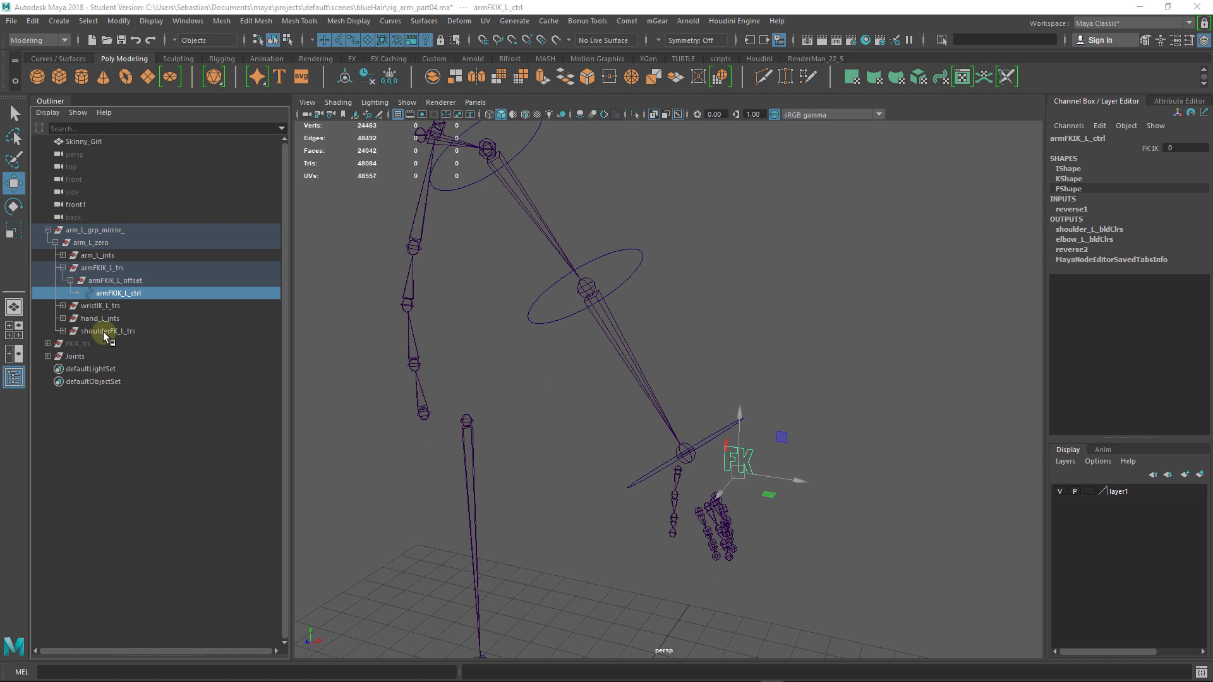
Step: Examine the arm_L_zero hierarchy: the armFKIK_L_trs and shoulderFK_L_trs groups and the IK, skin and FK shoulder joints inside arm_L_jnts
click(134, 271)
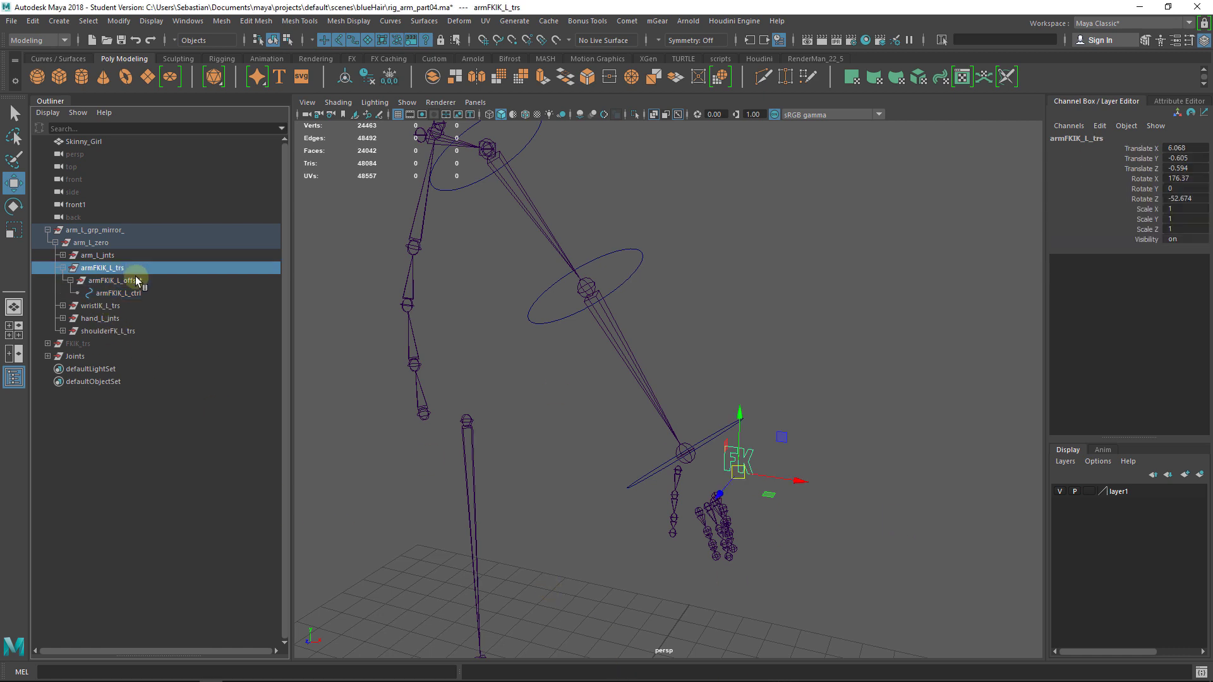
click(123, 330)
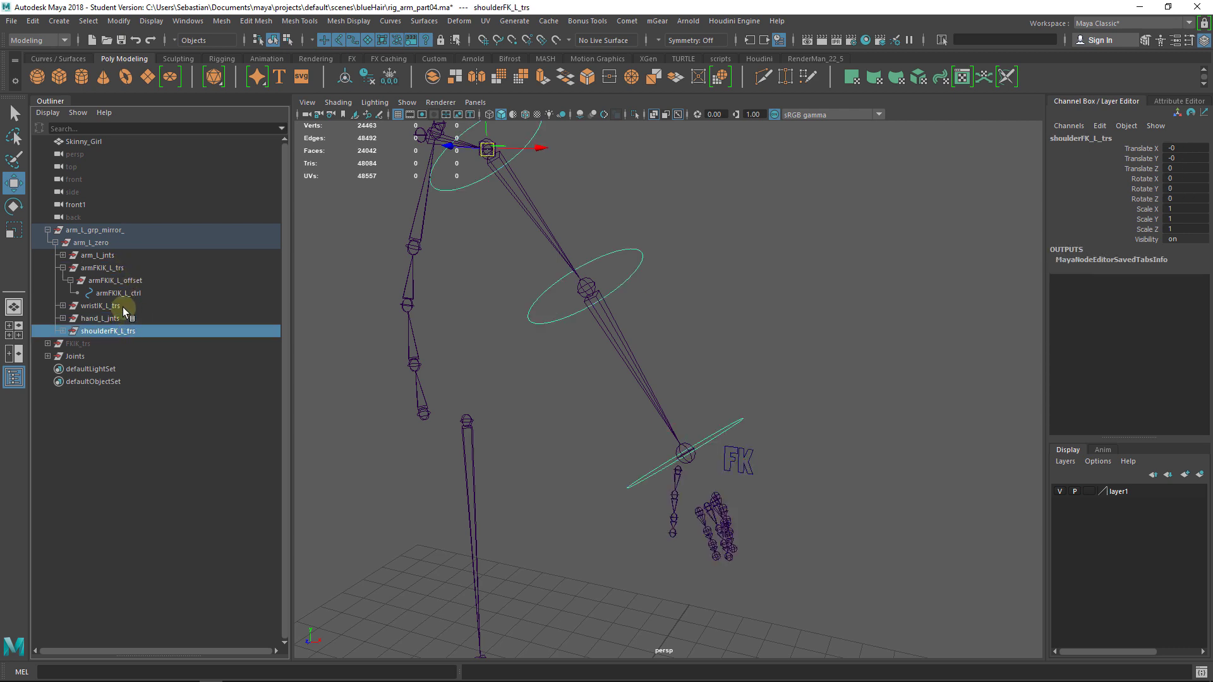
middle_drag(124, 309, 63, 269)
click(61, 267)
click(115, 256)
click(65, 256)
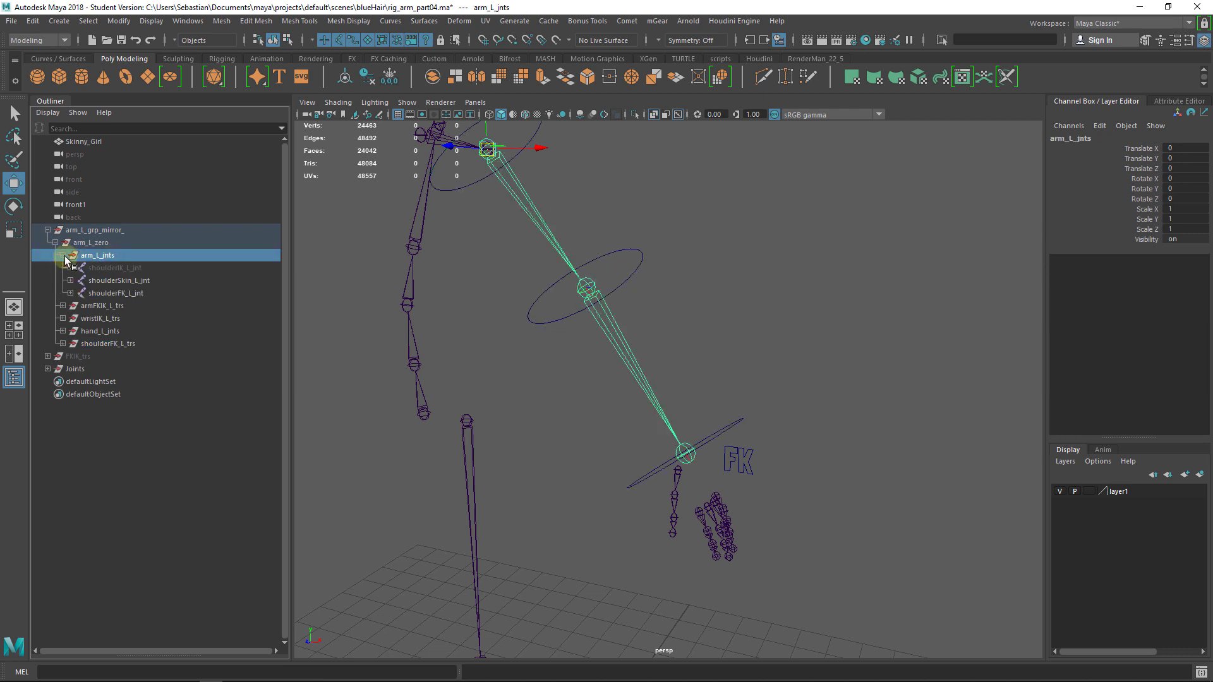
click(101, 270)
click(113, 281)
click(120, 293)
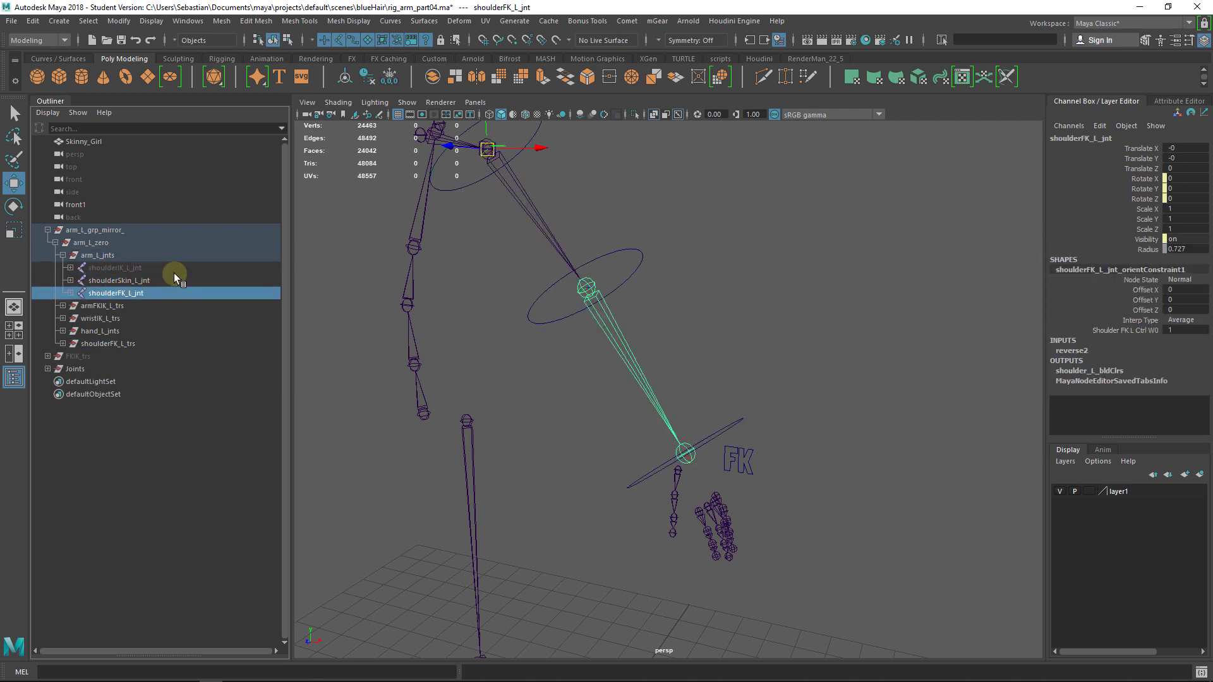
click(174, 272)
click(169, 291)
Step: Scrub the FK IK attribute of armFKIK_L_ctrl to test the arm switch, ending at 0
middle_drag(330, 331, 745, 447)
click(735, 473)
click(1150, 148)
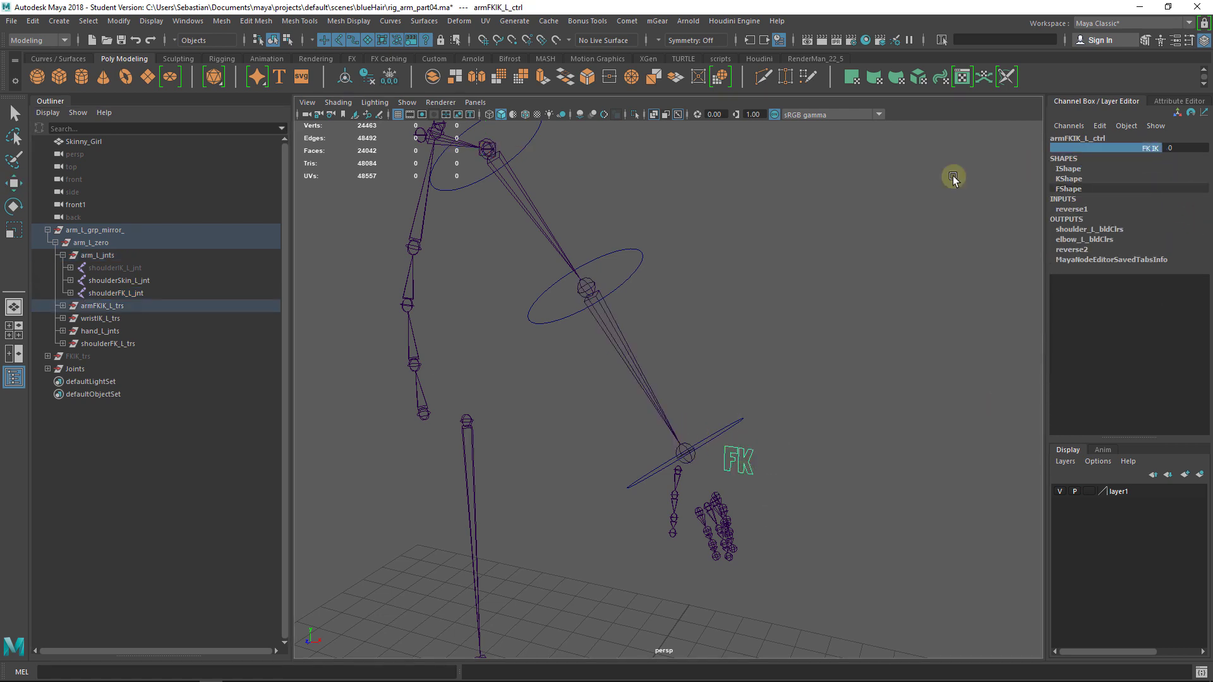
middle_drag(937, 241, 810, 221)
click(1100, 127)
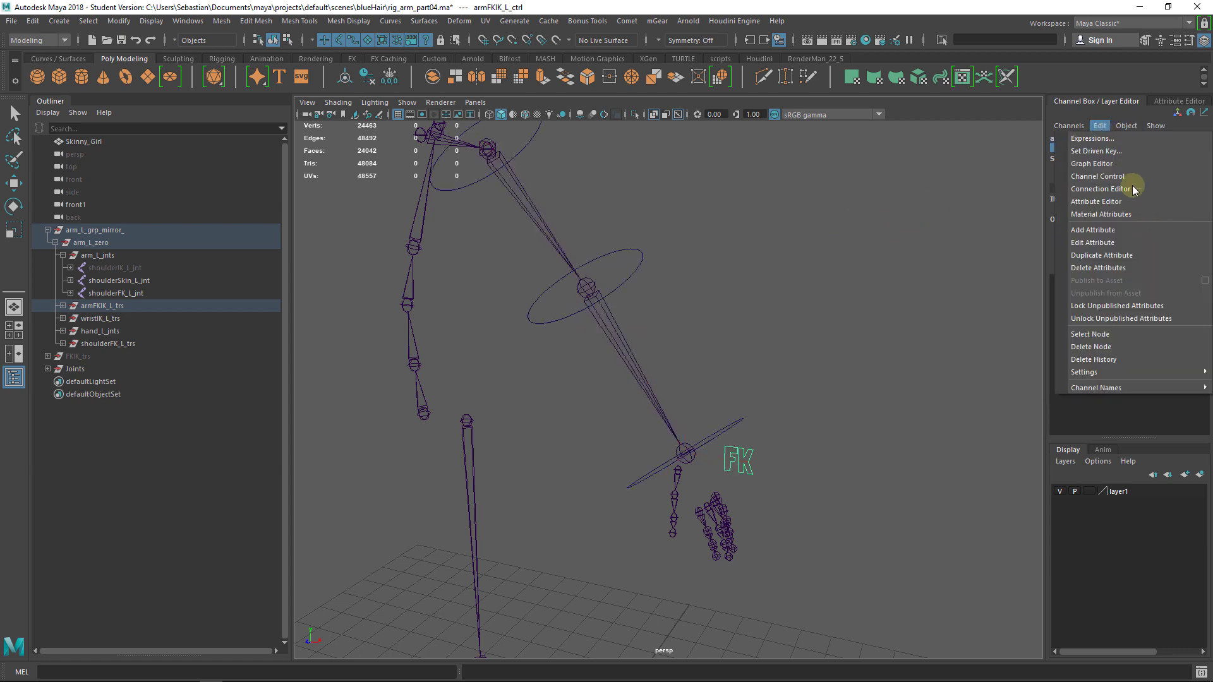
click(1116, 79)
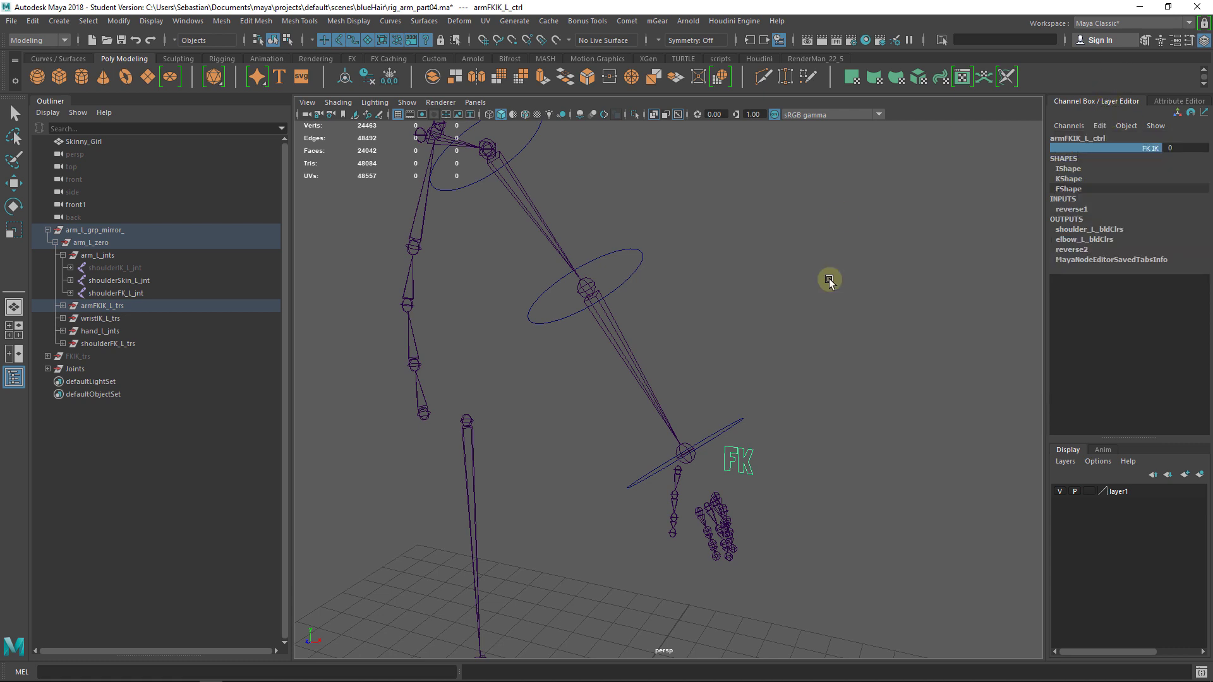
Step: Inspect the wristFK_L_ctrl curve at the wrist and the contents of the wristIK_L_trs group
alt+drag(823, 274, 831, 281)
alt+middle_drag(830, 280, 827, 323)
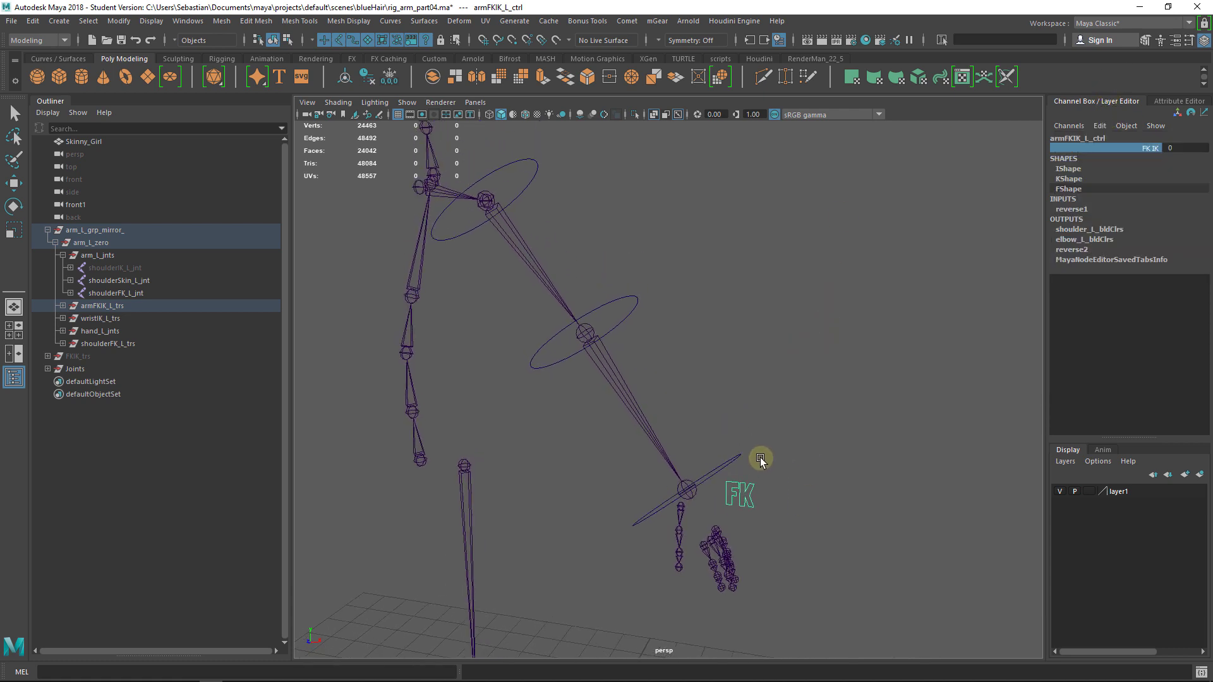
click(726, 466)
key(w)
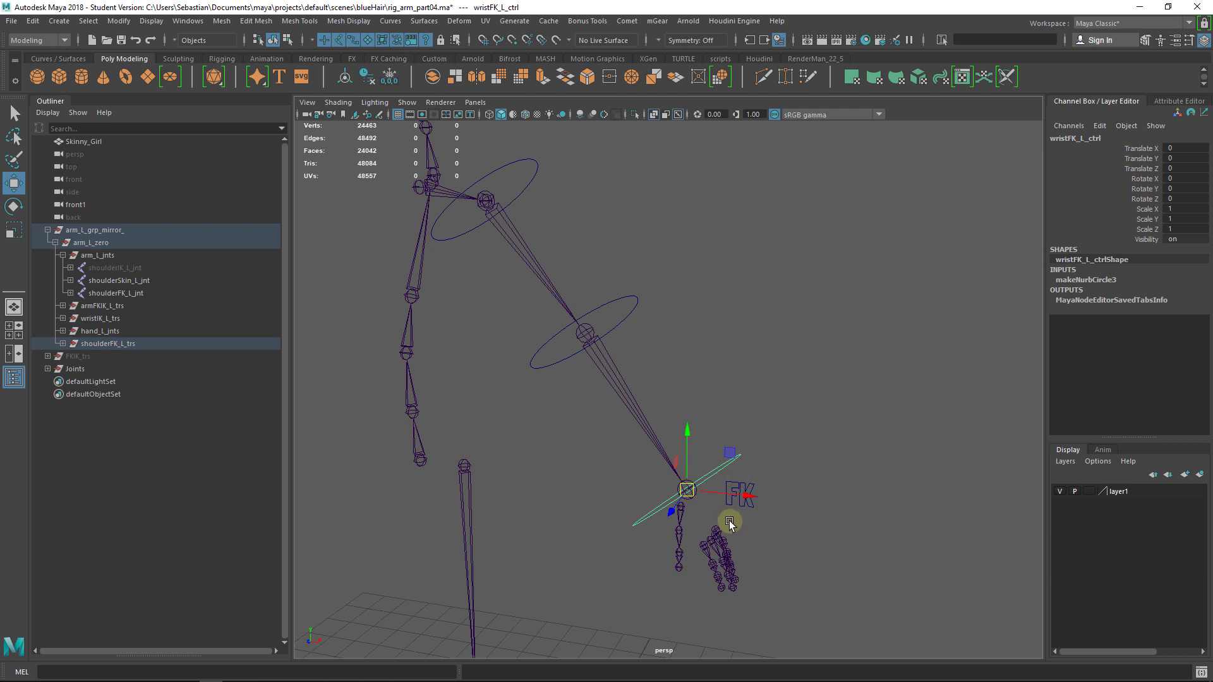
alt+drag(779, 506, 744, 482)
alt+middle_drag(811, 480, 725, 373)
alt+right_drag(726, 372, 767, 483)
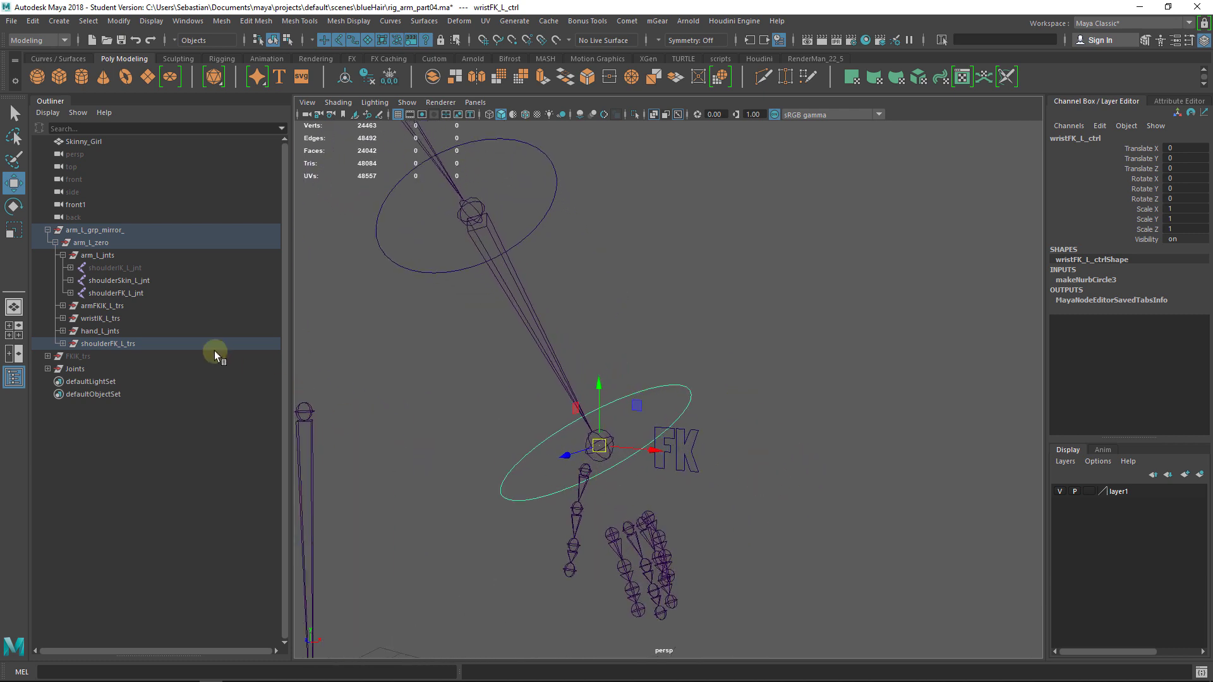
click(104, 318)
click(63, 319)
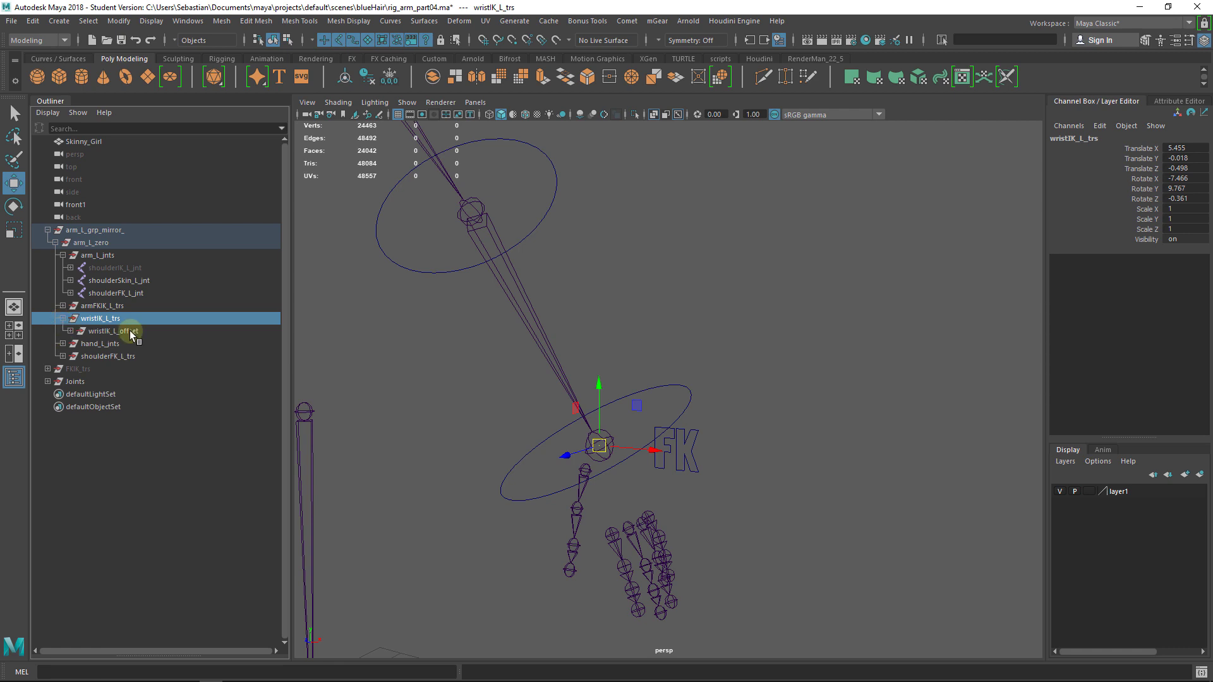
click(72, 332)
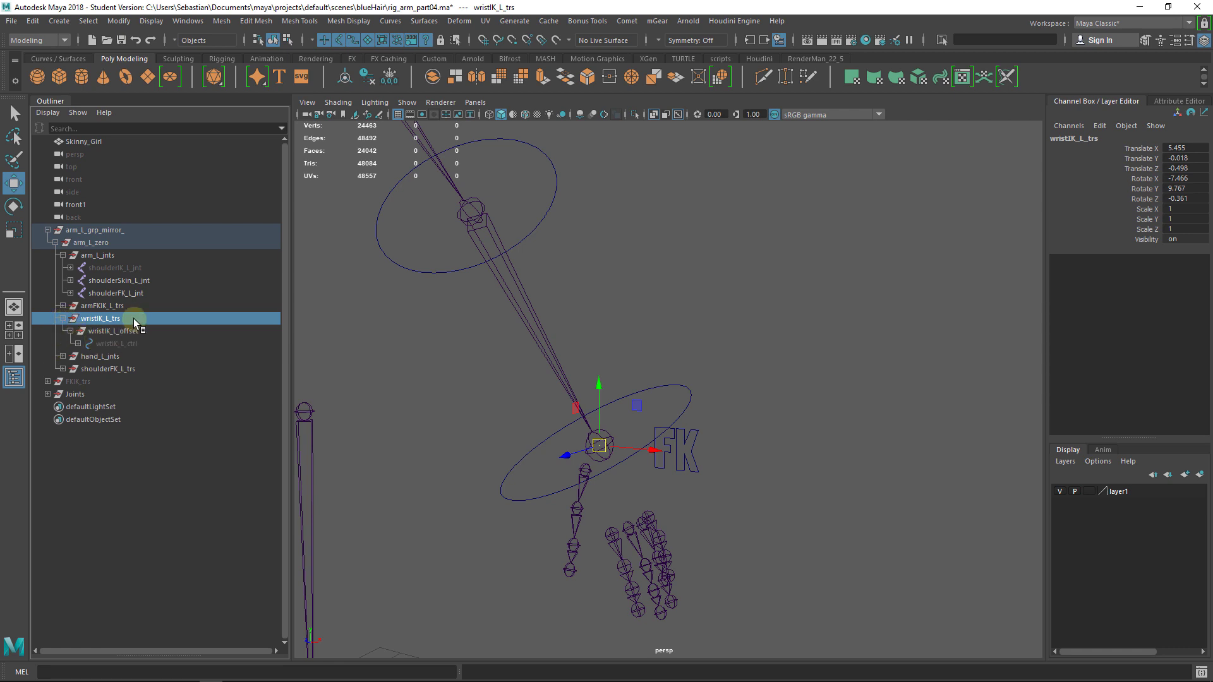
click(62, 318)
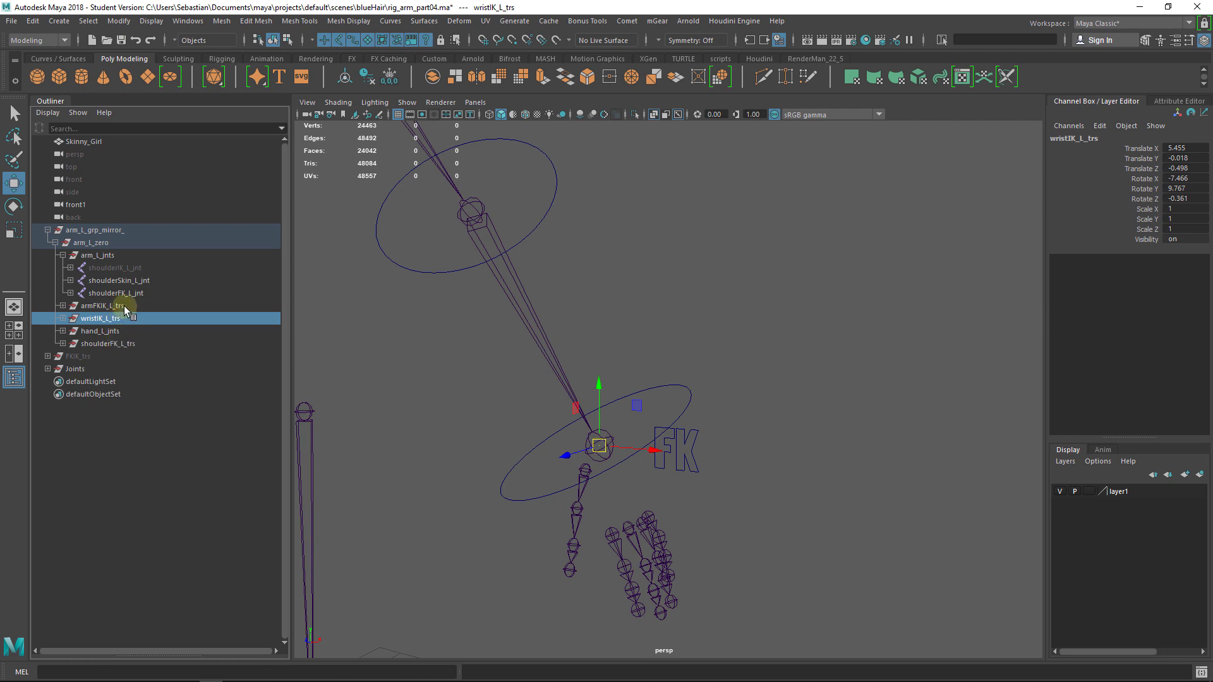
Step: Expand the hand_L_jnts group and select its finger root joints, index01_L_jnt through thumb01_L_jnt
click(693, 512)
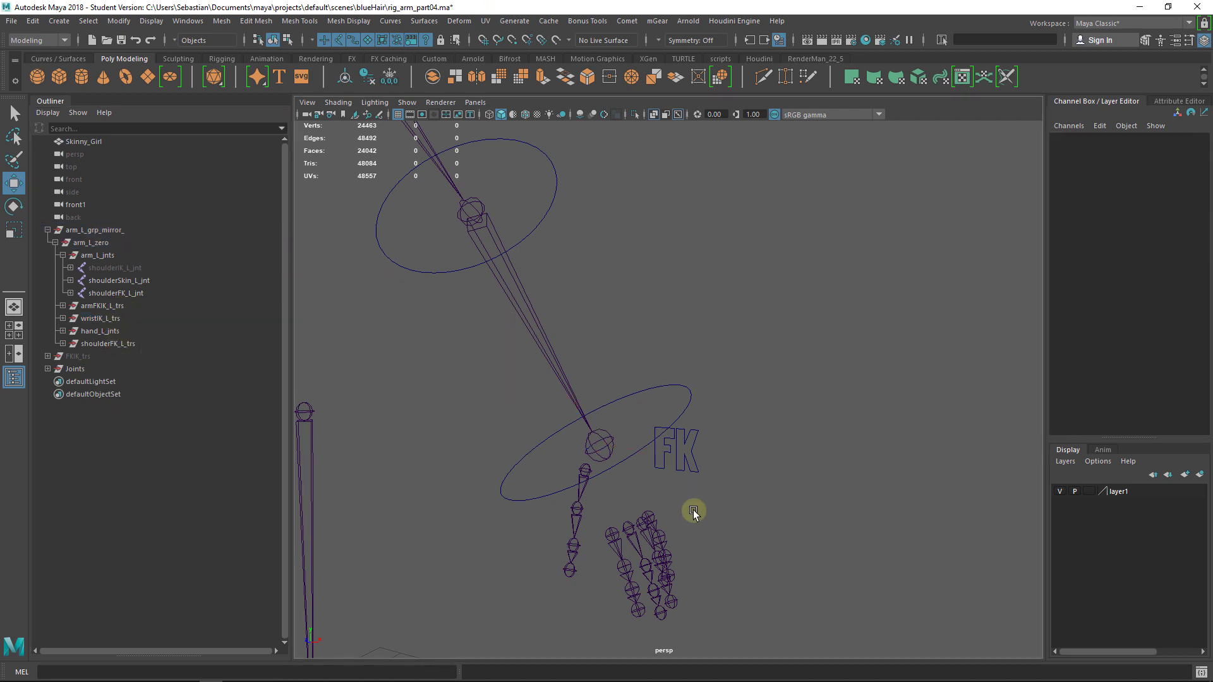
click(652, 536)
click(106, 331)
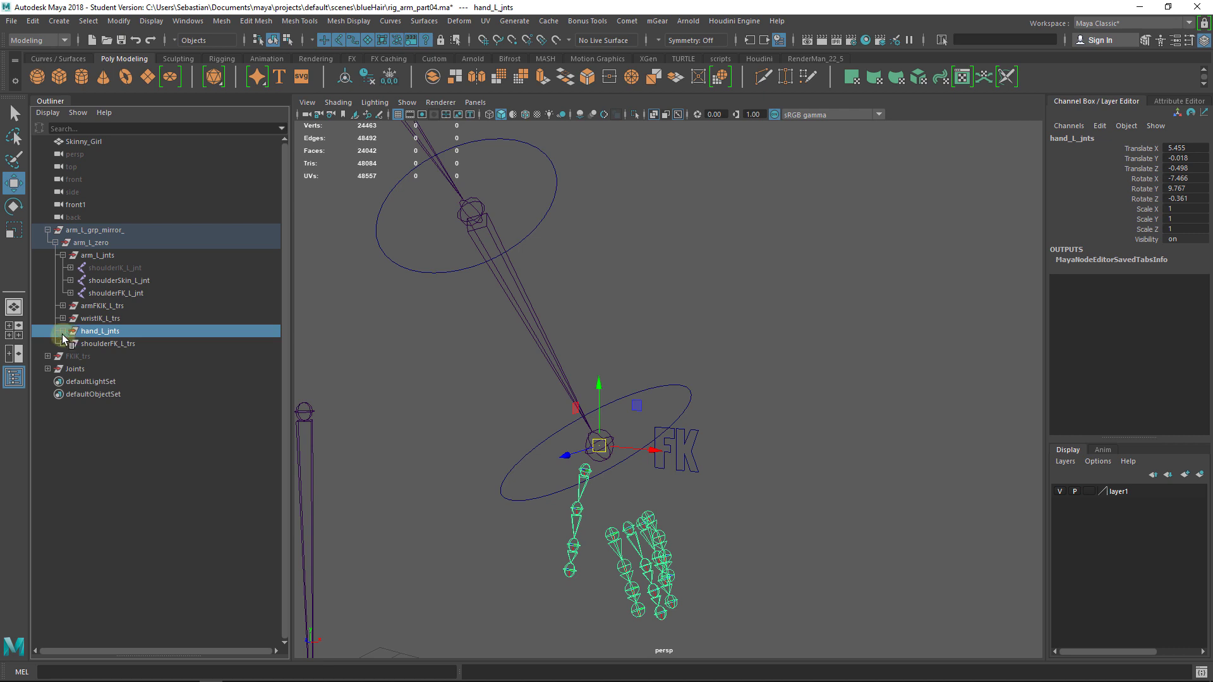
click(63, 331)
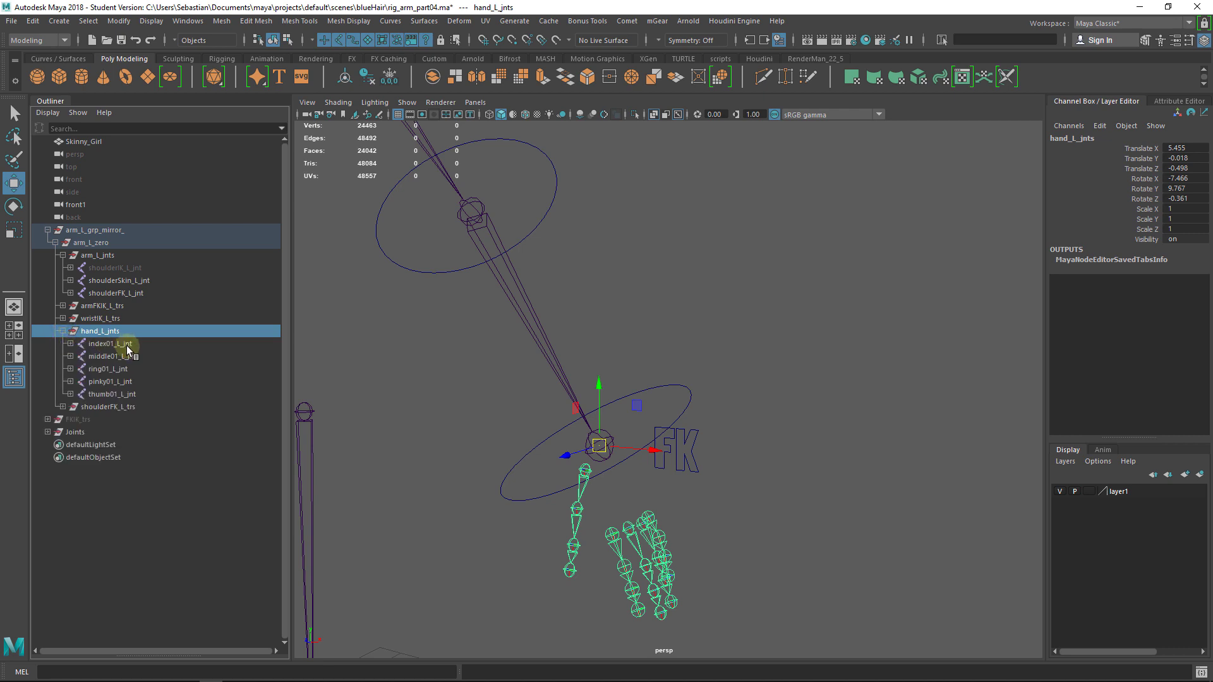
drag(127, 345, 127, 394)
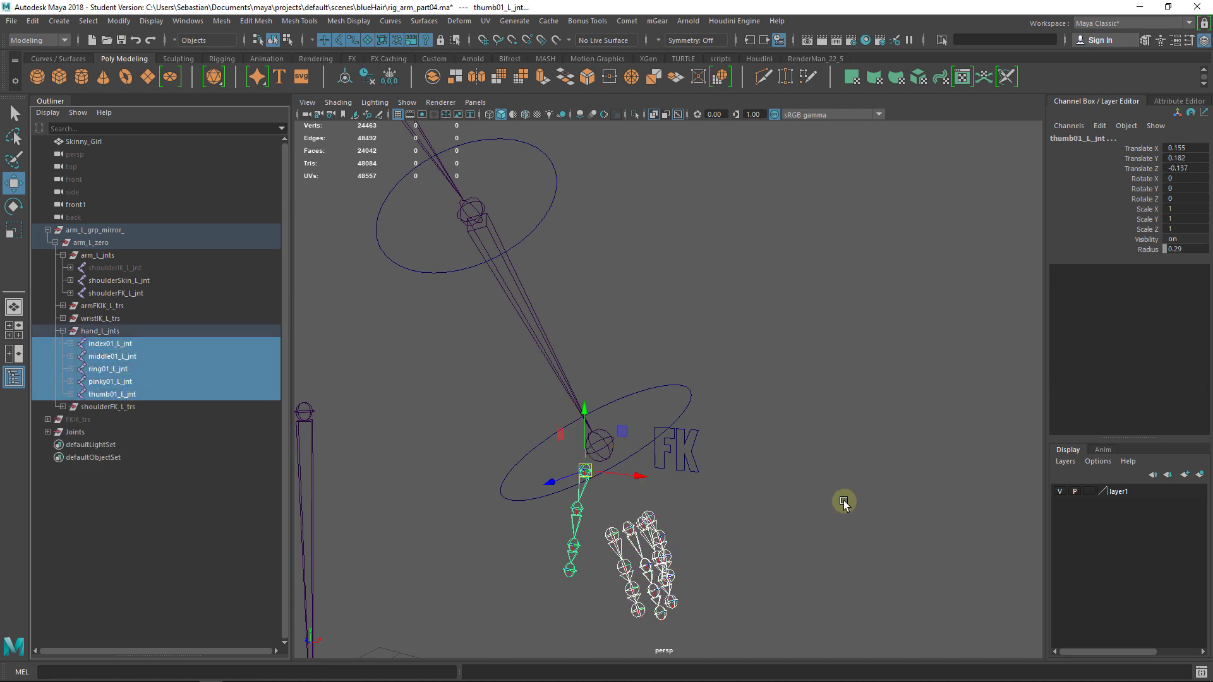
alt+drag(735, 490, 755, 476)
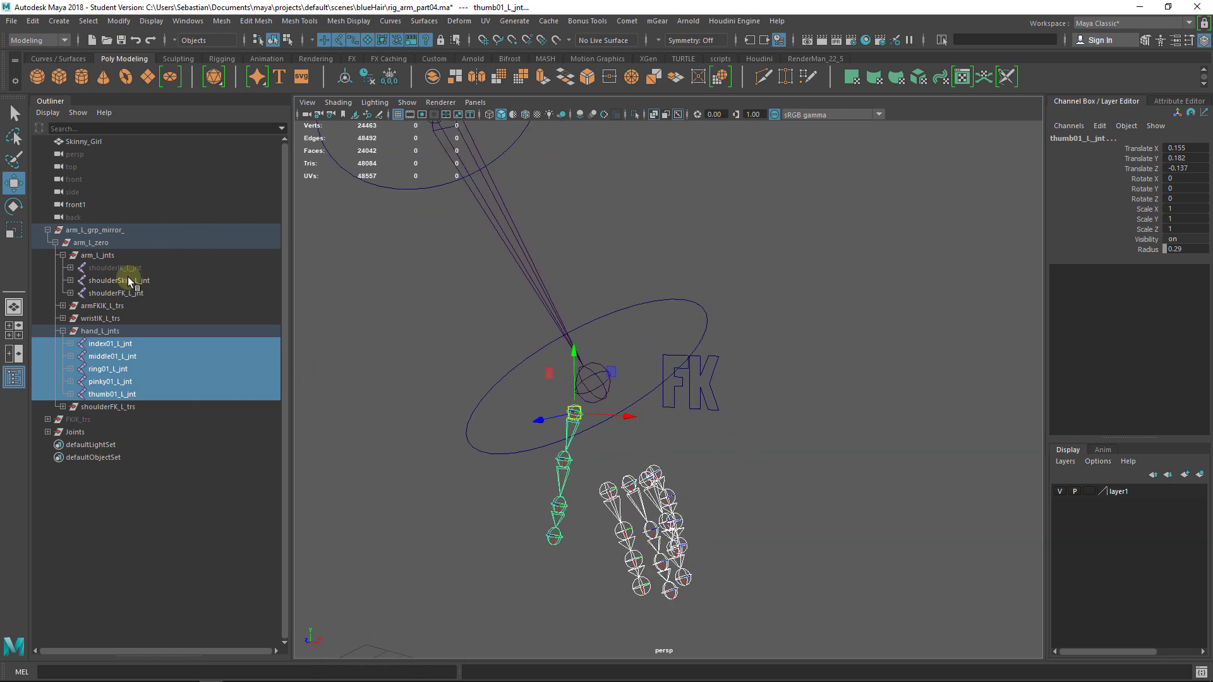
Step: Try to hide shoulderFK_L_jnt, and scrub the FK IK attribute of armFKIK_L_ctrl to test the visibility switch
click(149, 294)
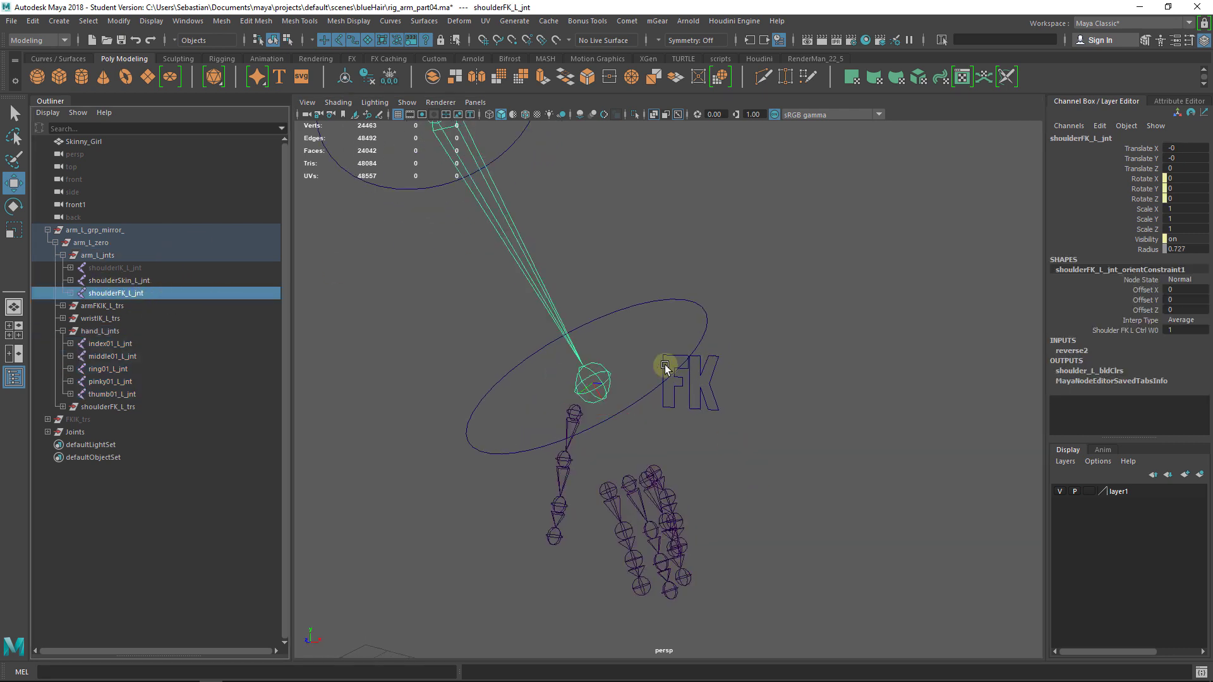
key(h)
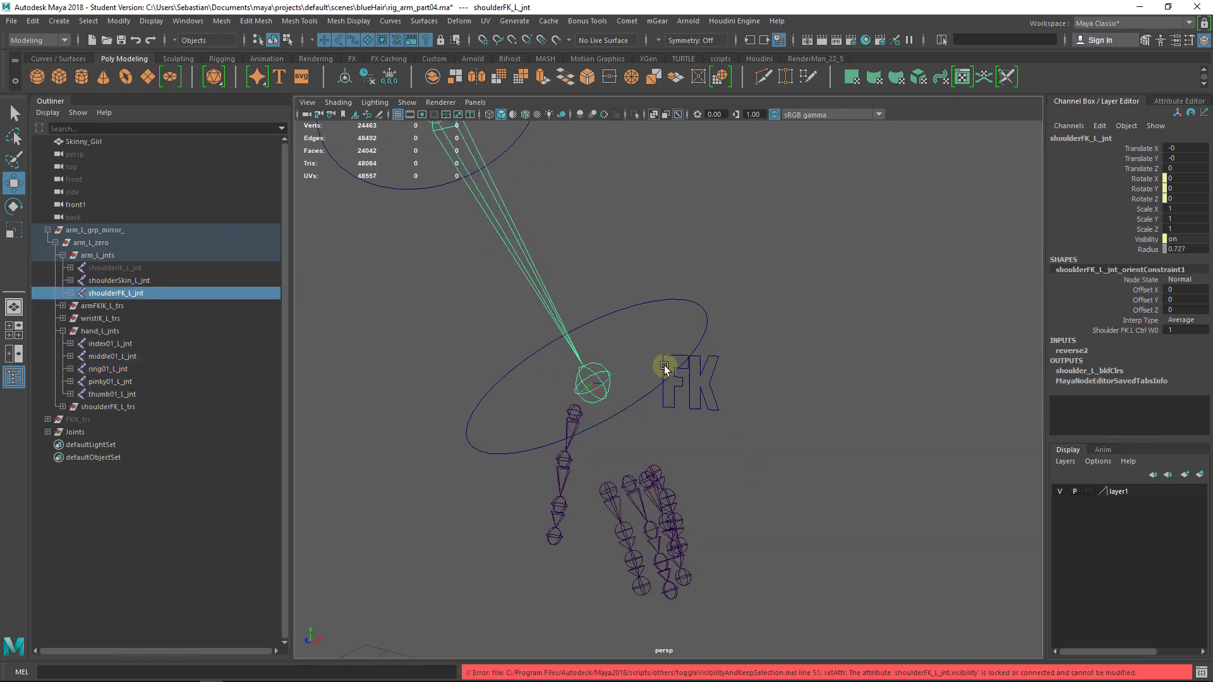
alt+middle_drag(777, 397, 799, 403)
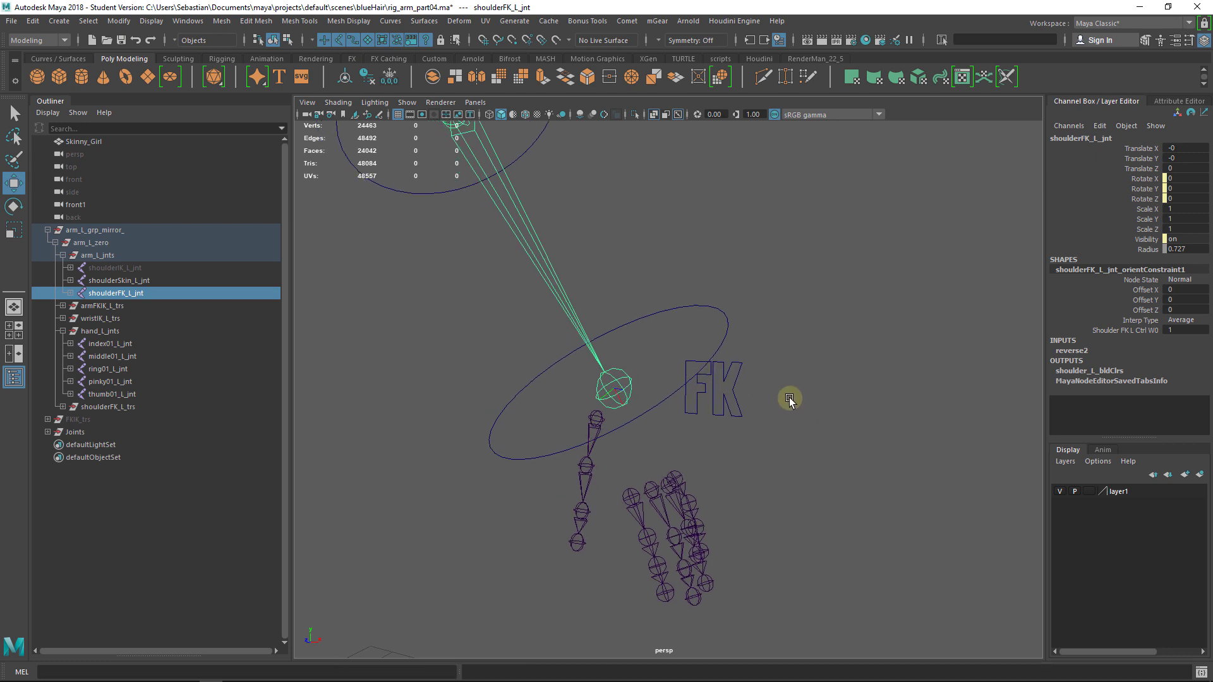
key(h)
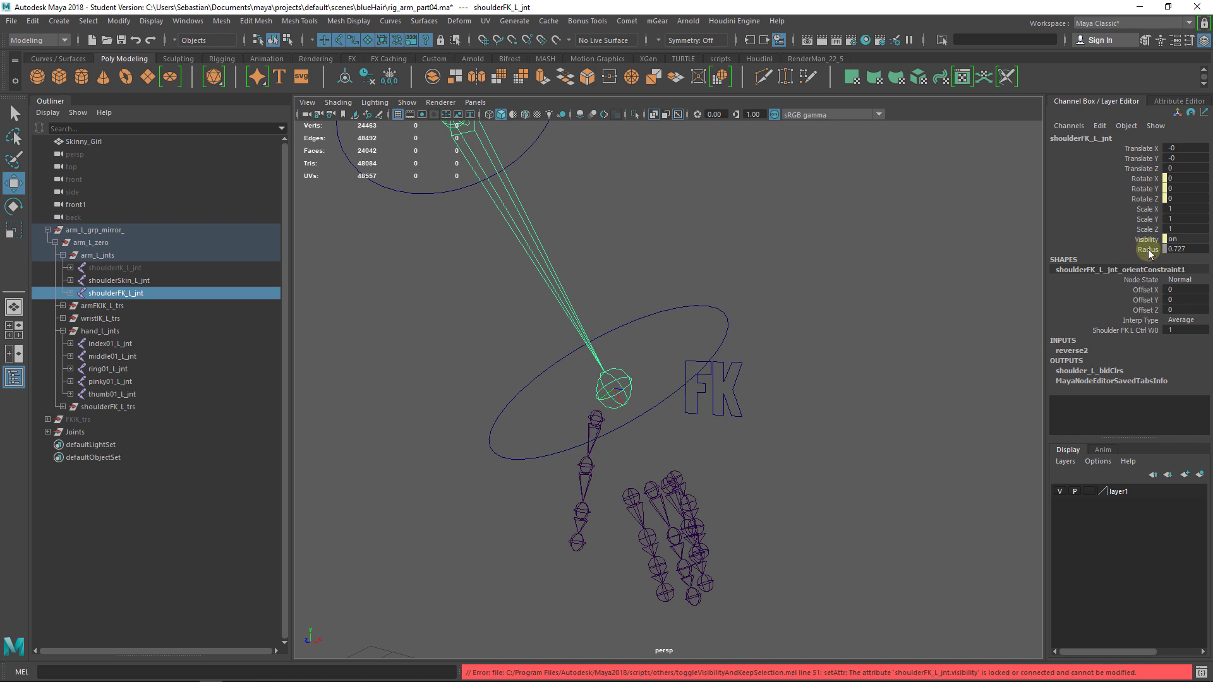
click(727, 431)
middle_drag(891, 236, 709, 268)
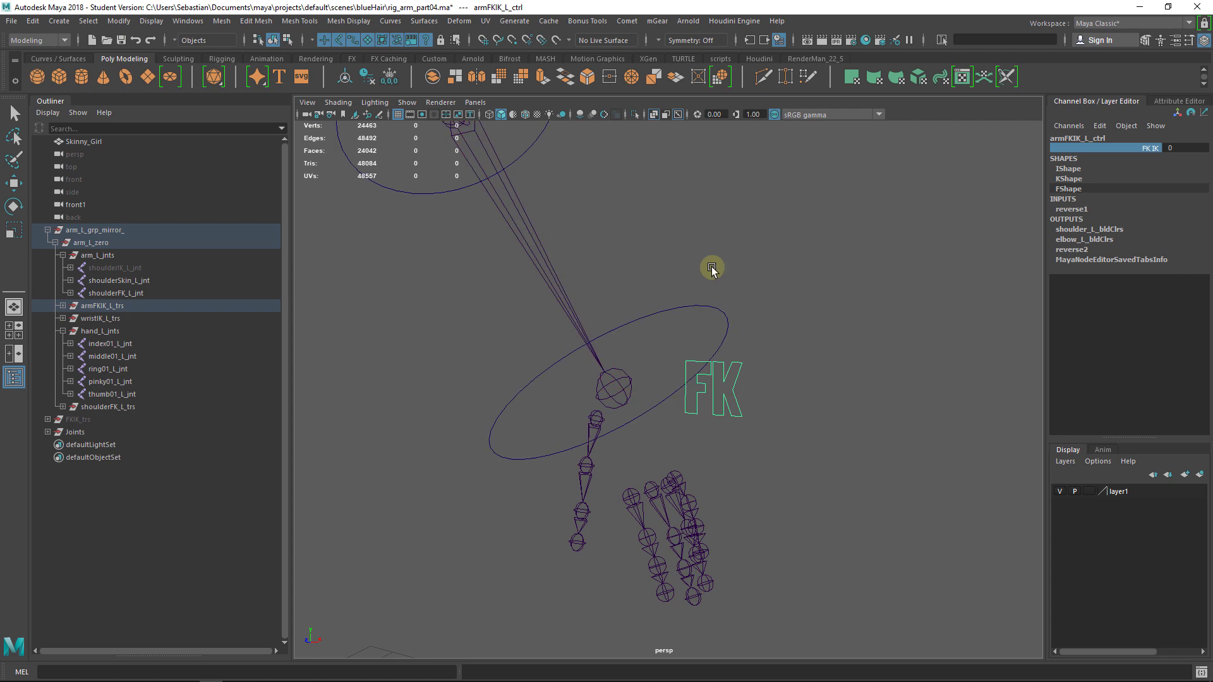
Step: Toggle the visibility of the arm_L_jnts group off and back on
click(134, 255)
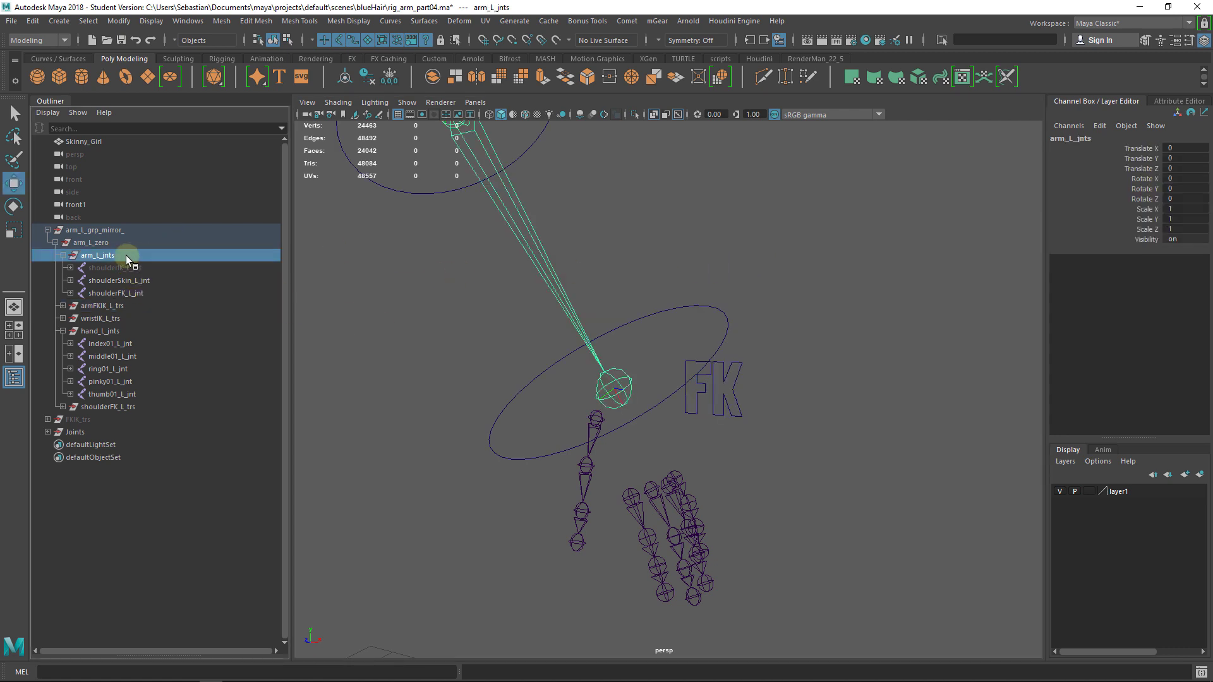
key(h)
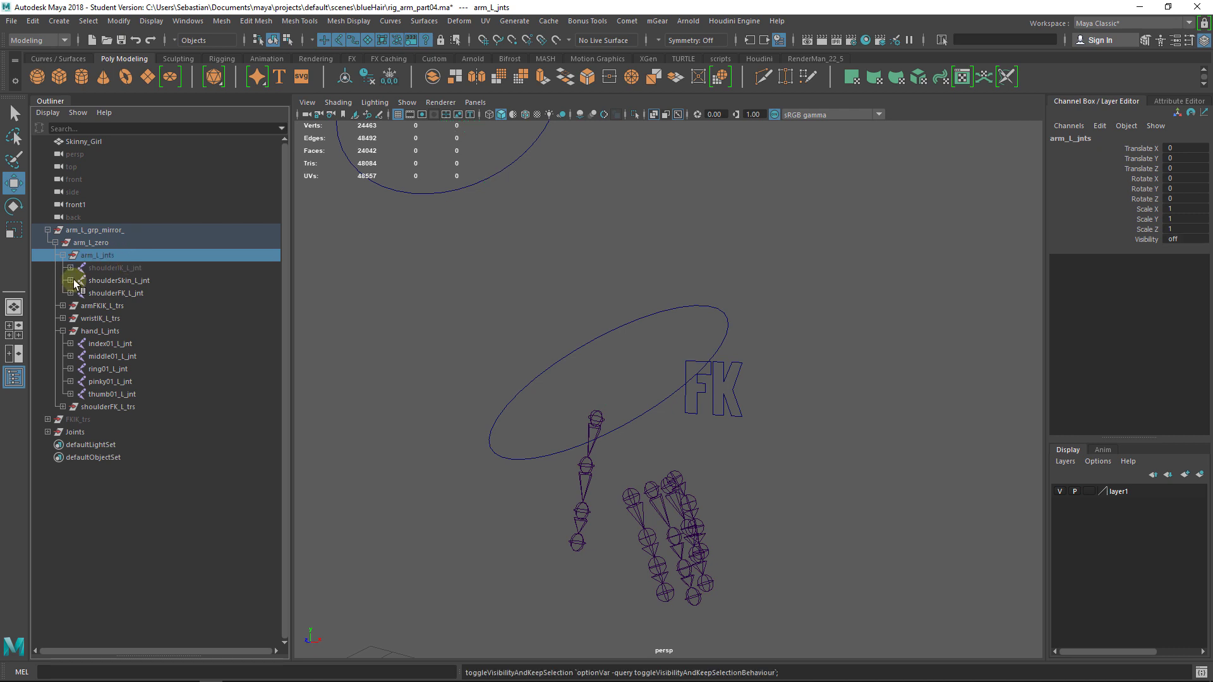
key(h)
key(h)
key(h)
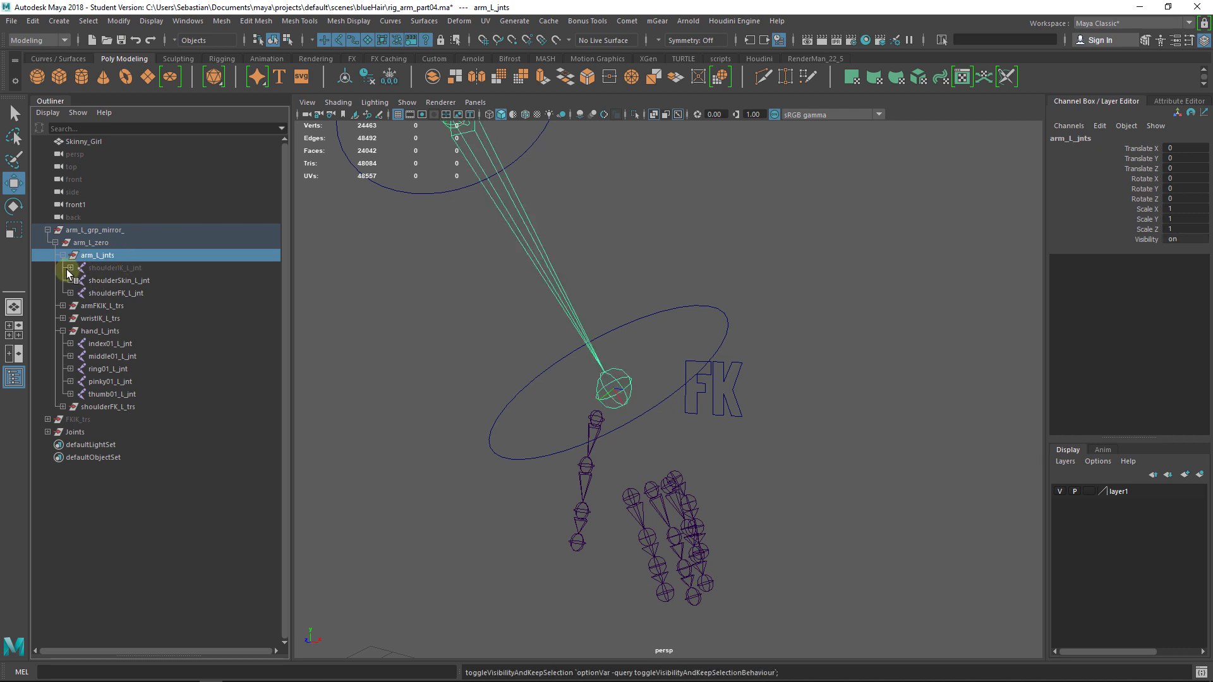
Step: Unhide elbowSkin_L_jnt and wristSkinEnd_L_jnt in the skin joint chain, and select the chain's root shoulderSkin_L_jnt
click(143, 282)
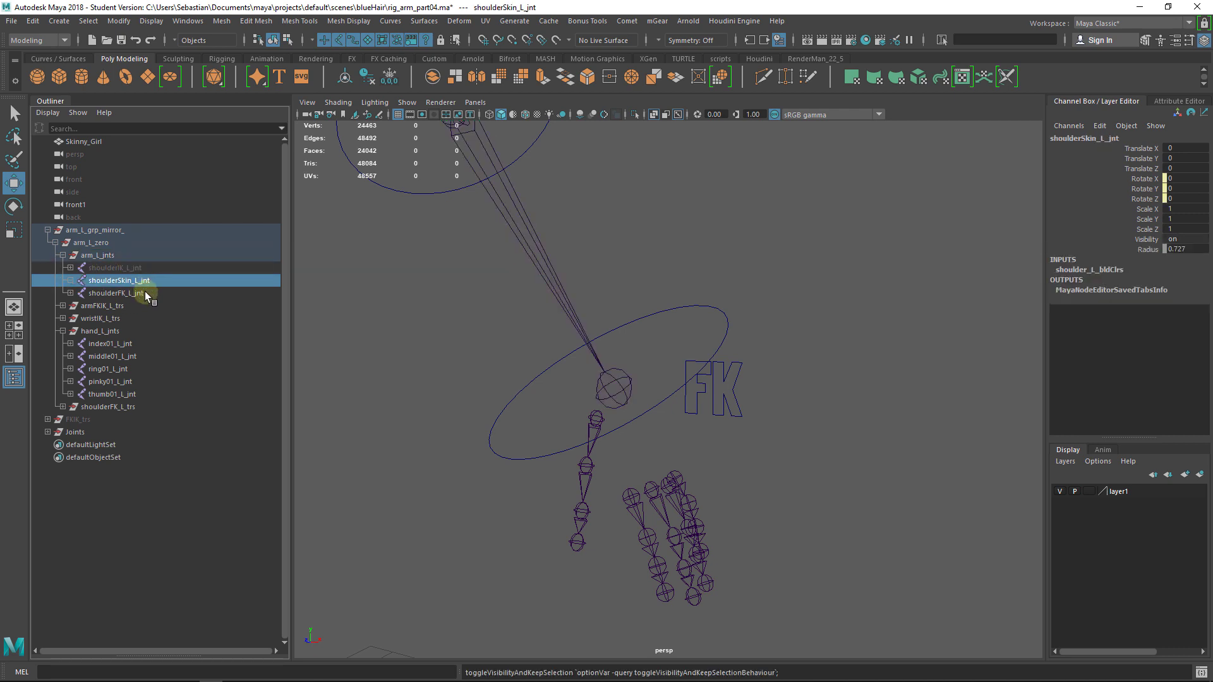
click(70, 281)
click(77, 293)
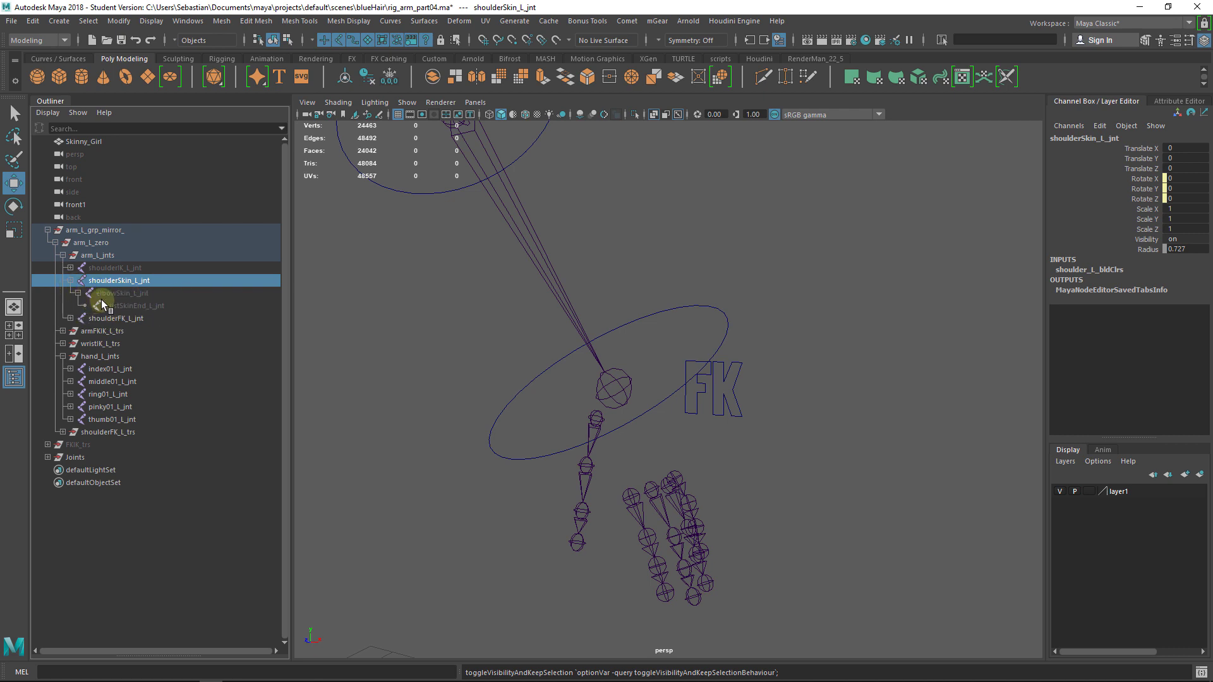
click(125, 296)
key(h)
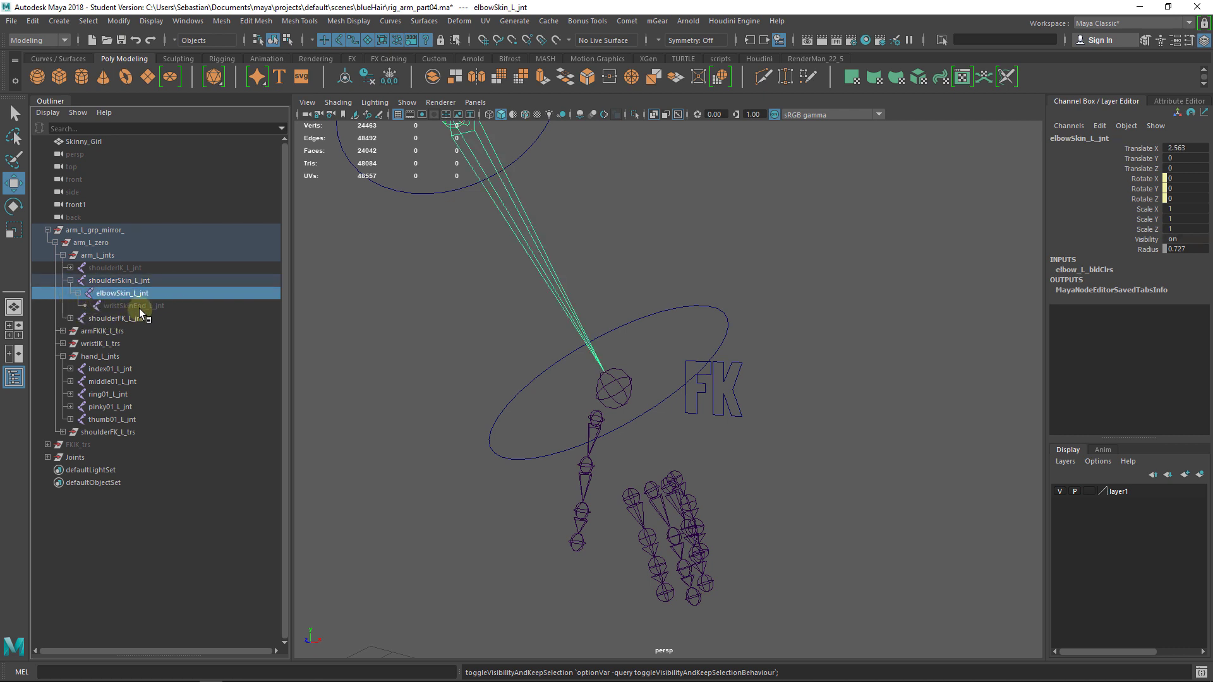
click(135, 306)
click(155, 281)
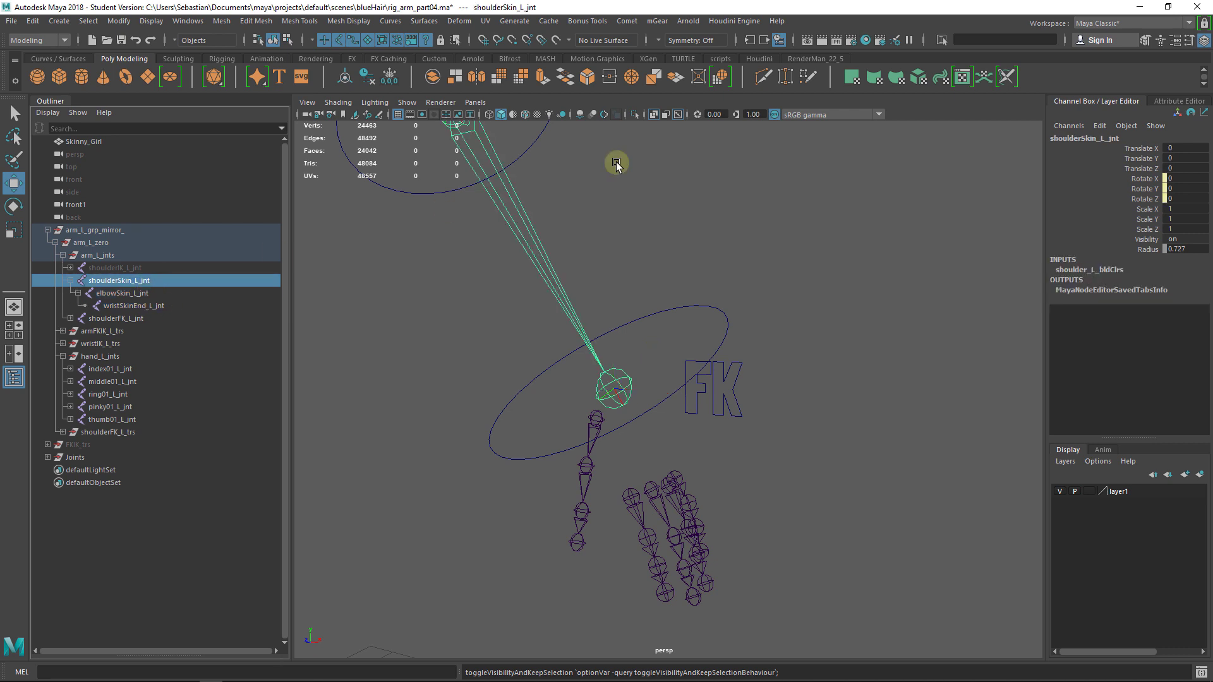
Step: Isolate the shoulderSkin_L_jnt chain in the viewport and select its end joint, wristSkinEnd_L_jnt
click(634, 116)
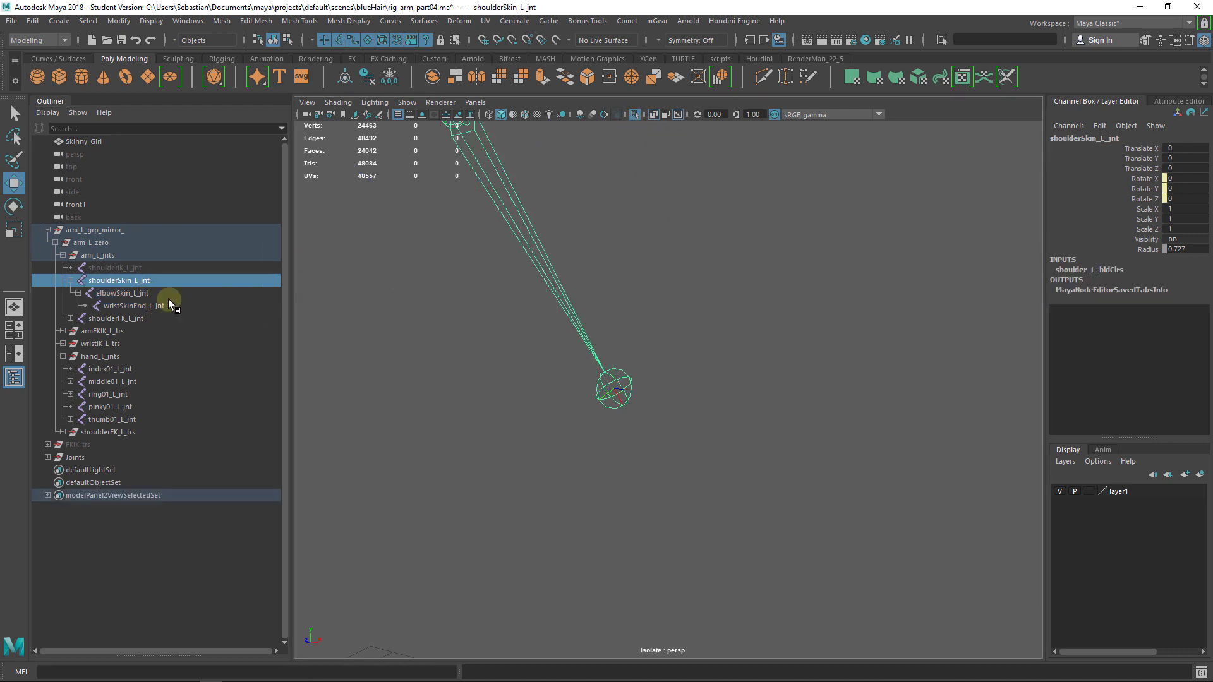
click(634, 386)
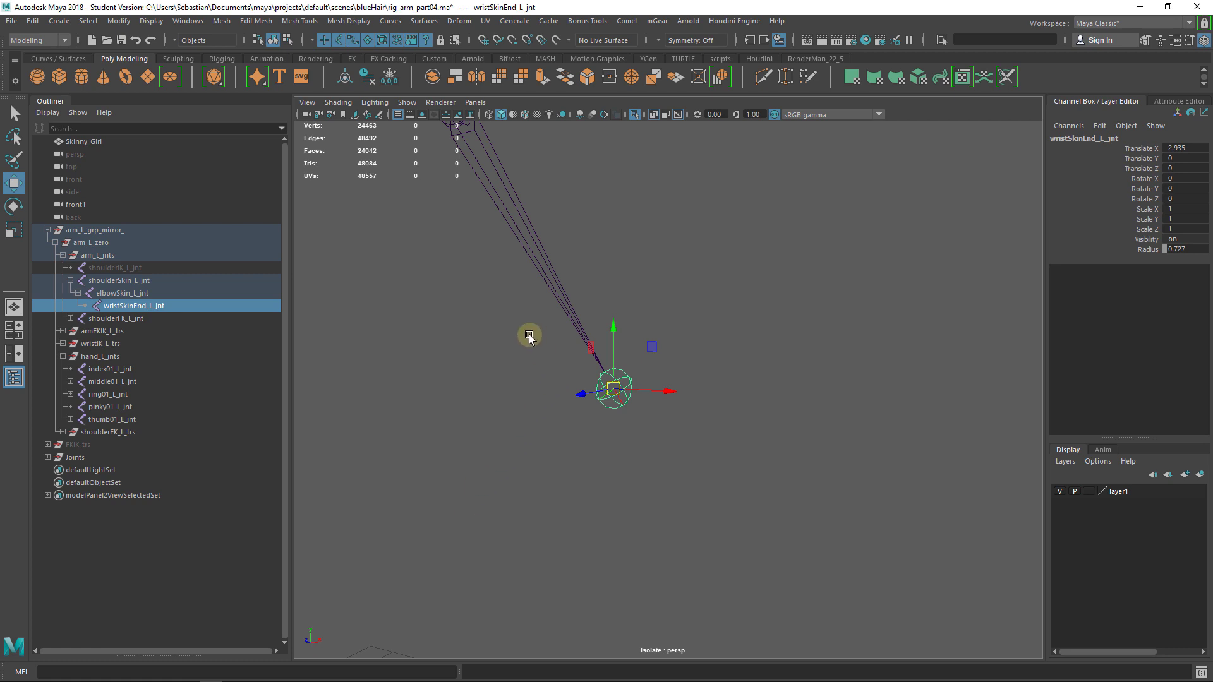
middle_drag(627, 394, 551, 397)
alt+right_drag(551, 398, 595, 437)
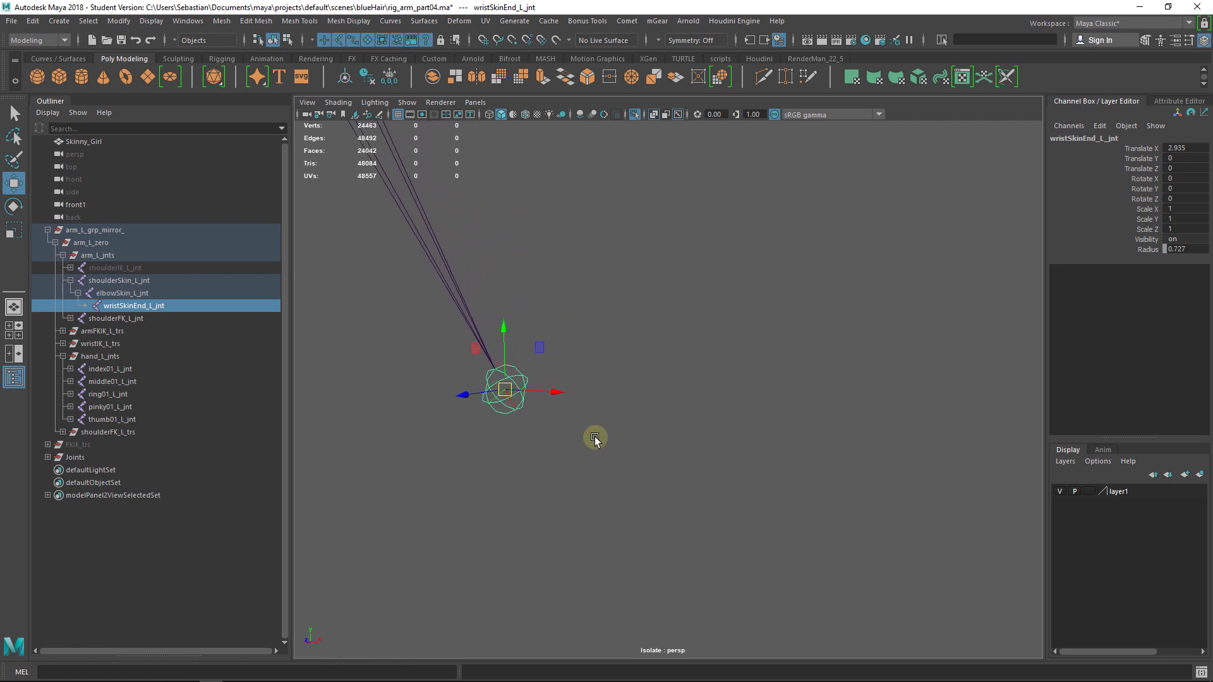
alt+middle_drag(472, 427, 503, 428)
click(124, 308)
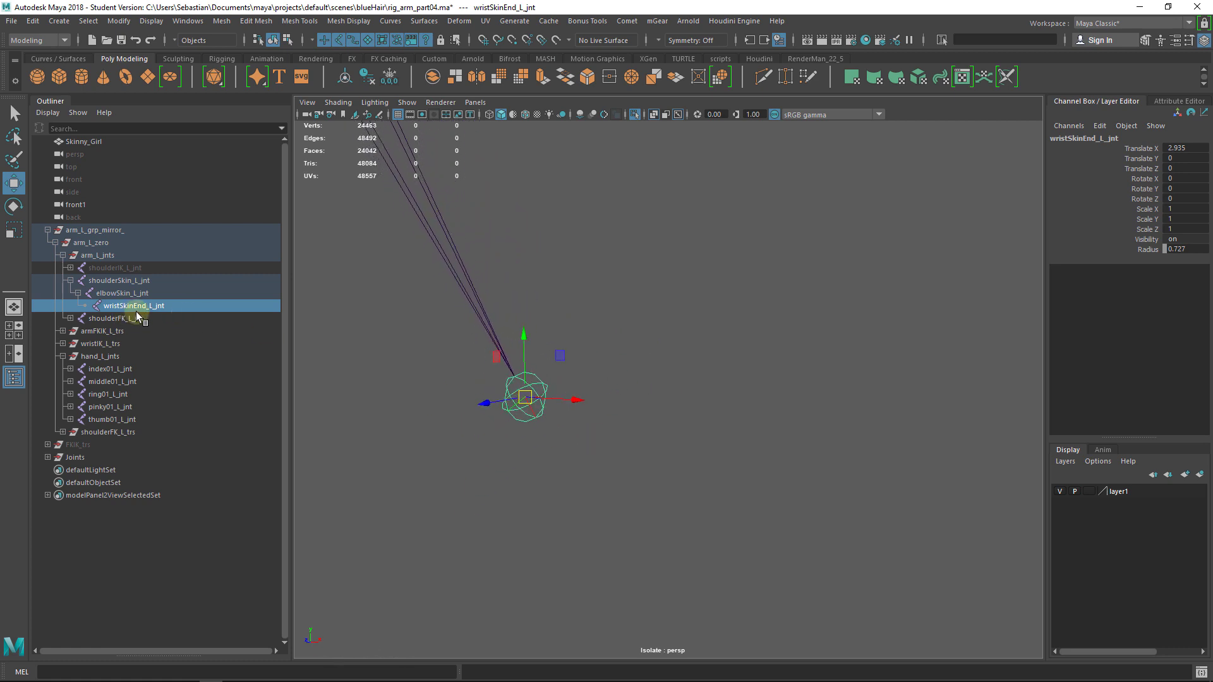
drag(123, 314, 160, 312)
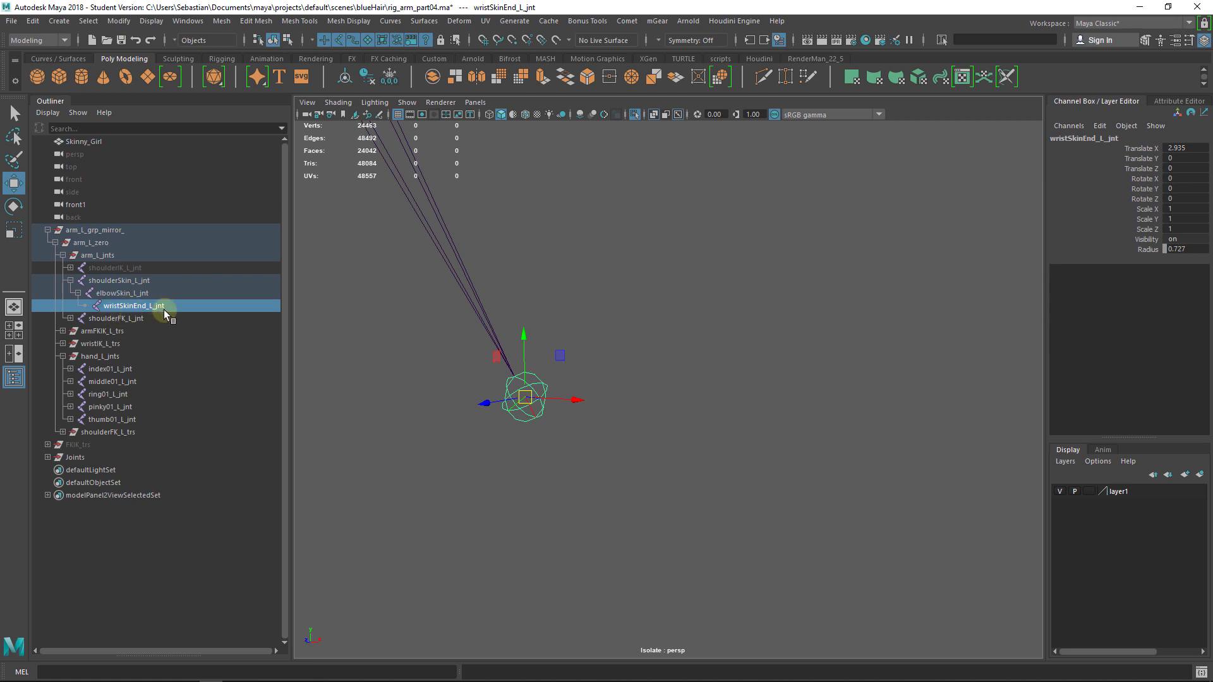
Step: Duplicate wristSkinEnd_L_jnt and rename the copy wristLinkEnd_L_jnt
key(ctrl+d)
drag(155, 336, 238, 253)
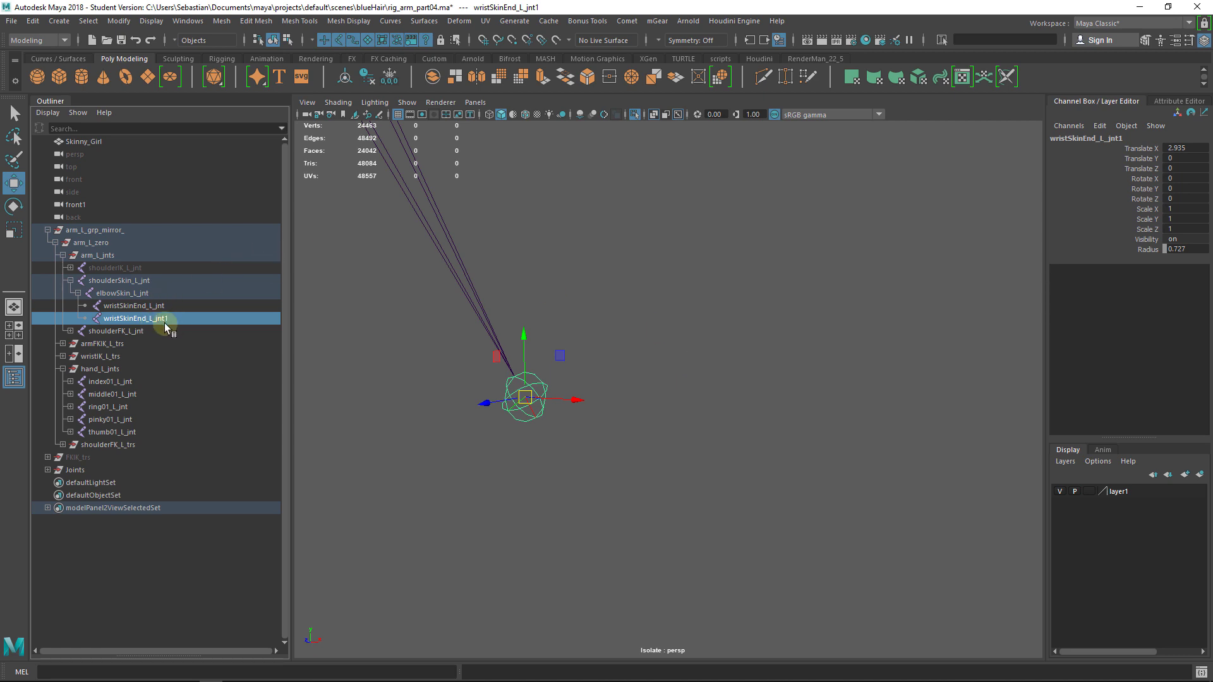
double_click(154, 320)
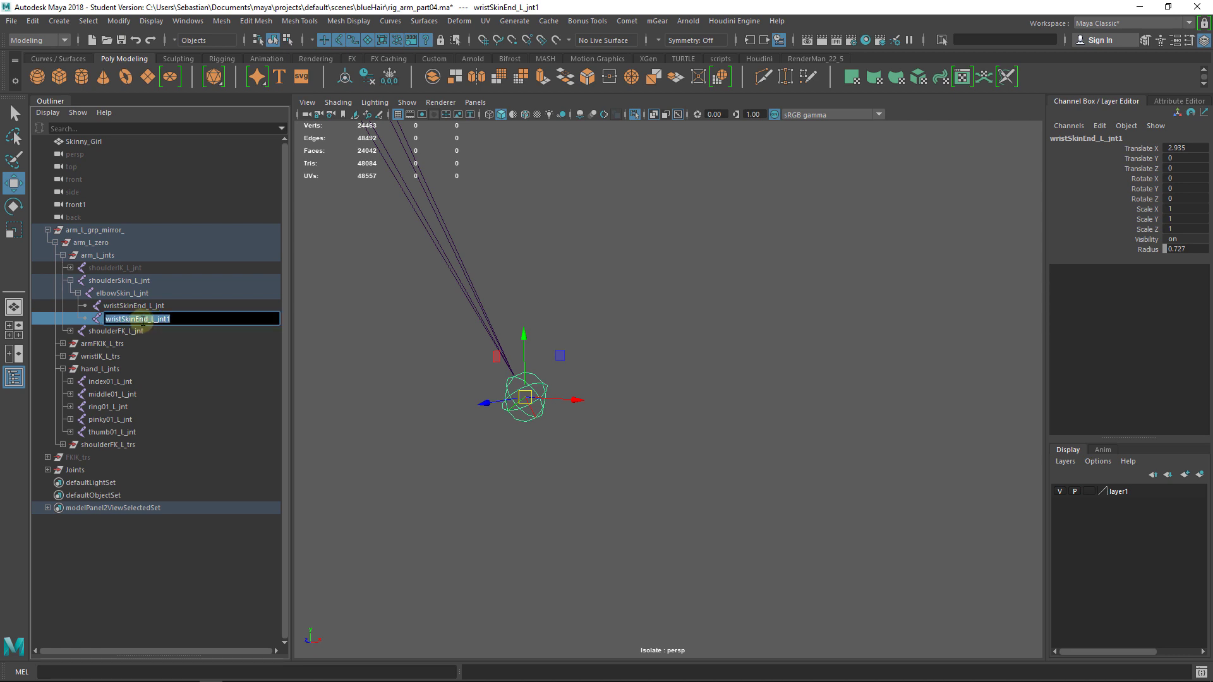
click(148, 320)
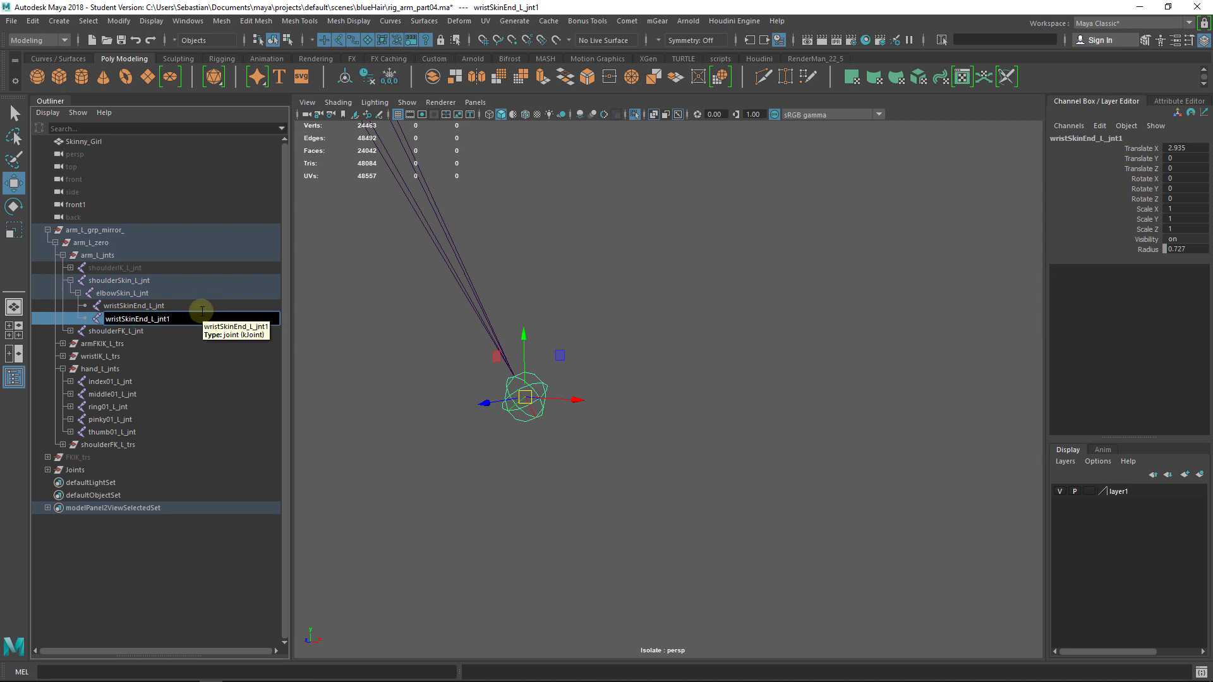
key(BackSpace)
key(BackSpace)
key(Caps_Lock)
key(Caps_Lock)
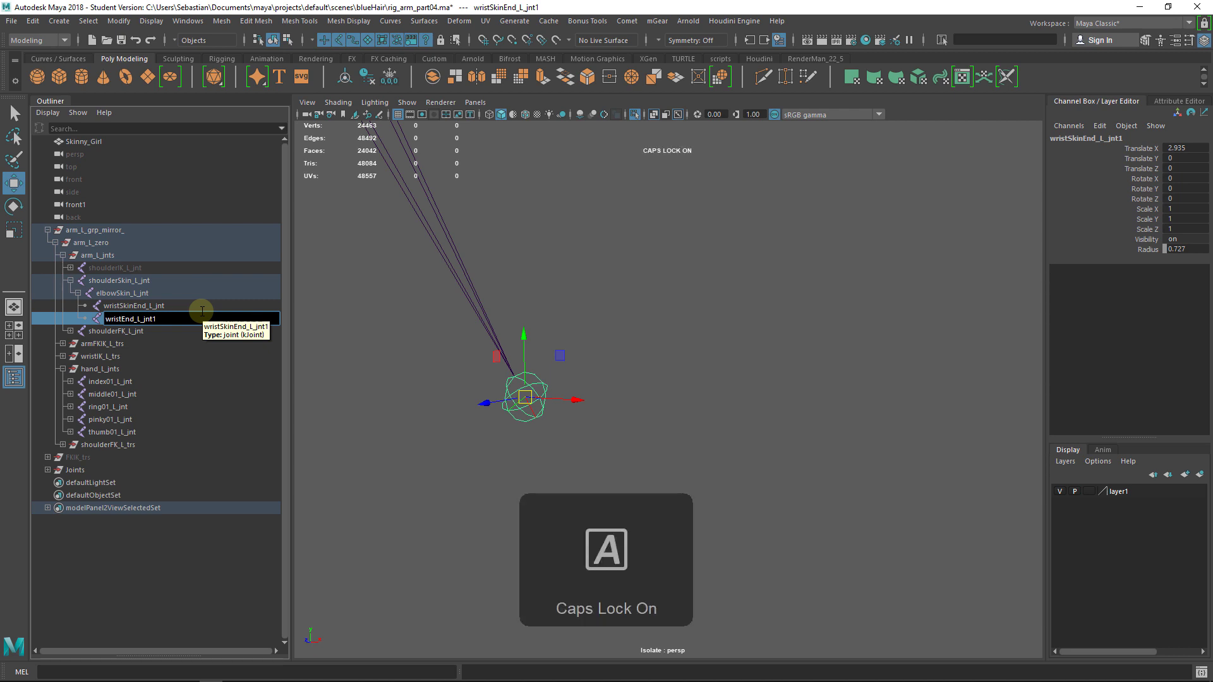
text(L)
key(Caps_Lock)
text(ink)
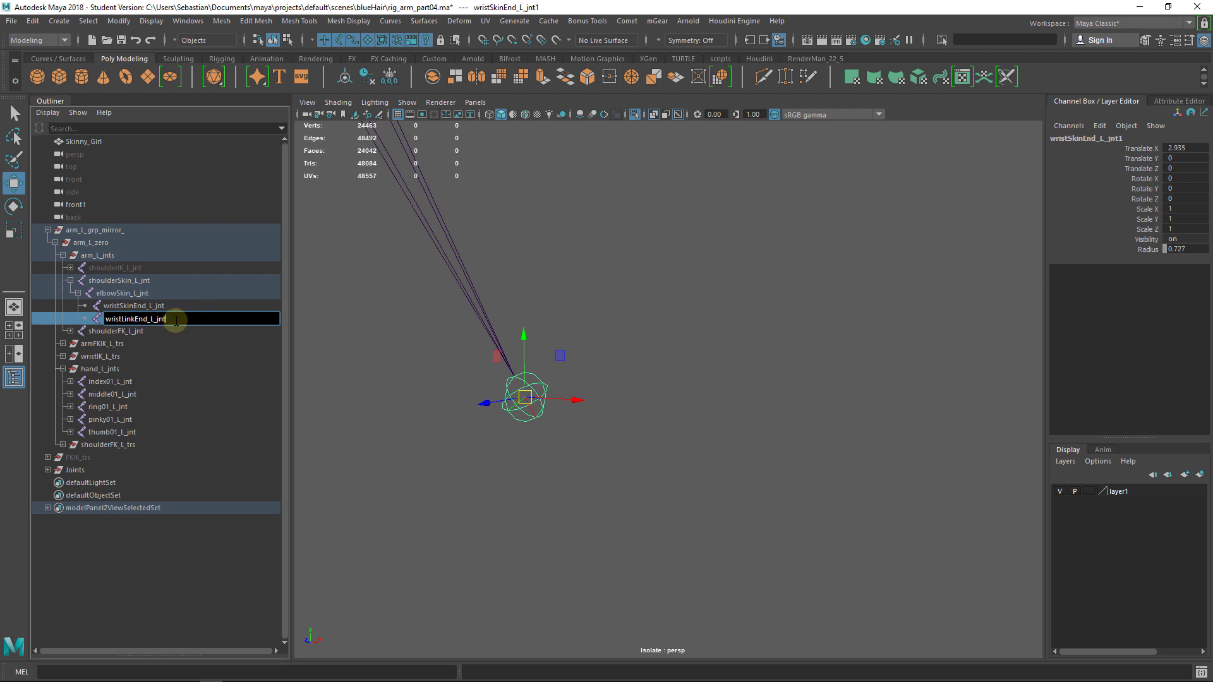
key(Return)
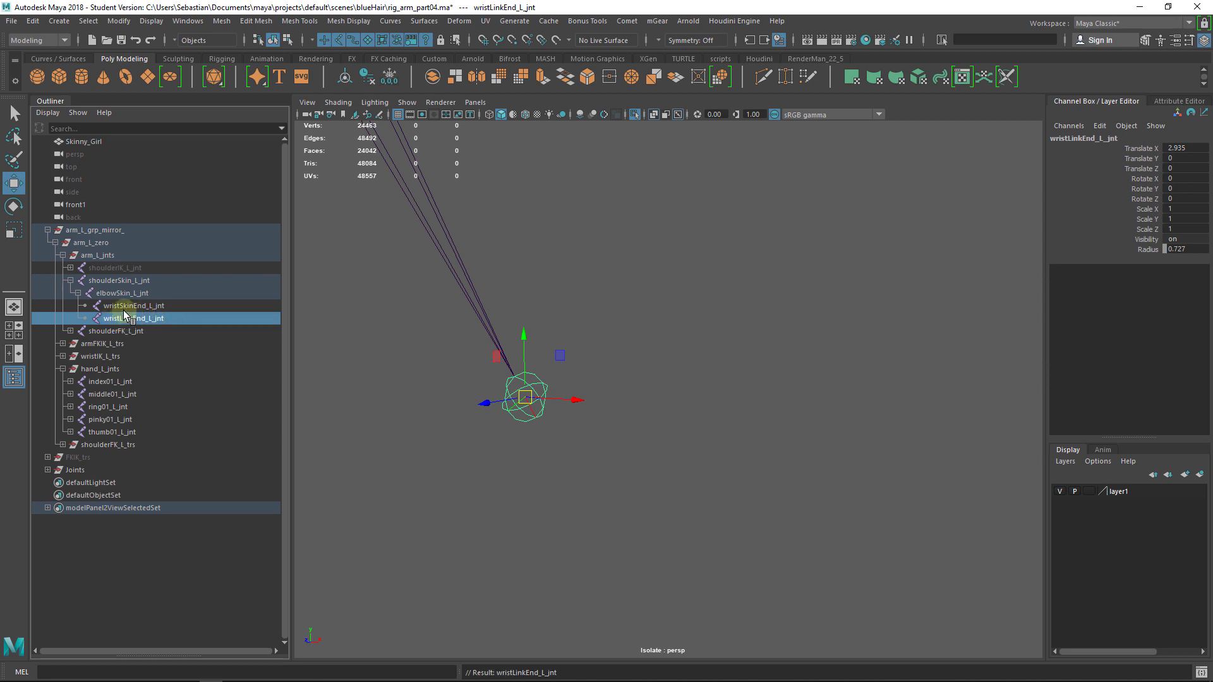
Step: Parent the index01, middle01, ring01, pinky01 and thumb01 joints from hand_L_jnts under wristLinkEnd_L_jnt
drag(136, 305, 156, 324)
click(156, 321)
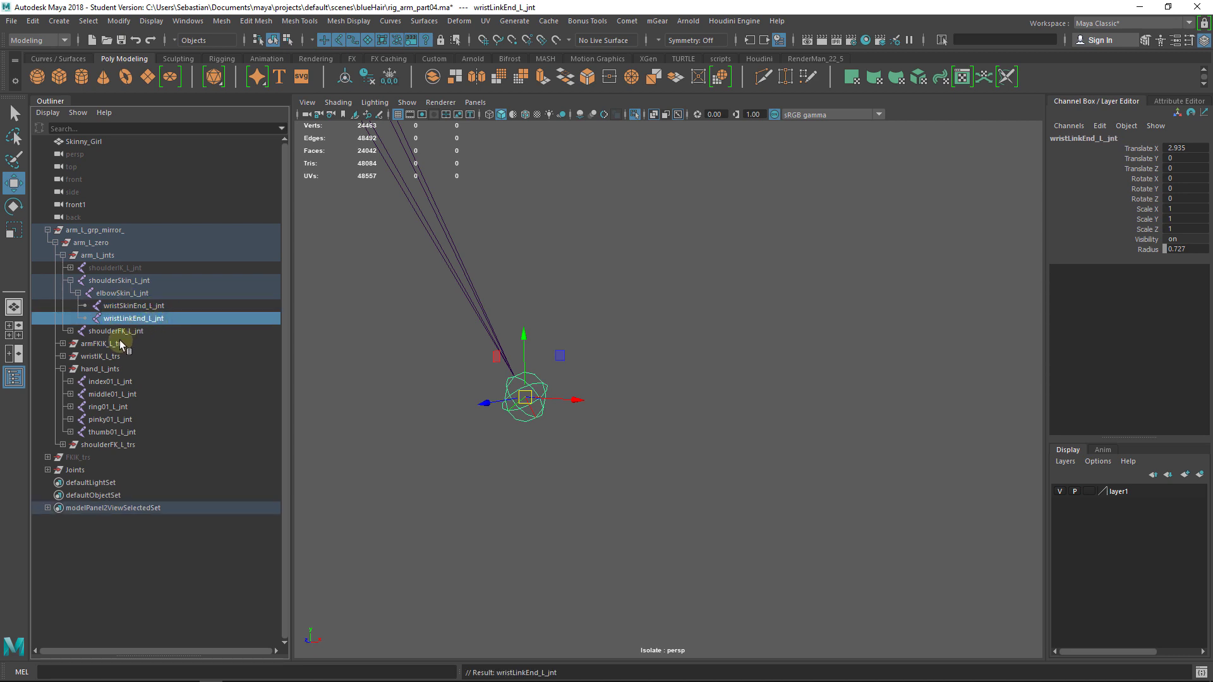
drag(95, 382, 122, 436)
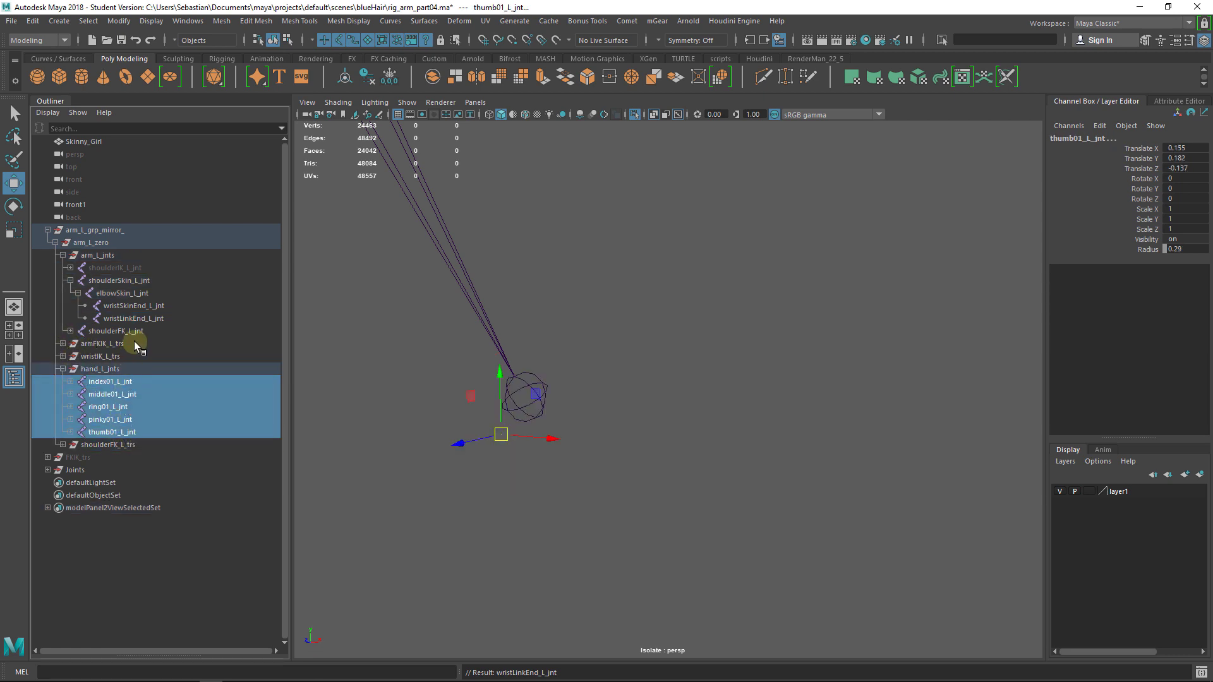
click(143, 318)
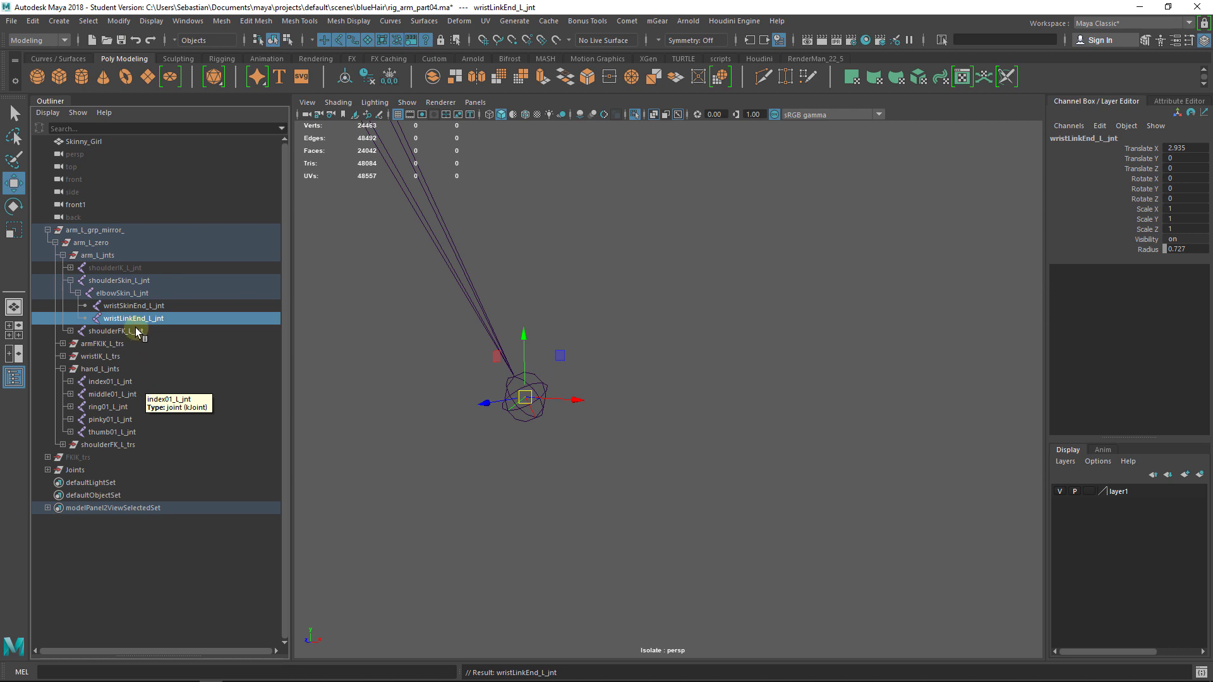
drag(136, 383, 139, 432)
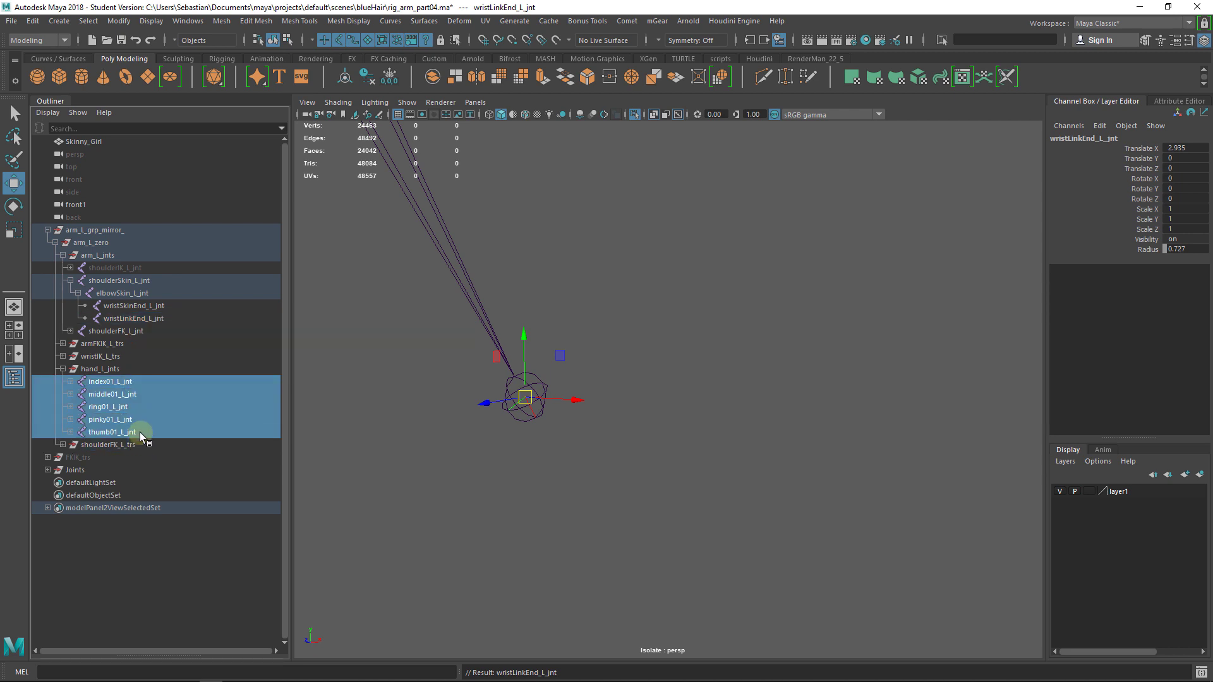
ctrl+click(147, 314)
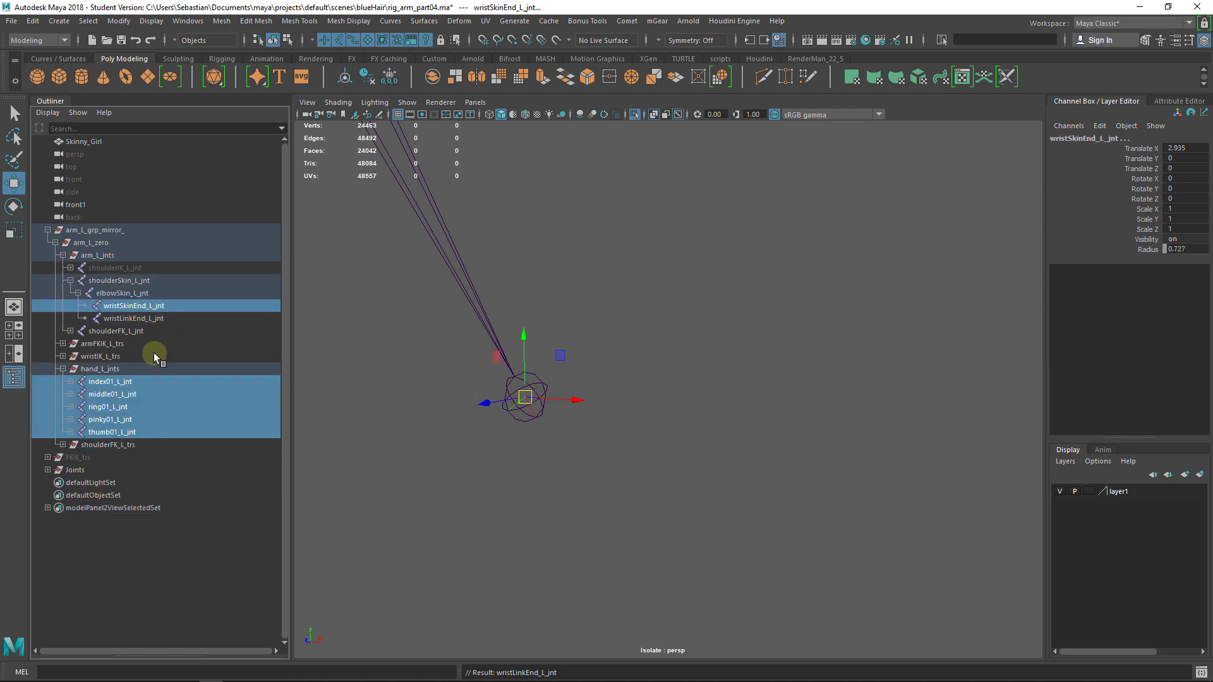
click(157, 418)
drag(142, 384, 141, 427)
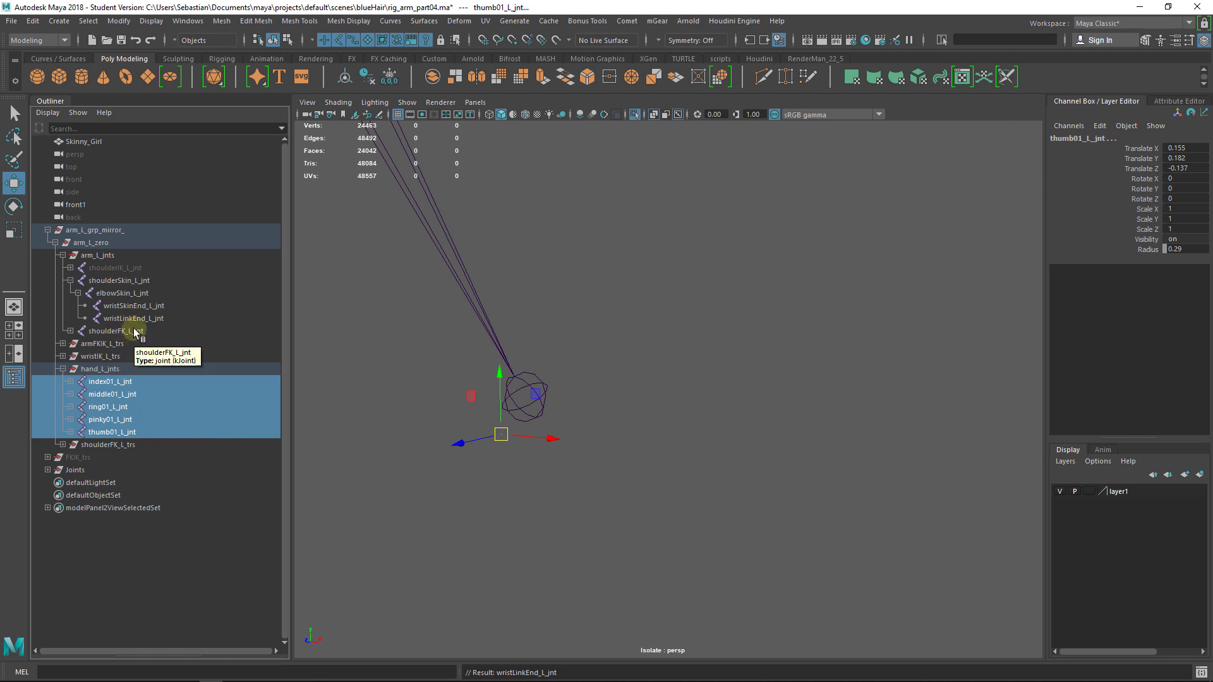
click(130, 382)
shift+click(142, 433)
ctrl+click(152, 319)
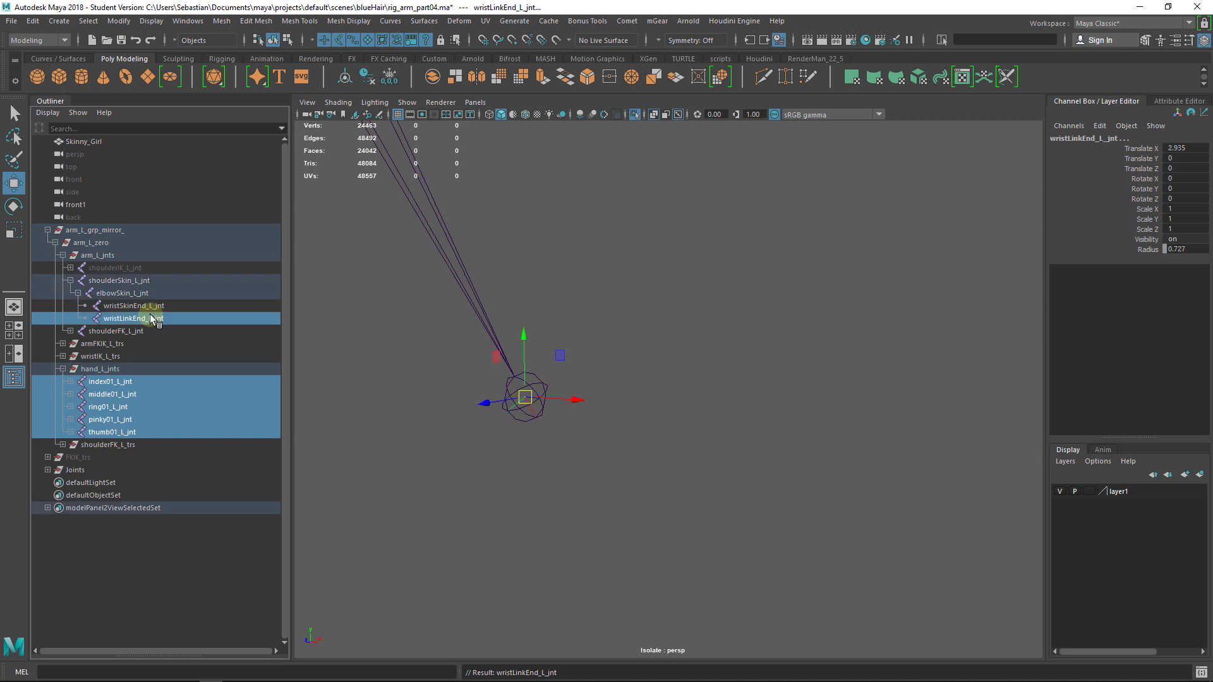
key(p)
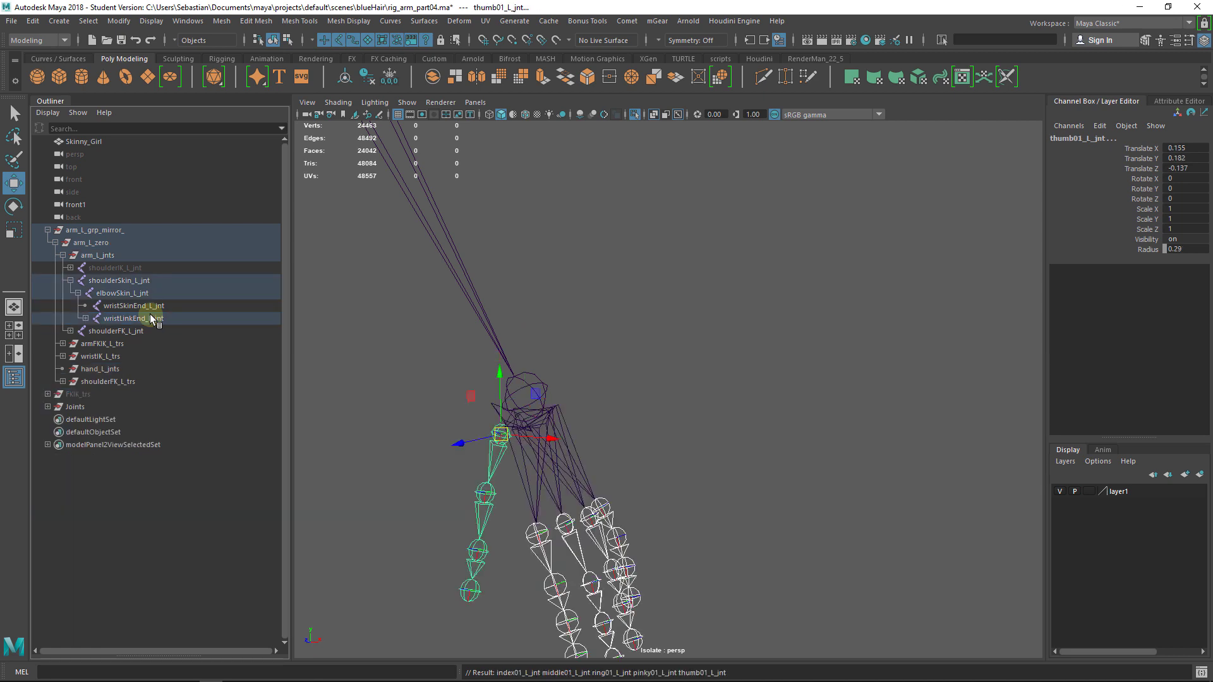
Step: Examine the finger joint hierarchy under wristLinkEnd_L_jnt and its connection to the arm, leaving its direct children listed
click(85, 318)
alt+drag(594, 373, 536, 352)
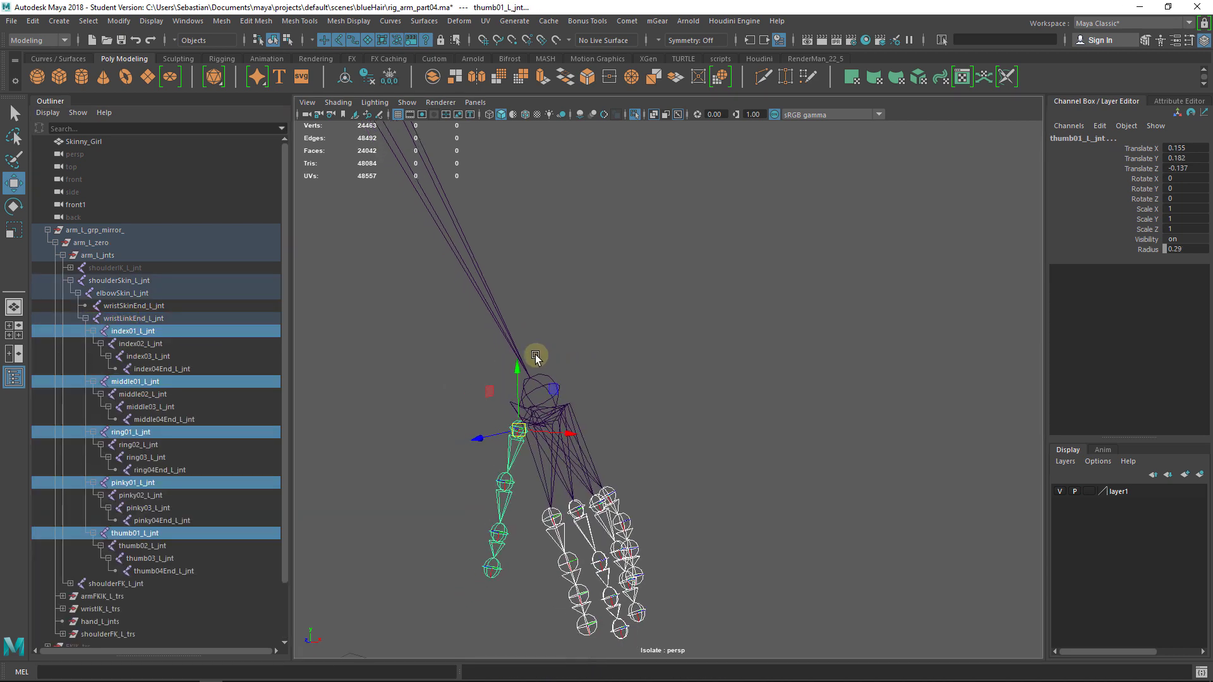
click(85, 318)
click(151, 318)
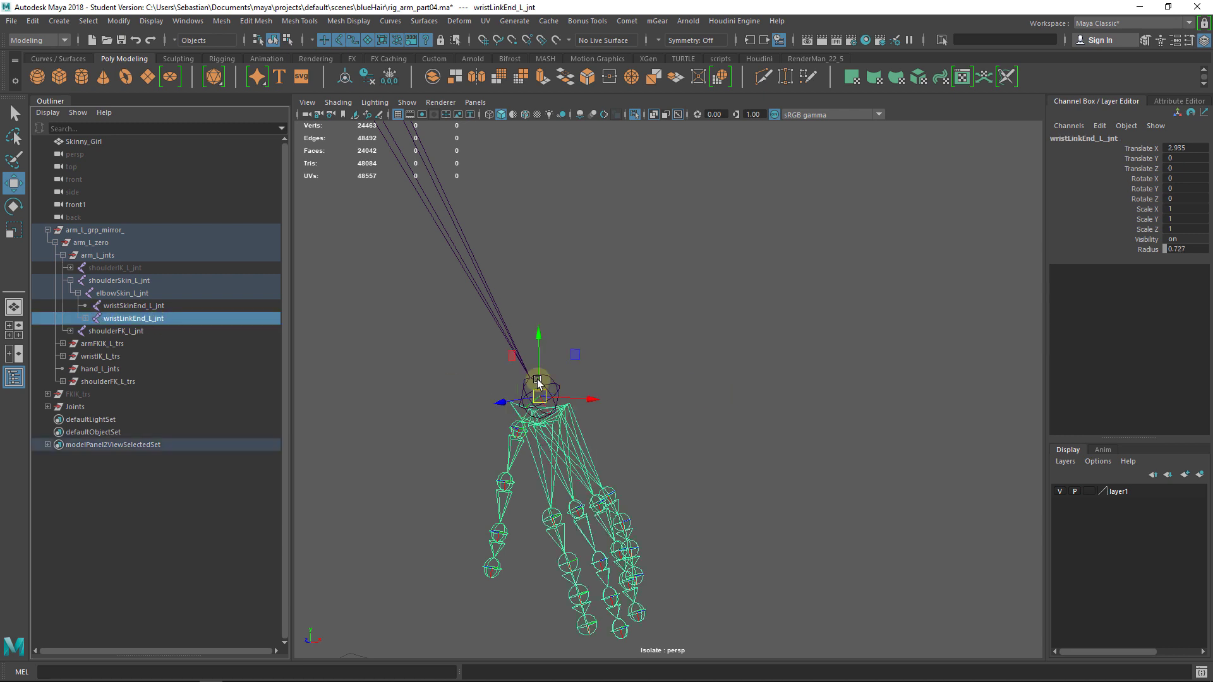
alt+drag(614, 386, 635, 390)
alt+drag(621, 387, 640, 391)
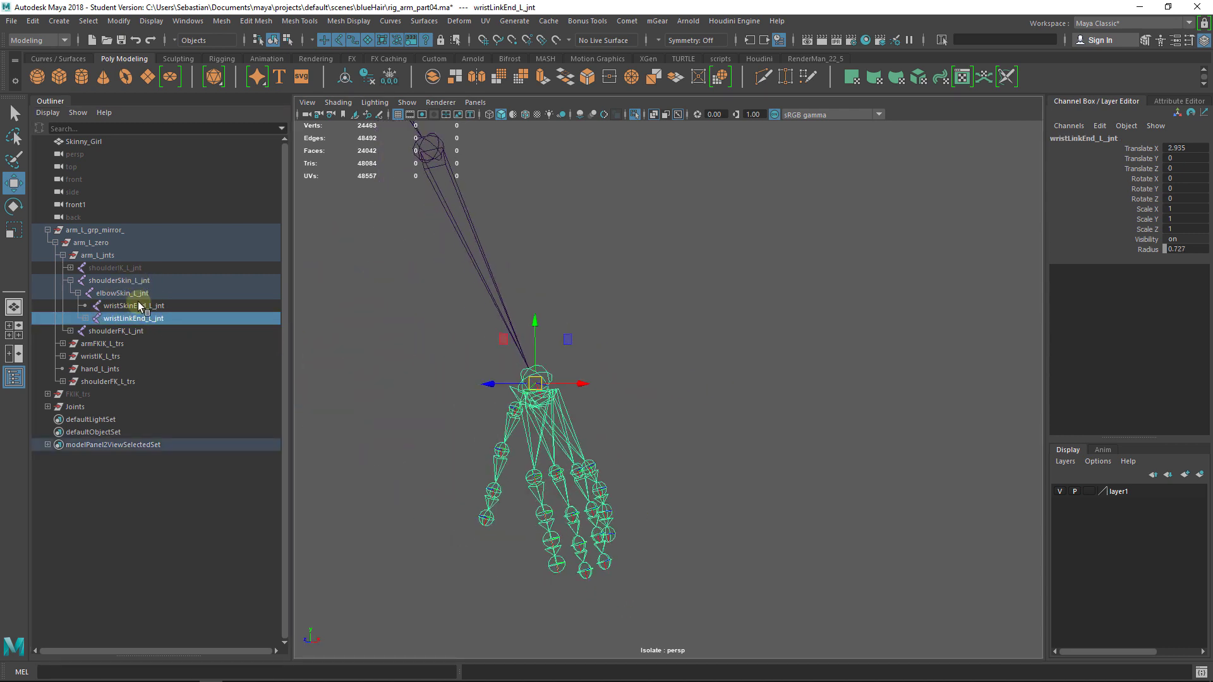
drag(119, 309, 86, 321)
click(85, 319)
alt+drag(741, 393, 669, 422)
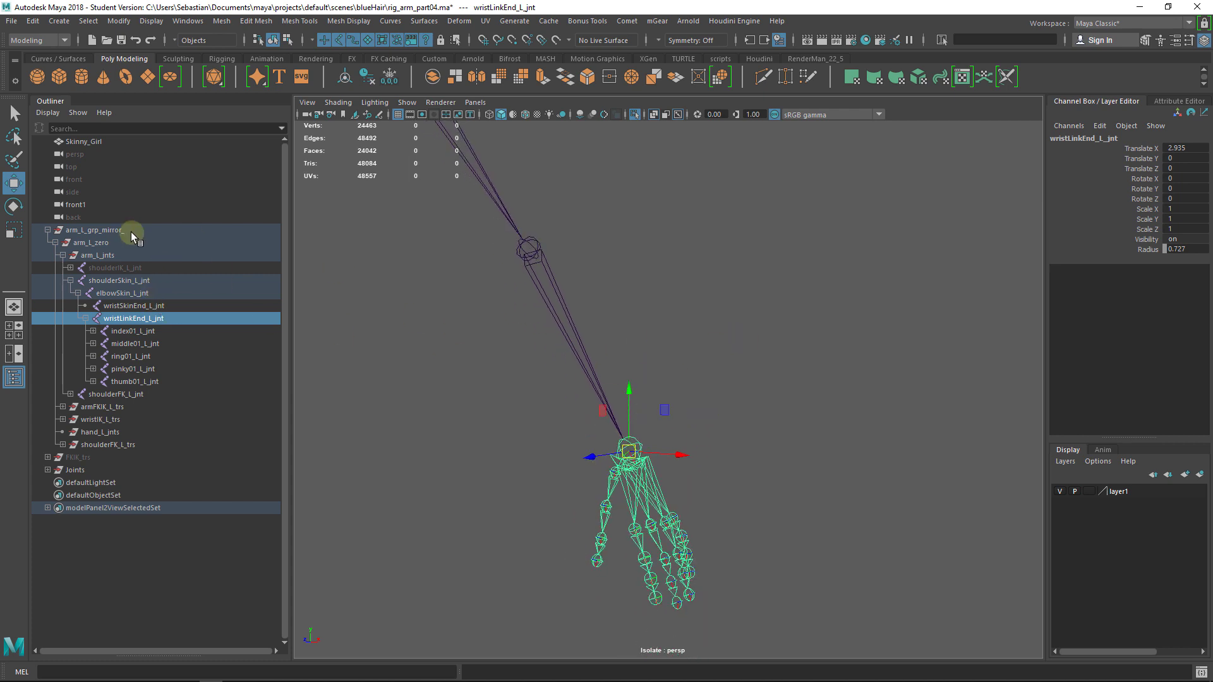
Step: Turn off viewport isolation and switch the arm to IK by setting the FK IK attribute of armFKIK_L_ctrl to 1
click(634, 114)
click(696, 460)
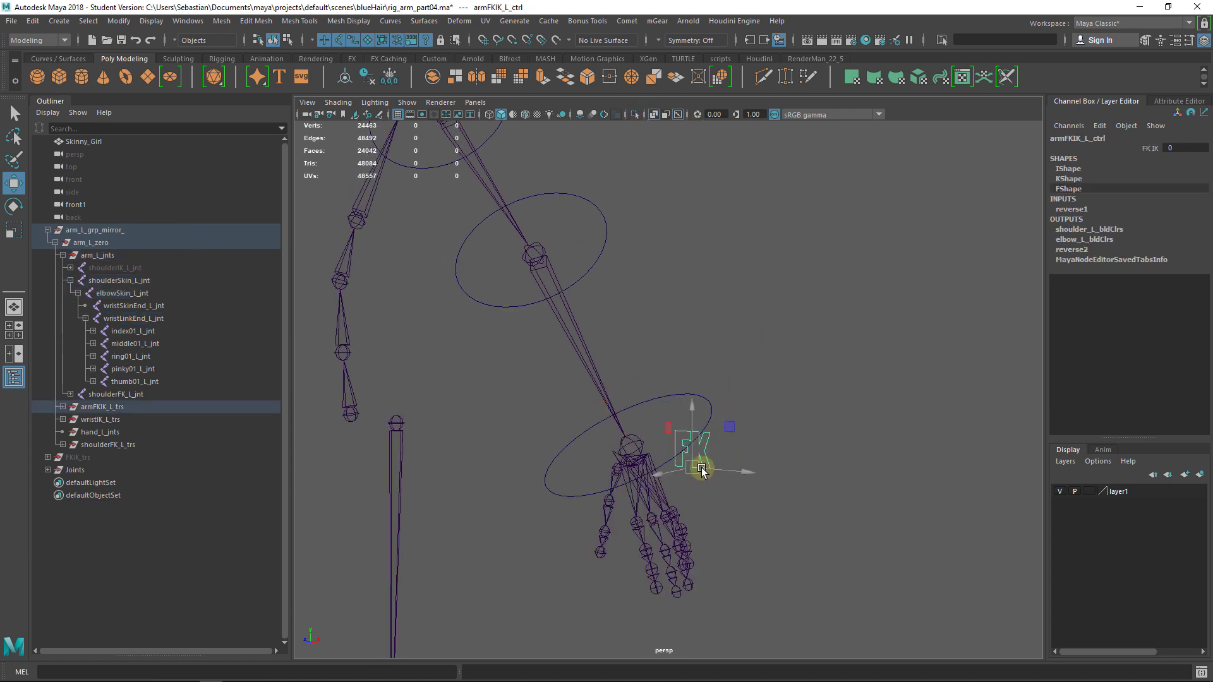
click(1151, 150)
middle_drag(728, 287, 744, 291)
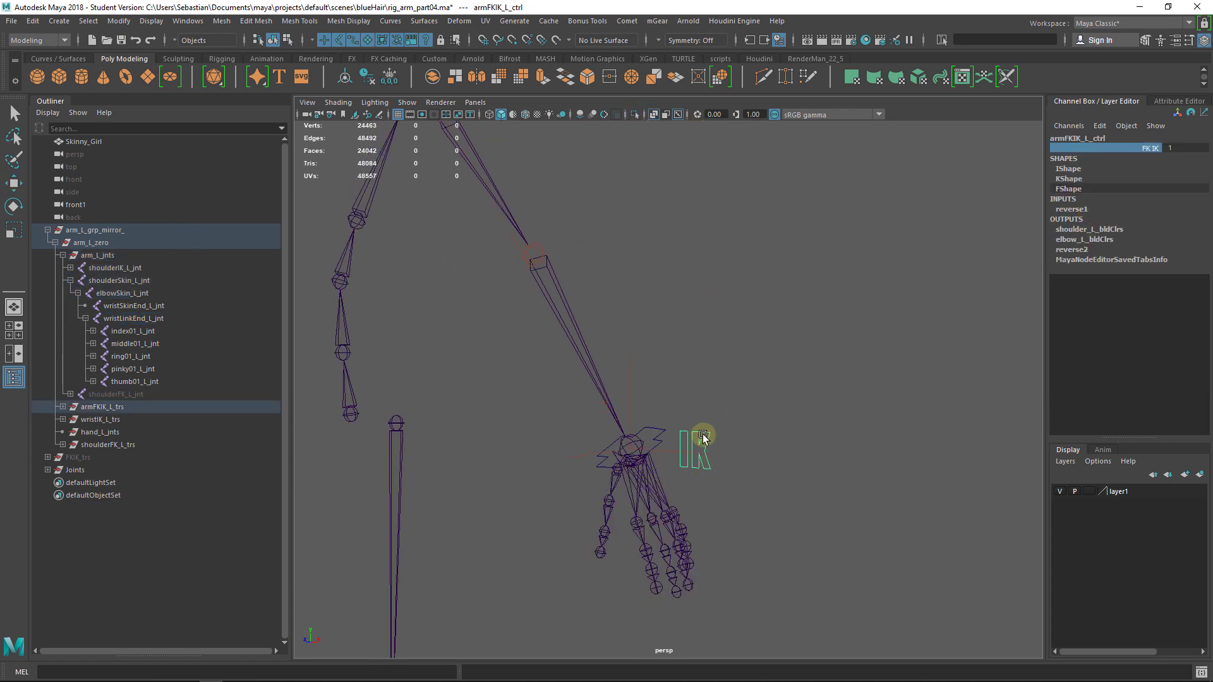
Step: Move wristIK_L_ctrl to about Translate X -1.432, Y 0.99, Z -1.171 to test how the hand follows the IK arm
click(650, 427)
key(w)
alt+drag(653, 445, 418, 427)
alt+drag(571, 433, 450, 440)
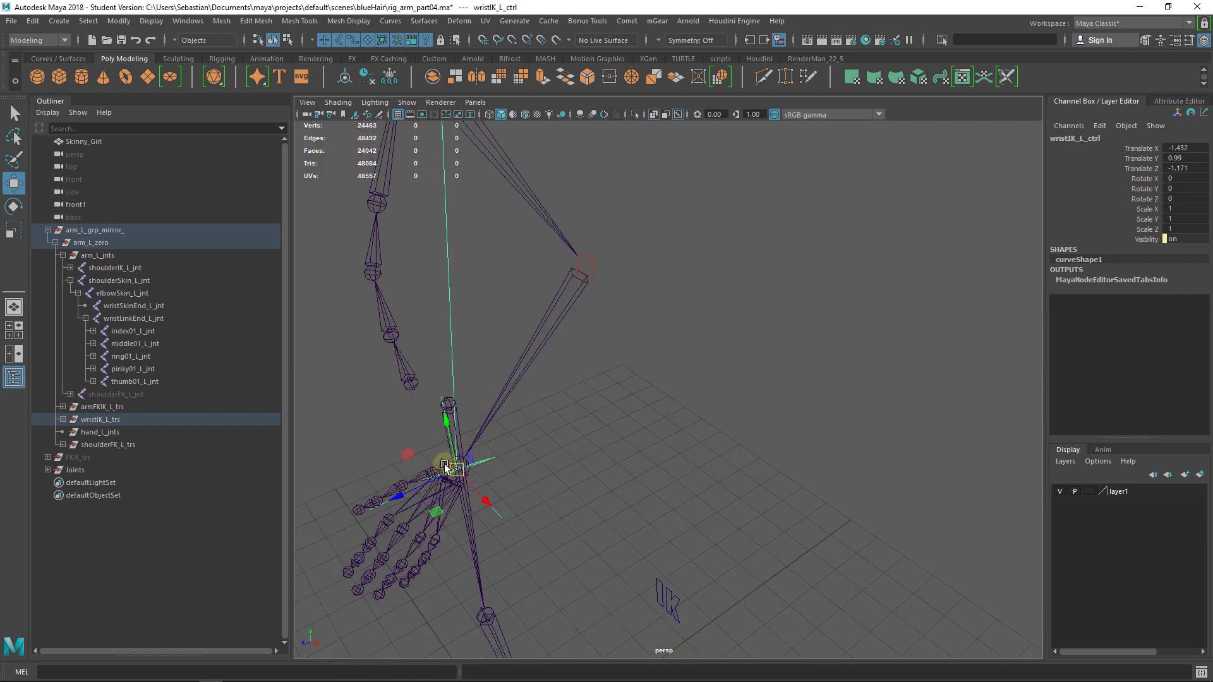
mouse_move(539, 475)
alt+mouse_down()
mouse_move(570, 442)
mouse_move(555, 460)
alt+mouse_up()
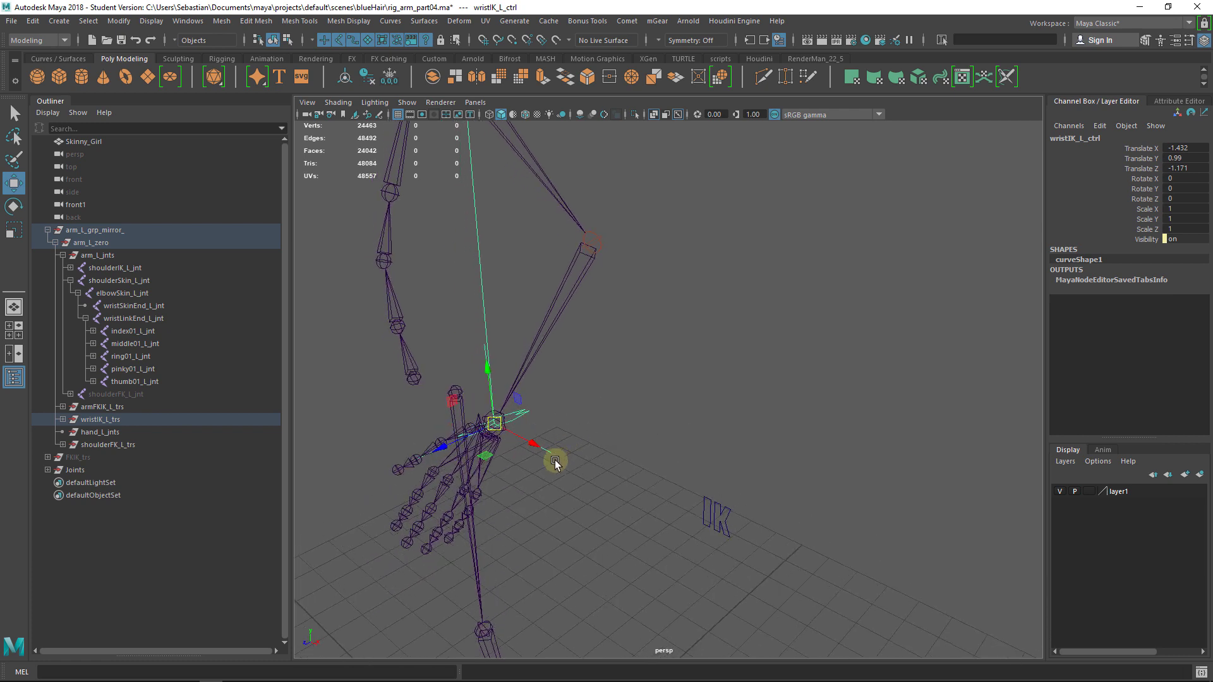
Step: Inspect the wrist connection by selecting wristLinkEnd_L_jnt, elbowSkin_L_jnt and wristSkinEnd_L_jnt in turn, ending on wristIK_L_ctrl
key(q)
click(500, 446)
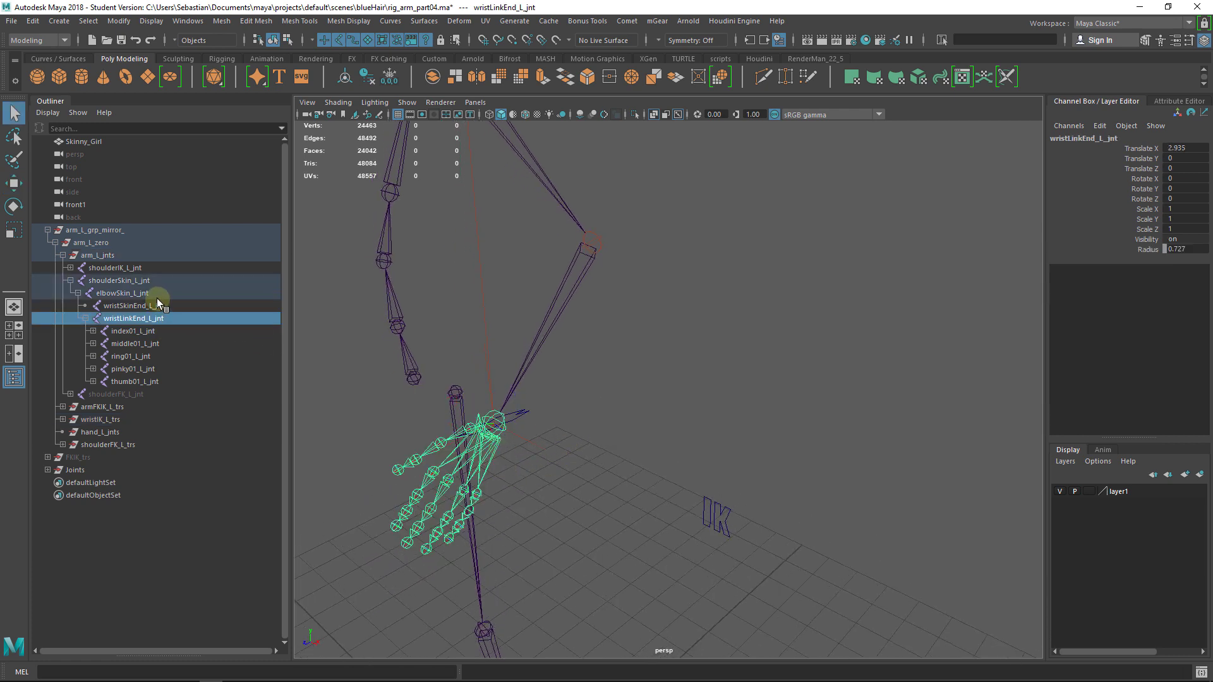
click(157, 297)
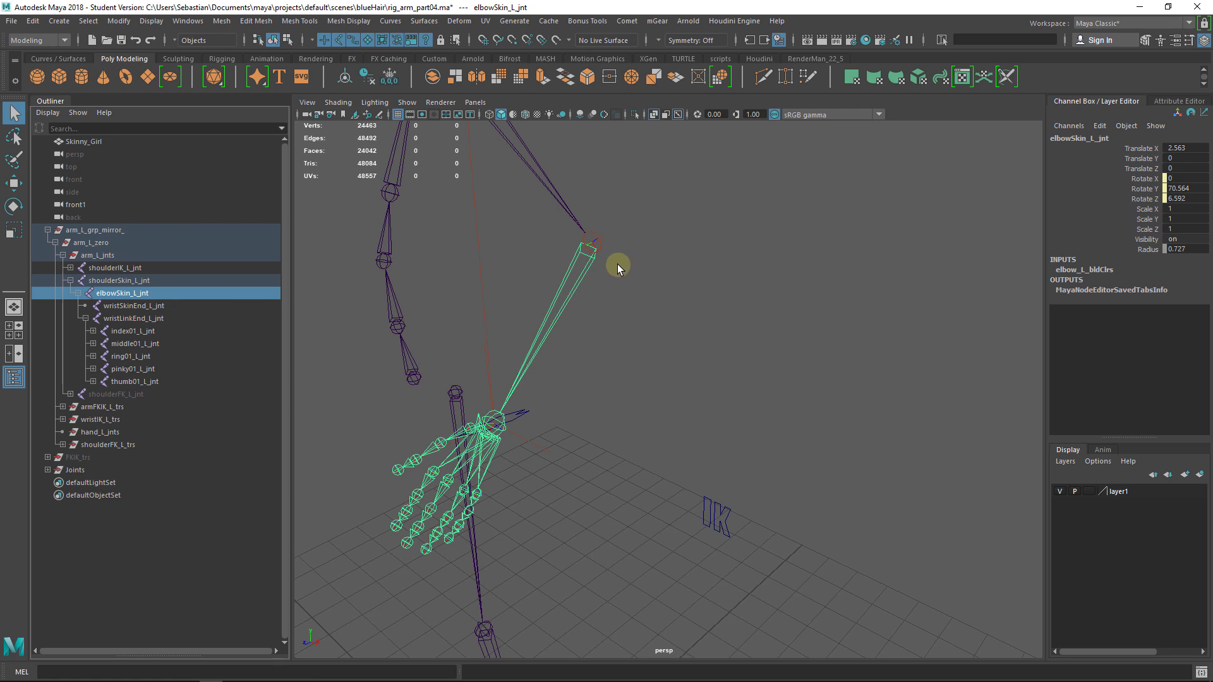
click(495, 441)
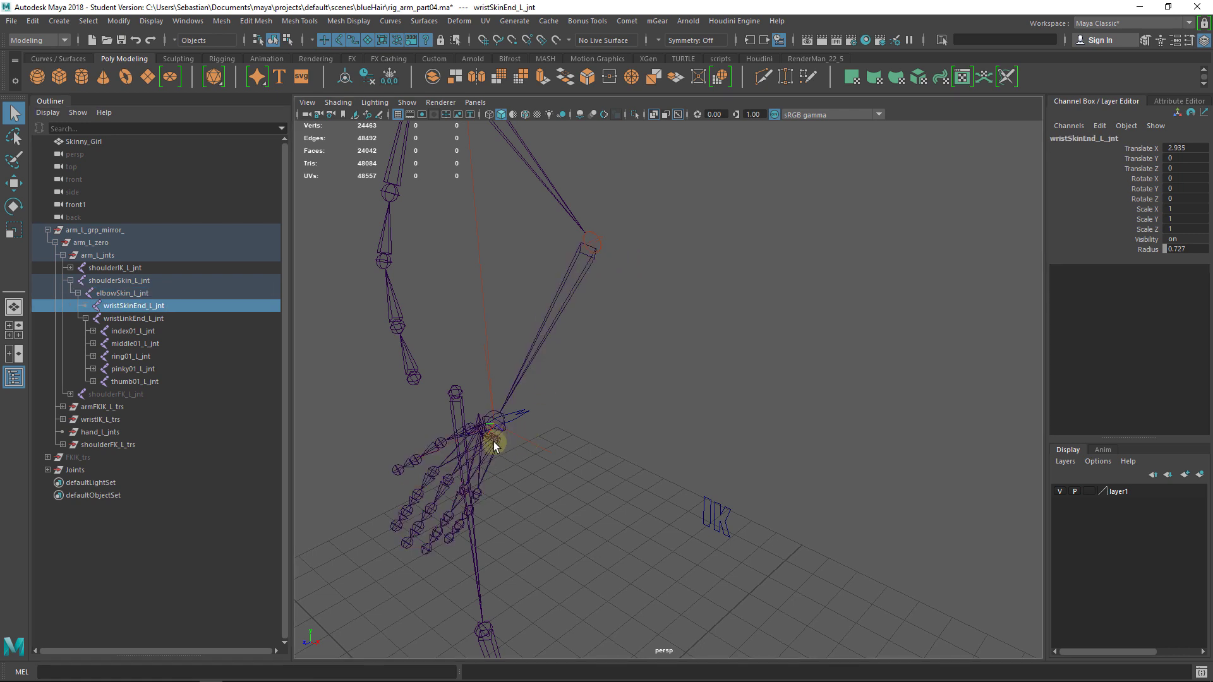
click(496, 442)
click(563, 302)
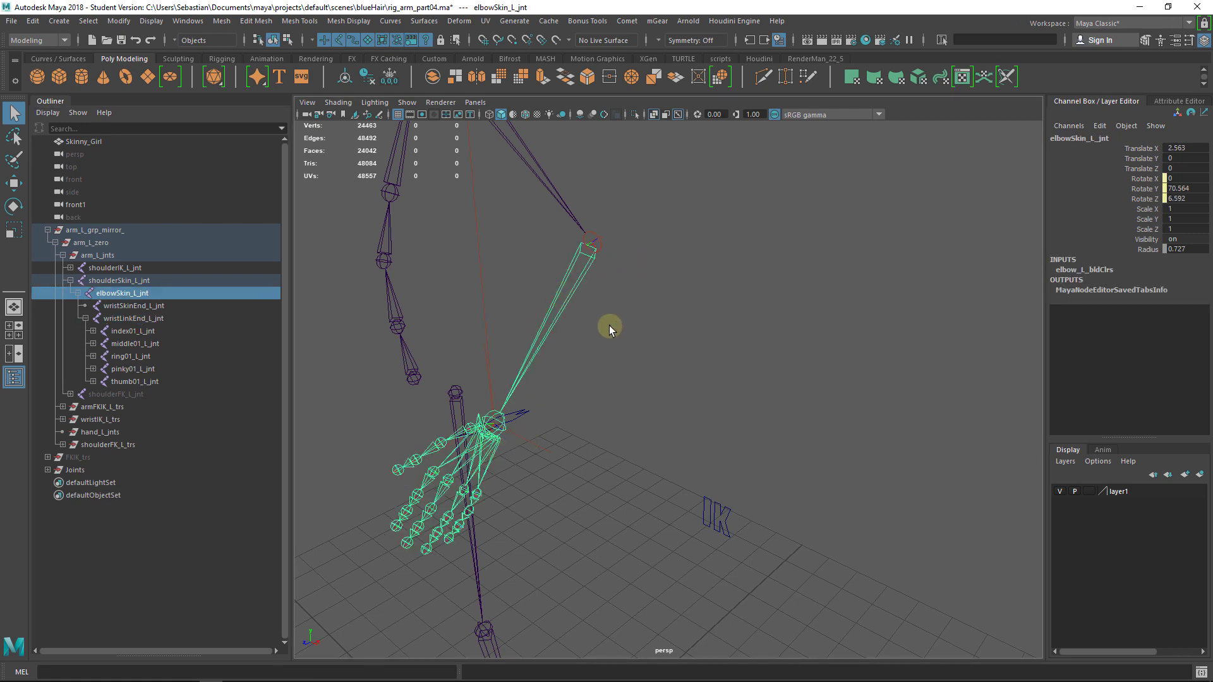
click(495, 442)
click(540, 446)
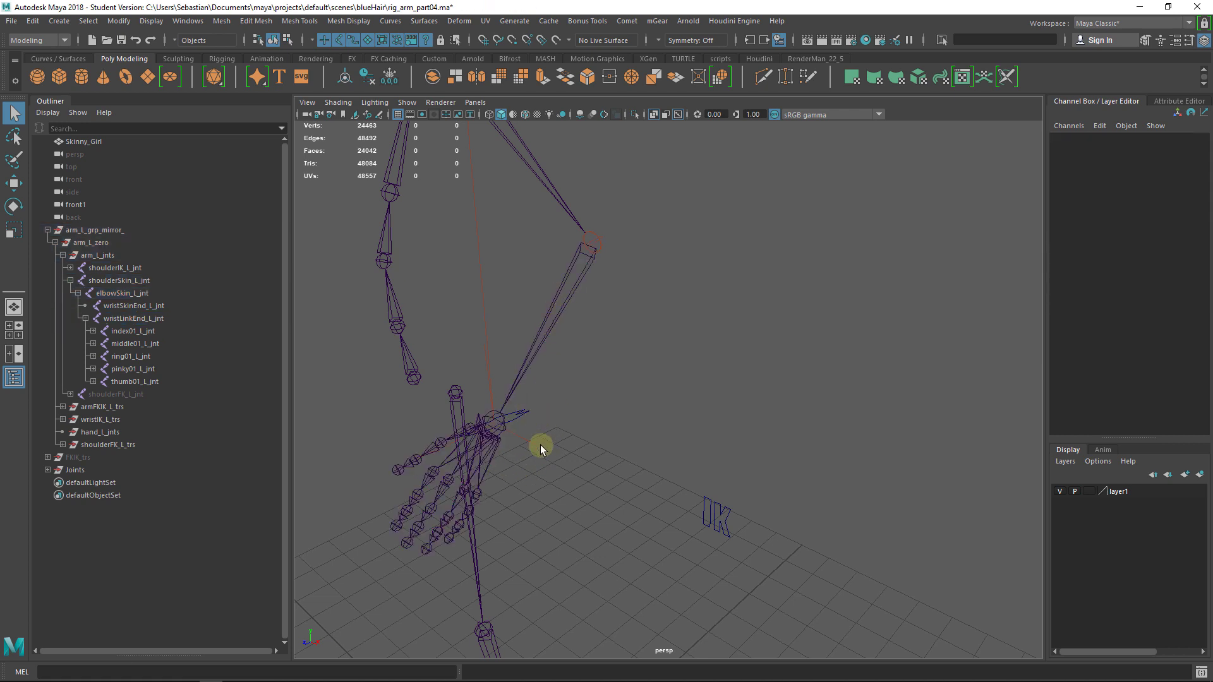
click(517, 417)
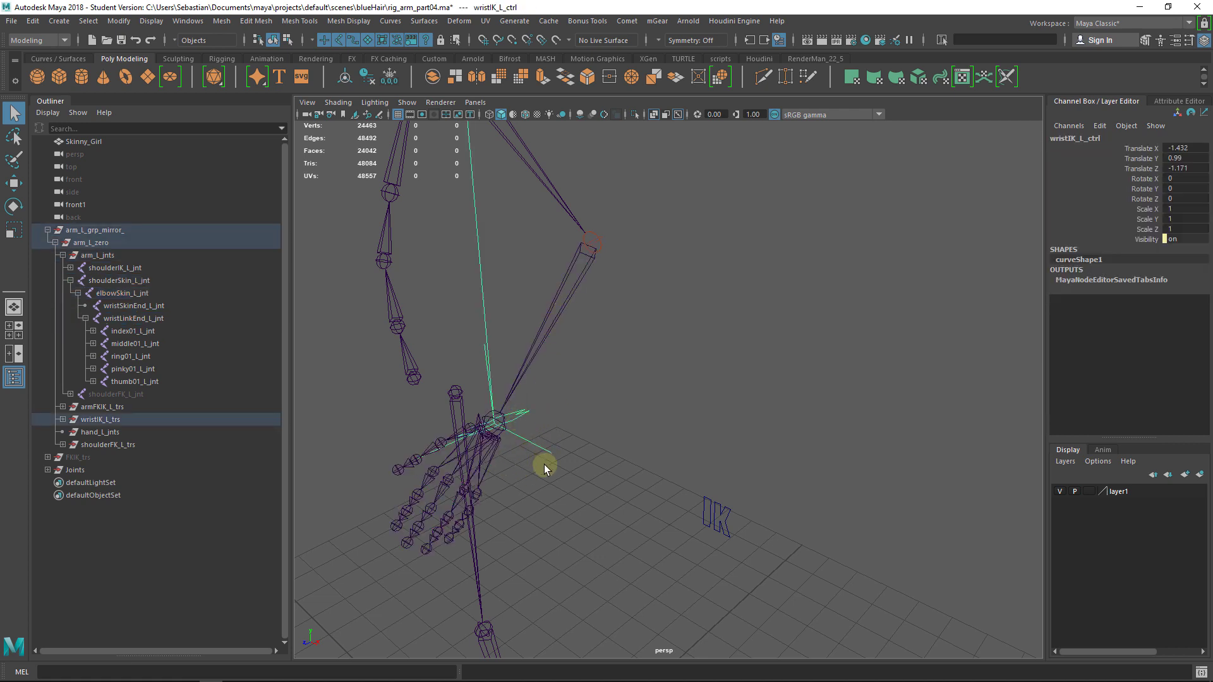
Step: Switch the arm back to FK by setting the FK IK attribute of armFKIK_L_ctrl to 0
click(718, 515)
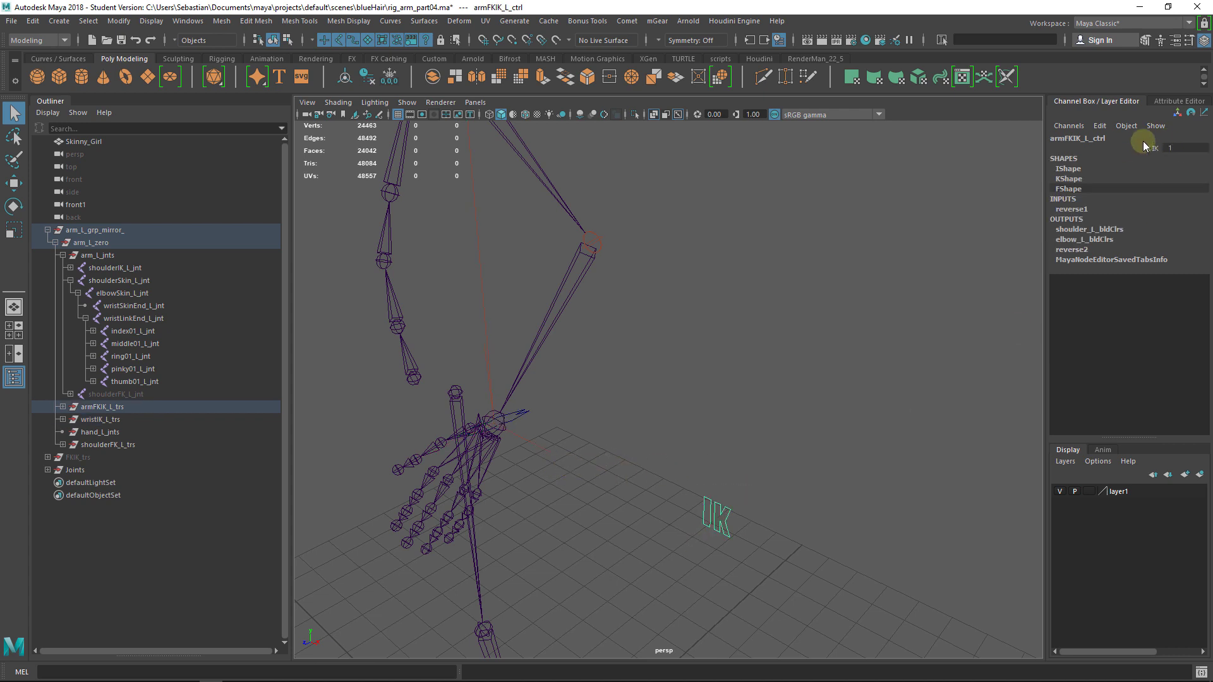
click(1149, 149)
middle_drag(950, 228, 837, 296)
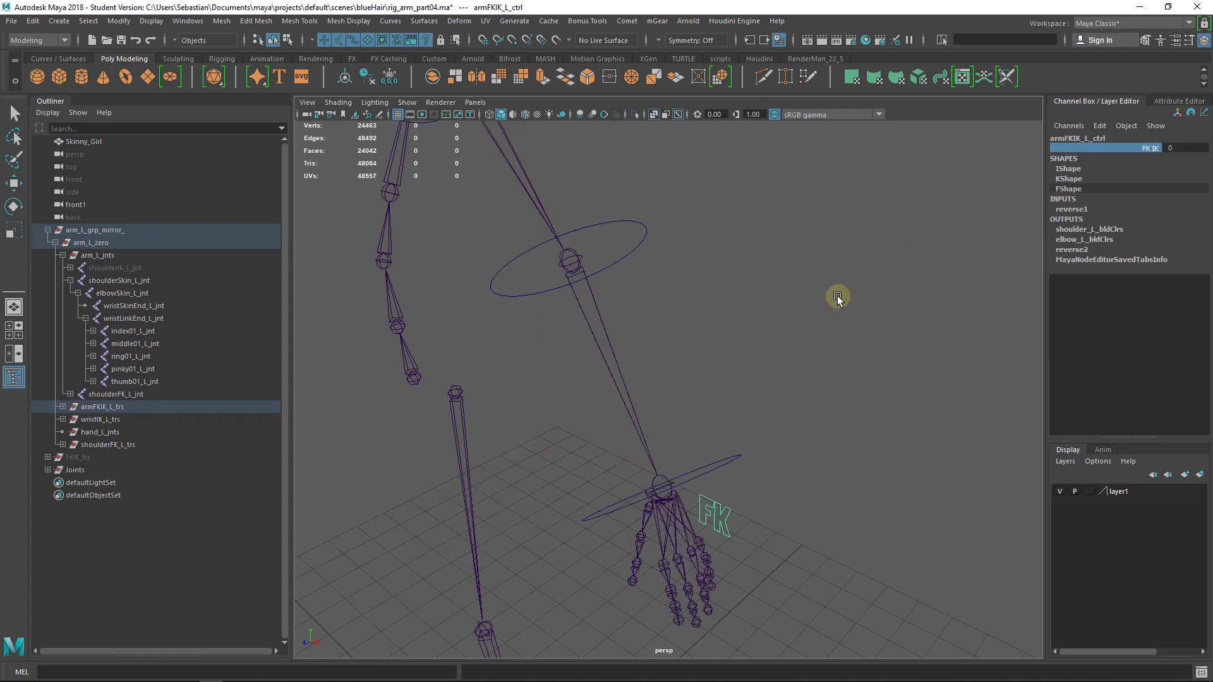
Step: Rotate elbowFK_L_ctrl about 26.11 degrees in Y to test how the hand follows the FK forearm
drag(764, 422, 712, 456)
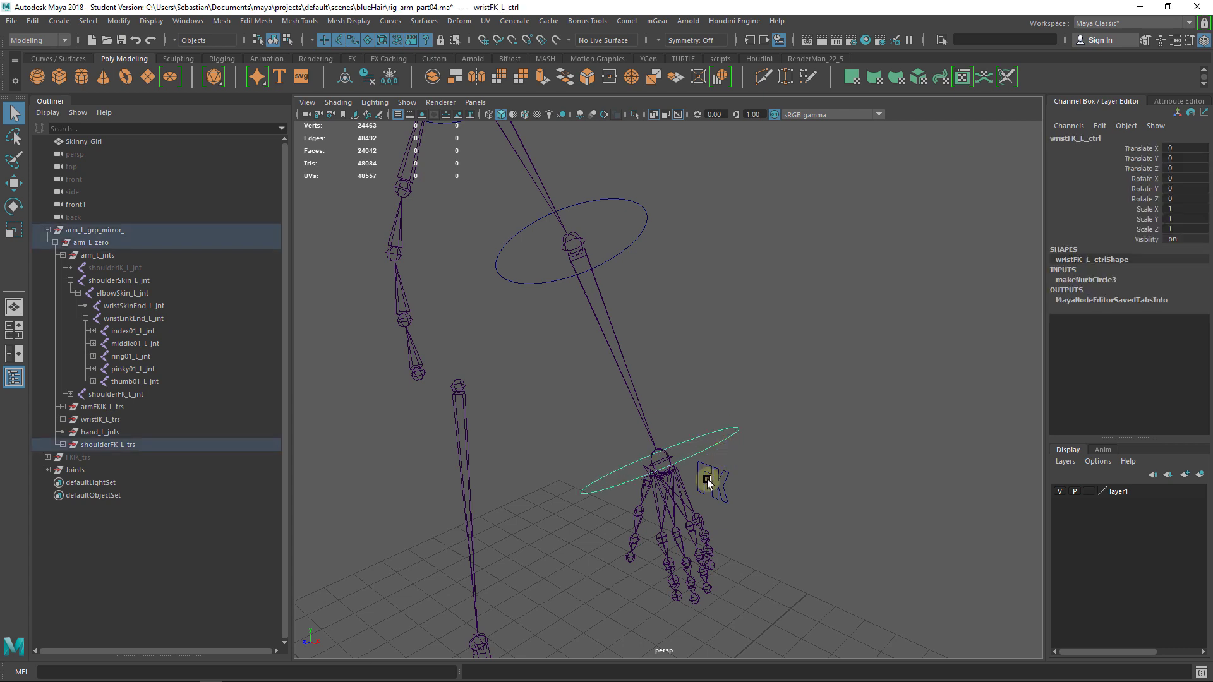
key(w)
click(645, 228)
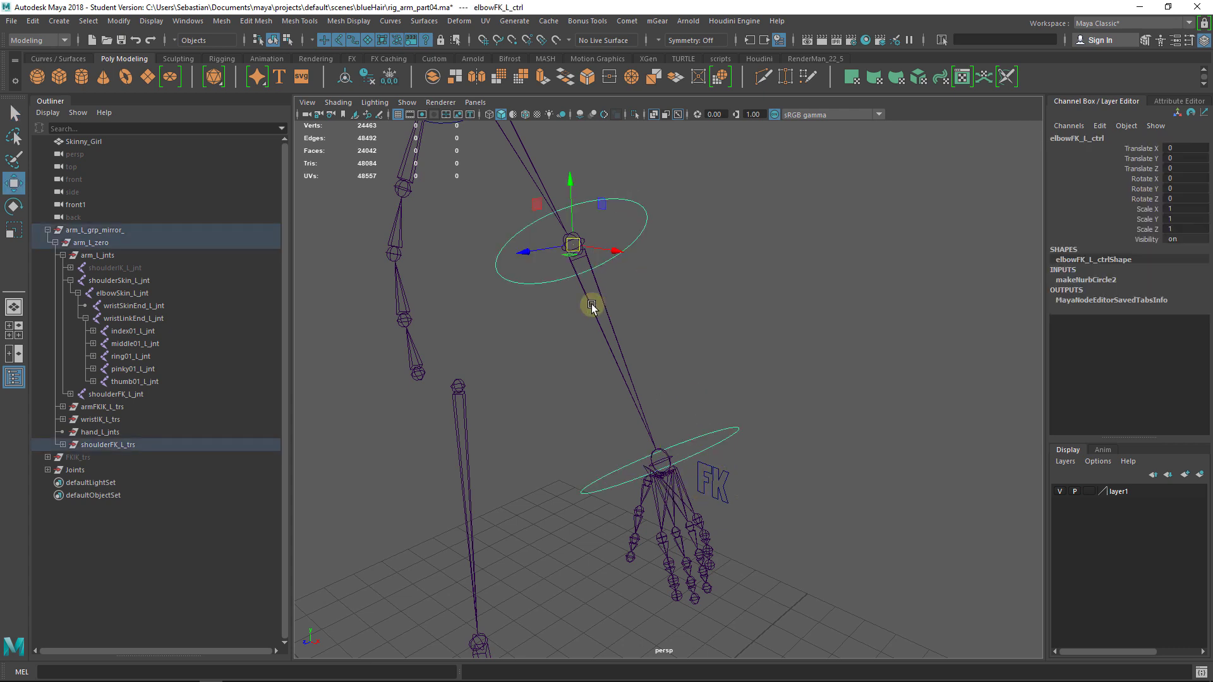
key(e)
drag(576, 301, 551, 271)
key(q)
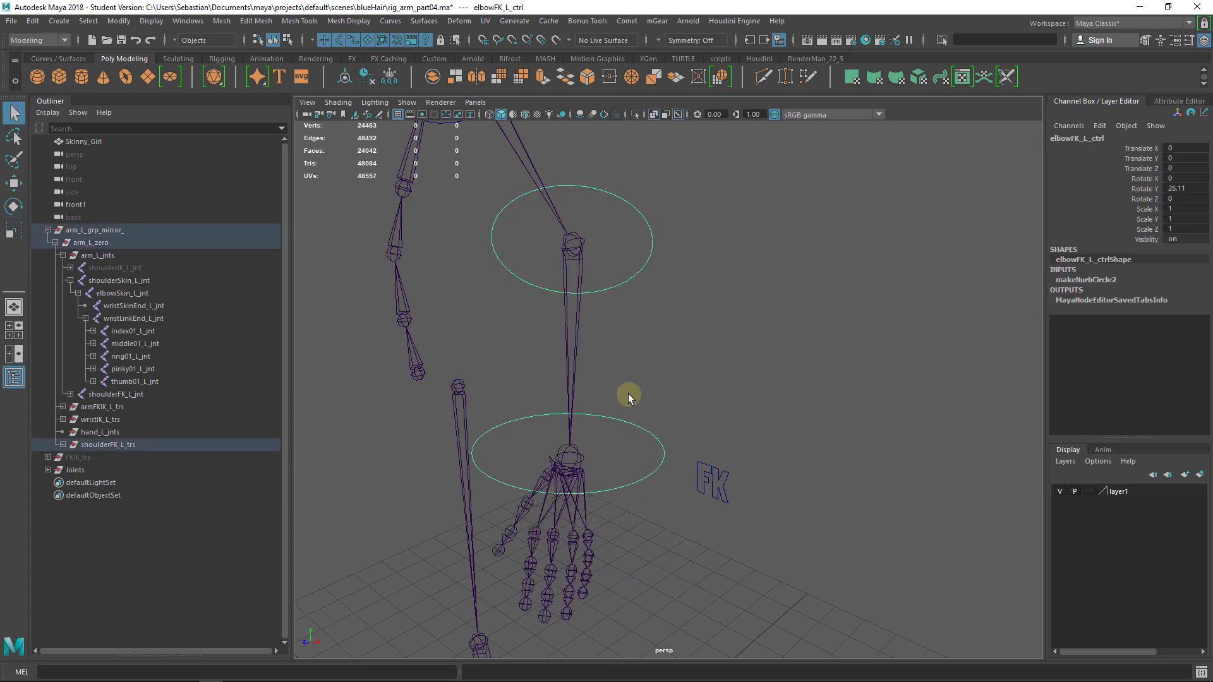
Step: Try rotating wristFK_L_ctrl to test the hand's response, undo the rotation and clear the selection
click(626, 422)
key(e)
mouse_move(544, 495)
mouse_down()
mouse_move(529, 477)
mouse_move(541, 492)
mouse_up()
key(ctrl+z)
click(698, 342)
drag(643, 386, 623, 450)
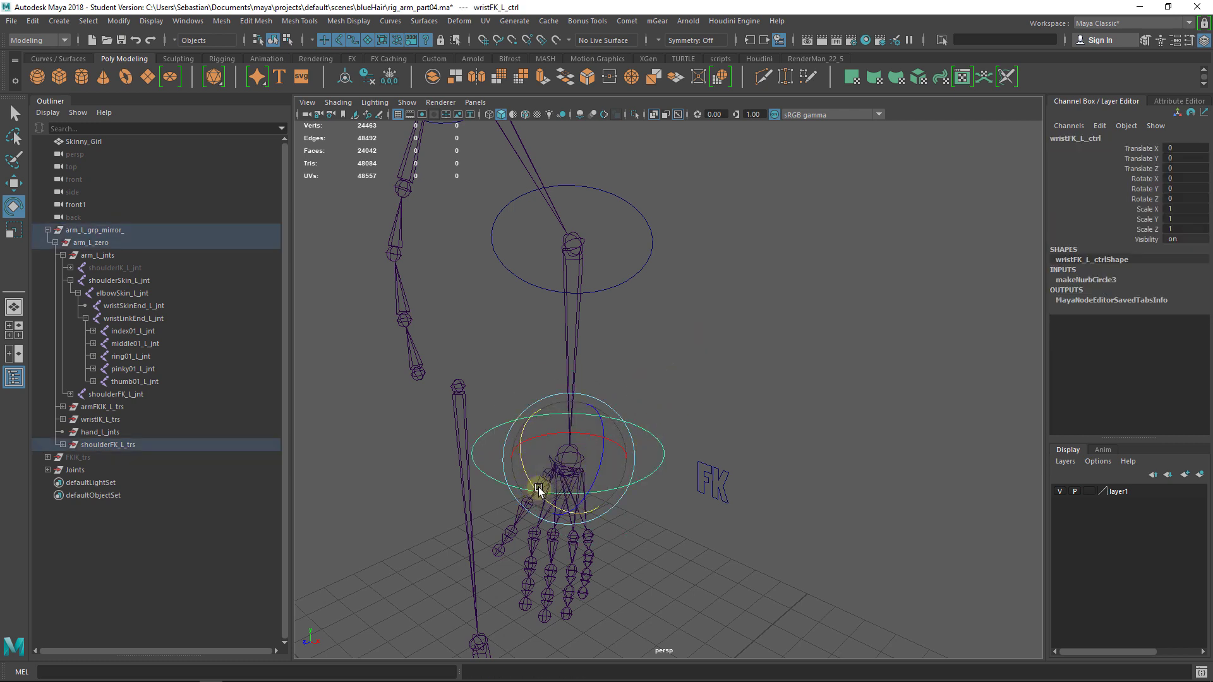
drag(539, 491, 525, 455)
key(ctrl+z)
click(737, 450)
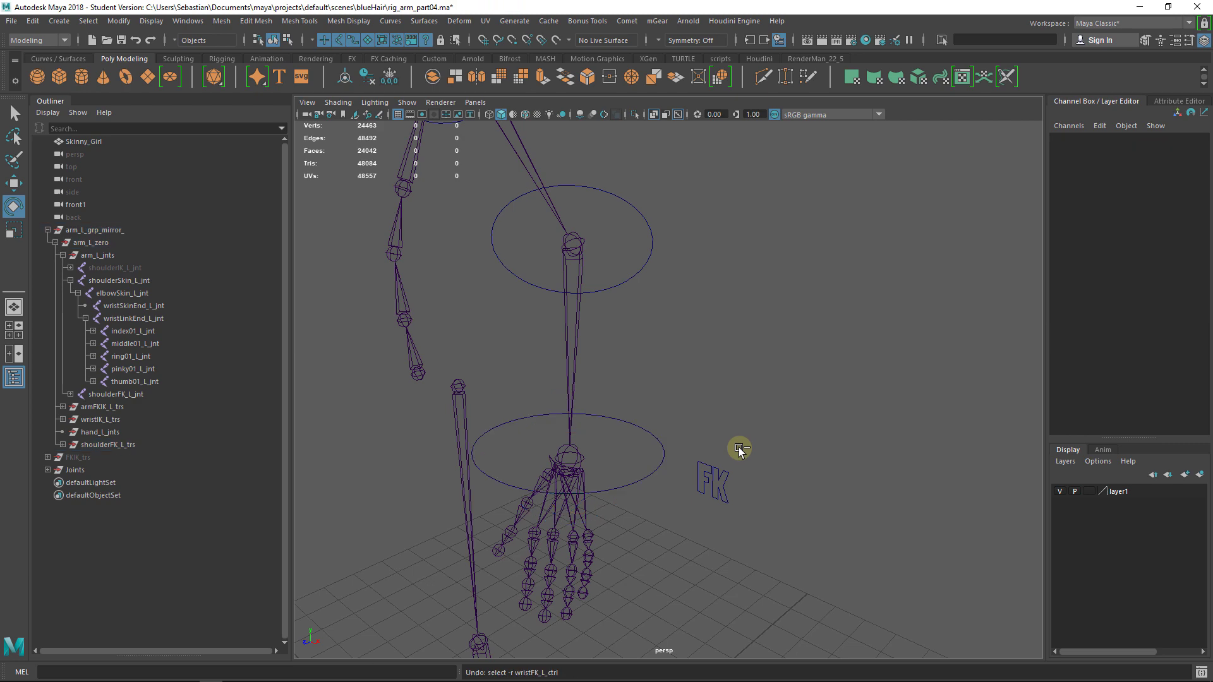
Step: Try switching the arm to IK and readying wristIK_L_ctrl for rotation, then undo back to FK and clear the selection
click(713, 492)
click(1151, 148)
middle_drag(810, 258, 875, 273)
click(520, 383)
key(e)
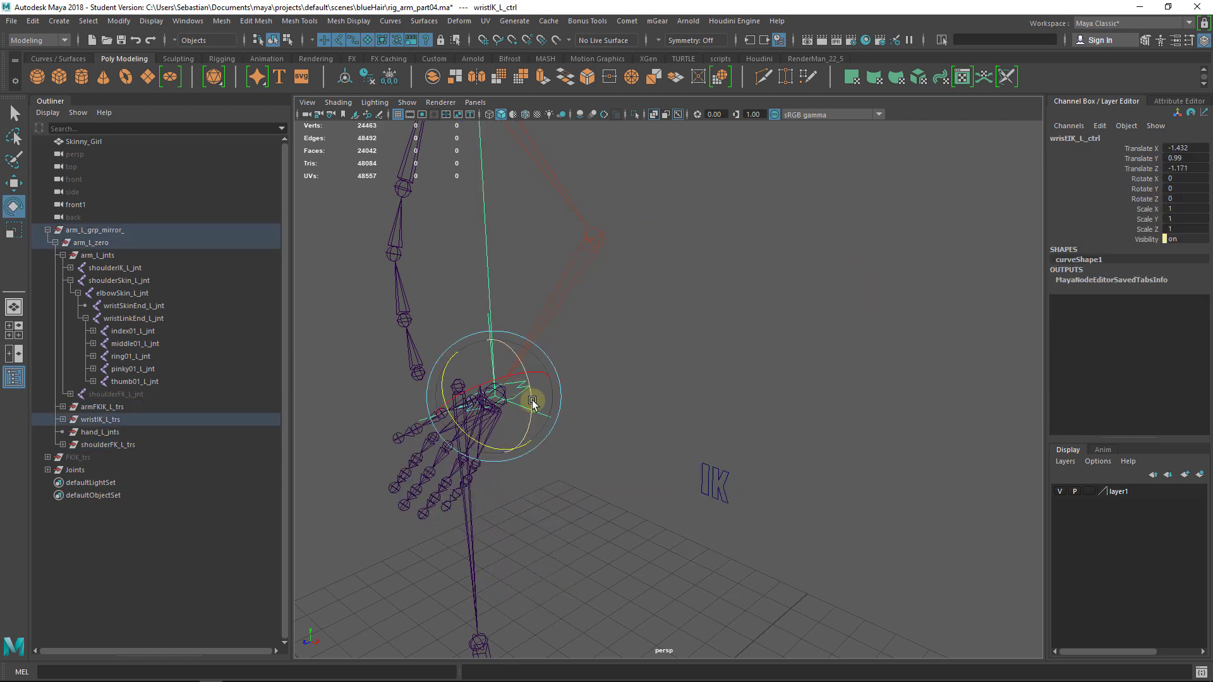
mouse_move(532, 404)
alt+mouse_down()
mouse_move(536, 441)
mouse_move(534, 422)
alt+mouse_up()
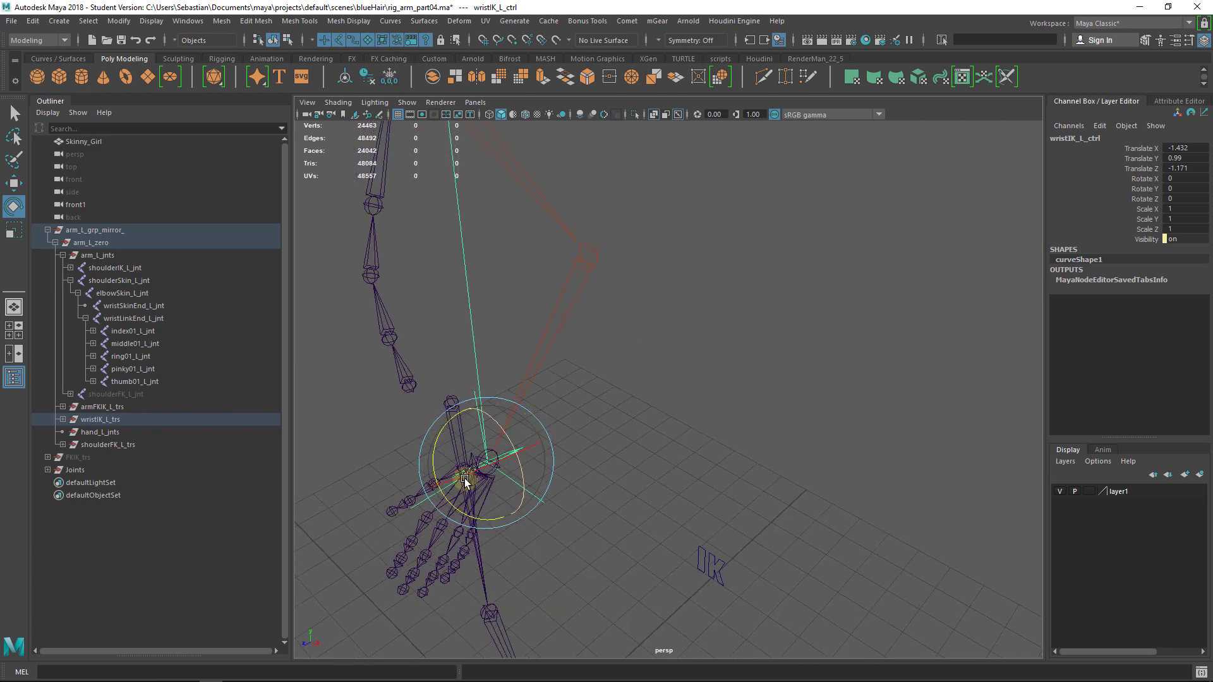
key(ctrl+z)
key(ctrl+z)
key(ctrl+z)
key(ctrl+z)
key(ctrl+z)
key(ctrl+z)
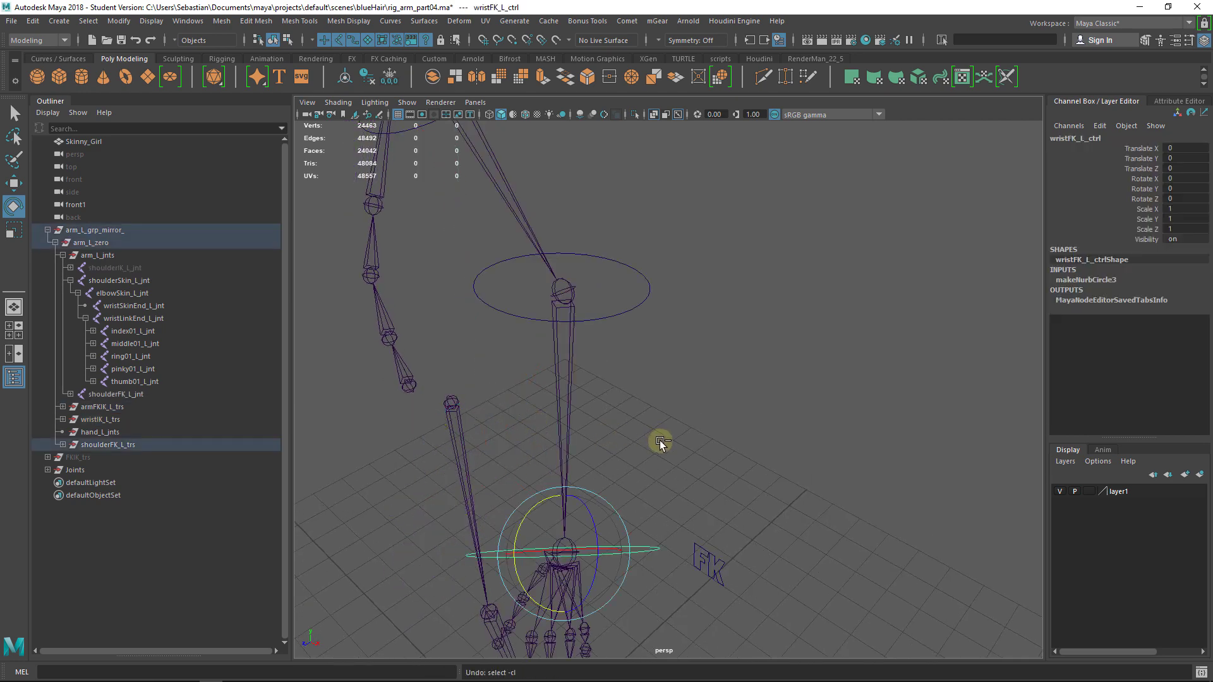
key(ctrl+z)
mouse_move(687, 453)
alt+mouse_down()
mouse_move(718, 450)
mouse_move(692, 452)
alt+mouse_up()
key(q)
click(718, 450)
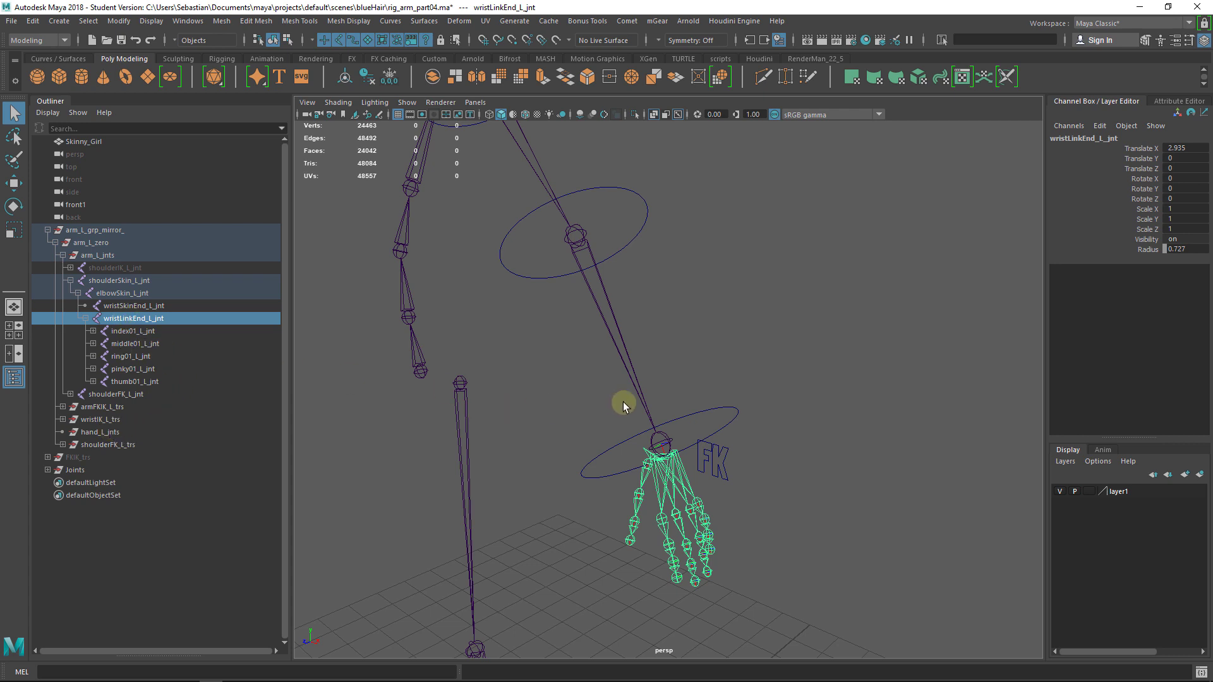
Step: Undo the return to FK and the earlier test moves of wristIK_L_ctrl, back to its zeroed translation
key(ctrl+z)
key(ctrl+z)
key(ctrl+z)
key(ctrl+z)
key(ctrl+z)
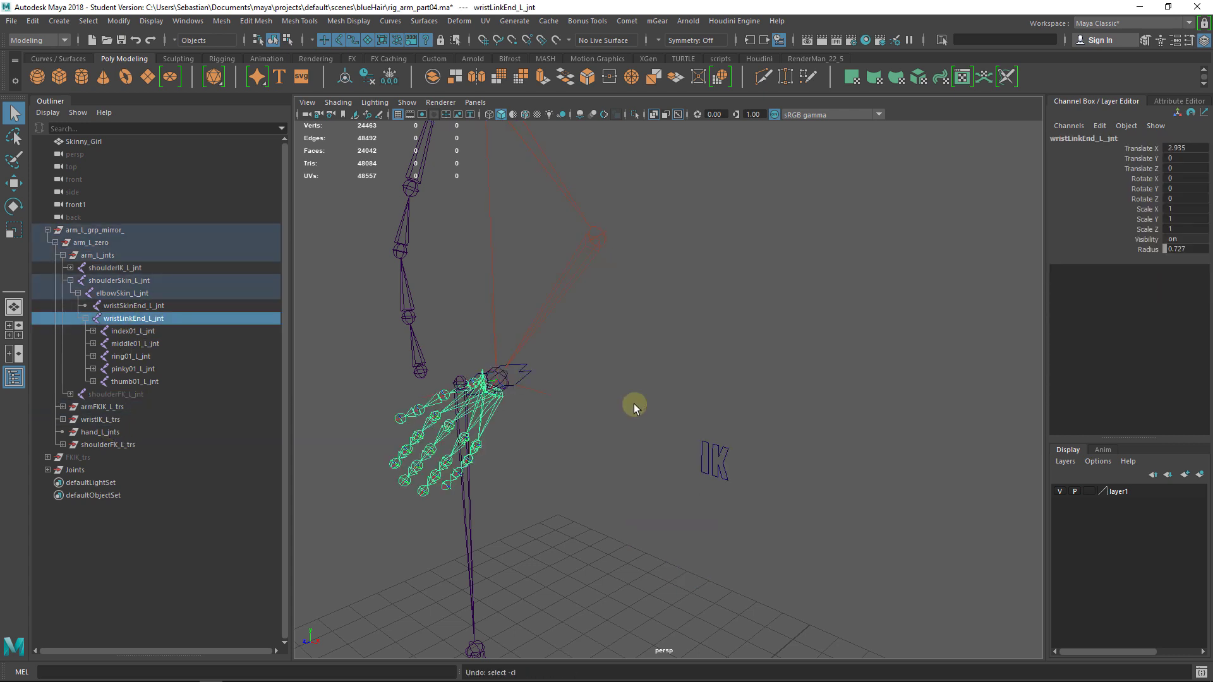
key(ctrl+z)
key(ctrl+z)
key(ctrl+z)
key(ctrl+z)
key(ctrl+z)
key(ctrl+z)
key(ctrl+z)
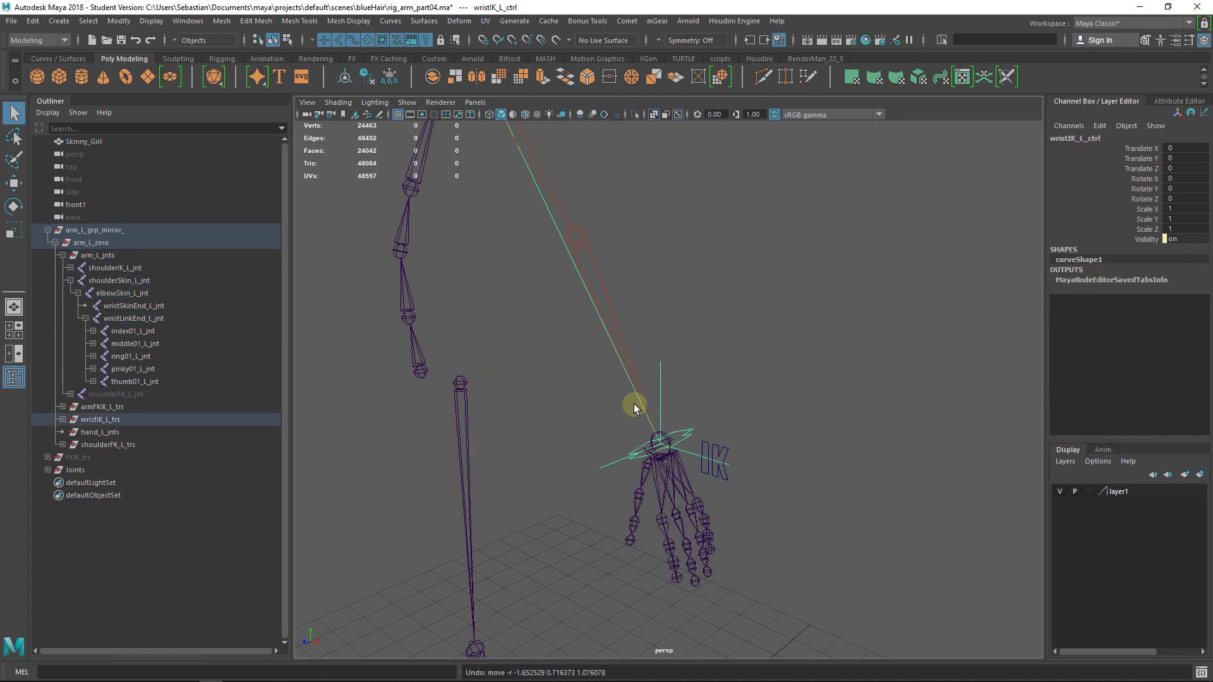
Step: Undo the switch to IK and the parenting of the five finger joints under wristLinkEnd_L_jnt
key(ctrl+z)
key(ctrl+z)
key(ctrl+z)
key(ctrl+z)
key(ctrl+z)
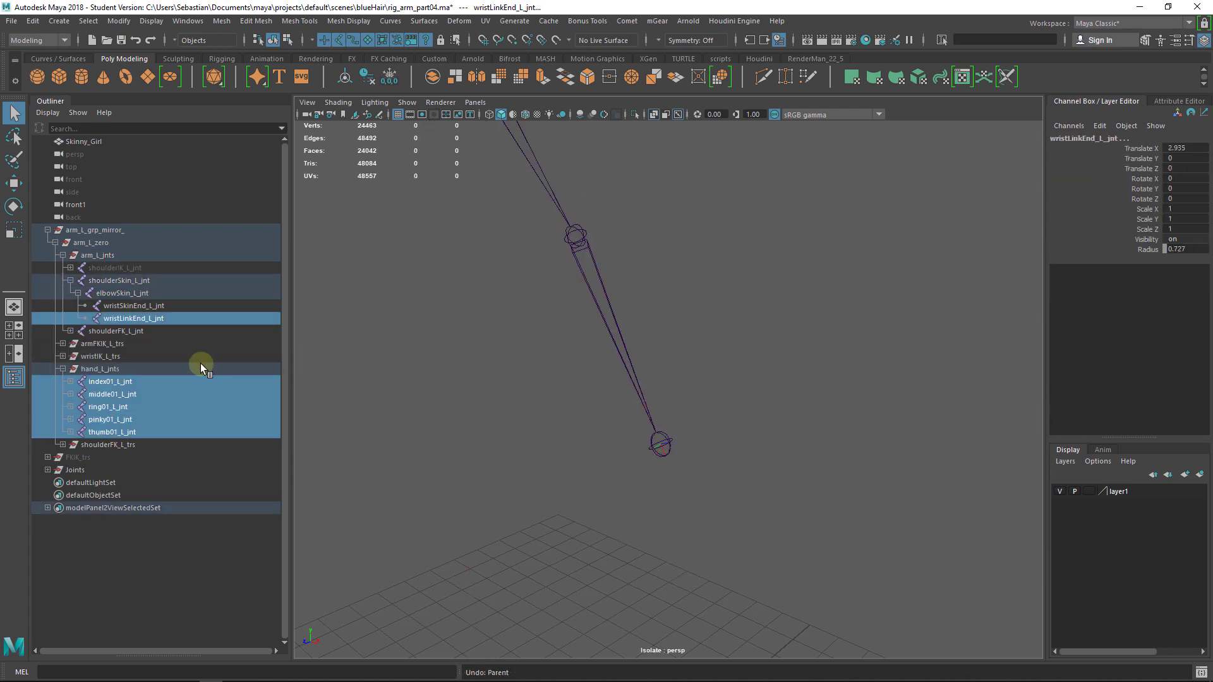
Step: Turn off isolation in the viewport and check the hand_L_jnts group's pivot and axis orientation at the wrist using the Move tool
click(100, 370)
key(w)
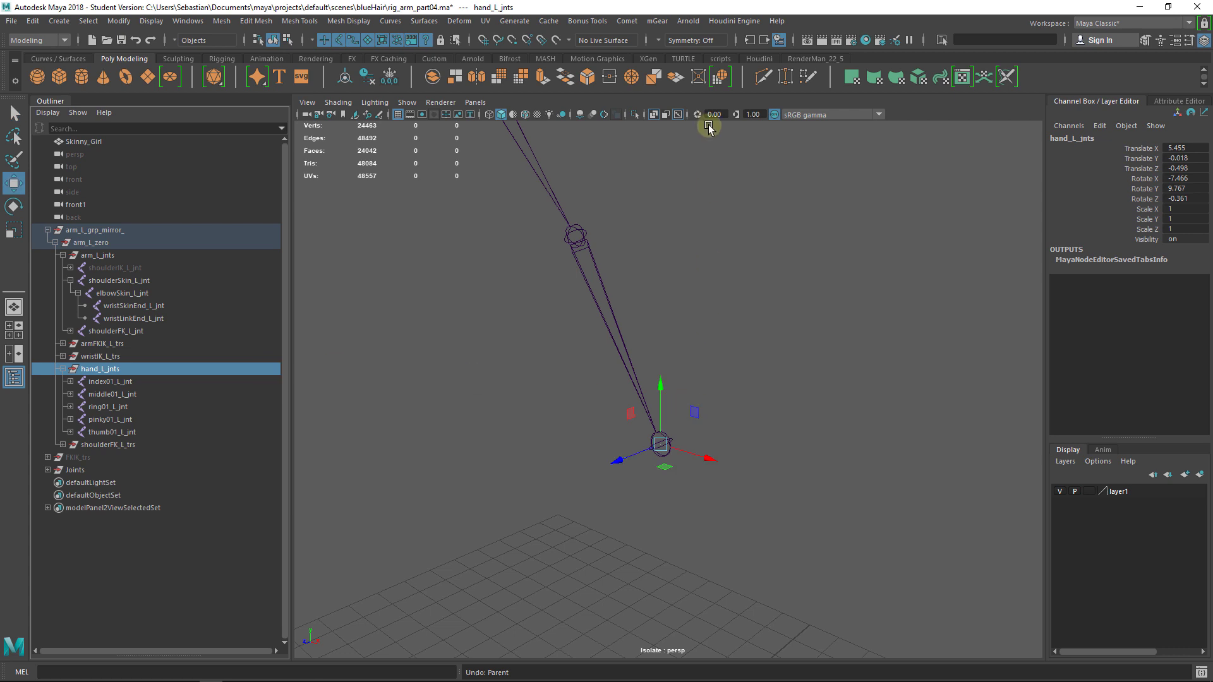
click(633, 114)
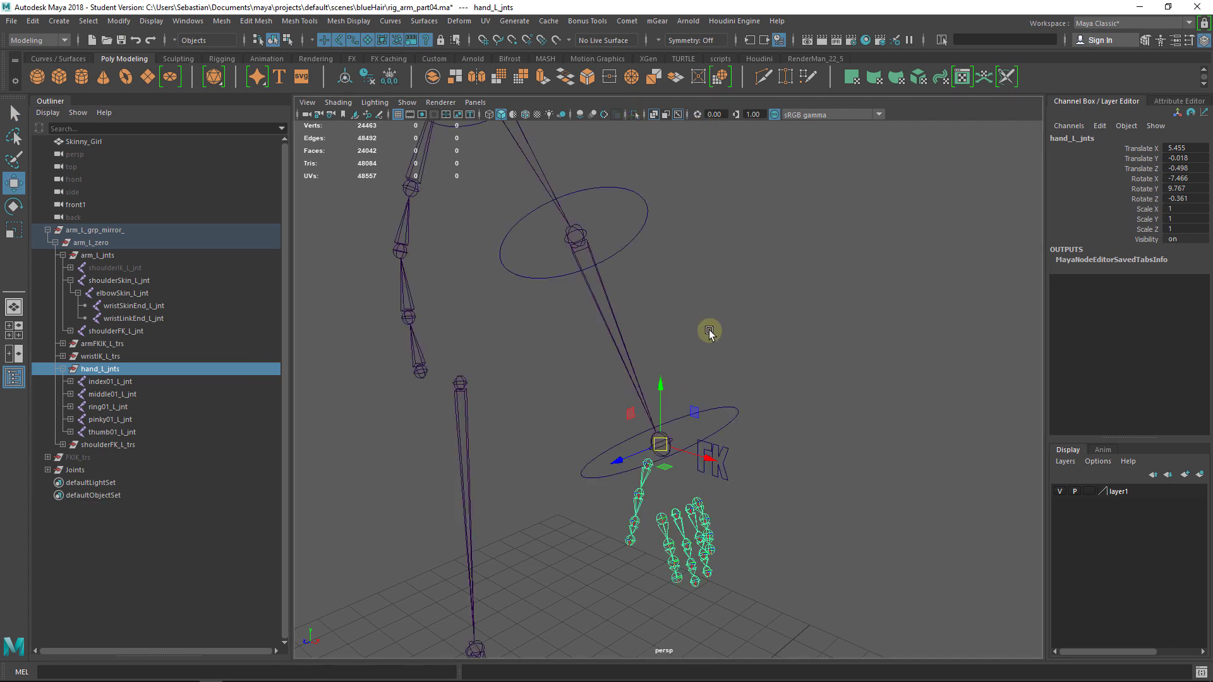
alt+drag(709, 332, 603, 376)
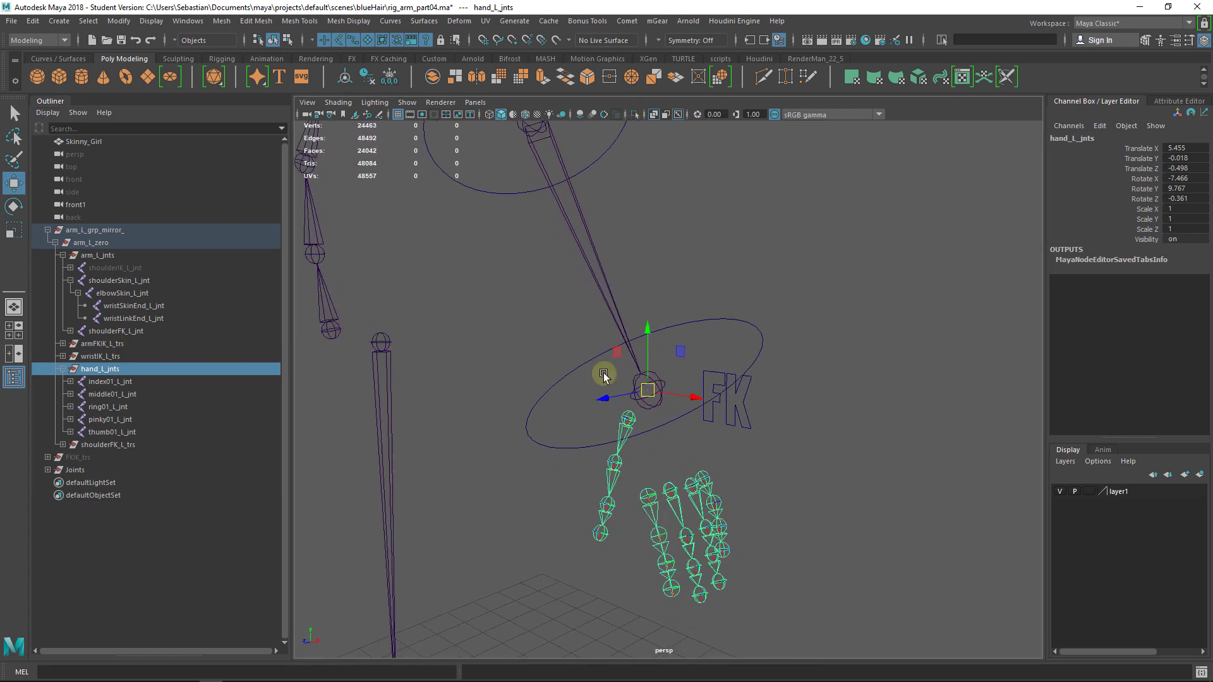
key(w)
drag(721, 371, 667, 364)
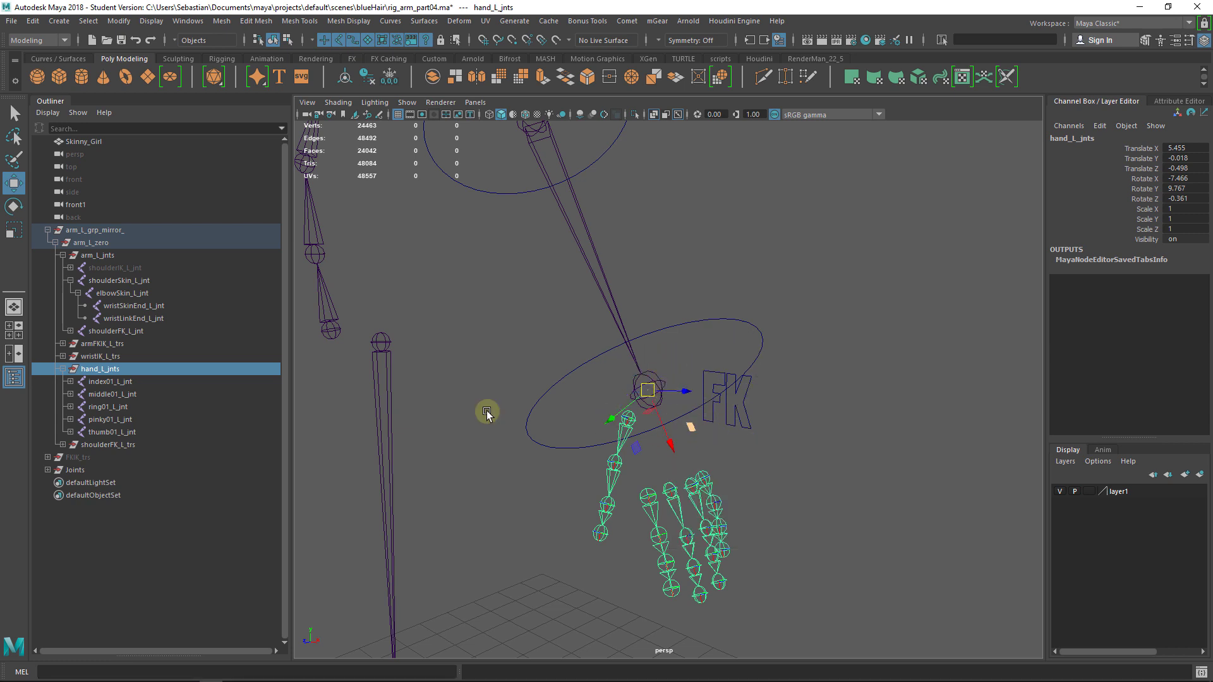
key(q)
Step: Parent wristLinkEnd_L_jnt under the hand_L_jnts group instead of elbowSkin_L_jnt
click(666, 382)
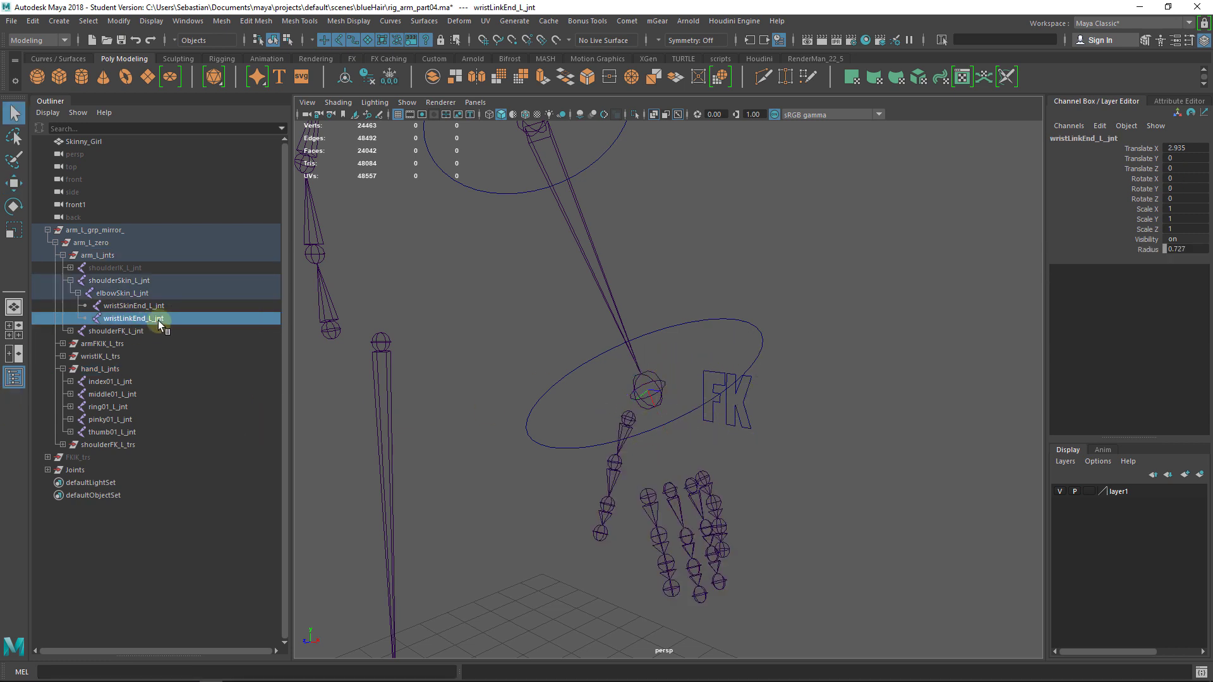
ctrl+click(103, 372)
key(p)
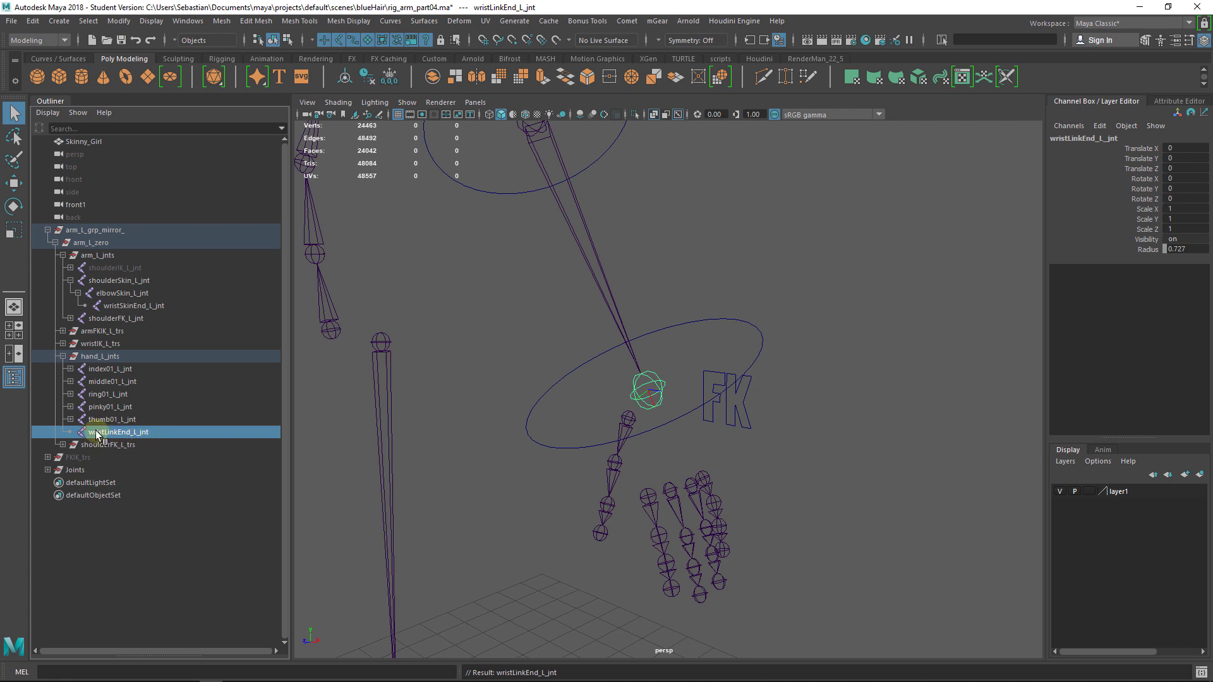
mouse_move(98, 435)
middle_down()
mouse_move(101, 380)
mouse_move(105, 422)
middle_up()
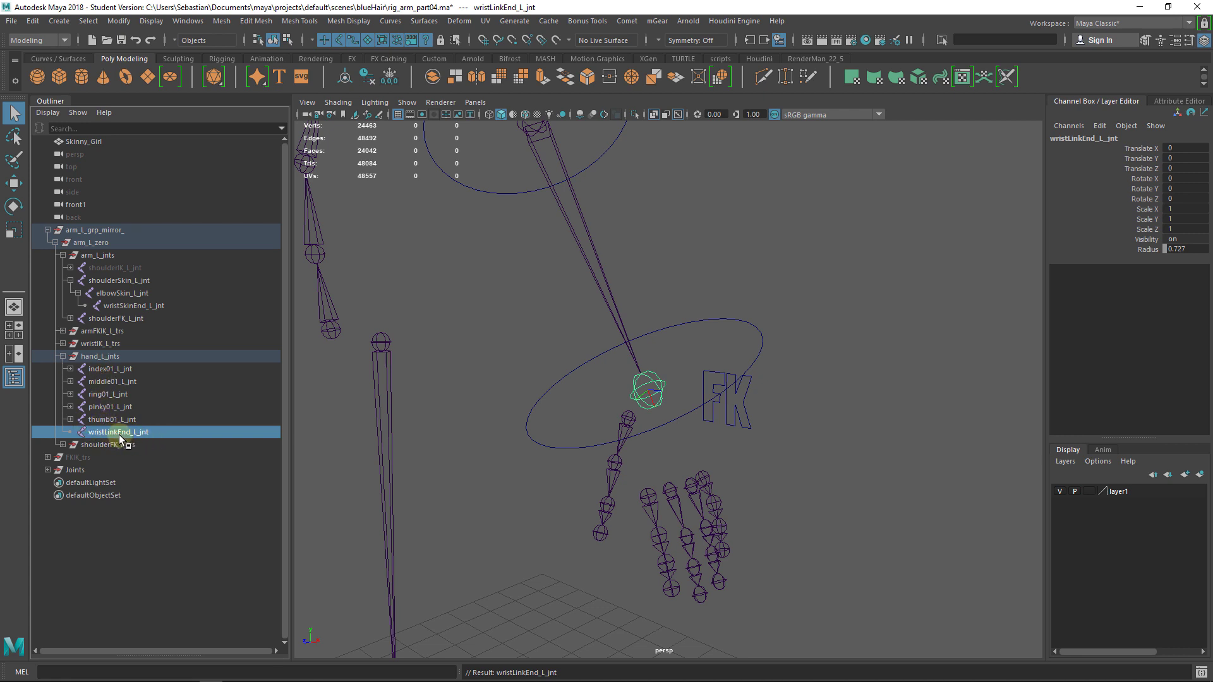
Step: Parent index01, middle01, ring01, pinky01 and thumb01_L_jnt under wristLinkEnd_L_jnt and expand it in the hierarchy
click(112, 369)
shift+click(117, 419)
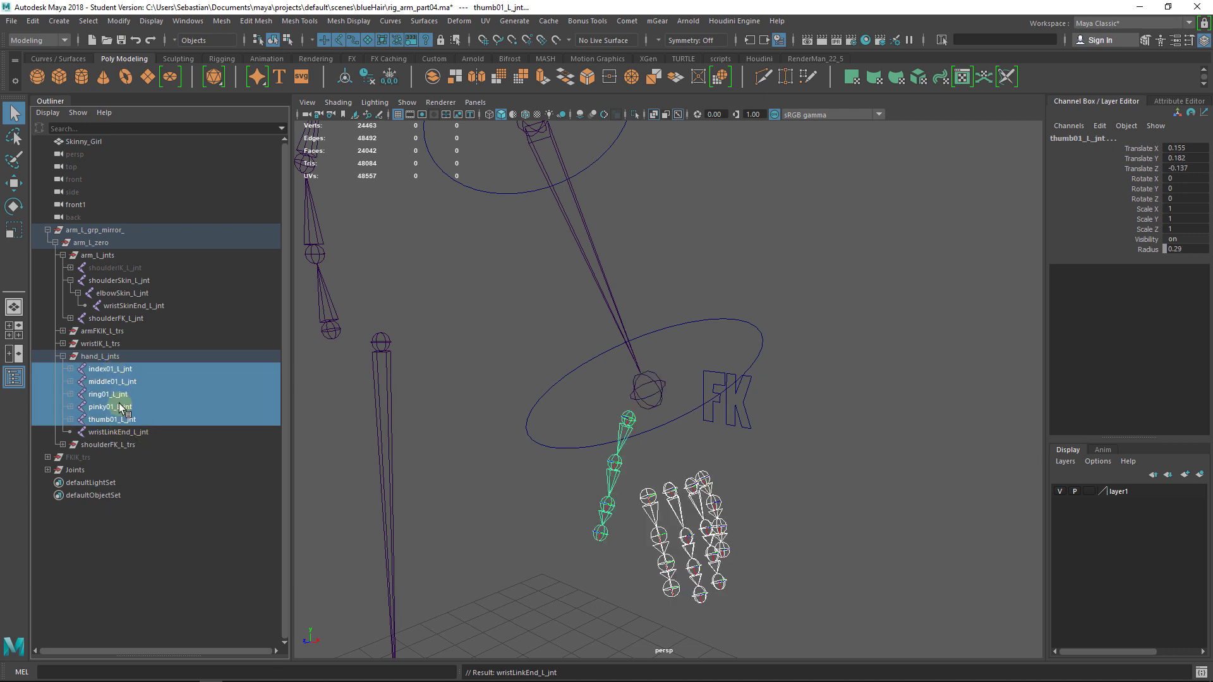
middle_drag(122, 407, 137, 434)
shift+click(134, 433)
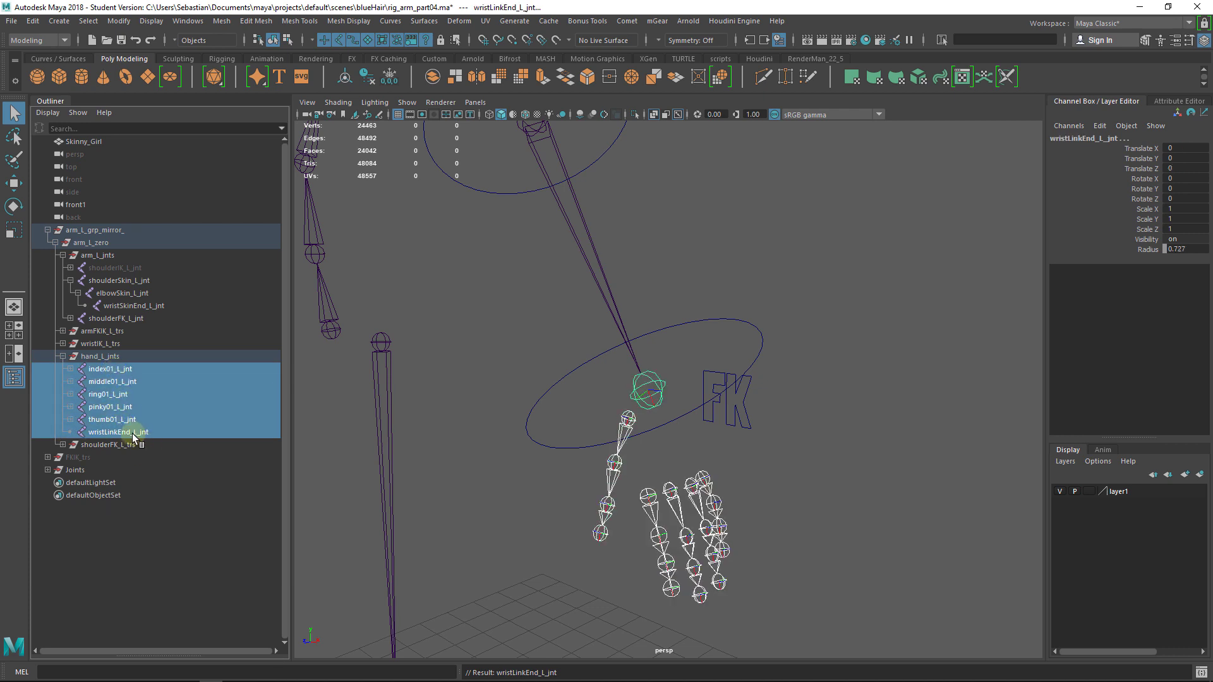
click(122, 370)
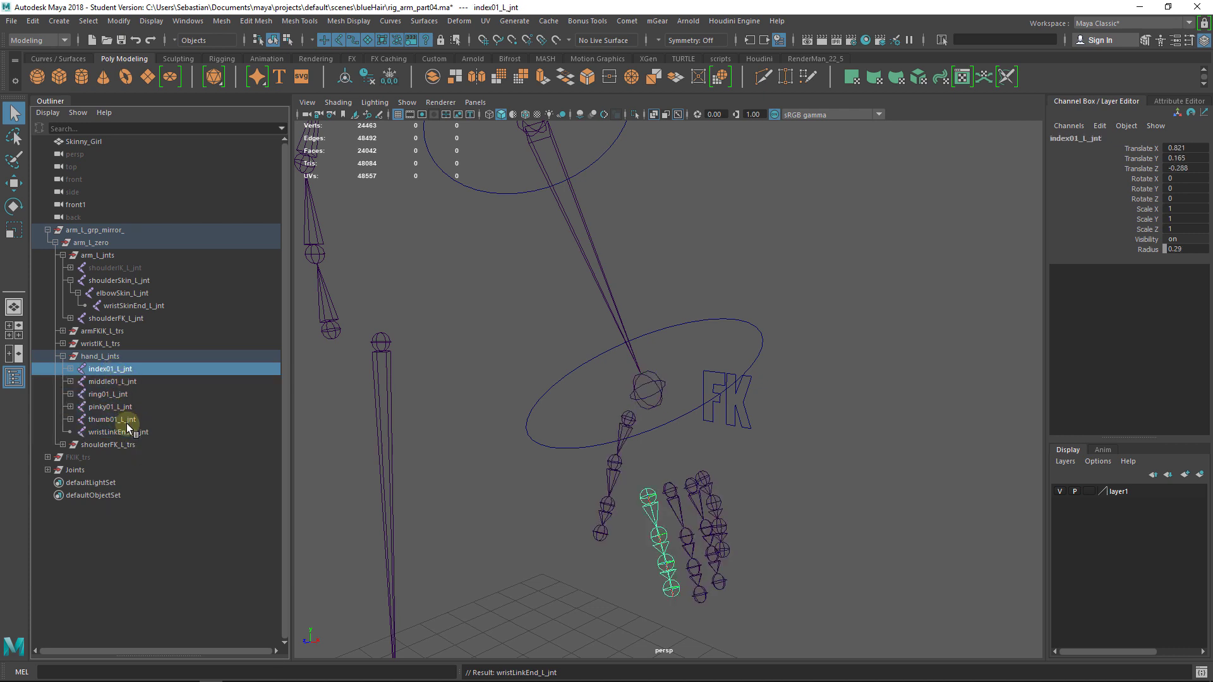
shift+click(126, 422)
shift+click(135, 432)
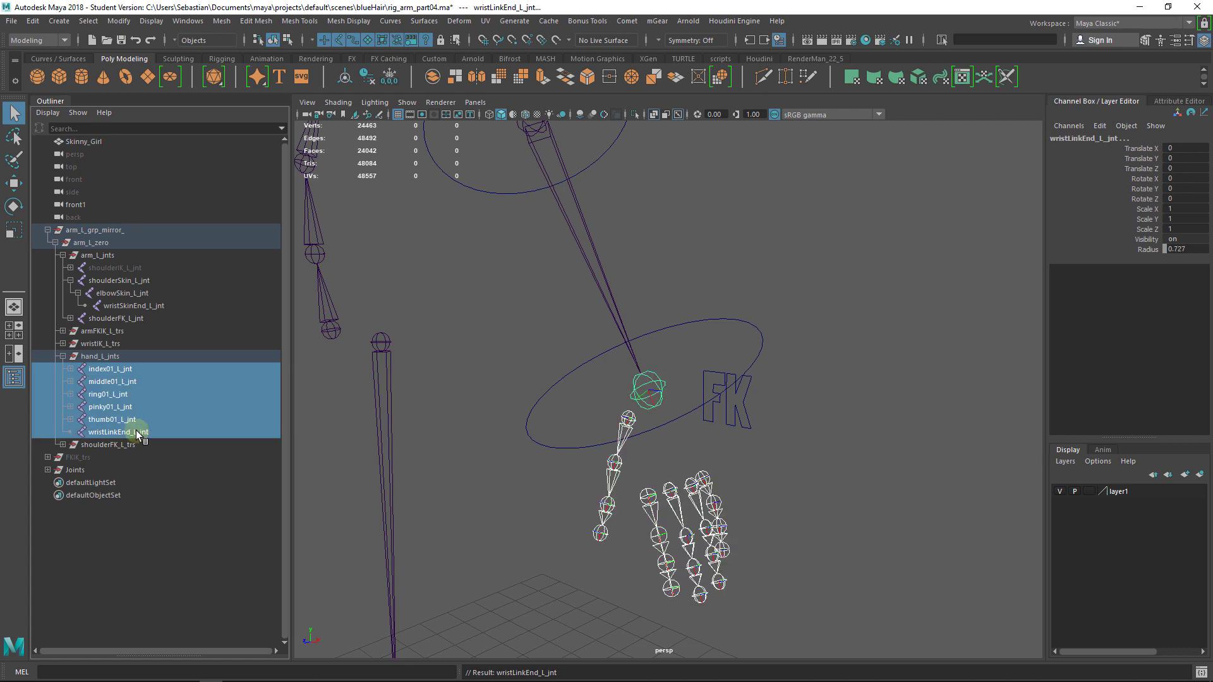
key(p)
click(109, 372)
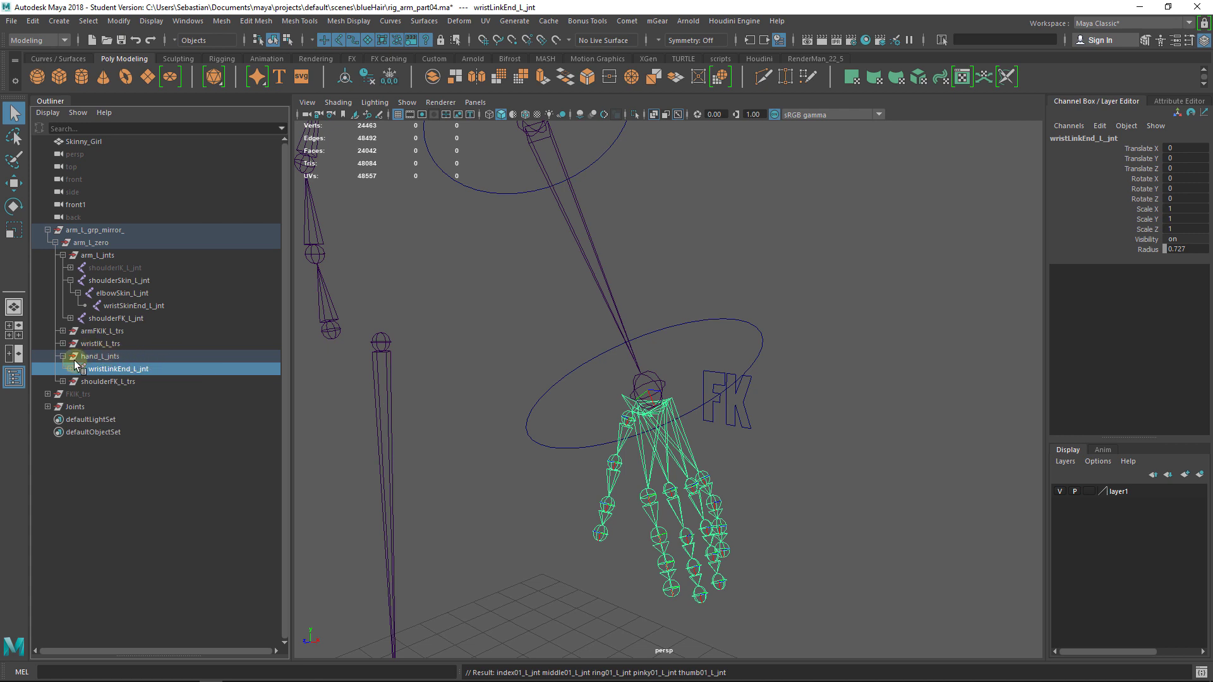
click(71, 369)
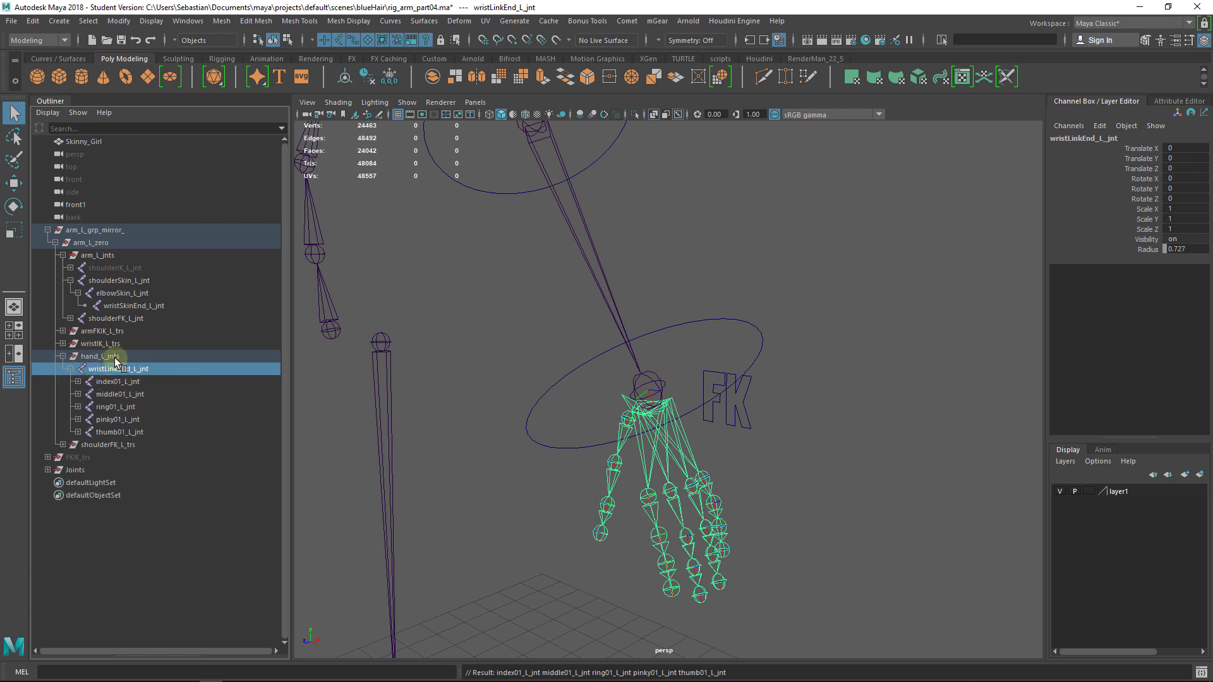
Step: Examine how the arm skin chain ending at wristSkinEnd_L_jnt is separated from the hand chain under hand_L_jnts
click(100, 356)
click(143, 299)
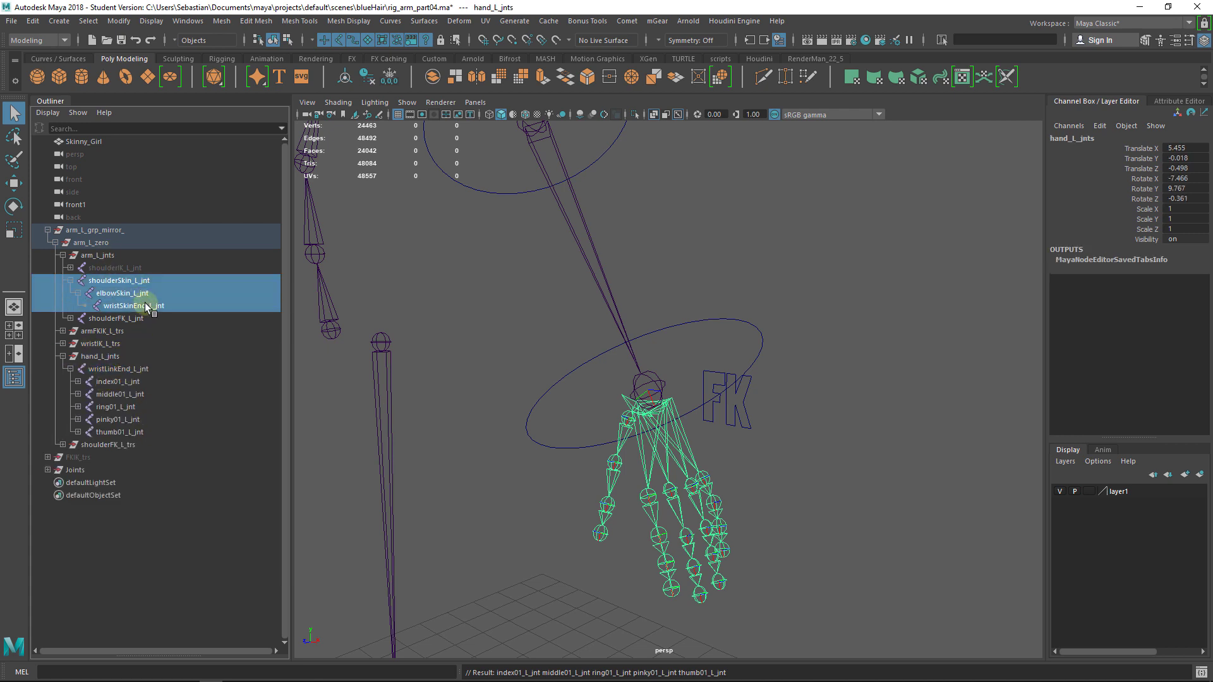
drag(135, 359, 149, 433)
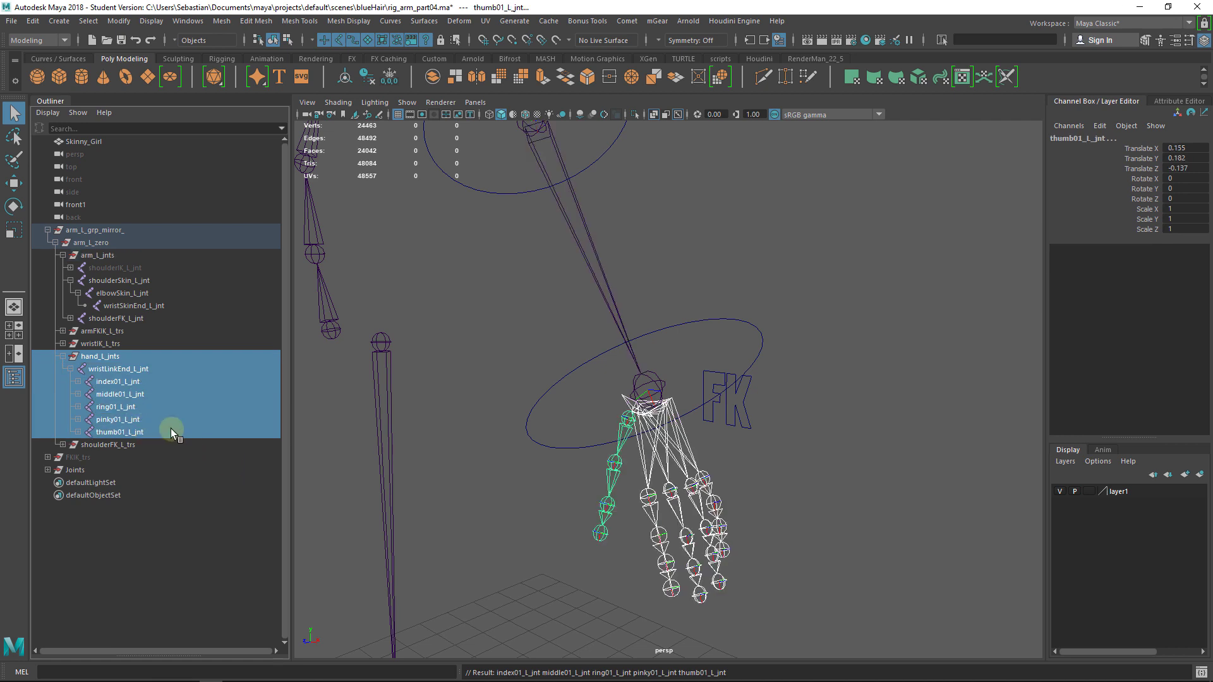
click(719, 399)
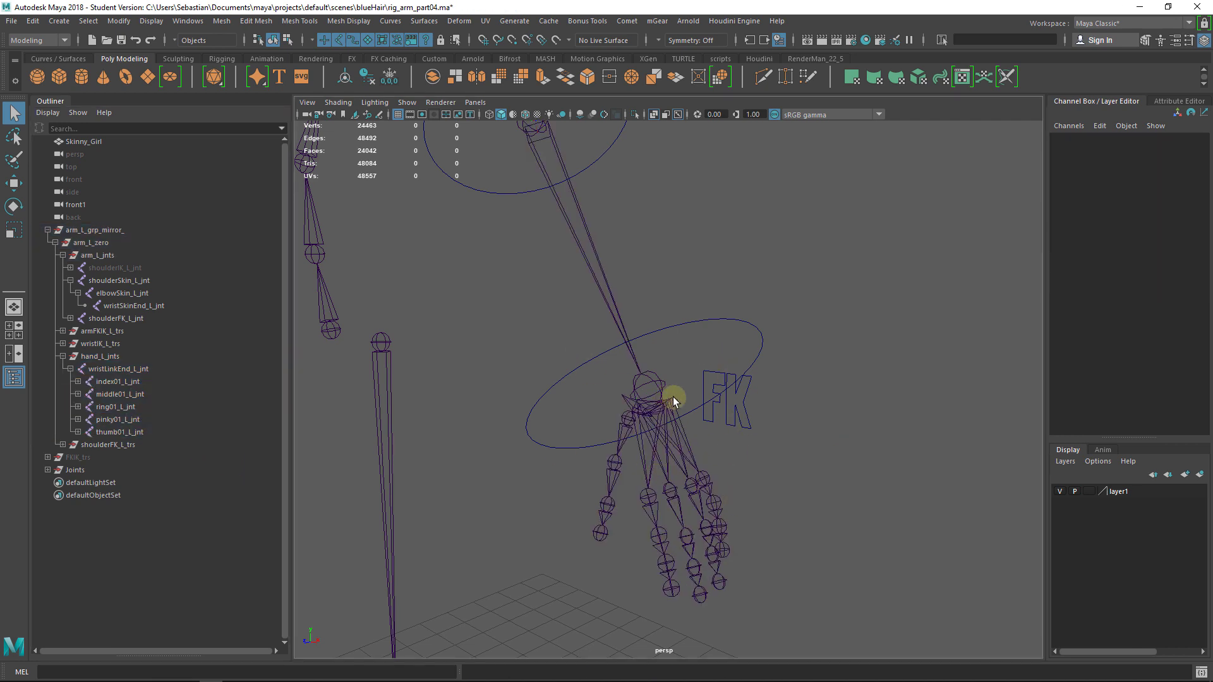
alt+drag(723, 420, 699, 379)
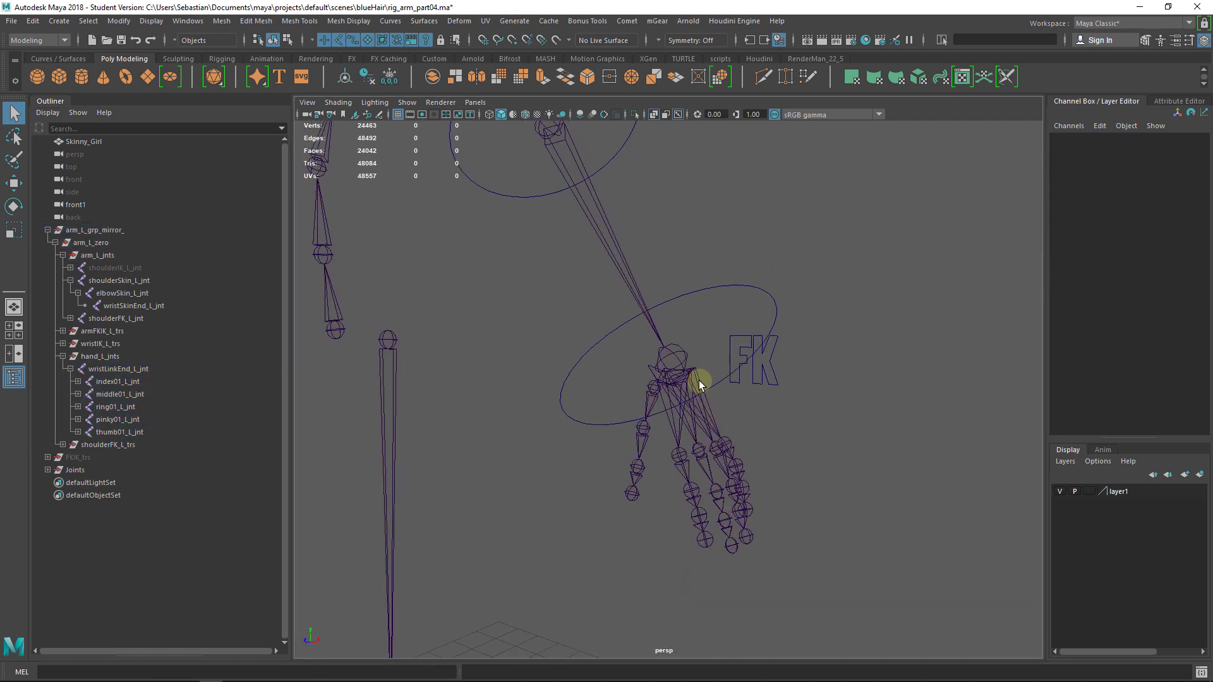
click(695, 379)
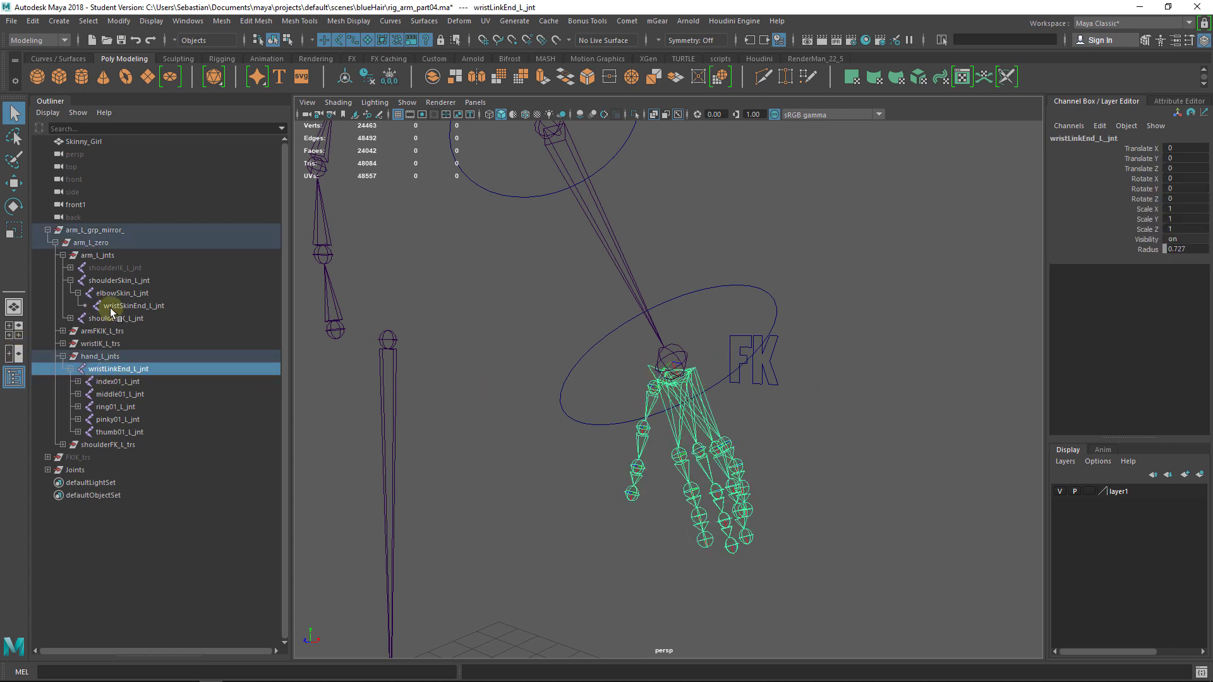
click(141, 307)
key(w)
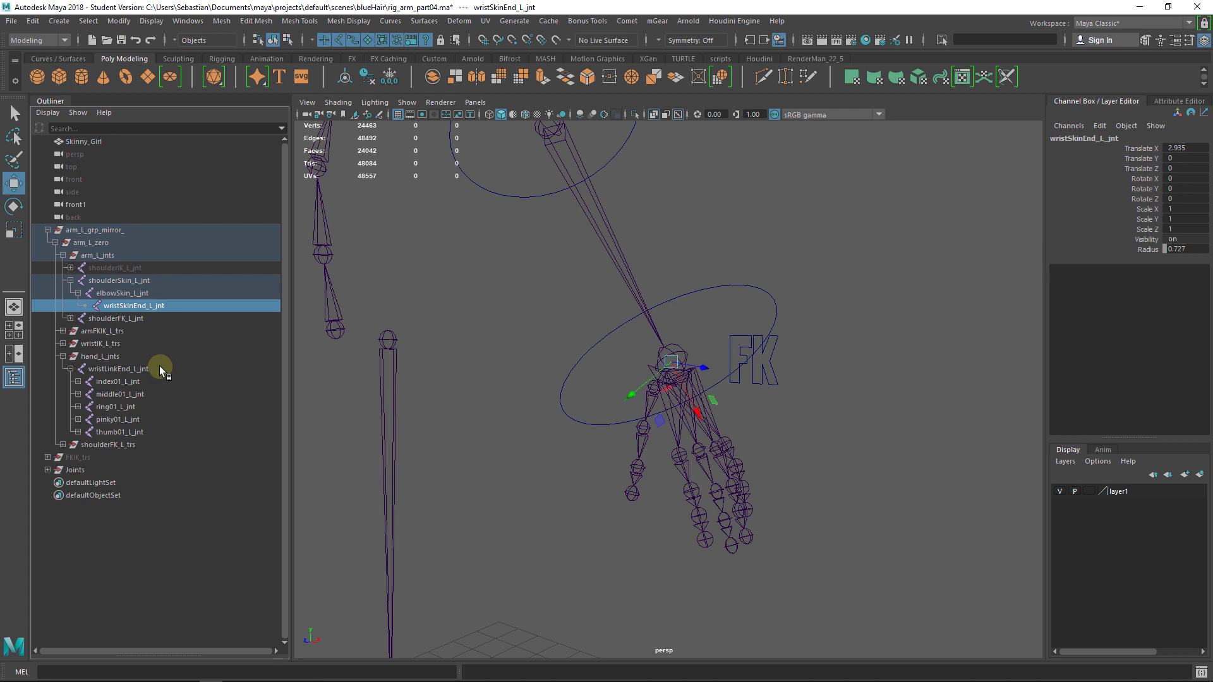
click(127, 370)
drag(136, 382, 144, 432)
click(796, 425)
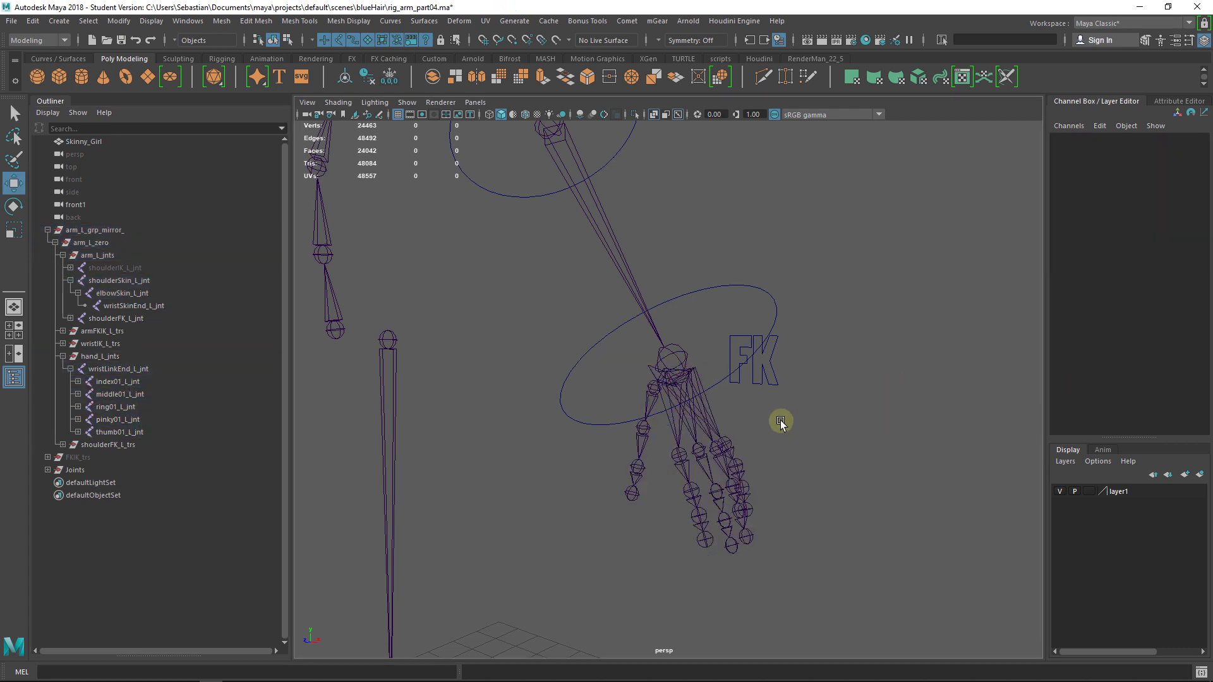
Step: Try rotating elbowFK_L_ctrl about 18.5 degrees in Y to test the separated hand, and undo the rotation
alt+right_drag(760, 344, 542, 347)
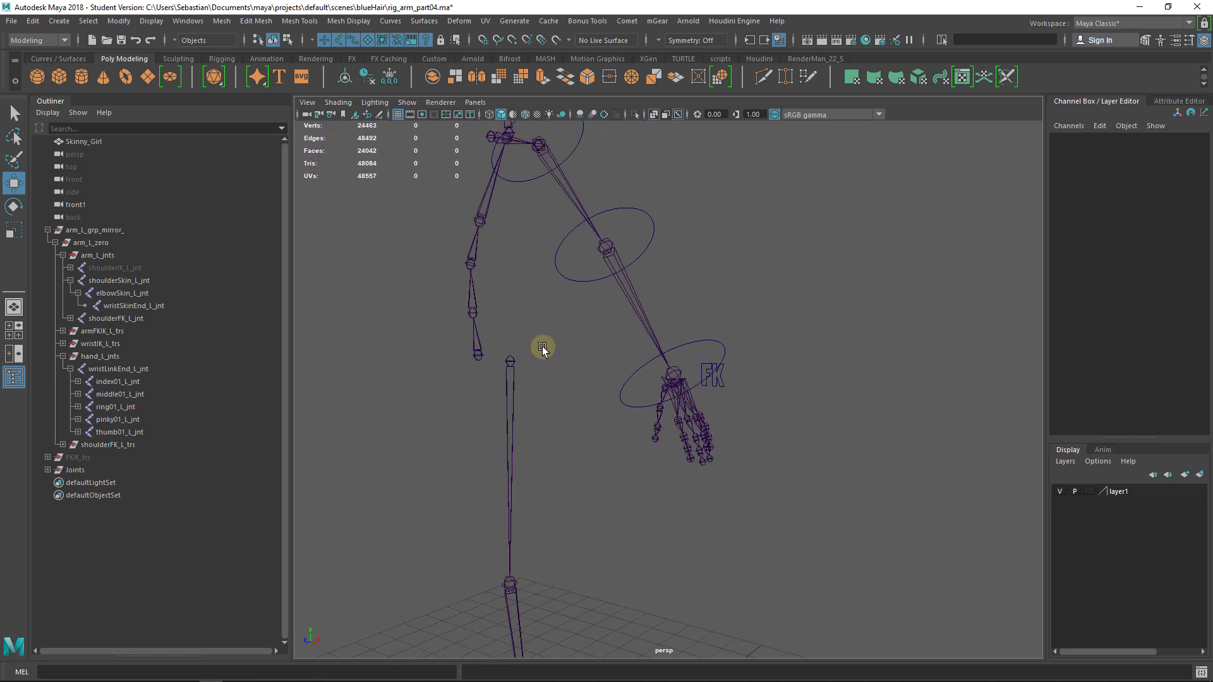
click(643, 265)
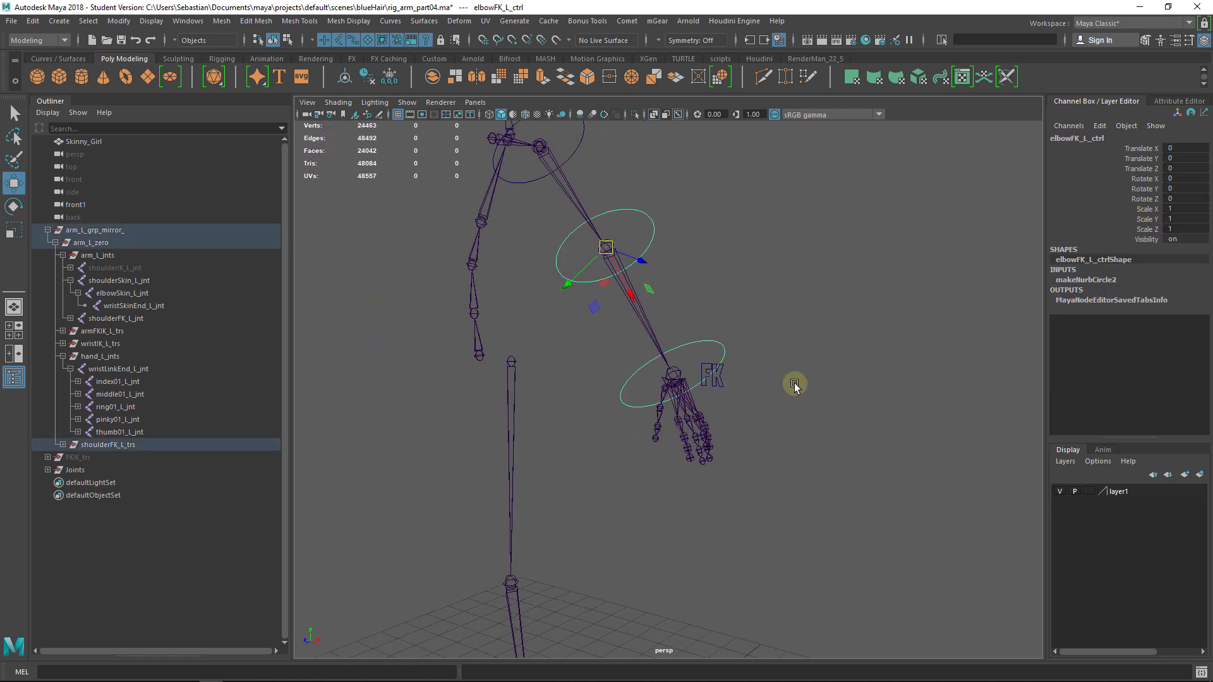
click(715, 385)
click(645, 238)
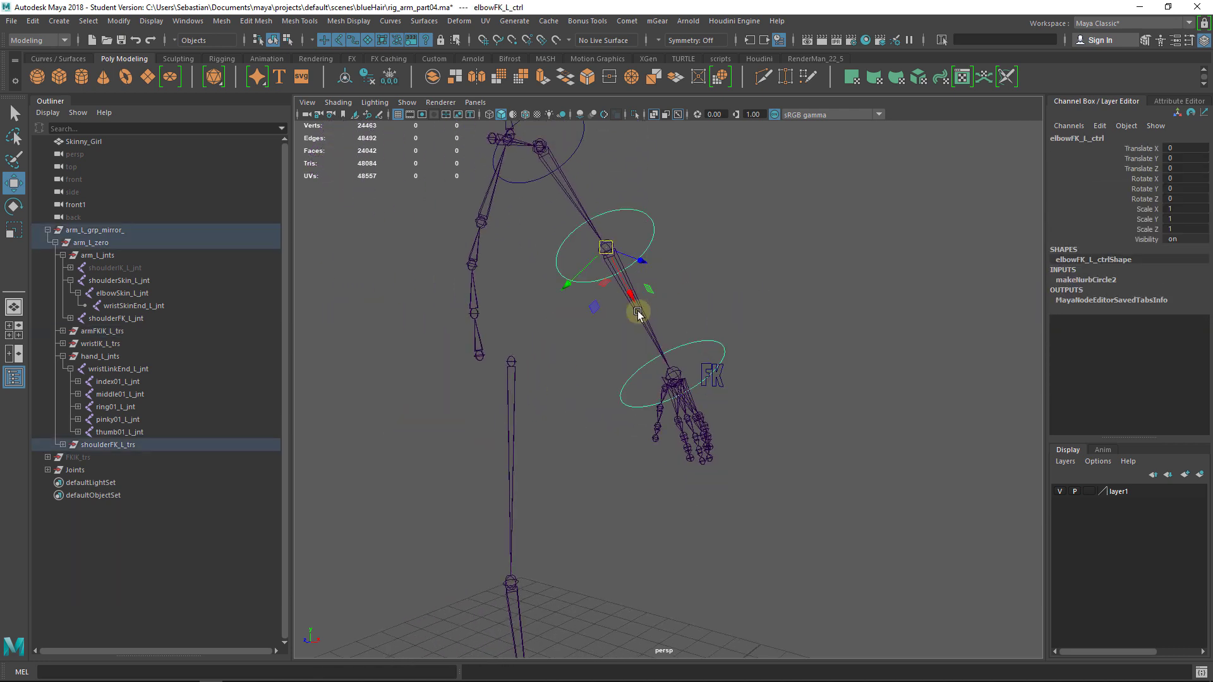
key(e)
drag(615, 282, 588, 284)
key(ctrl+z)
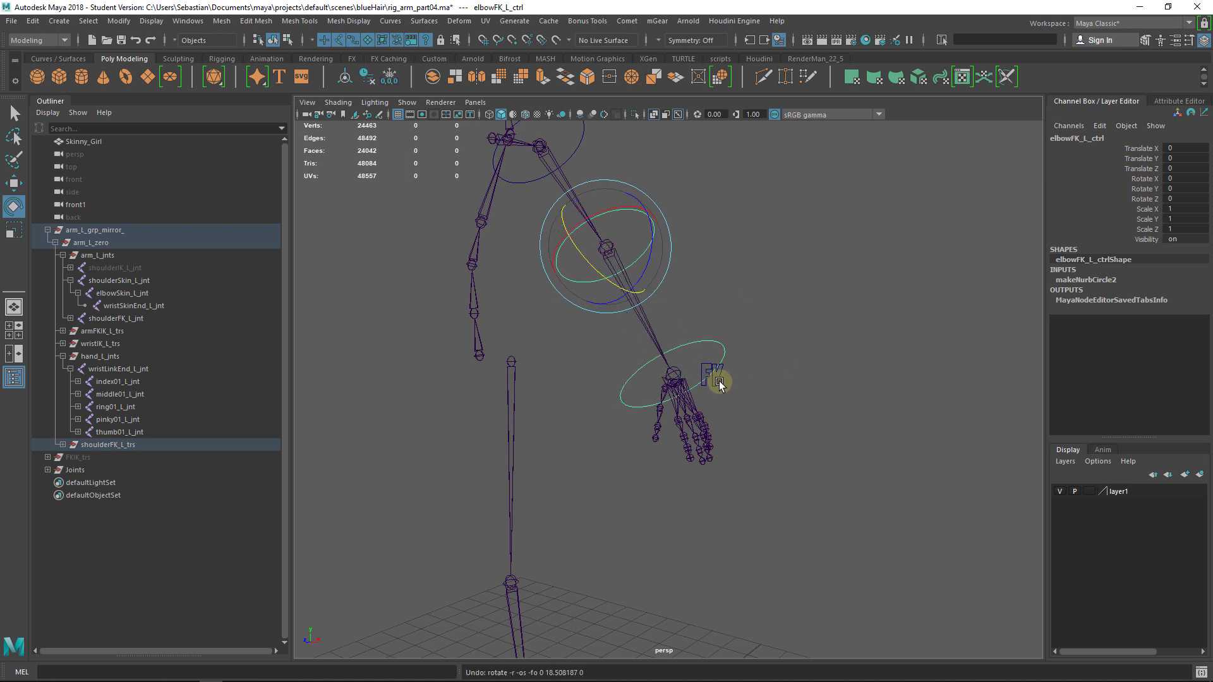
Step: Inspect the wrist setup by selecting hand_L_jnts, wristSkinEnd_L_jnt and wristFK_L_ctrl in turn
alt+right_drag(719, 384, 845, 520)
key(q)
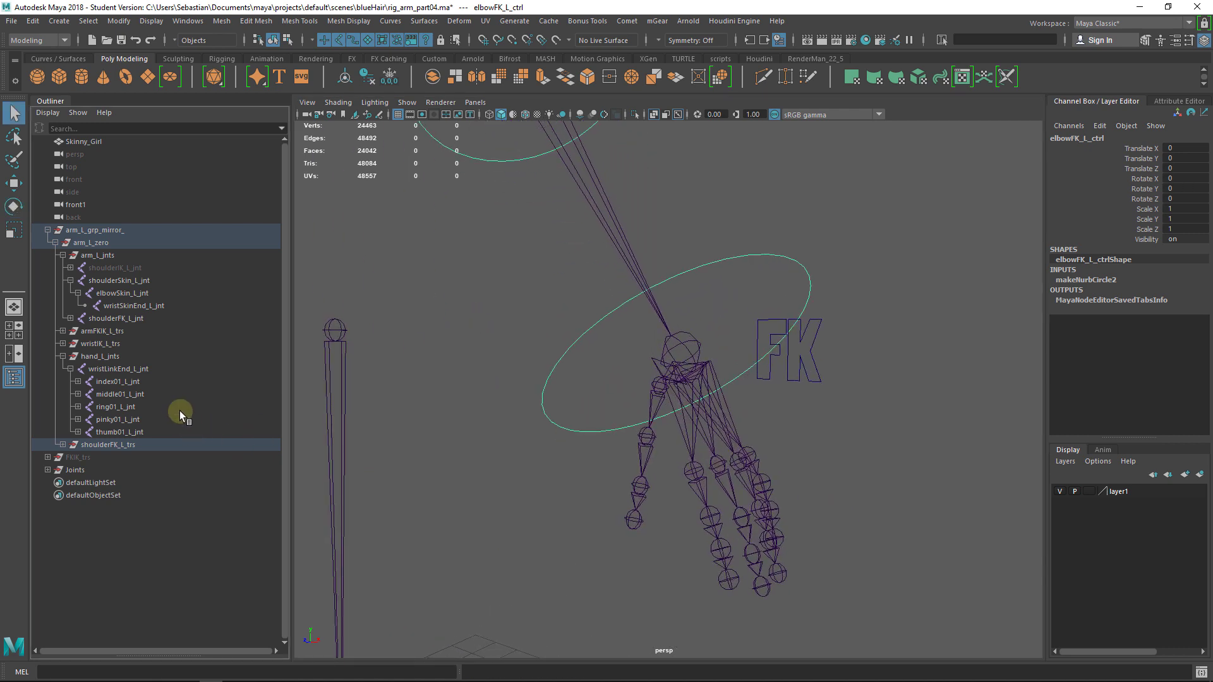
click(101, 357)
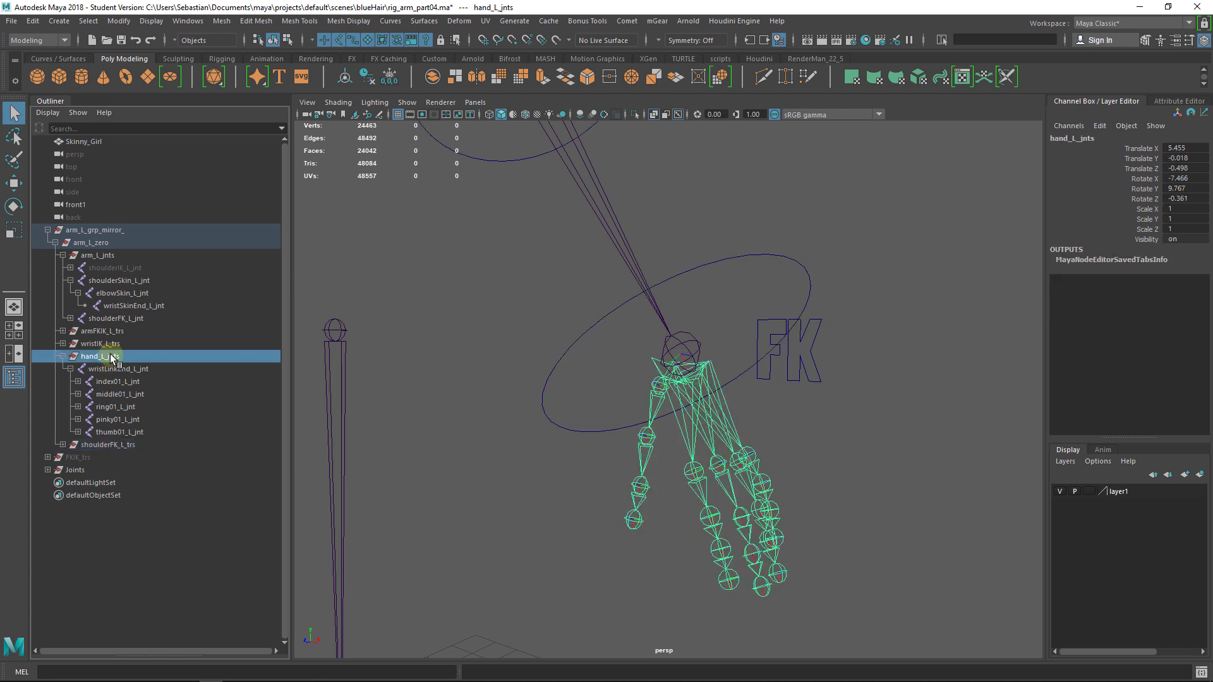
click(156, 305)
click(724, 273)
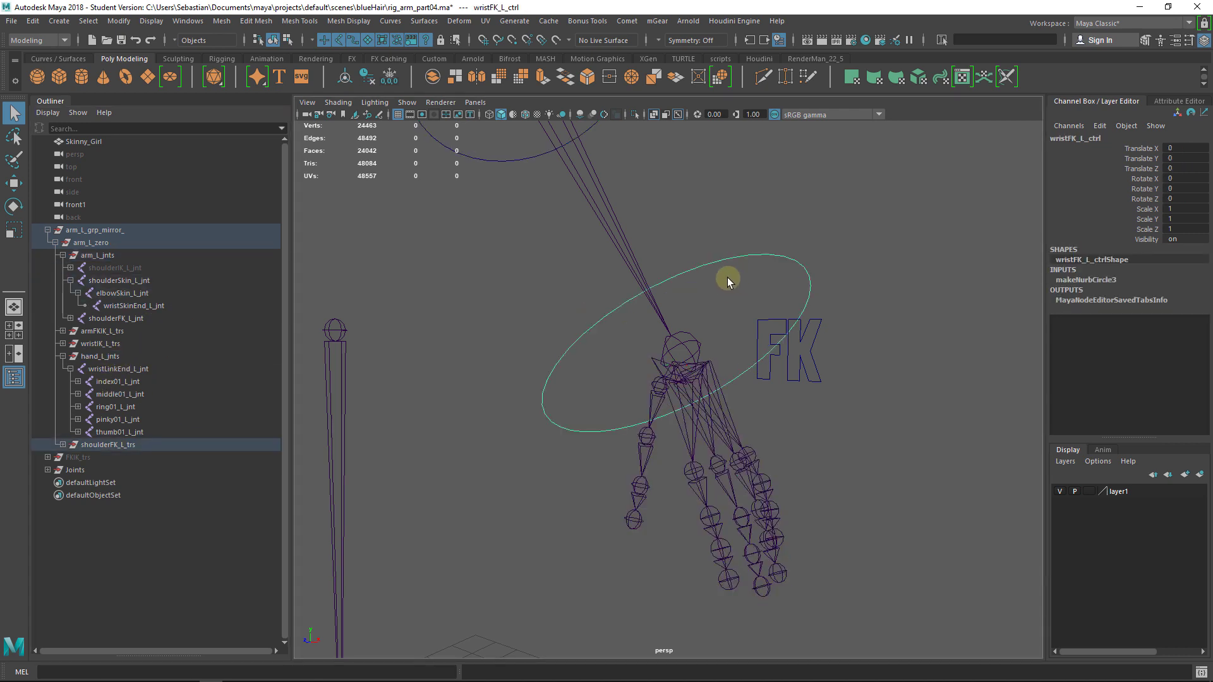
Step: Rotate elbowFK_L_ctrl to about 21.7 degrees in Y to test whether the hand group follows the forearm
click(503, 155)
key(e)
alt+right_drag(620, 179, 577, 252)
drag(577, 252, 889, 460)
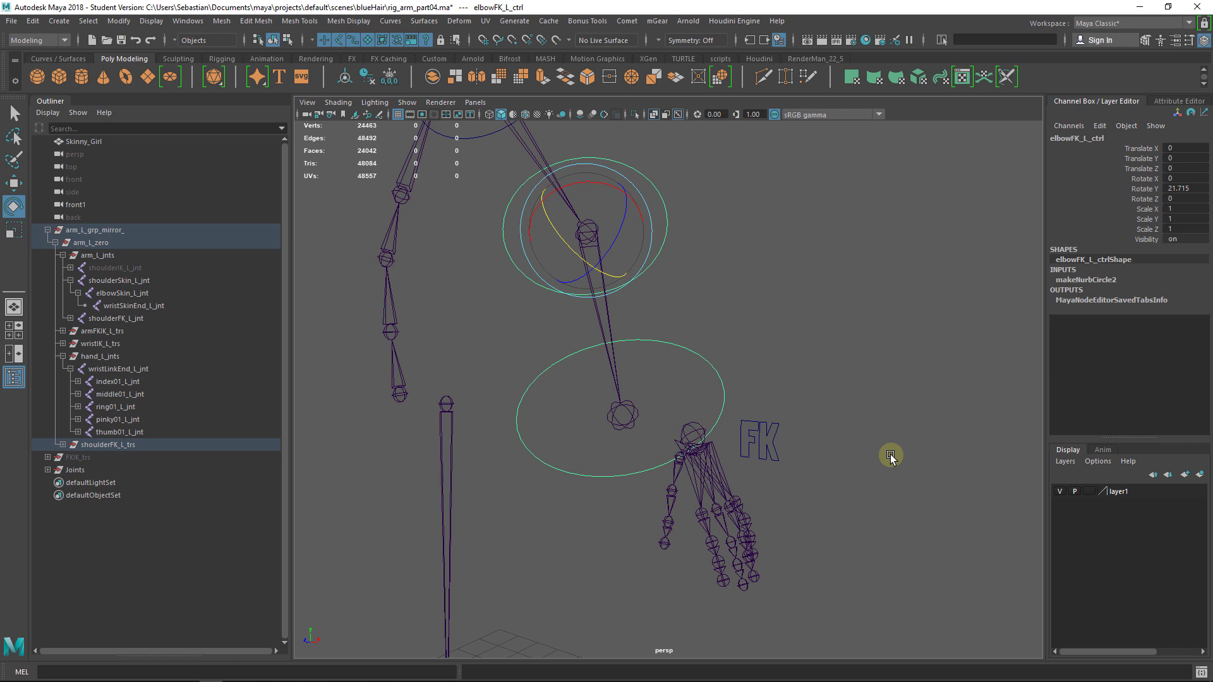
Step: Redo the elbowFK_L_ctrl rotation at about 21 degrees in Y and switch the arm to IK with armFKIK_L_ctrl
key(ctrl+z)
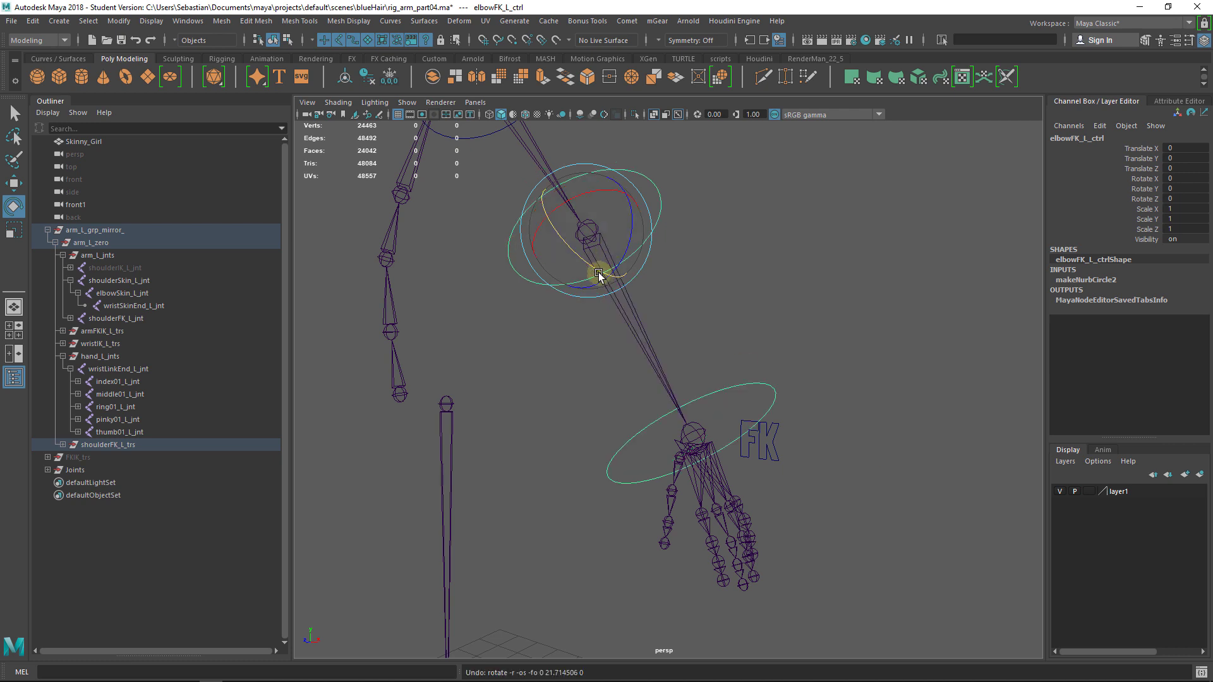
drag(594, 270, 576, 263)
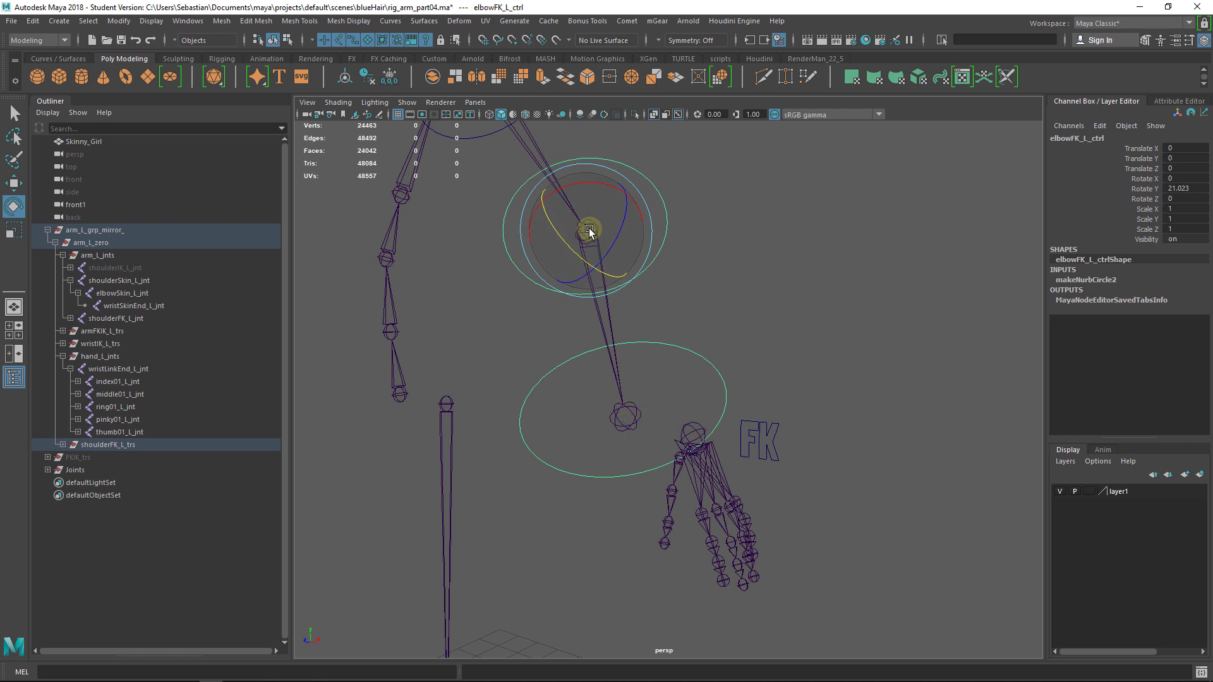
click(767, 455)
click(1151, 149)
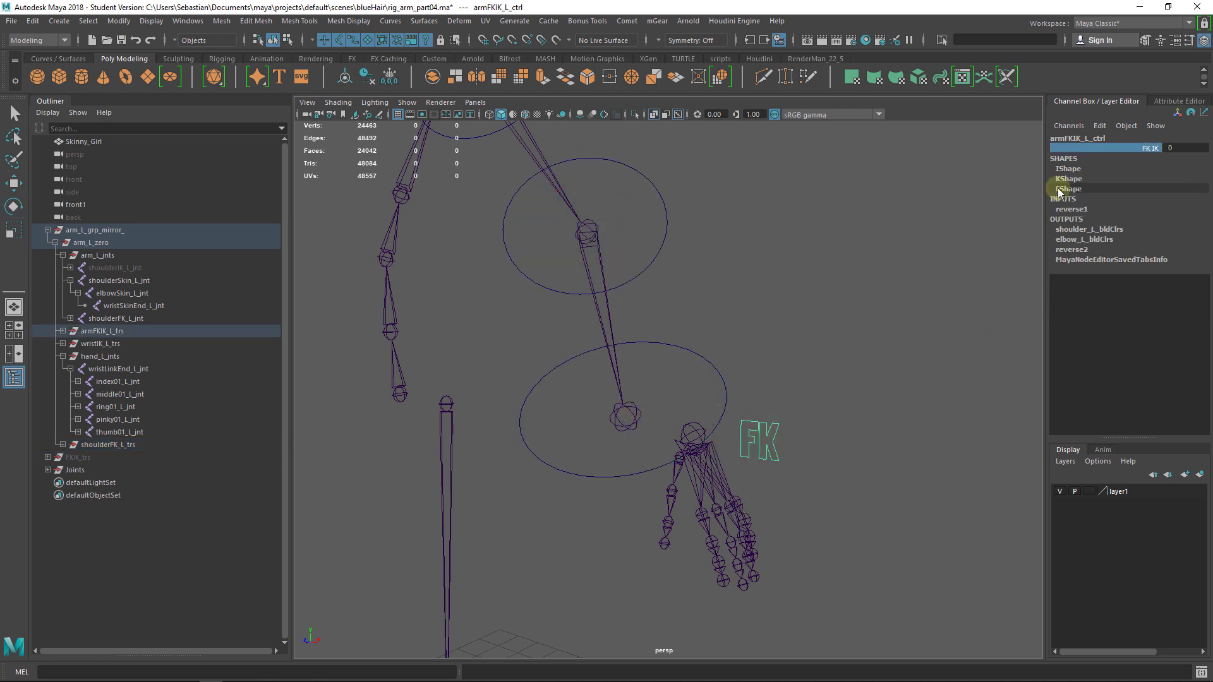
middle_drag(927, 194, 950, 199)
key(w)
Step: Move wristIK_L_ctrl to about -1.41, 1.31, -1.31 in X, Y and Z to test whether the hand follows in IK
click(722, 417)
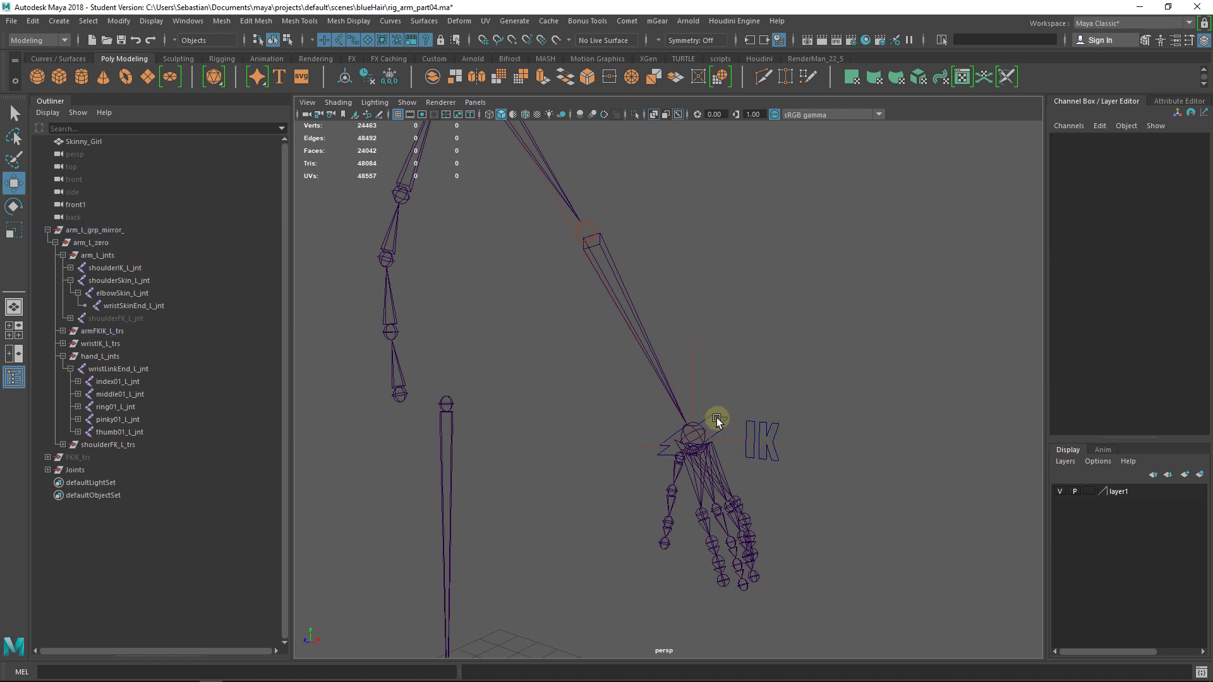
click(719, 420)
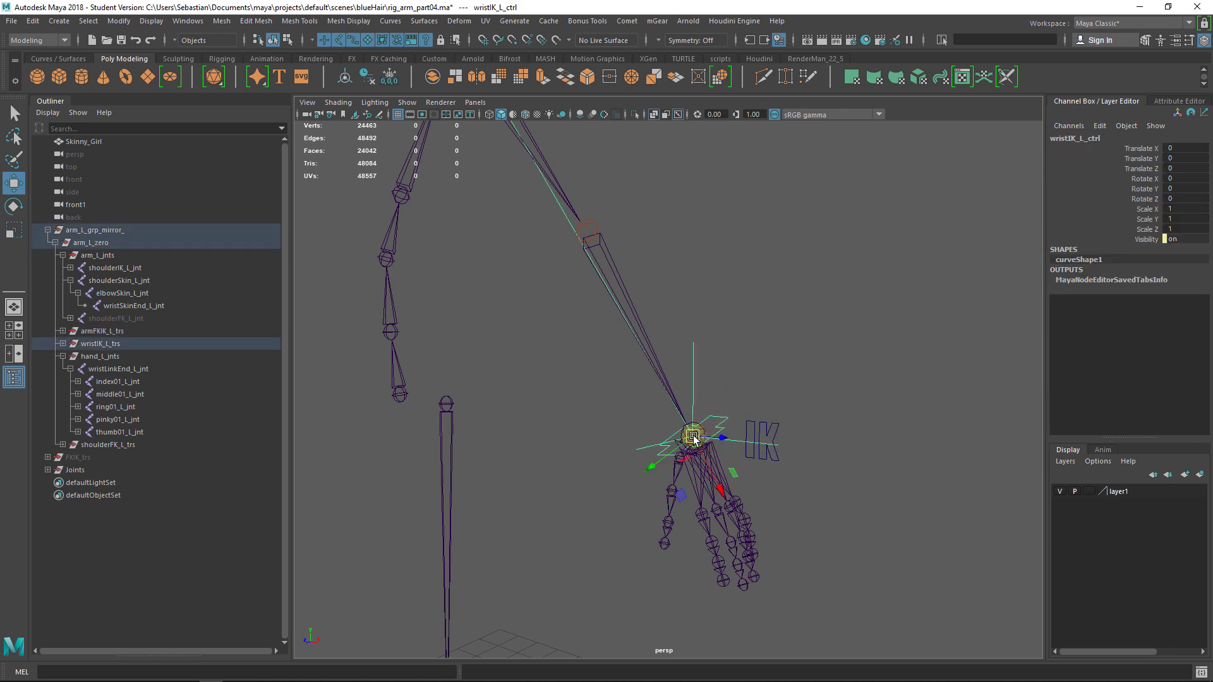
drag(693, 437, 480, 385)
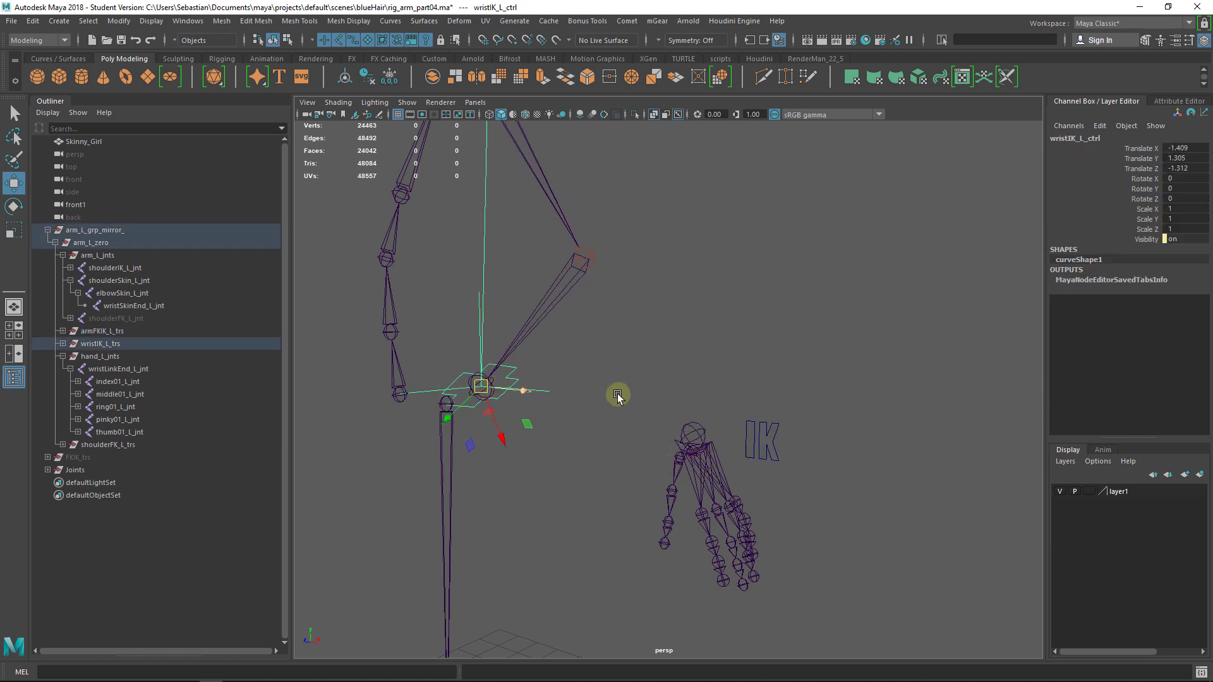
Step: Inspect the separated wristLinkEnd_L_jnt and the IK, FK and skin arm chains by selecting them in turn
click(688, 427)
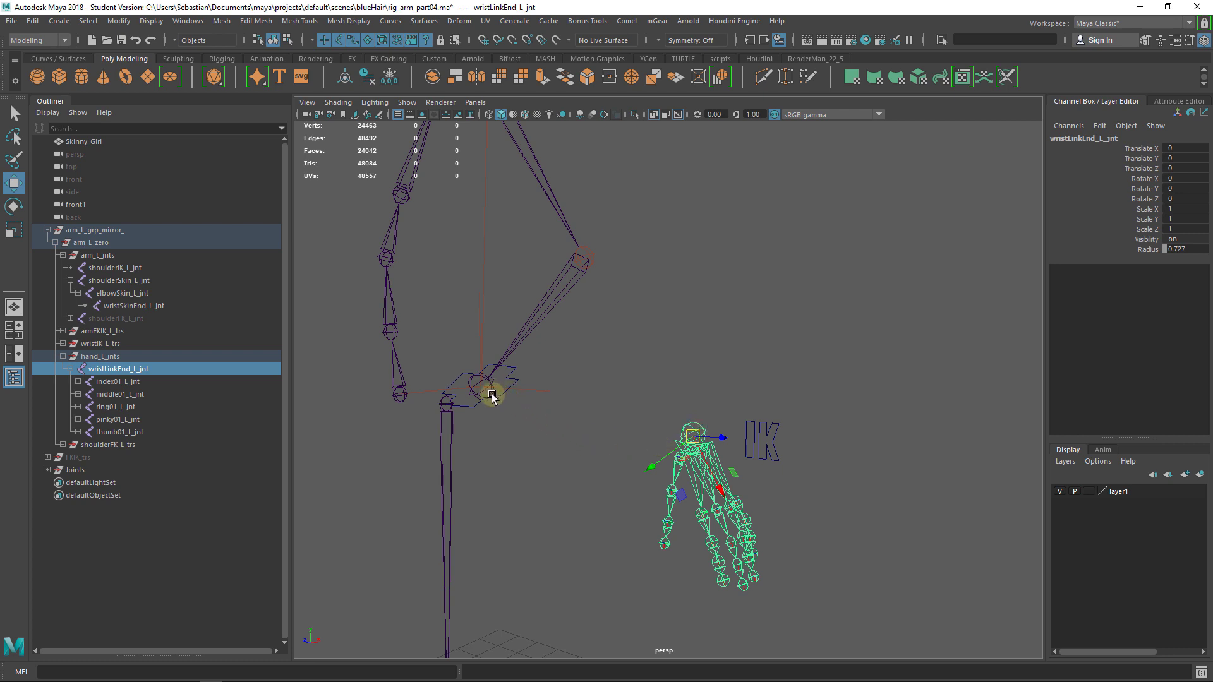
click(162, 305)
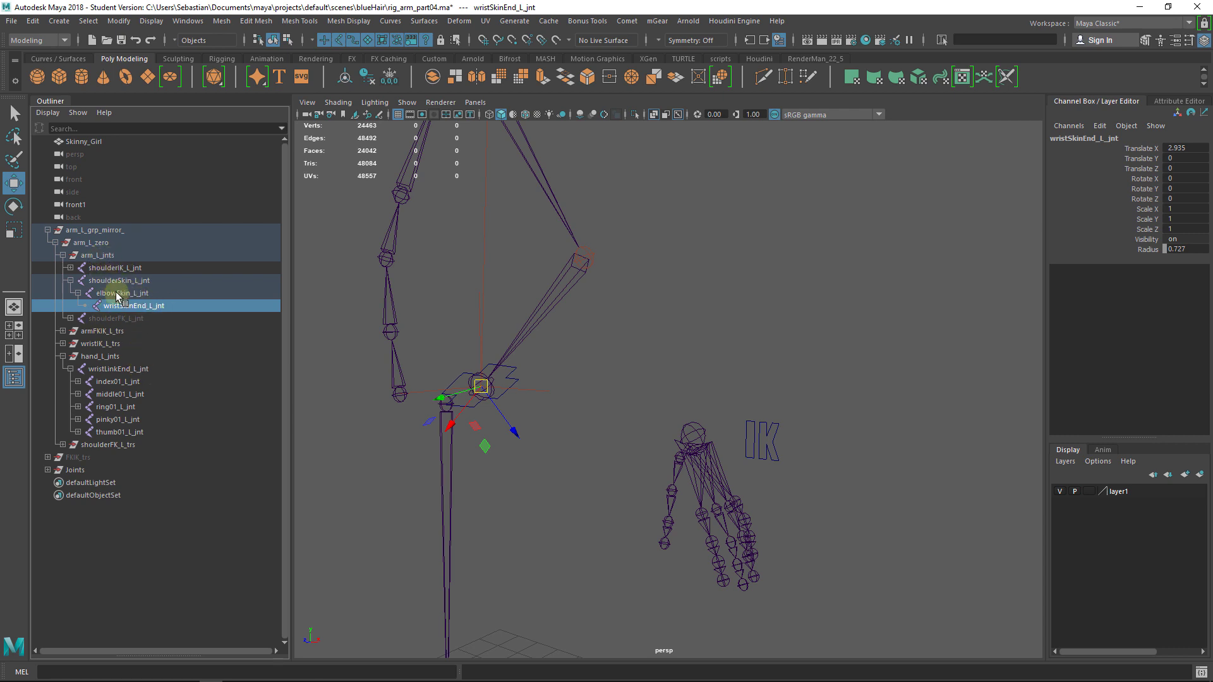
click(121, 268)
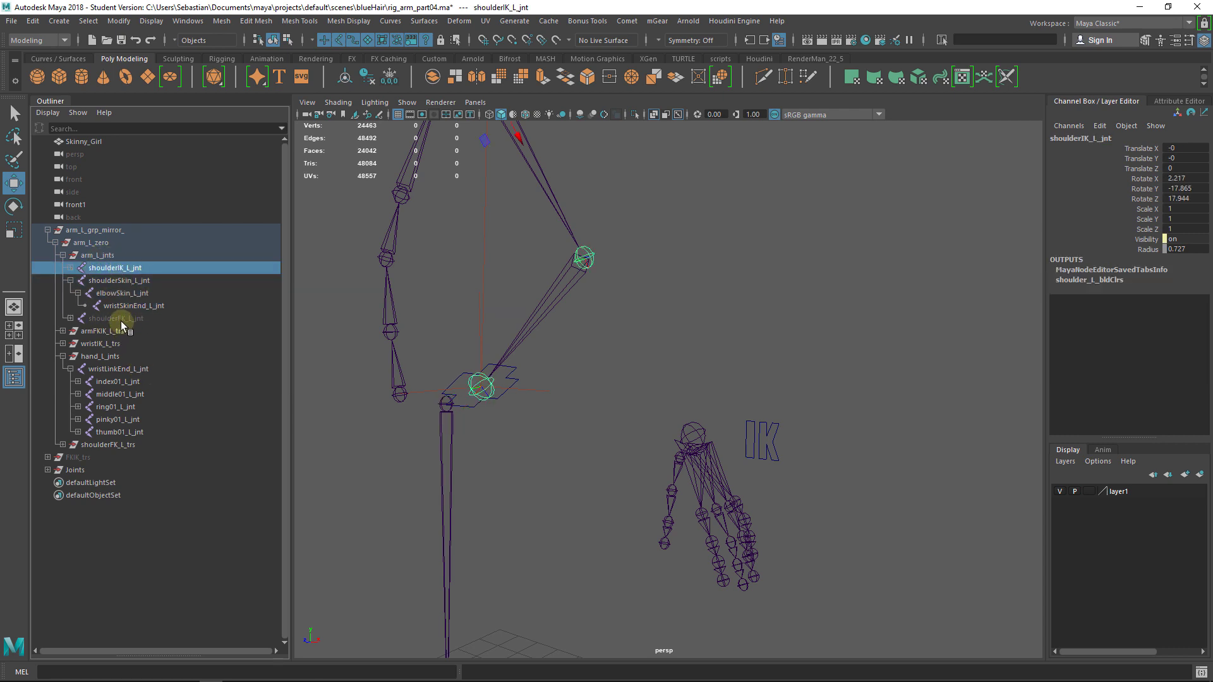
click(122, 321)
drag(123, 282, 140, 307)
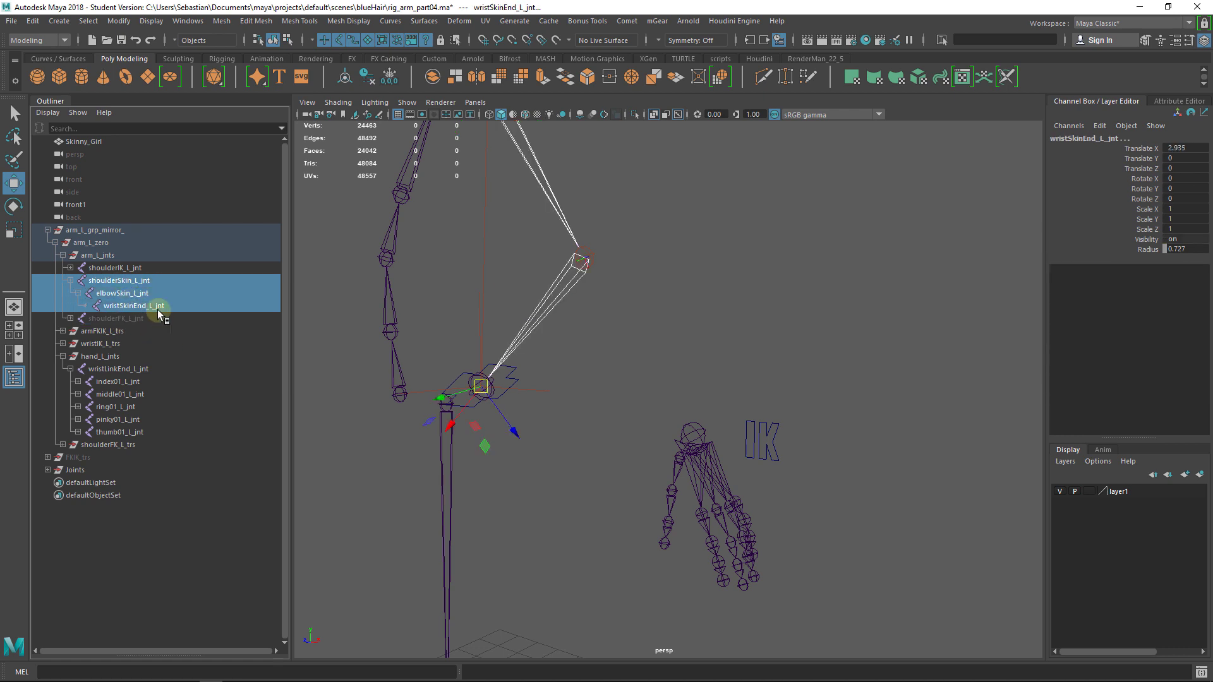
Step: Select wristSkinEnd_L_jnt followed by wristLinkEnd_L_jnt, and make the Rigging commands available
click(157, 310)
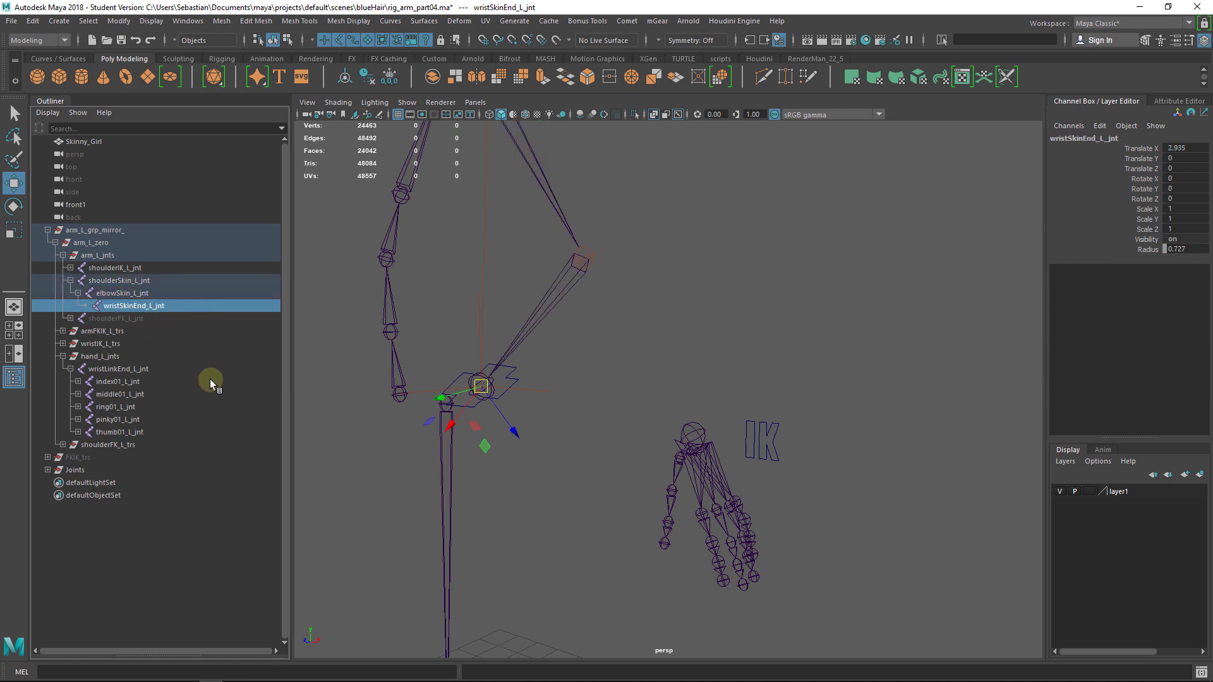
ctrl+click(127, 373)
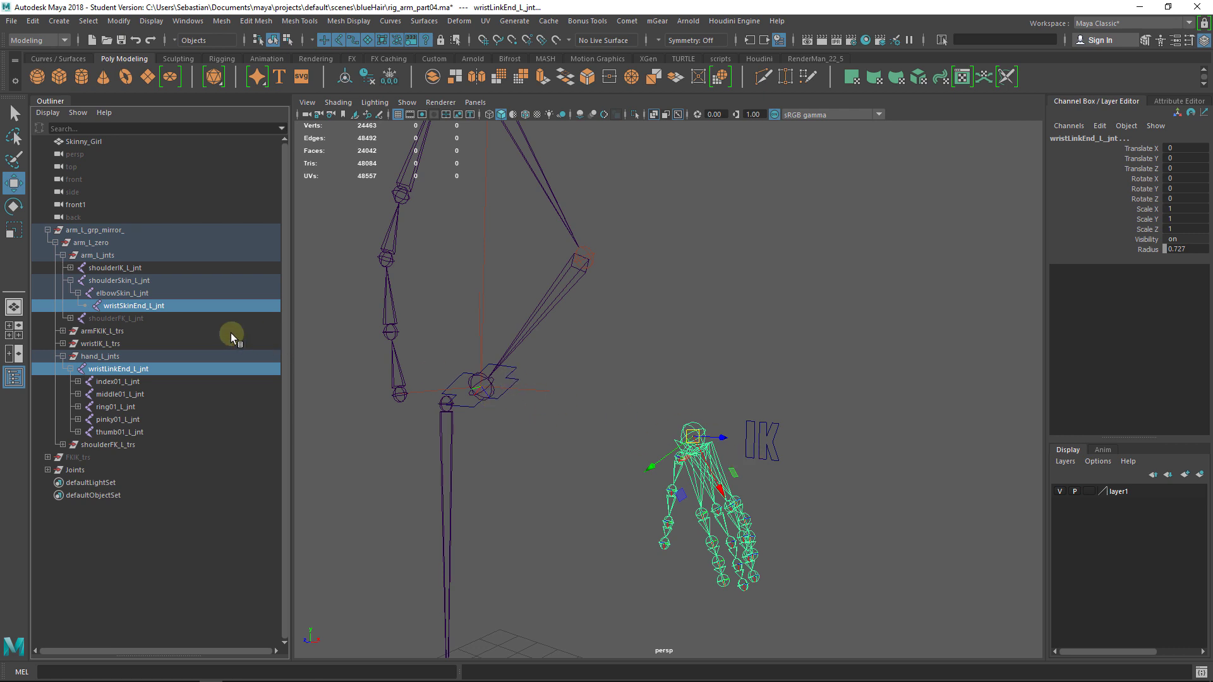
ctrl+click(184, 369)
shift+click(185, 369)
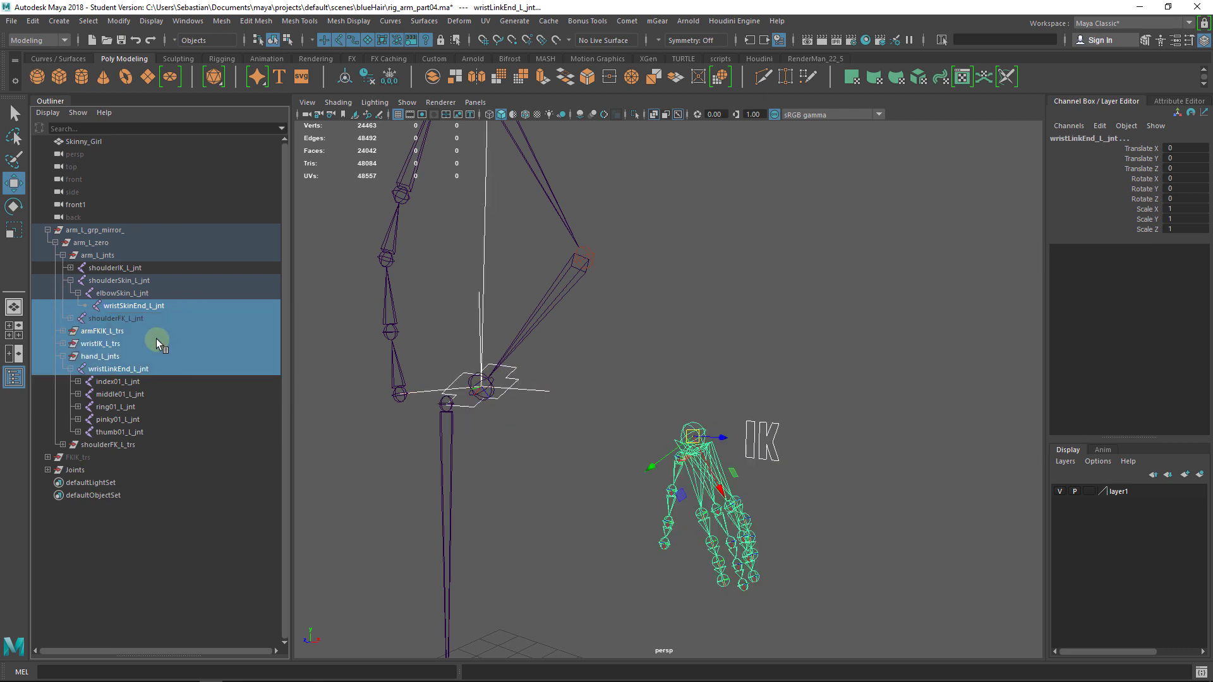
click(152, 308)
ctrl+click(149, 369)
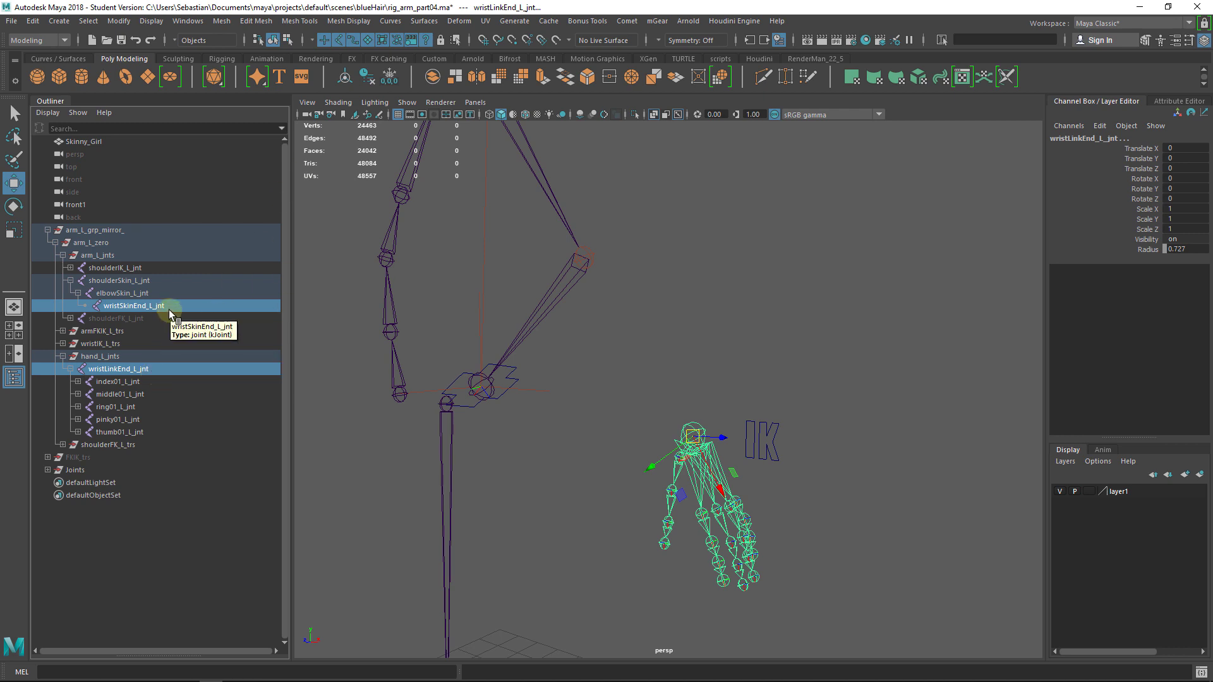
ctrl+click(150, 366)
ctrl+click(149, 366)
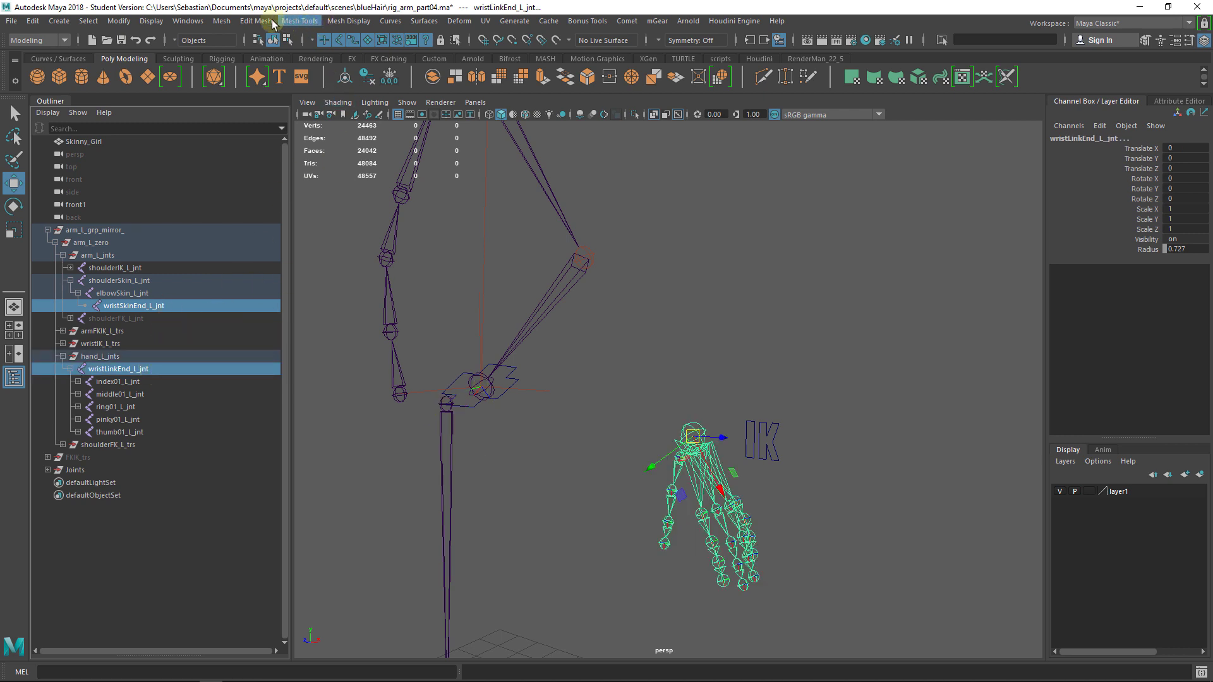
click(44, 40)
click(43, 62)
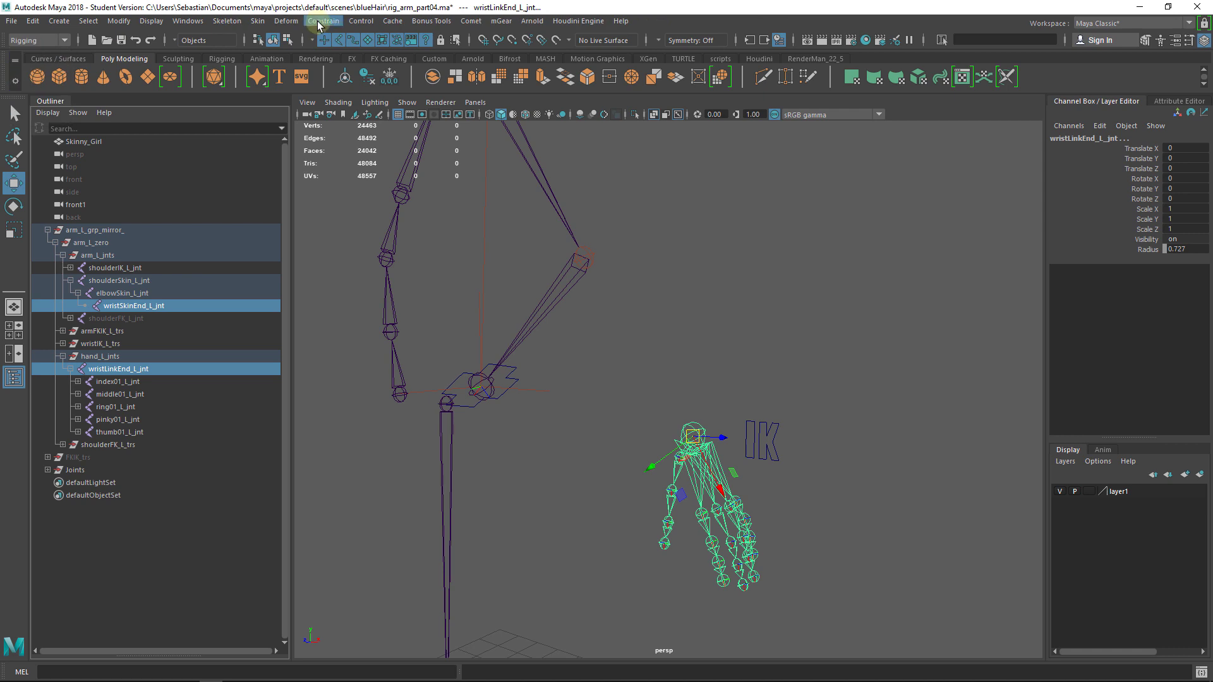
click(323, 21)
click(444, 66)
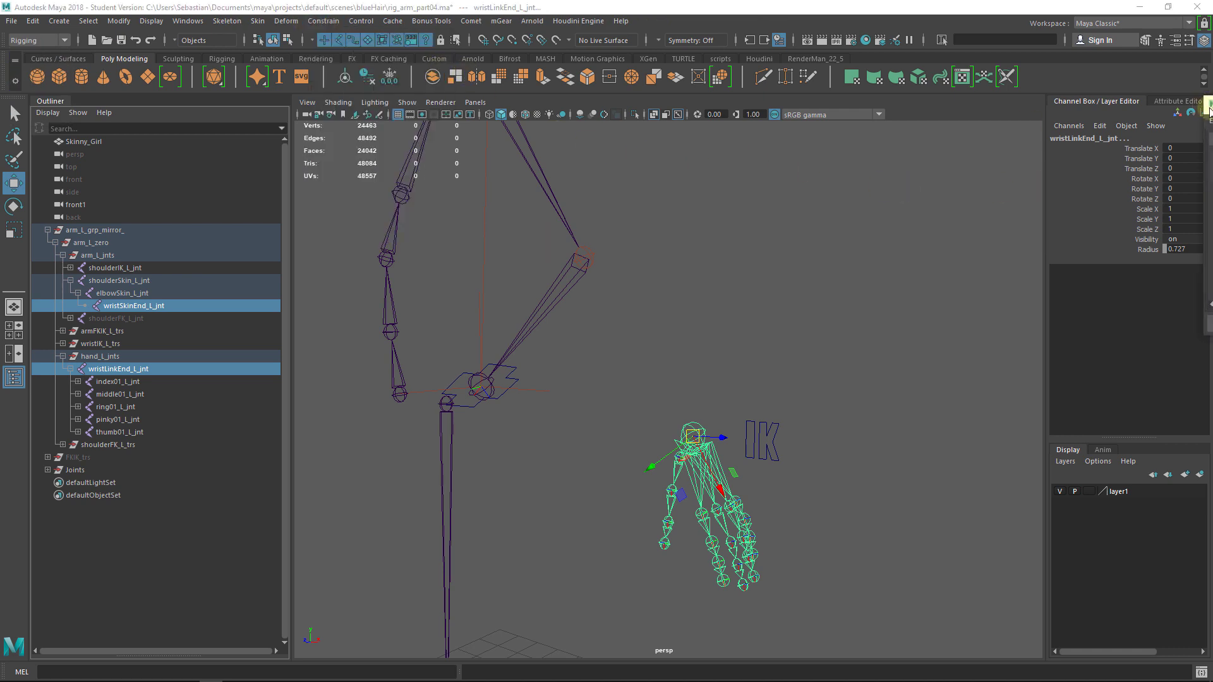
drag(1204, 107, 1051, 115)
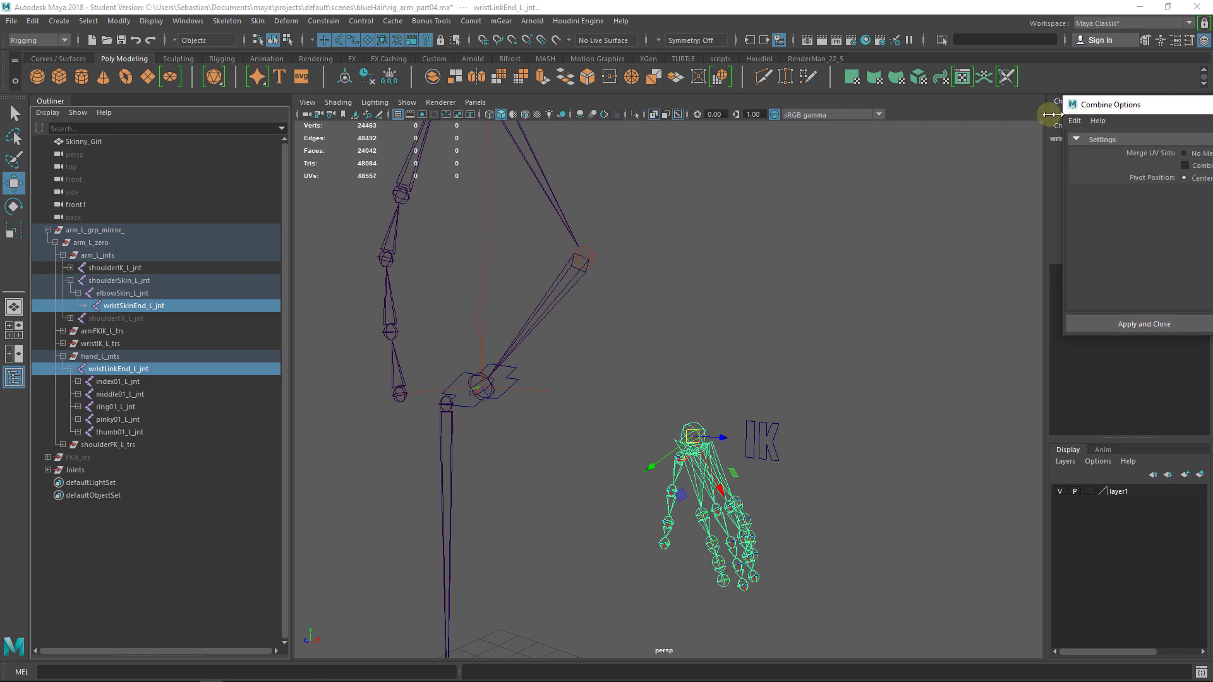
drag(1160, 107, 729, 105)
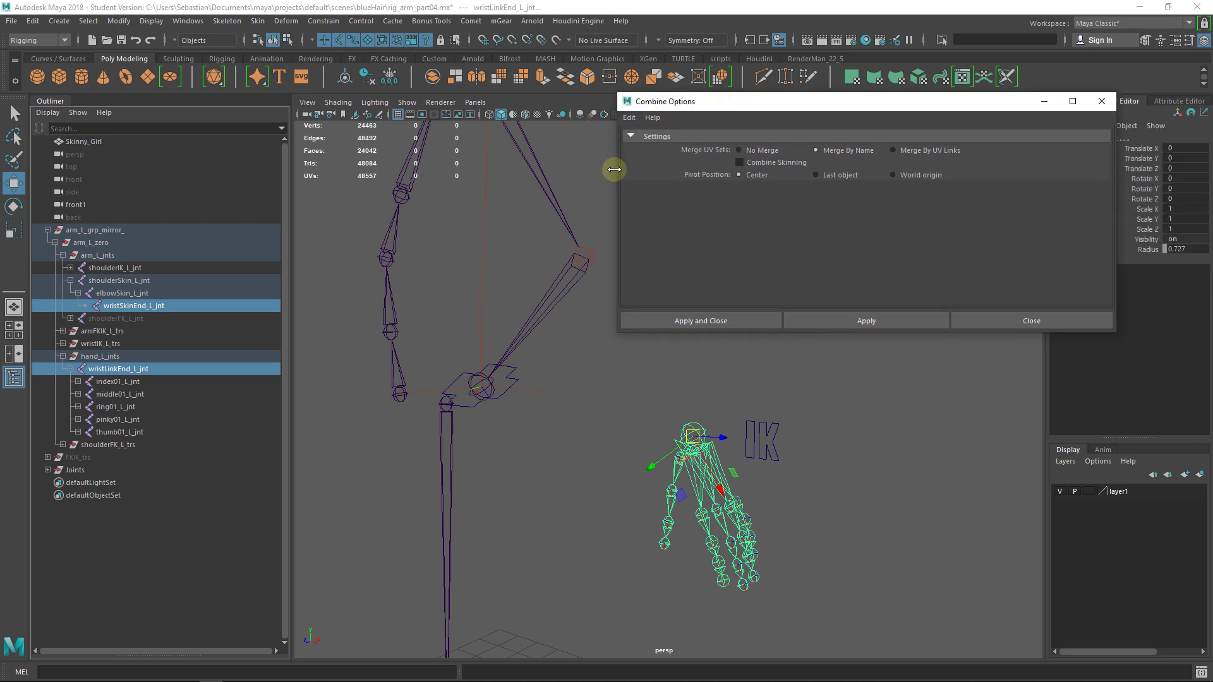
drag(614, 170, 753, 185)
click(1061, 319)
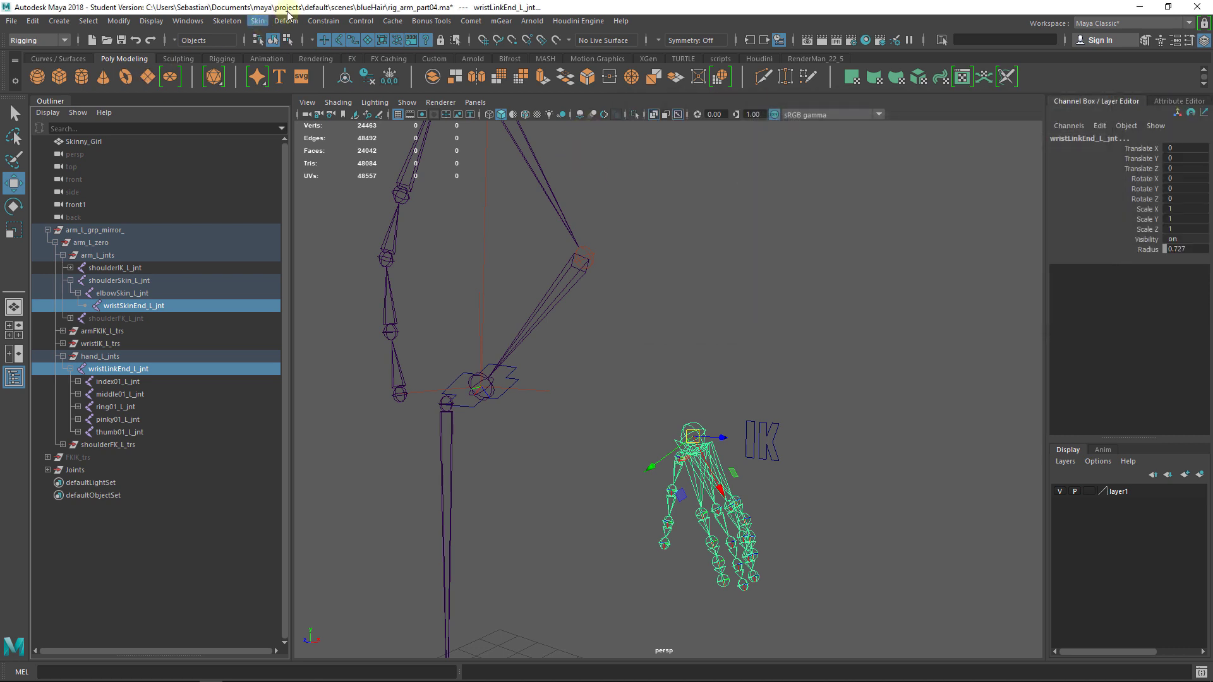
Step: Point-constrain wristLinkEnd_L_jnt to wristSkinEnd_L_jnt on all axes with weight 1, zero offset and Maintain offset off
click(324, 21)
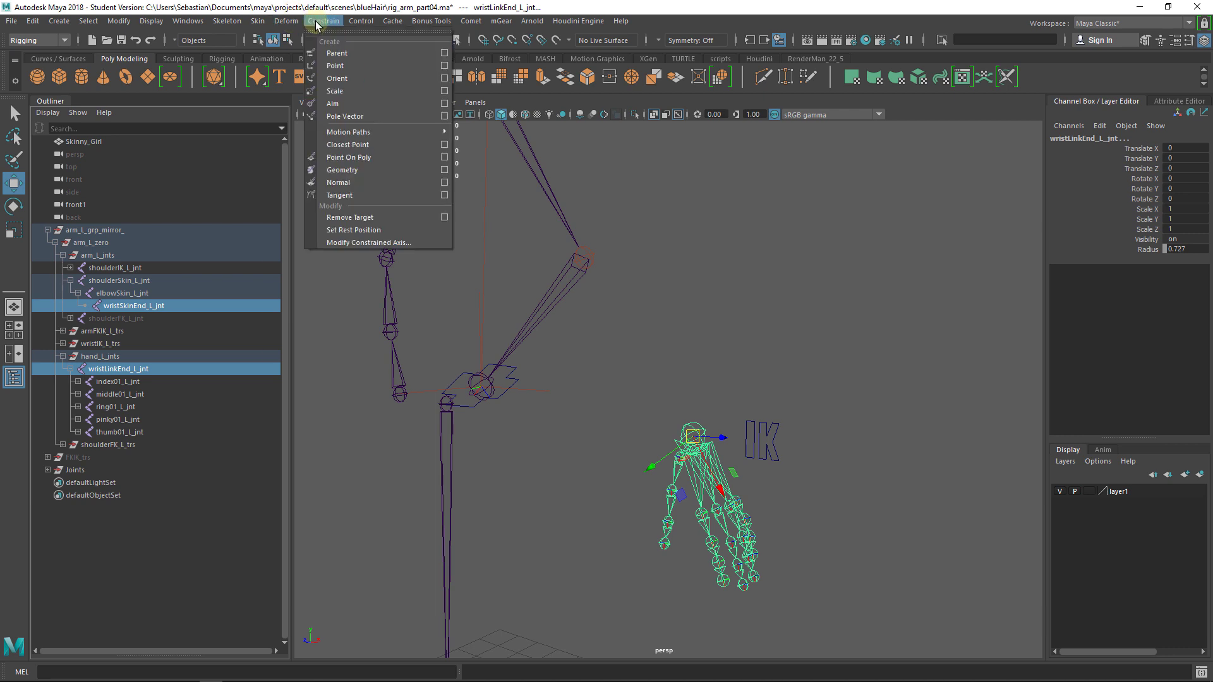
click(444, 66)
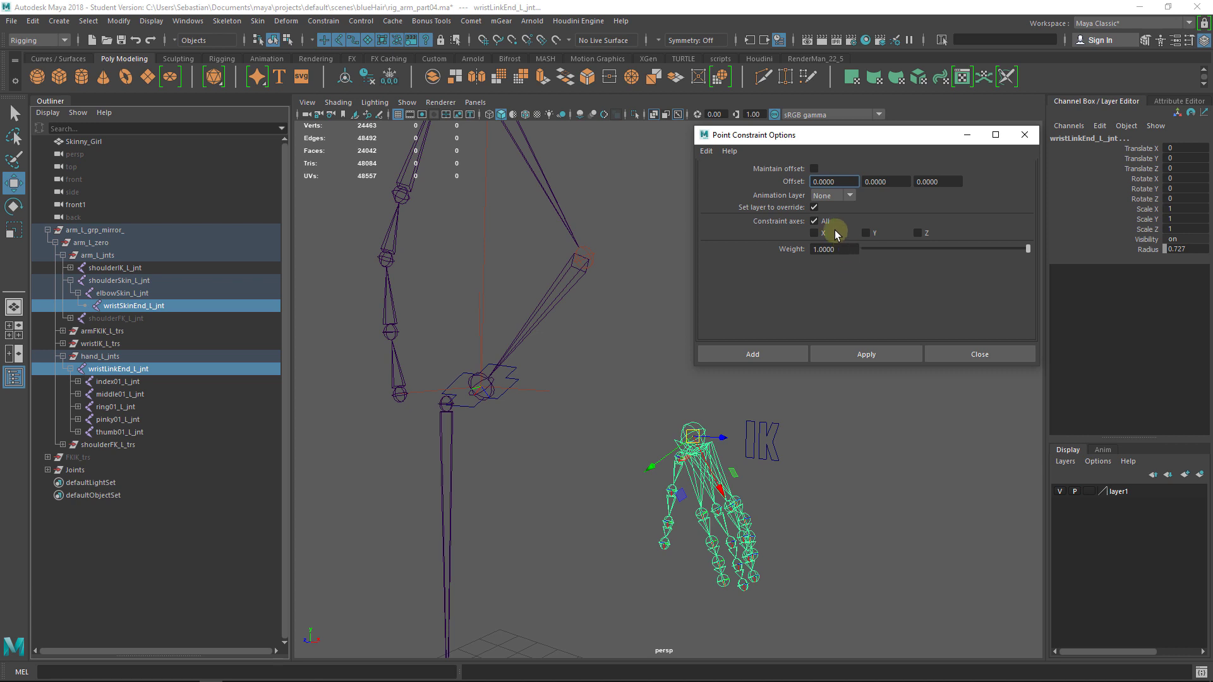
click(892, 349)
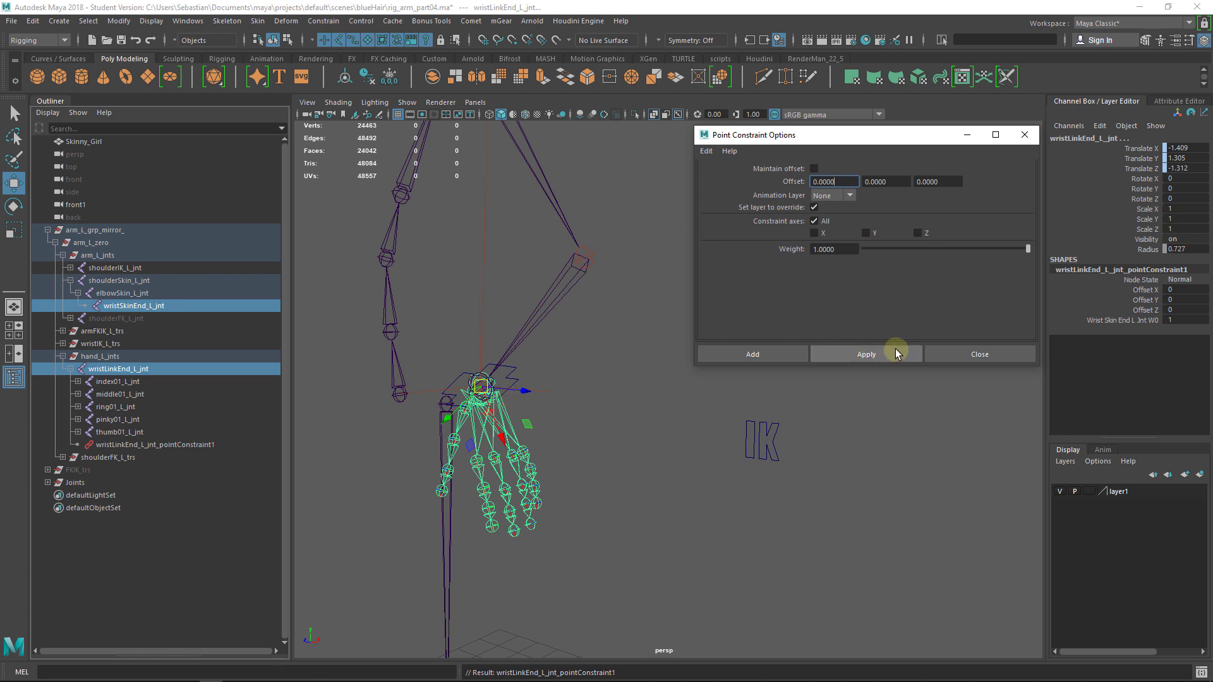
click(977, 350)
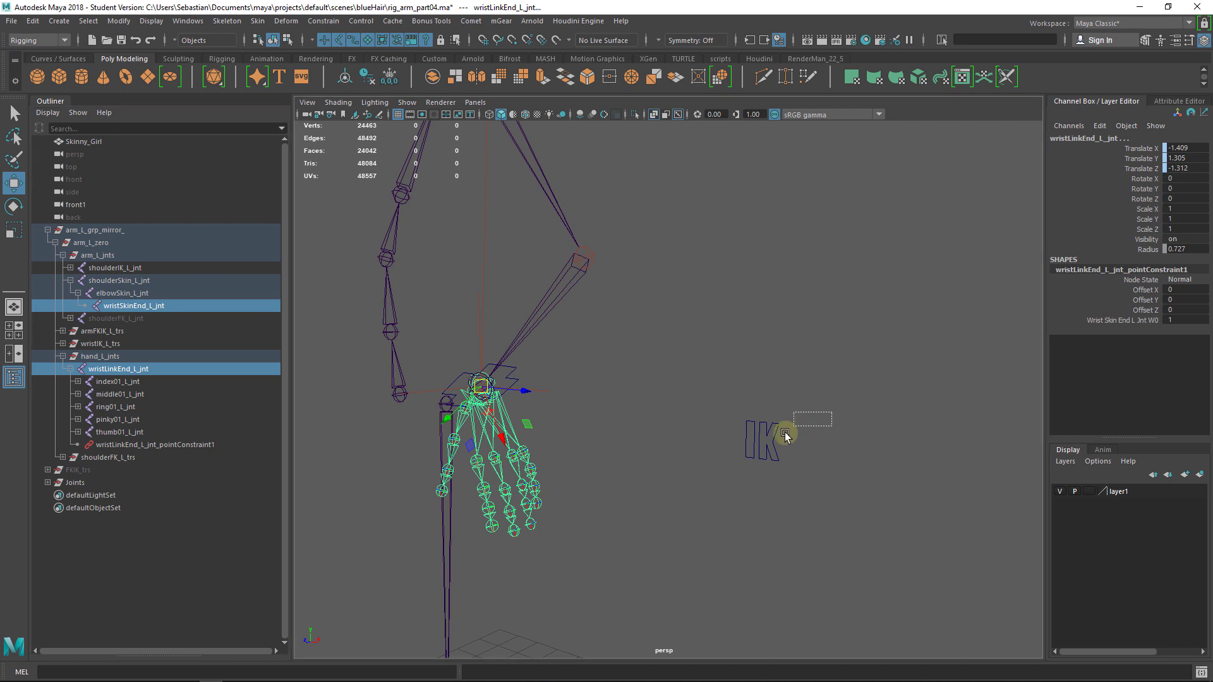
Step: Try the FK IK switch on armFKIK_L_ctrl and examine how the constrained hand sits at the wrist
click(763, 441)
click(1144, 148)
mouse_move(943, 234)
middle_down()
mouse_move(927, 236)
mouse_move(950, 246)
mouse_move(925, 248)
mouse_move(945, 253)
middle_up()
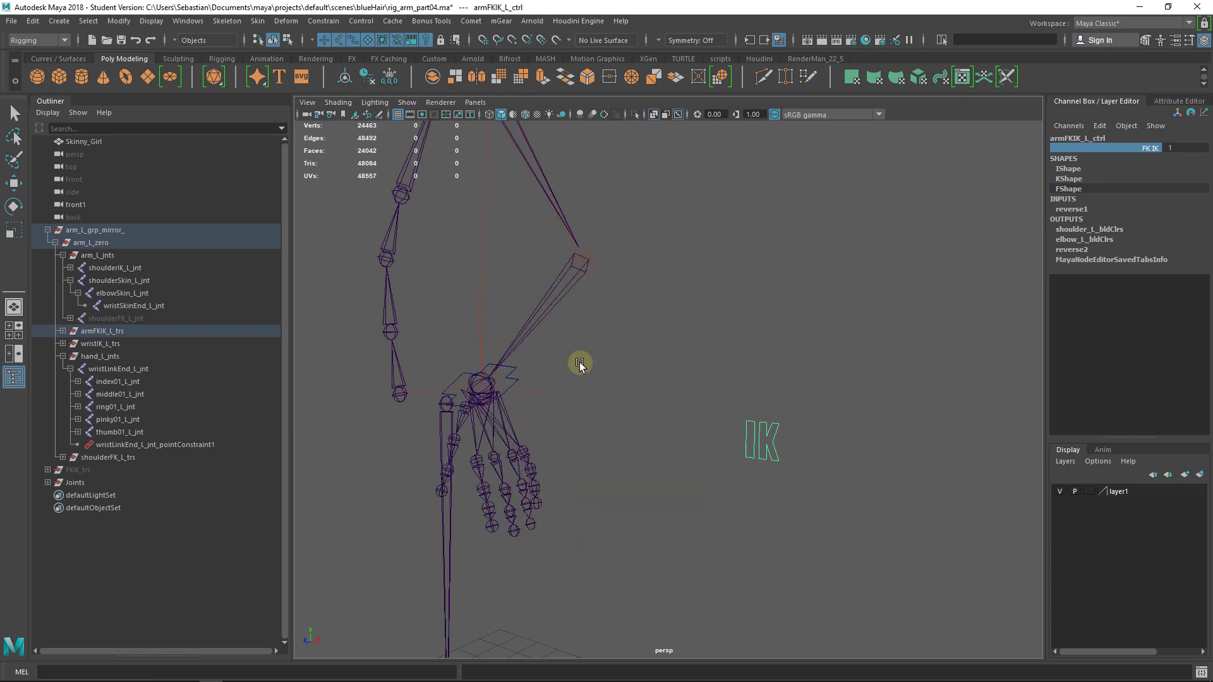
key(w)
click(563, 364)
alt+drag(567, 392, 598, 344)
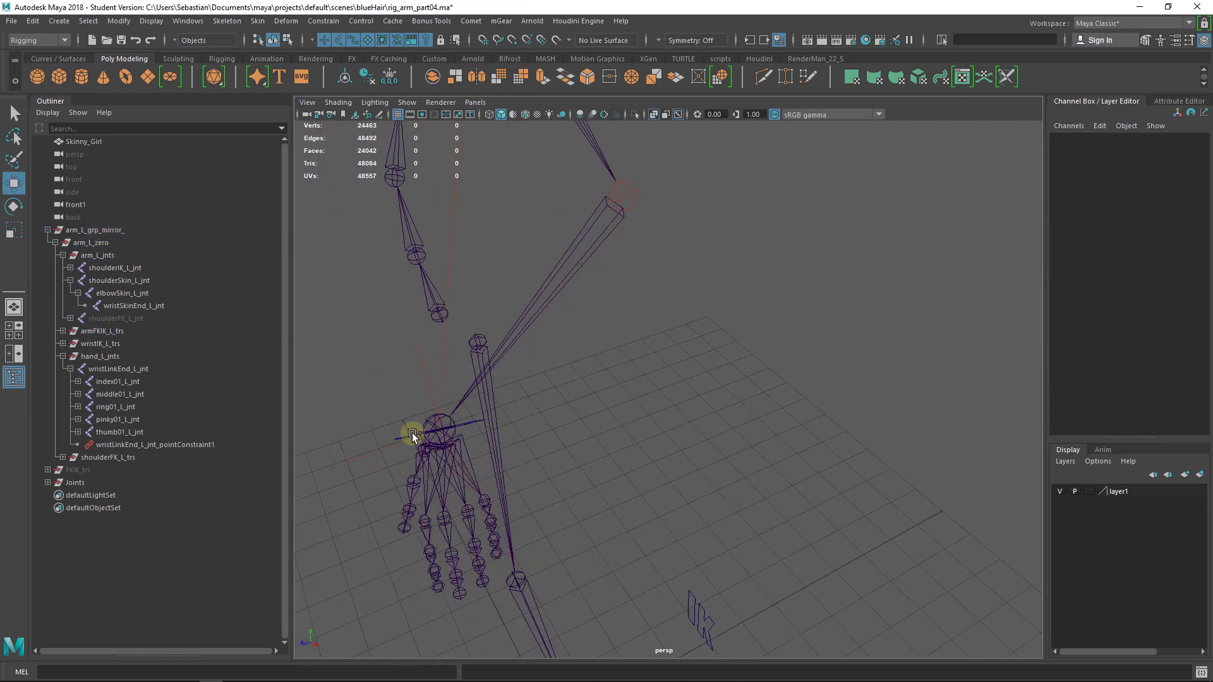
alt+drag(645, 427, 968, 280)
Step: Switch the left arm back to FK using the FK IK attribute of armFKIK_L_ctrl
click(823, 358)
click(1142, 151)
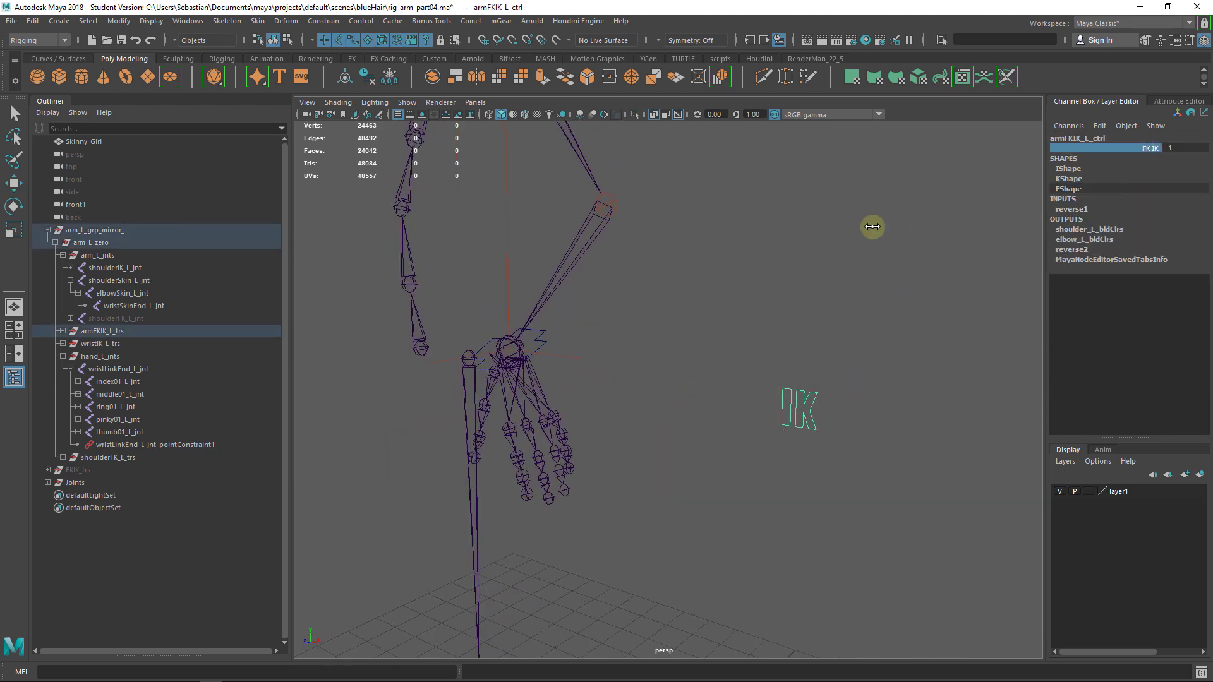
middle_drag(872, 227, 848, 231)
Step: Try rotating wristFK_L_ctrl to about 9.6, 39.8, 40.8 degrees in X, Y and Z to test the hand, and undo the rotation
alt+drag(704, 349, 663, 377)
click(685, 447)
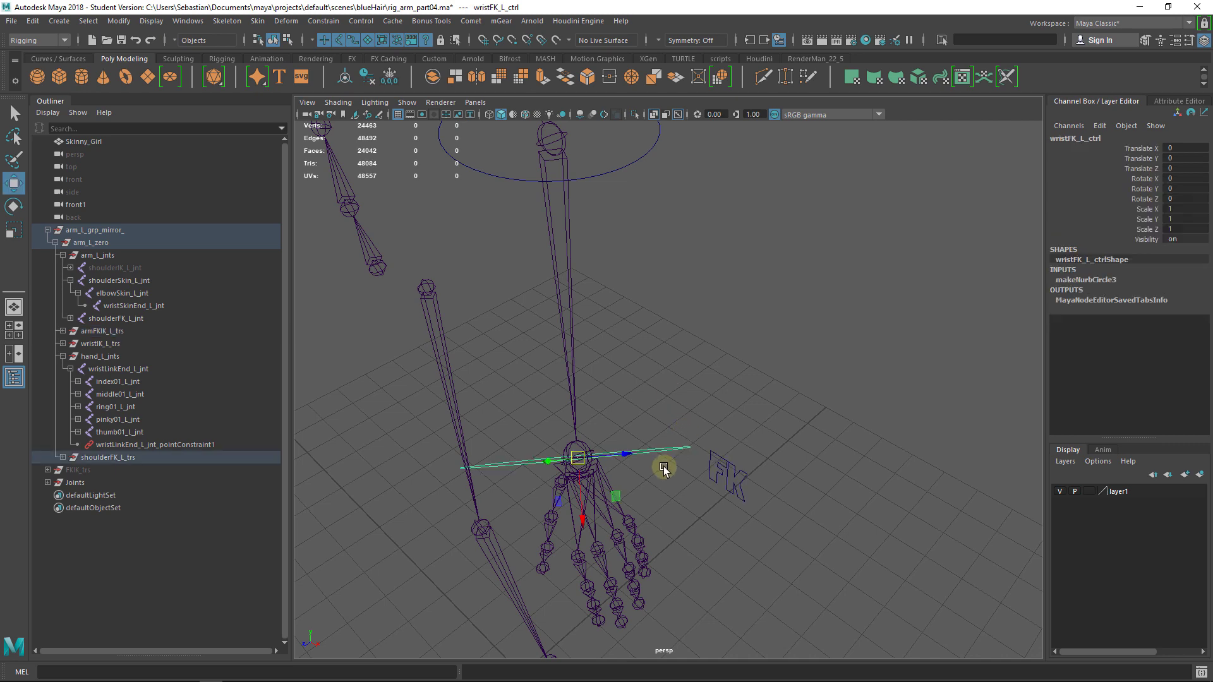
key(e)
drag(624, 413, 655, 360)
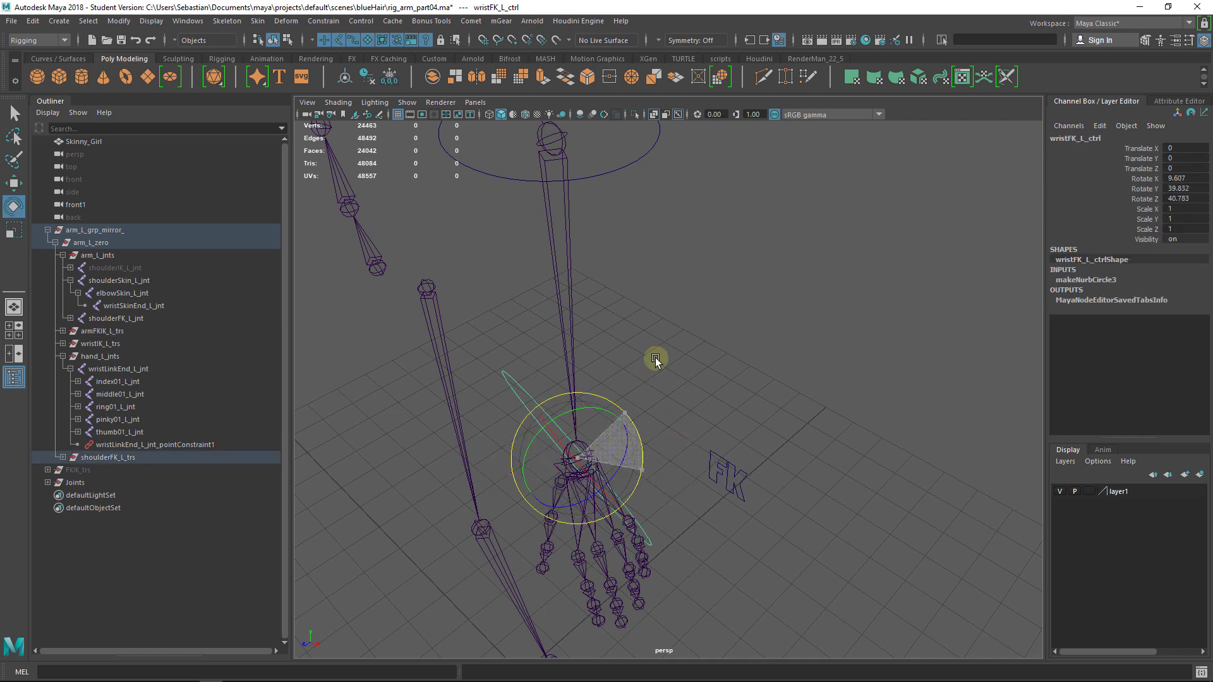
key(ctrl+z)
alt+drag(747, 373, 745, 430)
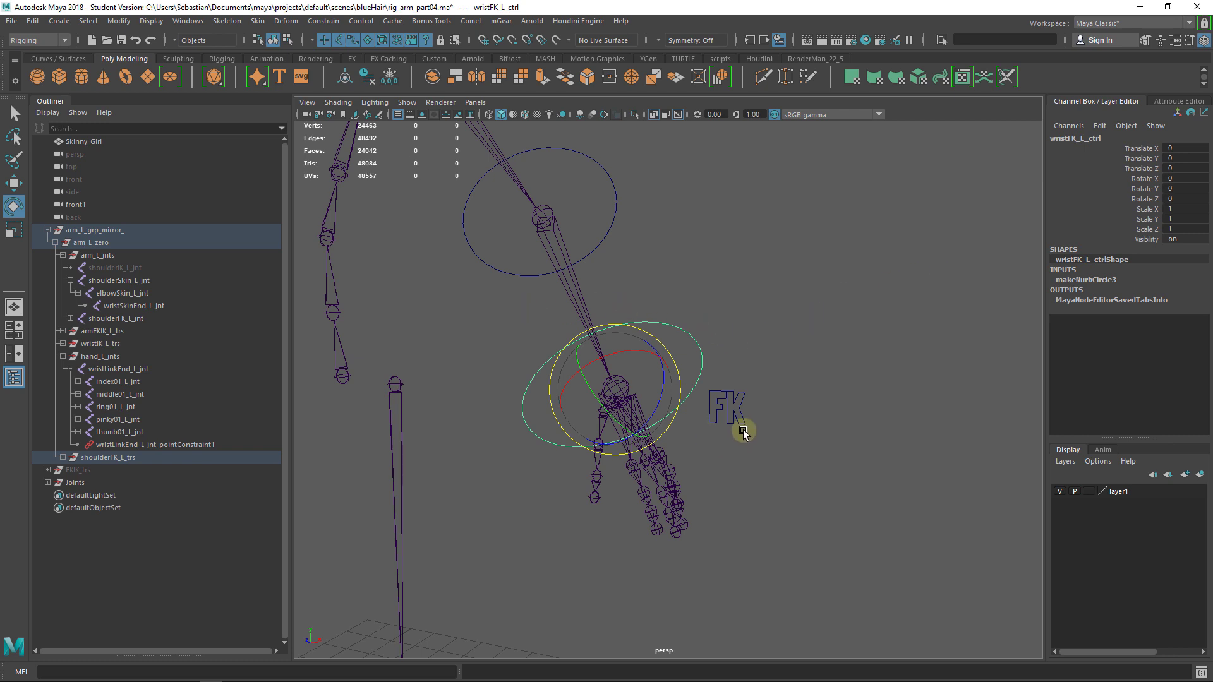
alt+drag(737, 428, 738, 462)
key(q)
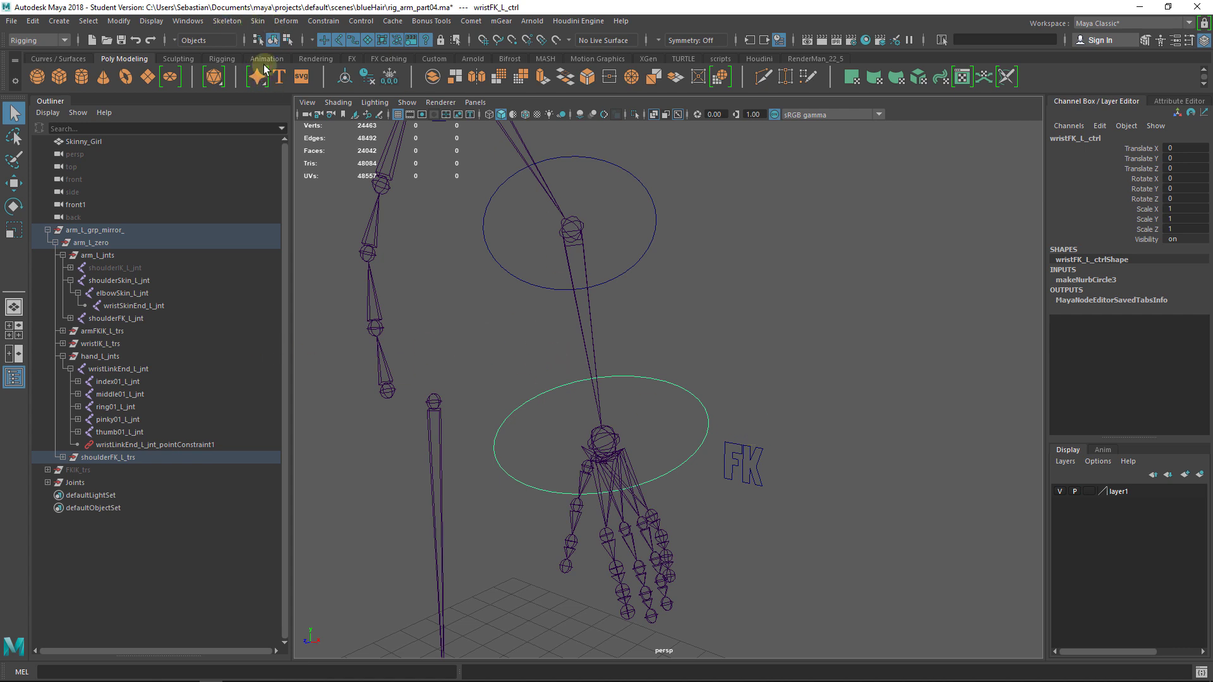
Step: Open the Node Editor with a new empty graph, and resize and move it clear of the hand rig and Outliner
click(188, 21)
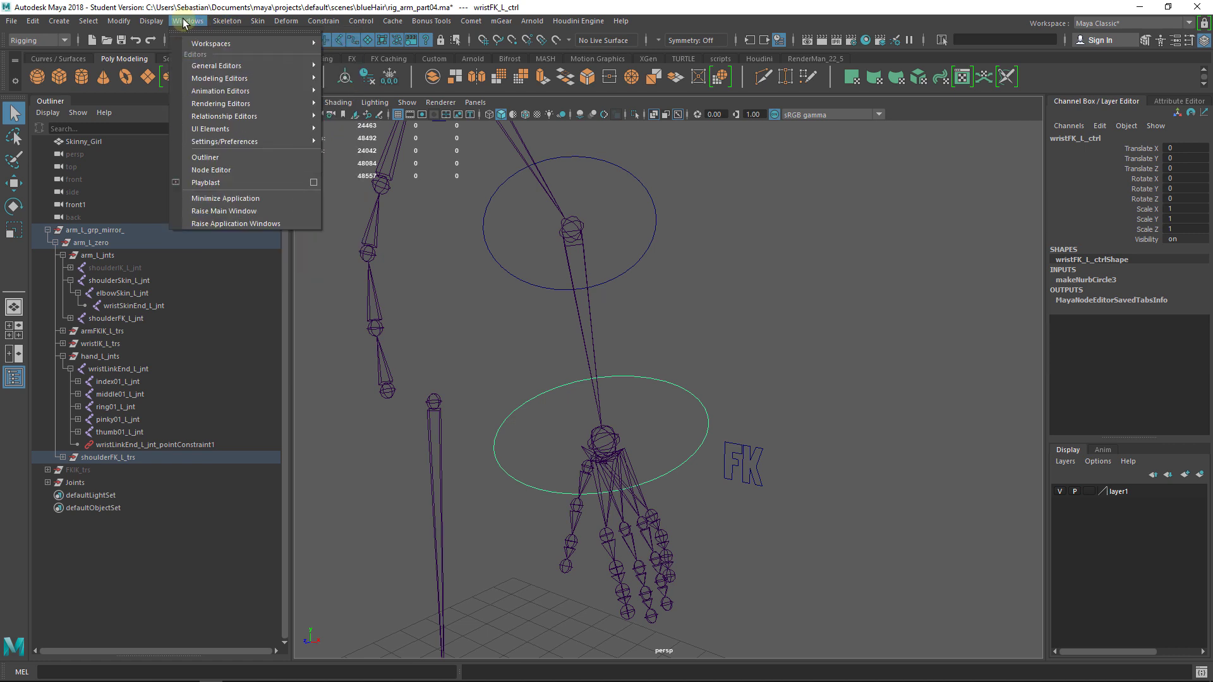
click(246, 168)
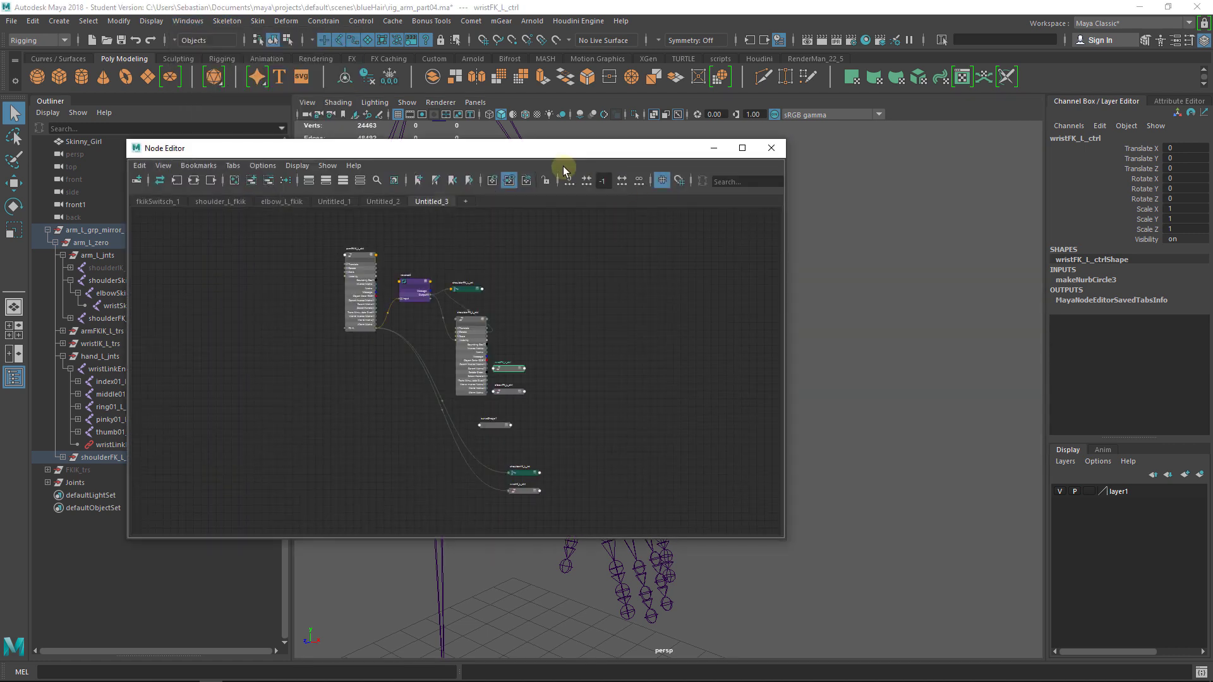
drag(563, 148, 808, 104)
click(710, 156)
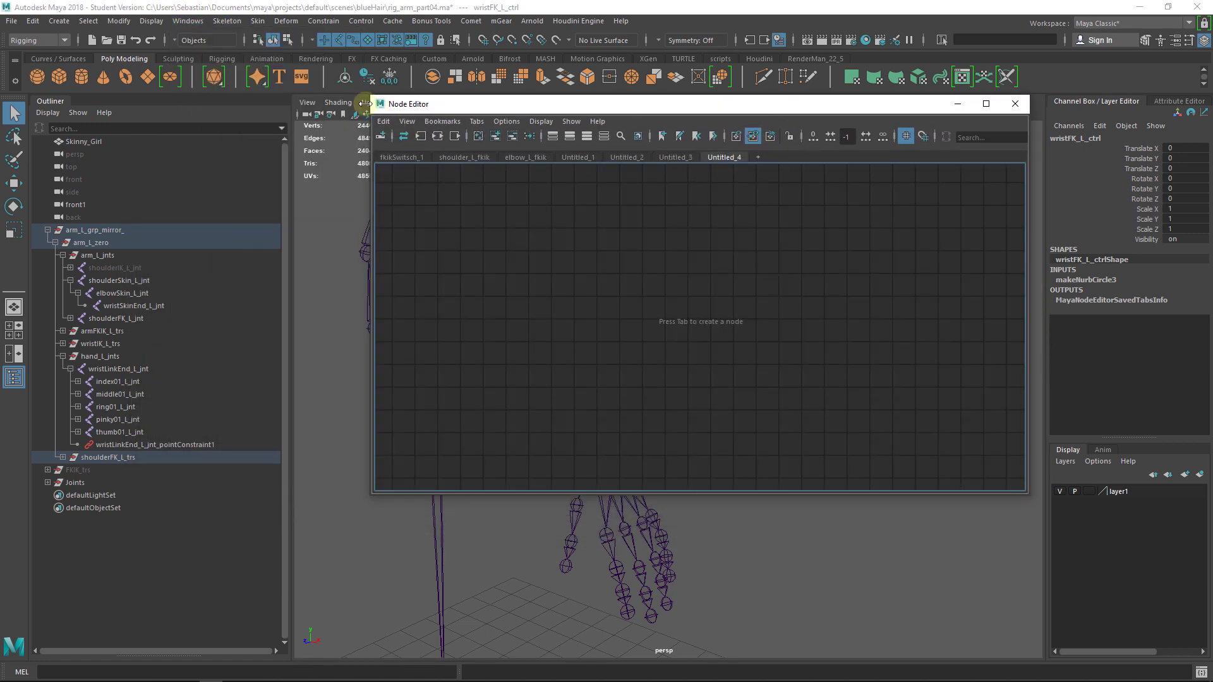
drag(371, 96, 568, 81)
drag(733, 98, 945, 106)
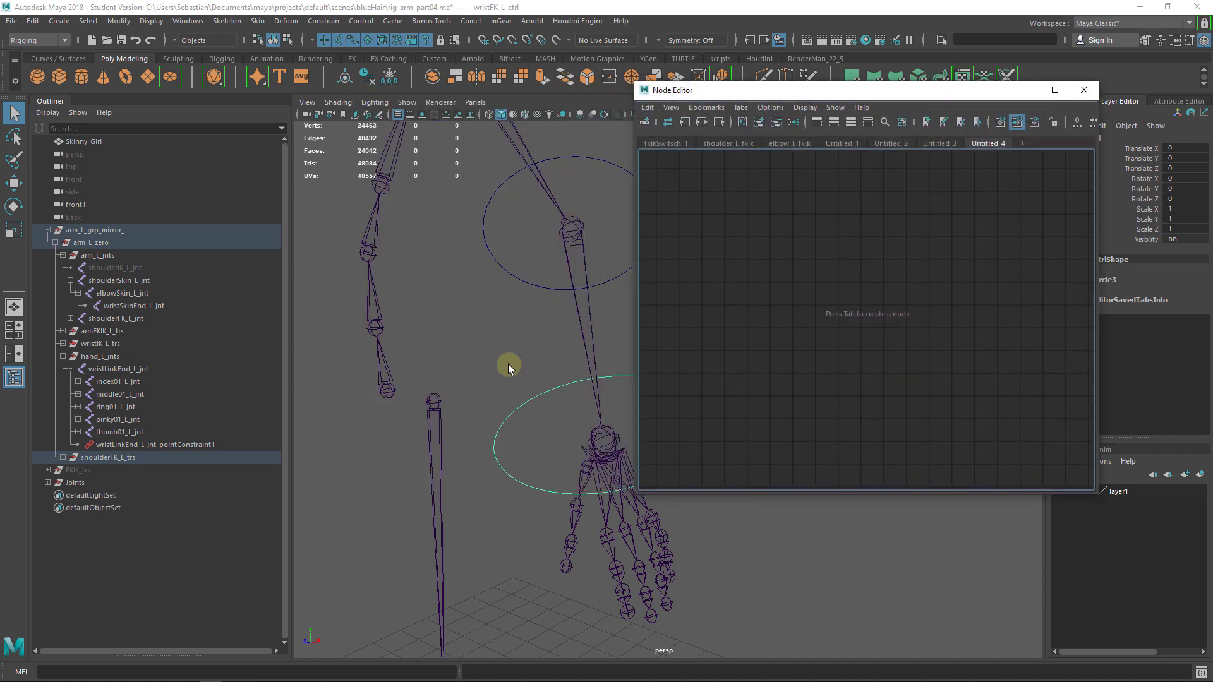
Step: Try rotating wristFK_L_ctrl about -10 degrees in Y to test whether the hand follows, and undo the rotation
alt+middle_drag(508, 363, 419, 338)
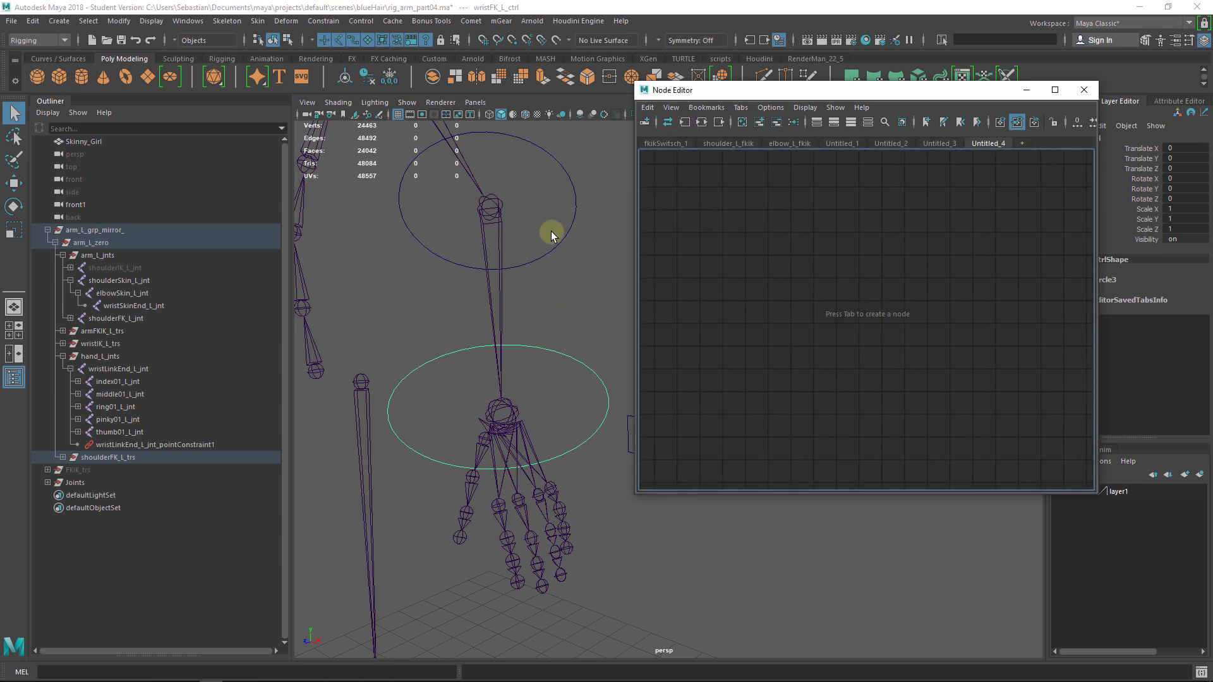
alt+drag(551, 235, 537, 340)
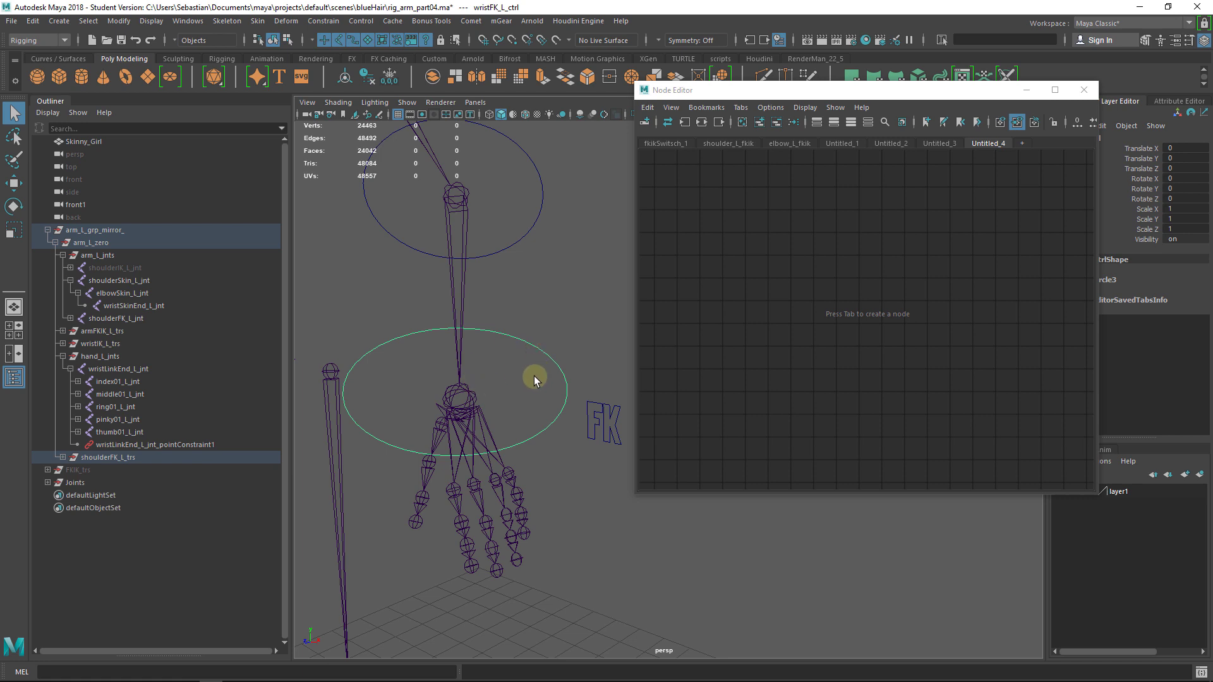
key(e)
mouse_move(468, 445)
mouse_down()
mouse_move(400, 417)
mouse_move(485, 440)
mouse_up()
key(ctrl+z)
key(ctrl+z)
key(q)
Step: Try rotating wristLinkEnd_L_jnt directly, undo the rotation, and select wristFK_L_ctrl again
click(138, 370)
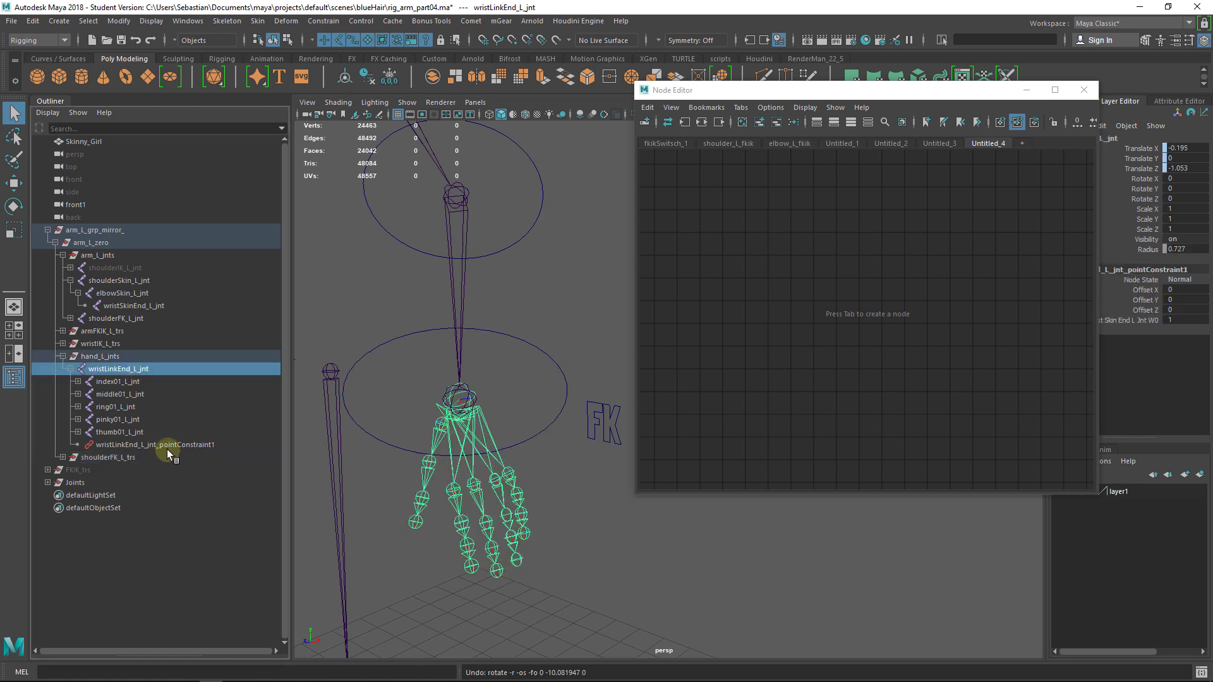
key(e)
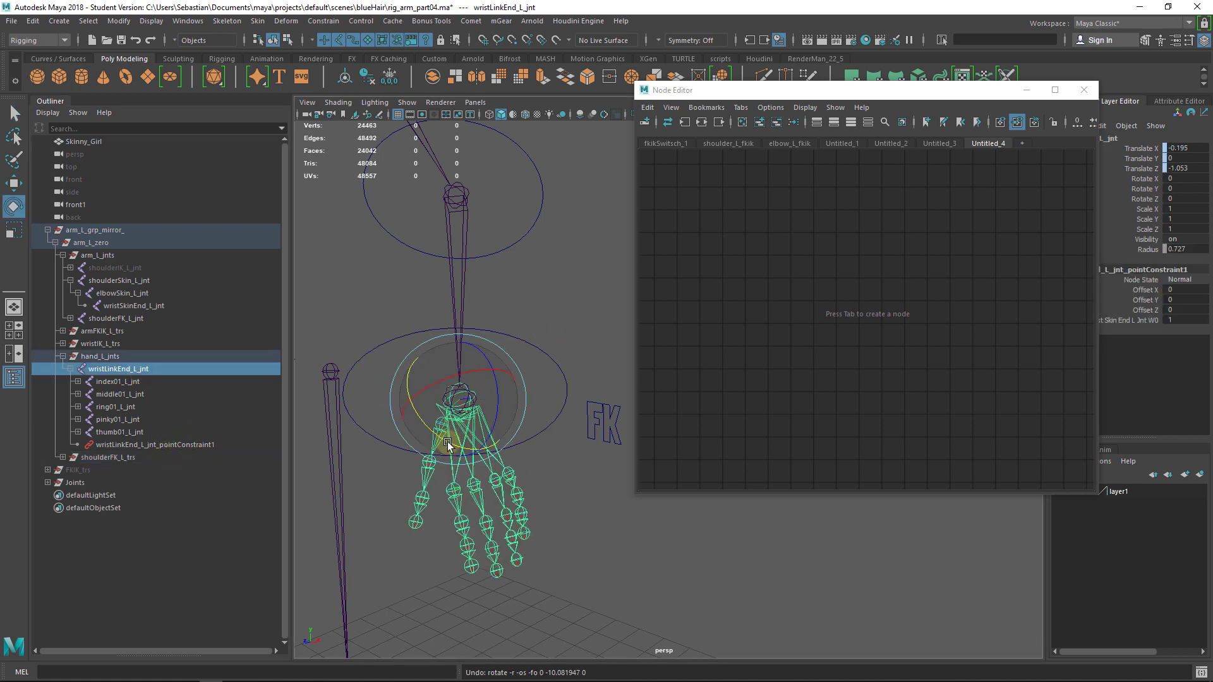
drag(448, 442, 419, 415)
key(ctrl+z)
click(538, 378)
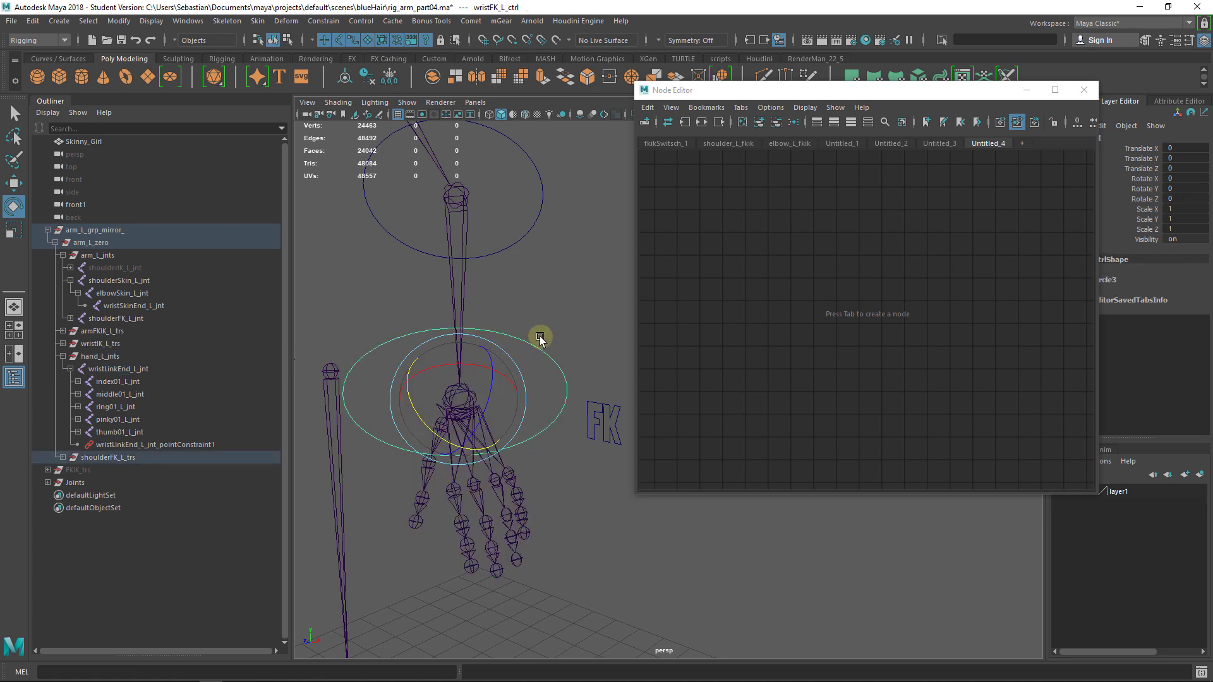
alt+drag(541, 362, 491, 335)
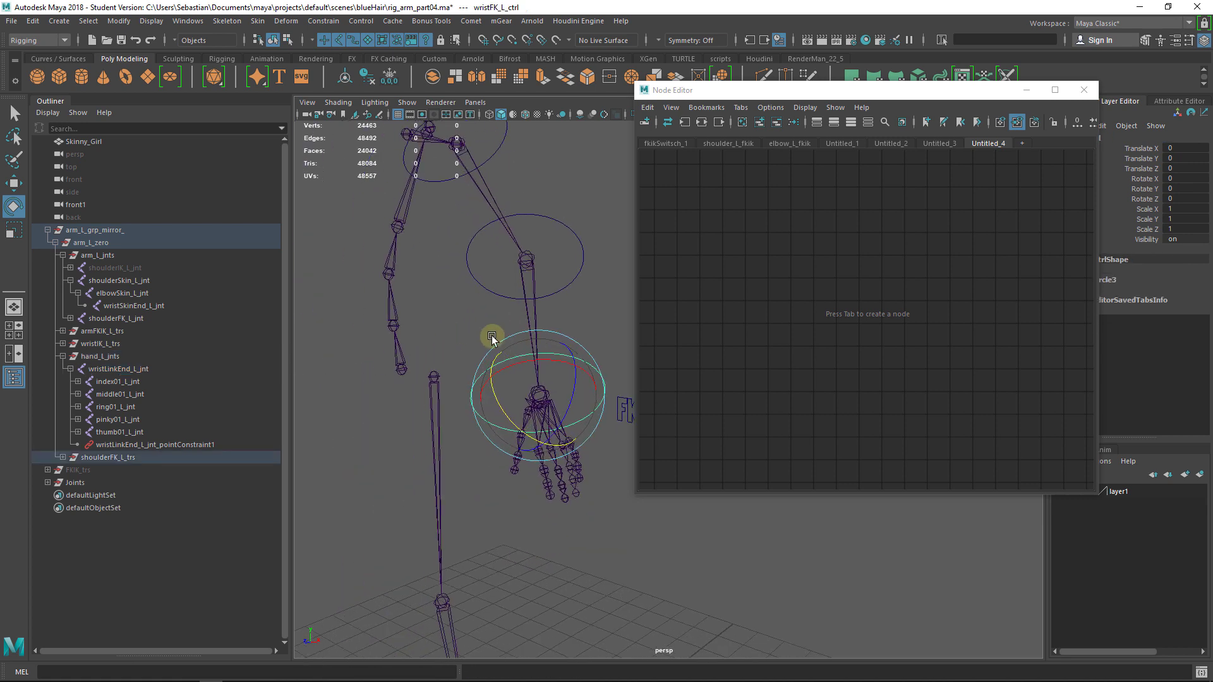
Step: Switch the left arm to IK using the FK IK attribute of armFKIK_L_ctrl, and move the Node Editor clear of the attributes
key(q)
click(624, 409)
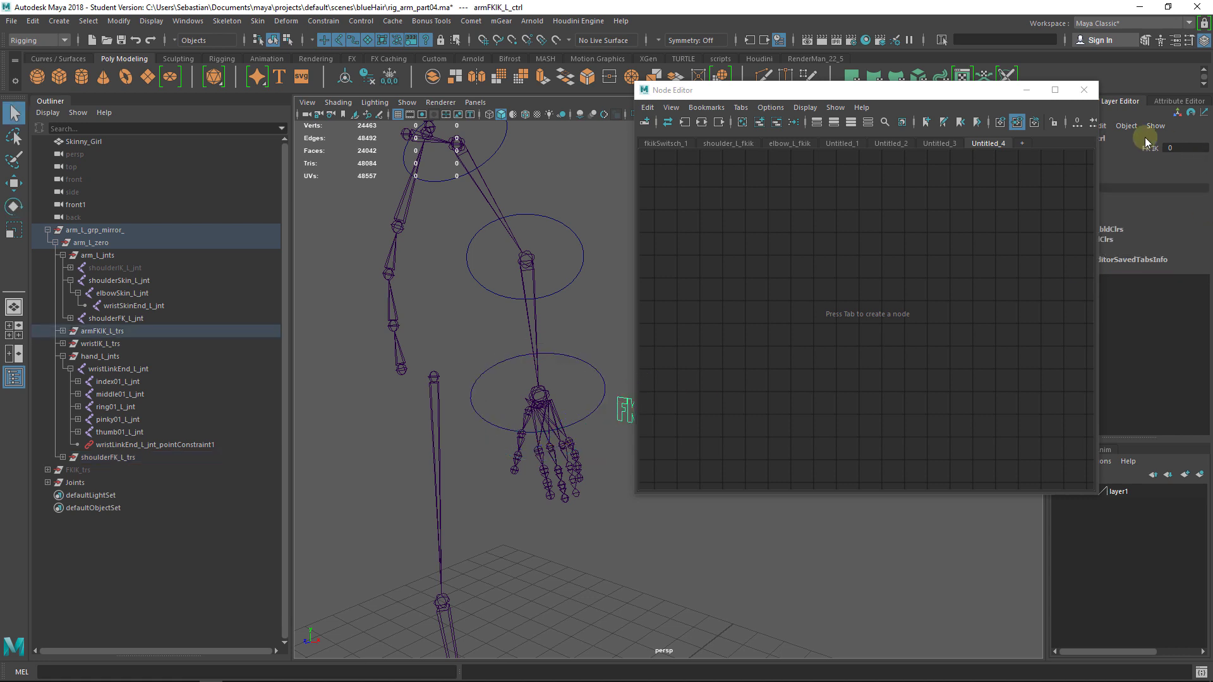
click(1148, 148)
drag(959, 92, 995, 256)
middle_drag(947, 208, 951, 206)
Step: Move wristIK_L_ctrl to about -3.33, 1.99, -2.45 in X, Y and Z
click(470, 358)
key(w)
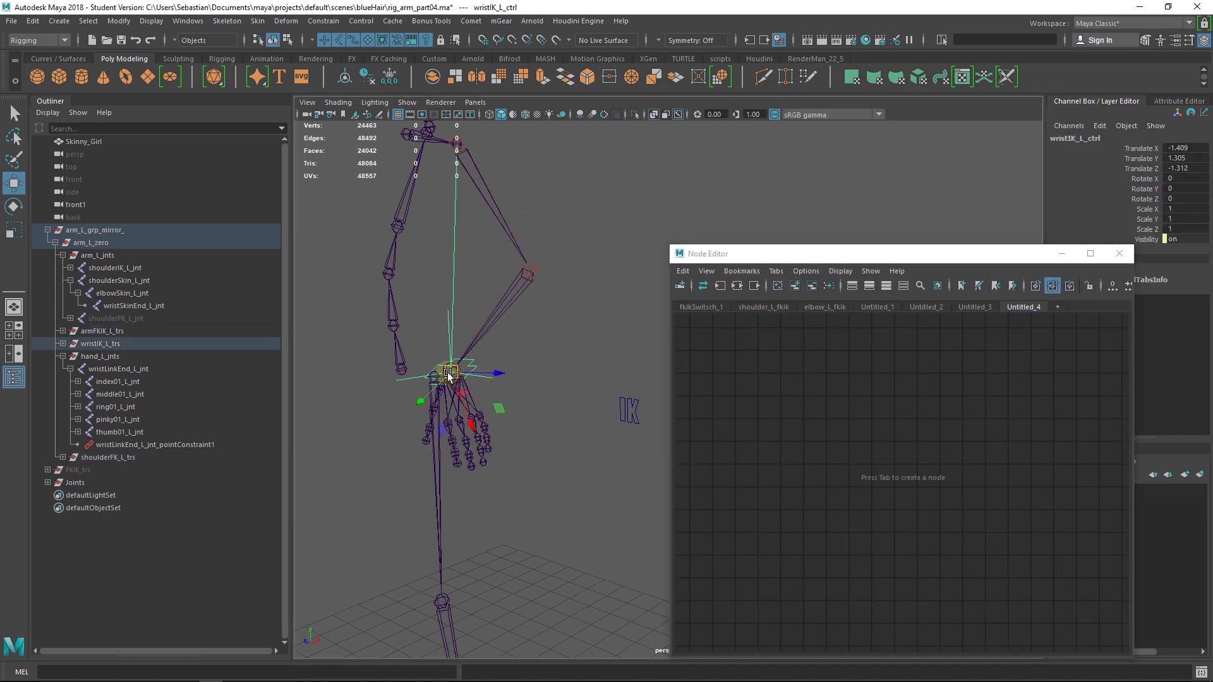
drag(468, 363, 330, 298)
Step: Return the left arm to FK using the FK IK attribute of armFKIK_L_ctrl
click(627, 410)
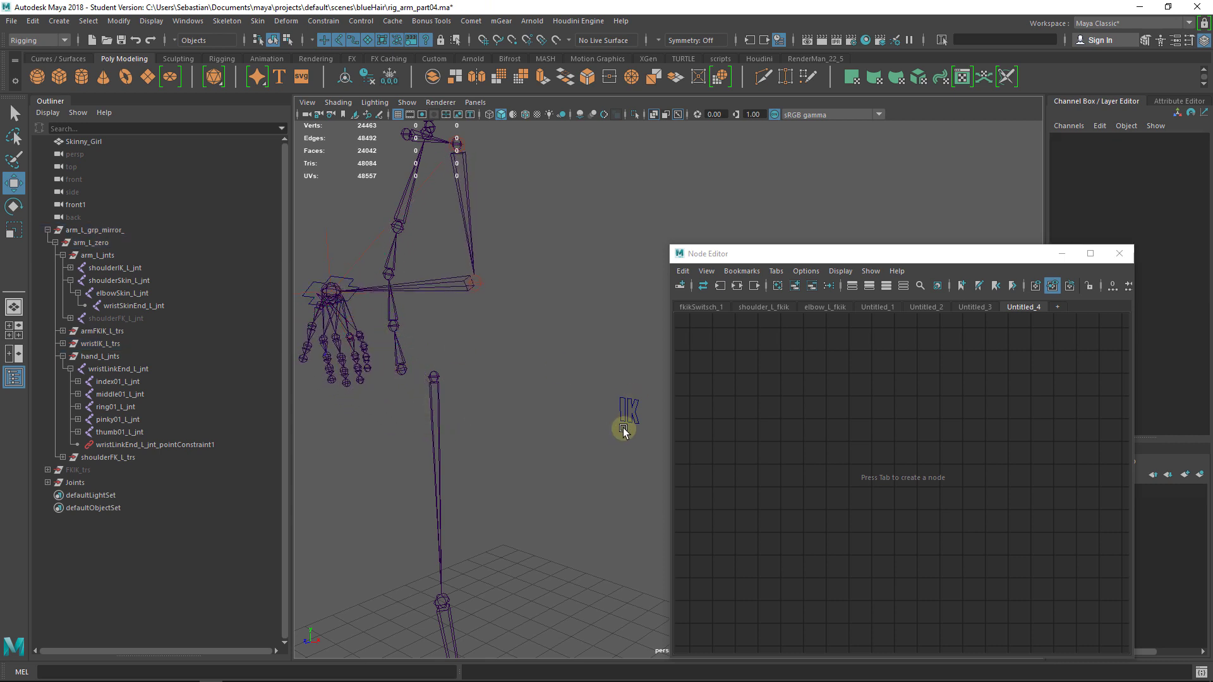
click(1165, 147)
middle_drag(1011, 167, 888, 197)
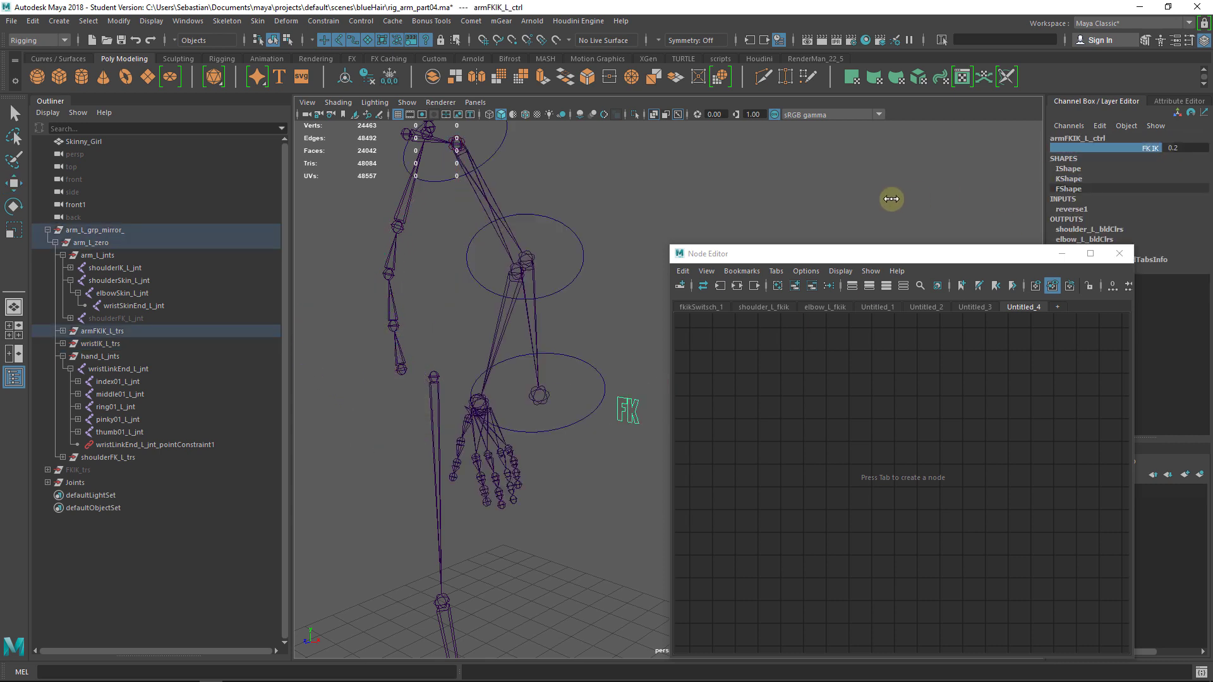
Step: Rotate elbowFK_L_ctrl to about -24.6, 51.2, -47.2 degrees in X, Y and Z to bend the forearm
click(516, 298)
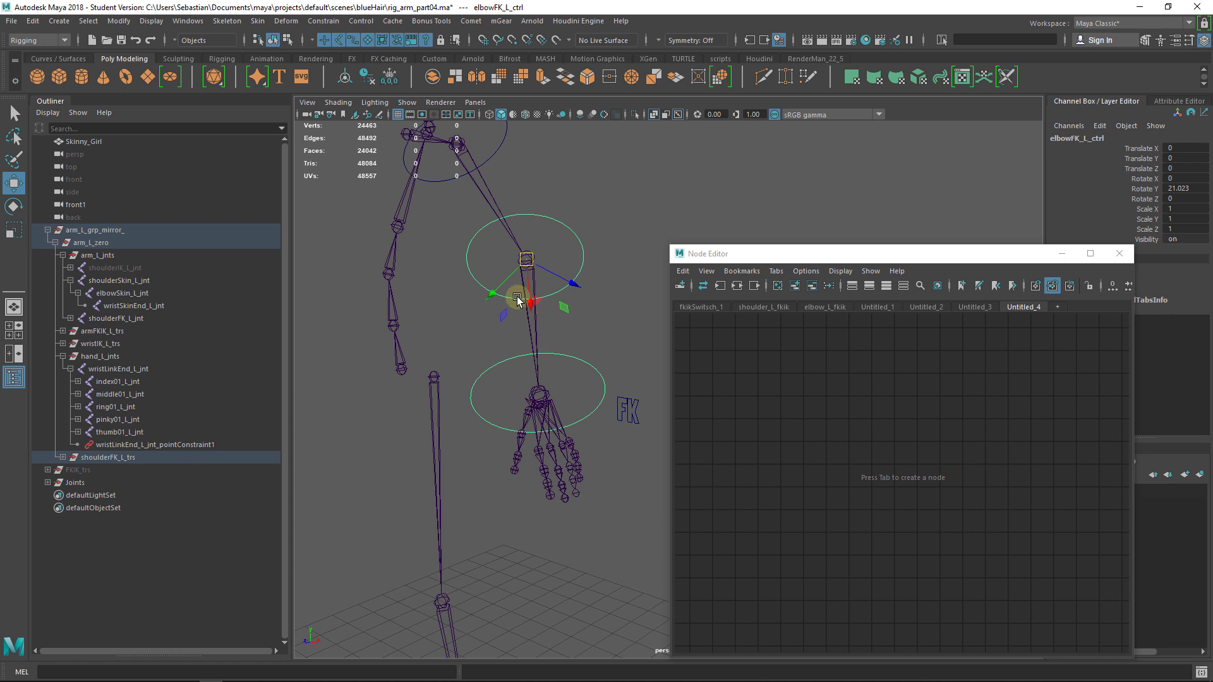
key(e)
drag(521, 300, 468, 279)
key(q)
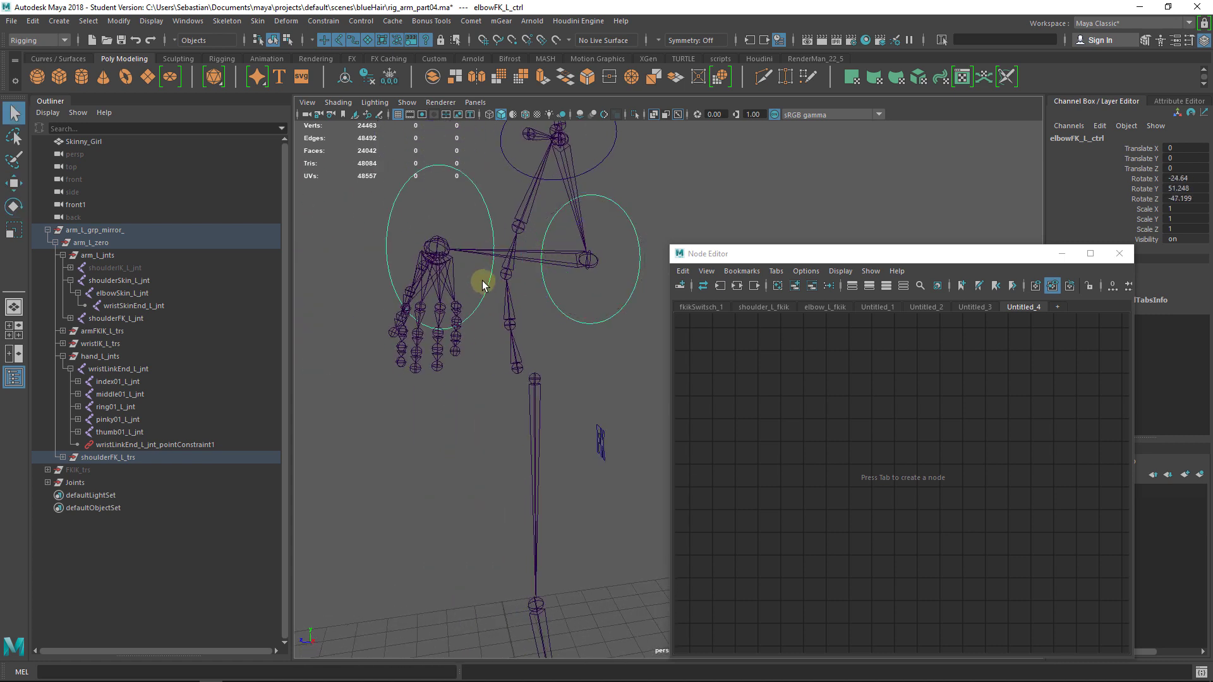
Step: Compare the orientation of wristFK_L_ctrl with wristLinkEnd_L_jnt by selecting each, and move the Node Editor clear of the arm
alt+right_drag(524, 294, 512, 316)
alt+middle_drag(511, 316, 559, 353)
click(493, 188)
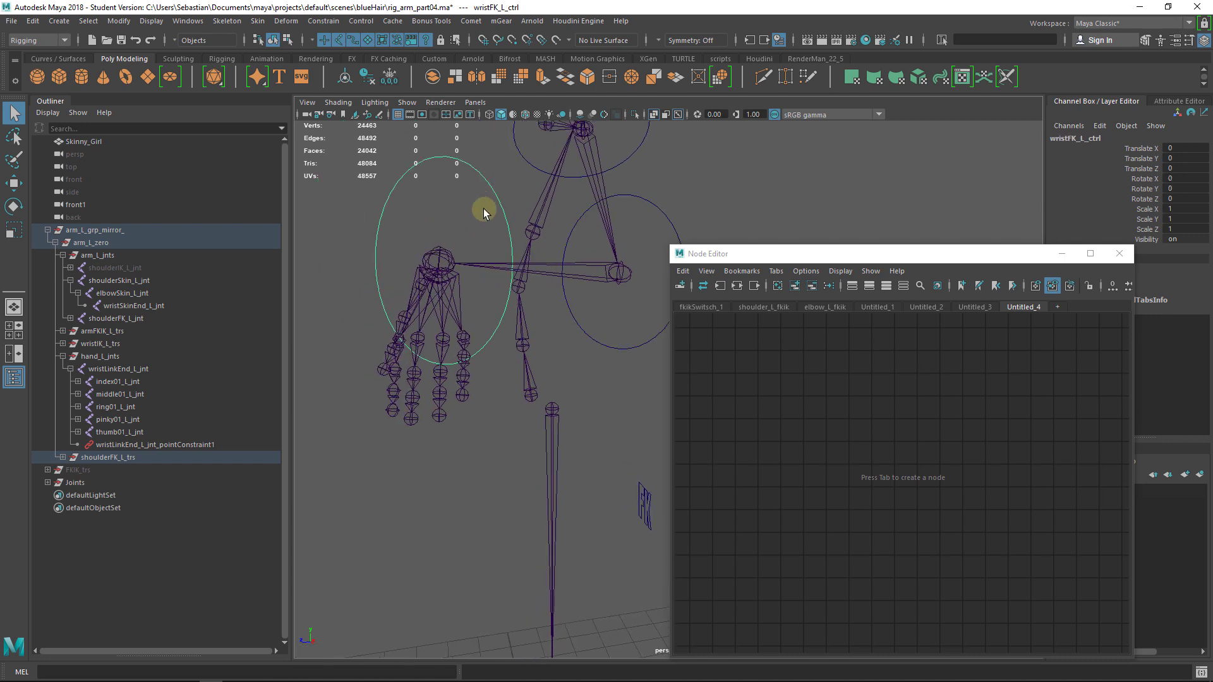
click(157, 370)
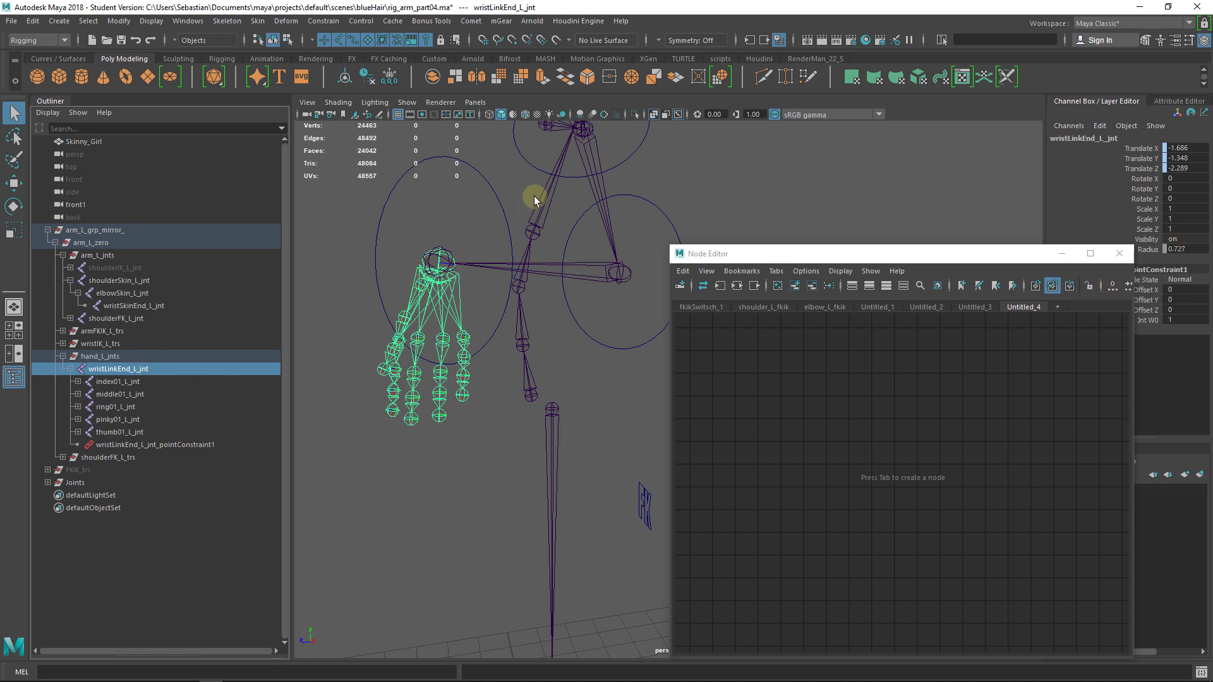
click(493, 182)
click(454, 290)
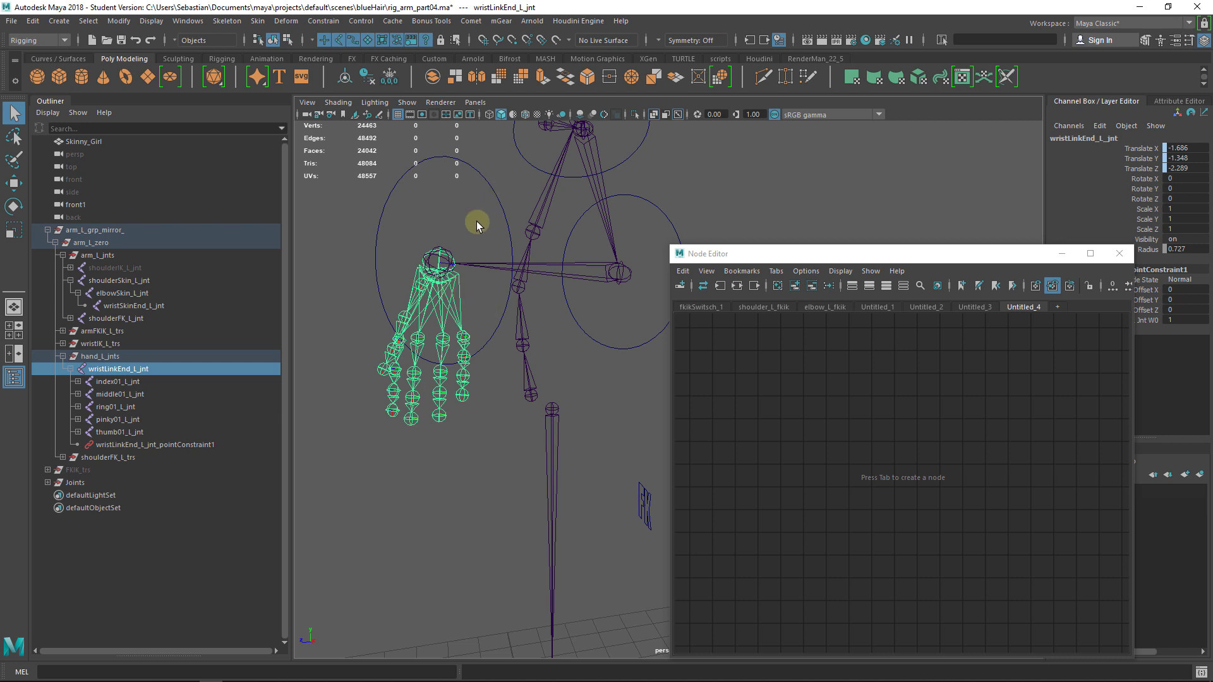
click(477, 221)
click(466, 297)
click(482, 176)
drag(942, 253, 993, 379)
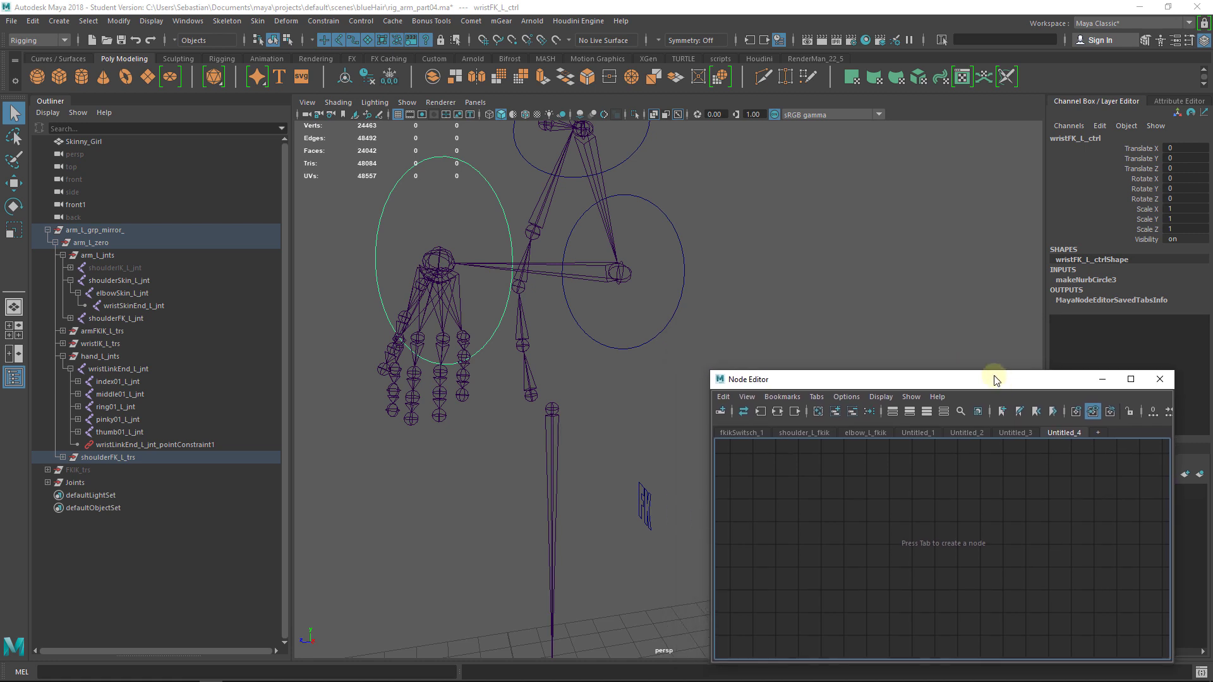
click(679, 365)
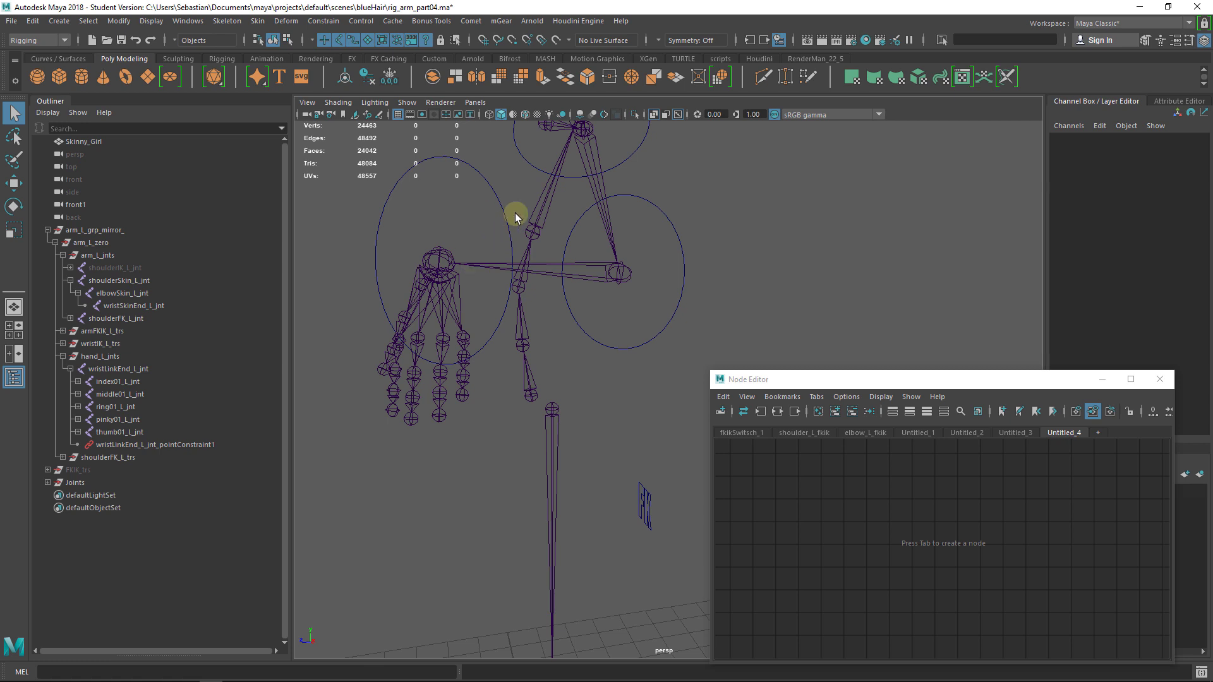
Step: Orient constrain wristLinkEnd_L_jnt to wristFK_L_ctrl on all axes with Maintain offset off and weight 1
click(510, 252)
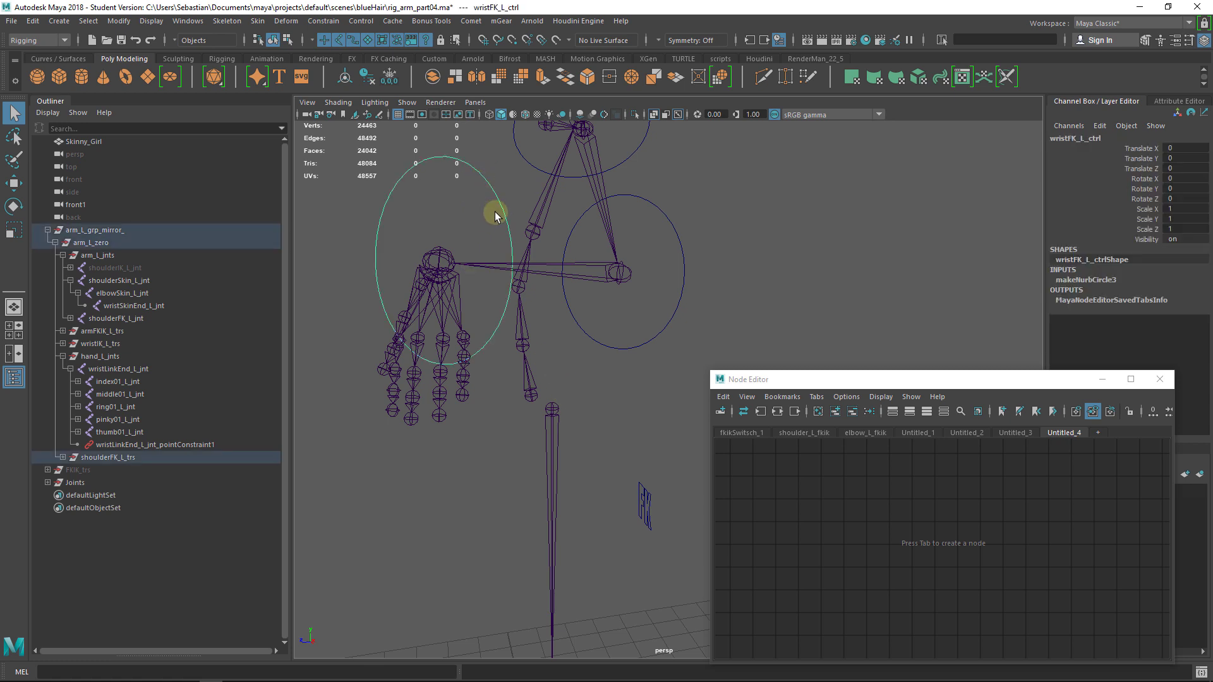
click(455, 294)
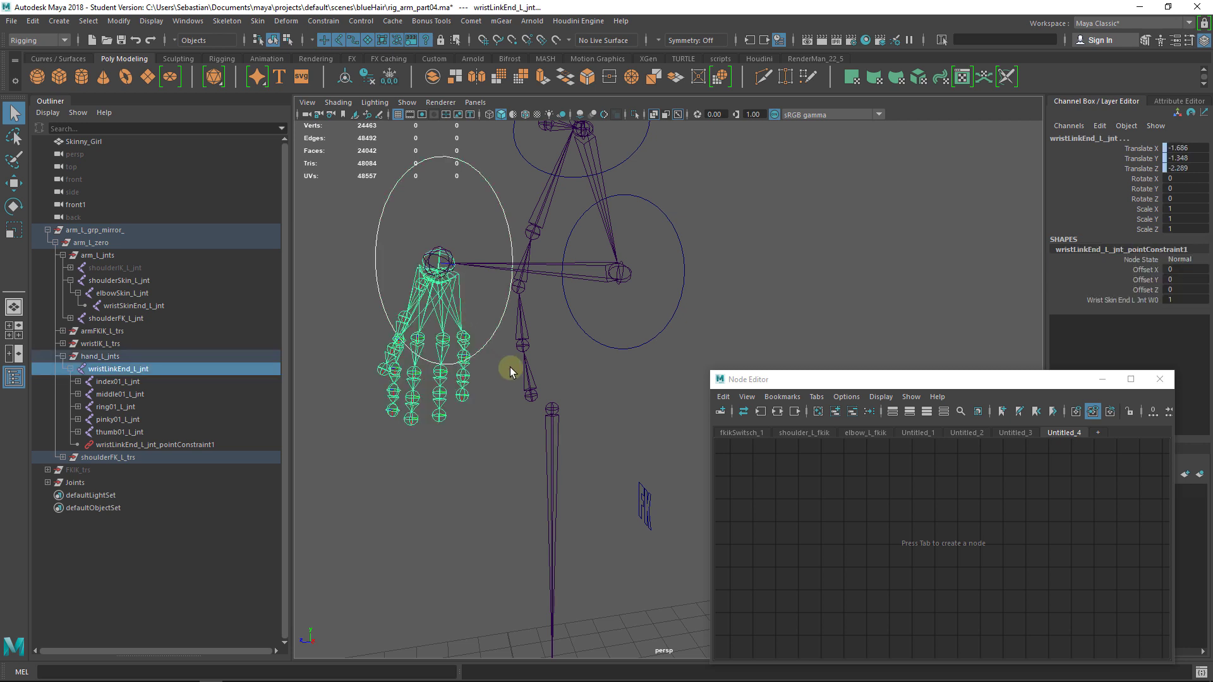
click(329, 22)
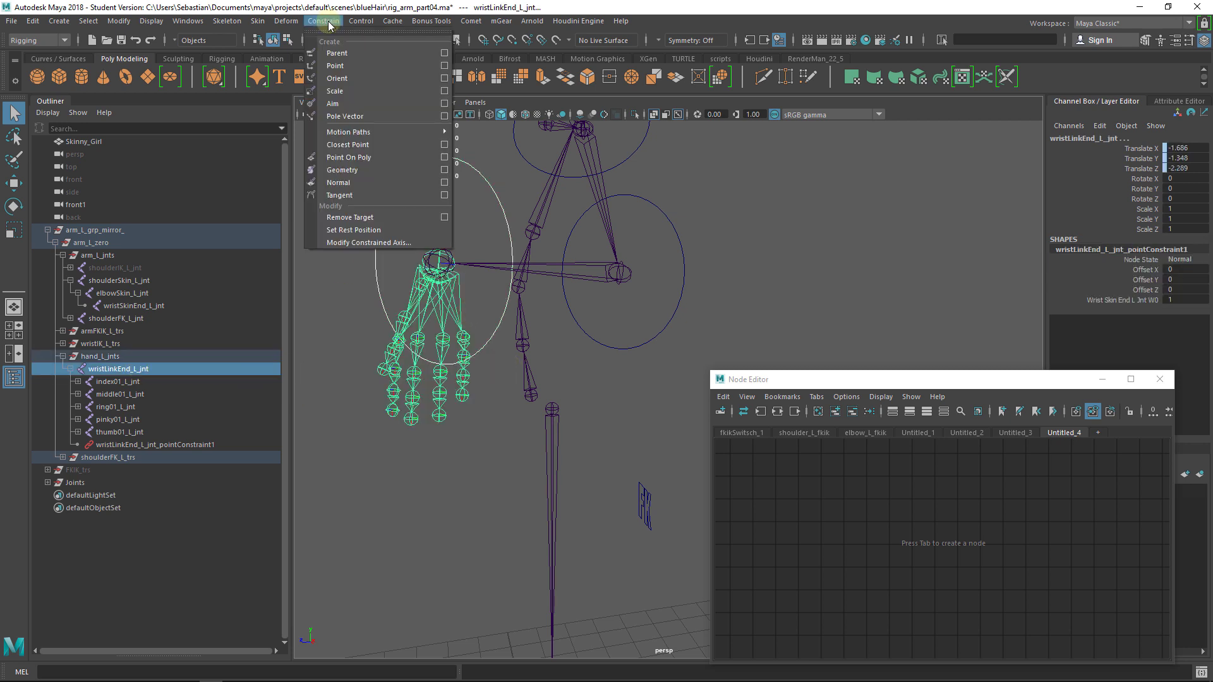
click(444, 79)
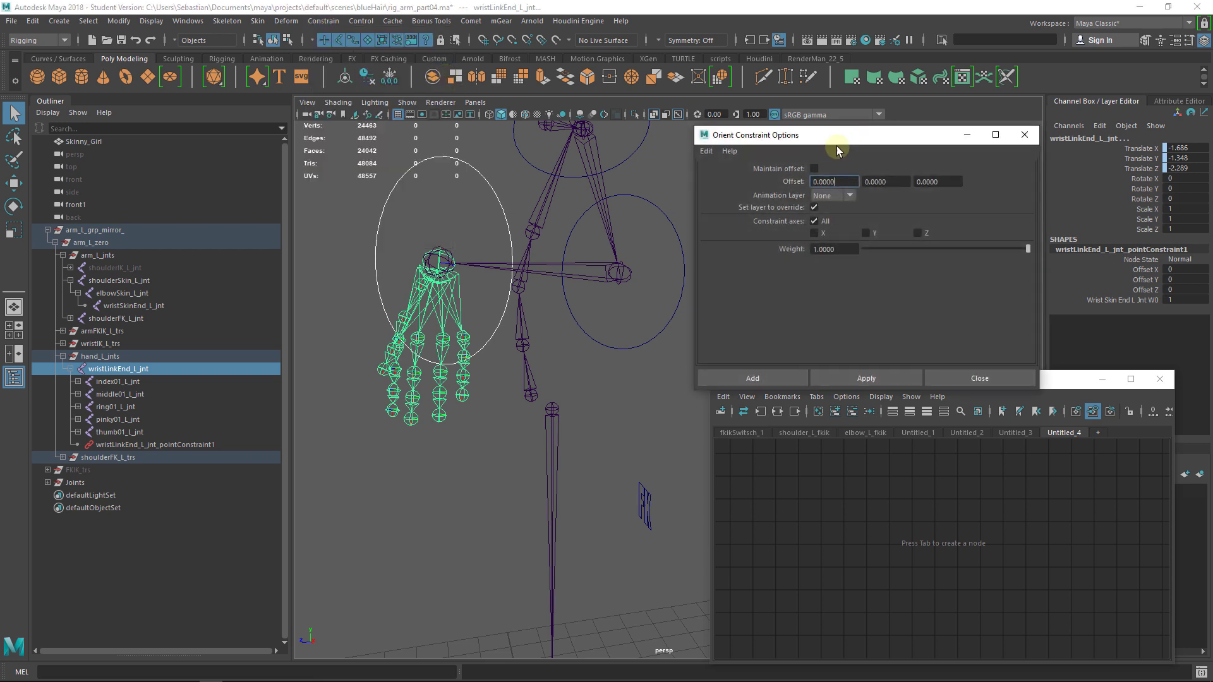
click(904, 378)
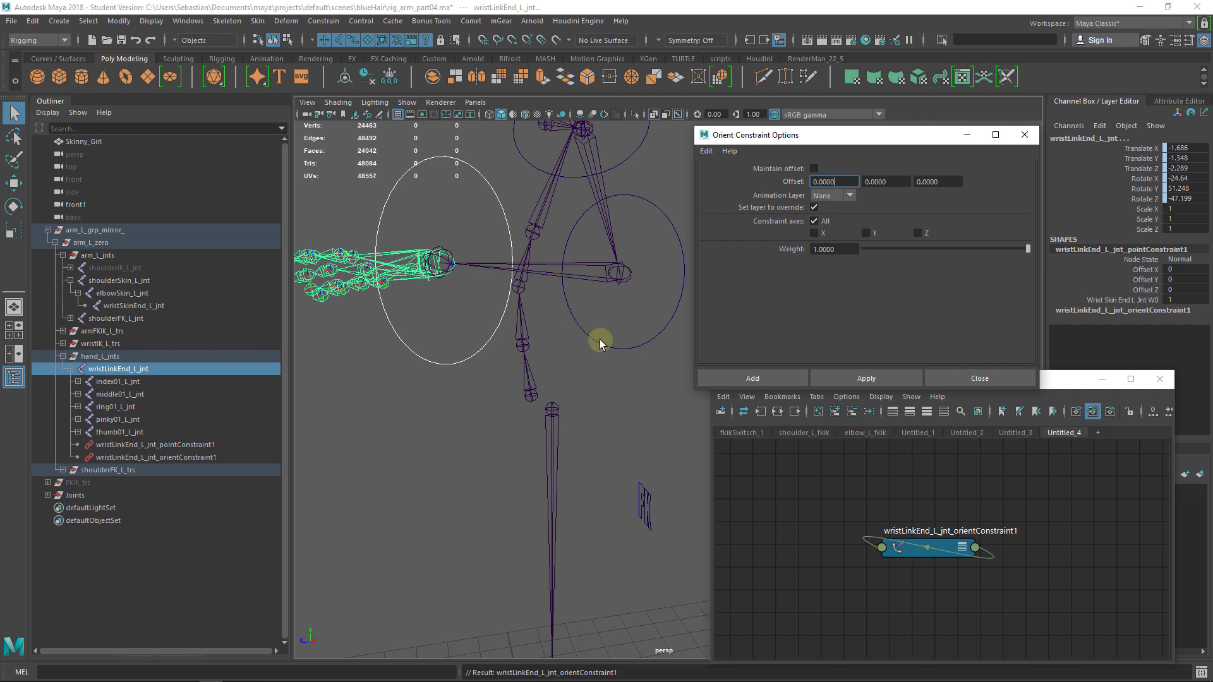
Step: Set the FK IK attribute of armFKIK_L_ctrl to 1
alt+drag(600, 346, 615, 433)
click(624, 469)
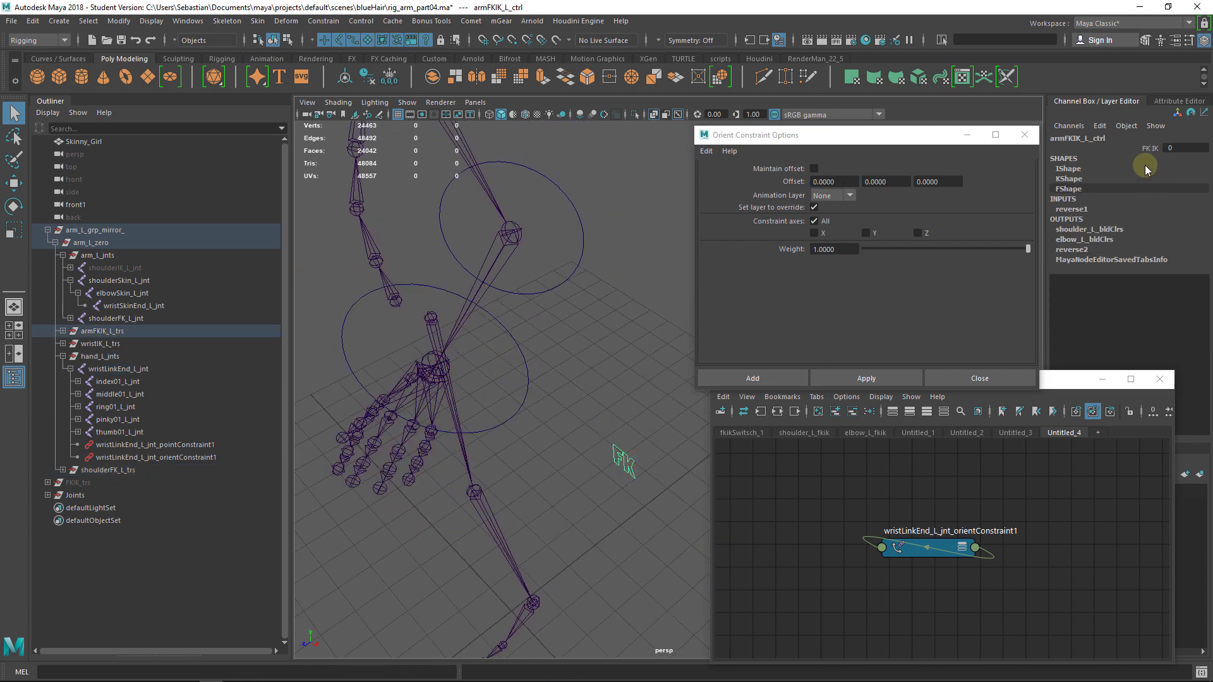
click(1150, 148)
middle_drag(499, 277, 509, 279)
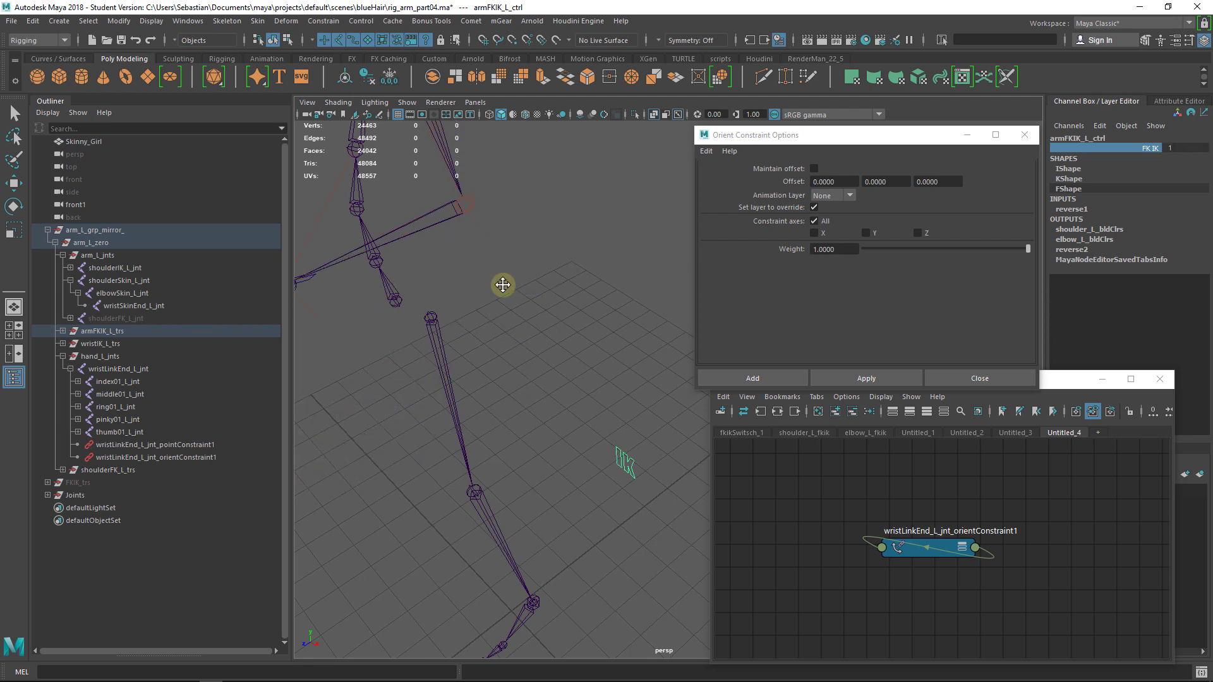
Step: Try rotating wristIK_L_ctrl to check whether the hand follows in IK, and undo the rotation
alt+drag(501, 282, 598, 305)
click(472, 313)
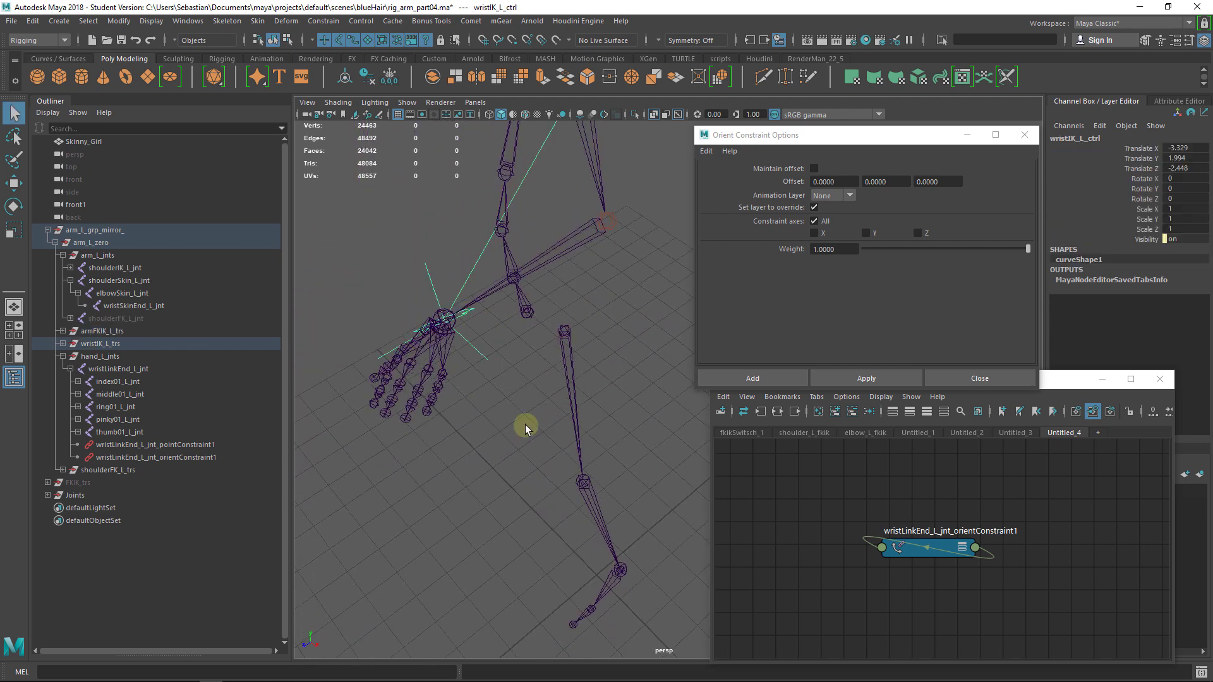
alt+drag(460, 344, 517, 354)
key(w)
key(e)
key(ctrl+z)
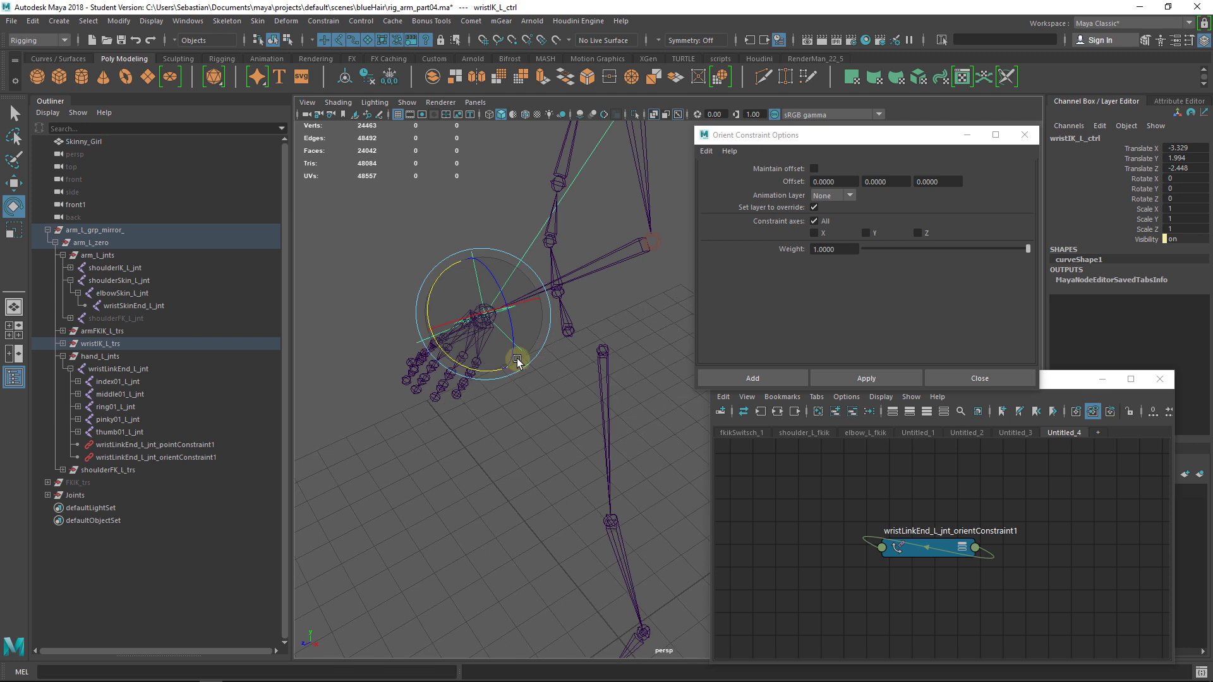
Step: Orient constrain wristLinkEnd_L_jnt to wristIK_L_ctrl as a second target, using the same options without offset
key(q)
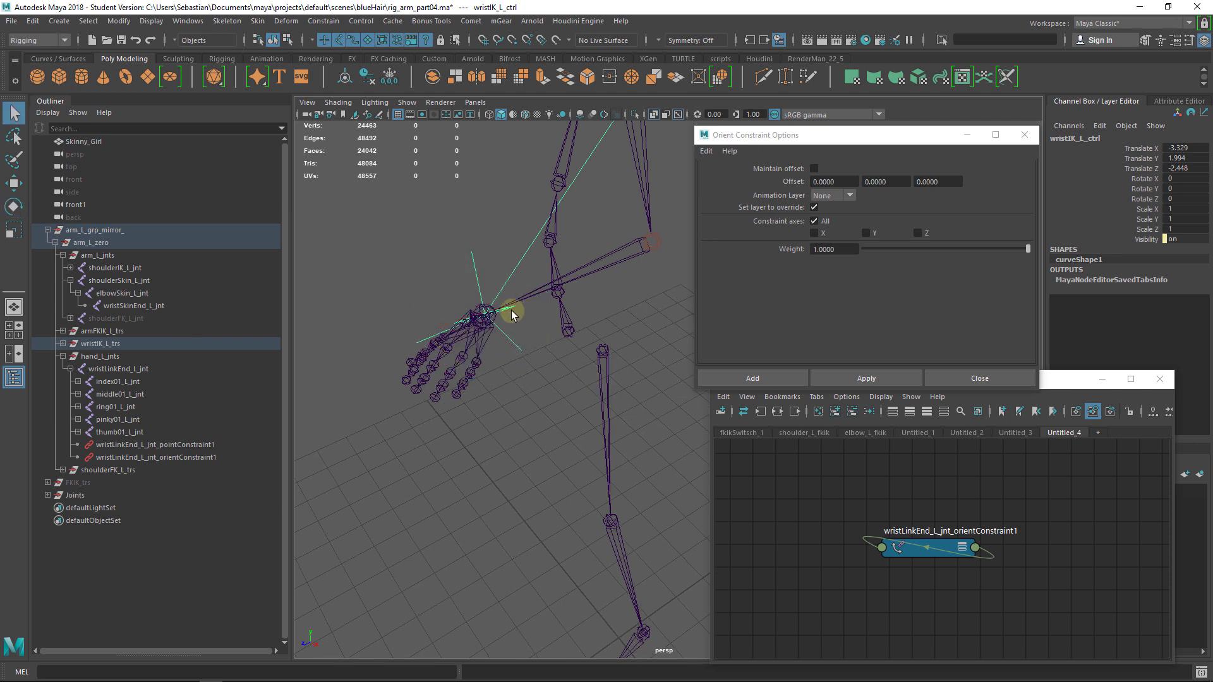
click(151, 370)
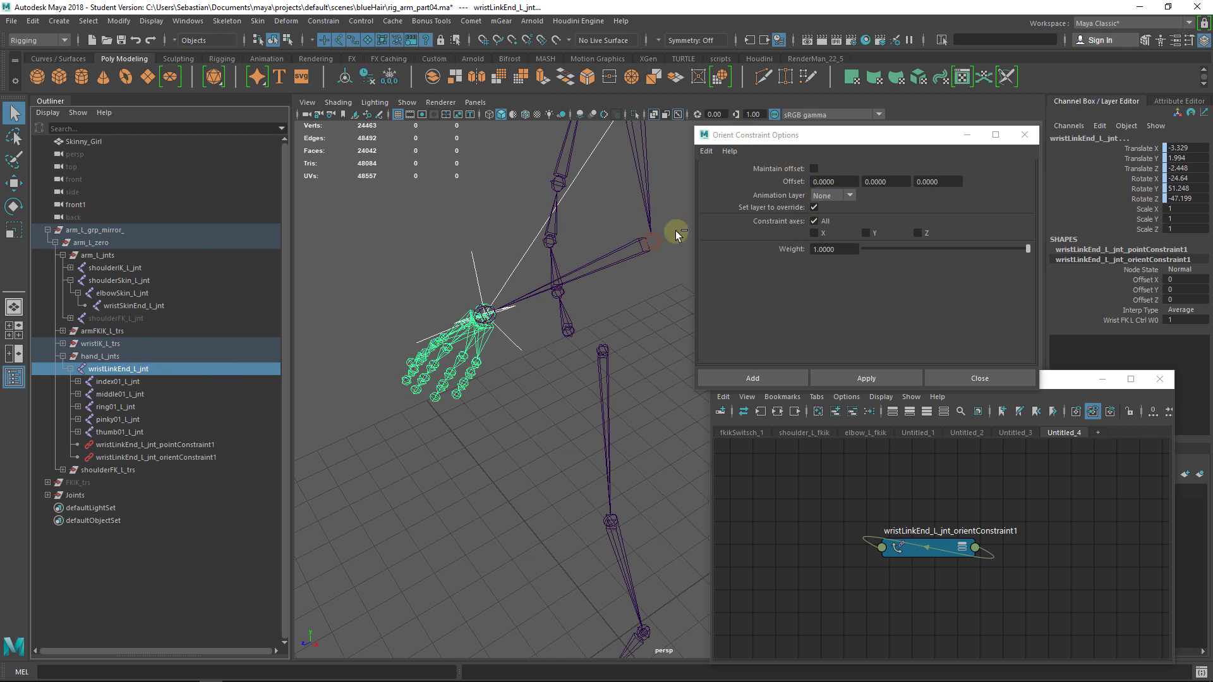
alt+drag(613, 297, 566, 343)
click(888, 380)
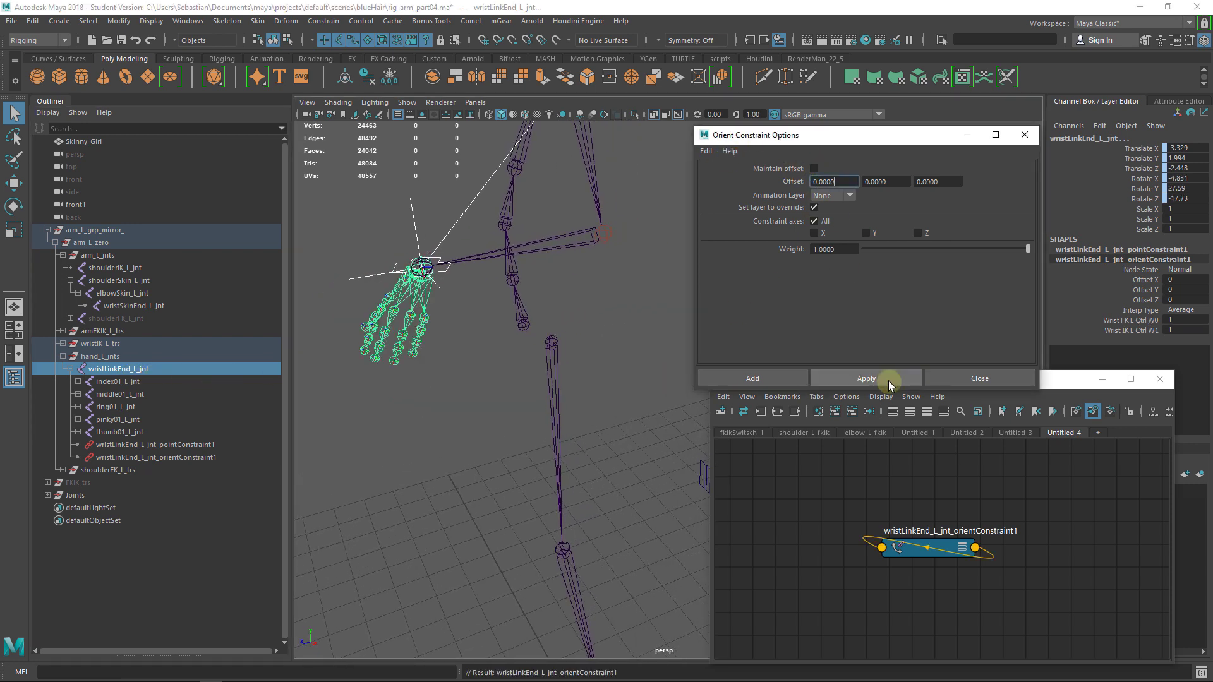
Step: Test the hand by rotating wristIK_L_ctrl to about -70.1, 117.7, -54.2 degrees, undoing the last trial rotation
click(453, 300)
click(445, 272)
key(e)
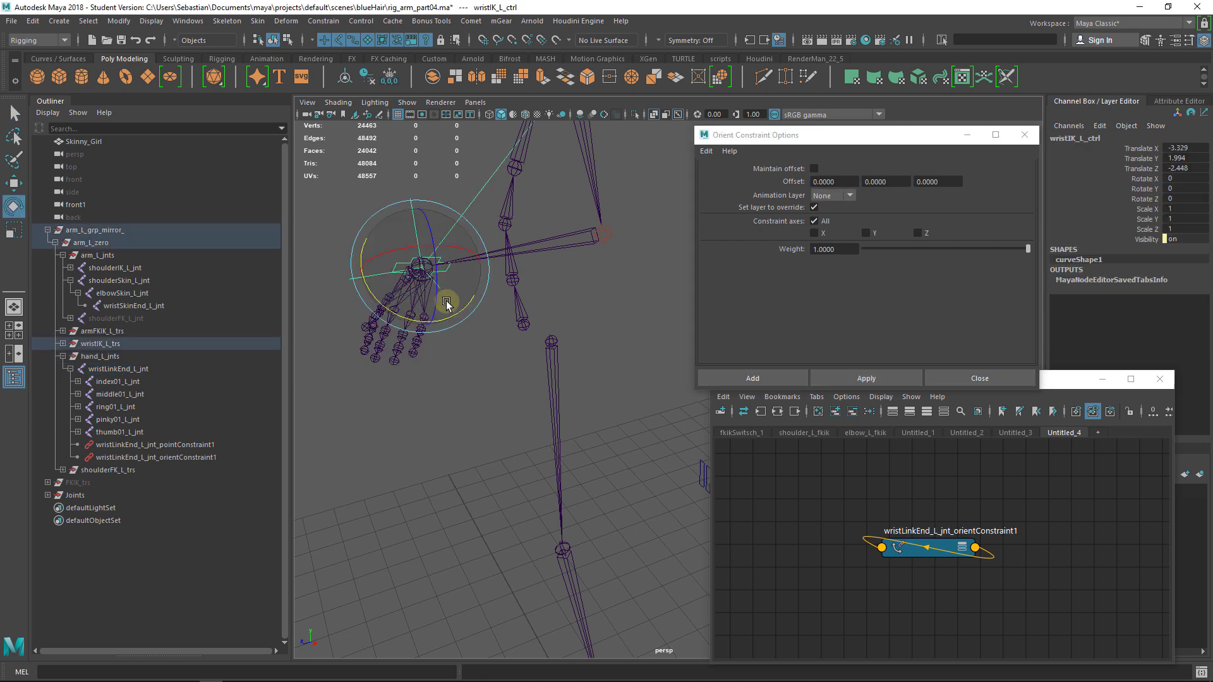
alt+drag(458, 318, 467, 351)
alt+drag(476, 414, 461, 394)
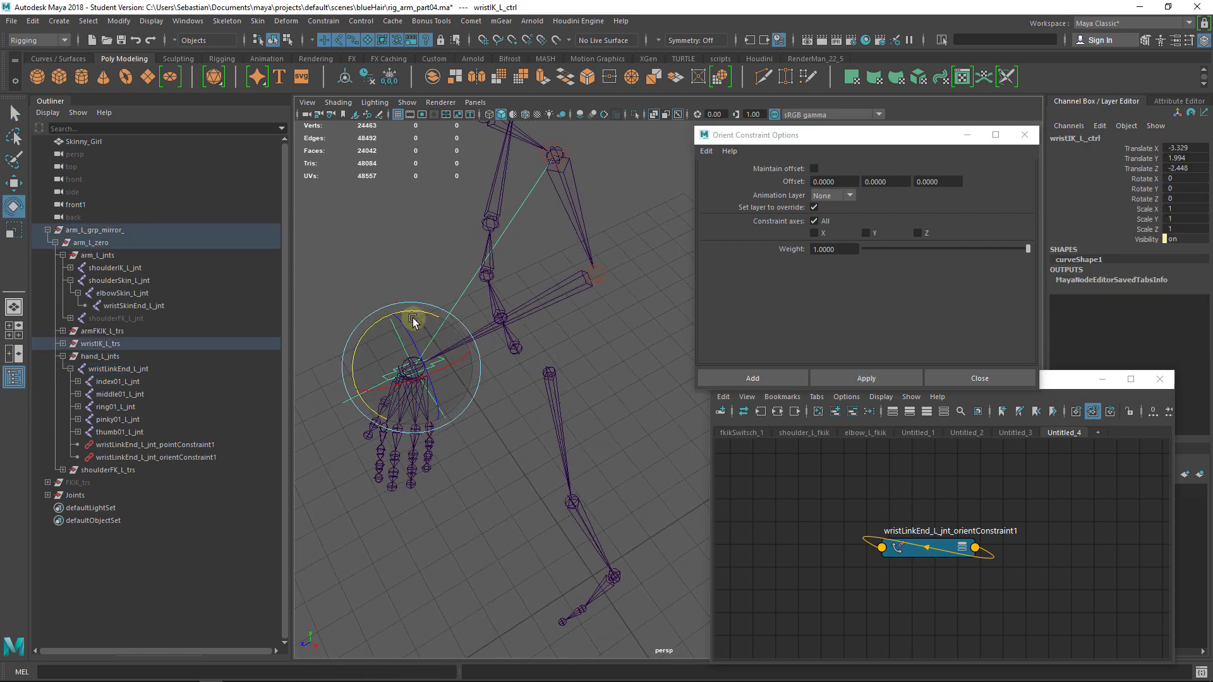
drag(419, 312, 549, 270)
alt+middle_drag(640, 211, 548, 247)
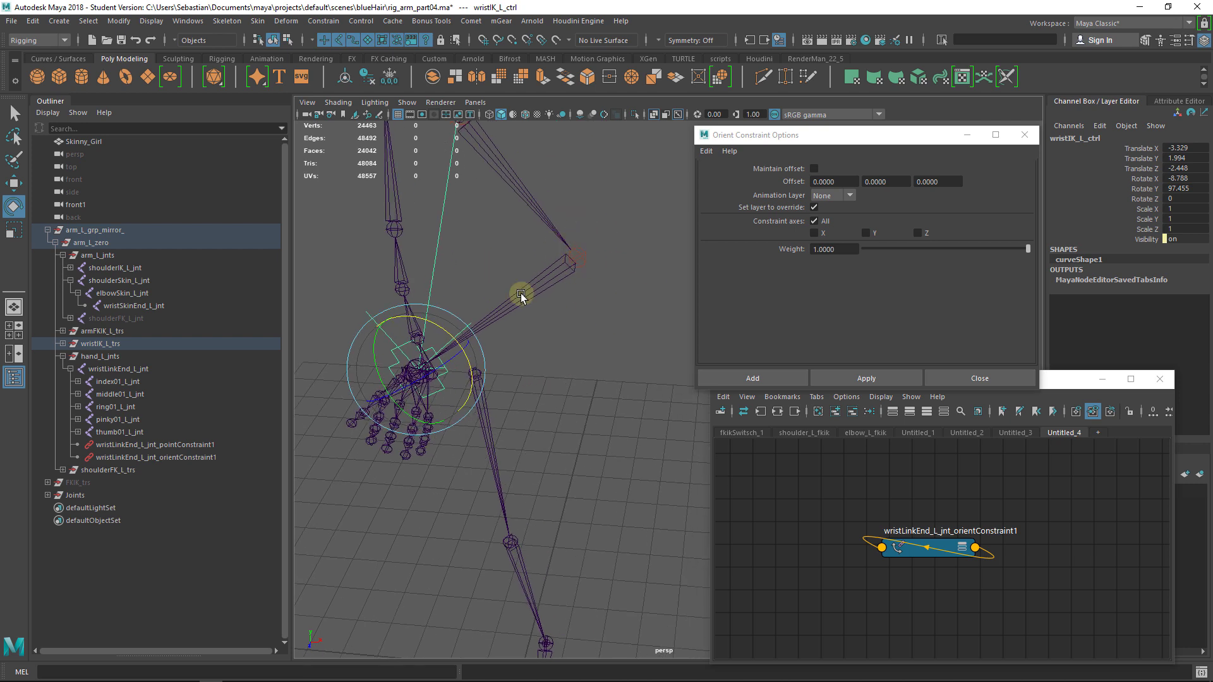
drag(430, 332, 563, 276)
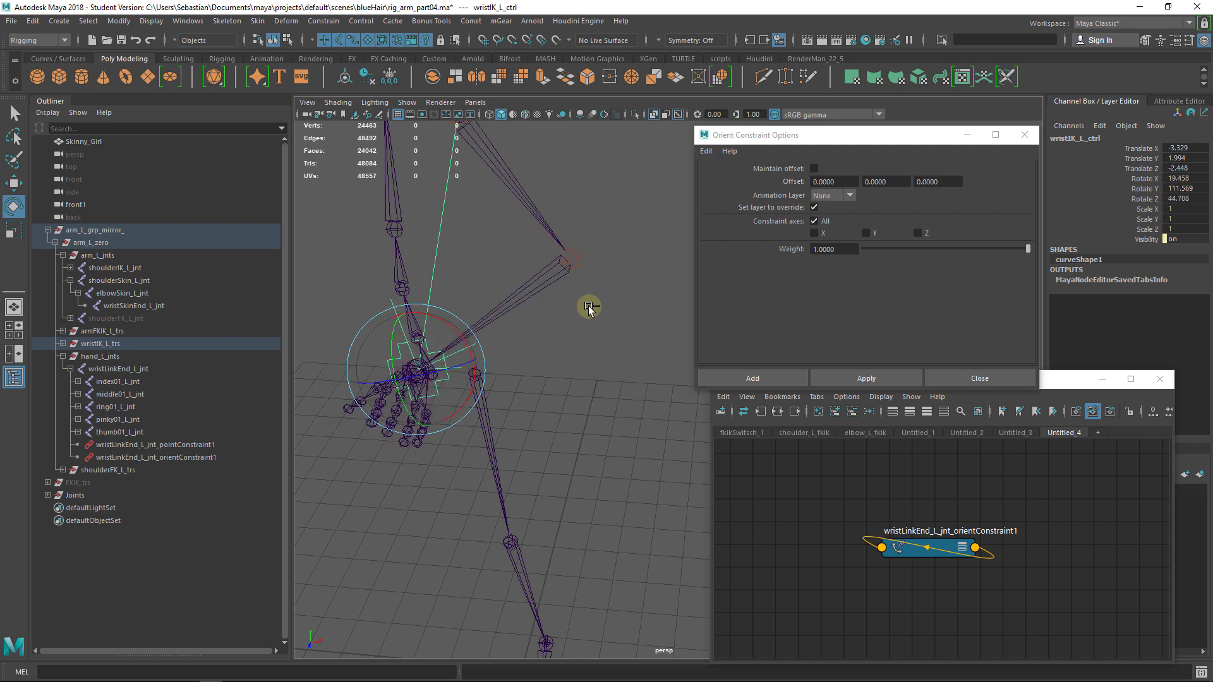
key(ctrl+z)
scroll(566, 316, down, 2)
alt+drag(573, 354, 514, 301)
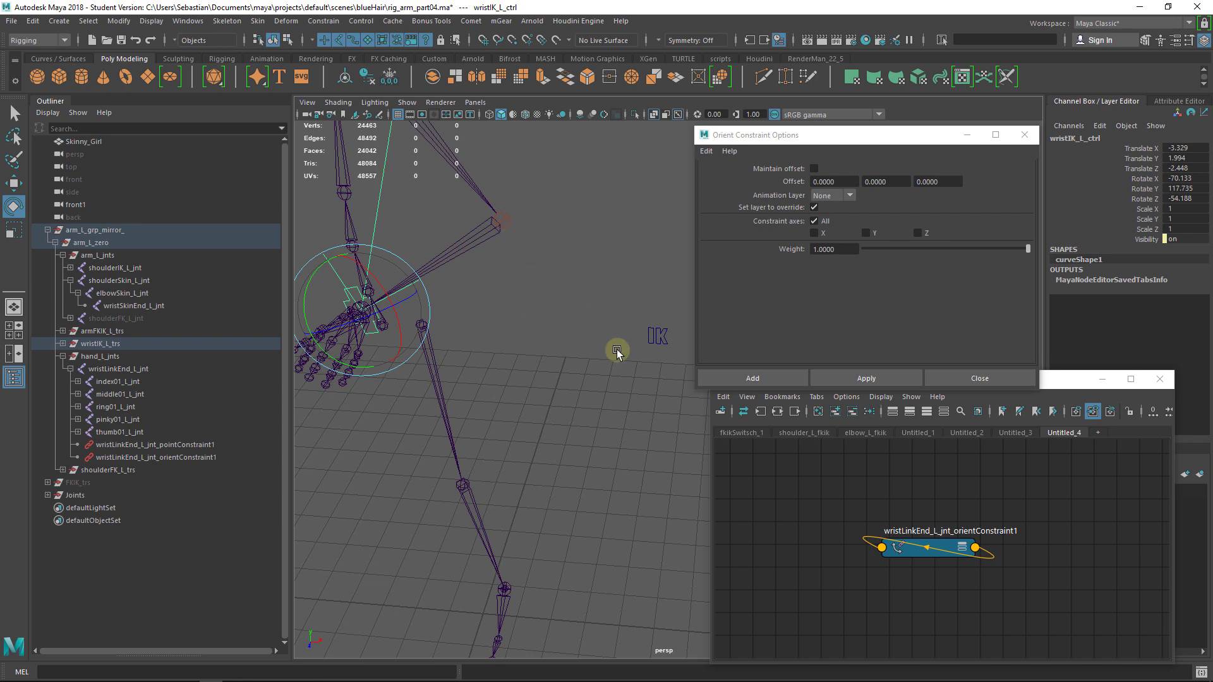
alt+drag(617, 347, 544, 372)
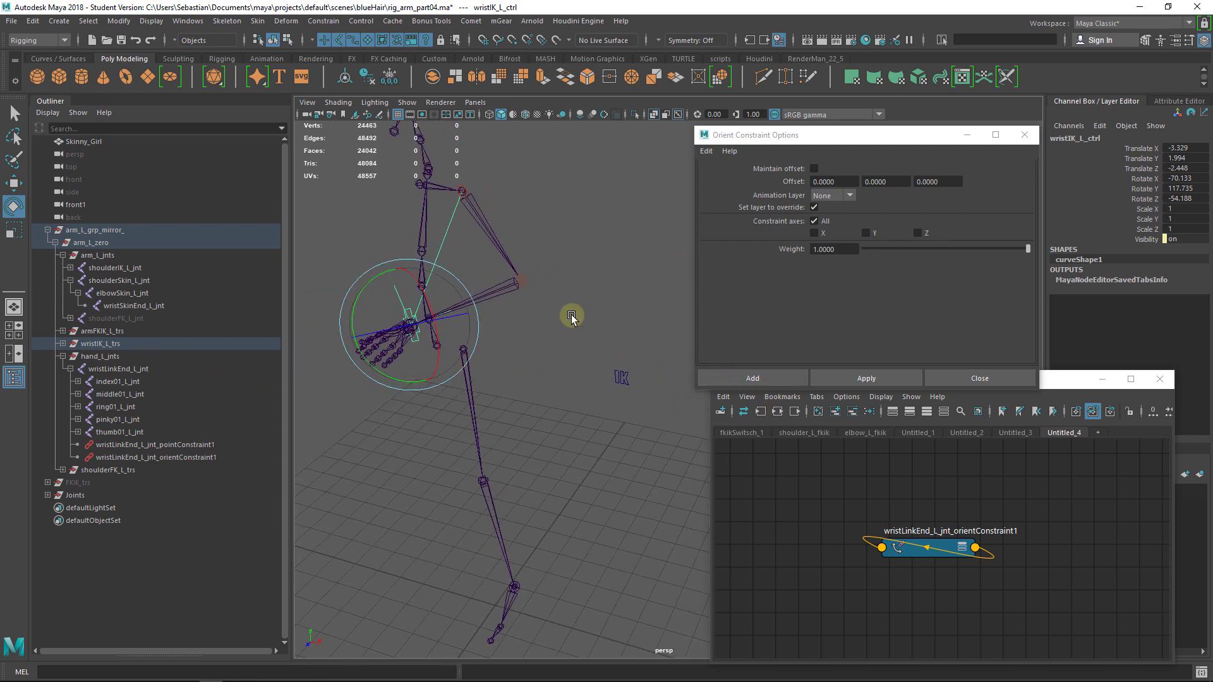
Step: Set all translate and rotate values of wristIK_L_ctrl to 0
key(q)
click(415, 343)
click(417, 339)
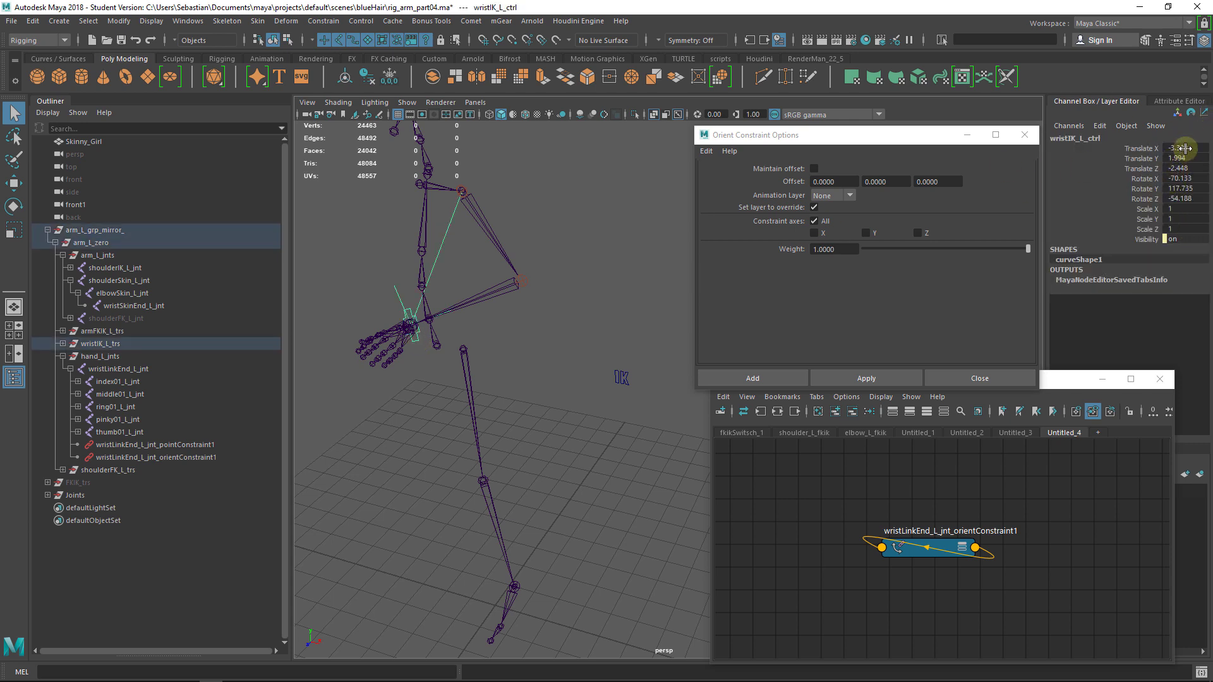
drag(1186, 148, 1186, 199)
text(0)
key(Return)
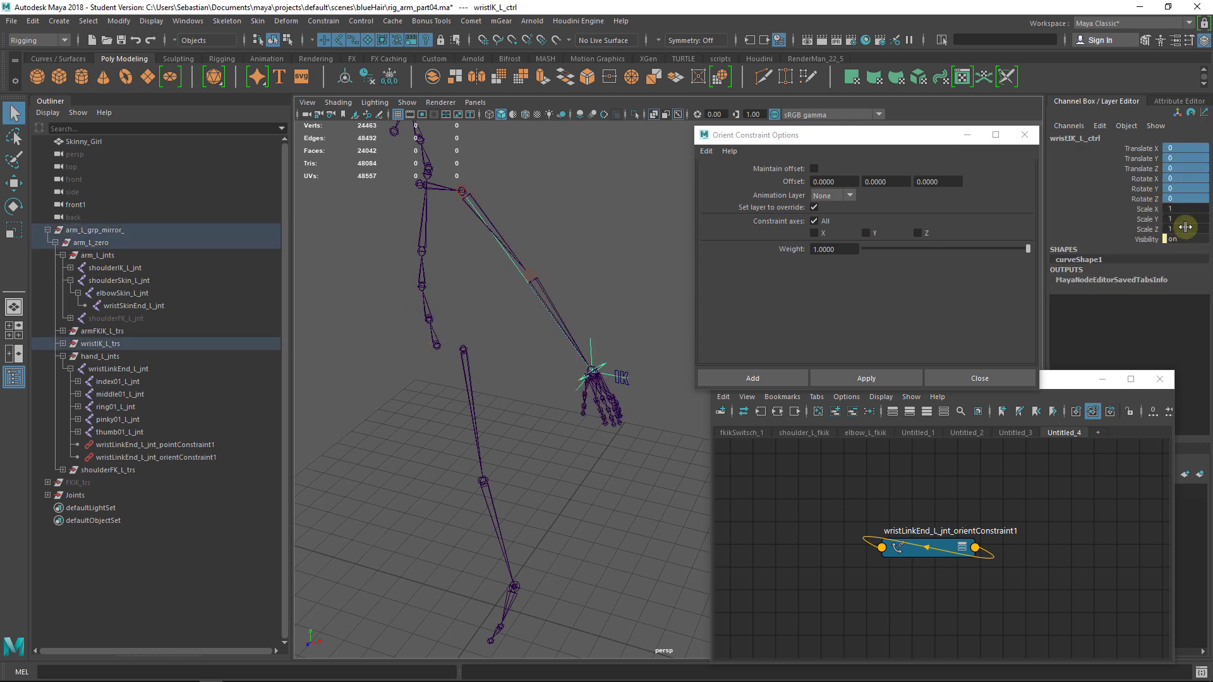
Step: Switch the arm to FK by setting the FK IK attribute of armFKIK_L_ctrl to 0
click(624, 387)
click(622, 382)
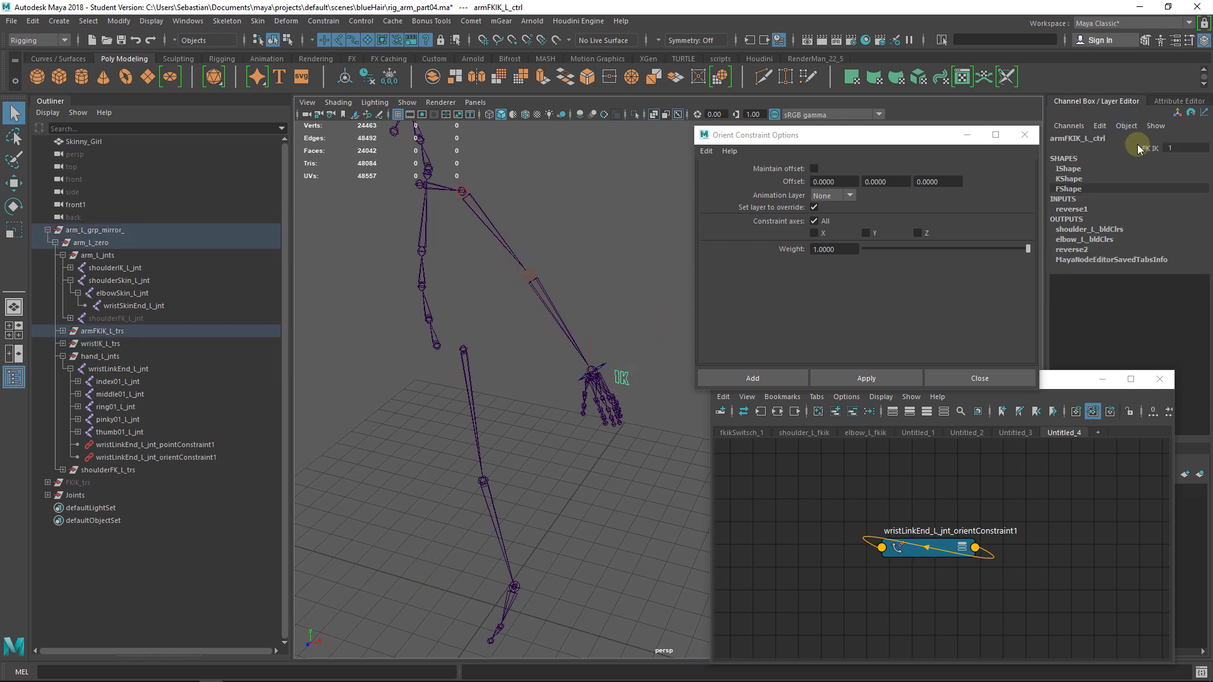
click(1138, 147)
drag(938, 134, 946, 181)
middle_drag(923, 150, 897, 160)
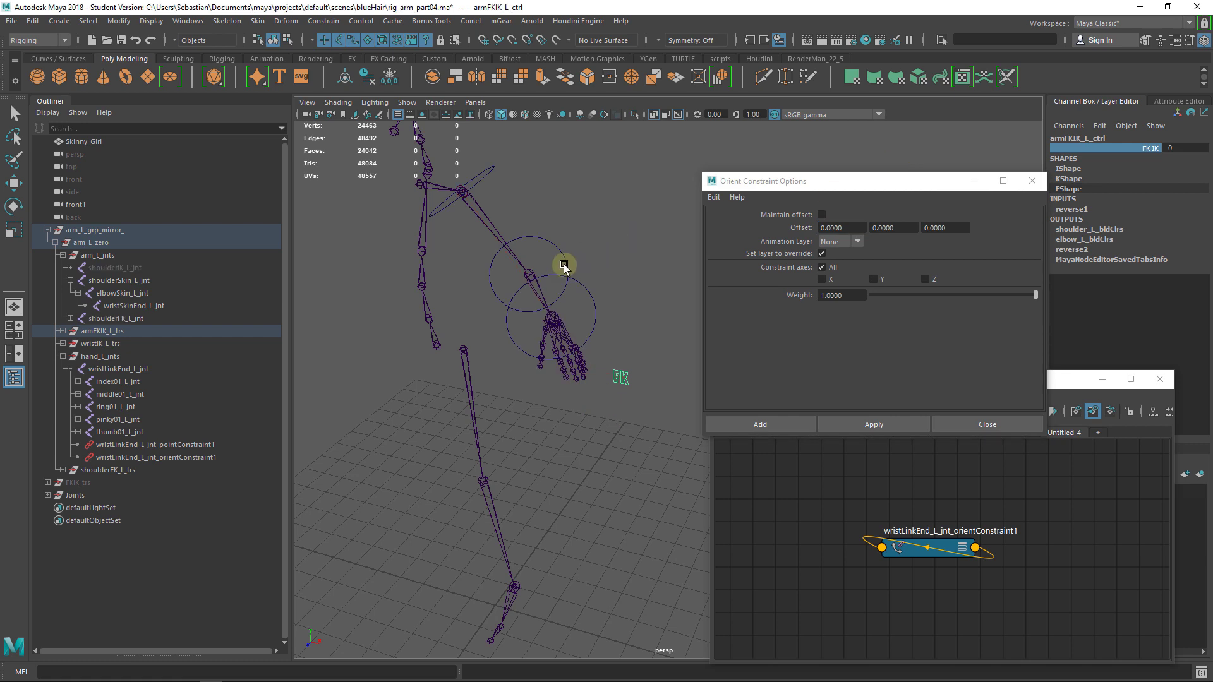
Step: Reset the elbowFK_L_ctrl pose by setting its rotate values to 0, and clear the selection
click(563, 247)
drag(1189, 158, 1186, 199)
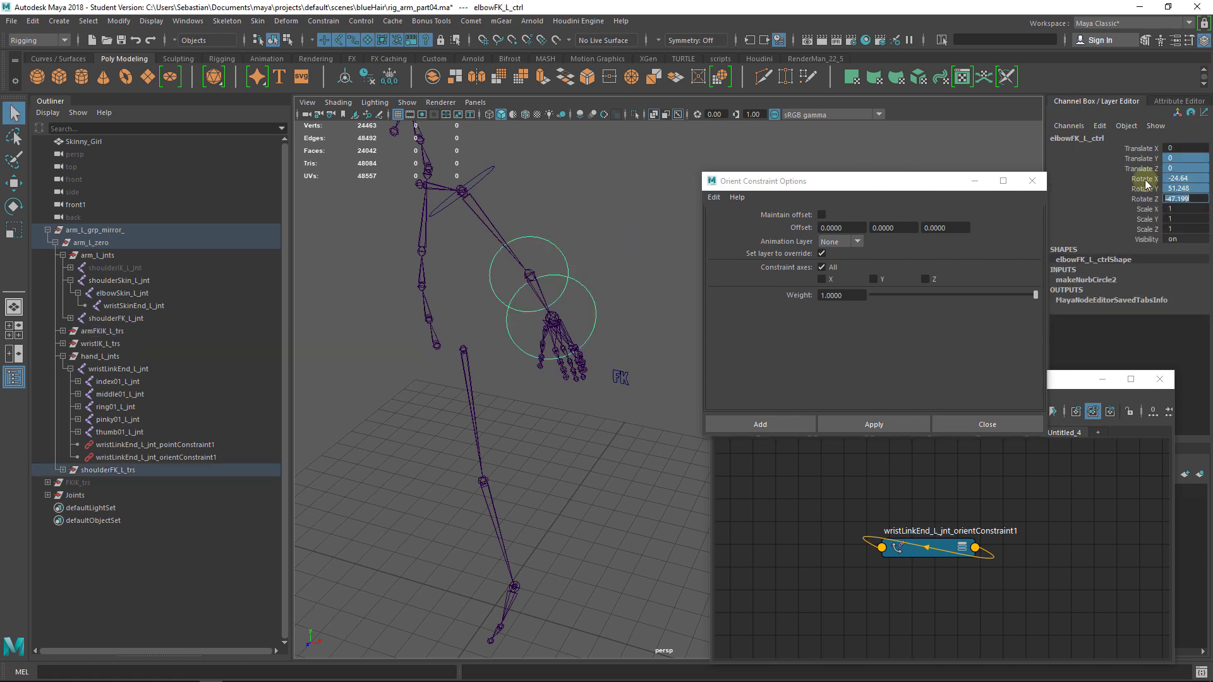
text(0)
key(Return)
alt+drag(567, 343, 558, 376)
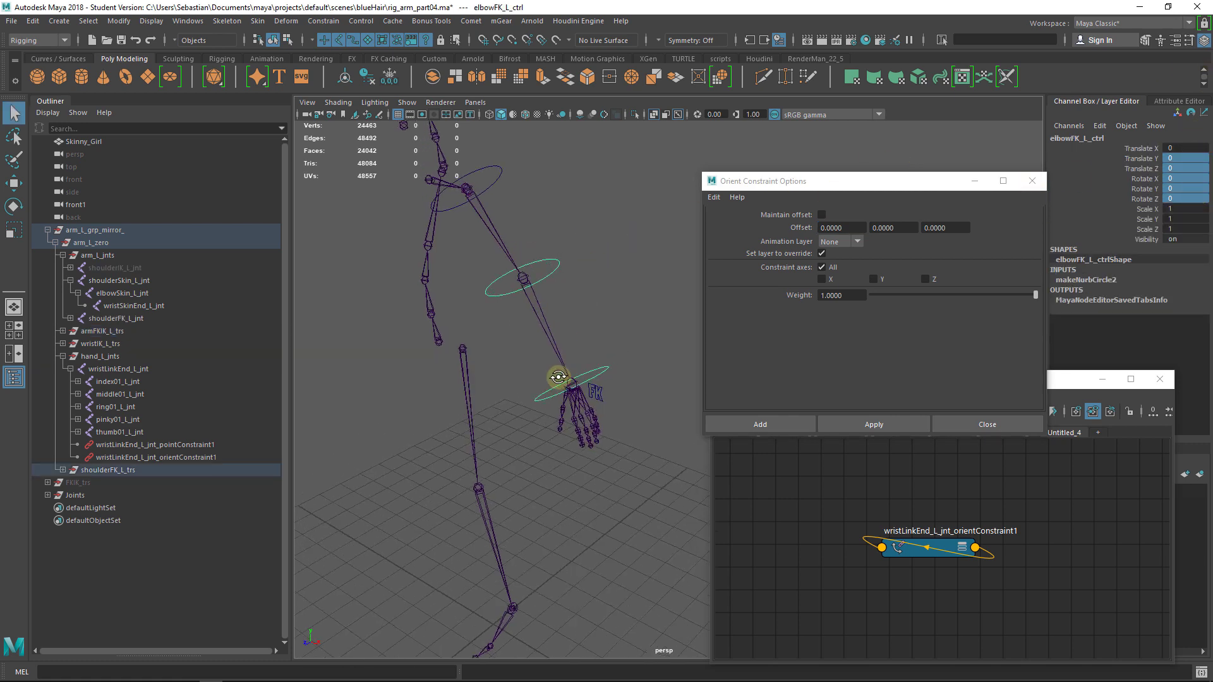
alt+right_drag(558, 377, 611, 447)
click(561, 357)
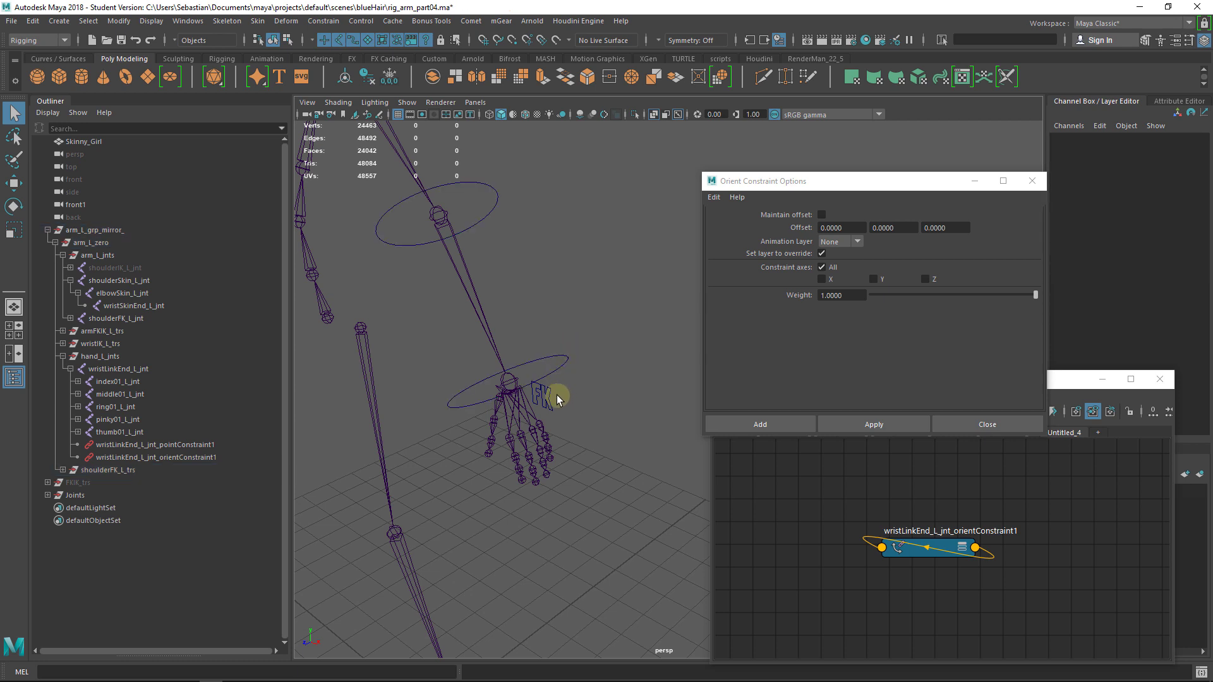
Step: Switch the arm to IK by setting the FK IK attribute of armFKIK_L_ctrl to 1
alt+drag(549, 408, 573, 387)
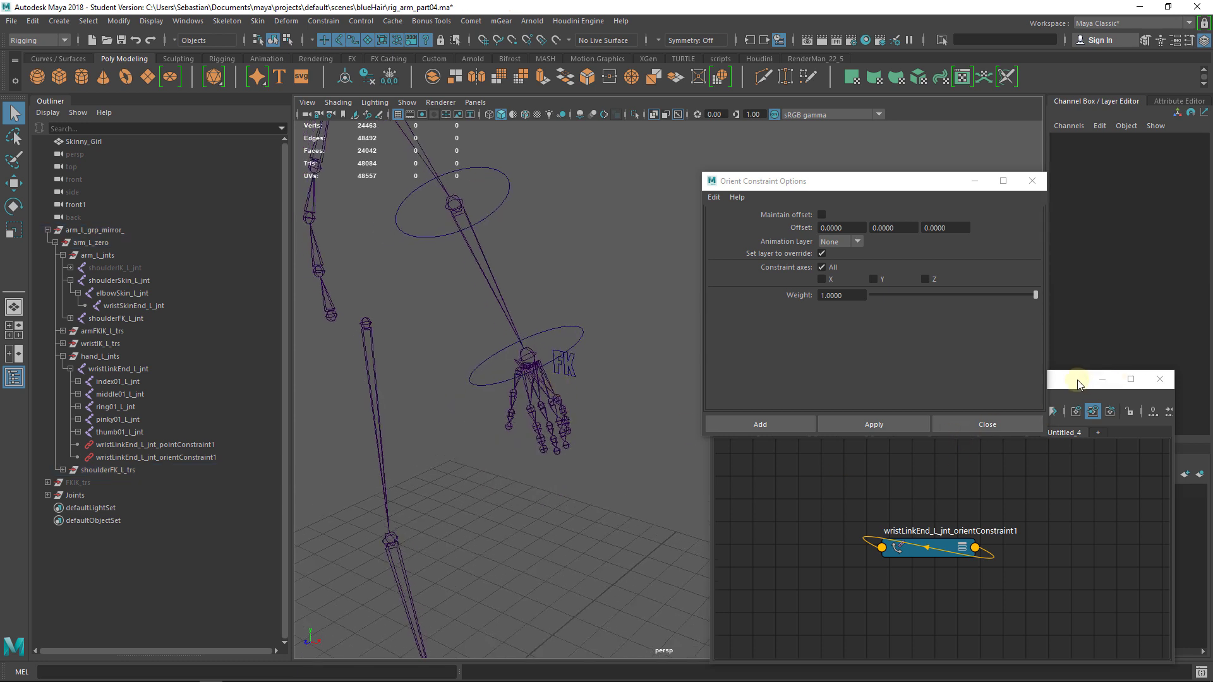
drag(1078, 384, 1038, 374)
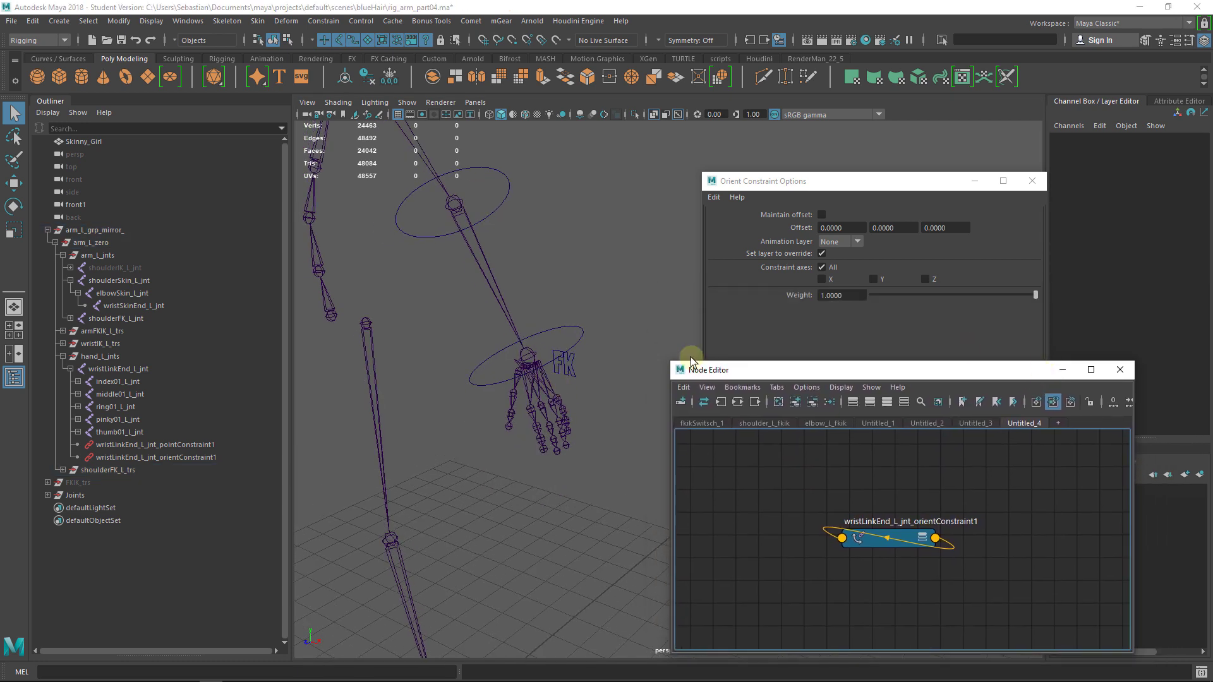
click(568, 366)
click(555, 350)
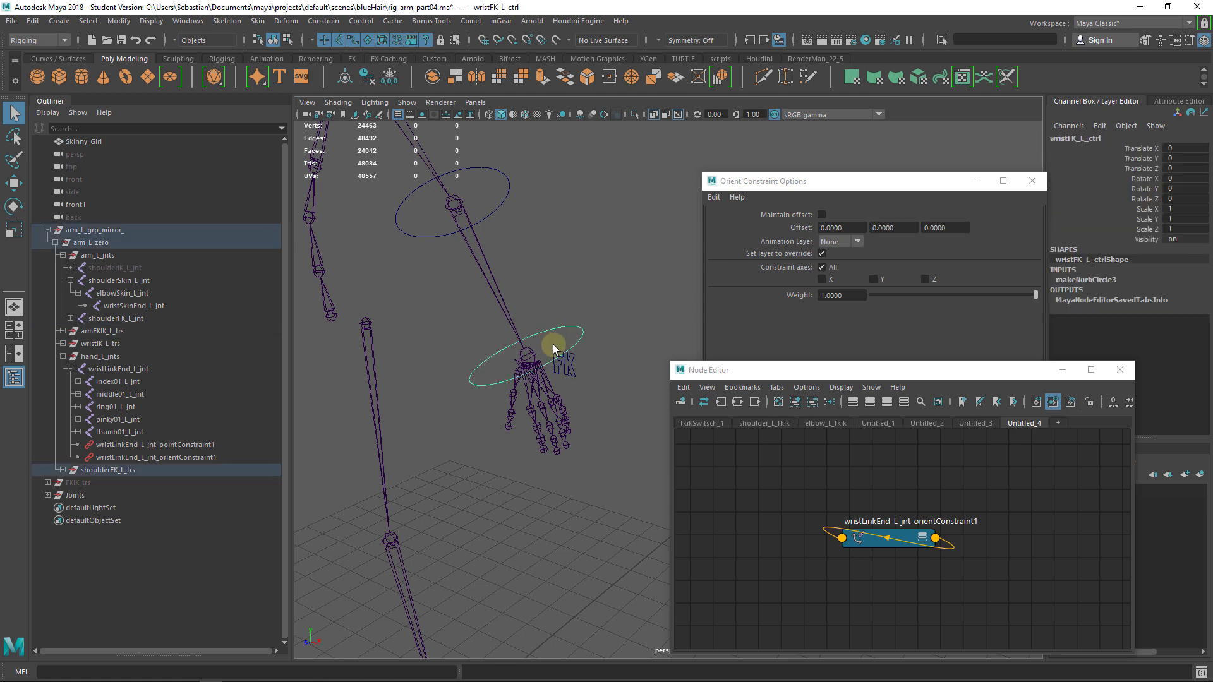
click(565, 364)
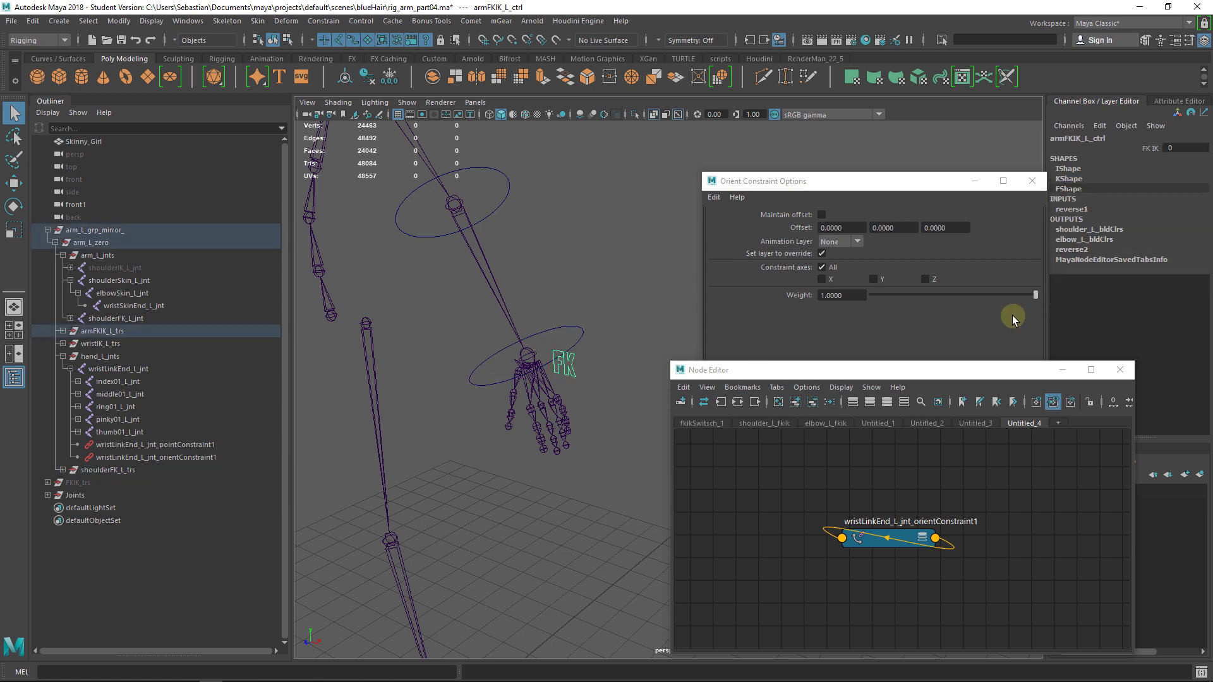
click(1173, 147)
text(1)
key(Return)
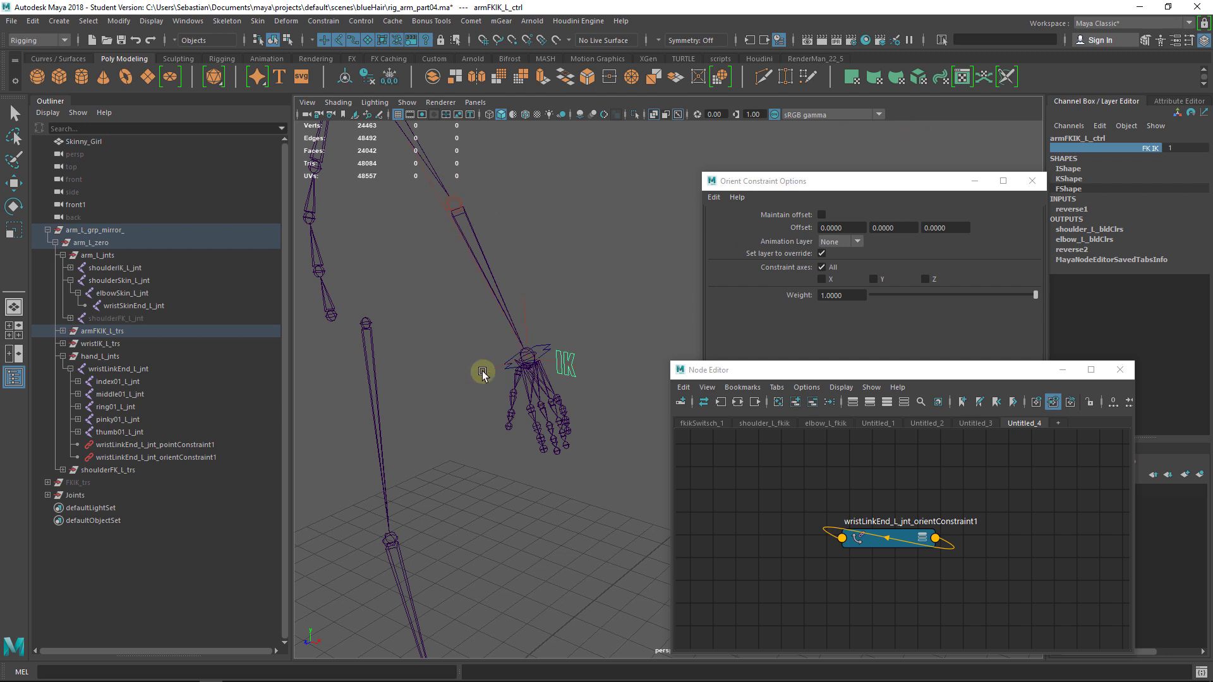
Step: Test the blend between modes by scrubbing the FK IK attribute of armFKIK_L_ctrl, ending at 0
click(556, 344)
click(580, 342)
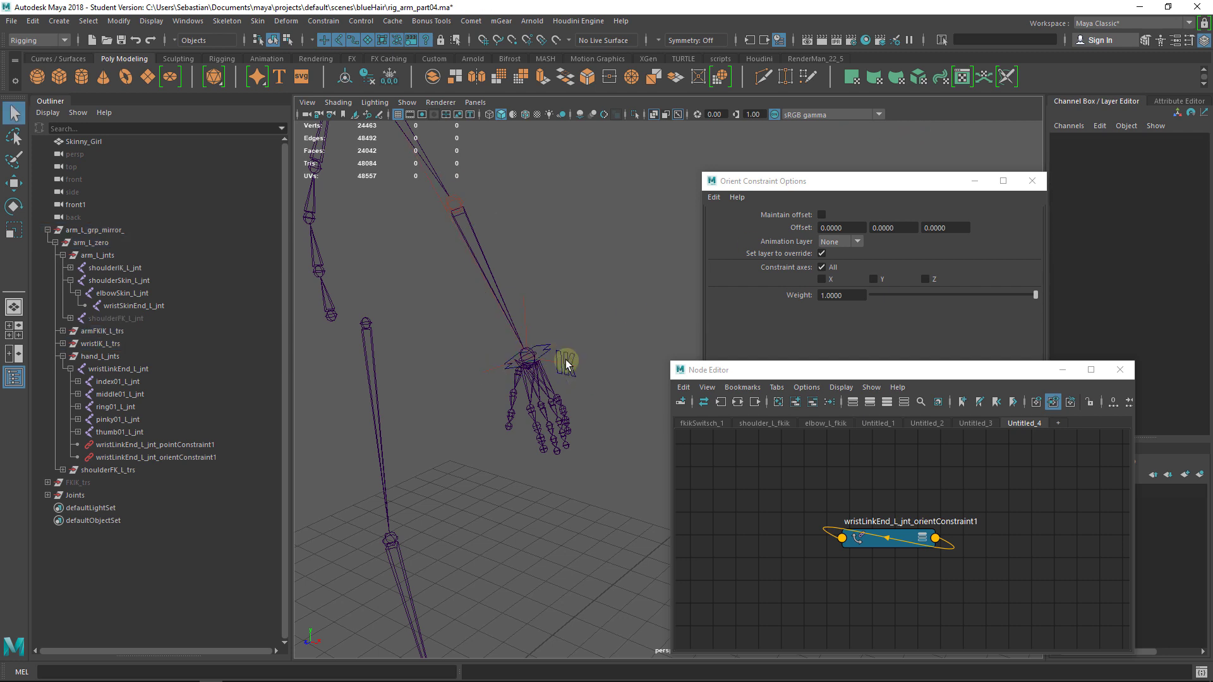
click(564, 350)
click(1131, 148)
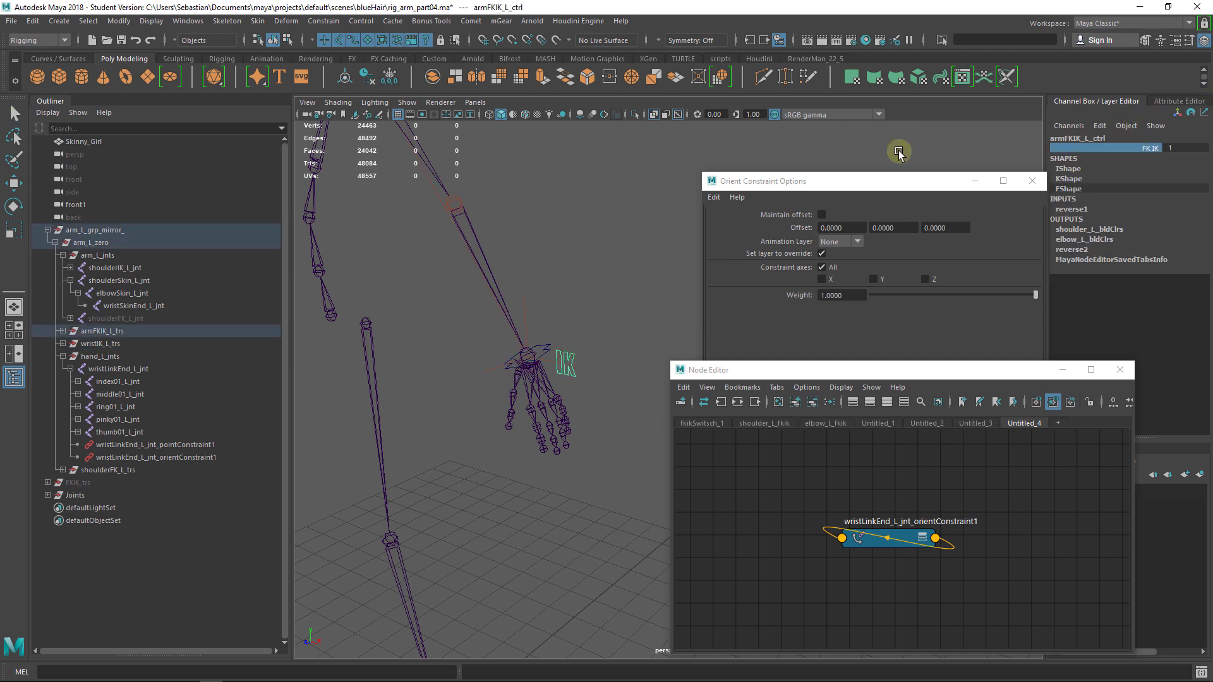
middle_drag(810, 143, 830, 163)
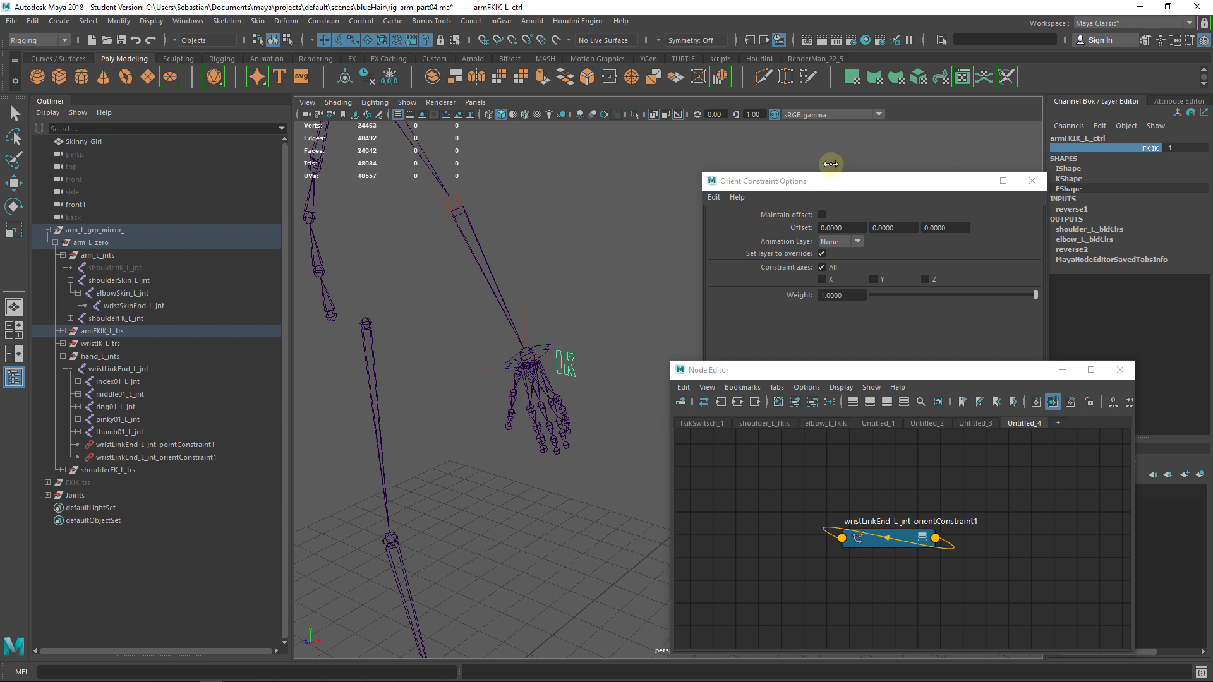
middle_drag(732, 153, 724, 202)
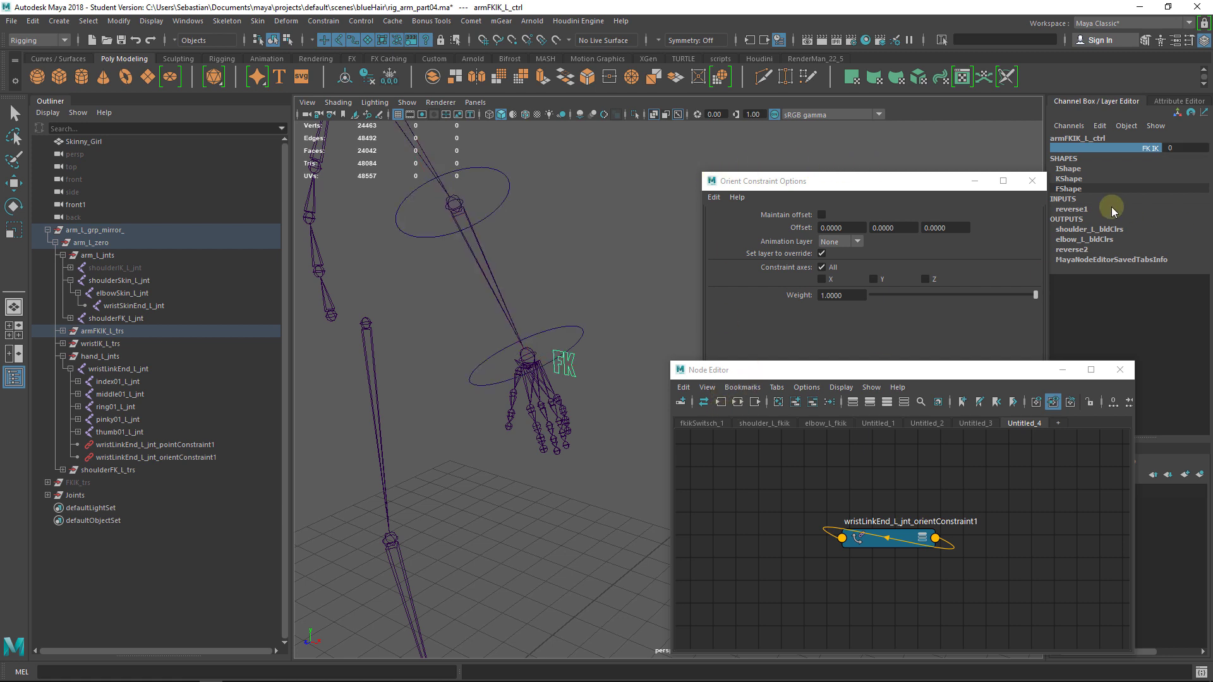
Step: Close the Orient Constraint Options, enlarge the Node Editor and move the wristLinkEnd_L_jnt_orientConstraint1 node aside
click(1032, 181)
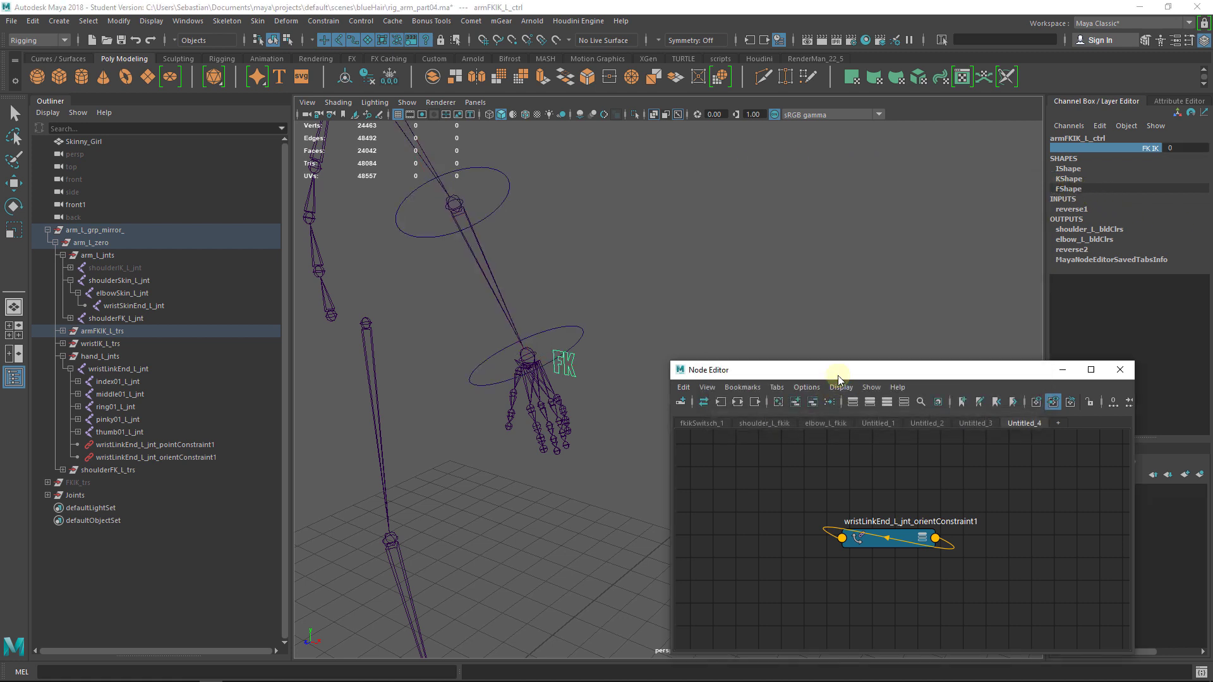
drag(837, 374, 835, 270)
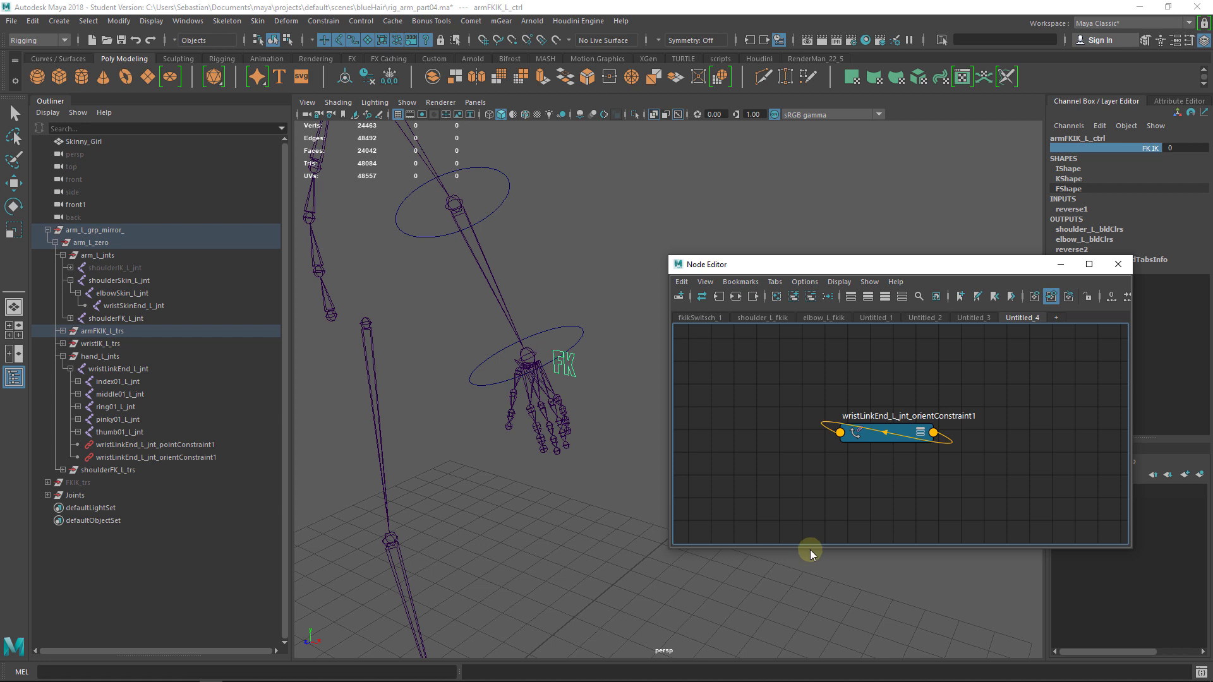
drag(810, 548, 822, 628)
drag(881, 431, 932, 460)
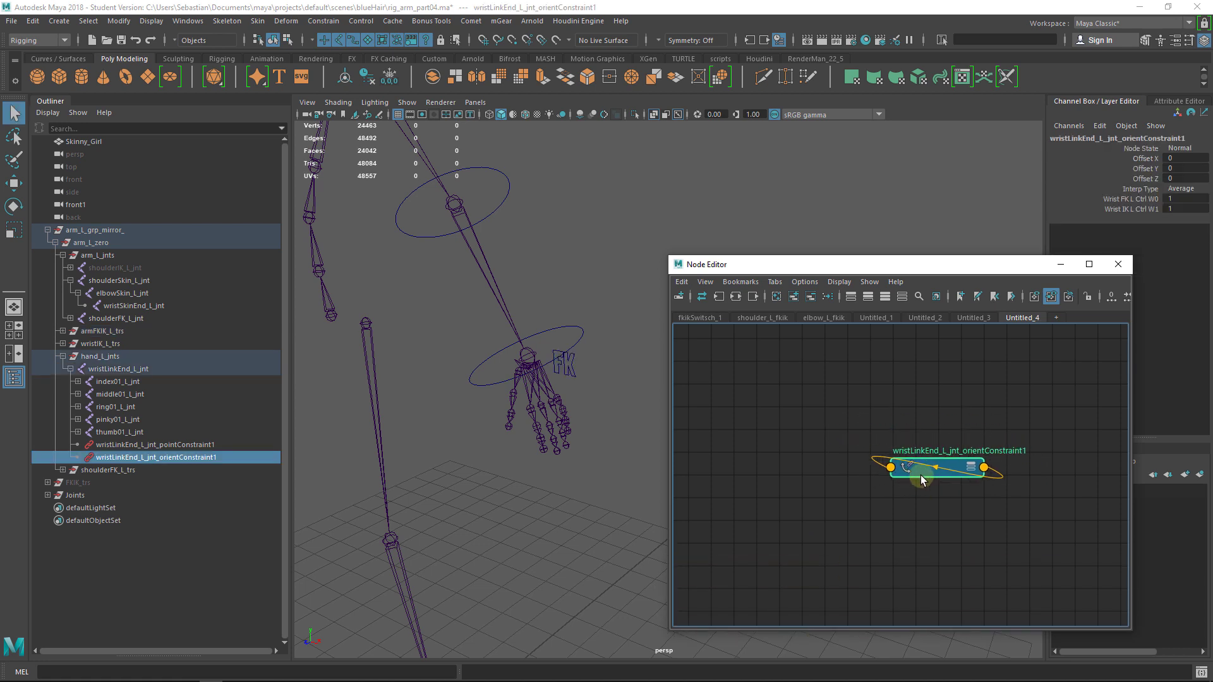
click(142, 456)
Step: Add armFKIK_L_ctrl to the Node Editor graph and remove its IShape, FShape and KShape nodes from the graph
click(563, 370)
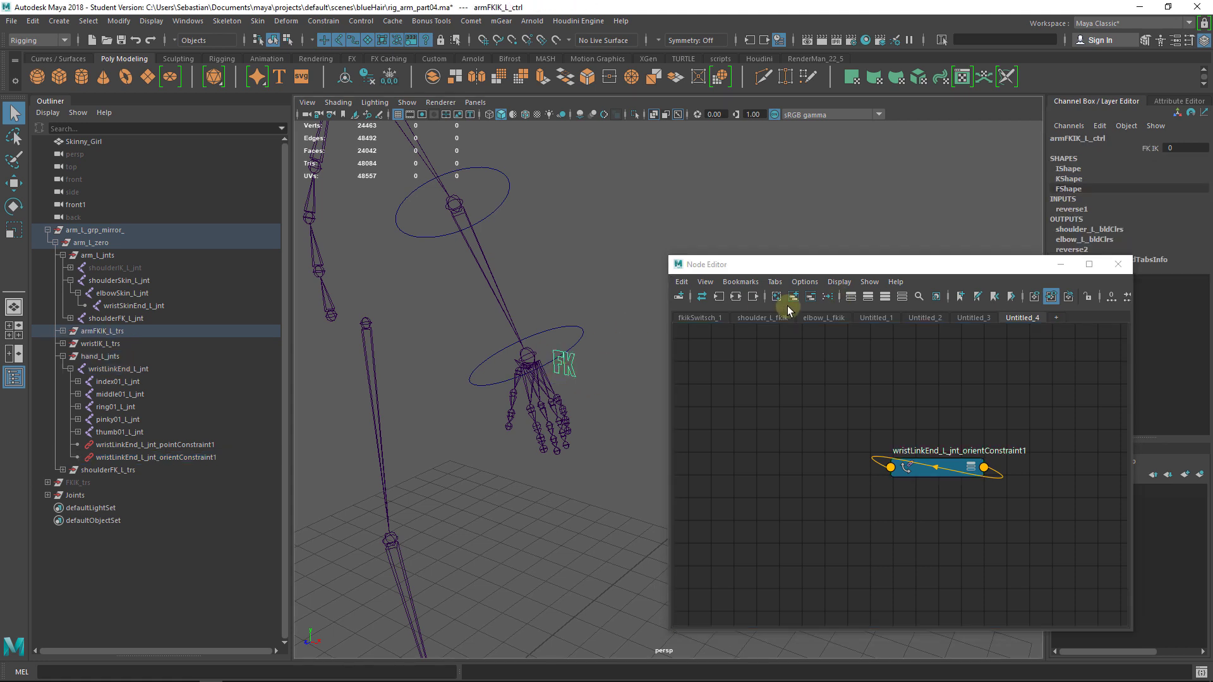
drag(669, 255, 627, 161)
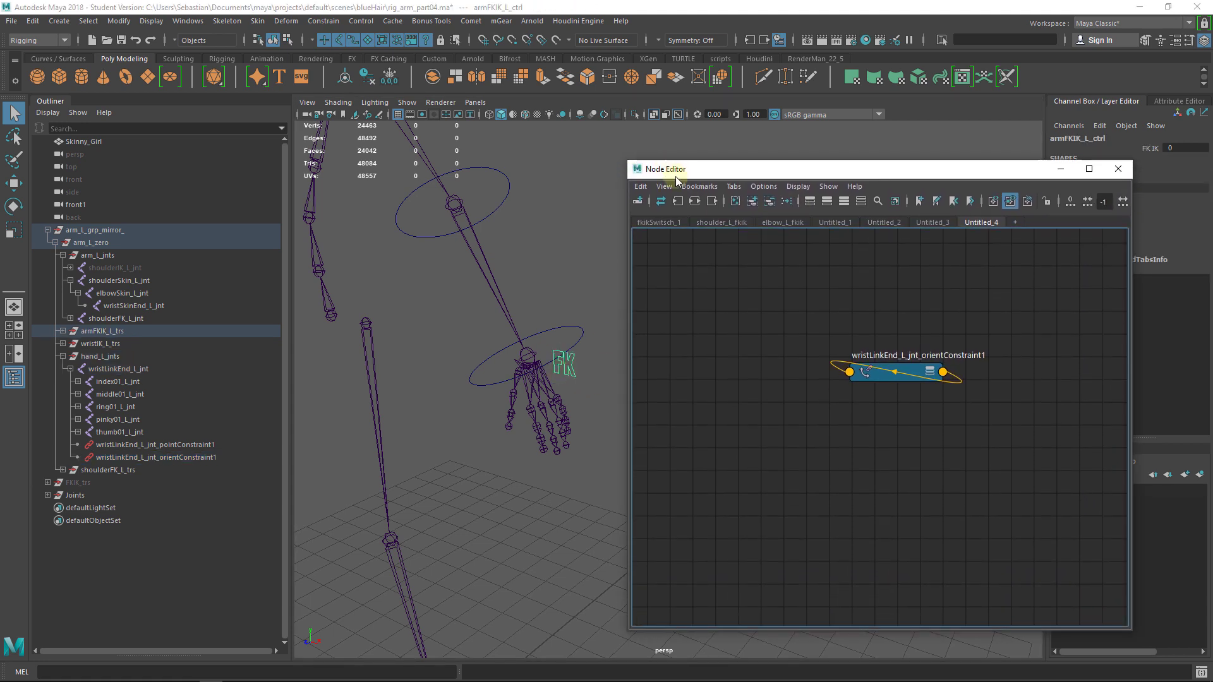
click(753, 201)
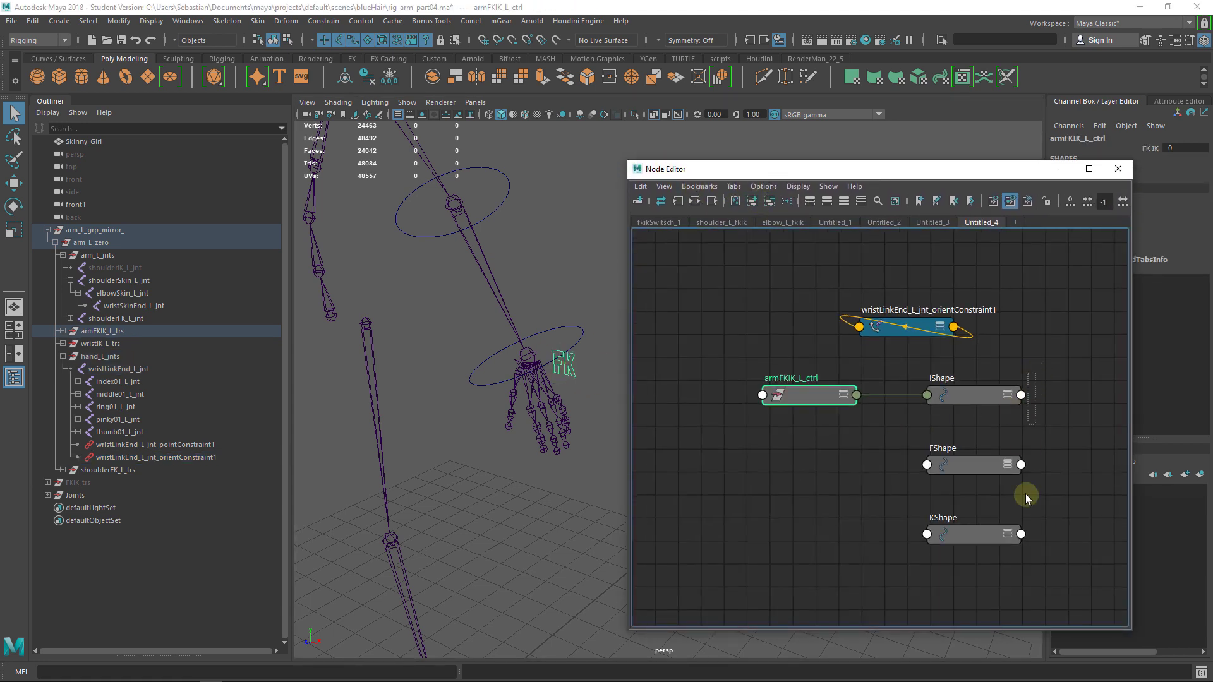
click(771, 203)
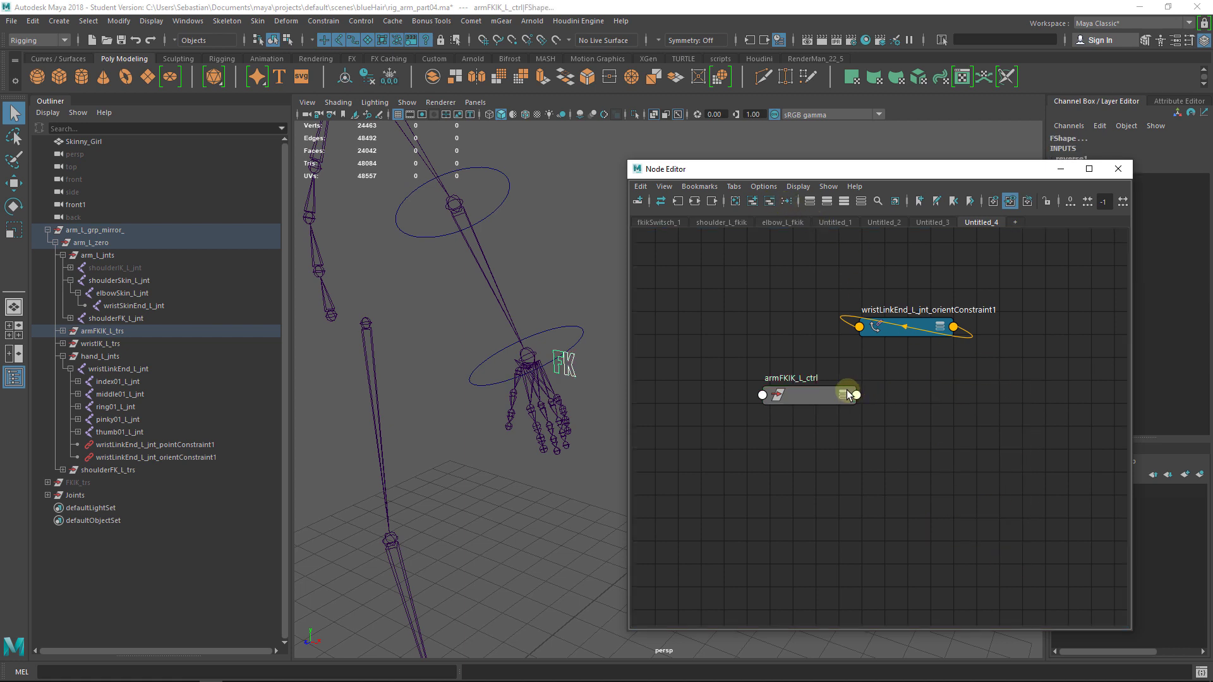
Step: Expand the armFKIK_L_ctrl node to show its attributes and arrange it above the orient constraint node
drag(810, 389, 755, 235)
drag(889, 338, 974, 400)
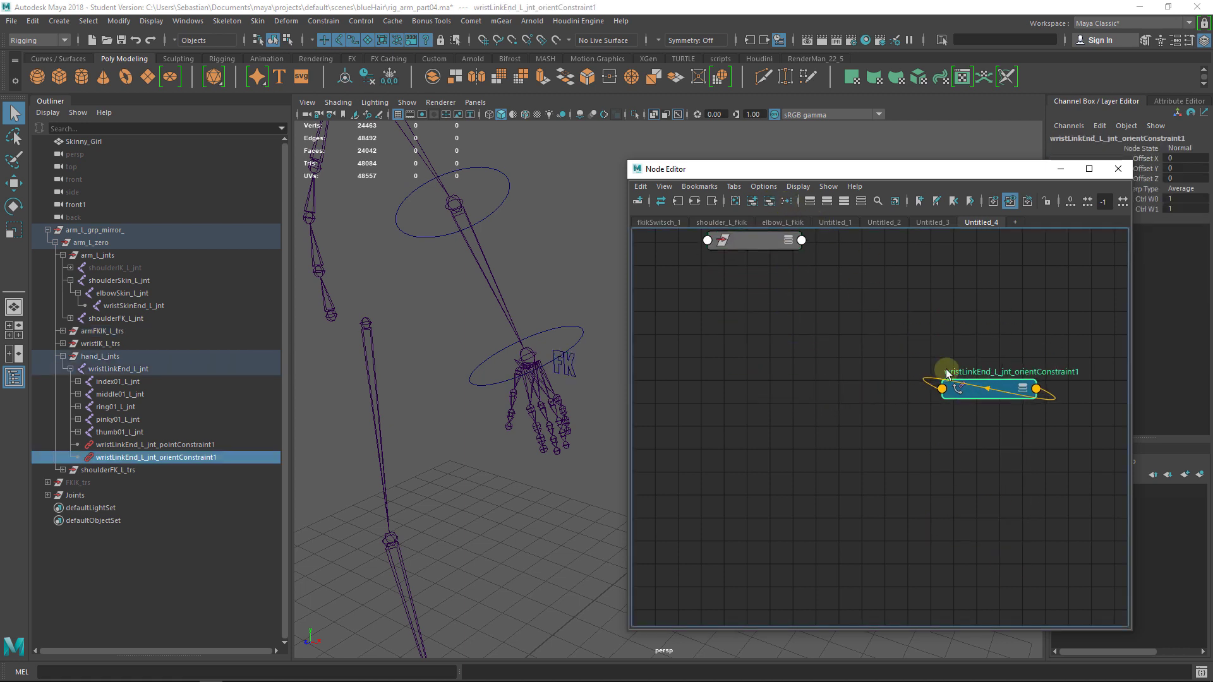
click(788, 240)
drag(775, 241, 853, 221)
scroll(913, 373, down, 1)
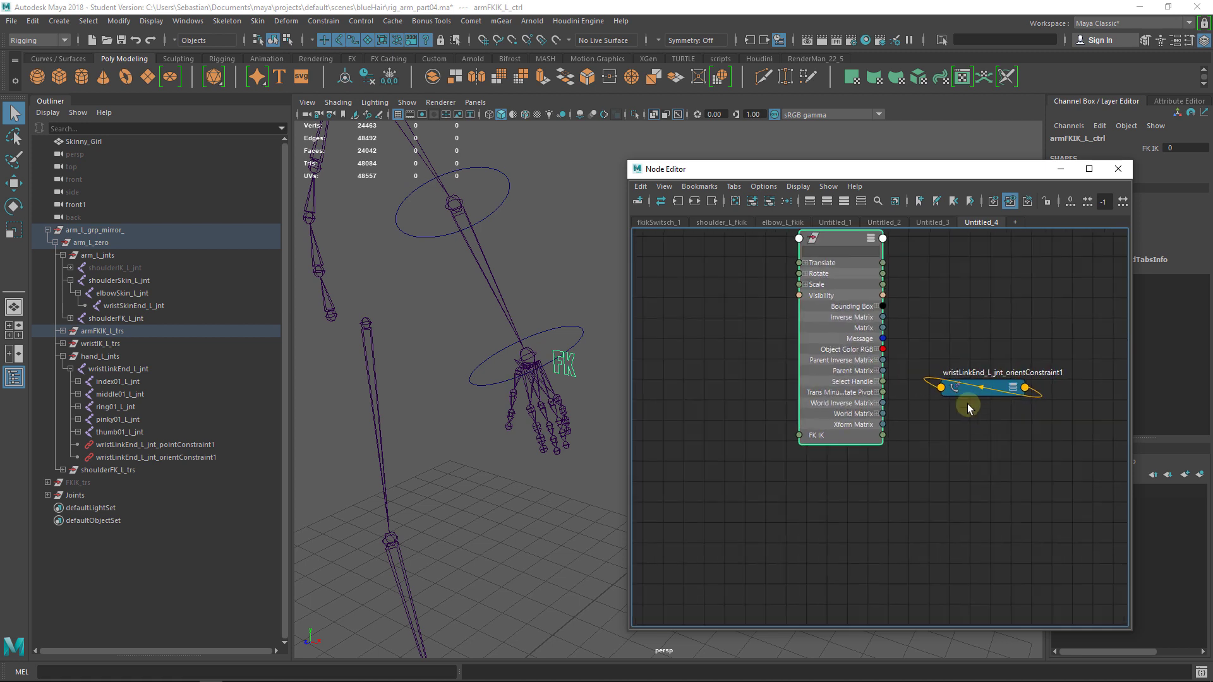
drag(953, 388, 957, 512)
scroll(922, 422, down, 4)
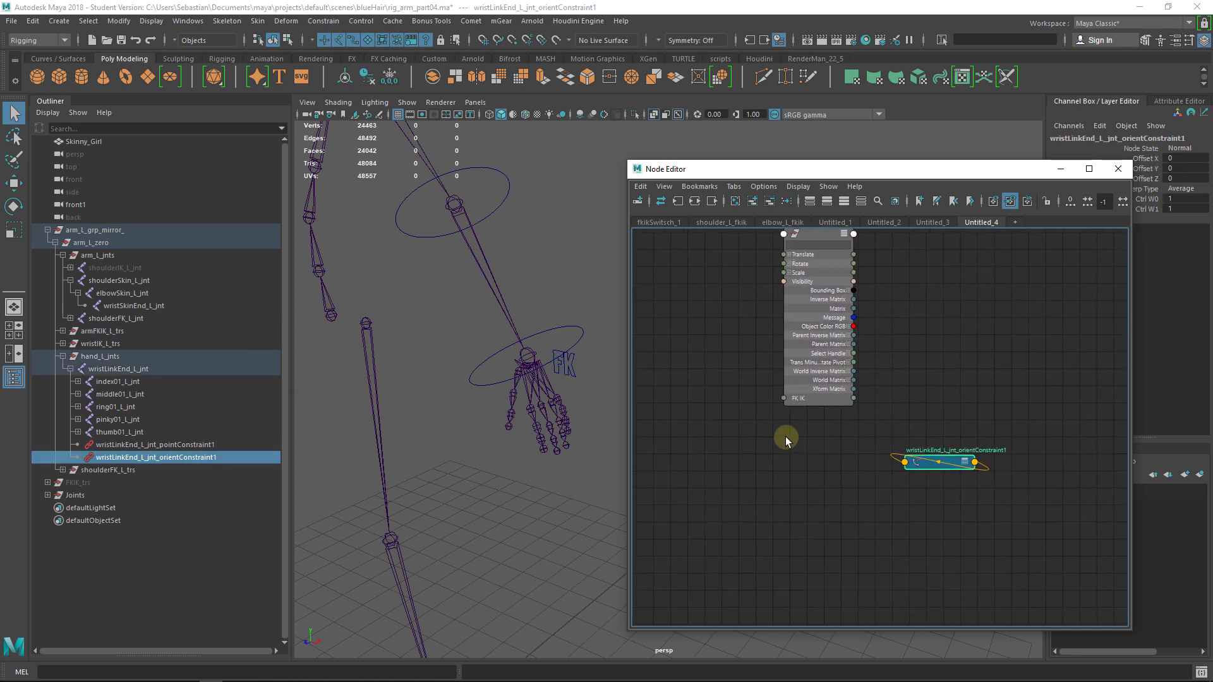
Step: Create a blendColors node beside the orient constraint node and expand it to show its attributes
key(Tab)
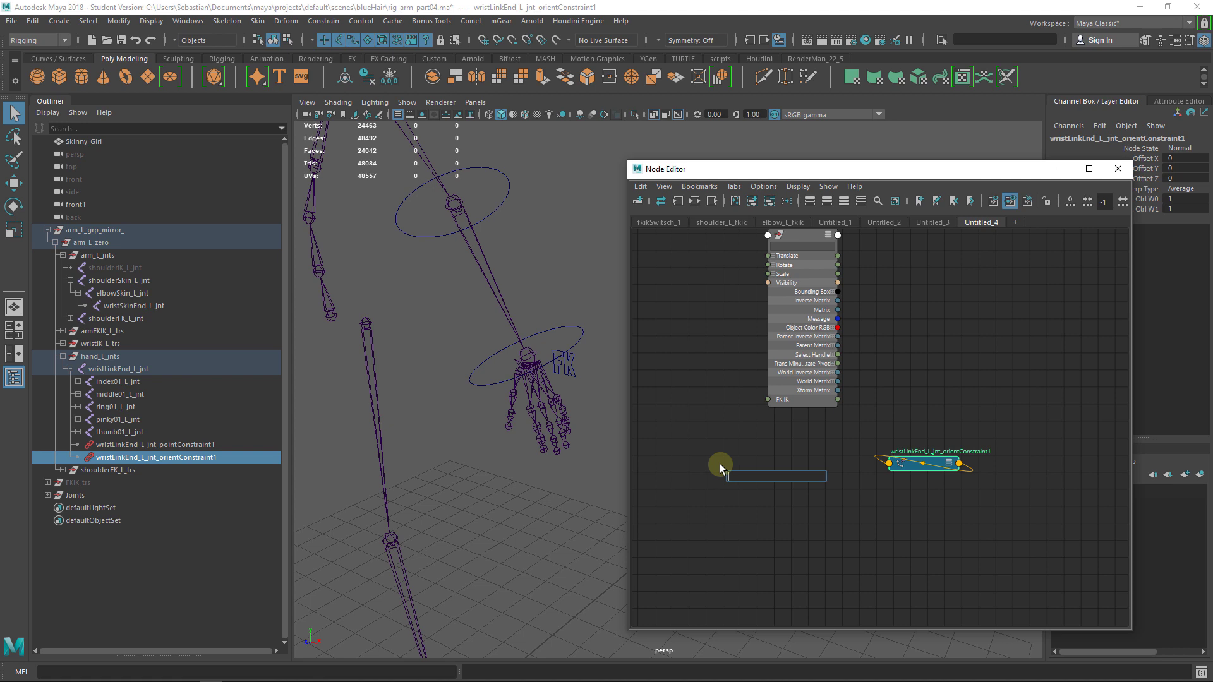
text(blen)
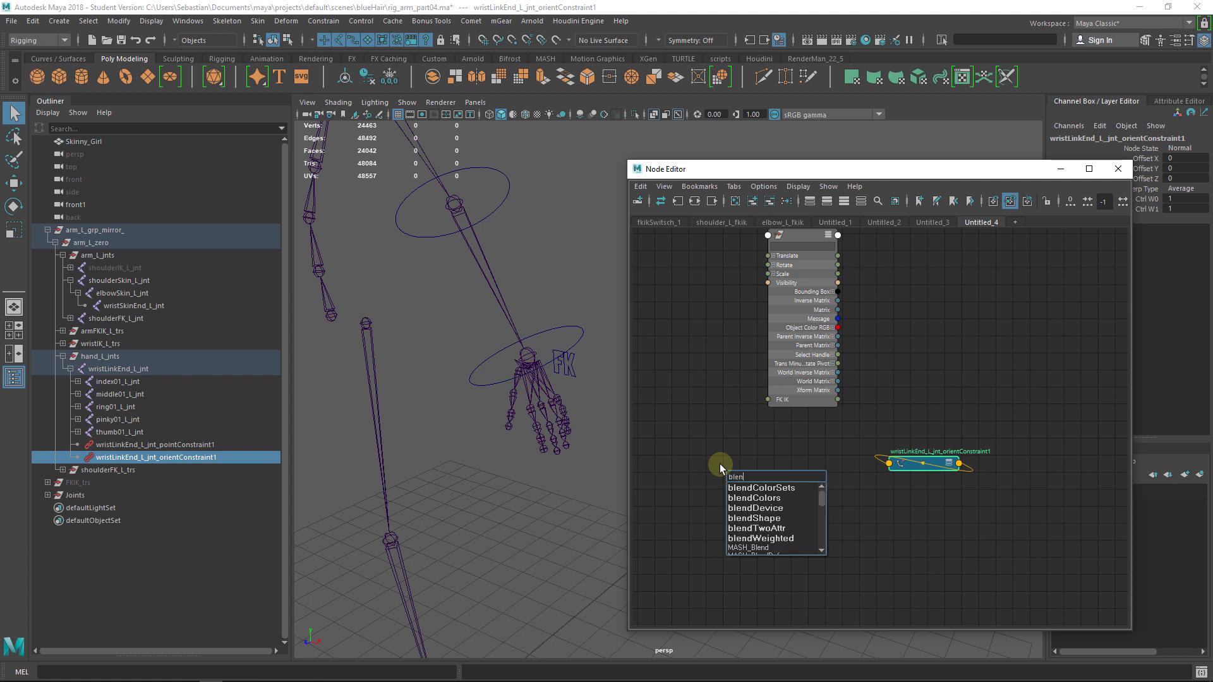
key(Down)
key(Down)
key(Return)
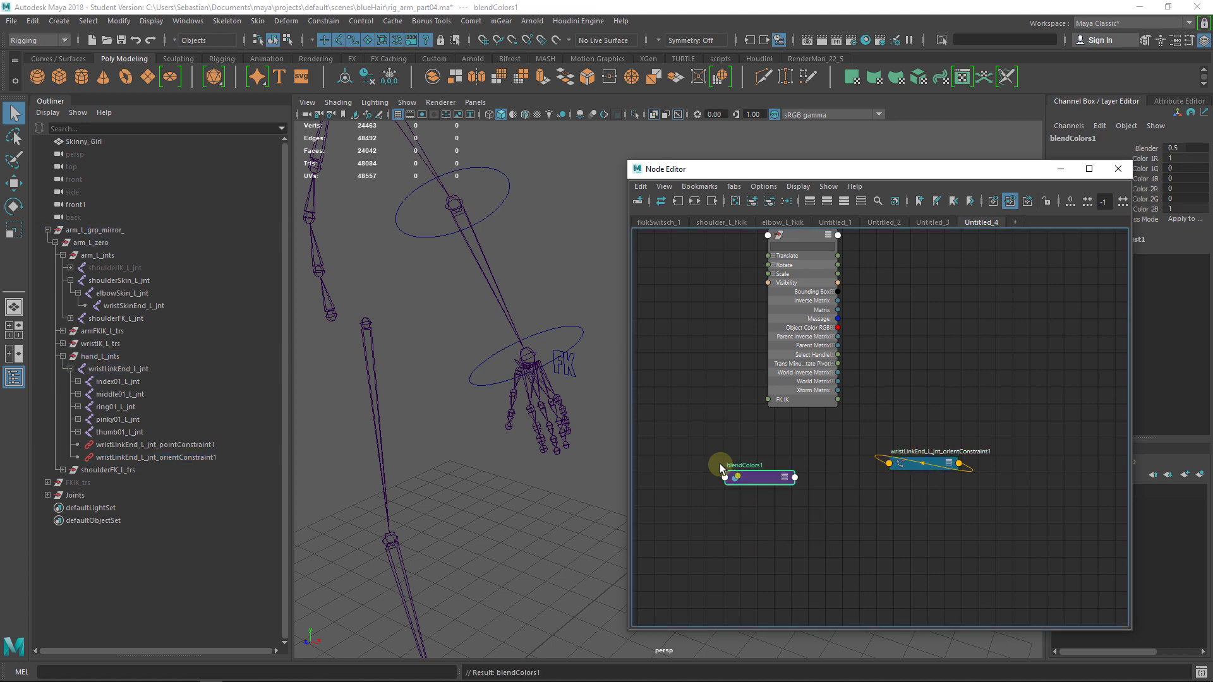
click(785, 477)
scroll(809, 471, up, 3)
scroll(815, 493, down, 3)
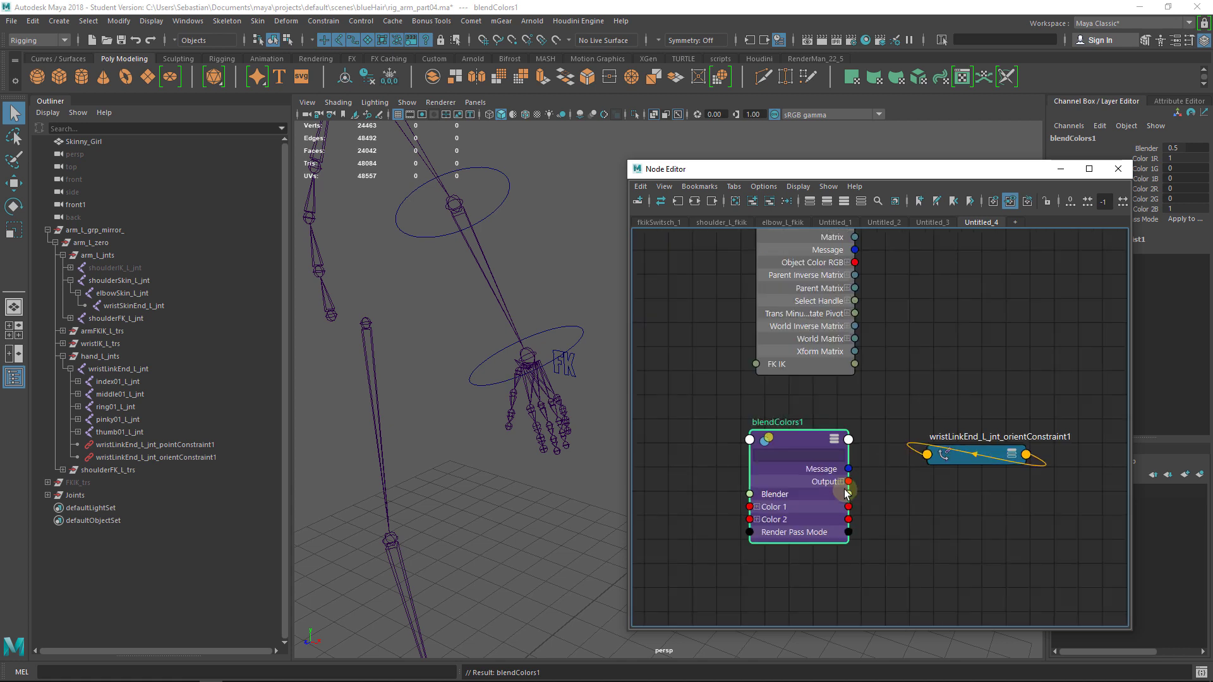
Step: Add wristFK_L_ctrl to the graph and place its node to the left of the blendColors node
click(546, 341)
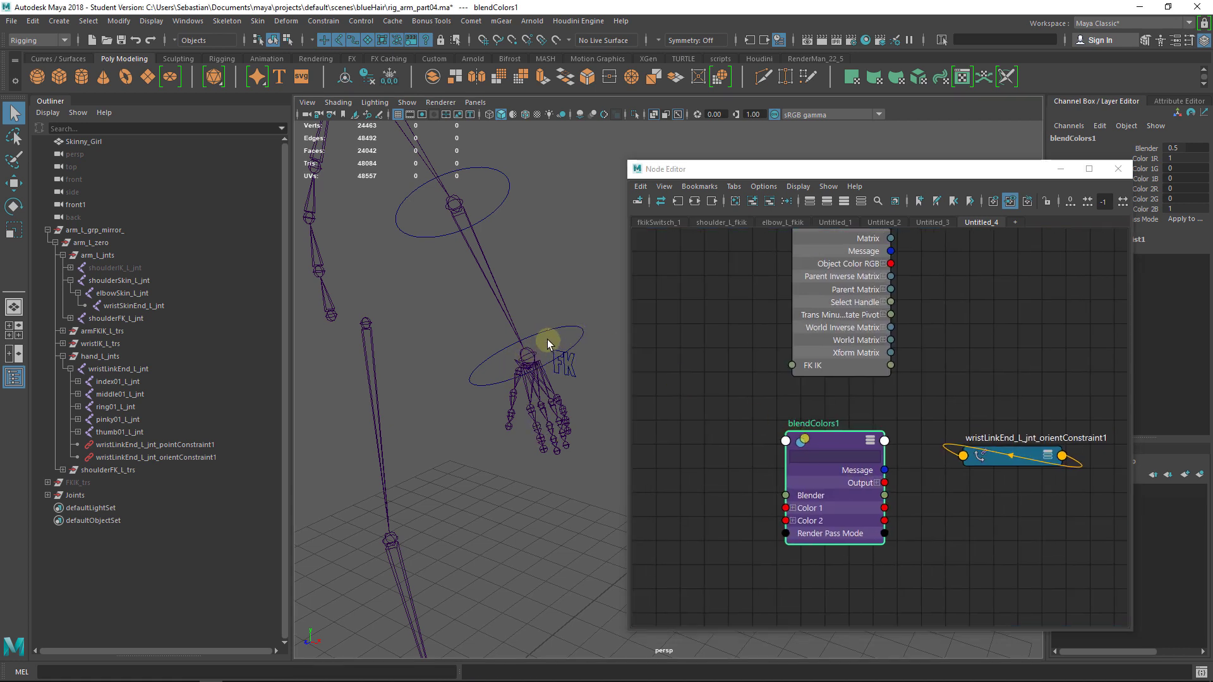
click(752, 202)
alt+middle_drag(824, 466, 858, 395)
click(955, 403)
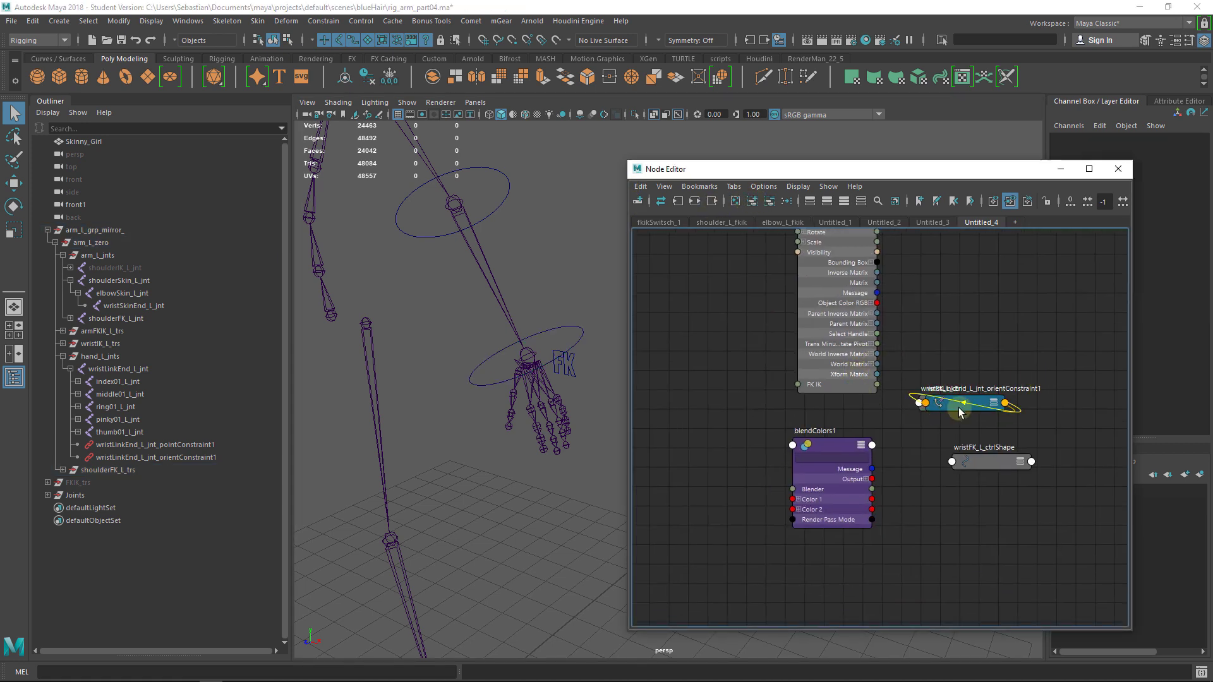
drag(959, 412, 679, 419)
drag(823, 441, 830, 443)
Step: Set armFKIK_L_ctrl's FK IK attribute to 1, select wristIK_L_ctrl and add it to the Node Editor graph
click(576, 365)
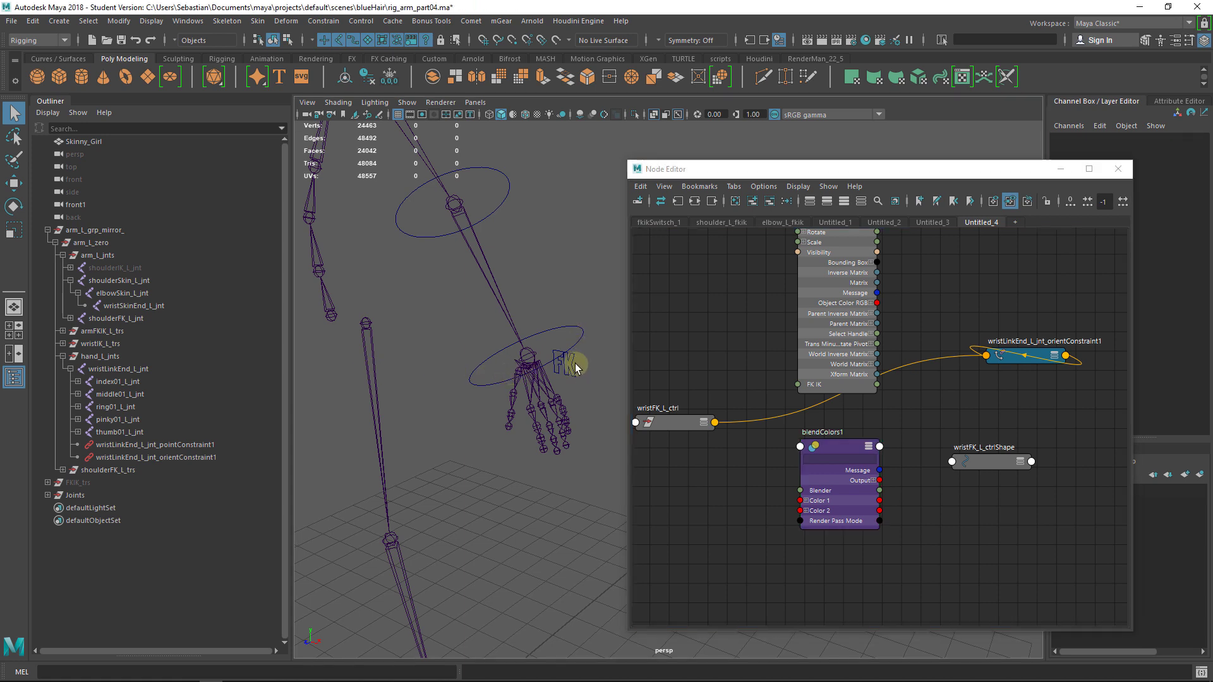
click(572, 367)
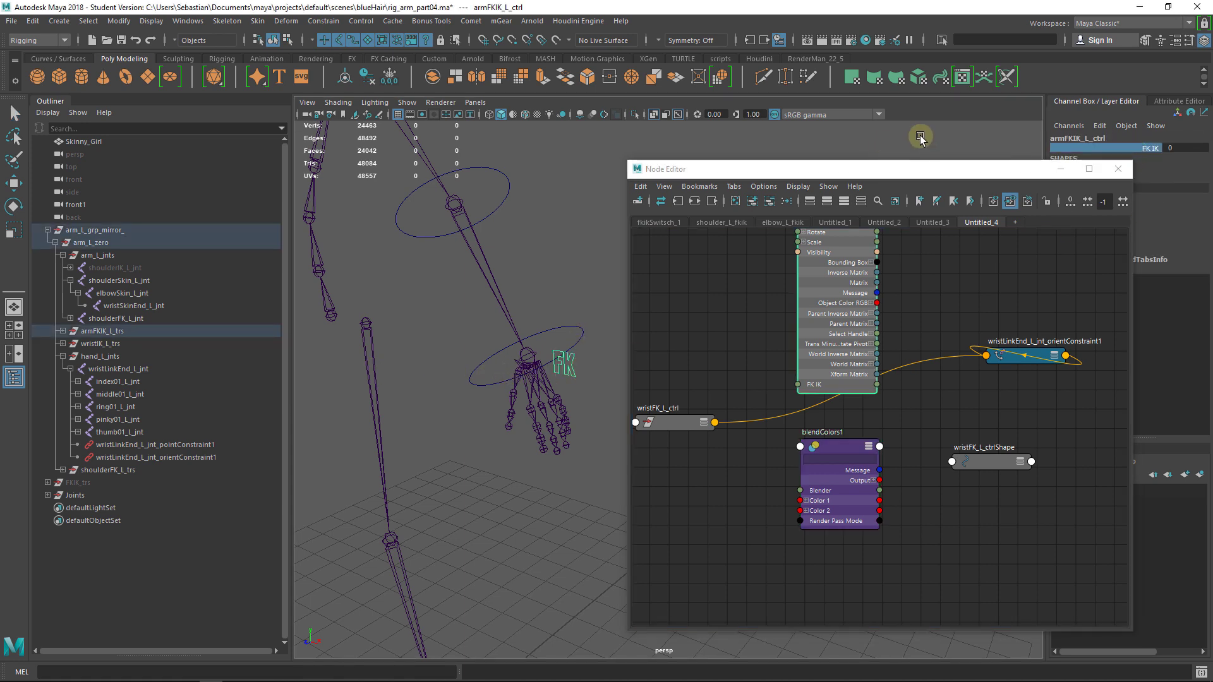
click(543, 347)
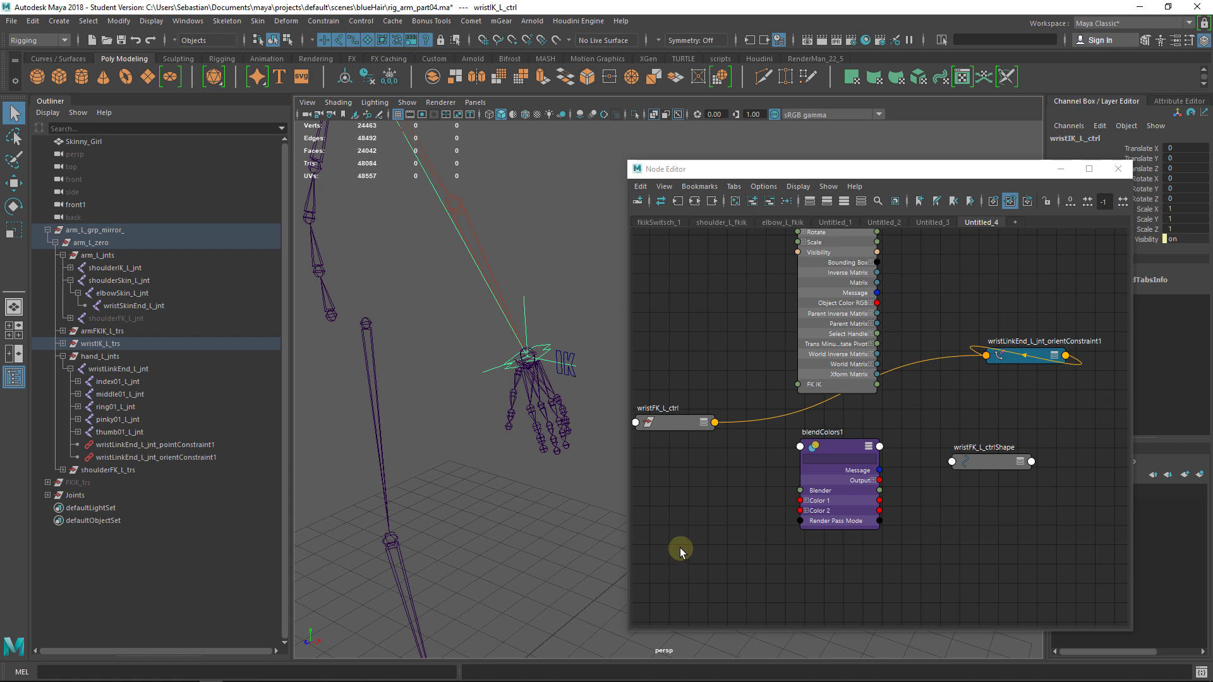
click(754, 204)
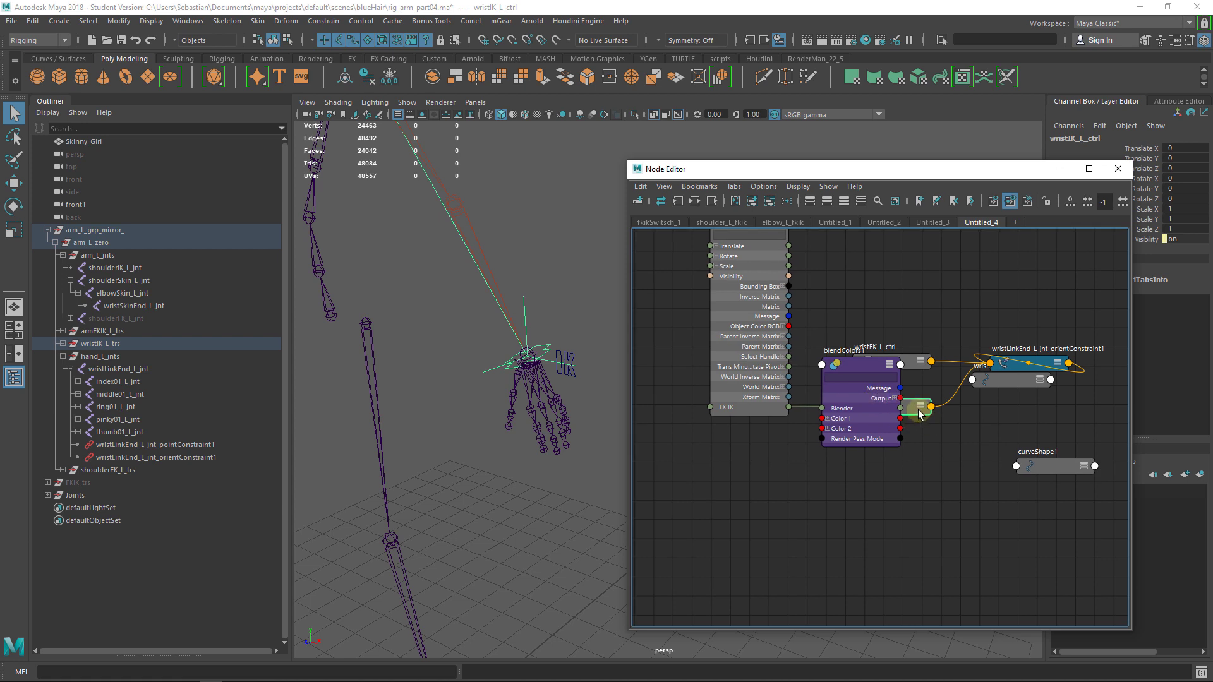
Step: Separate the overlapping nodes and place wristIK_L_ctrl and wristFK_L_ctrl one above the other beneath the armFKIK_L_ctrl node
drag(919, 412, 757, 510)
drag(855, 361, 898, 435)
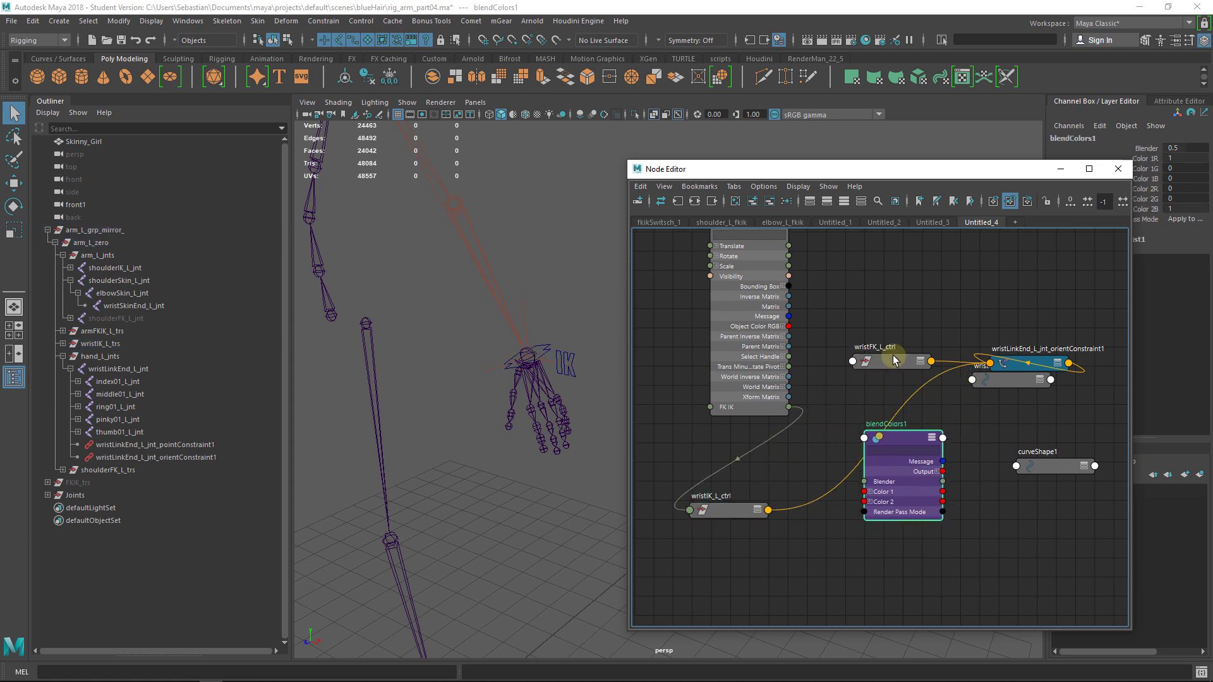
drag(894, 360, 889, 295)
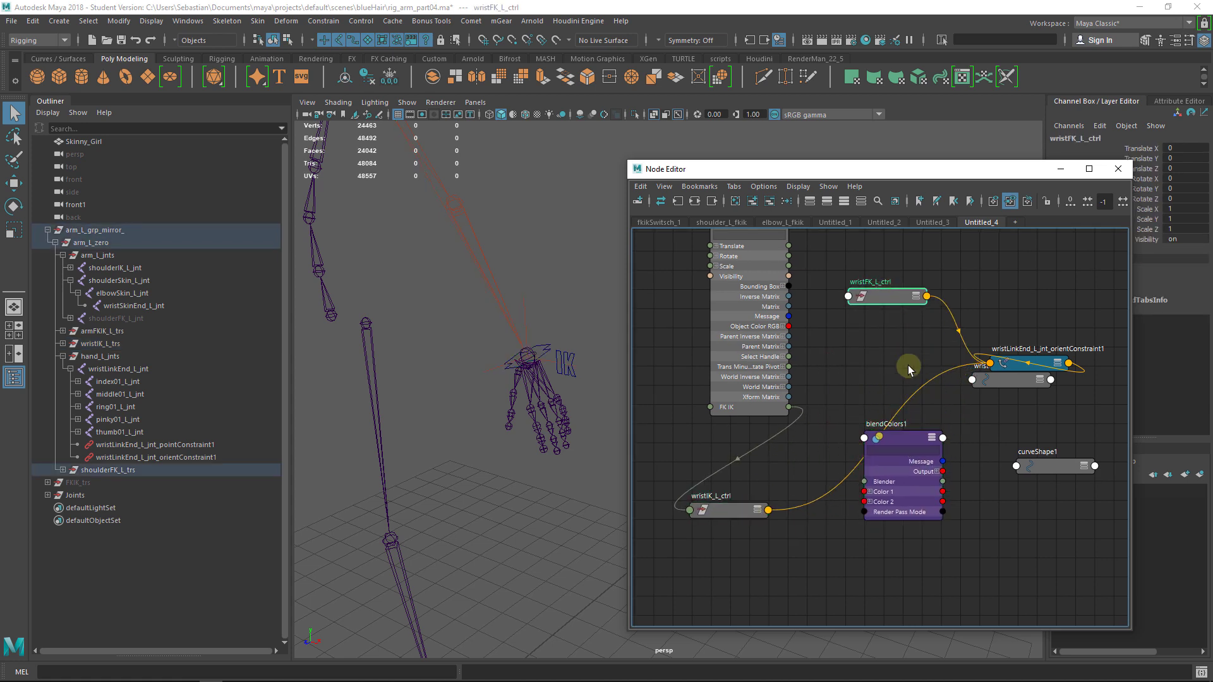
click(738, 509)
drag(729, 506, 761, 438)
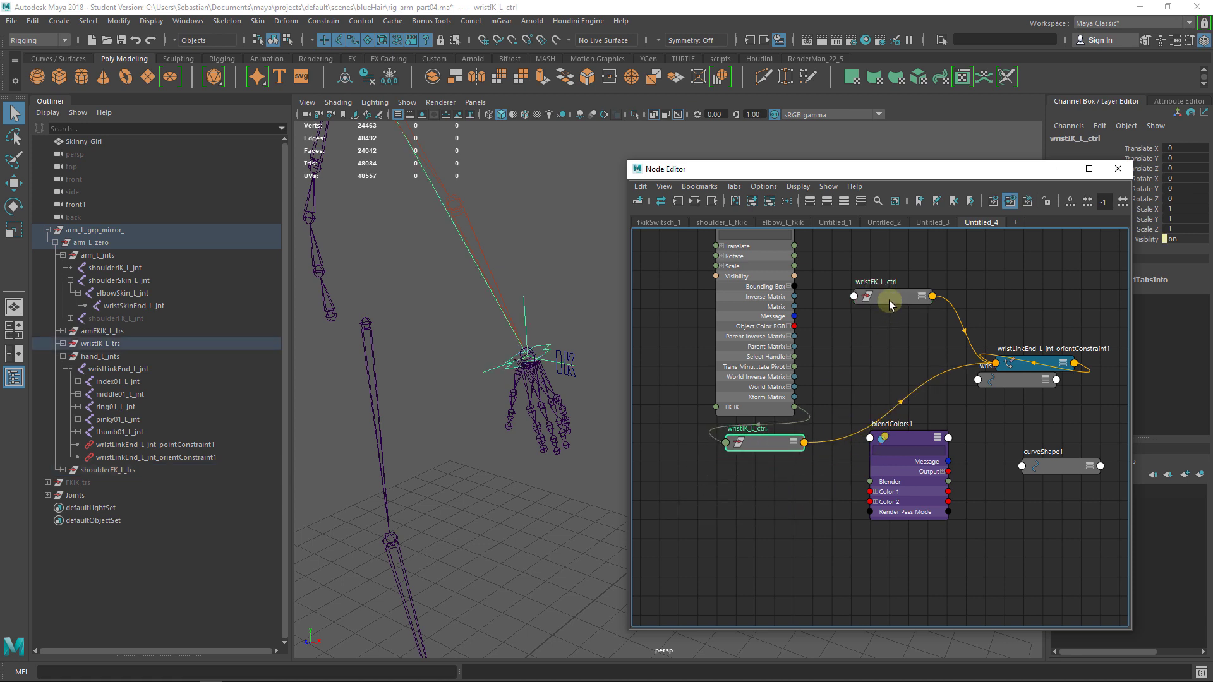
drag(889, 301, 723, 523)
Step: Place the orient constraint node between the wrist controls and blendColors1, and expand it to show its full attribute list
drag(918, 431, 915, 462)
drag(1014, 365, 919, 402)
drag(898, 468, 1061, 294)
click(967, 404)
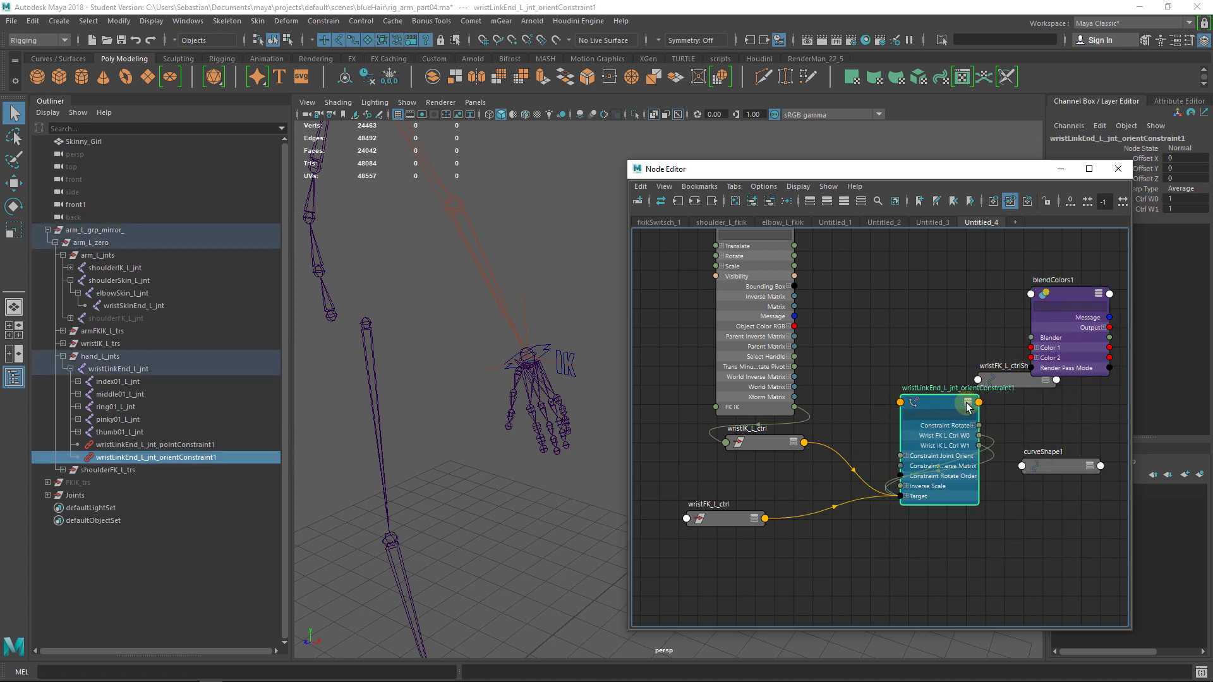
click(967, 403)
drag(950, 403, 947, 321)
alt+middle_drag(846, 390, 824, 368)
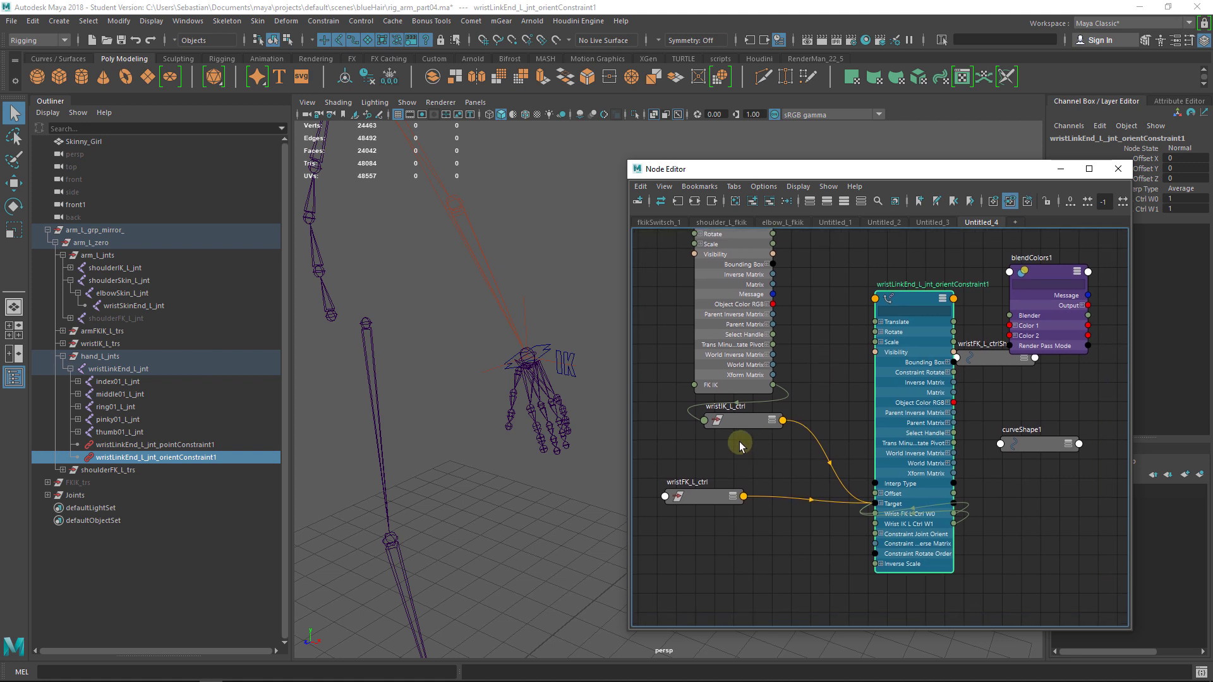
Step: Place blendColors1 beside the armFKIK_L_ctrl node and shift the orient constraint node farther from the two wrist control nodes
drag(718, 447, 734, 432)
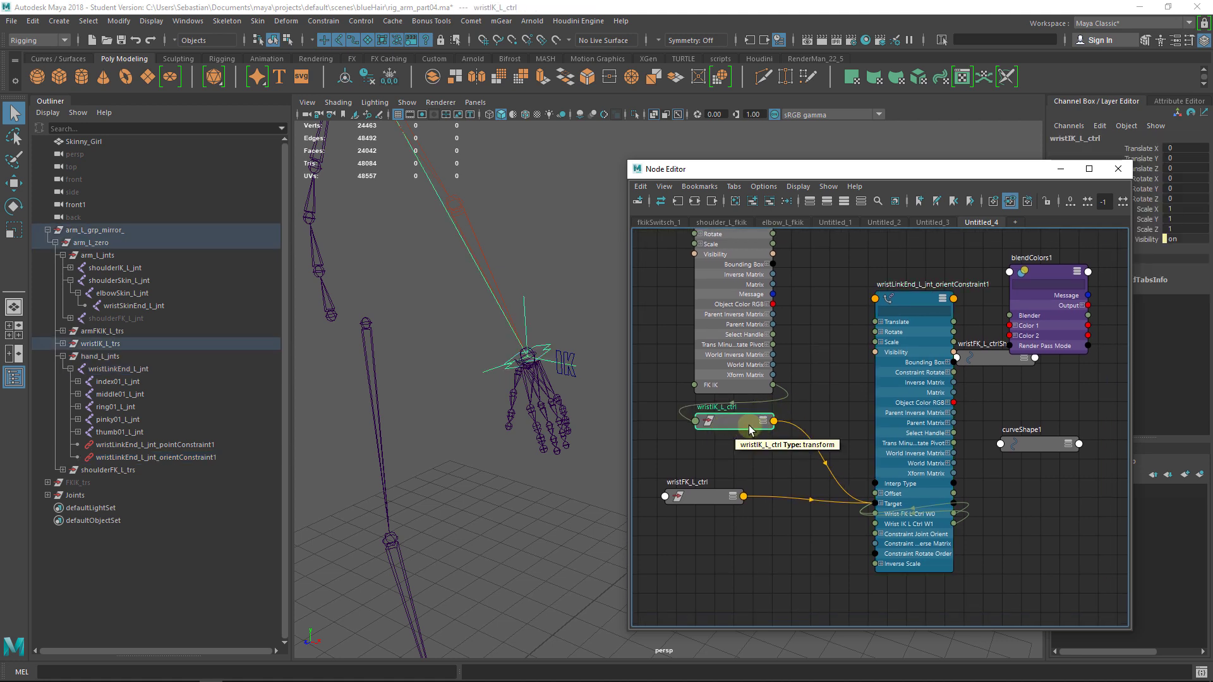
drag(744, 422, 739, 421)
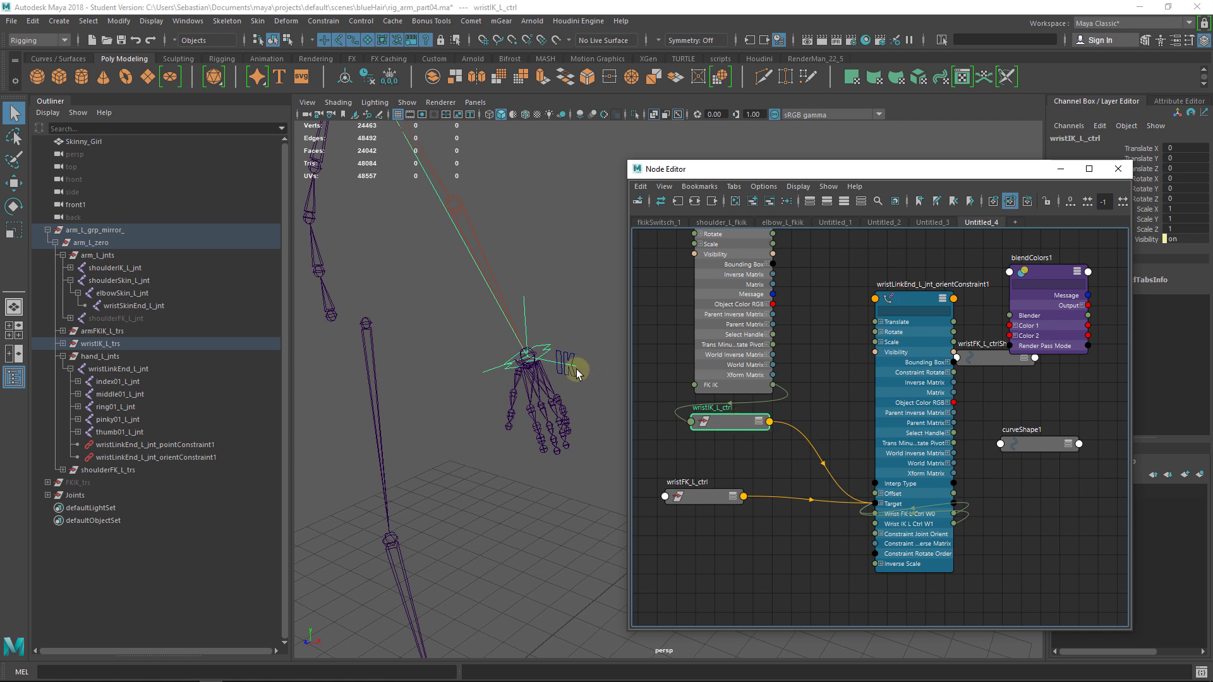
click(522, 393)
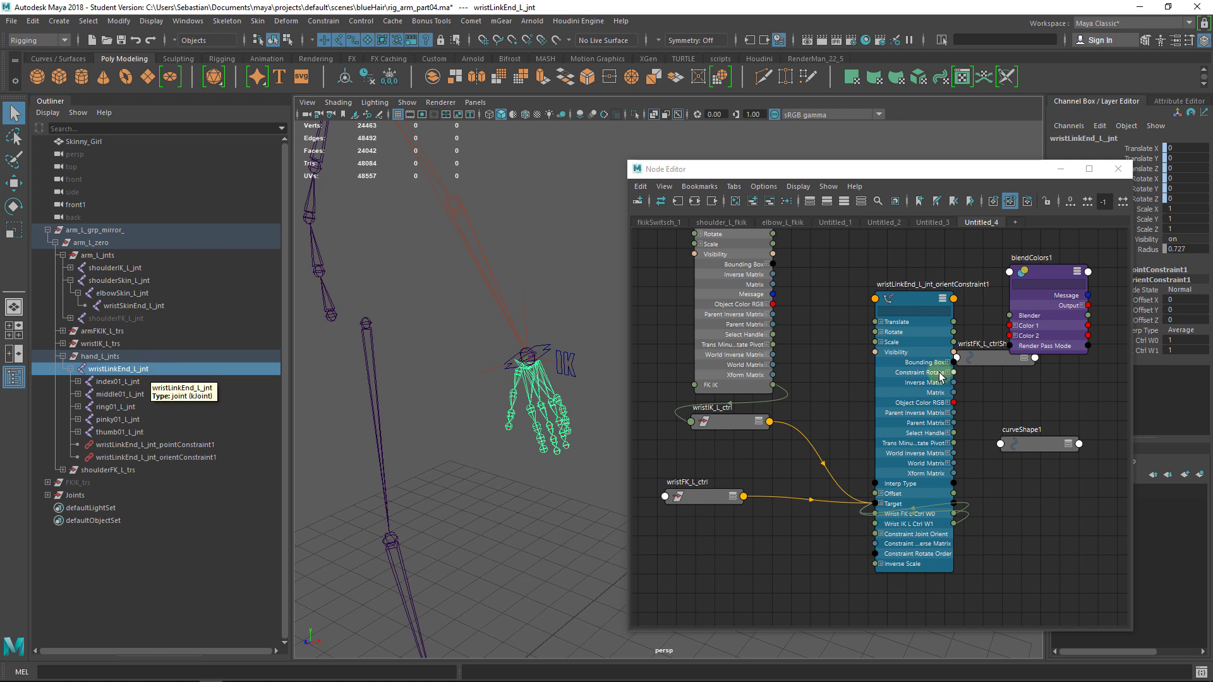
drag(1033, 261, 810, 270)
drag(928, 309, 994, 316)
click(727, 436)
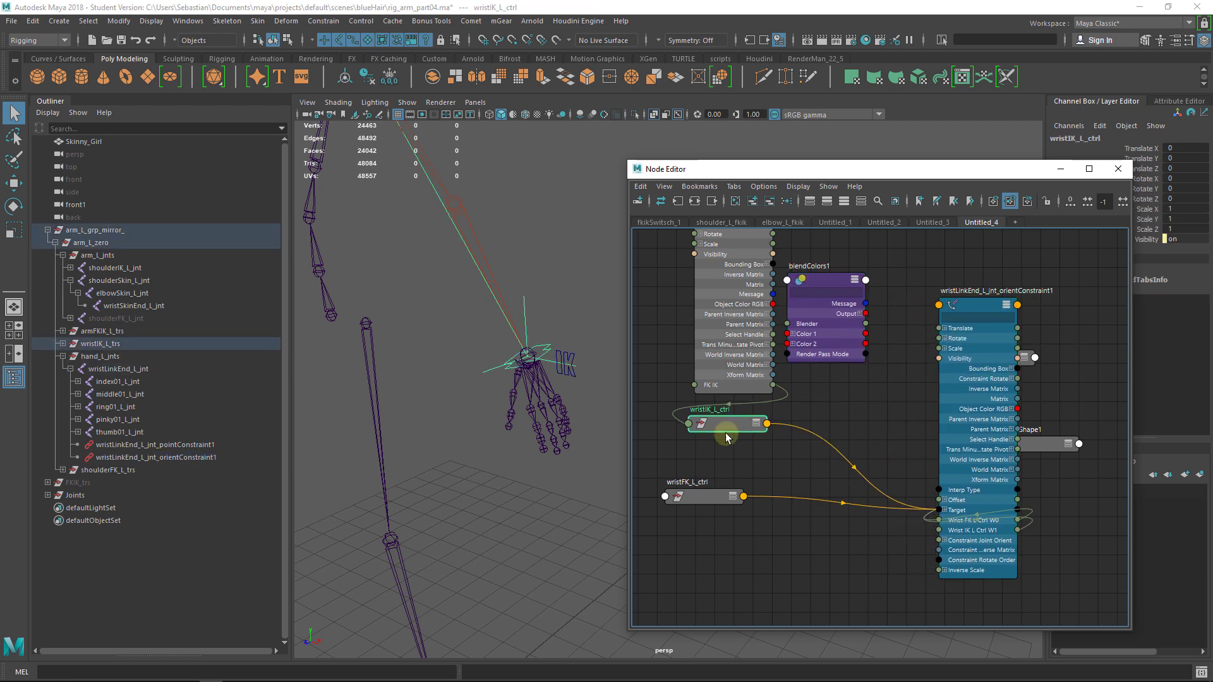
drag(727, 436, 708, 455)
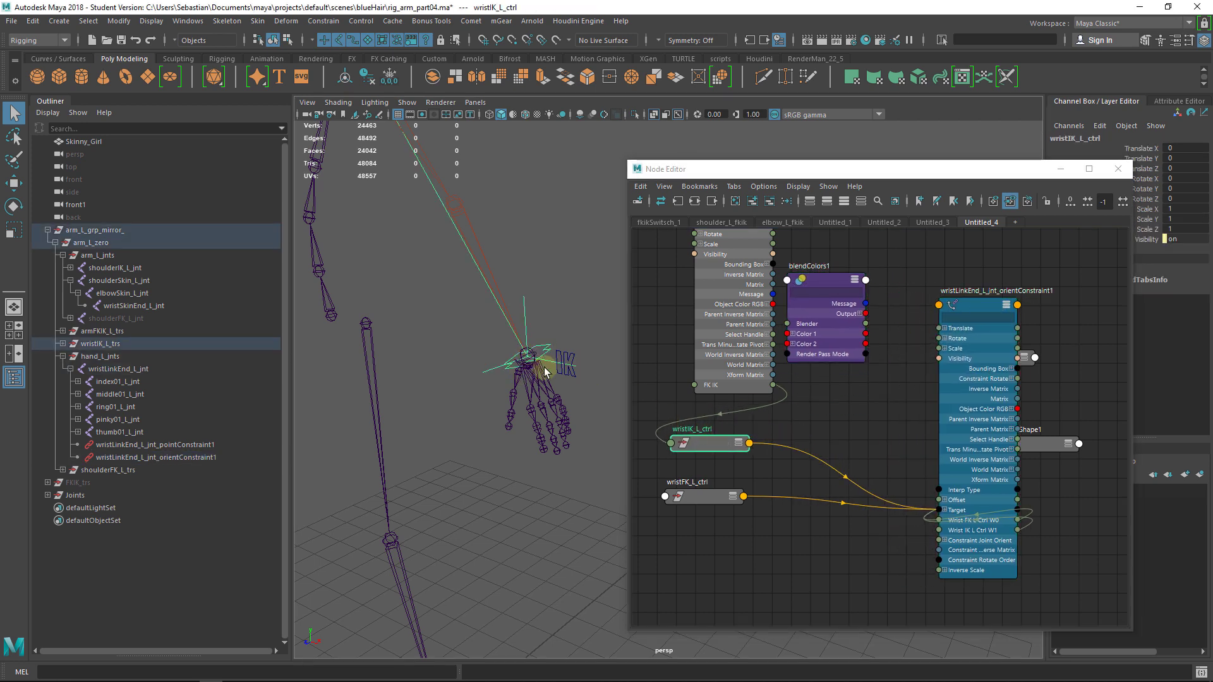
click(703, 501)
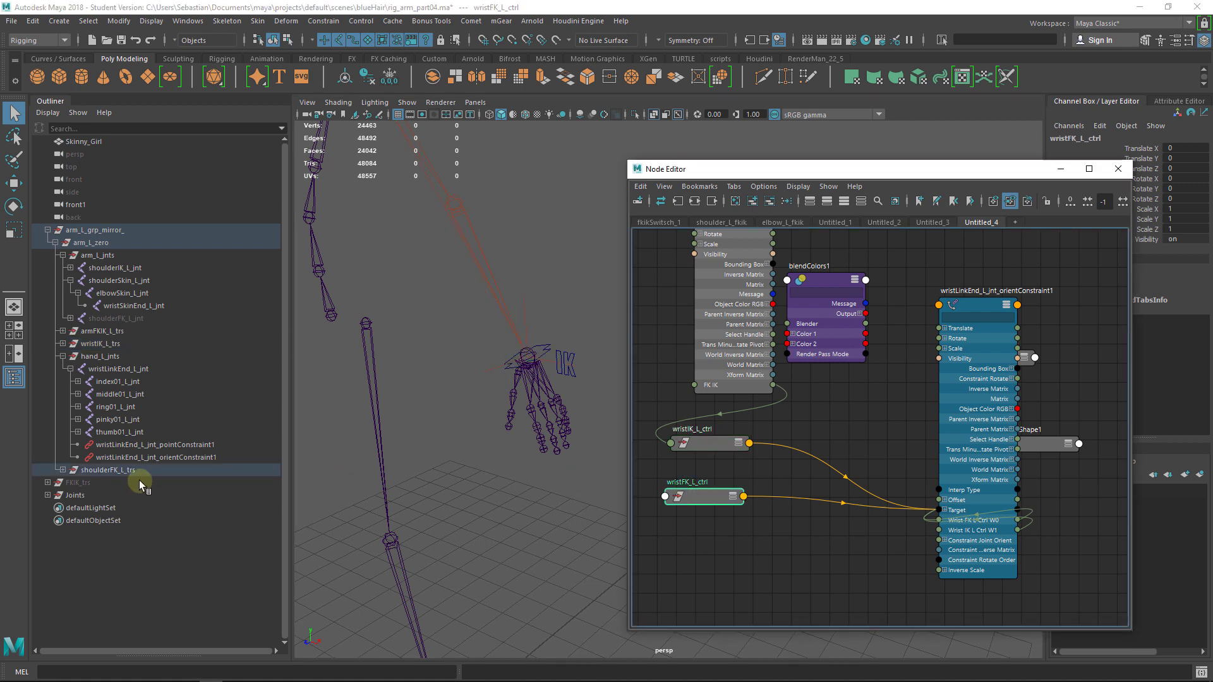
Step: Set armFKIK_L_ctrl's FK IK attribute to 0 and select wristFK_L_ctrl
click(568, 361)
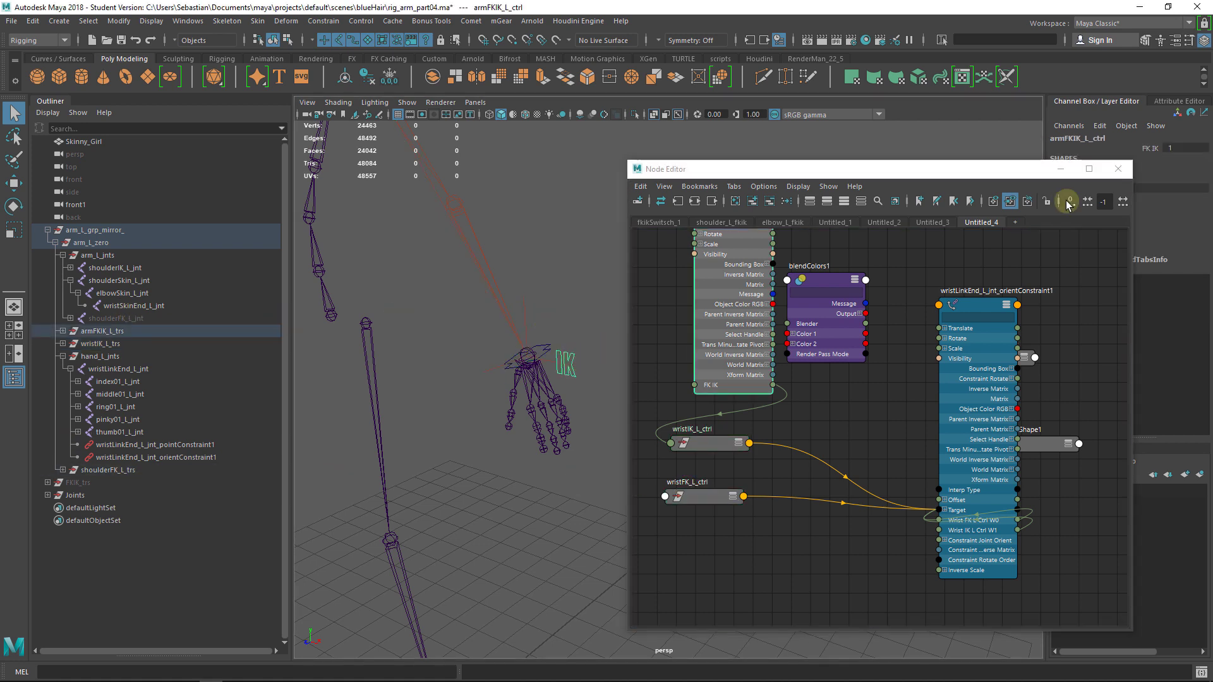
click(1150, 148)
middle_drag(929, 135, 868, 132)
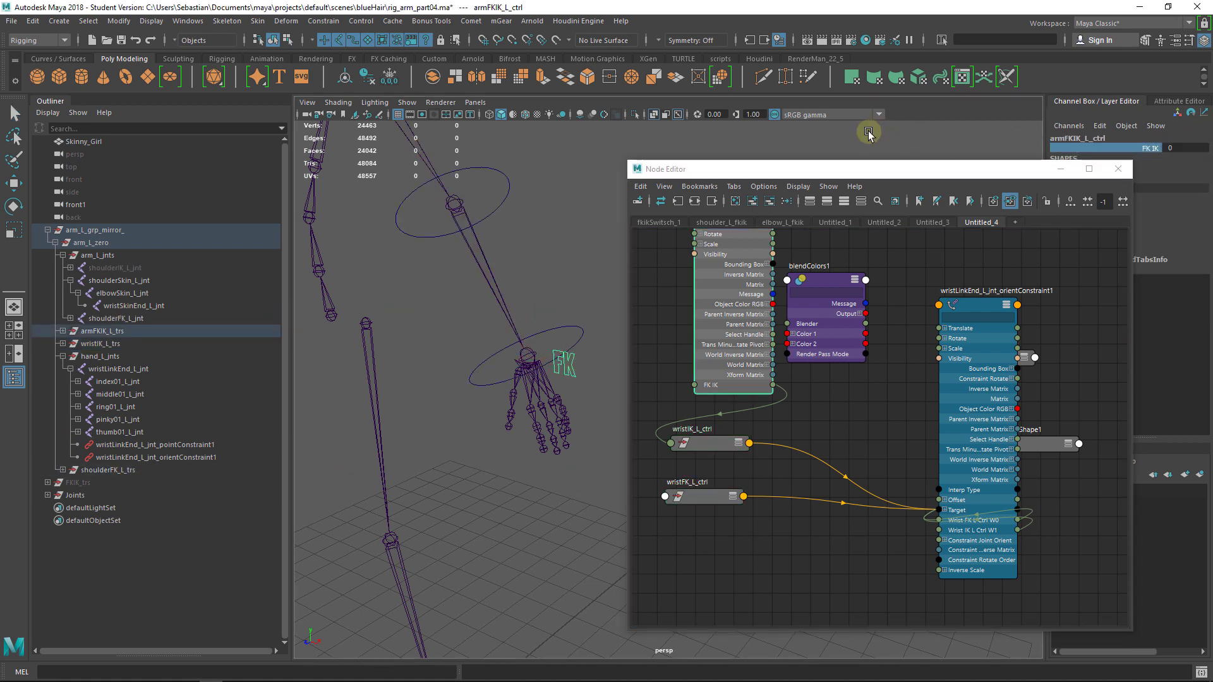
click(569, 366)
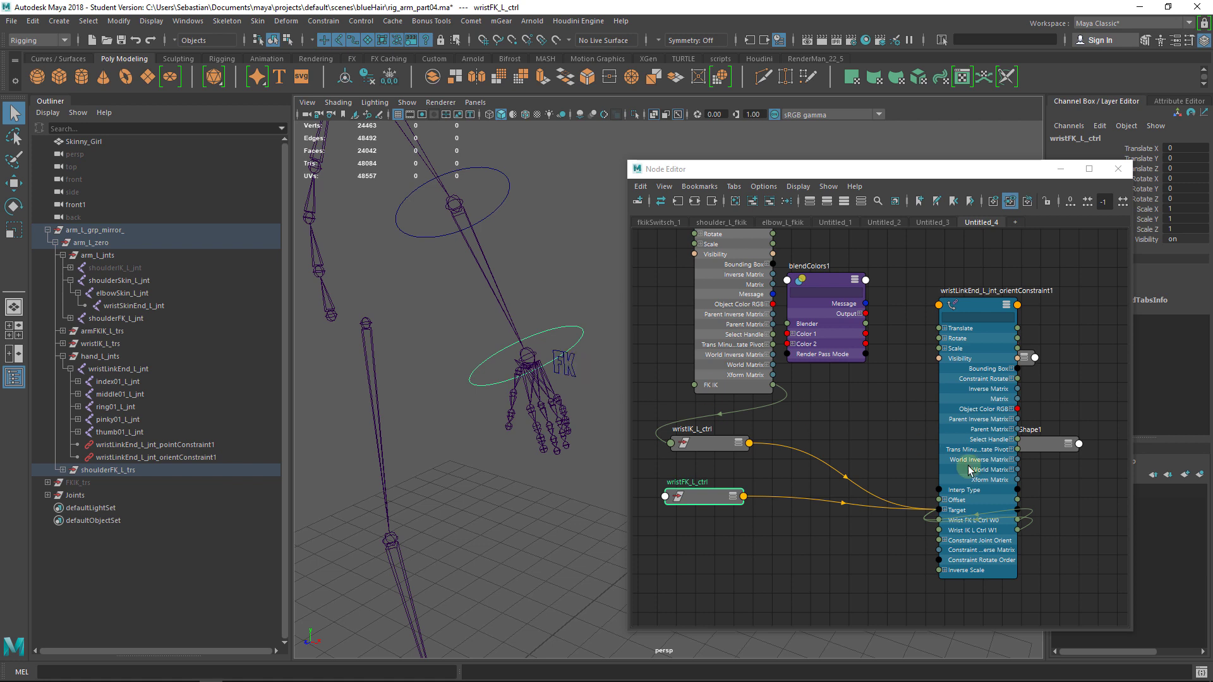
Step: Select the wristLinkEnd_L_jnt orient constraint and set its Wrist IK L Ctrl W1 weight to 0
drag(991, 305, 977, 319)
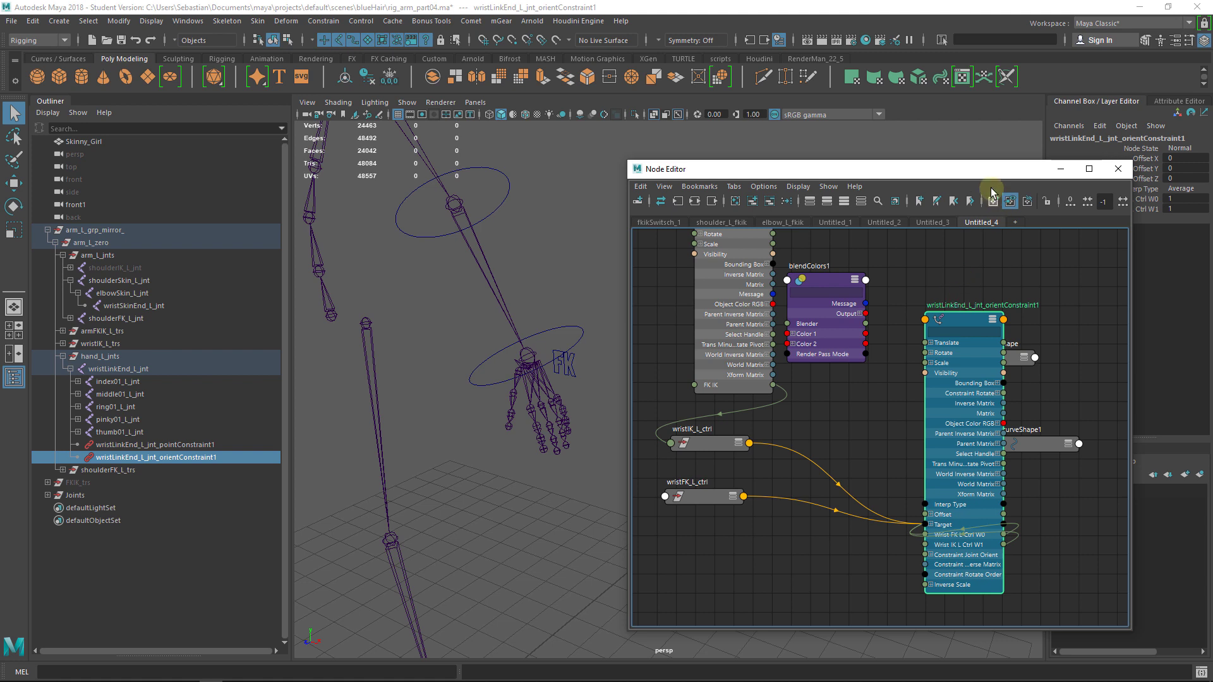
drag(951, 170, 873, 148)
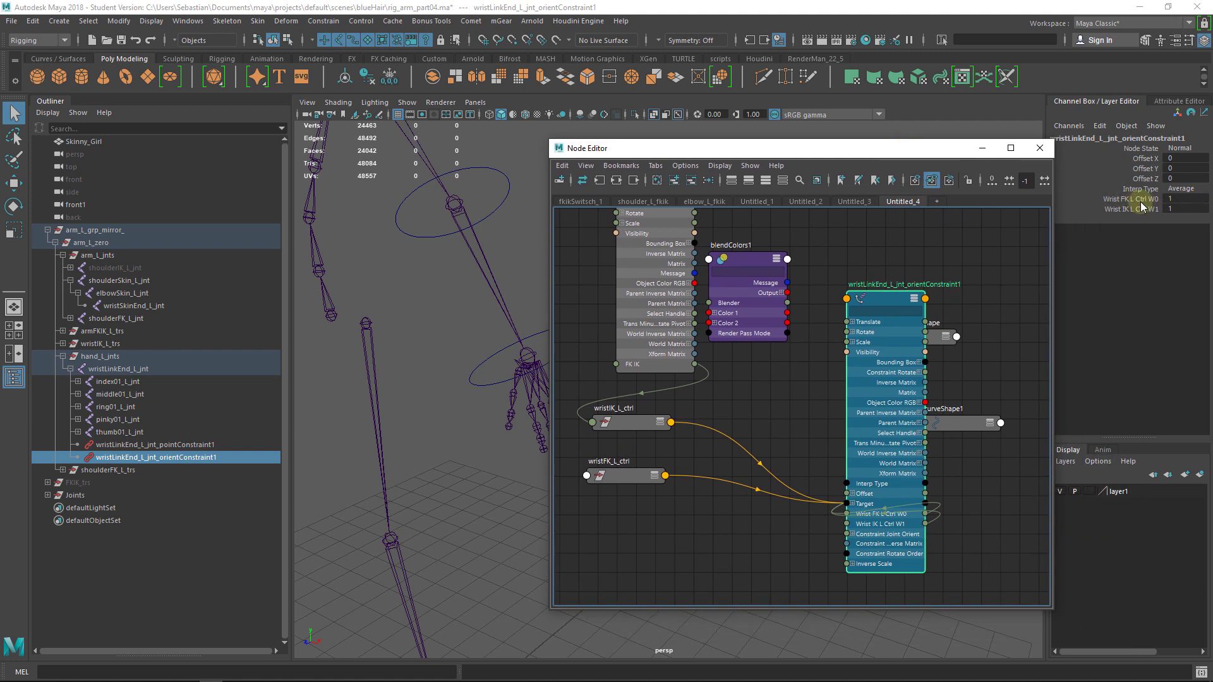
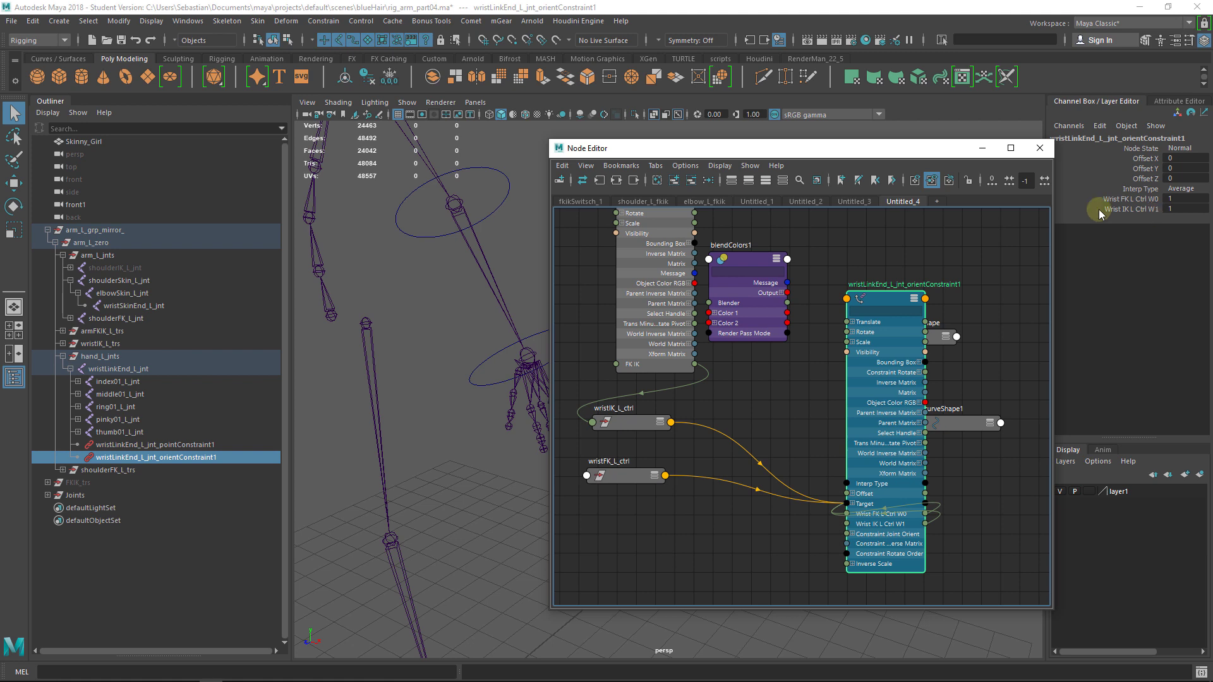
drag(834, 152, 867, 197)
click(1181, 199)
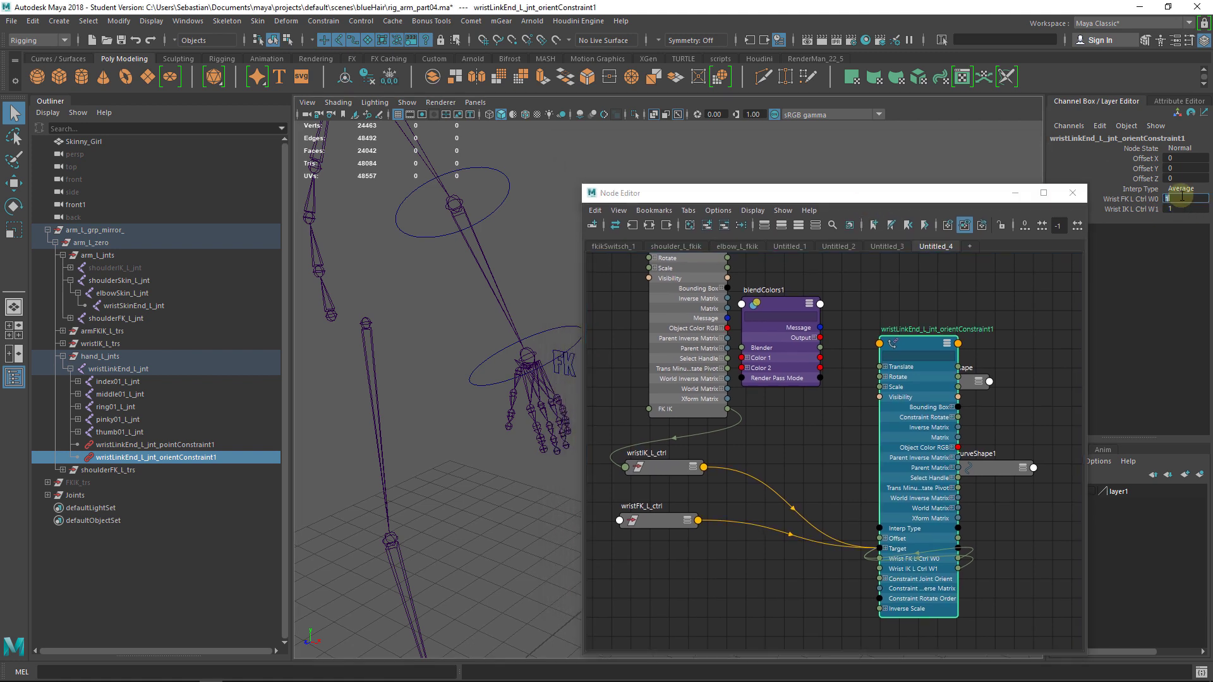
click(1182, 207)
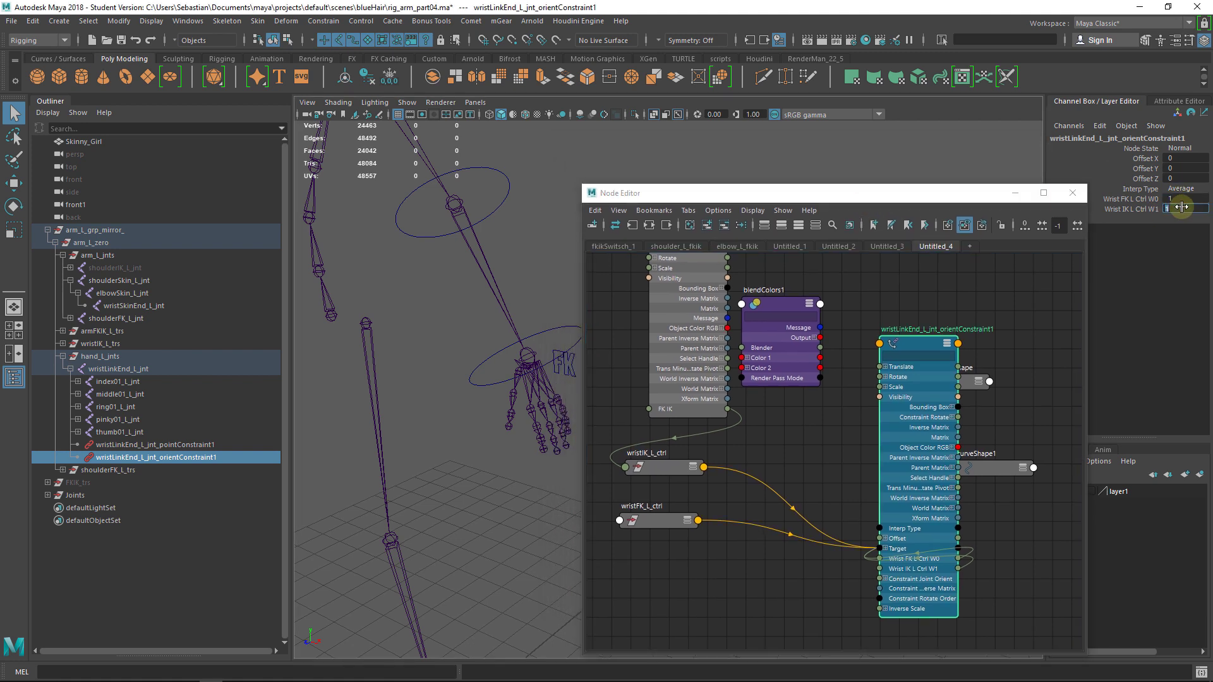
text(0)
key(Return)
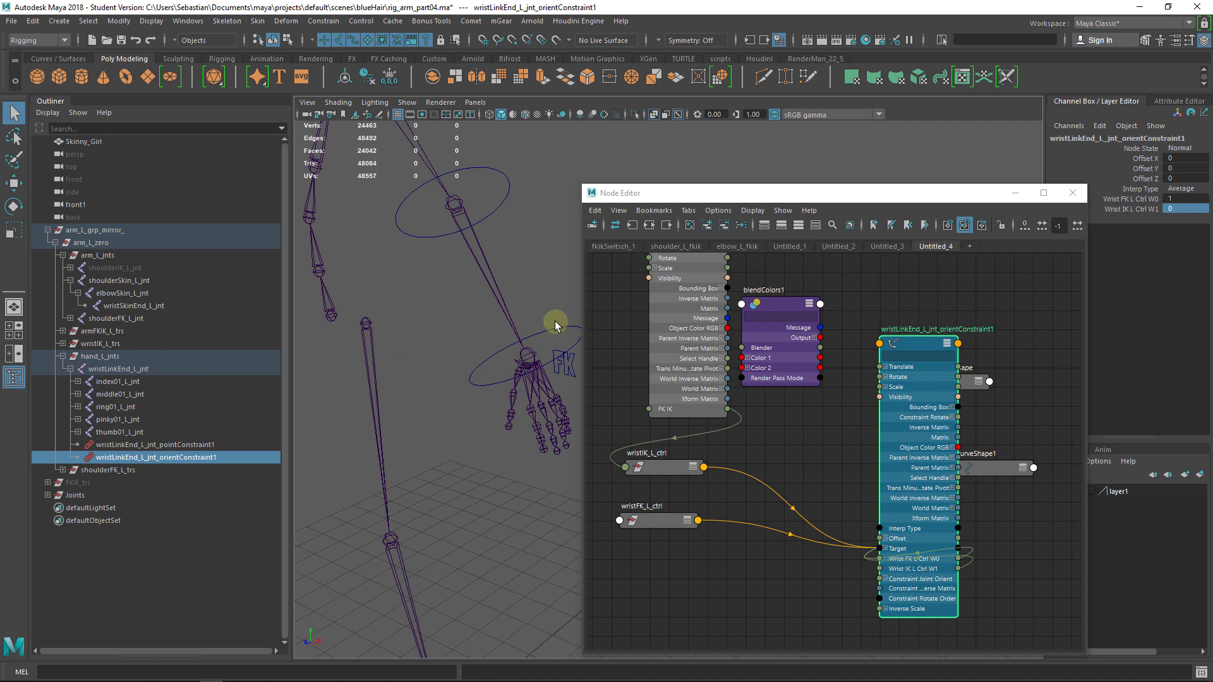
Step: Select armFKIK_L_ctrl and set its FK IK attribute to 1
click(559, 343)
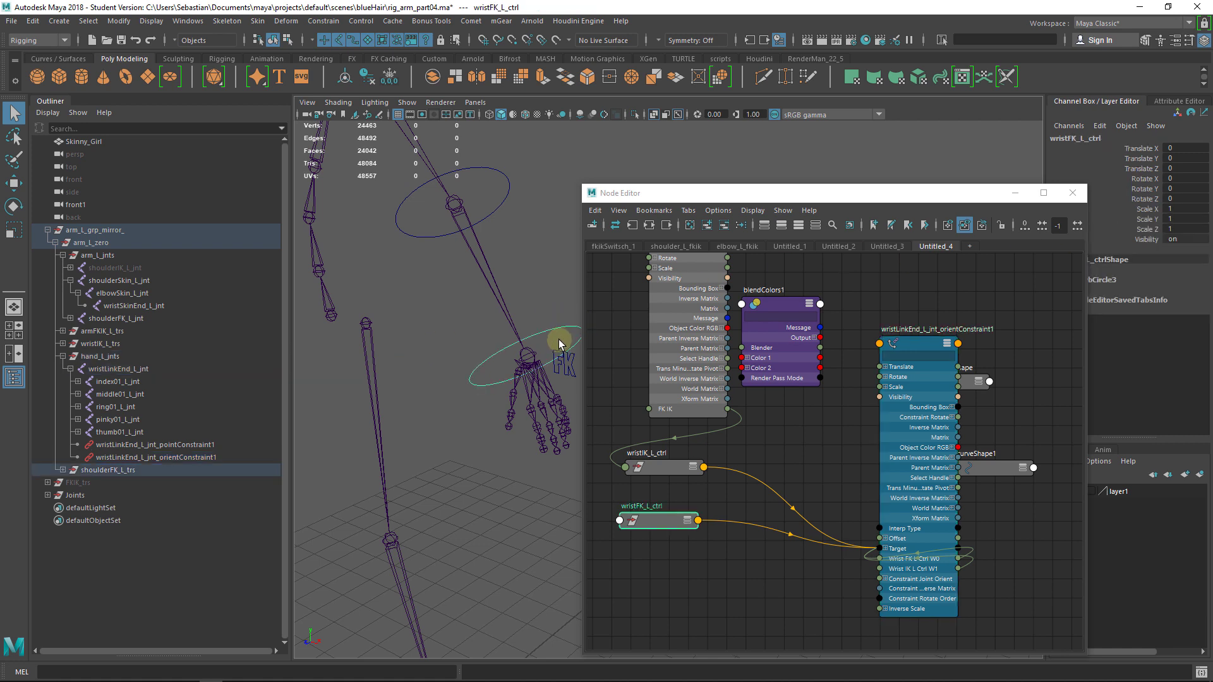
click(572, 377)
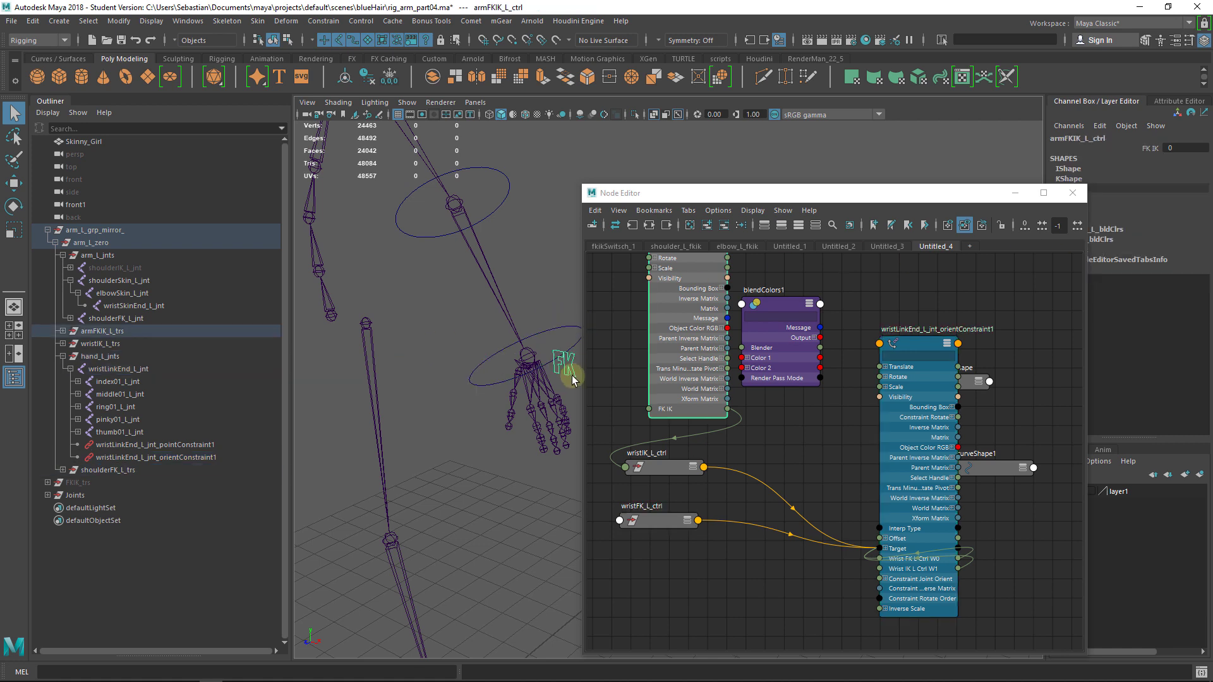
click(1145, 151)
middle_drag(827, 179, 891, 158)
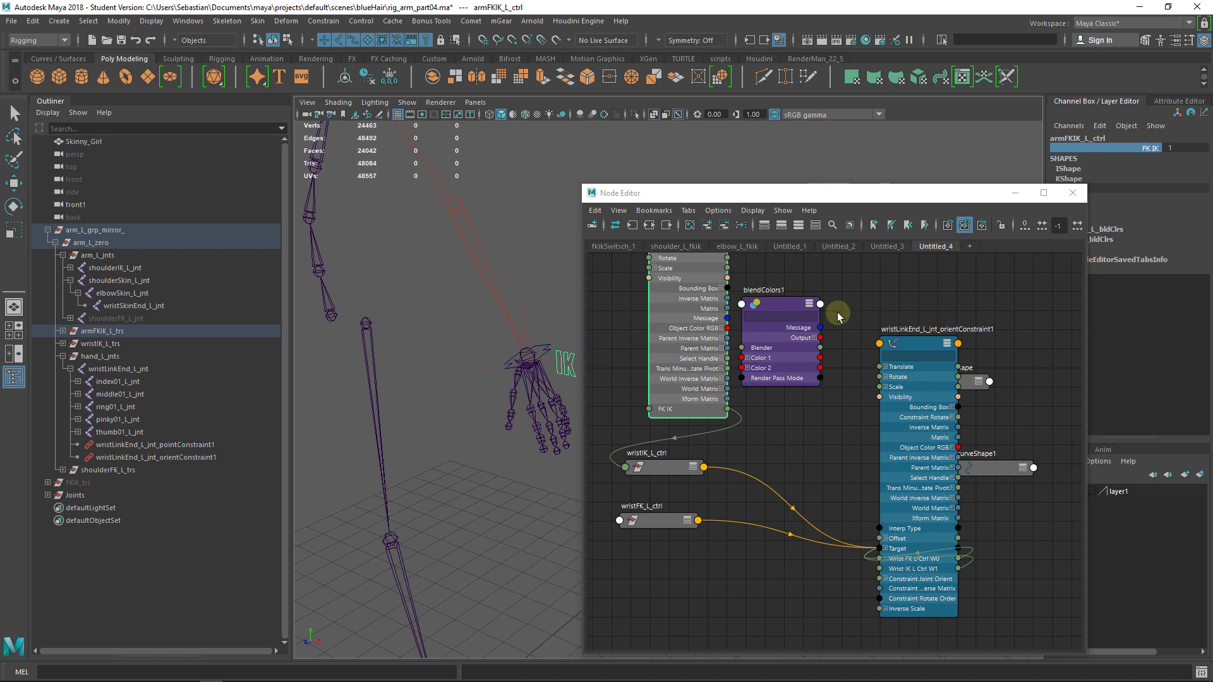
Step: Set the orient constraint's Wrist IK L Ctrl W1 weight to 1 and its Wrist FK L Ctrl W0 weight to 0
click(920, 340)
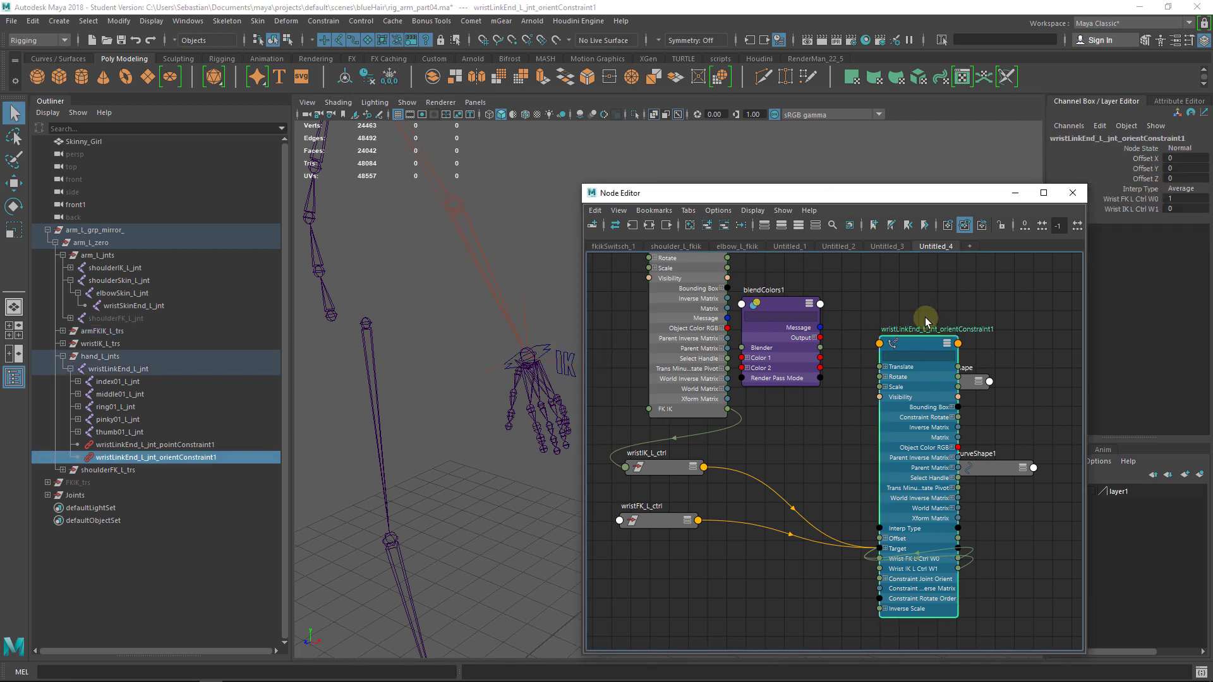
double_click(1185, 209)
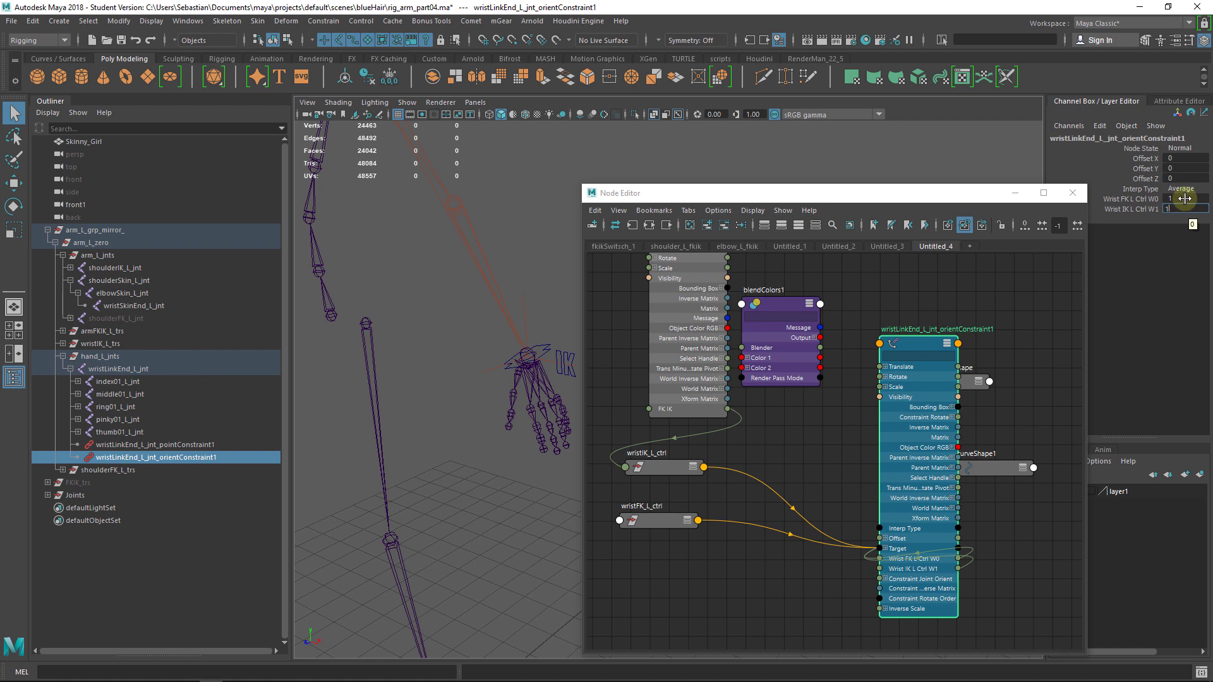
click(1186, 198)
text(0)
click(1156, 210)
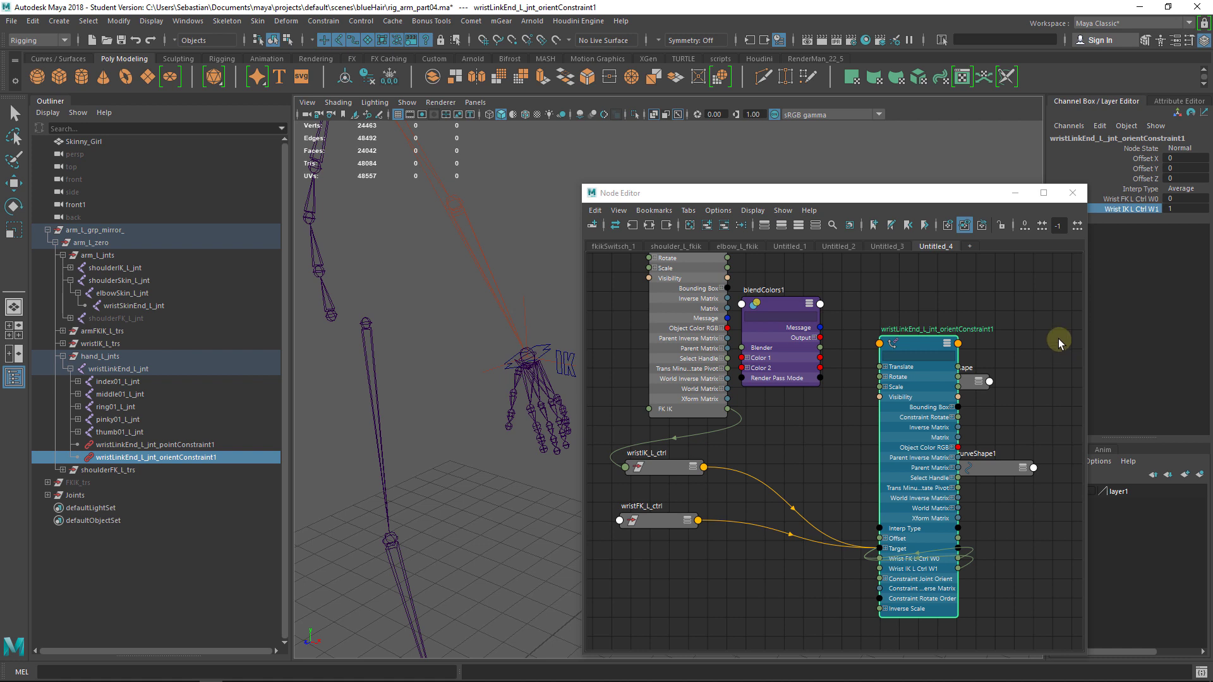
Step: Move blendColors1 past the orient constraint and remove the wristIK_L_ctrl and wristFK_L_ctrl nodes from the graph
drag(771, 308, 1060, 264)
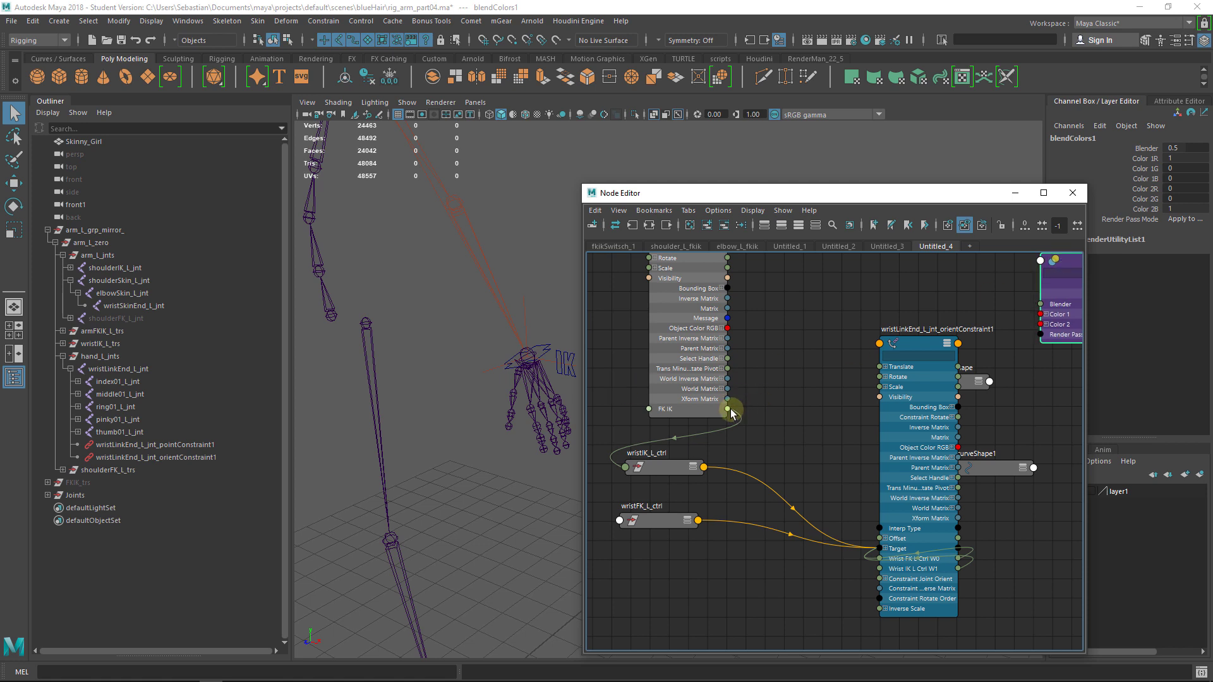
drag(729, 409, 816, 429)
drag(689, 569, 665, 499)
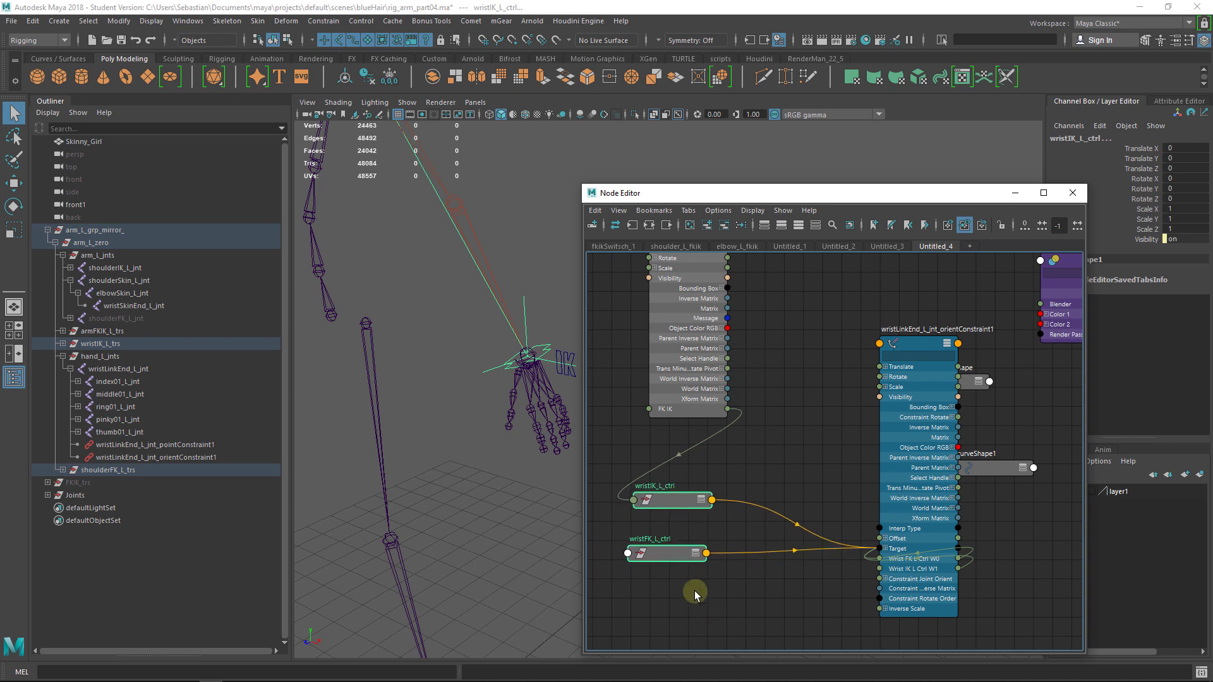
click(725, 229)
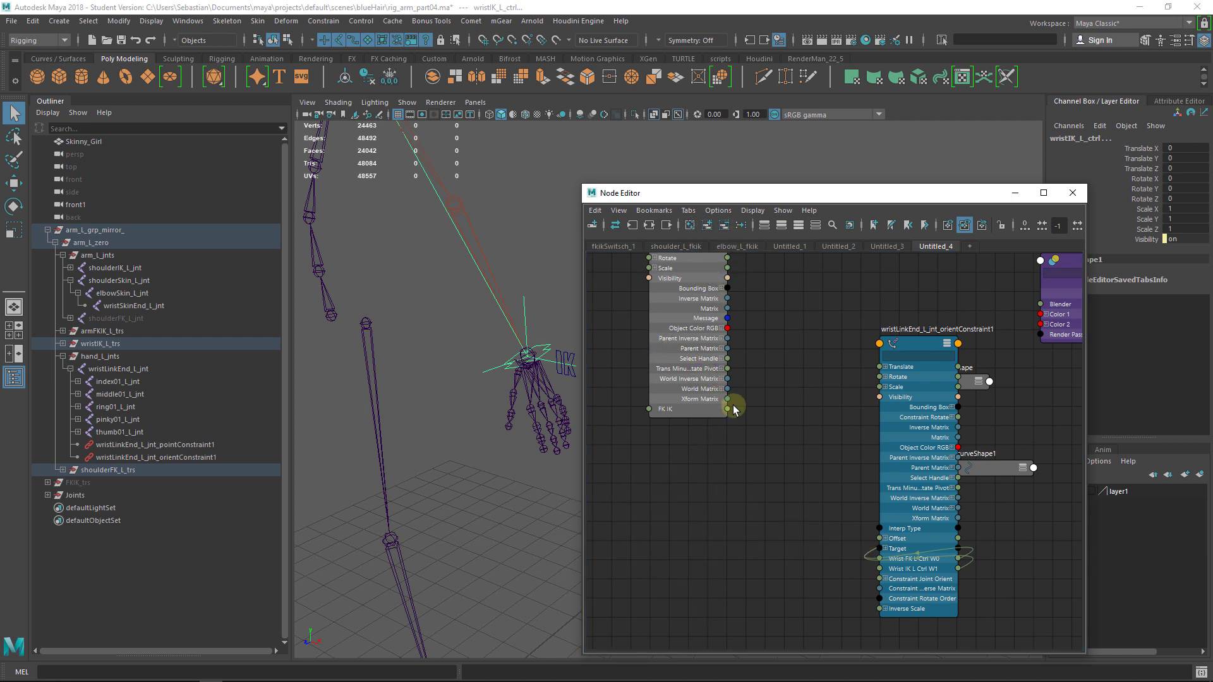
Step: Move the orient constraint node closer to armFKIK_L_ctrl and remove the wristFK_L_ctrlShape and curveShape1 nodes from the graph
drag(729, 412, 780, 381)
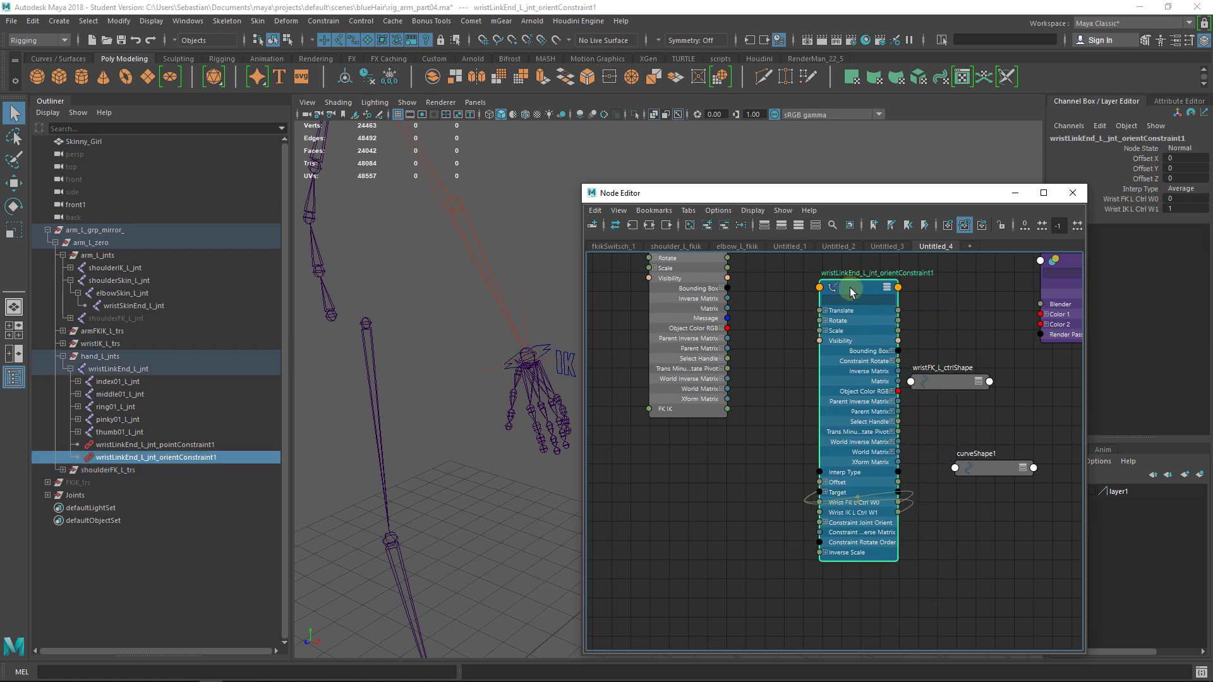
drag(912, 344, 868, 283)
drag(1015, 531, 964, 362)
click(733, 233)
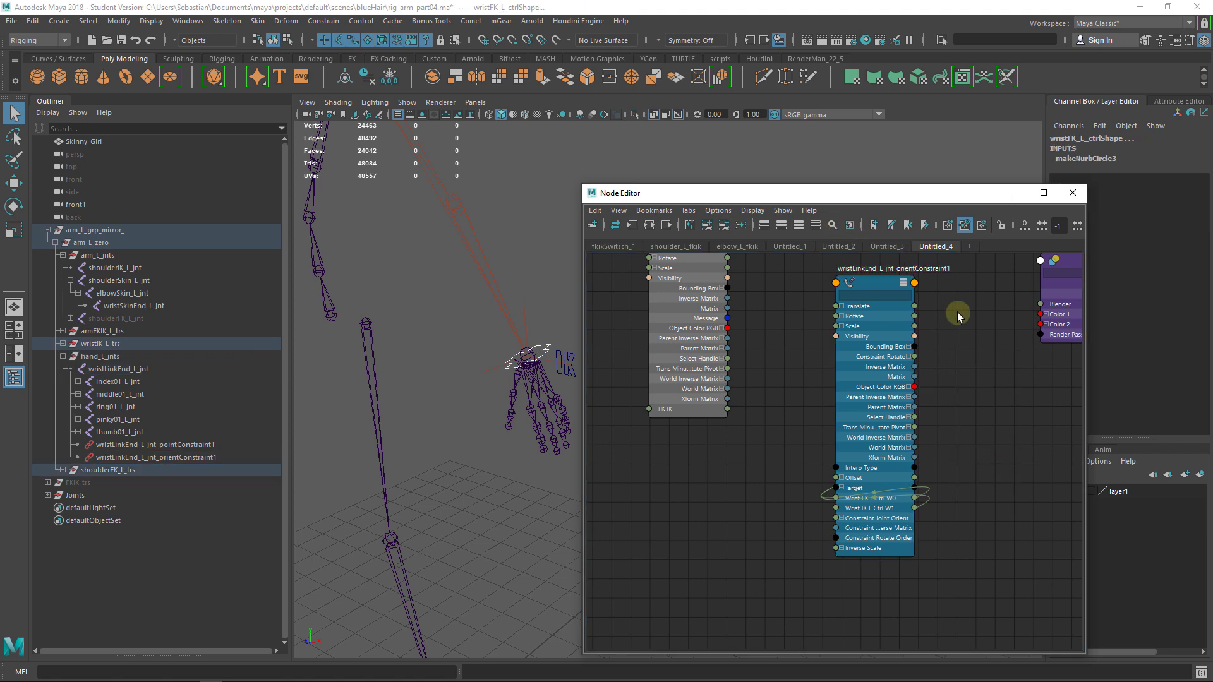
Step: Delete the blendColors1 node and move the wrist orient constraint node farther from armFKIK_L_ctrl
drag(869, 280, 916, 272)
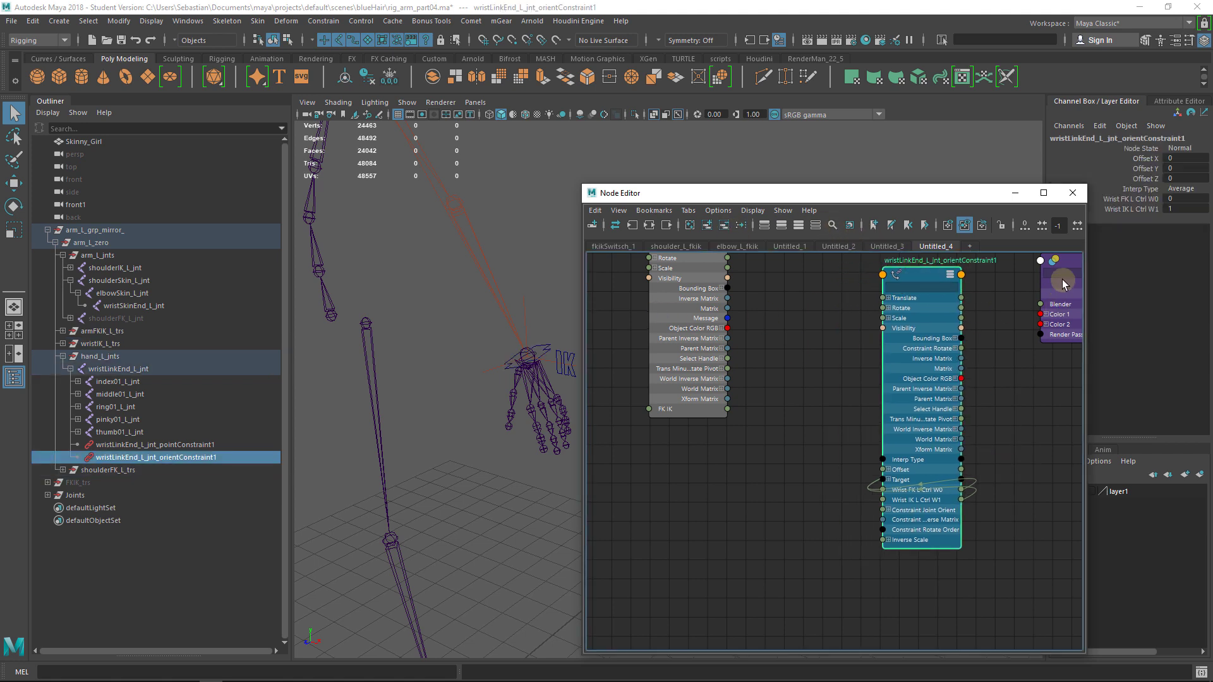
drag(1065, 272, 785, 341)
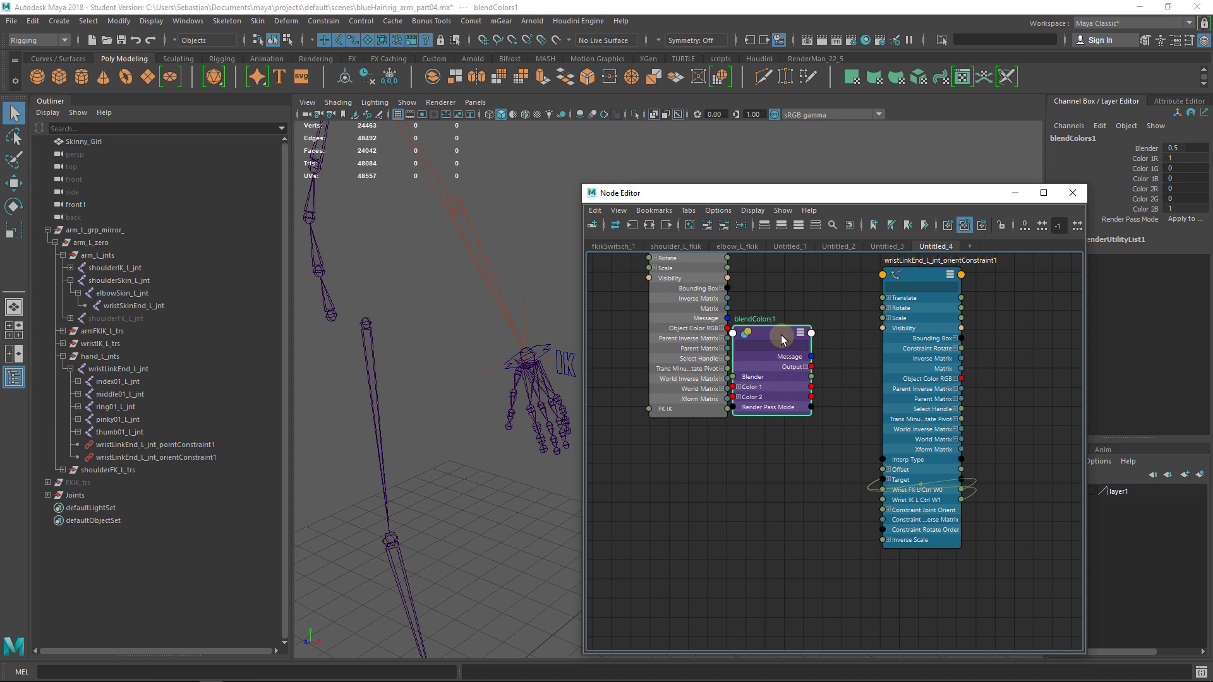
key(Delete)
drag(937, 292, 953, 293)
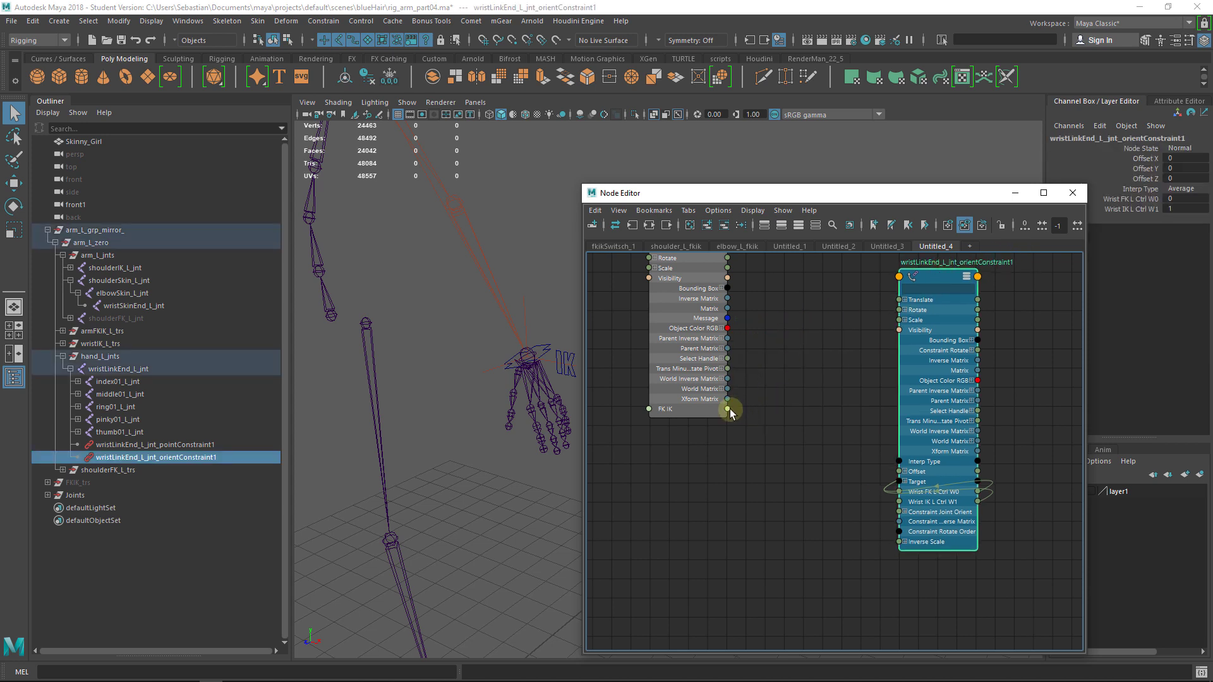
drag(728, 409, 866, 473)
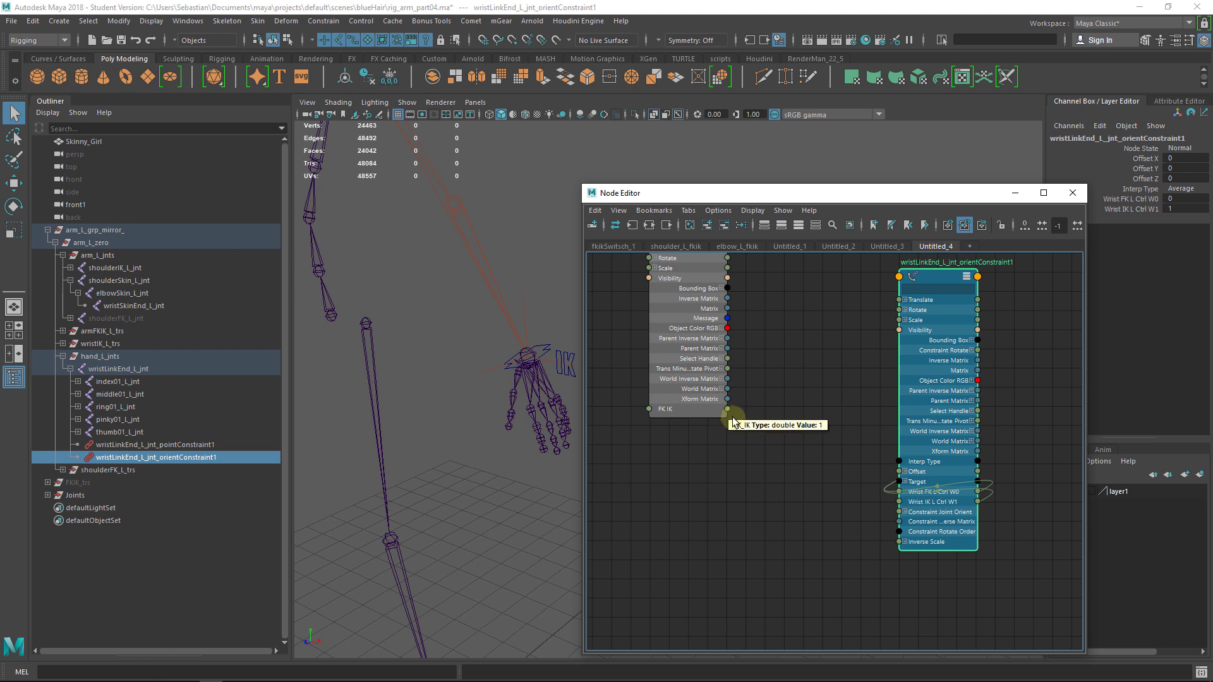
drag(724, 416, 961, 499)
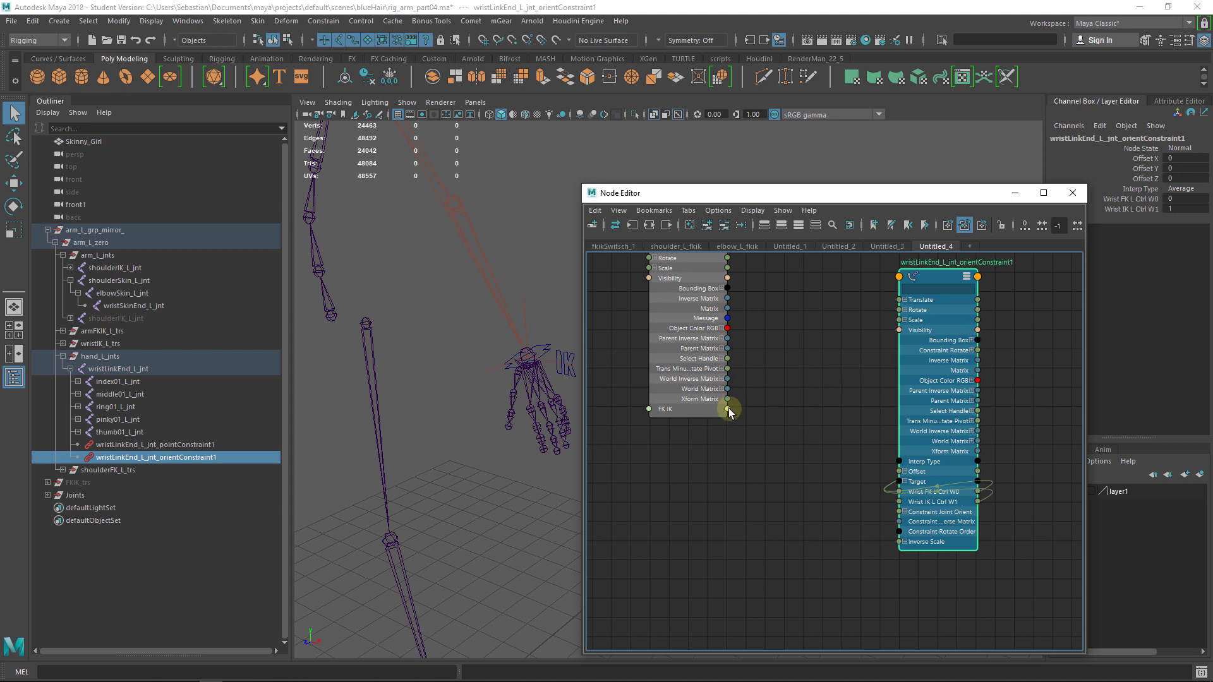
mouse_move(728, 412)
mouse_down()
mouse_move(867, 452)
mouse_move(902, 497)
mouse_move(729, 410)
mouse_up()
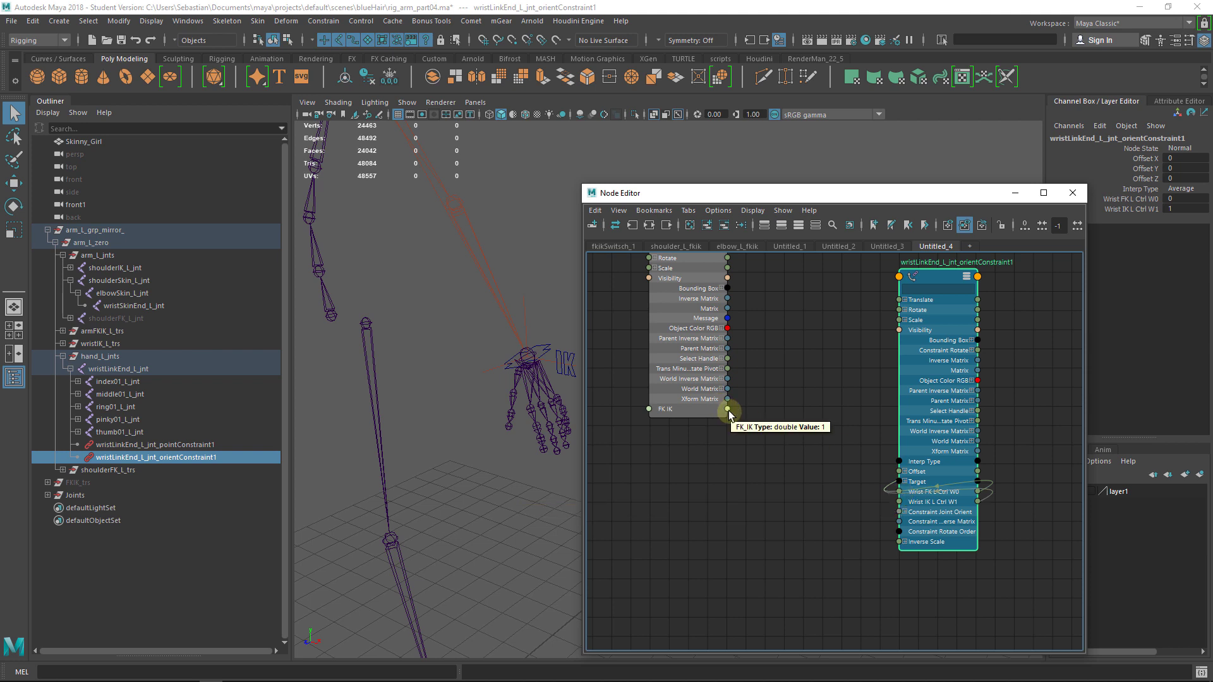
Step: Create a reverse node and place it between armFKIK_L_ctrl and the orient constraint, moving the constraint node aside for space
click(823, 457)
key(Tab)
text(r)
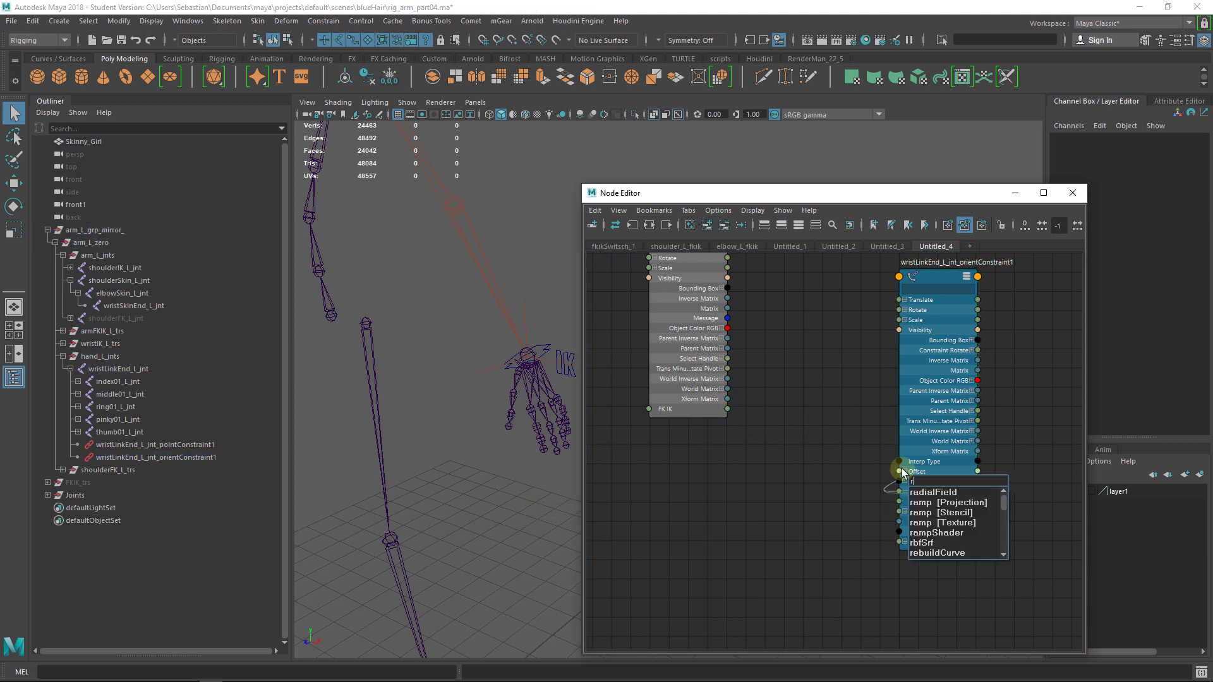
text(ever)
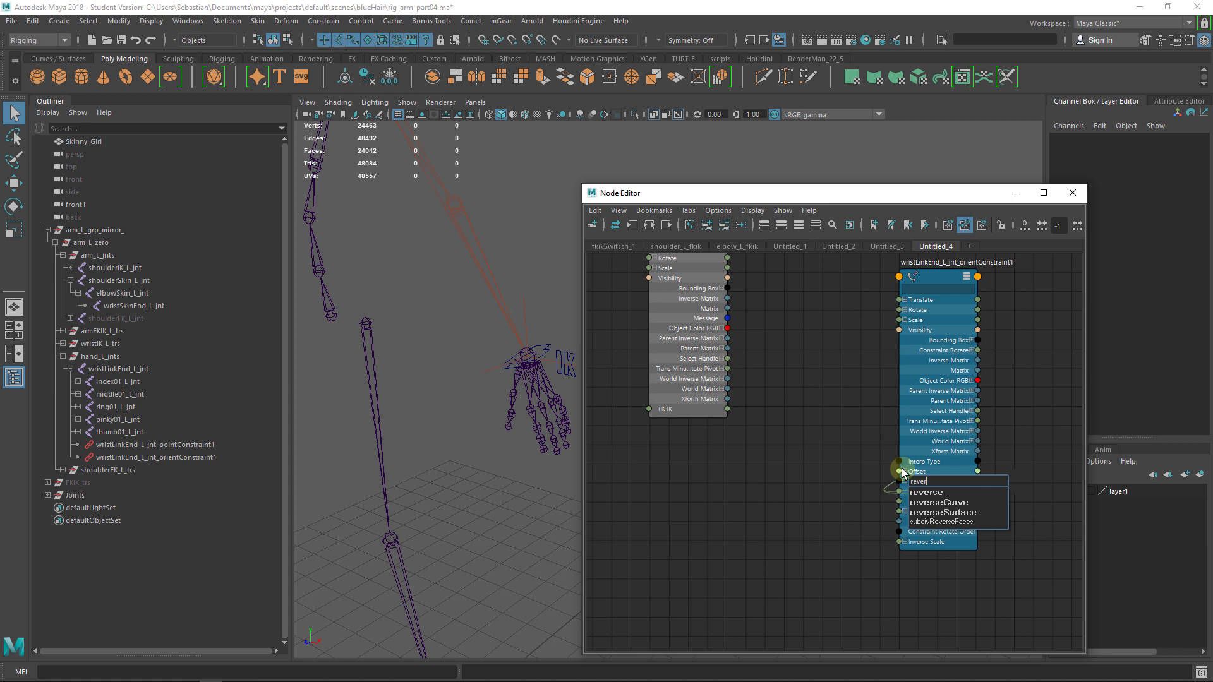
key(Return)
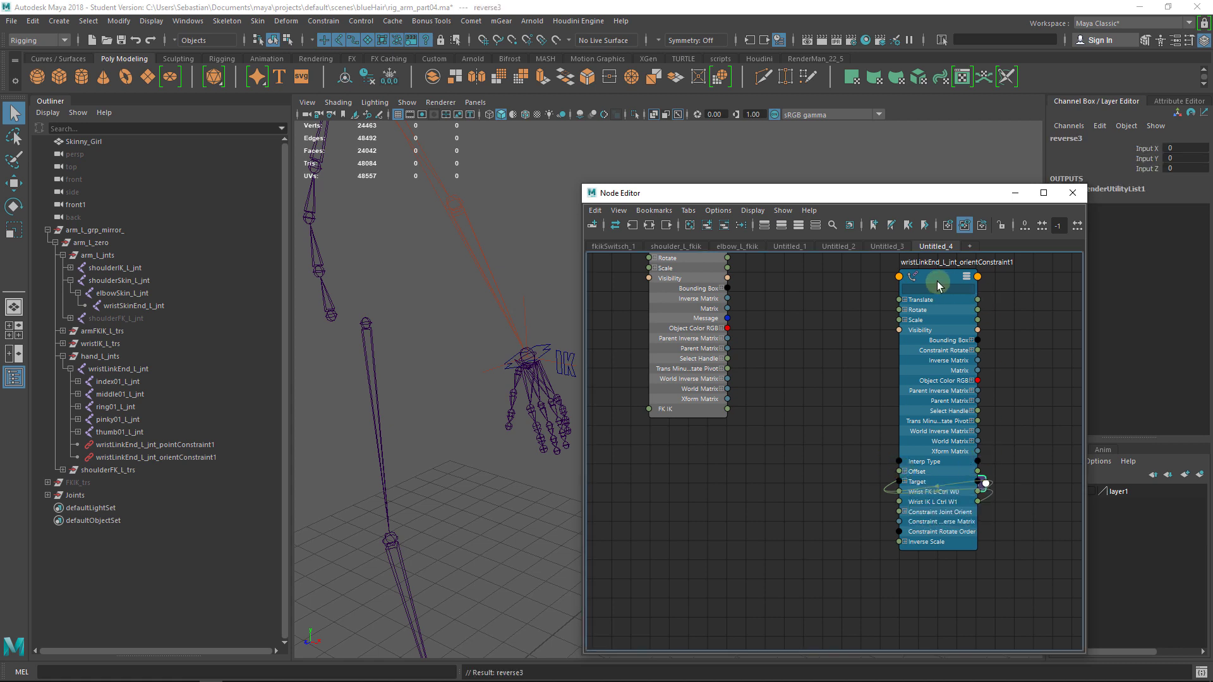
drag(942, 280, 1000, 290)
drag(921, 483, 800, 355)
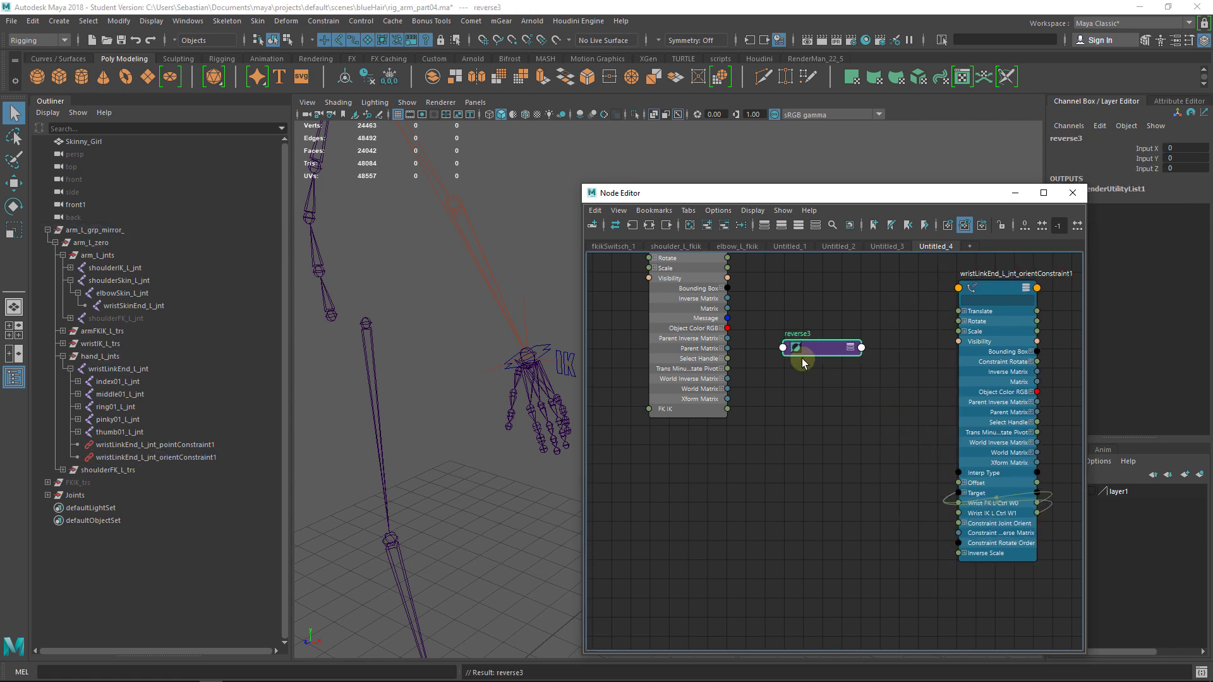
key(Tab)
text(sdisjfs)
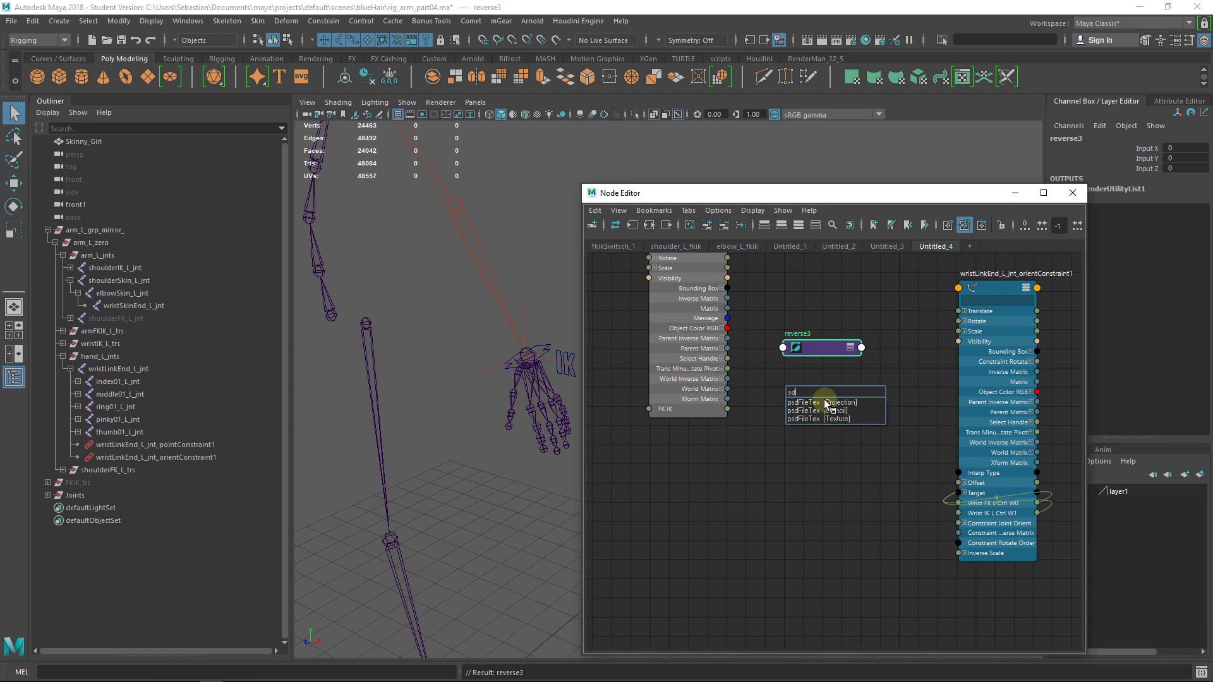
key(BackSpace)
key(BackSpace)
key(BackSpace)
key(BackSpace)
key(BackSpace)
key(BackSpace)
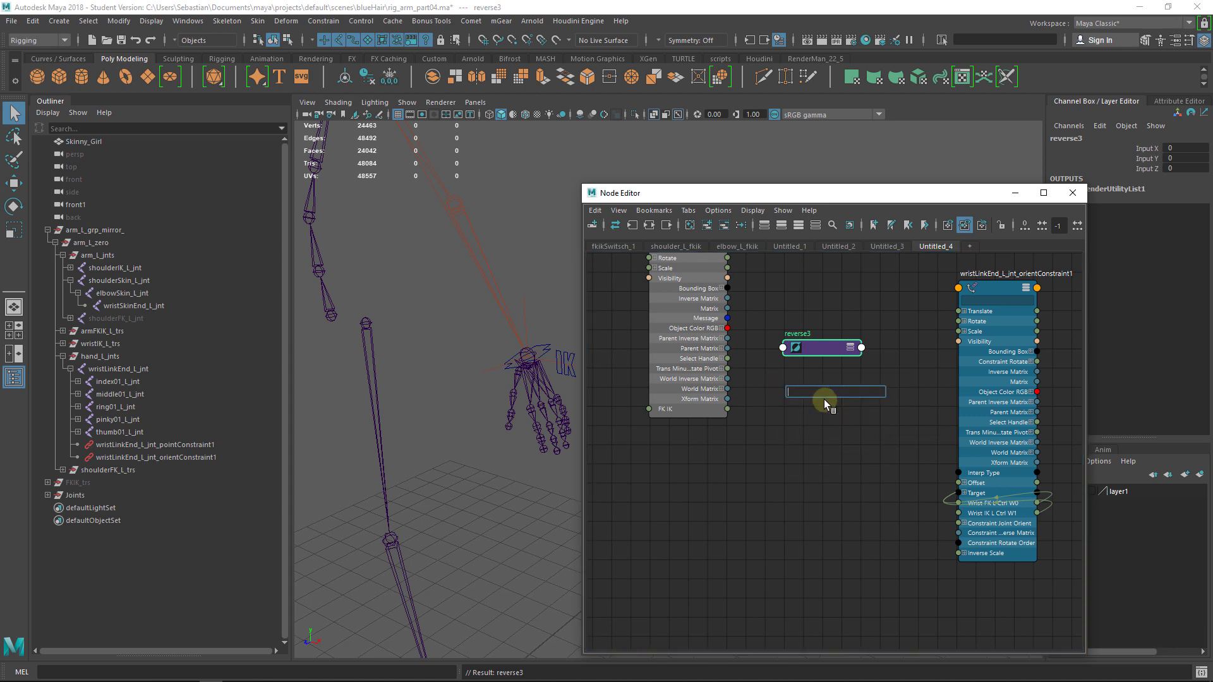
click(771, 357)
Step: Look for the Reverse node among Maya's Utilities node types
click(592, 225)
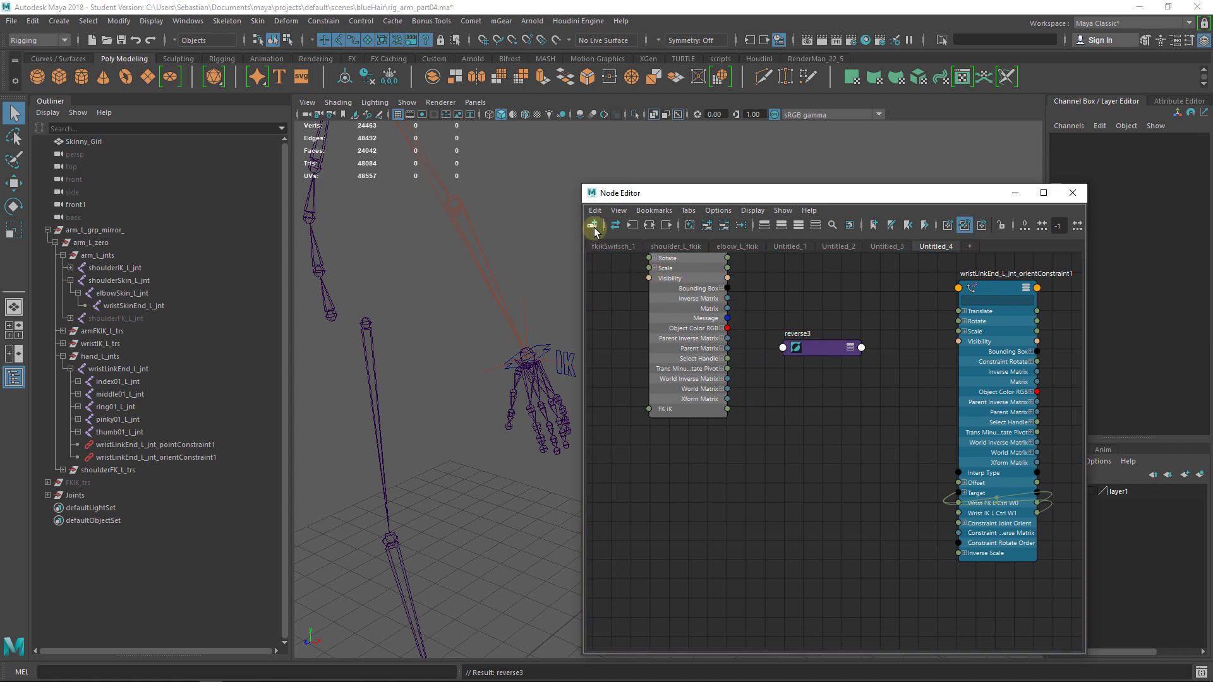
click(630, 361)
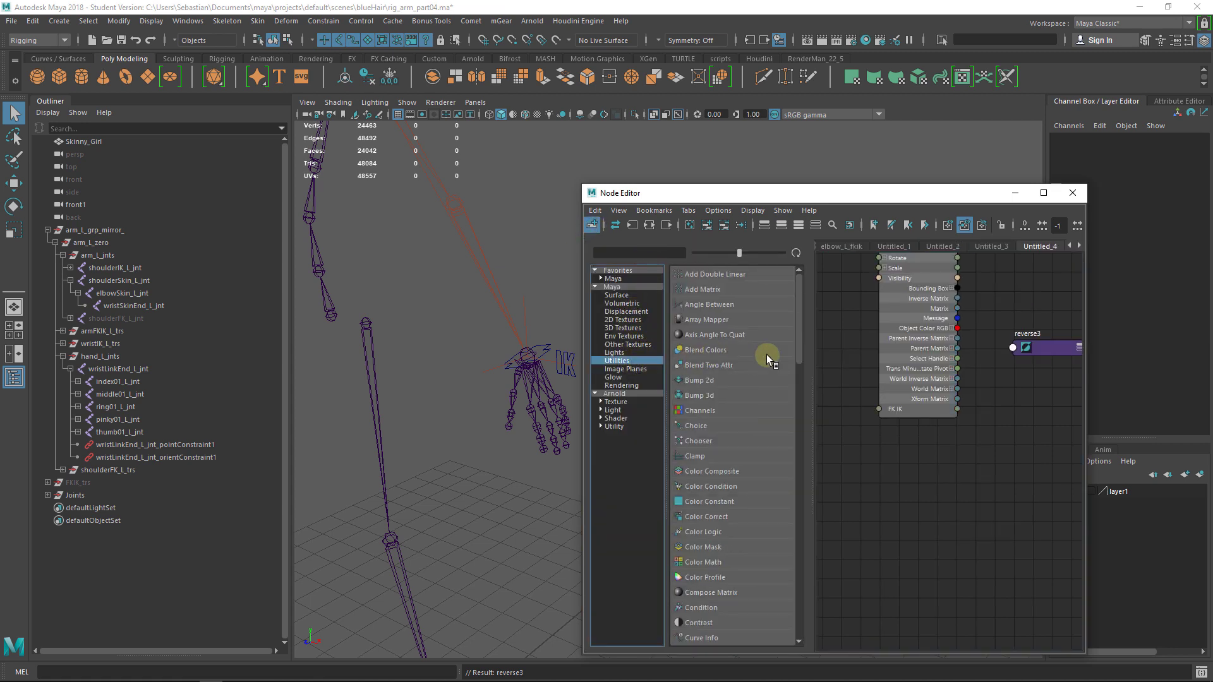
drag(803, 348, 802, 417)
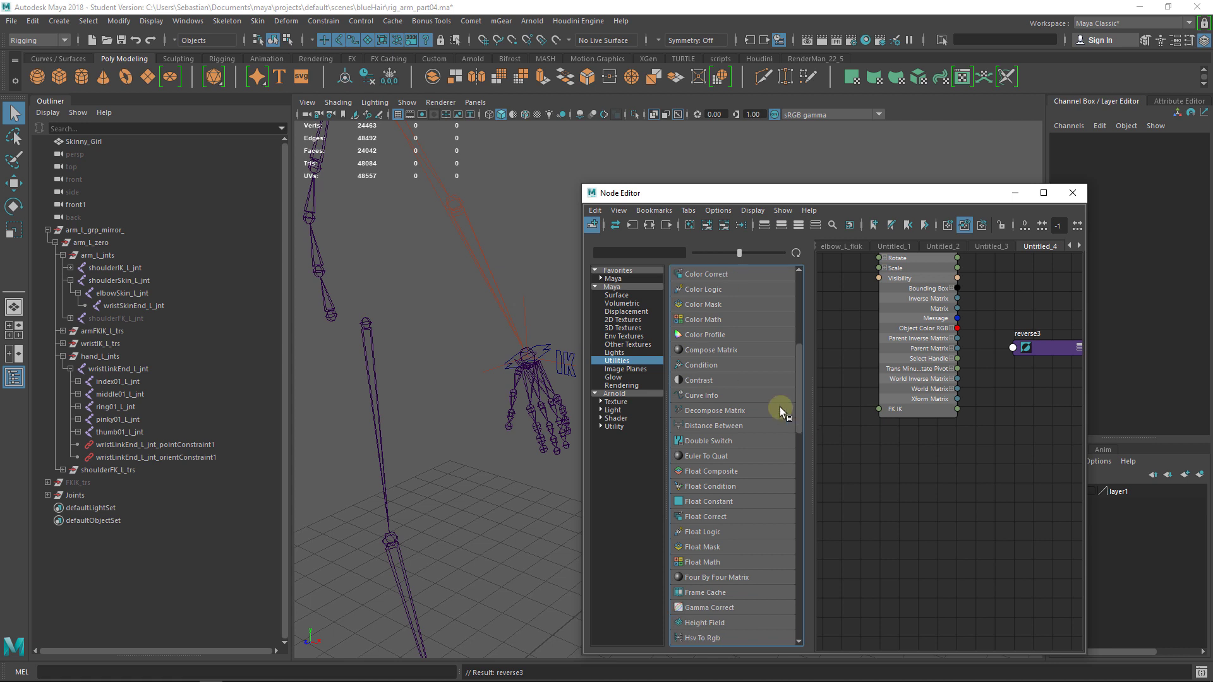
scroll(756, 559, down, 8)
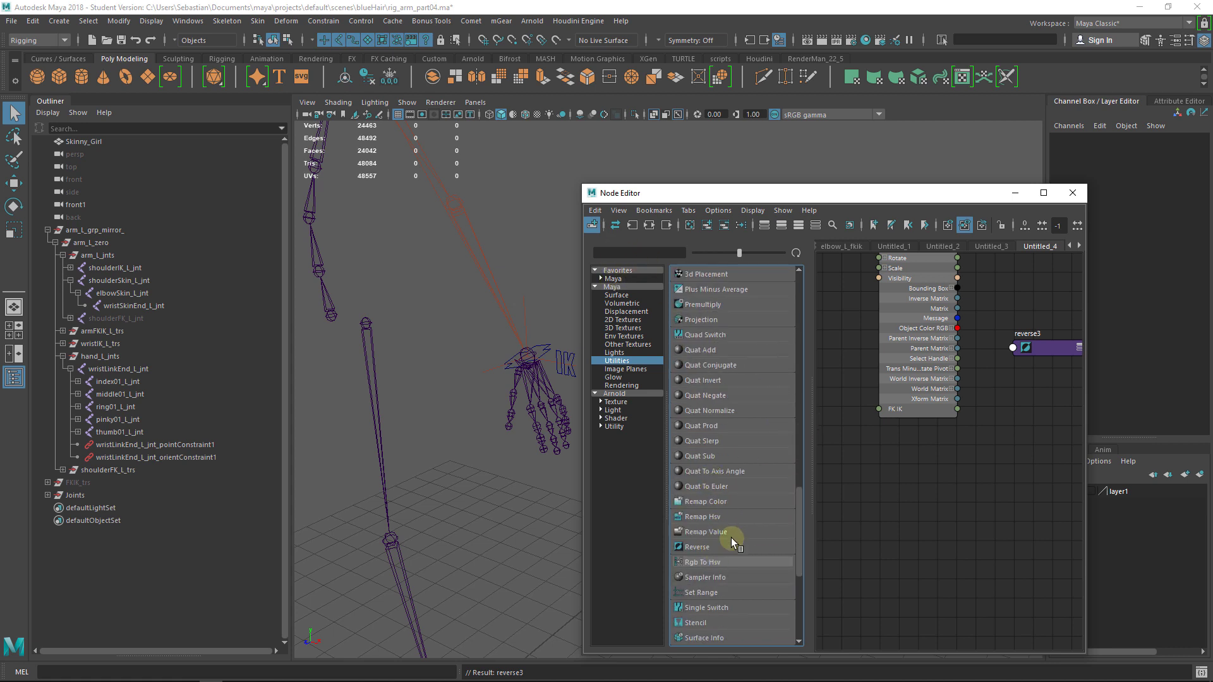
click(592, 226)
Step: Show the reverse node's full attributes, expand its Input and Output components, and reposition it beside armFKIK_L_ctrl
click(828, 347)
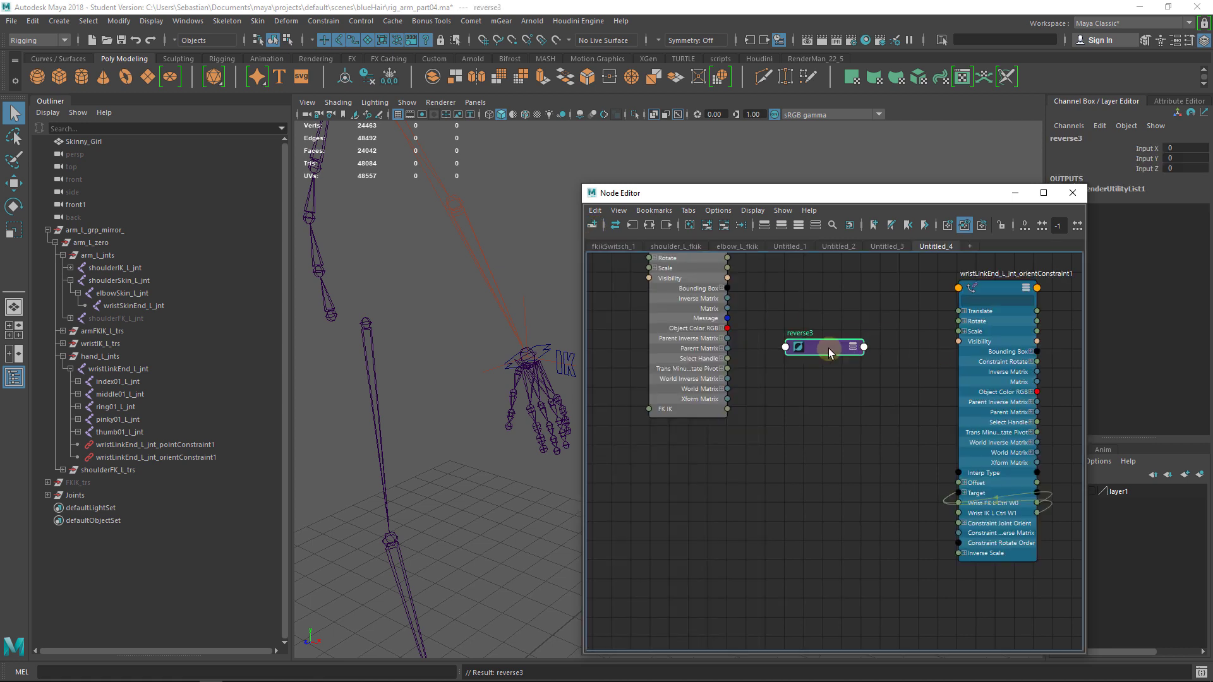
click(859, 346)
drag(839, 344, 841, 306)
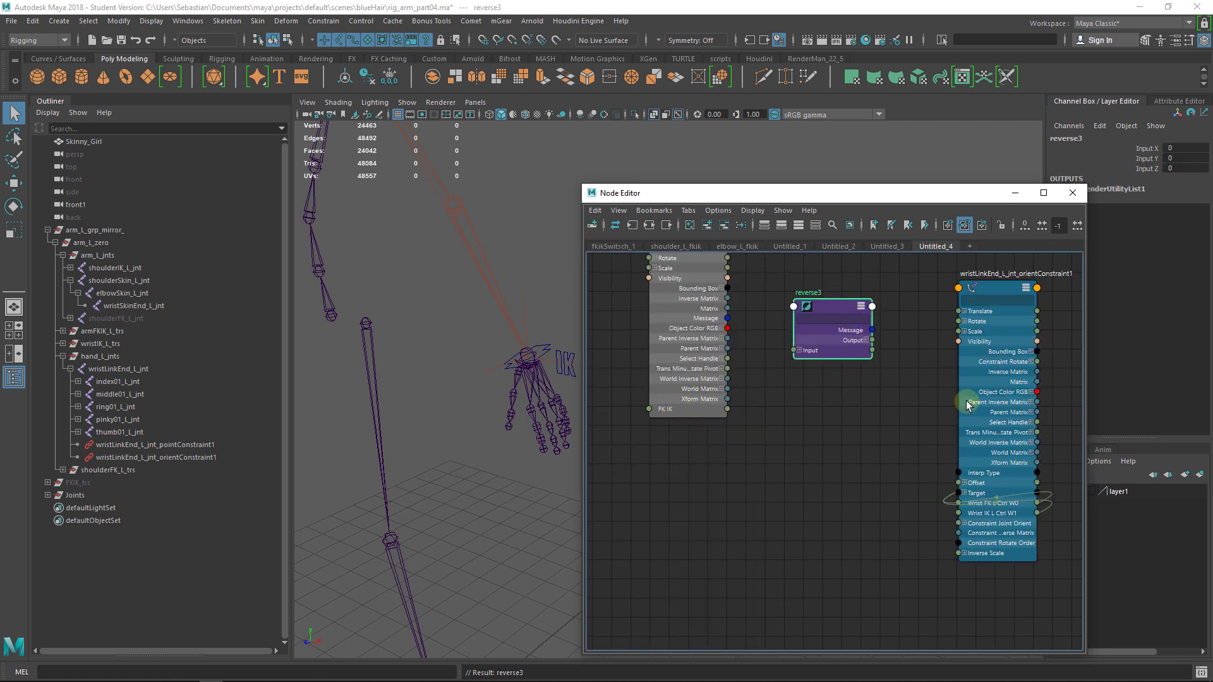
click(799, 352)
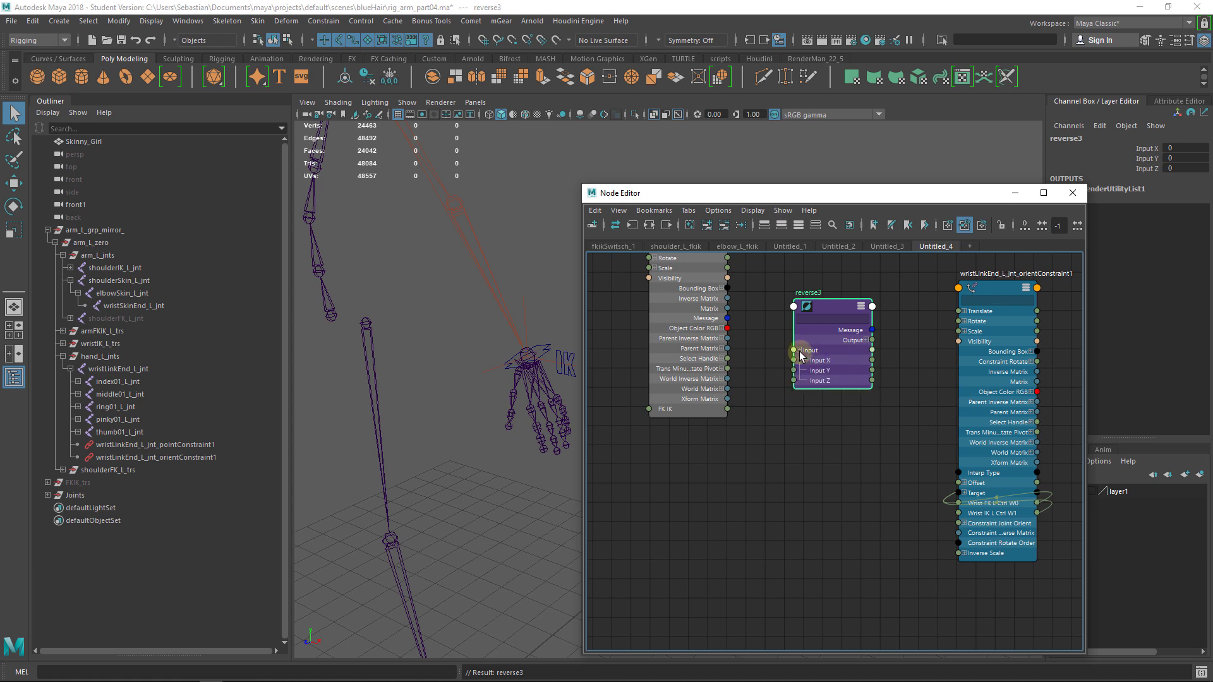
click(866, 342)
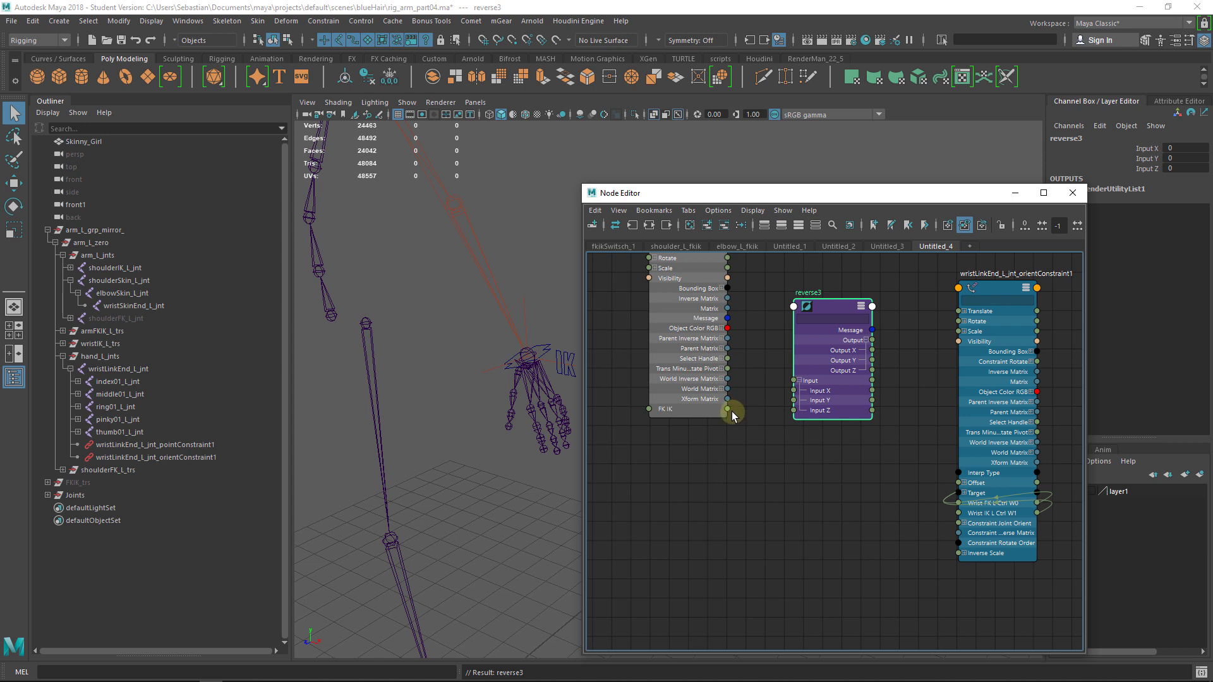
Step: Connect FK IK through the reverse node's Input X and Output X to Wrist FK L Ctrl W0, and directly to Wrist IK L Ctrl W1
drag(727, 410, 794, 391)
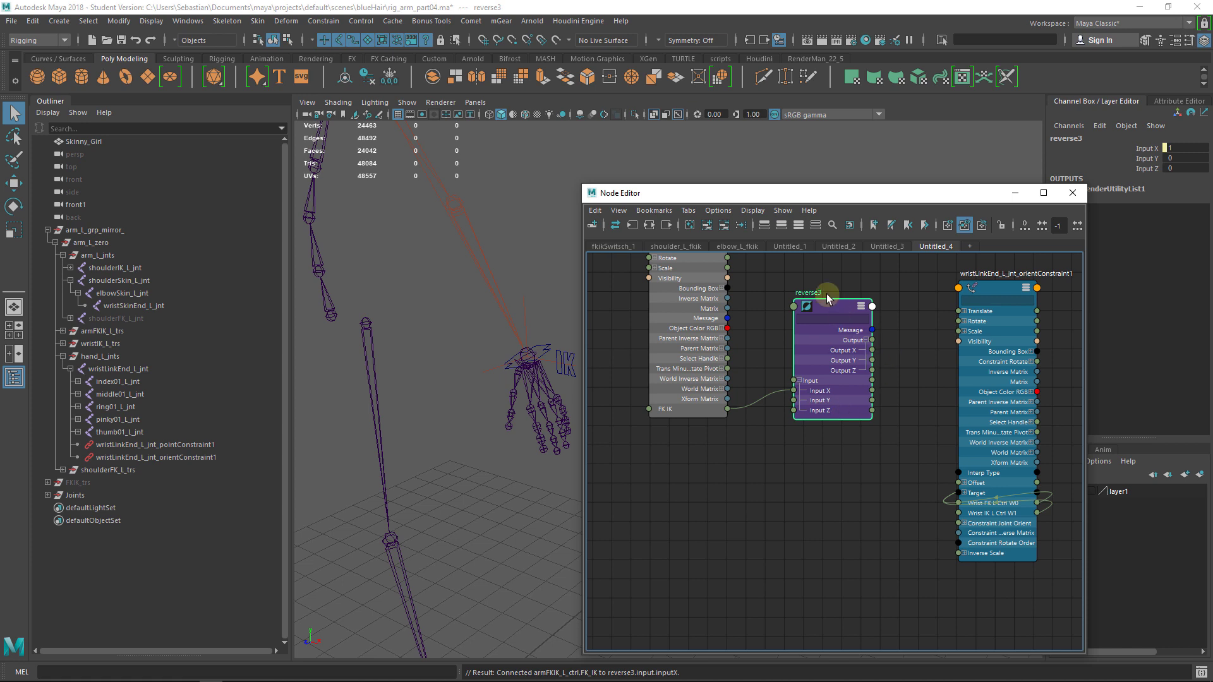
drag(826, 301, 819, 292)
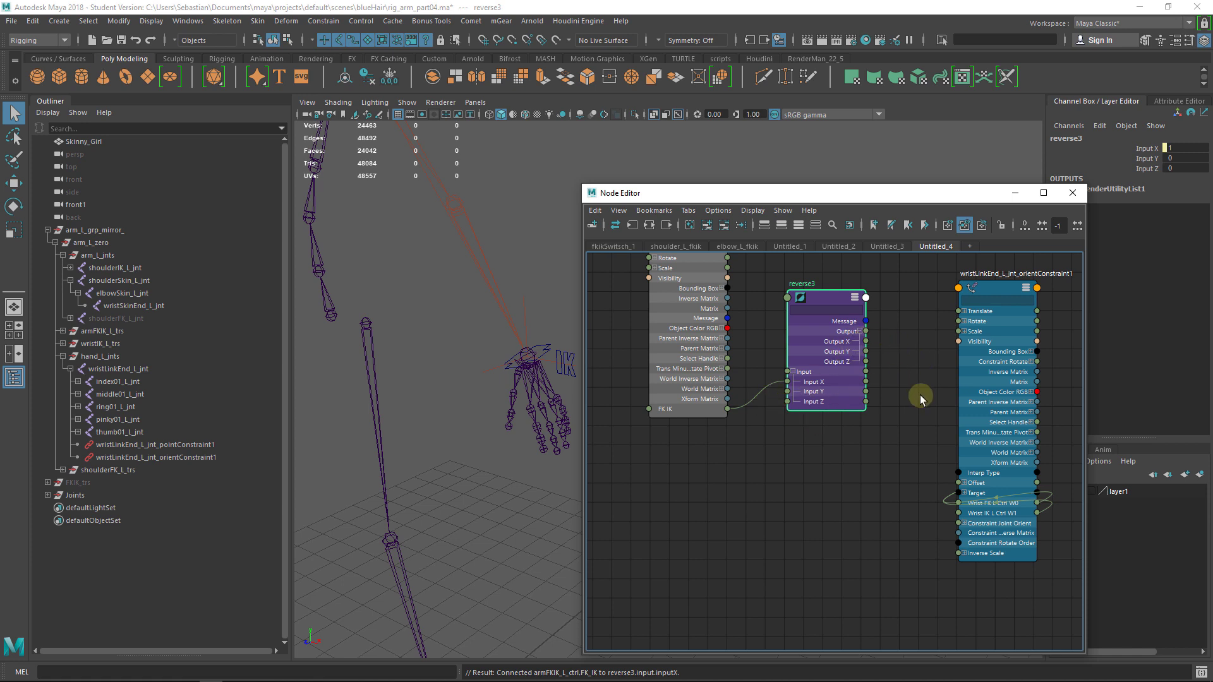
drag(866, 342, 951, 506)
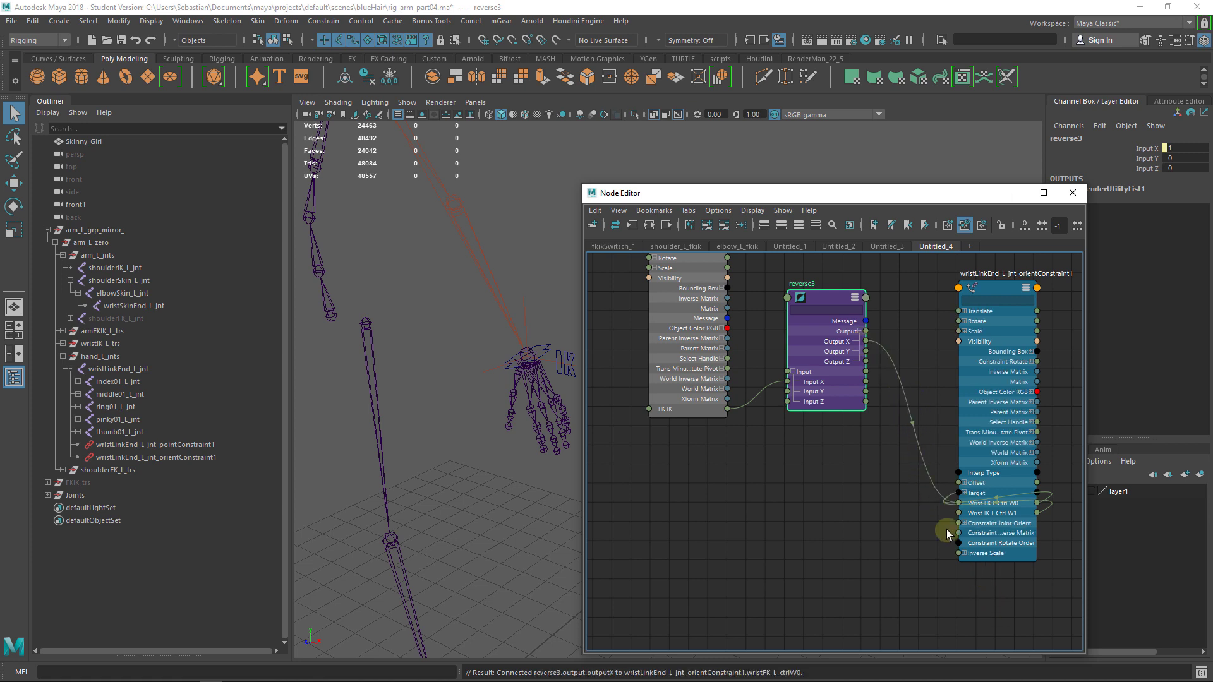
drag(727, 409, 954, 513)
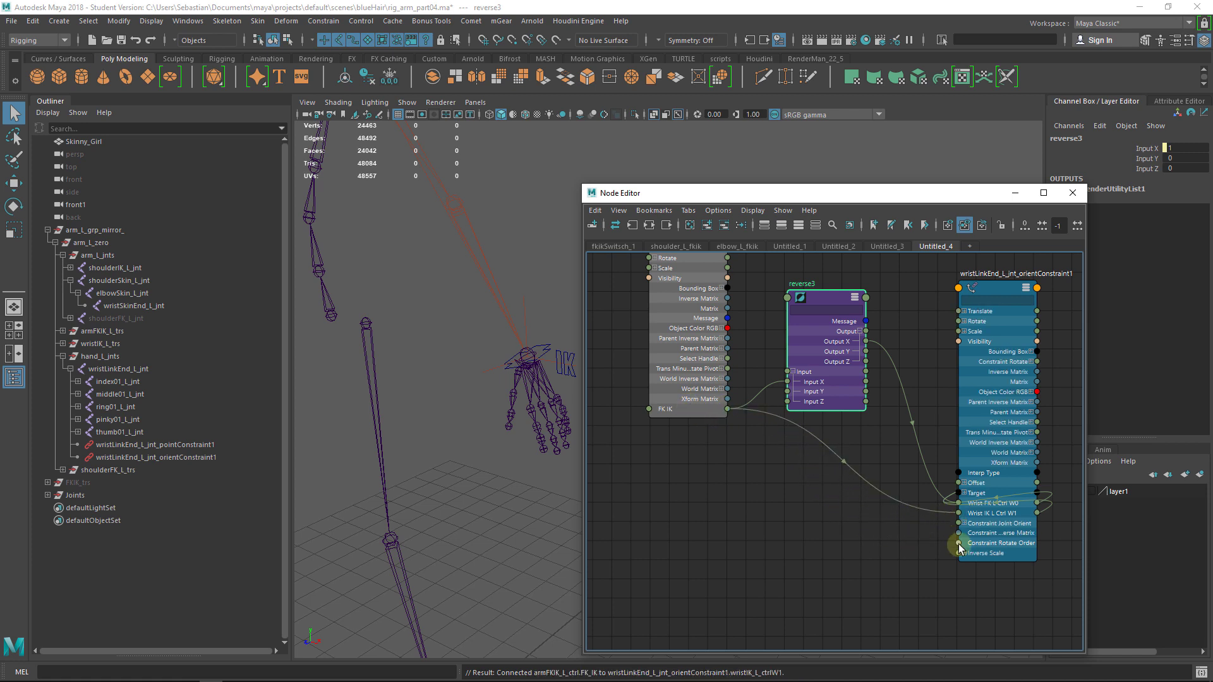
Step: Set armFKIK_L_ctrl's FK IK attribute to 0 and check the wrist orient constraint's weights
scroll(790, 414, down, 2)
click(700, 280)
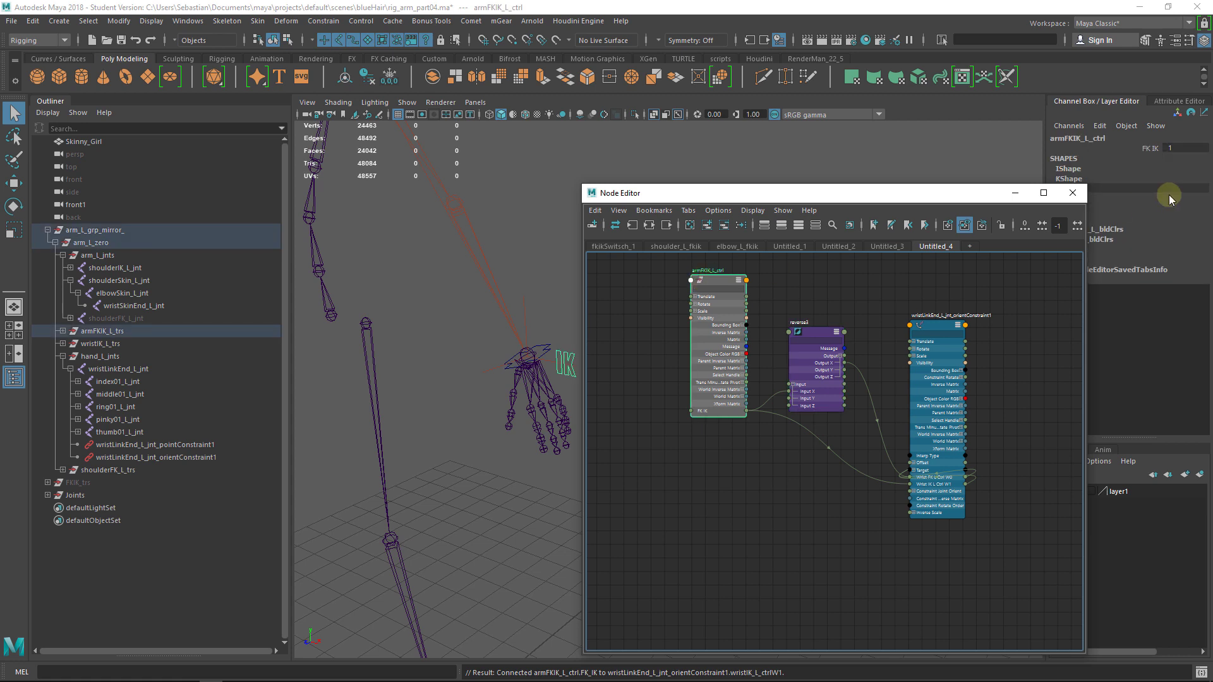
click(1155, 148)
middle_drag(970, 140, 944, 140)
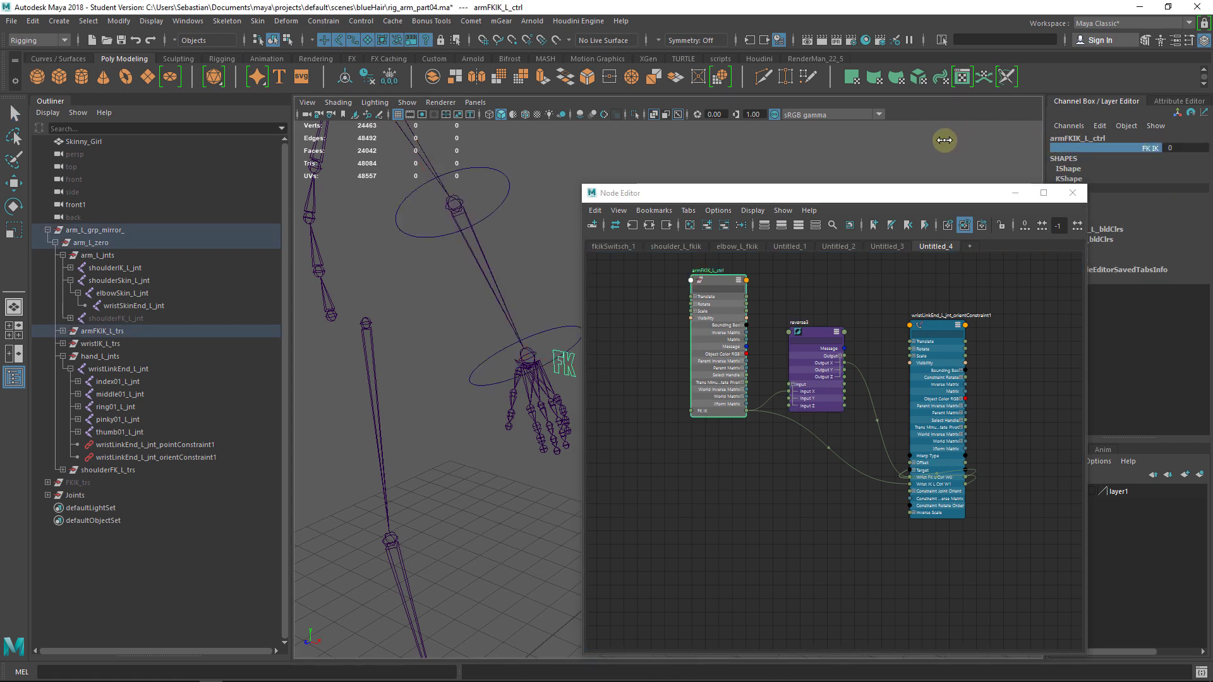
click(953, 331)
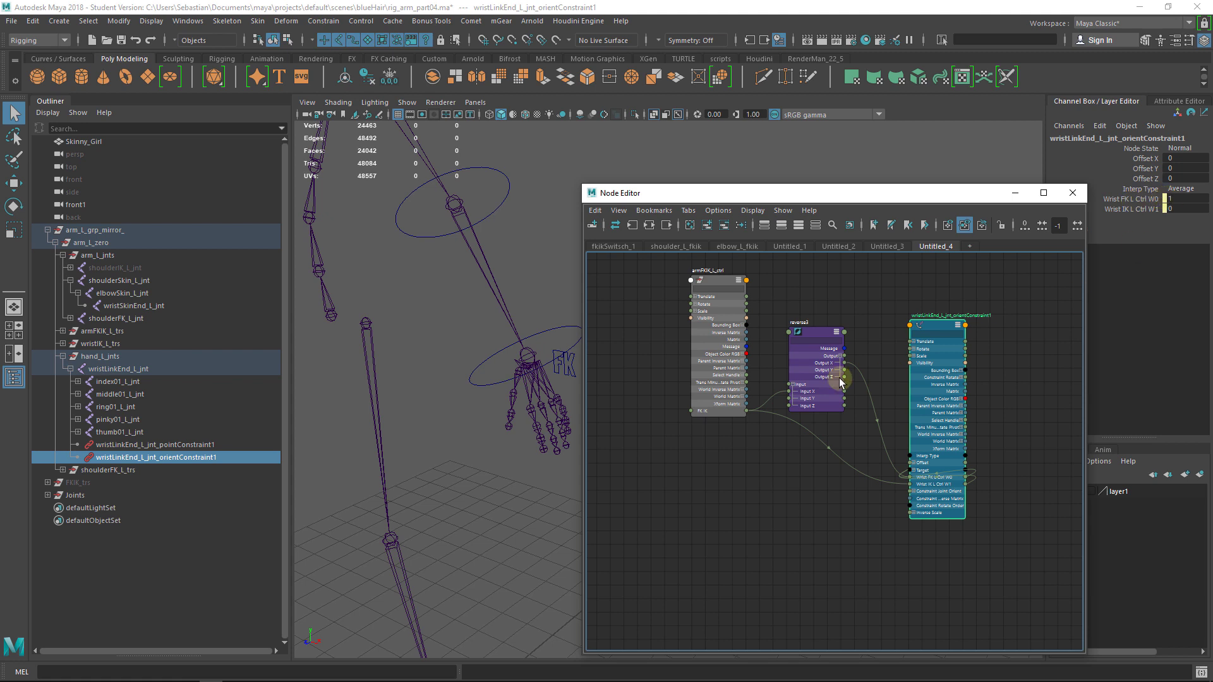
Step: Set armFKIK_L_ctrl's FK IK attribute to 1, check the orient constraint's weights, and move the constraint node slightly up
click(705, 280)
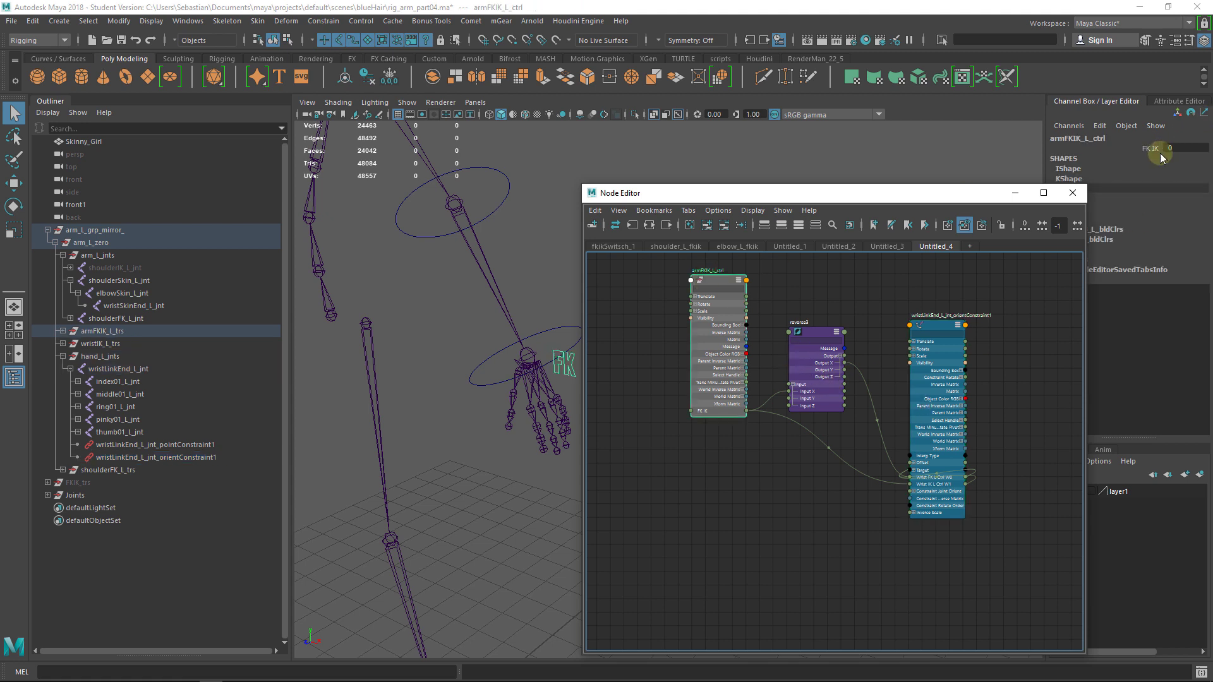
click(1128, 149)
middle_drag(1124, 160, 988, 149)
click(915, 326)
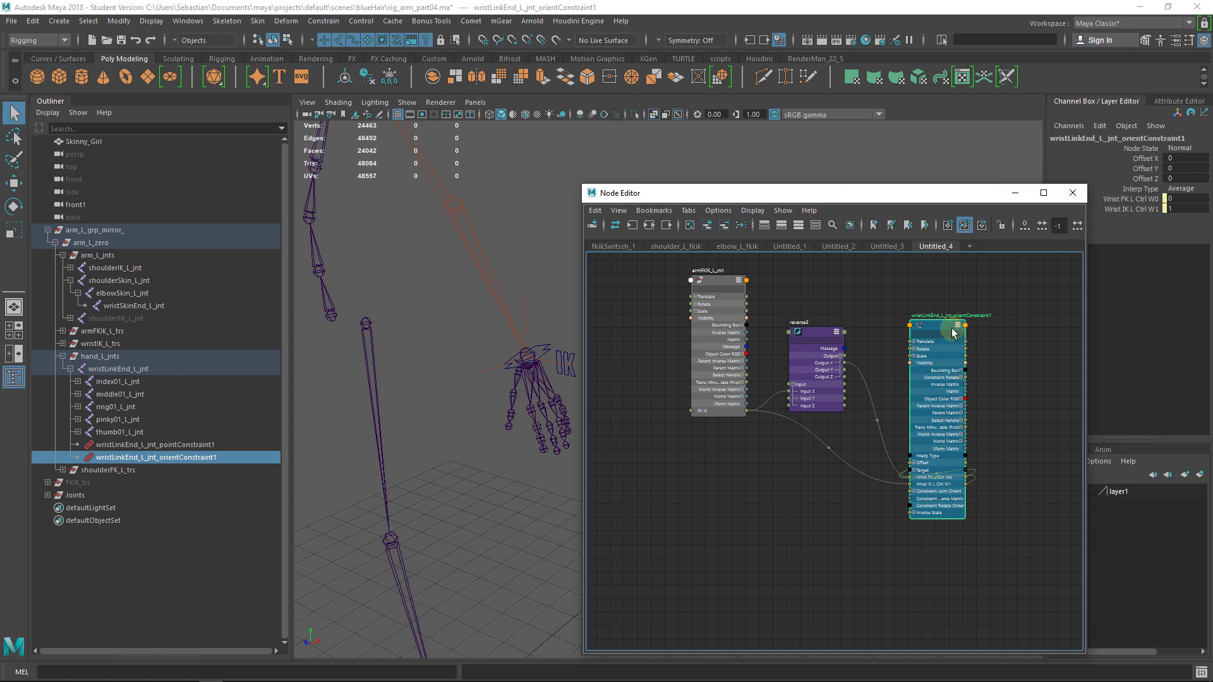
drag(946, 329, 959, 310)
Step: Set armFKIK_L_ctrl's FK IK attribute back to 0 and select the wristFK_L_ctrl control
click(538, 344)
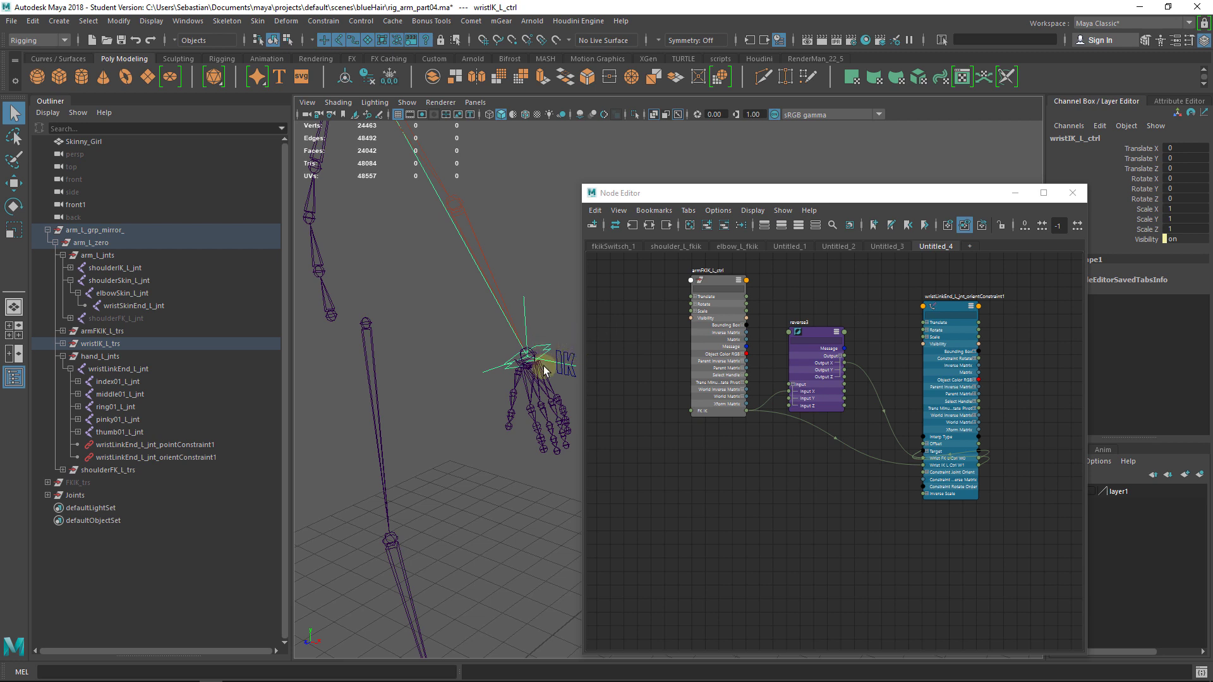
click(566, 358)
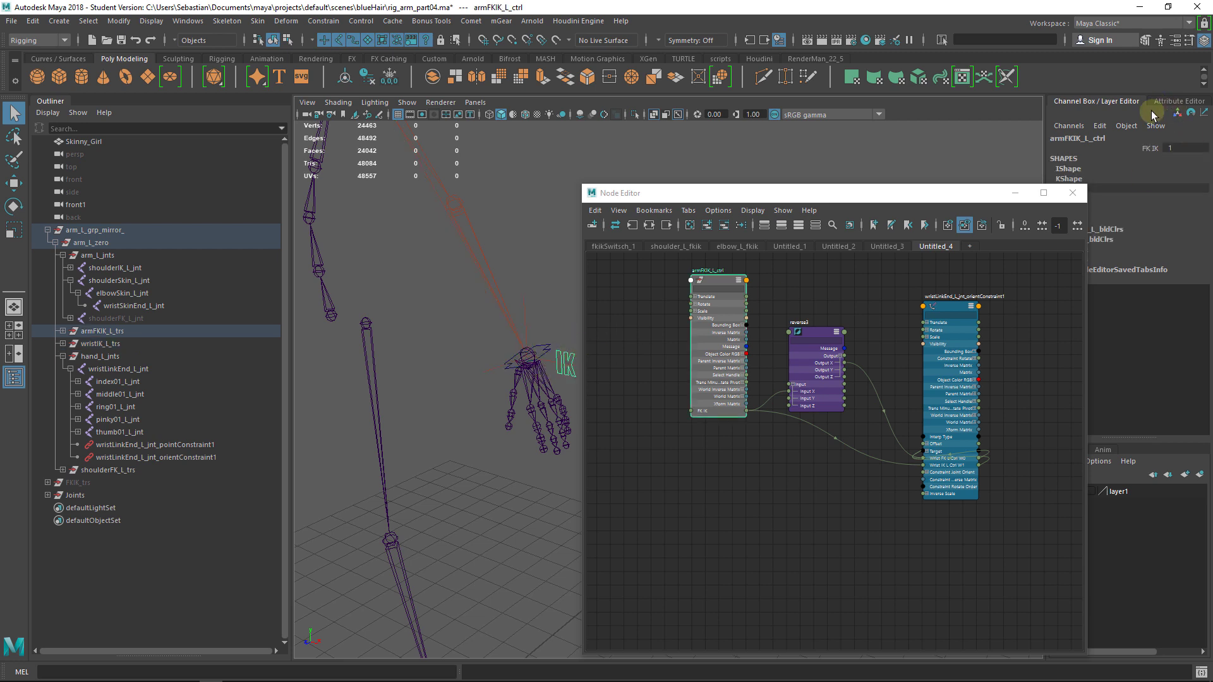
click(1145, 148)
middle_drag(1036, 161, 806, 170)
click(559, 361)
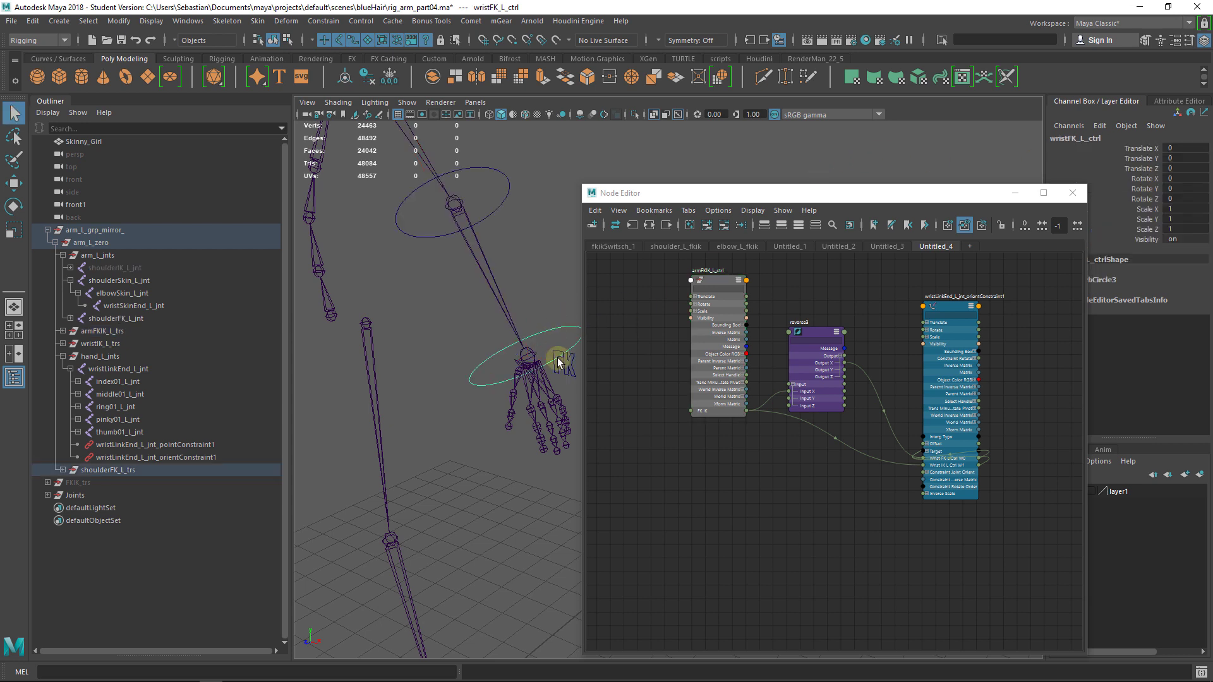
Step: Move the Node Editor window clear of the hand and channel values, and select armFKIK_L_ctrl in the viewport
drag(763, 180, 885, 192)
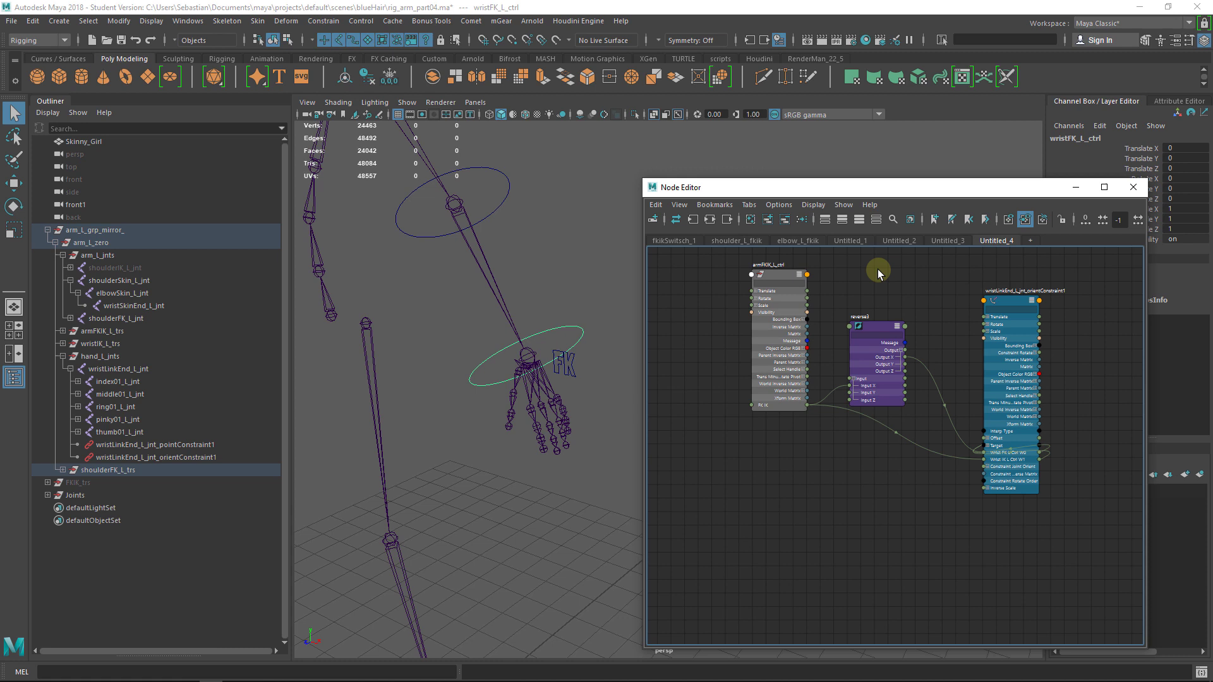
click(559, 361)
click(575, 356)
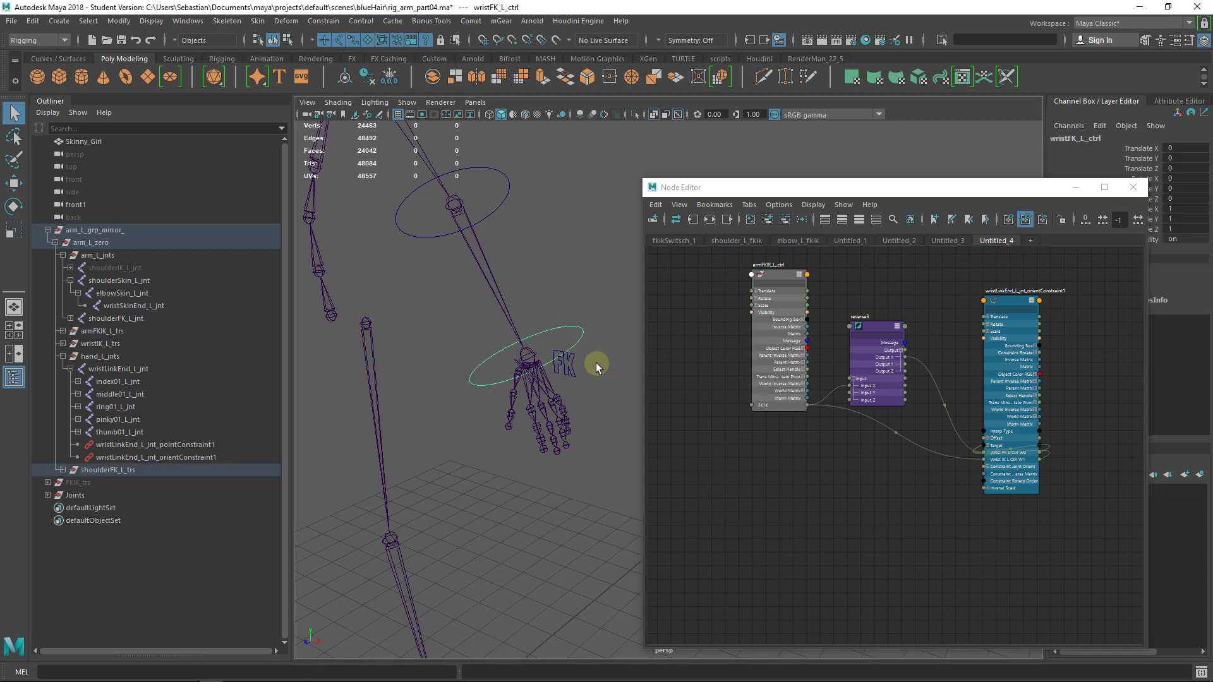
click(575, 377)
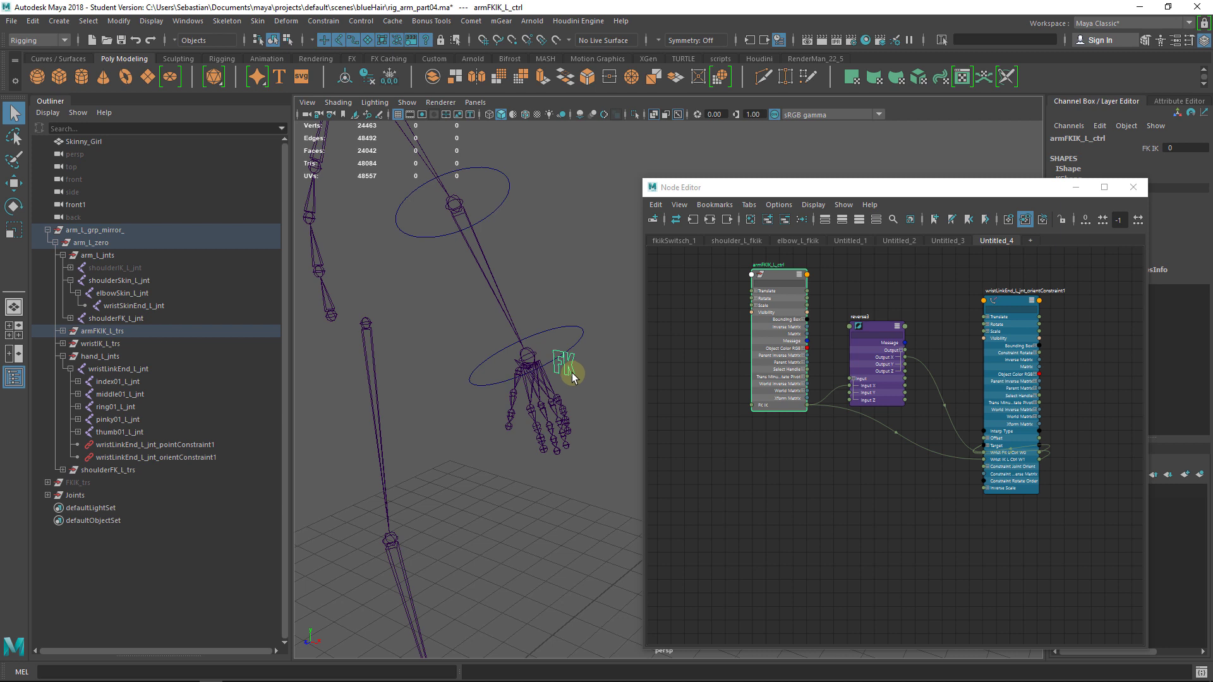
drag(791, 185, 801, 211)
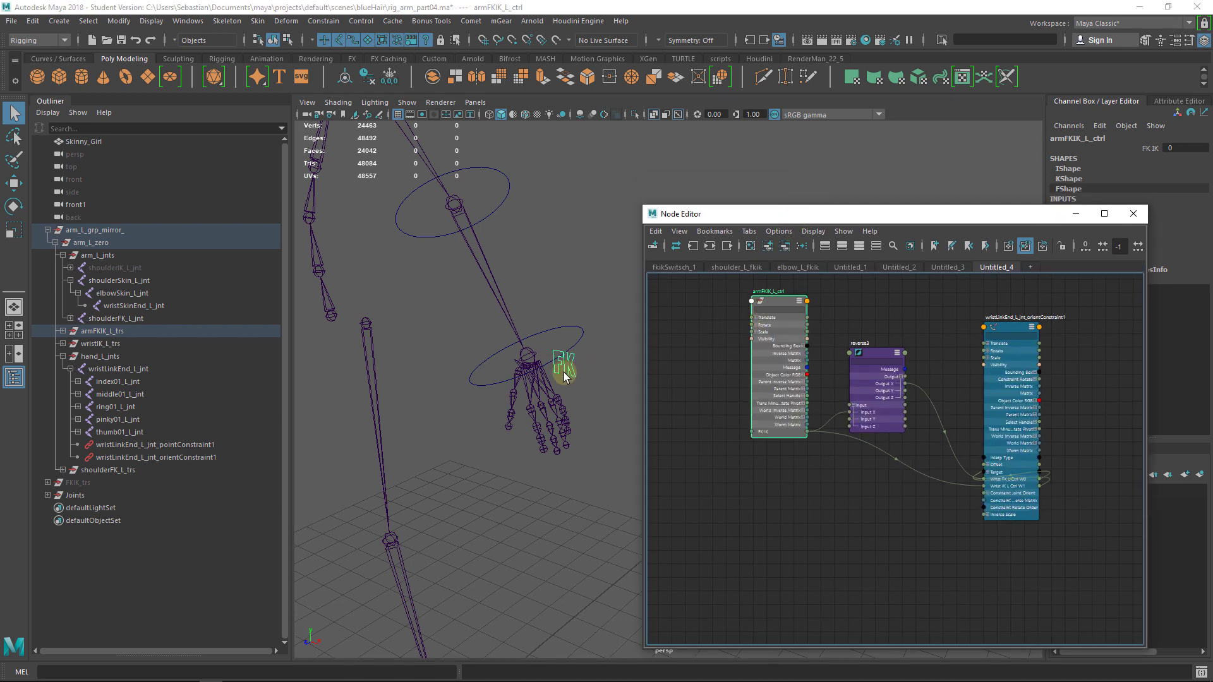
Step: Test the hand by rotating the left wrist FK control, and undo the rotation
click(576, 343)
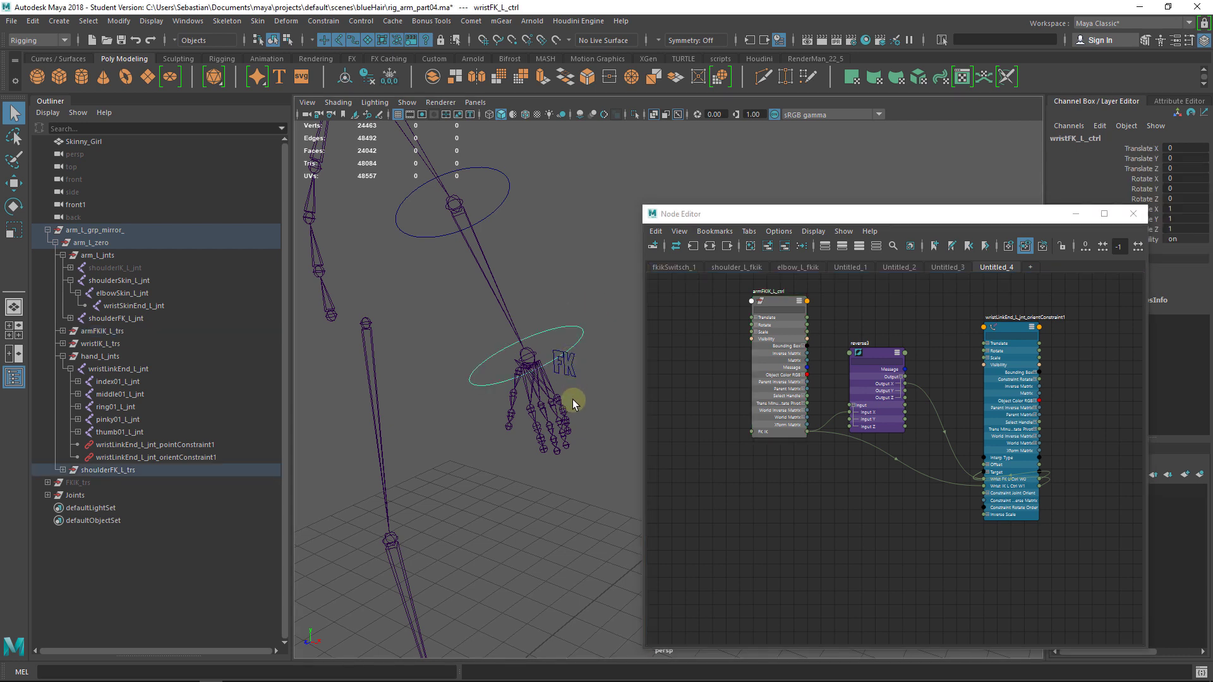
key(e)
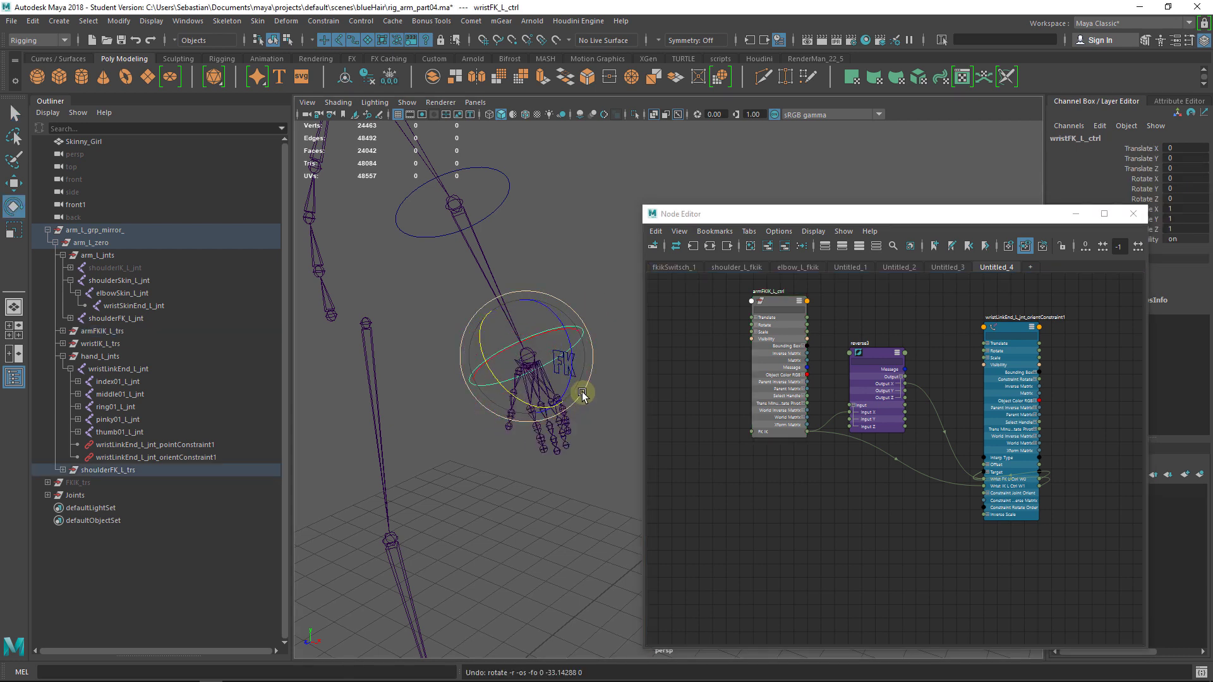
key(q)
Step: Set the FK IK attribute on the left arm's FK/IK switch control to 1
click(569, 365)
click(1152, 148)
middle_drag(827, 181, 862, 180)
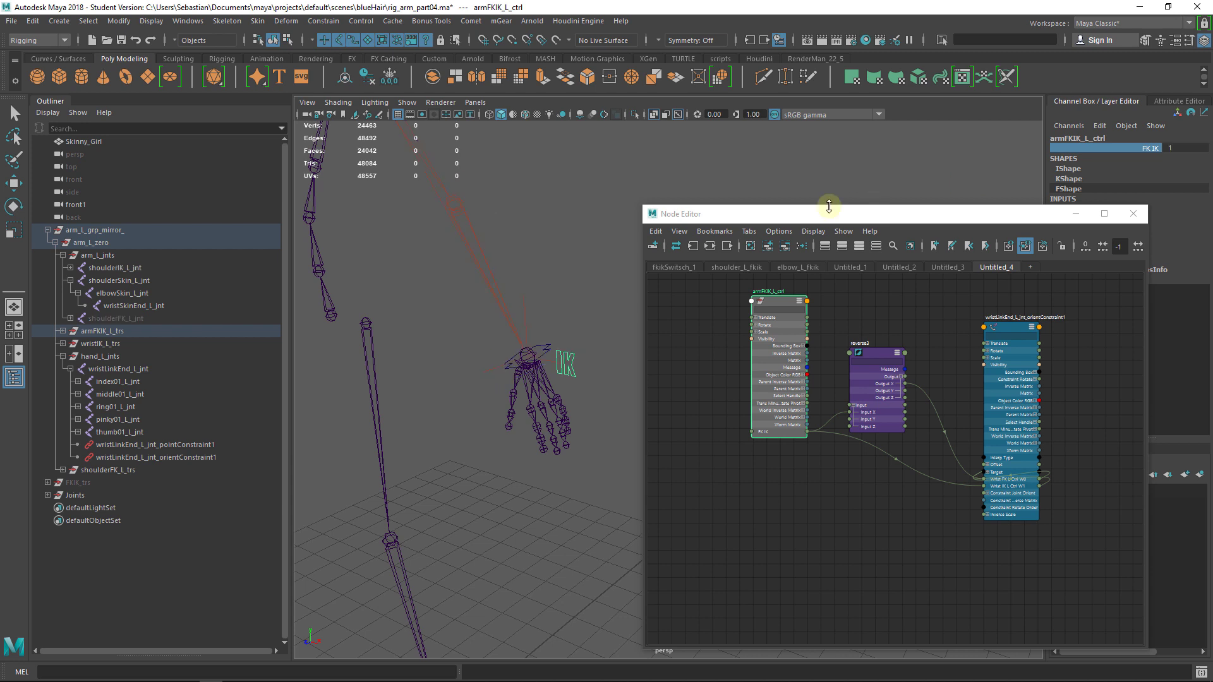
Step: Test the hand by rotating the left wrist IK control, and undo the rotation
click(545, 342)
key(e)
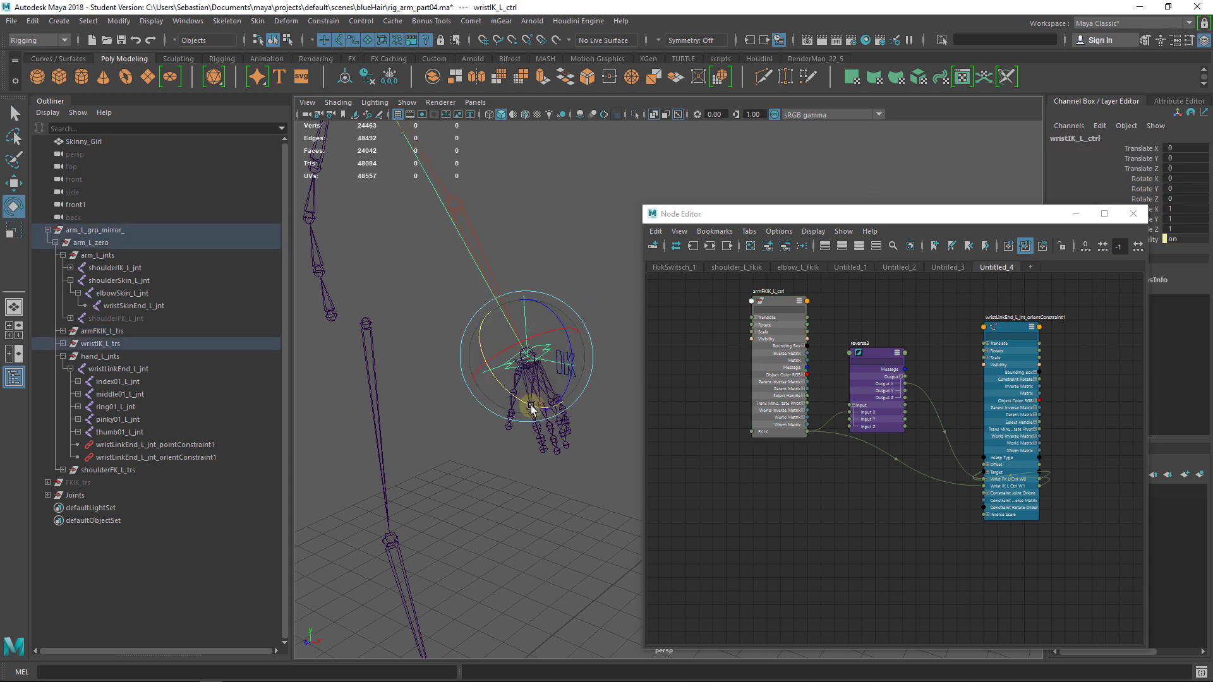
drag(534, 403, 504, 387)
key(ctrl+z)
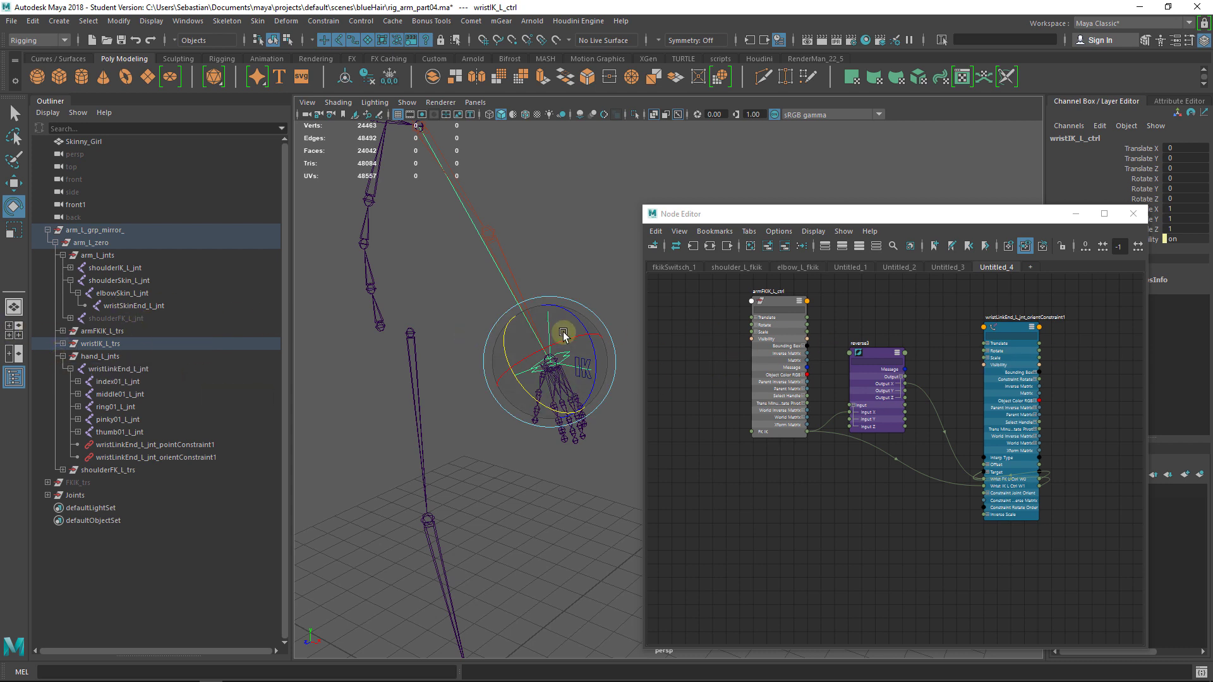
Step: Collapse the hand_L_jnts group in the Outliner and close the Node Editor, leaving nothing selected
click(63, 357)
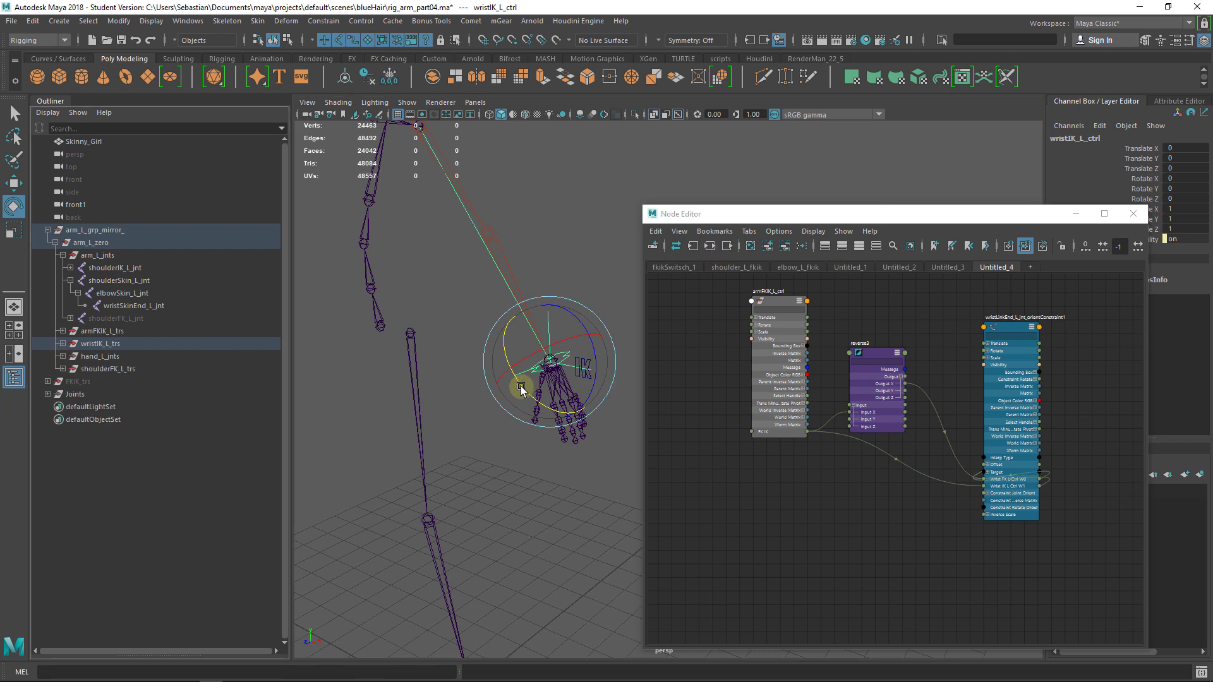
alt+drag(521, 387, 532, 374)
click(552, 260)
key(q)
click(567, 363)
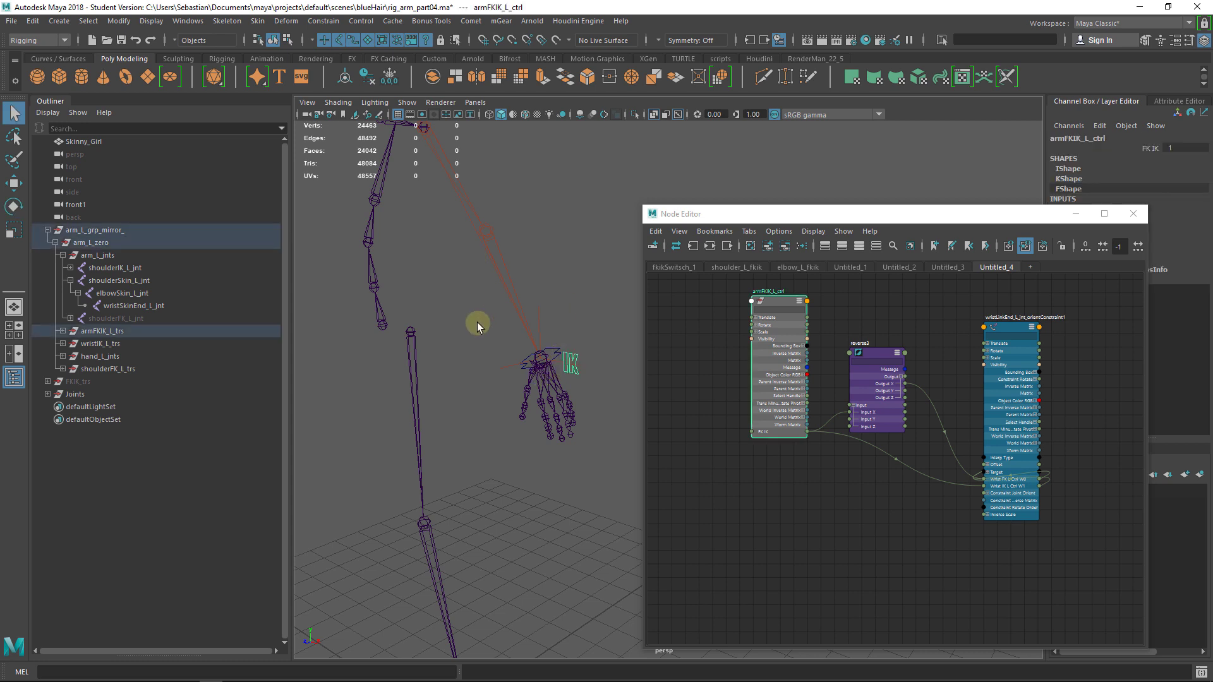
click(488, 242)
alt+middle_drag(538, 262, 524, 360)
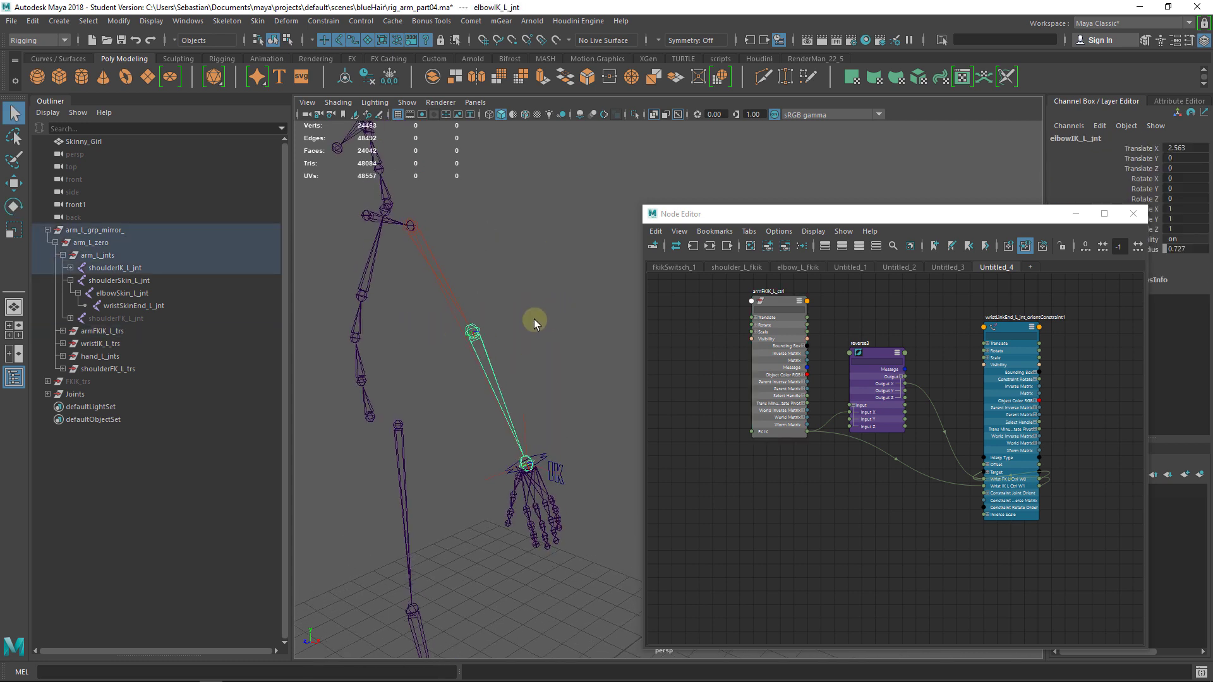
click(1133, 214)
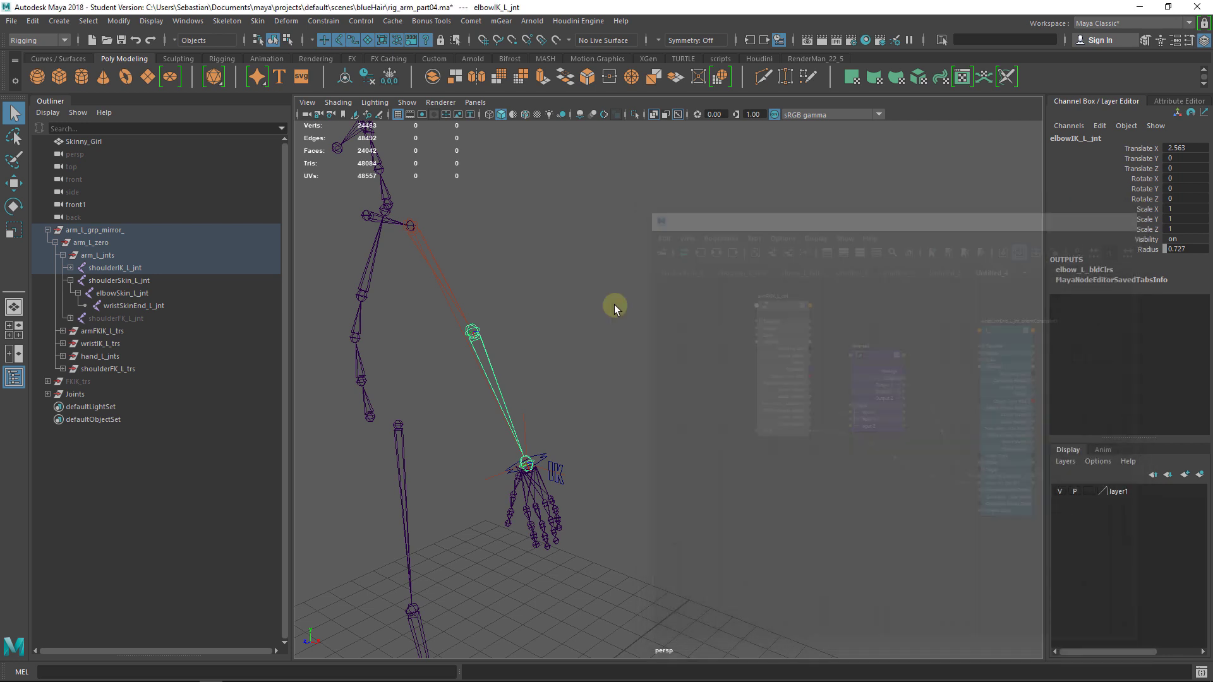
alt+middle_drag(613, 377, 699, 376)
click(425, 352)
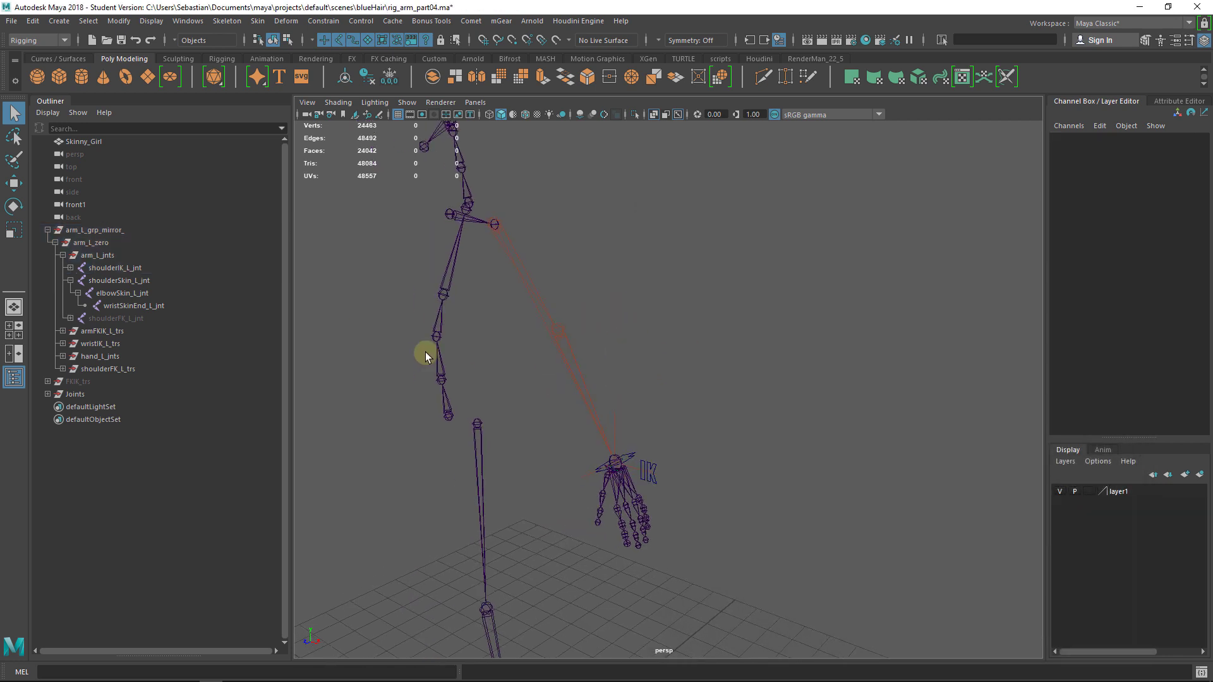
alt+drag(575, 352, 718, 365)
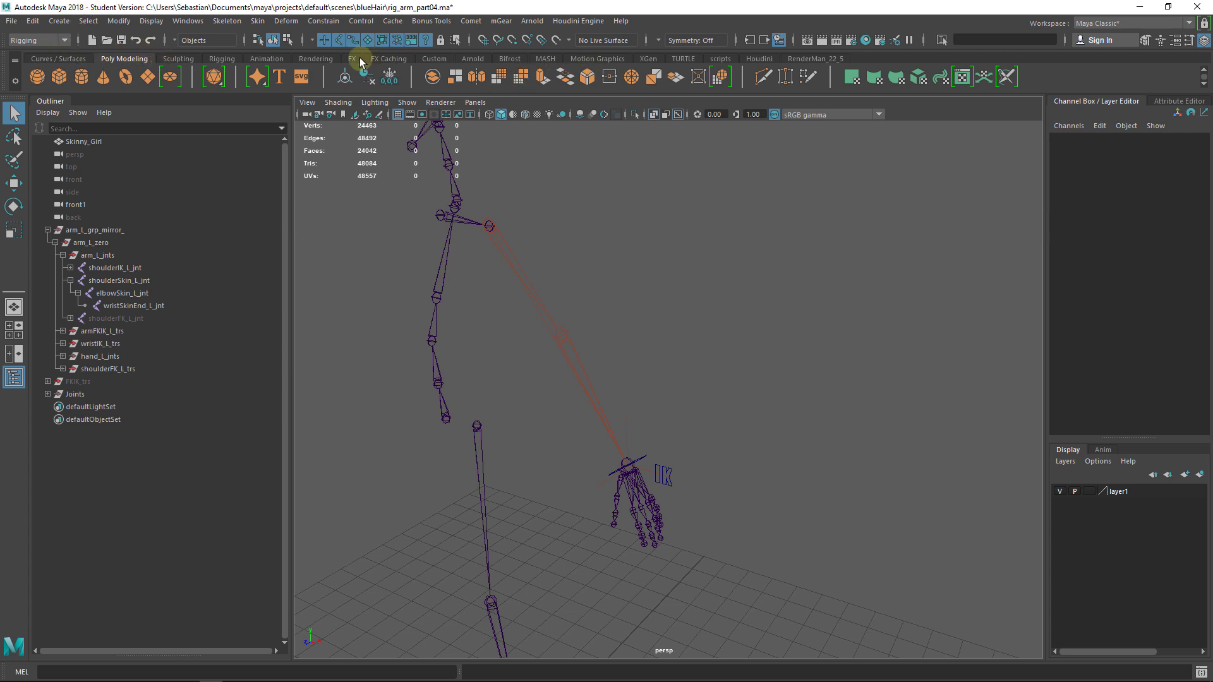
Step: Open the Rigging 101 wireControllers tool and place its window next to the left arm
click(428, 59)
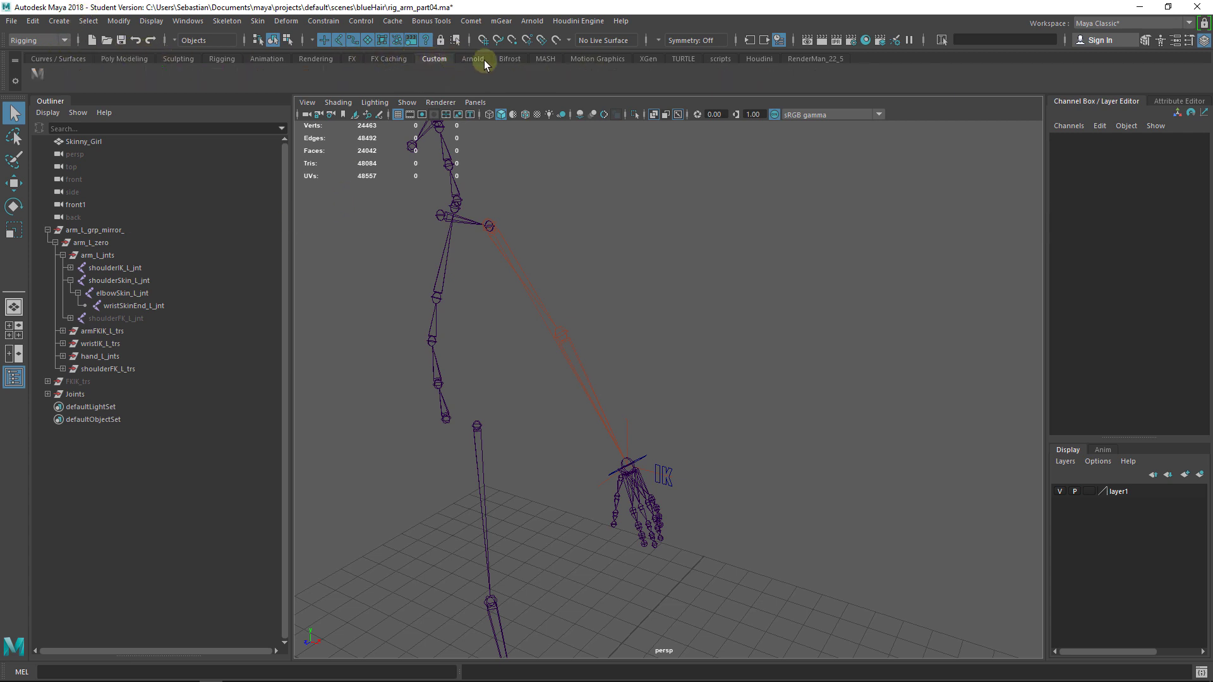
click(223, 59)
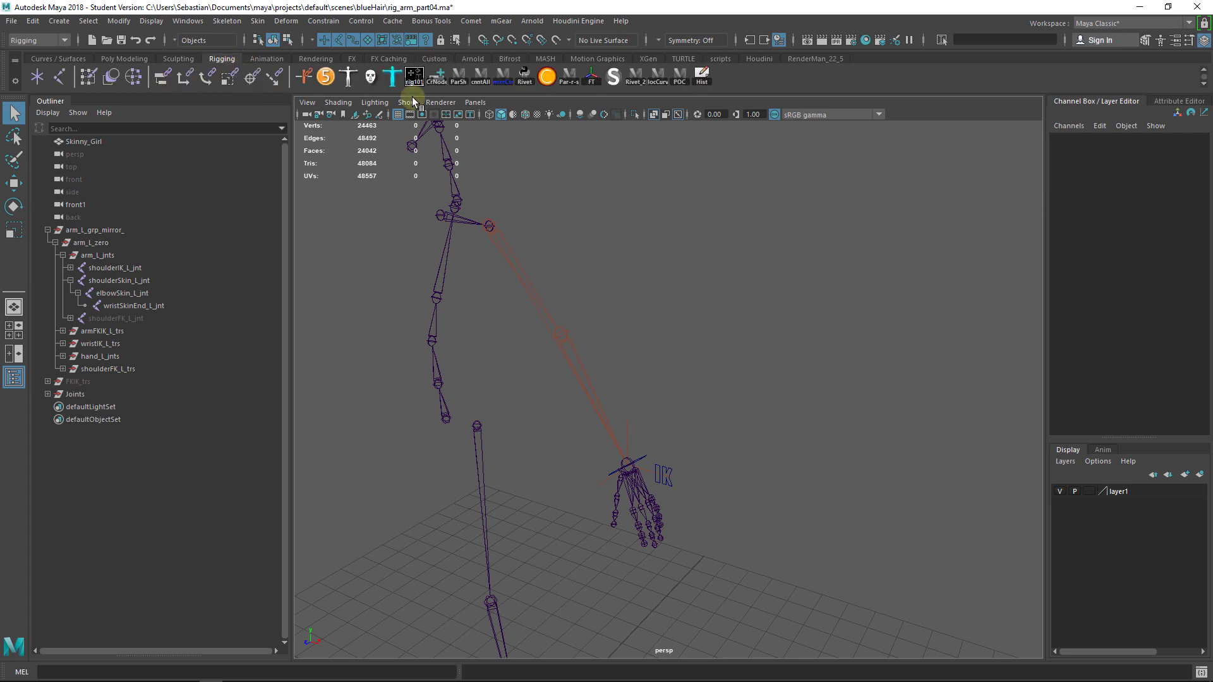
click(415, 75)
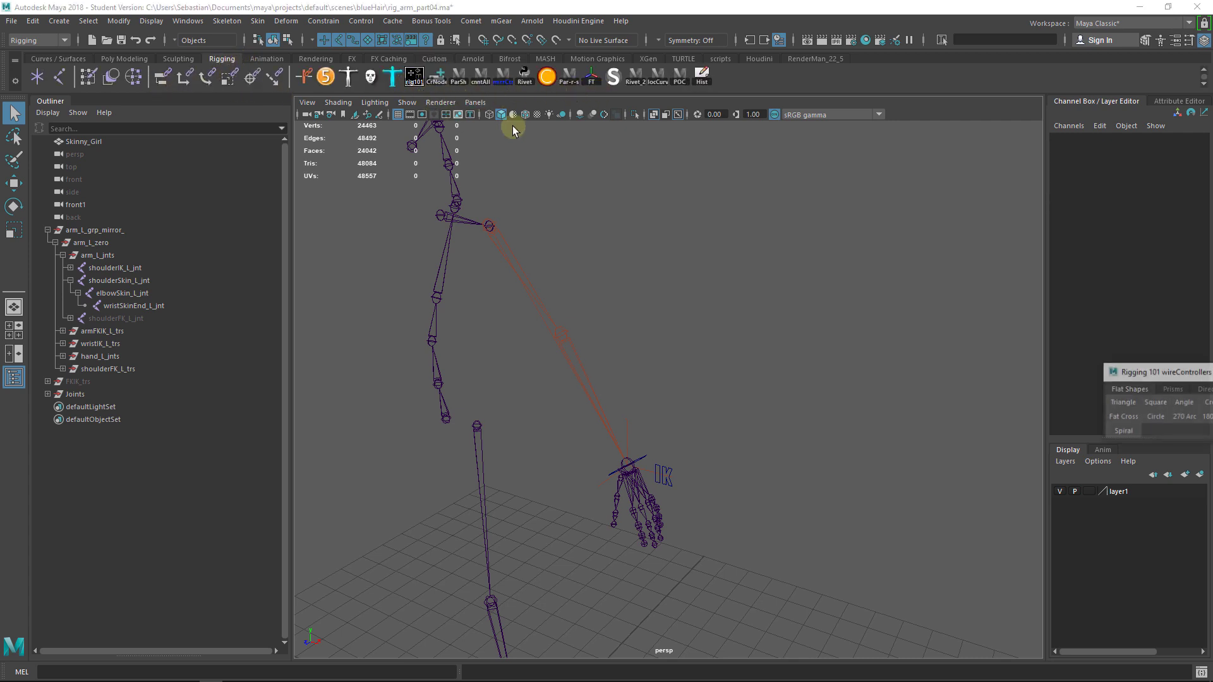
drag(1161, 379, 640, 218)
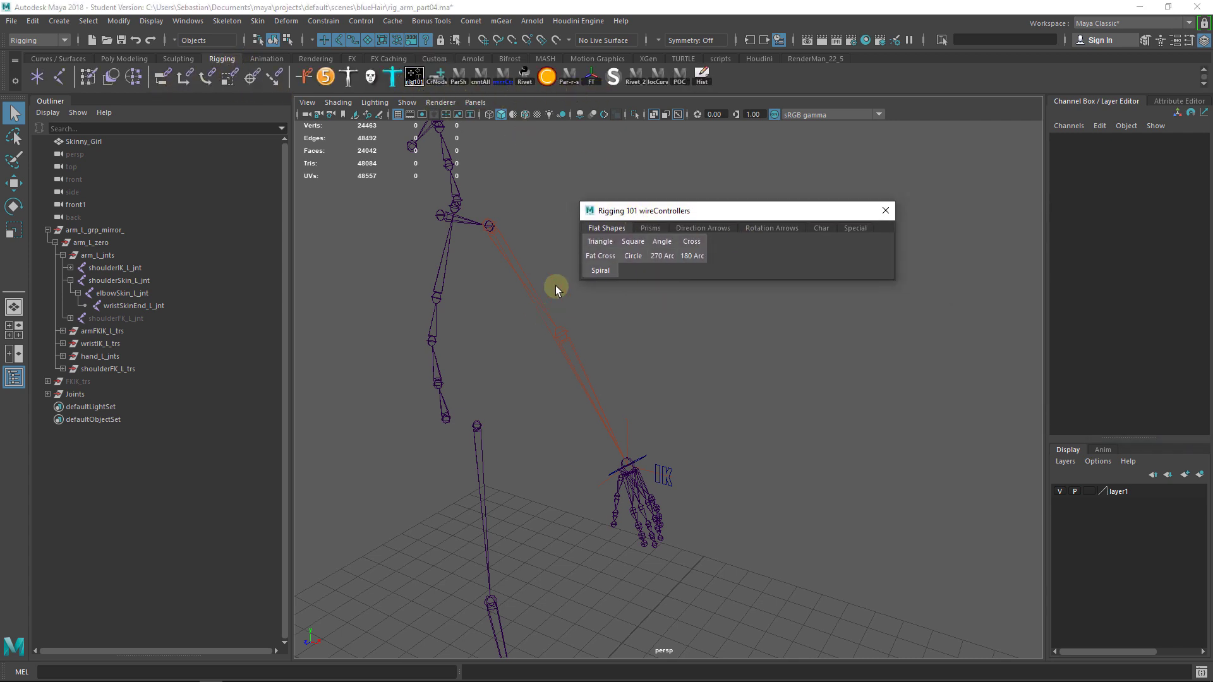
Step: Examine the controller shapes offered under prisms, direction arrows, rotation arrows, character and special categories
click(657, 229)
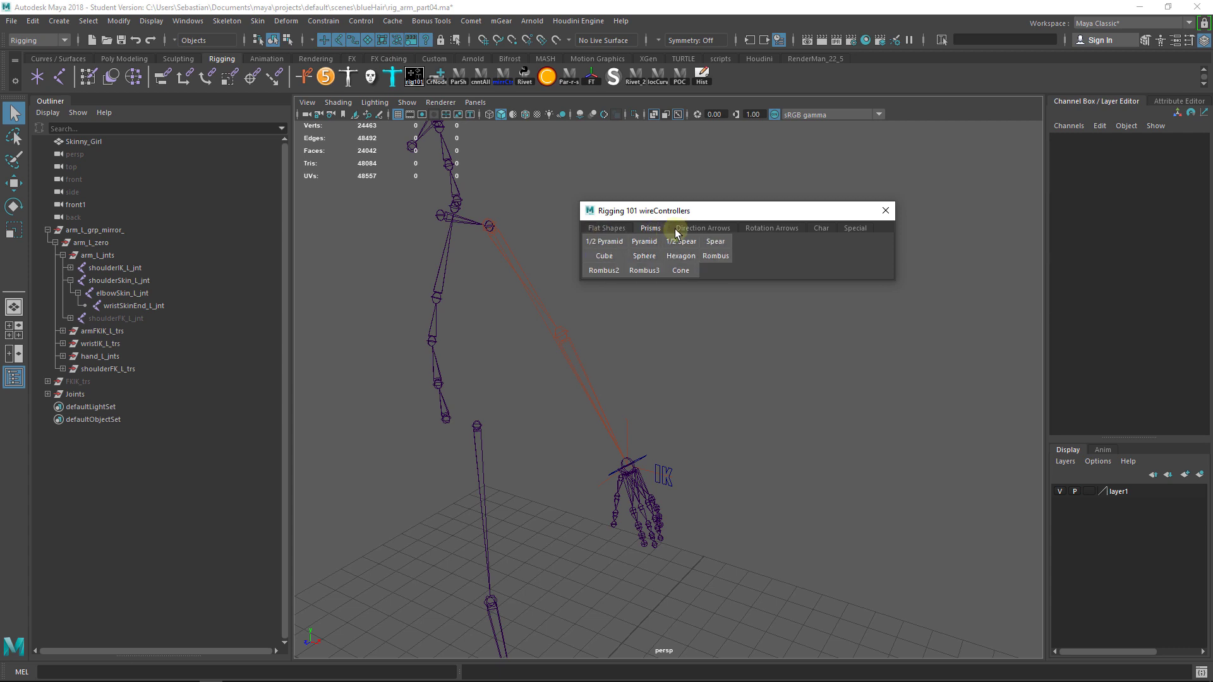
click(703, 229)
click(798, 231)
click(817, 233)
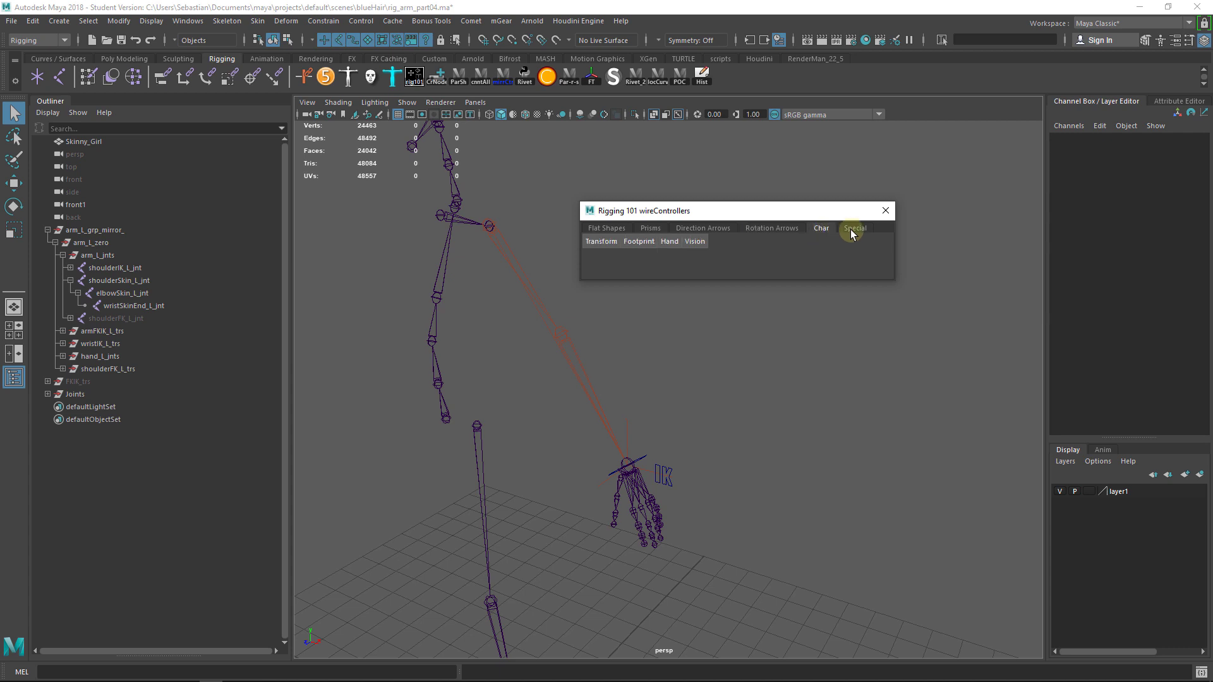
click(851, 229)
click(791, 229)
click(650, 229)
click(606, 230)
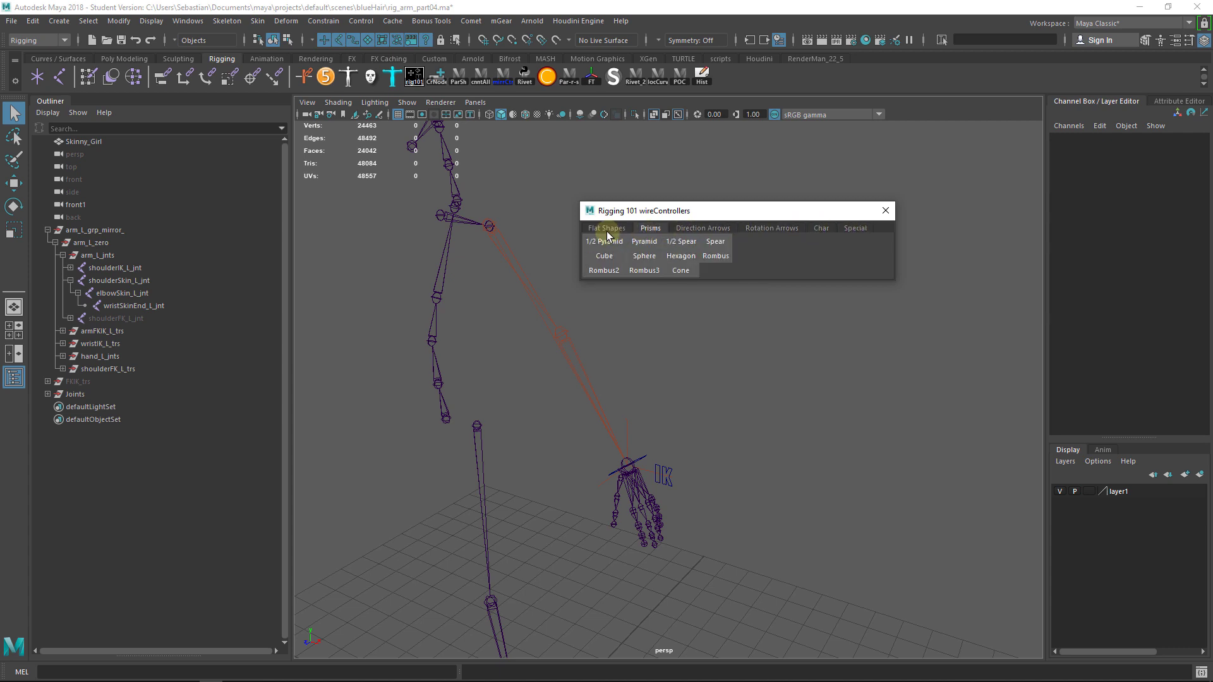
click(660, 228)
click(698, 228)
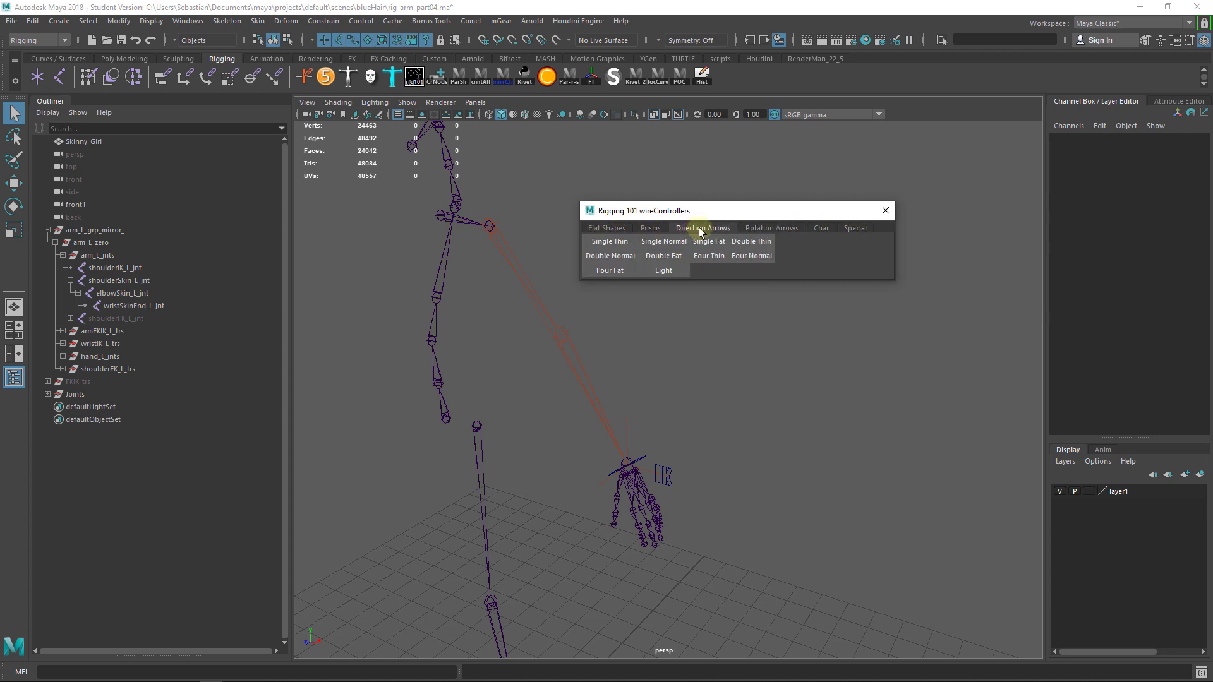
click(778, 228)
Step: Create sample Square, Triangle, Angle and Cross flat controllers at the origin, and delete them all
scroll(630, 331, down, 3)
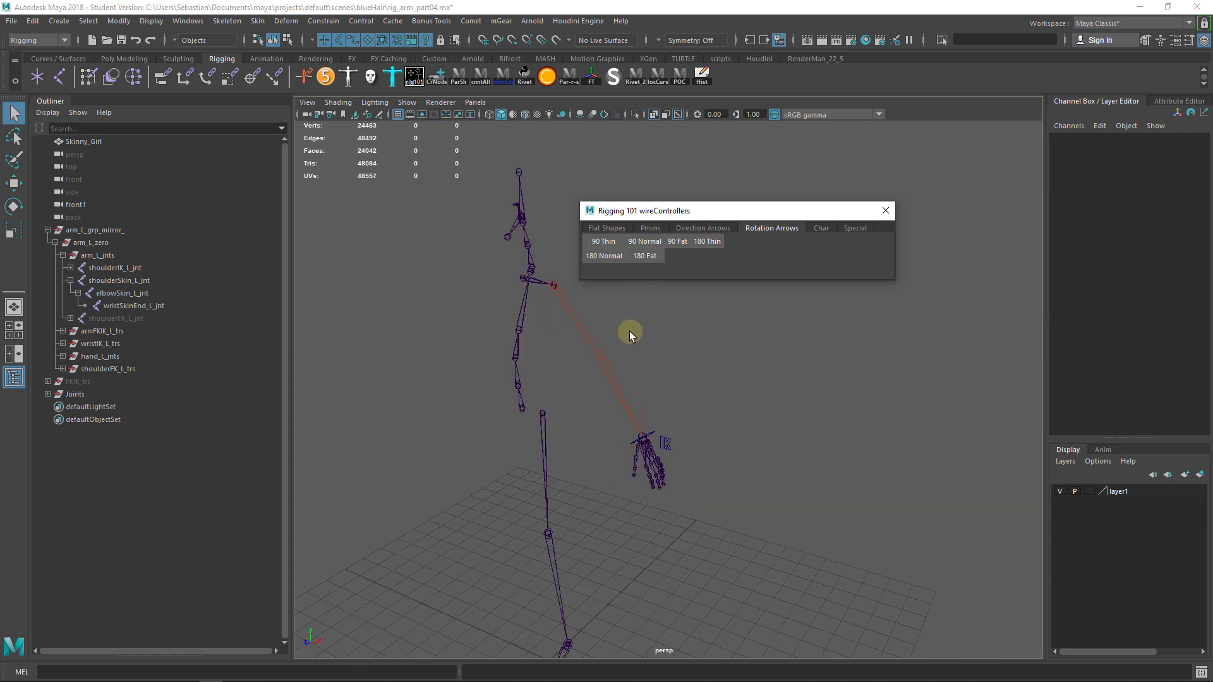
drag(629, 210, 708, 326)
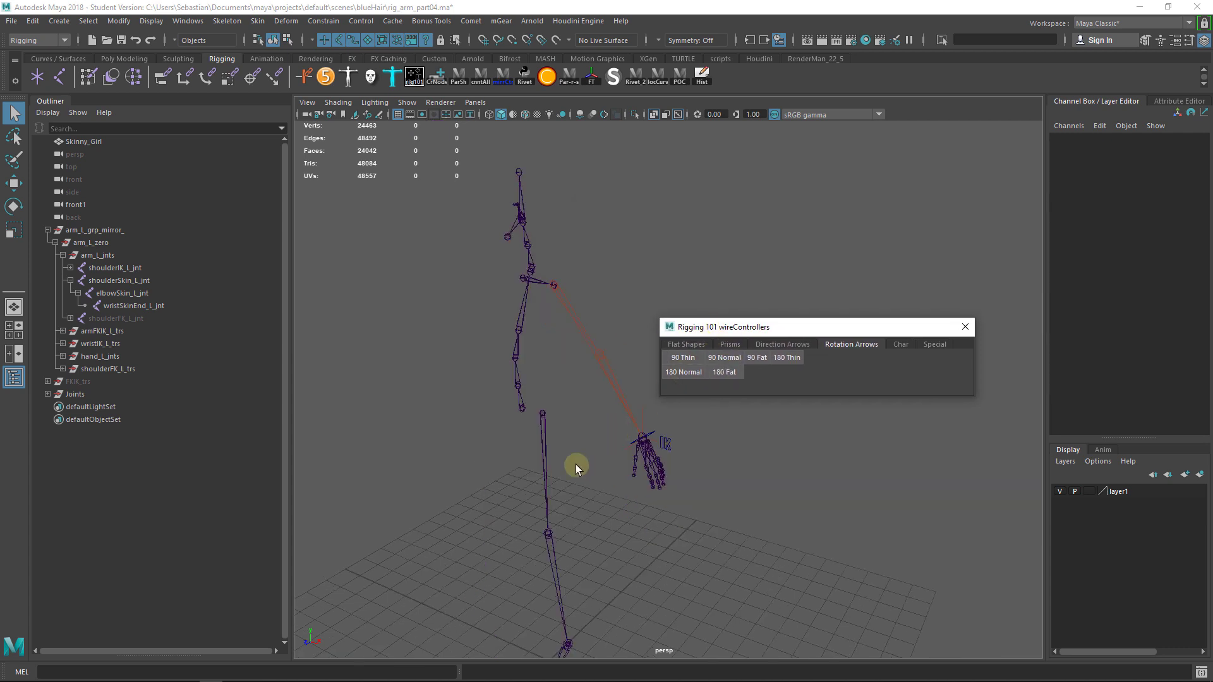
alt+middle_drag(544, 466, 540, 319)
alt+right_drag(541, 319, 670, 389)
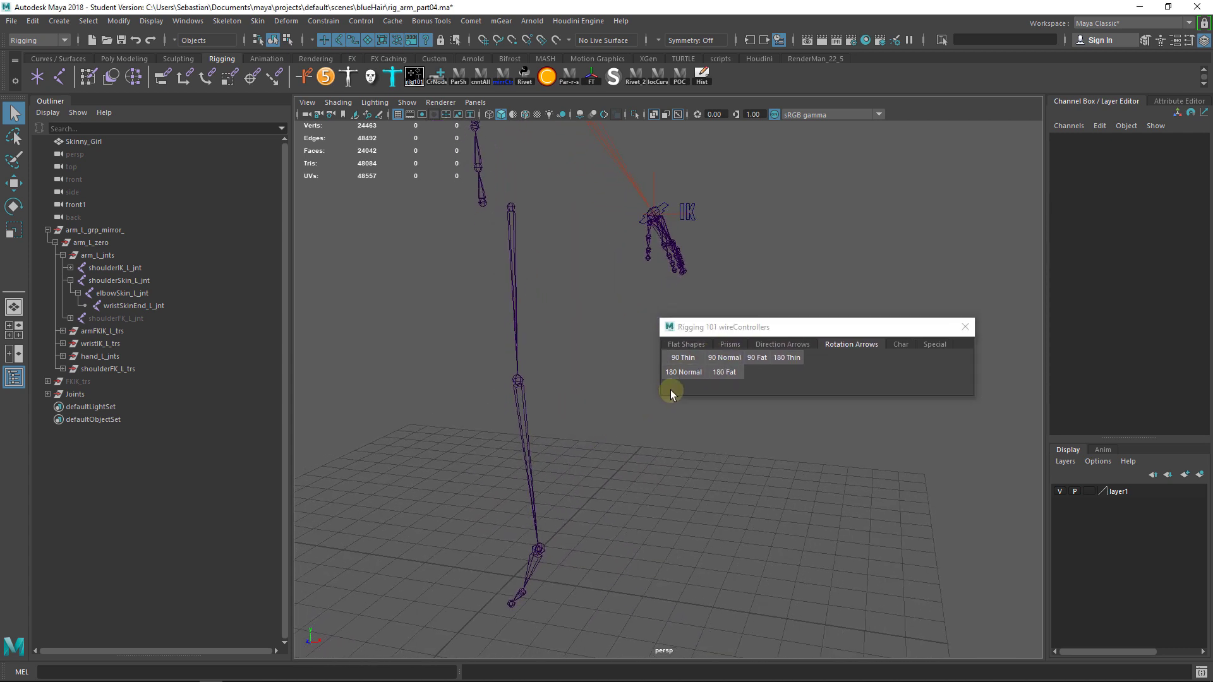
click(691, 344)
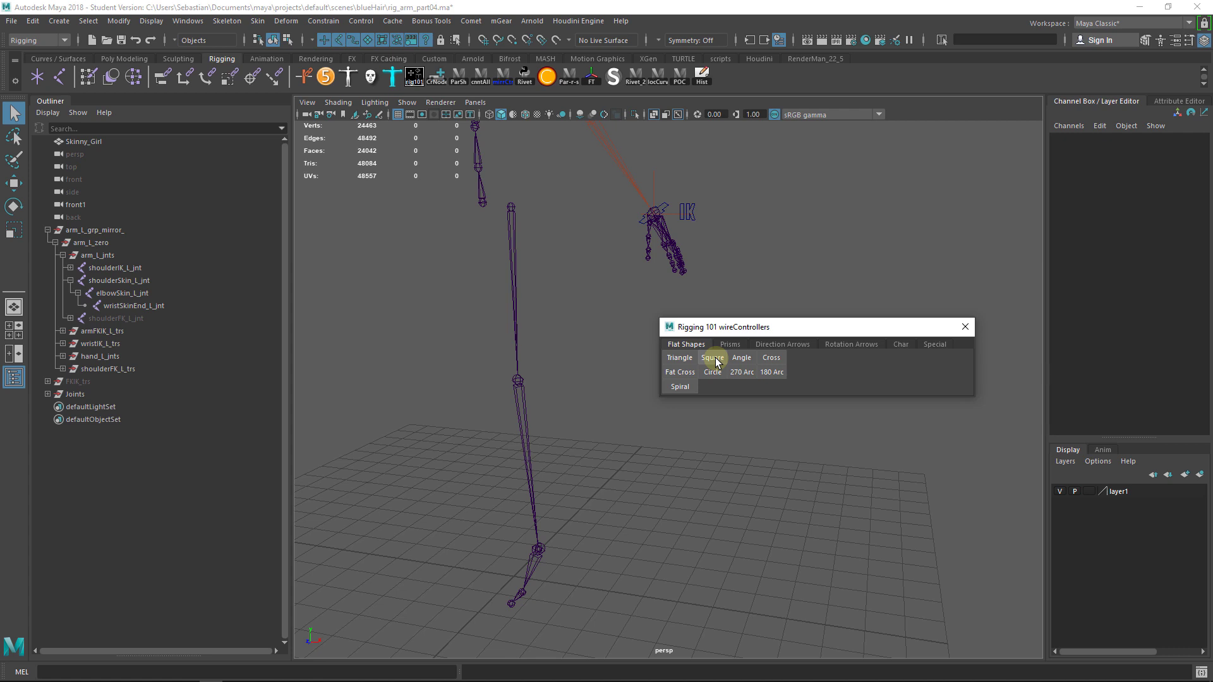
click(715, 357)
click(680, 358)
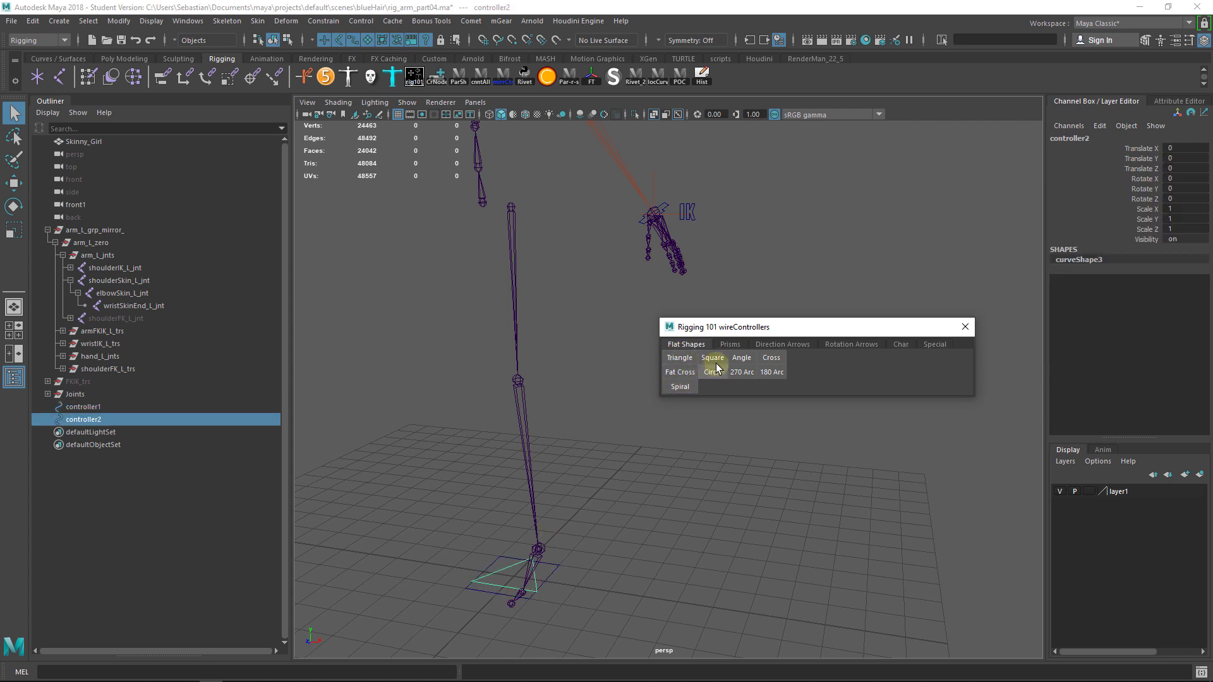
click(740, 359)
click(770, 359)
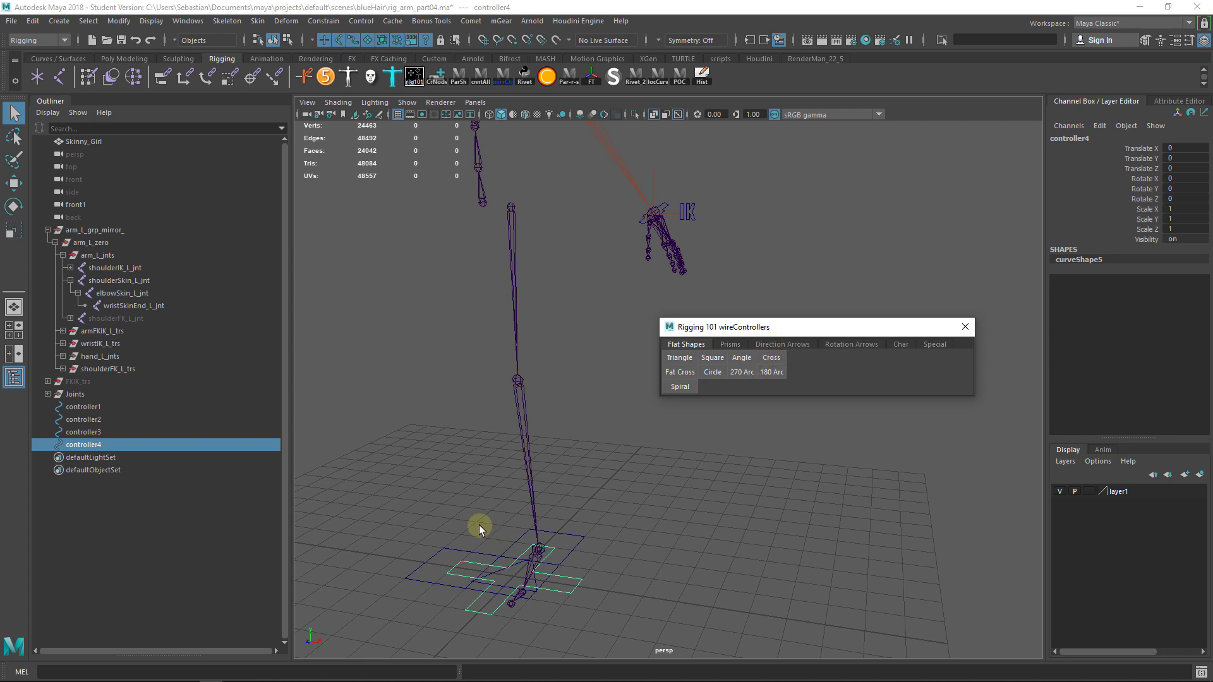
drag(479, 525, 466, 607)
key(Delete)
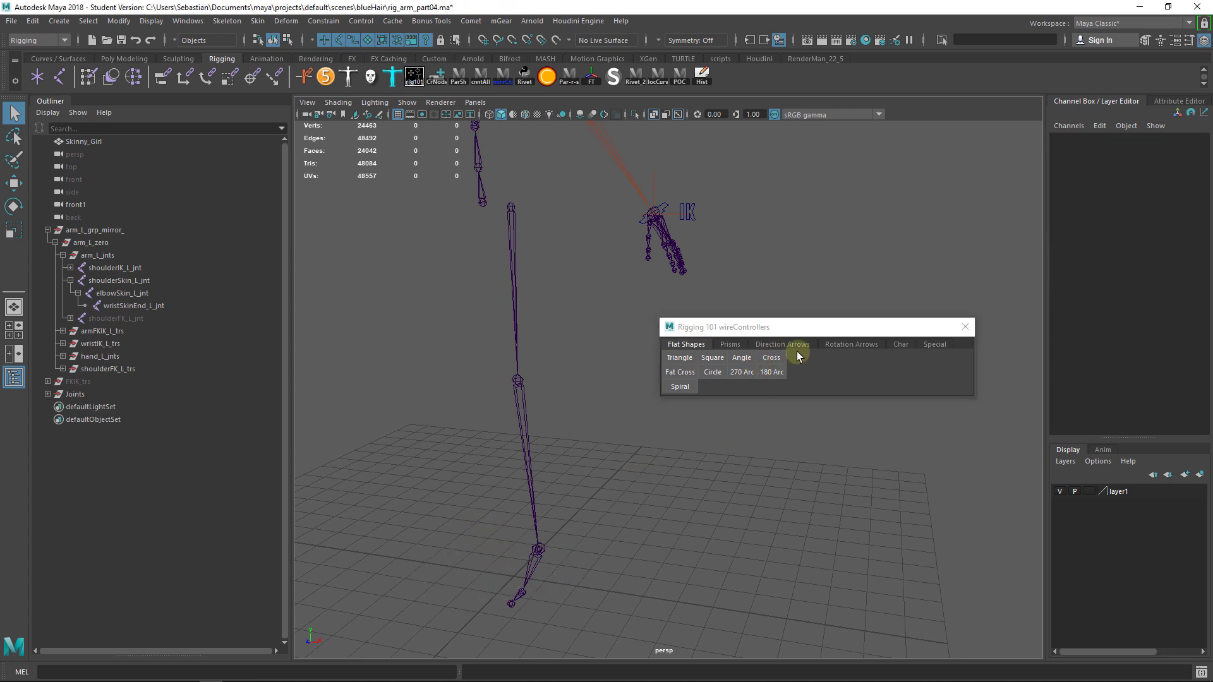
Step: Create sample direction-arrow controllers at the origin, including Single Thin, Single Normal, Double Thin, Four Normal, Four Thin, Double Fat, Four Fat and Eight
click(770, 345)
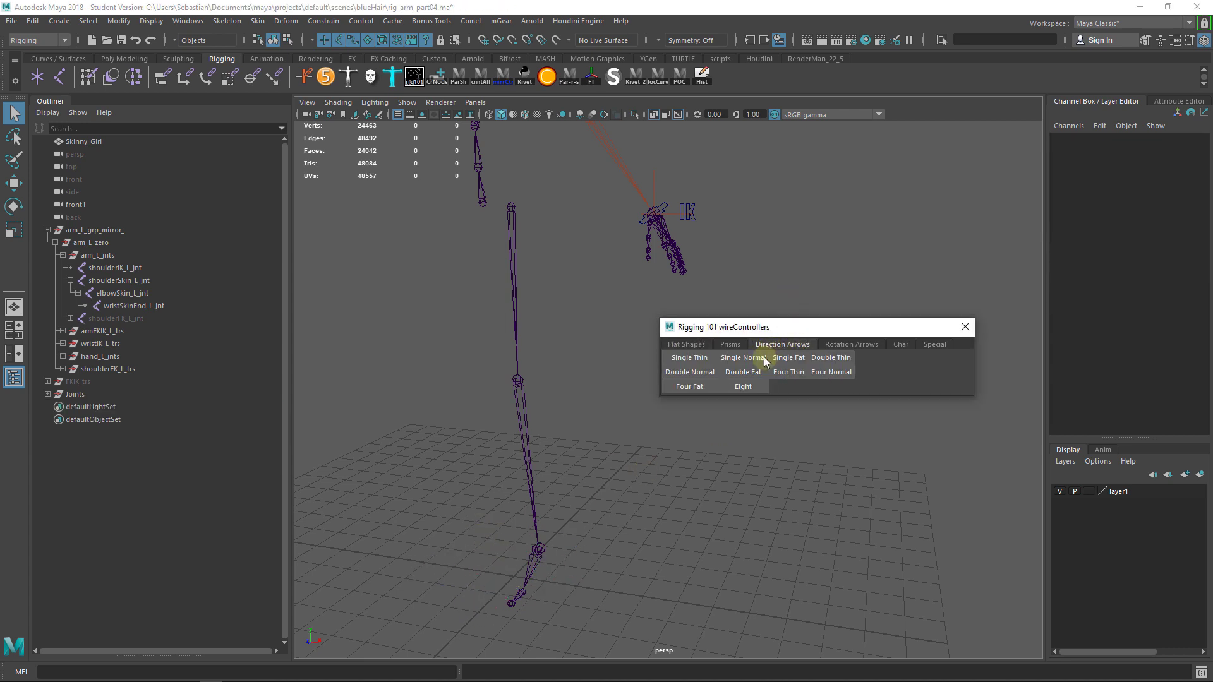
click(702, 361)
click(743, 358)
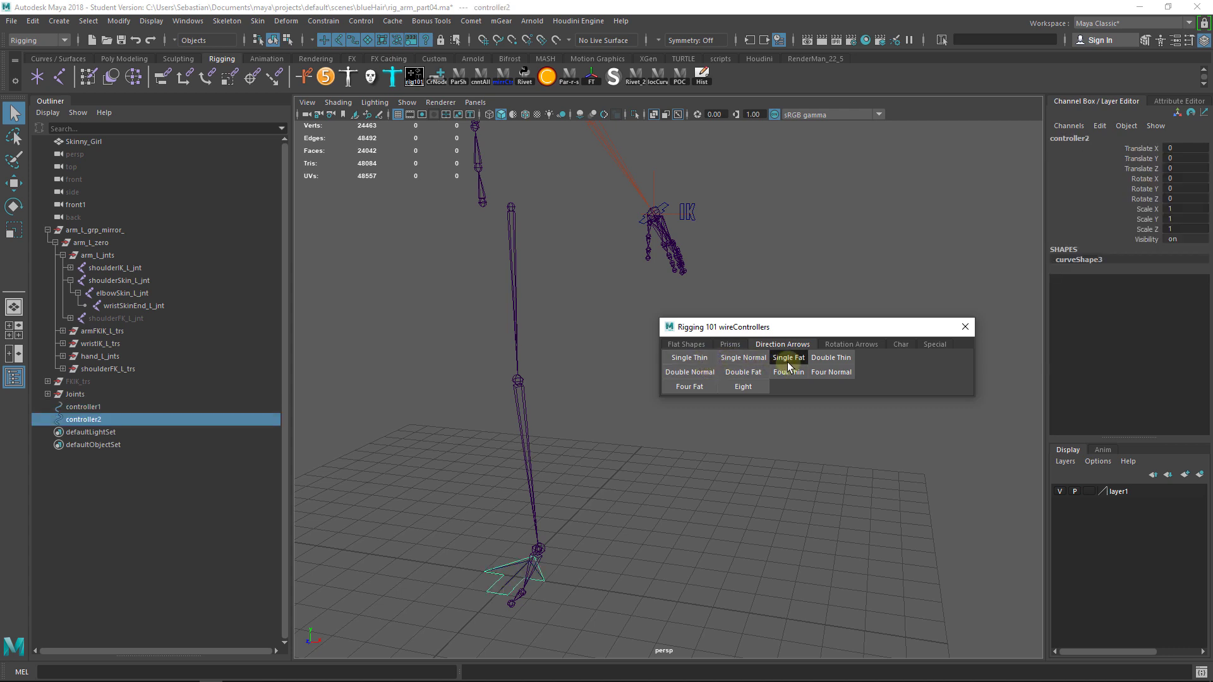
click(846, 360)
click(847, 377)
click(794, 376)
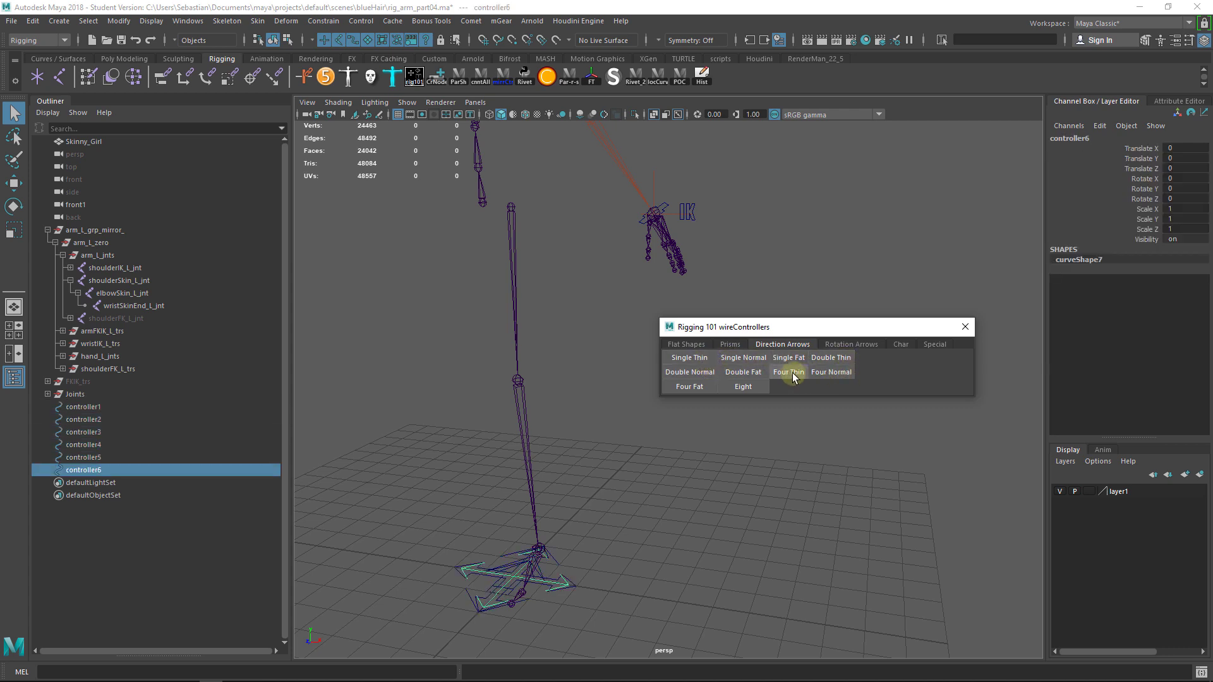
click(750, 374)
click(750, 378)
click(689, 386)
click(743, 386)
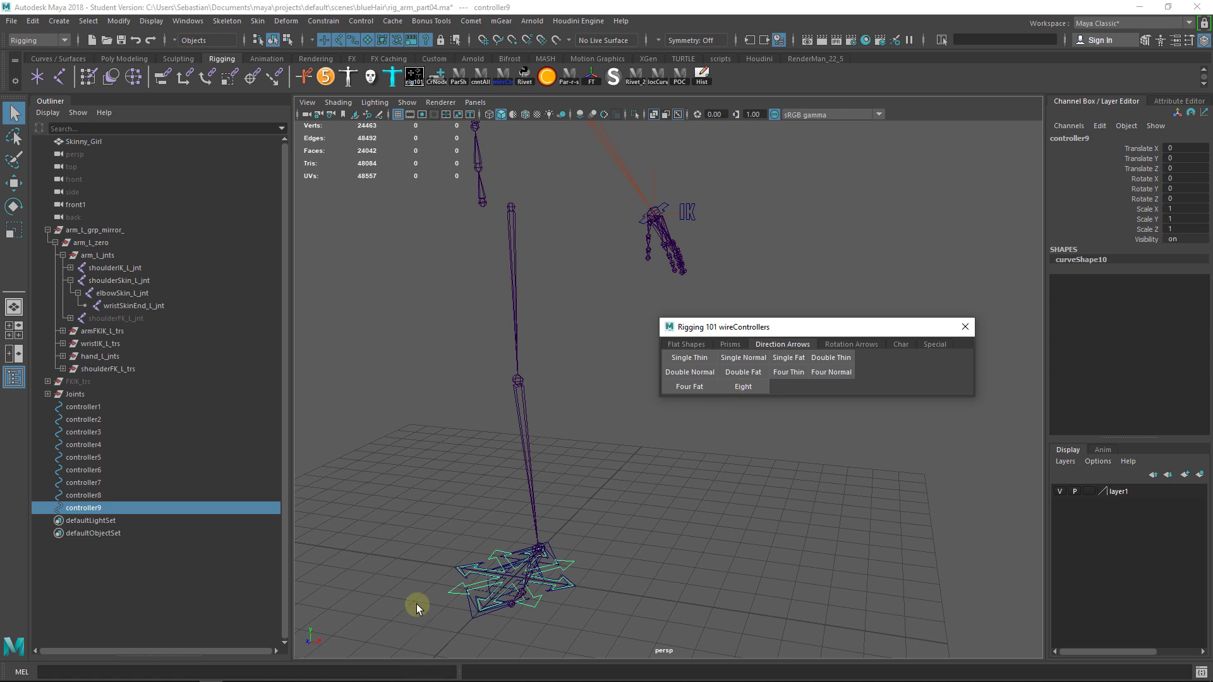
Step: Delete all the sample direction-arrow controllers at the origin
drag(455, 565, 481, 608)
key(Delete)
key(Delete)
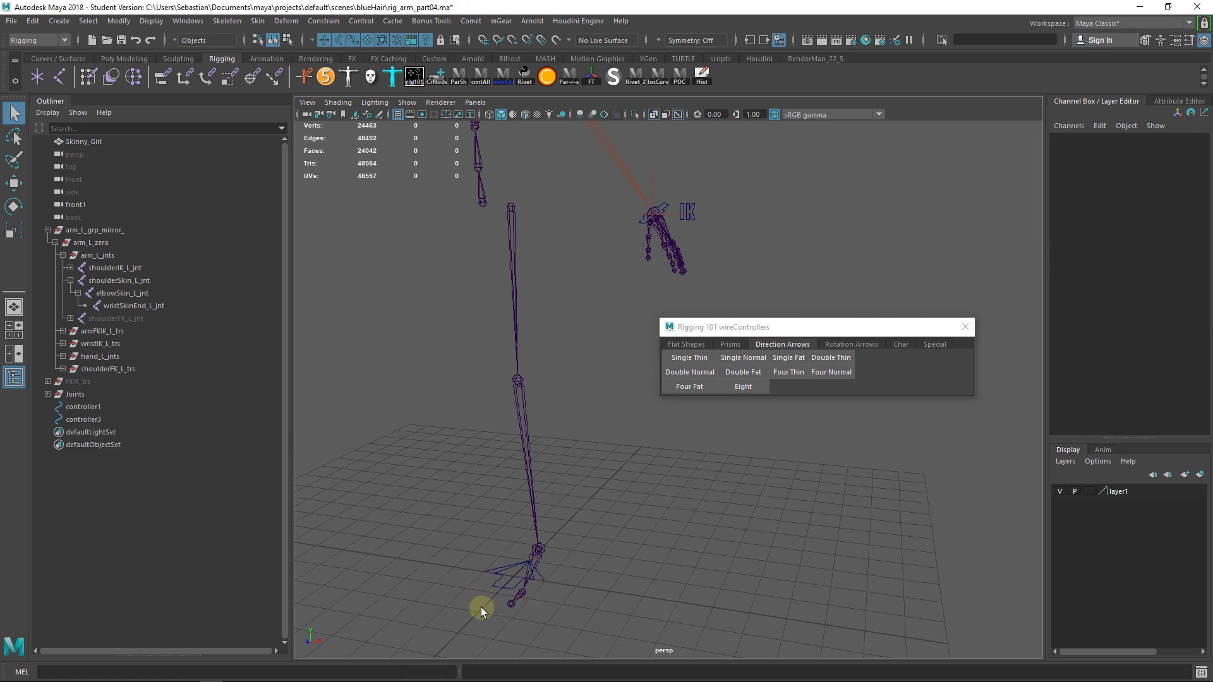
drag(488, 554, 506, 583)
key(Delete)
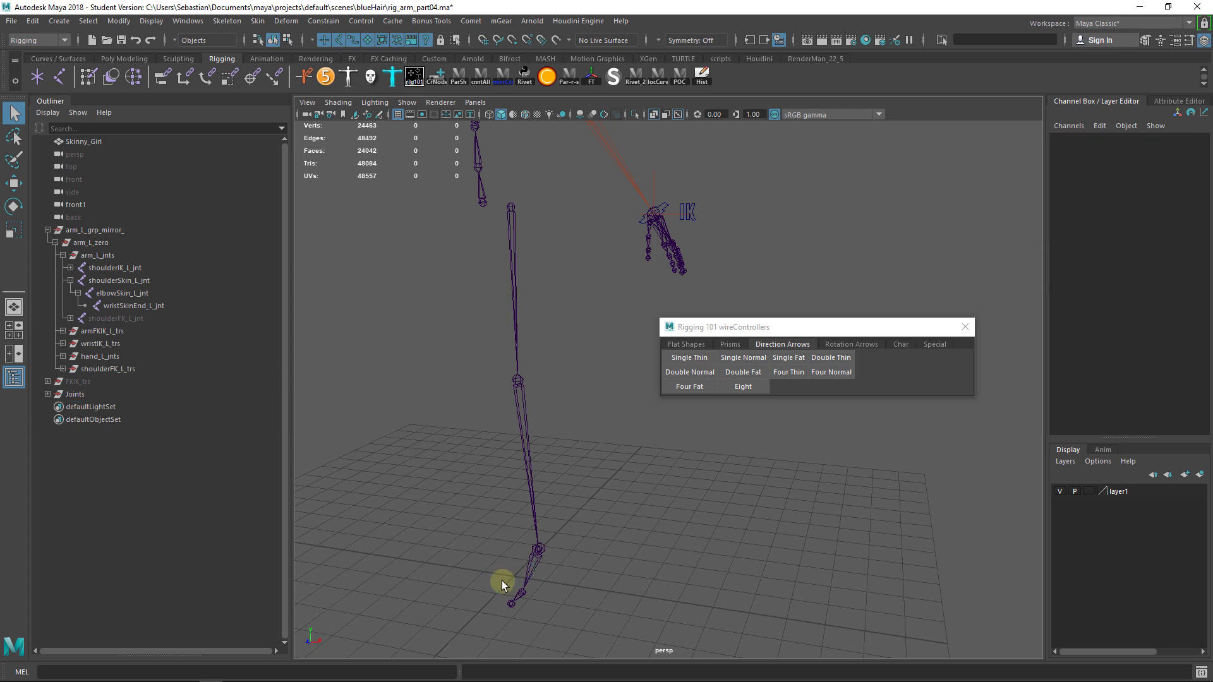
Step: Create a Transform character controller at the origin
click(858, 345)
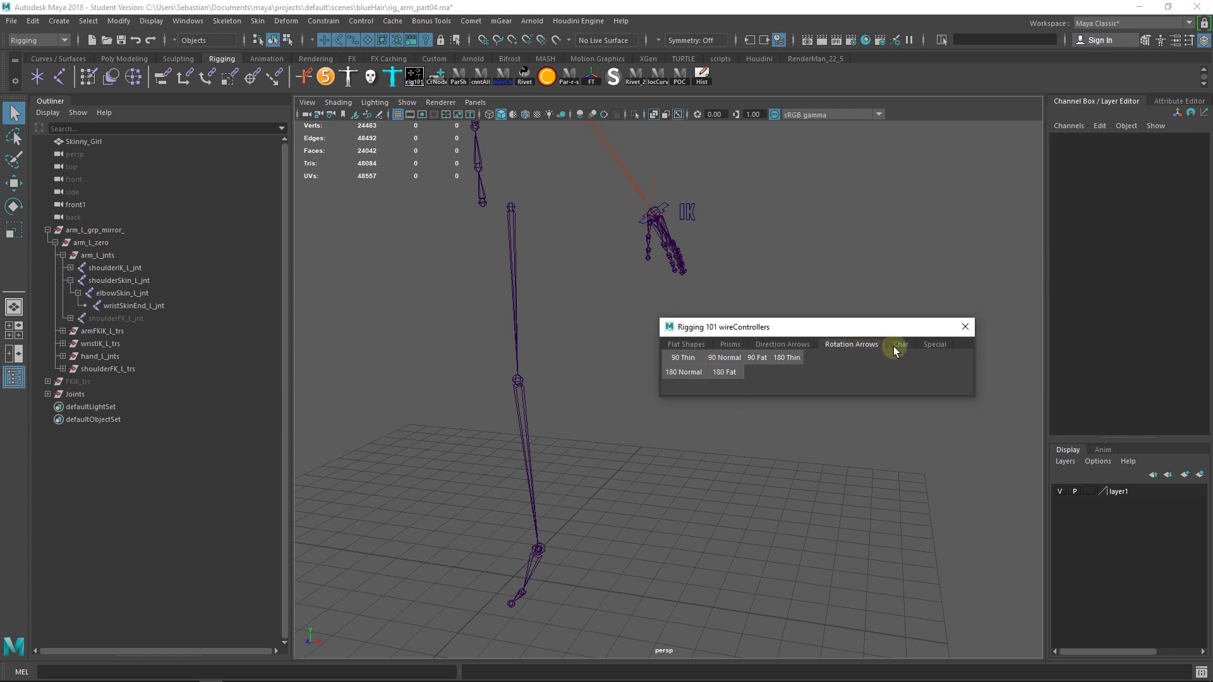
click(895, 347)
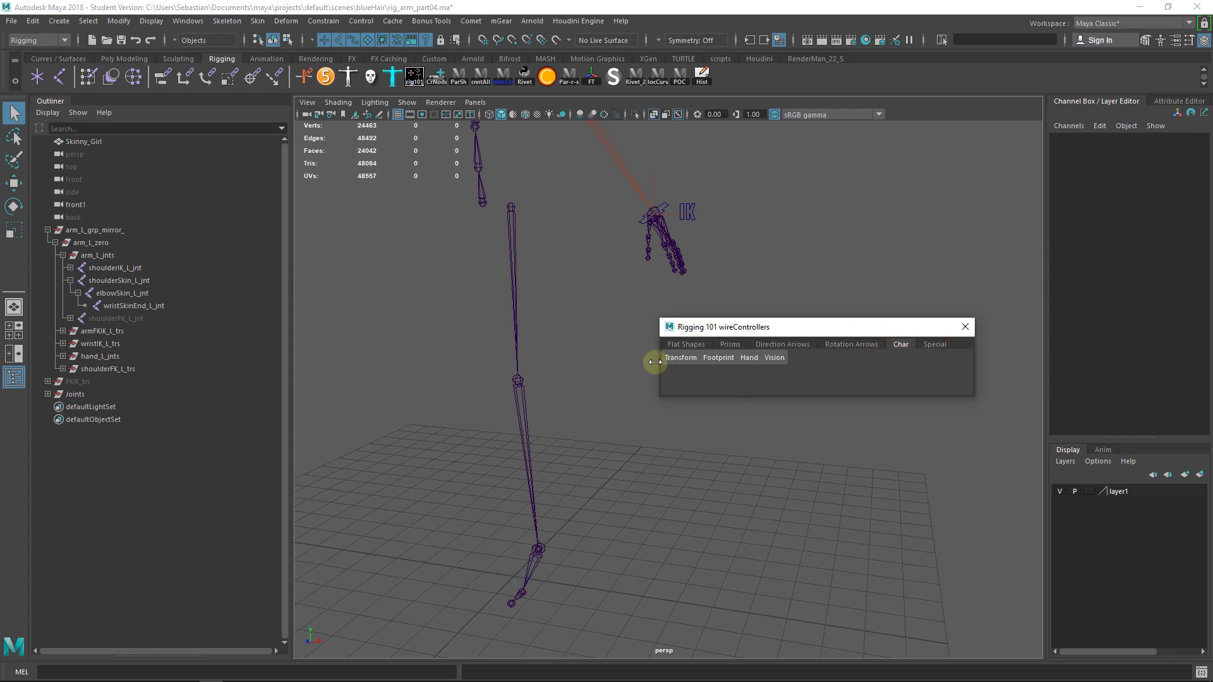
click(677, 357)
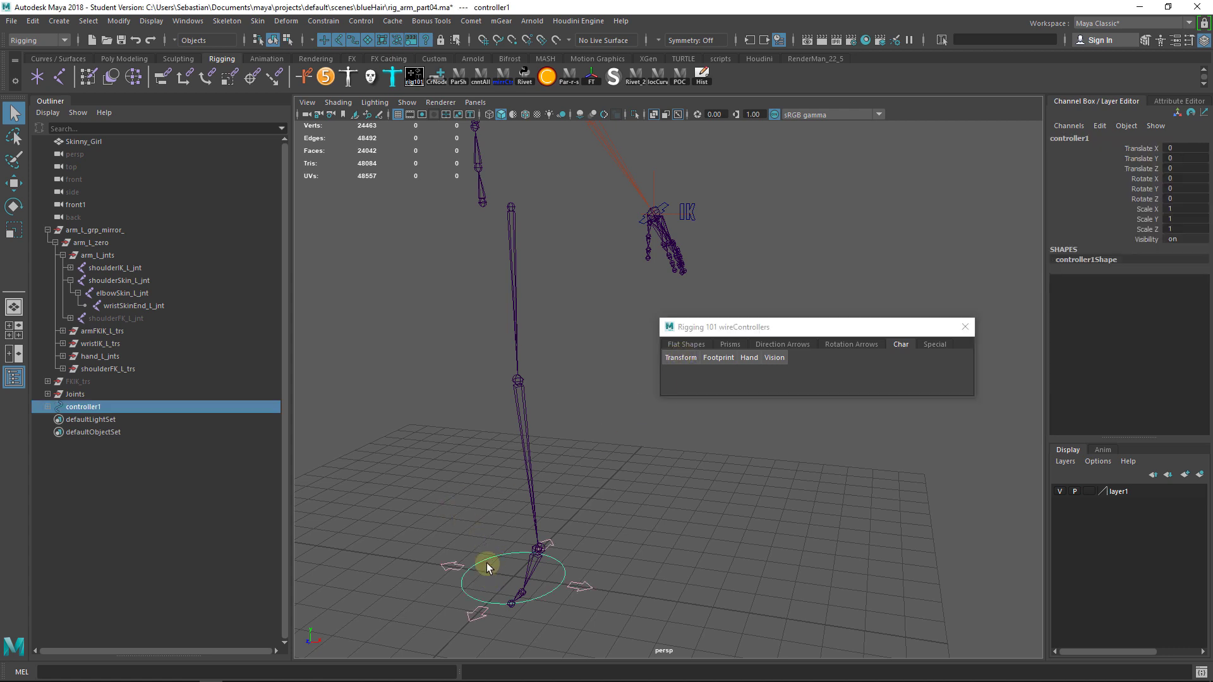
Step: Delete the Transform controller, and create and delete a sample Special controller at the origin
key(Delete)
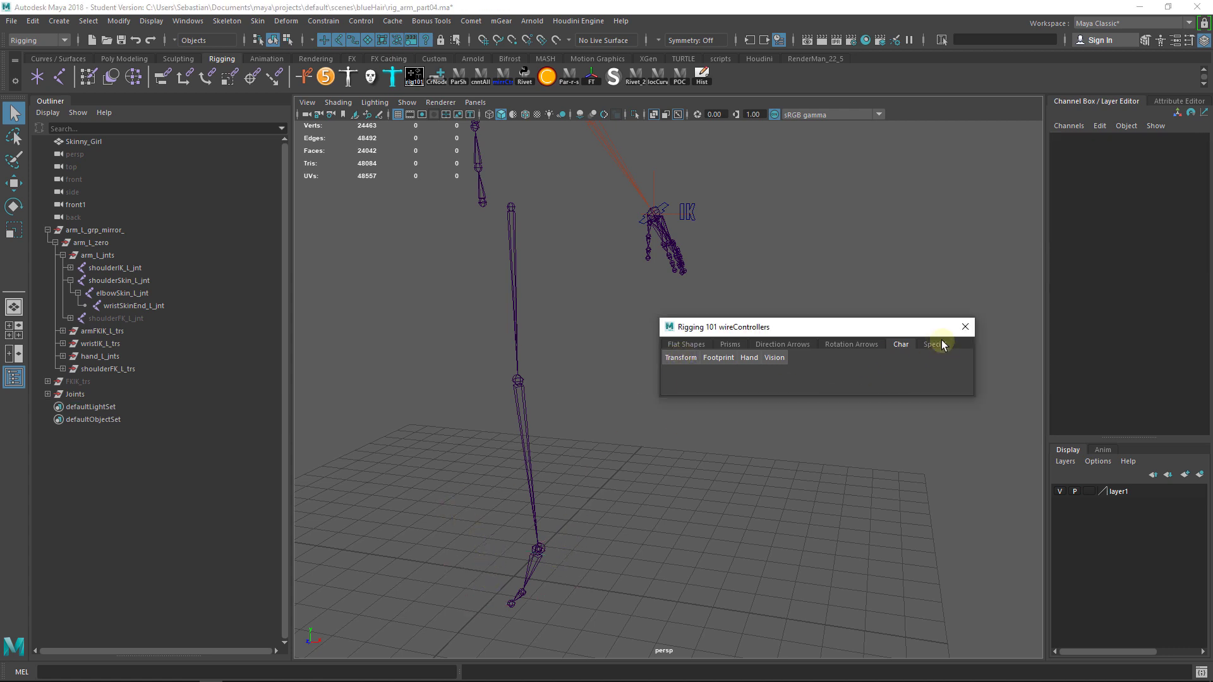
click(940, 343)
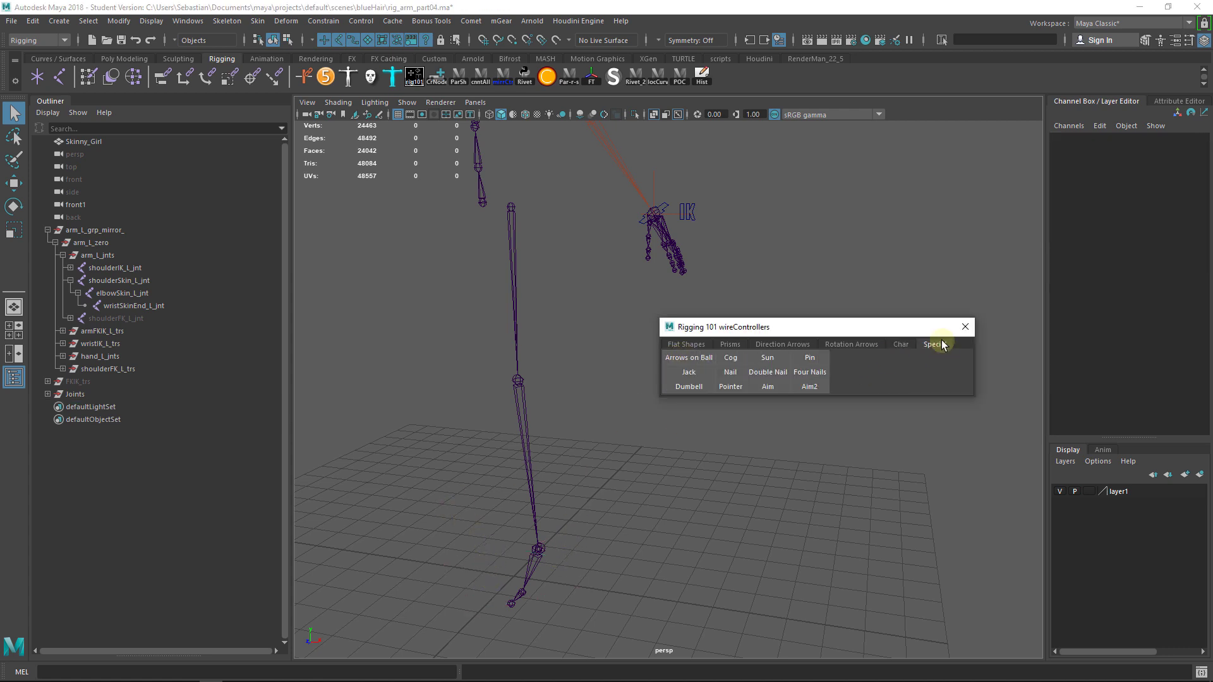
click(808, 371)
click(450, 491)
drag(452, 491, 482, 527)
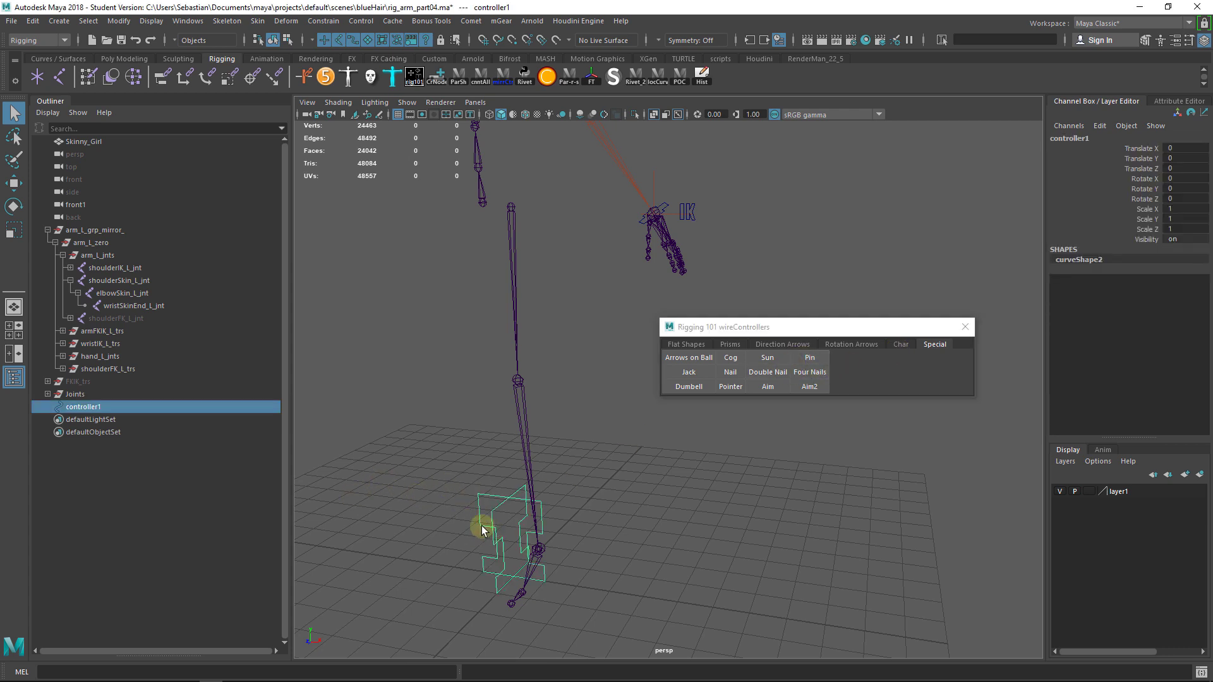
key(Delete)
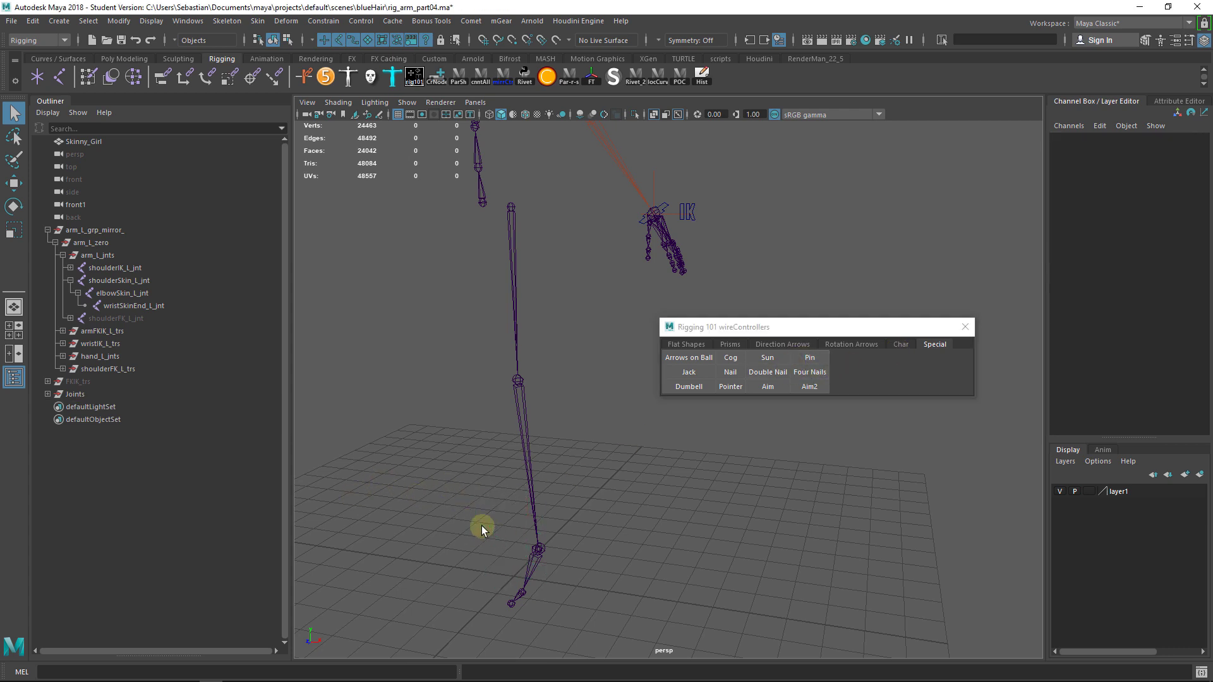
Step: Create Jack, Nail and Pointer controllers at the origin, and raise the nail to about 10.5 in Translate Y
click(701, 373)
click(730, 371)
click(735, 387)
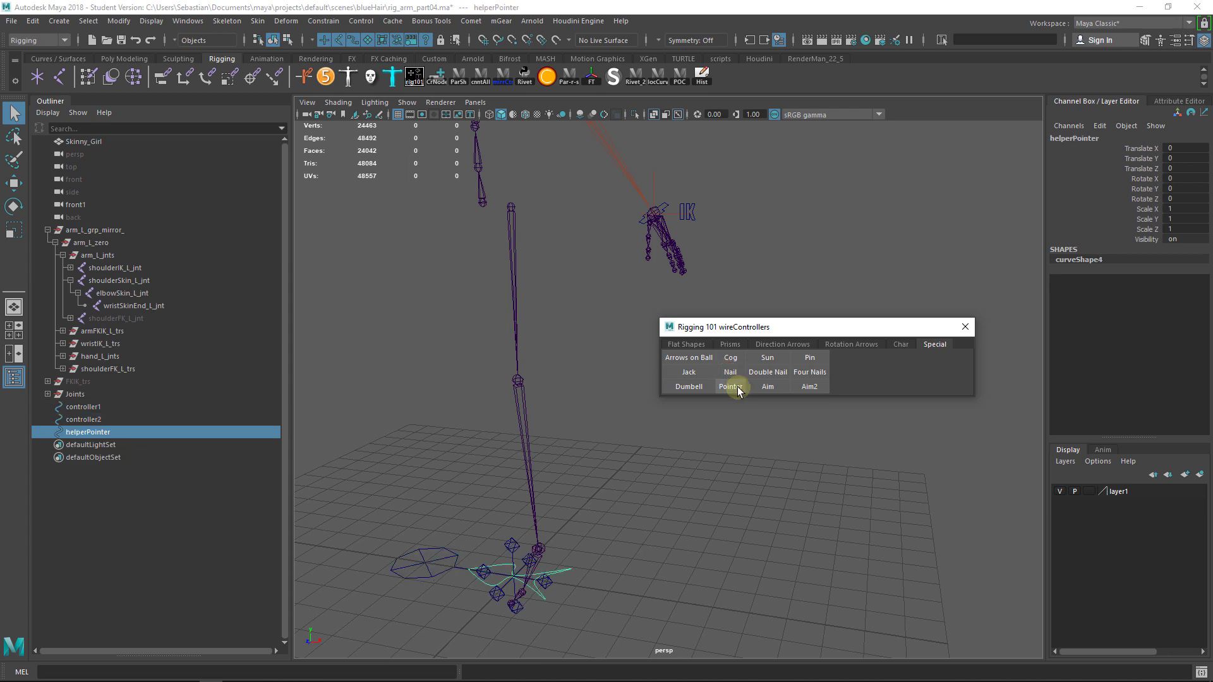
click(416, 575)
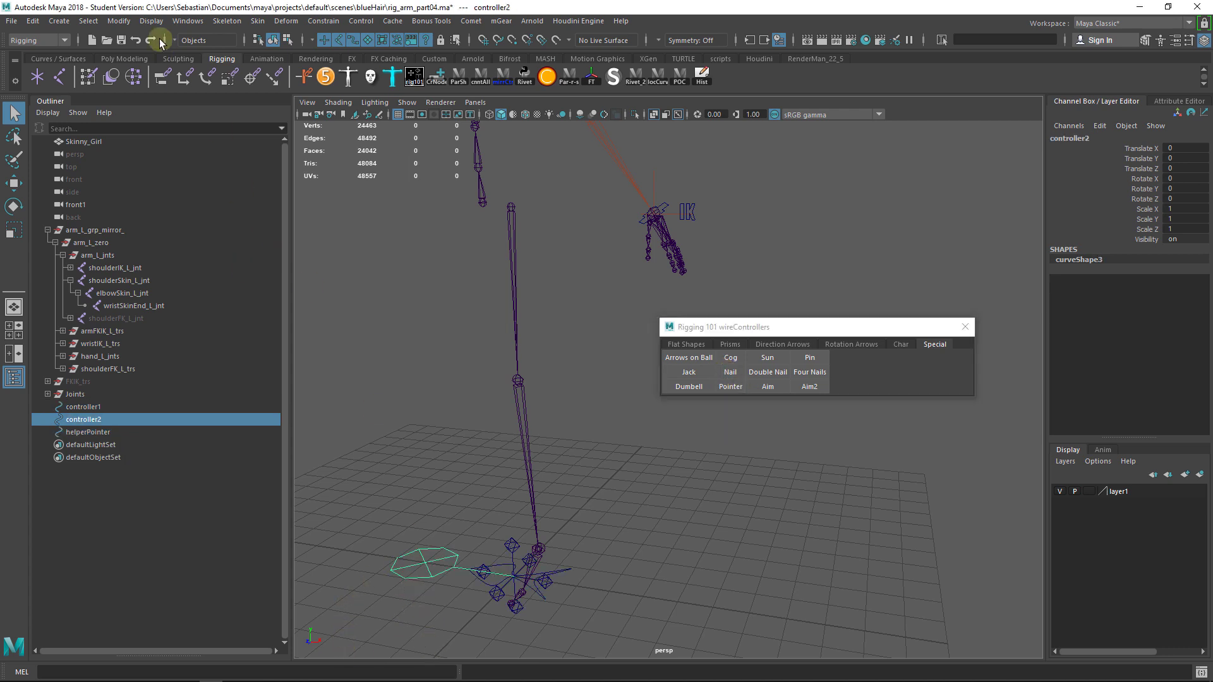
click(13, 183)
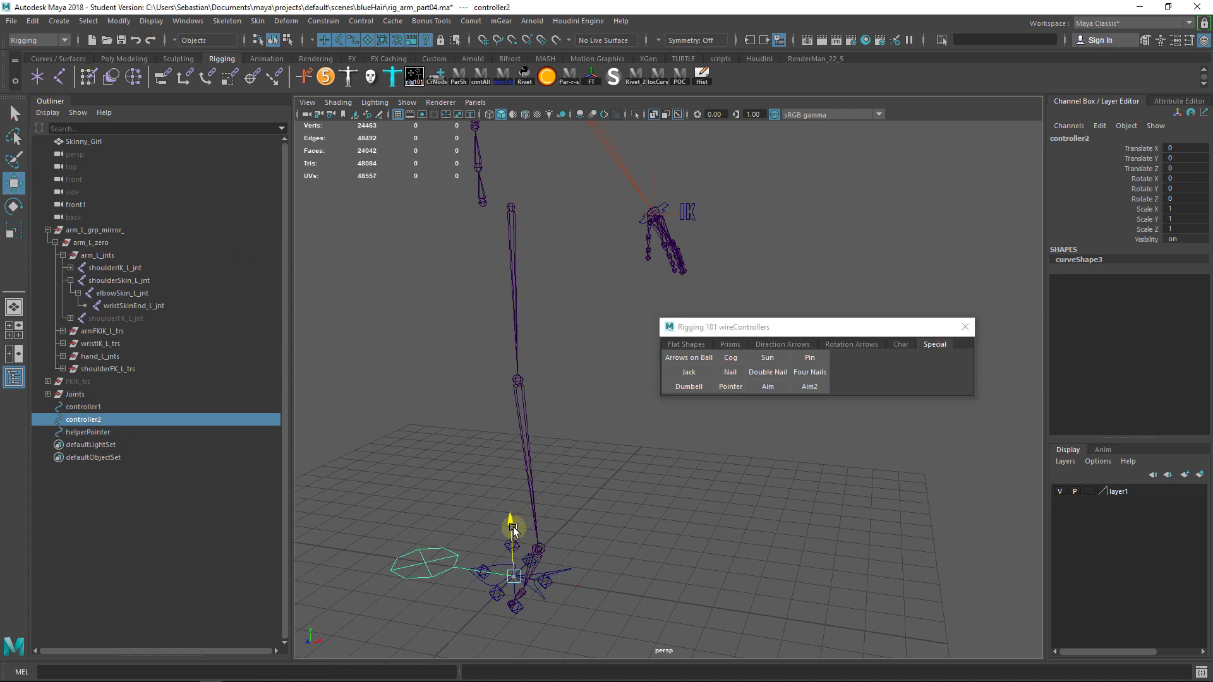
drag(513, 529, 527, 160)
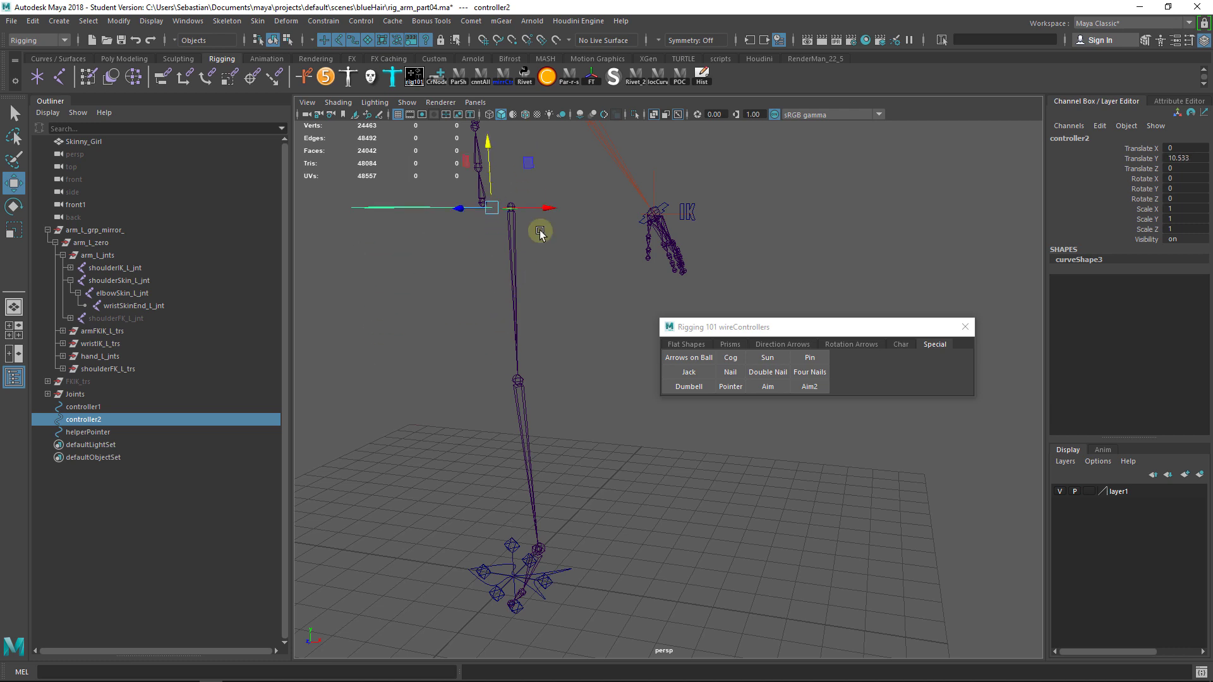
Step: Create sample Dumbell, Pointer, Aim, Aim2 and Four Nails controllers at the origin, and delete all the samples located there
click(695, 388)
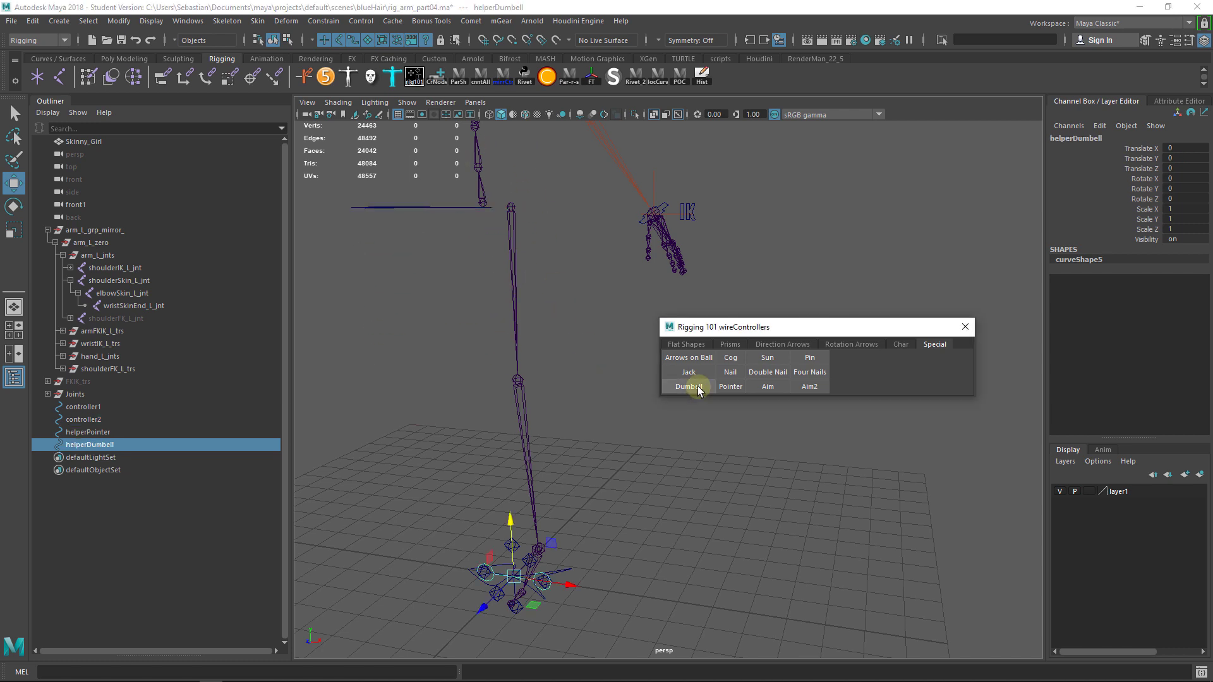
click(733, 388)
click(759, 388)
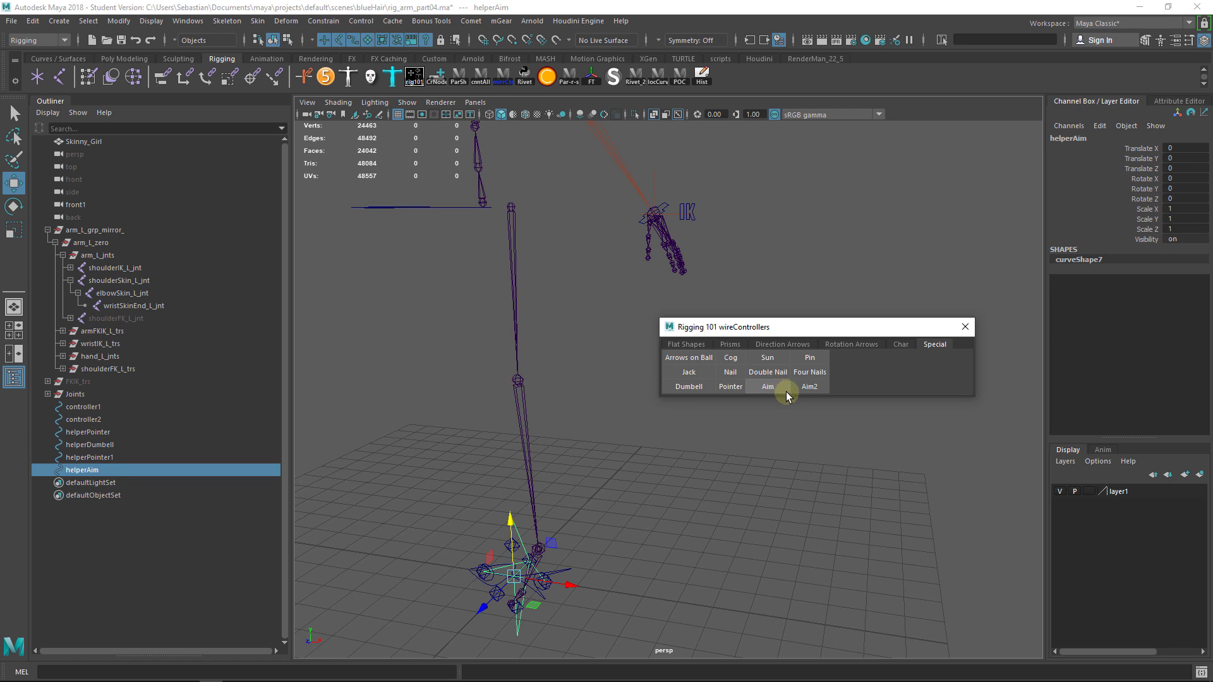
click(809, 386)
drag(461, 517, 499, 604)
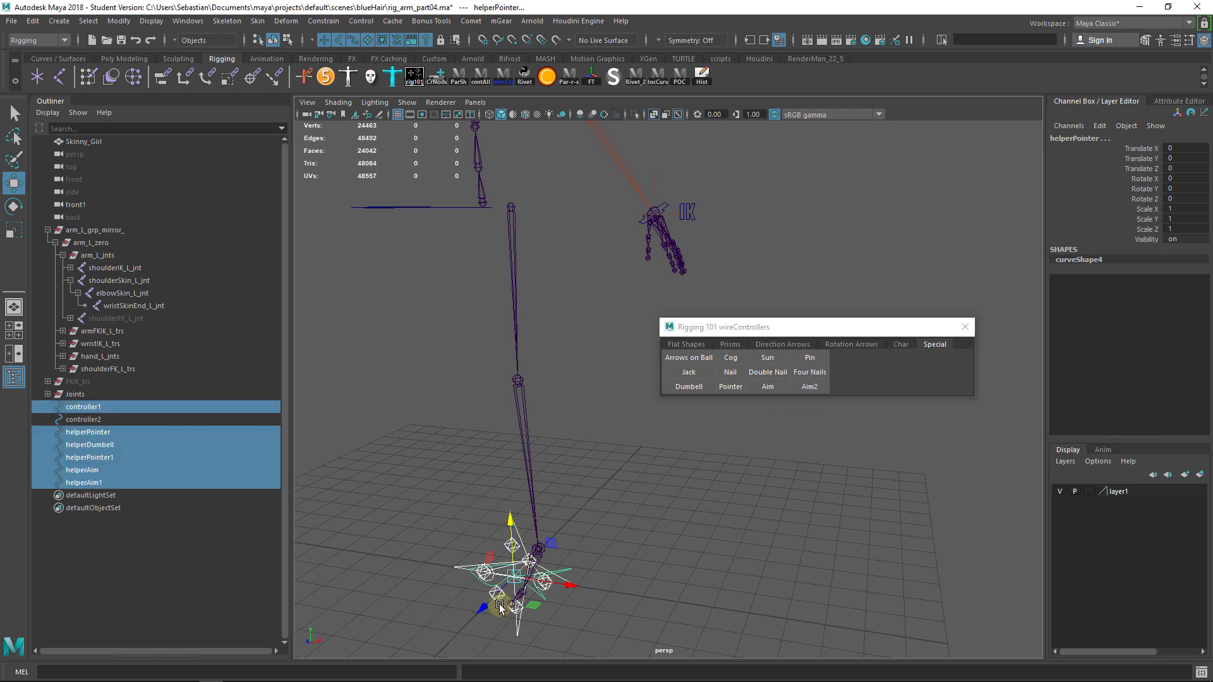
key(Delete)
click(821, 377)
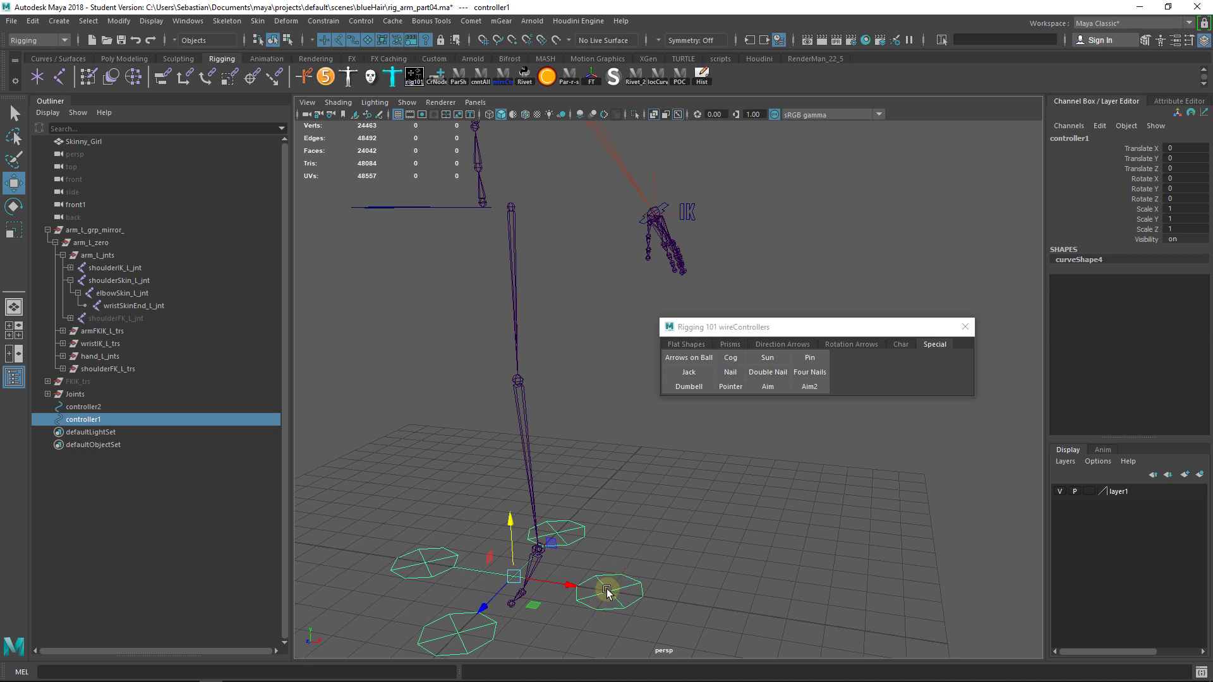
key(Delete)
Step: Create an Aim2 controller at the origin and raise it to about 6.7 in Translate Y
click(809, 387)
click(562, 572)
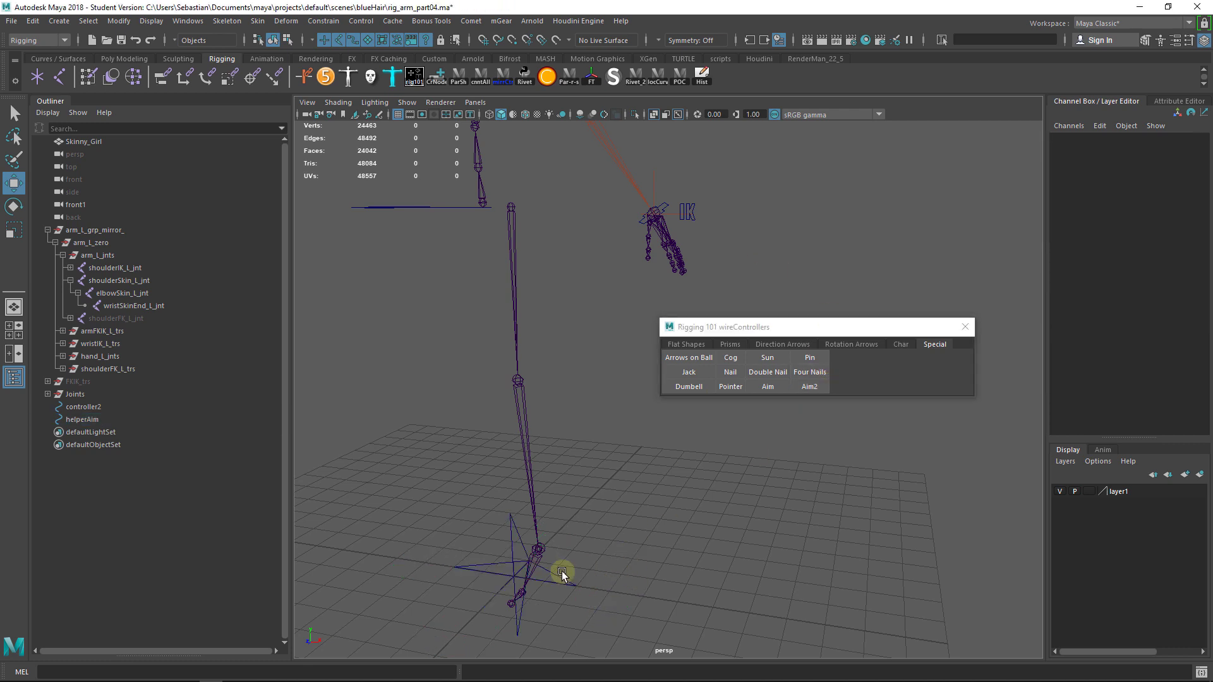
click(493, 594)
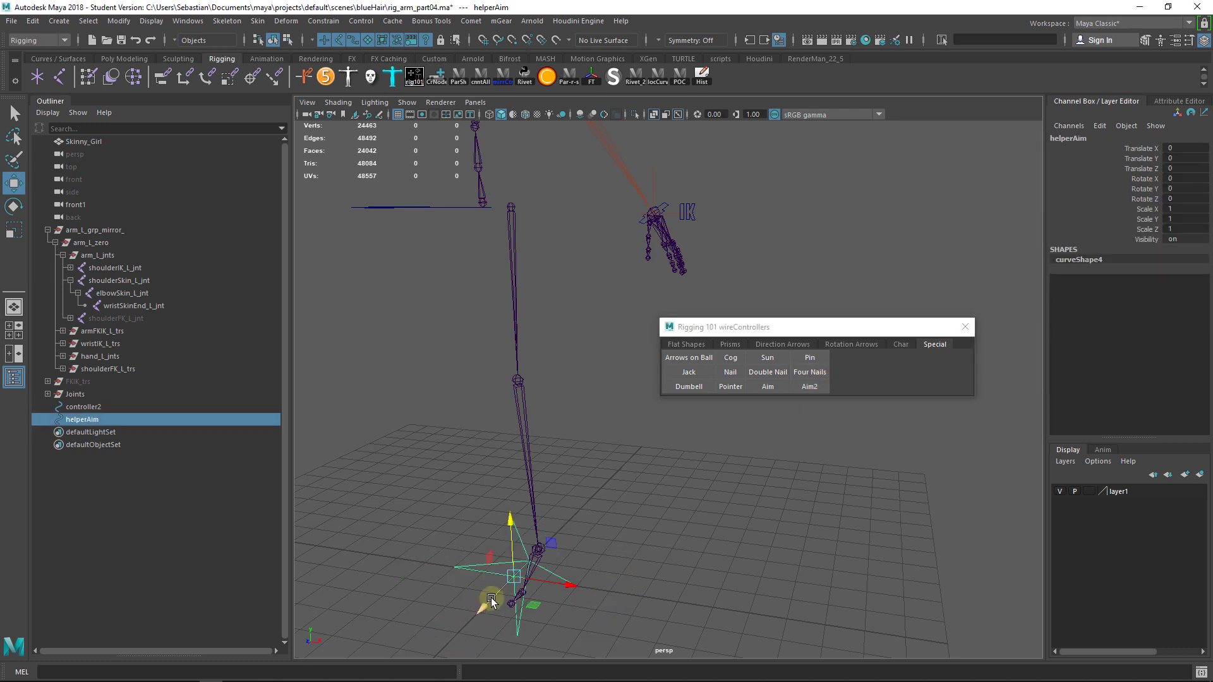
drag(510, 519, 503, 304)
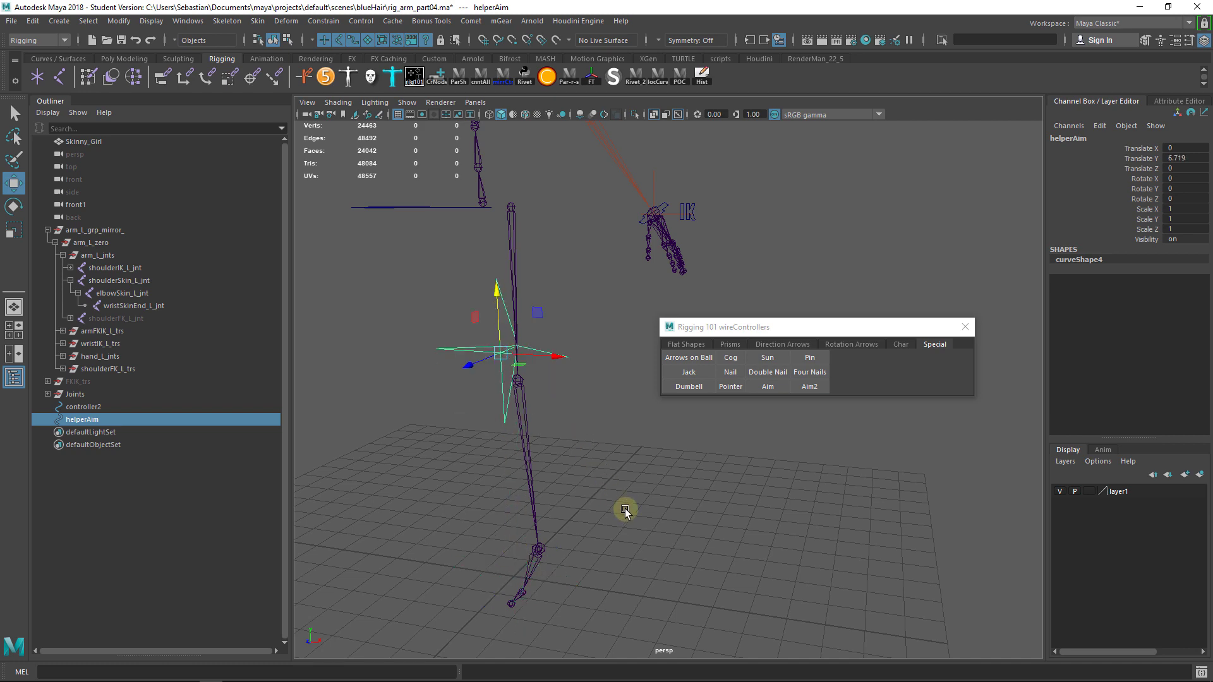
Step: Create an Aim controller at the origin for comparison, and delete both aim-type controllers
alt+drag(626, 507, 510, 427)
click(763, 390)
click(460, 391)
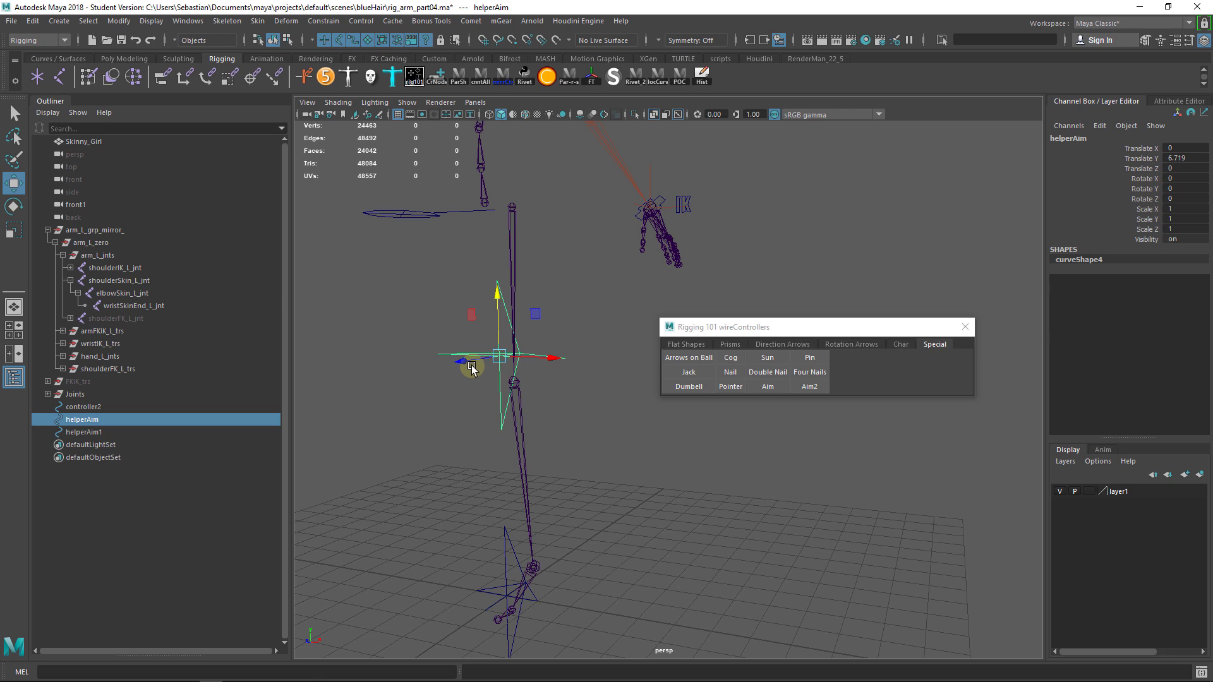
click(473, 368)
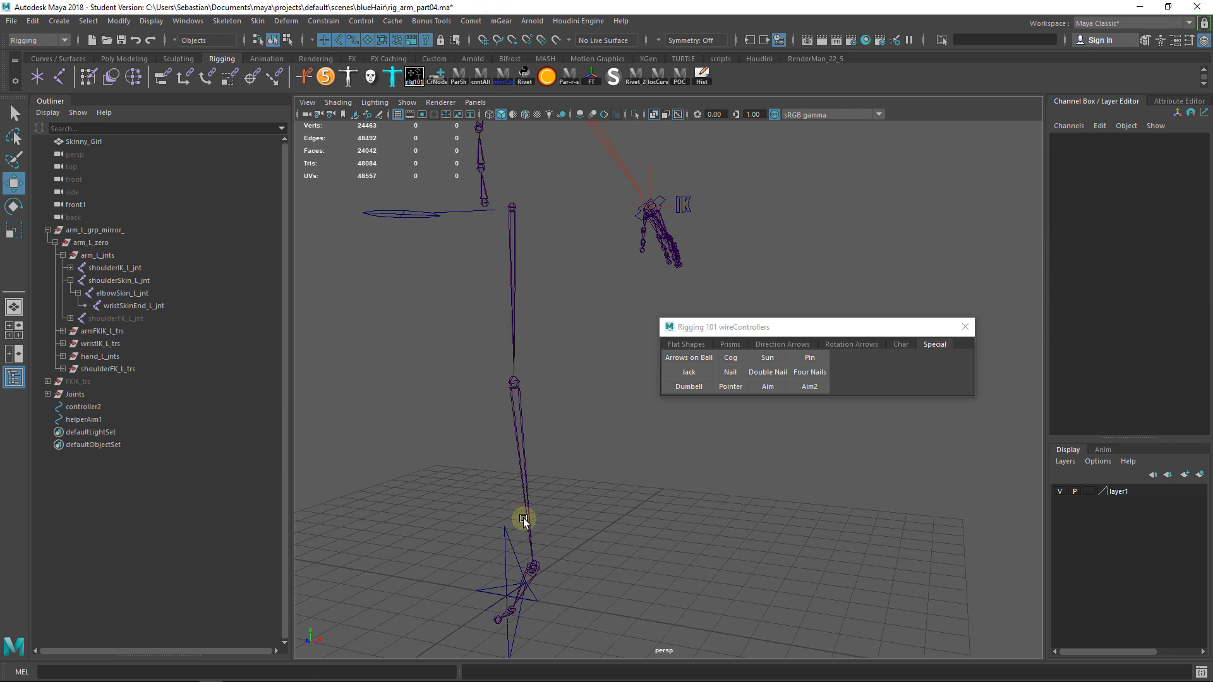
click(499, 549)
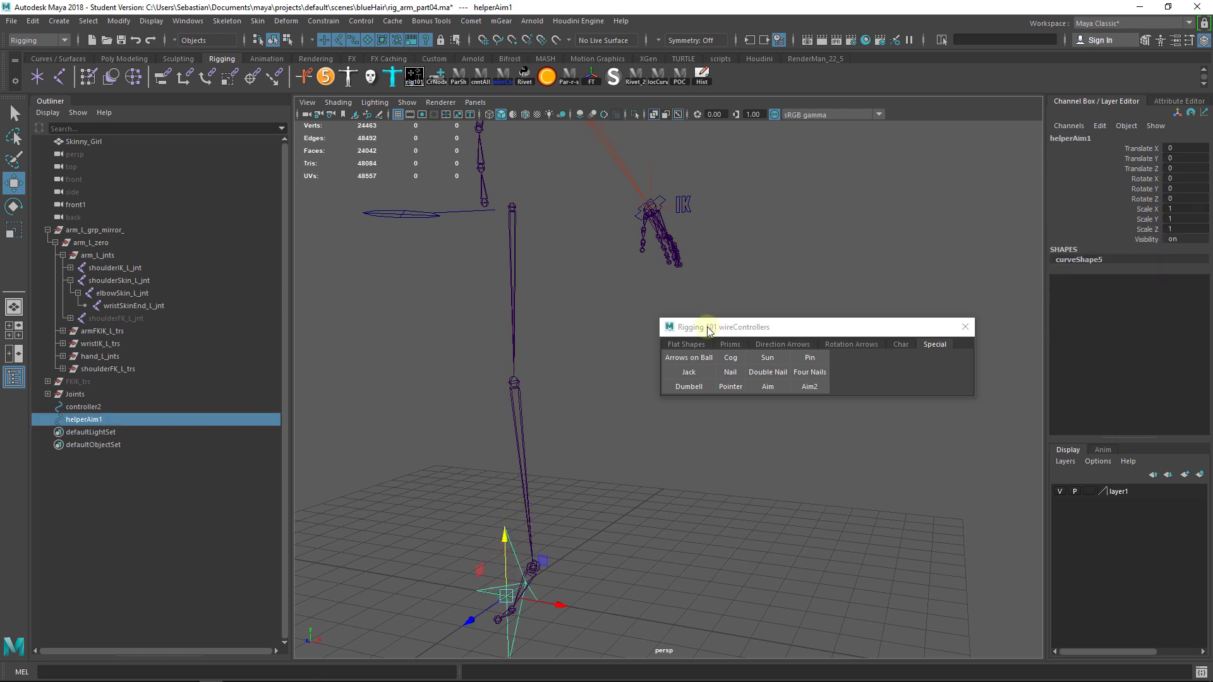
key(Delete)
Step: Examine the curve degree and knot spacing options of the CV Curve Tool, and close its settings
click(89, 21)
mouse_move(59, 20)
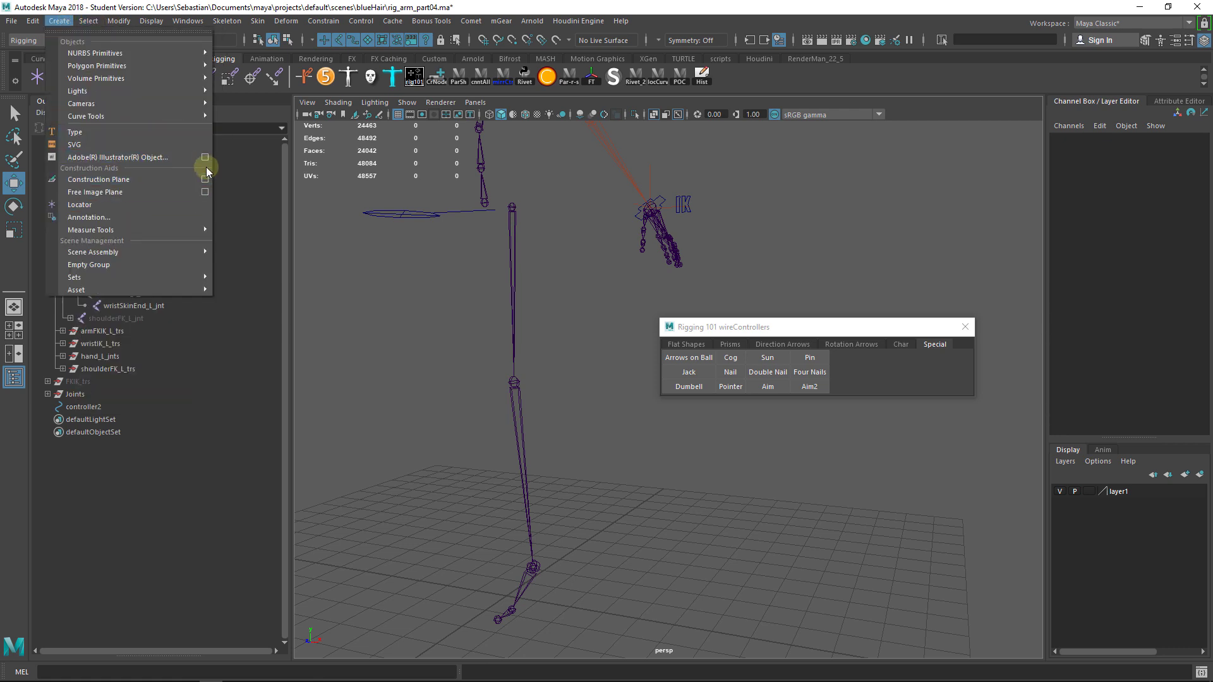
mouse_move(203, 116)
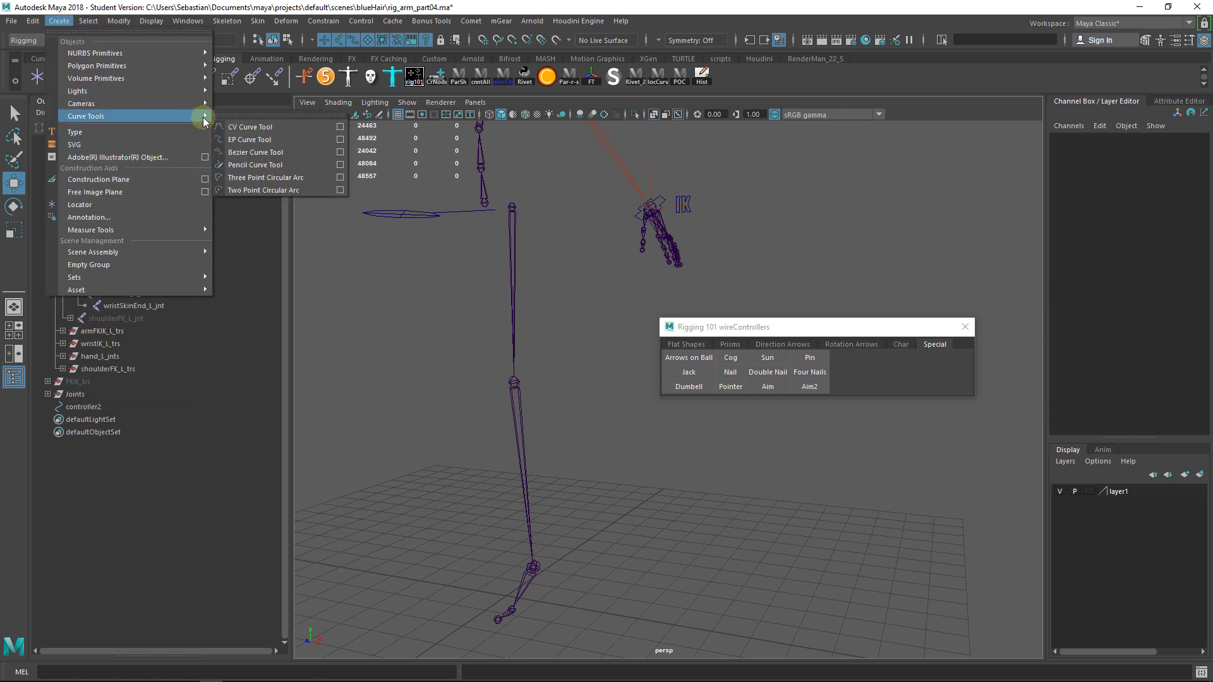
click(341, 127)
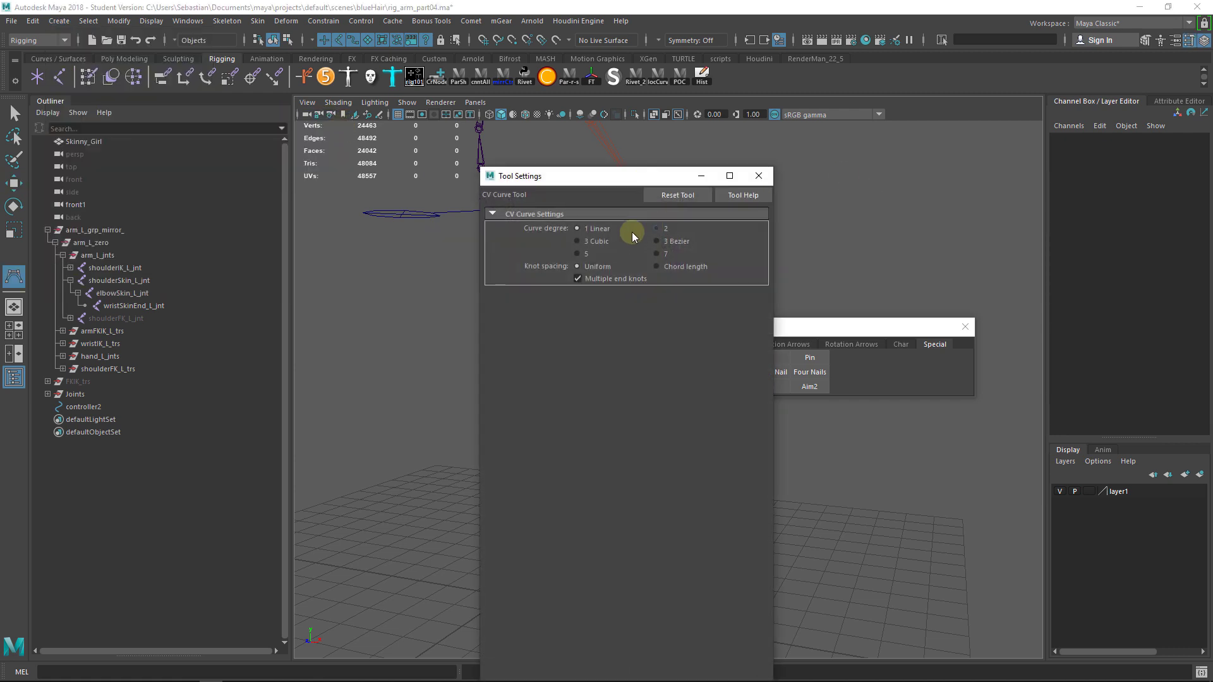
click(752, 180)
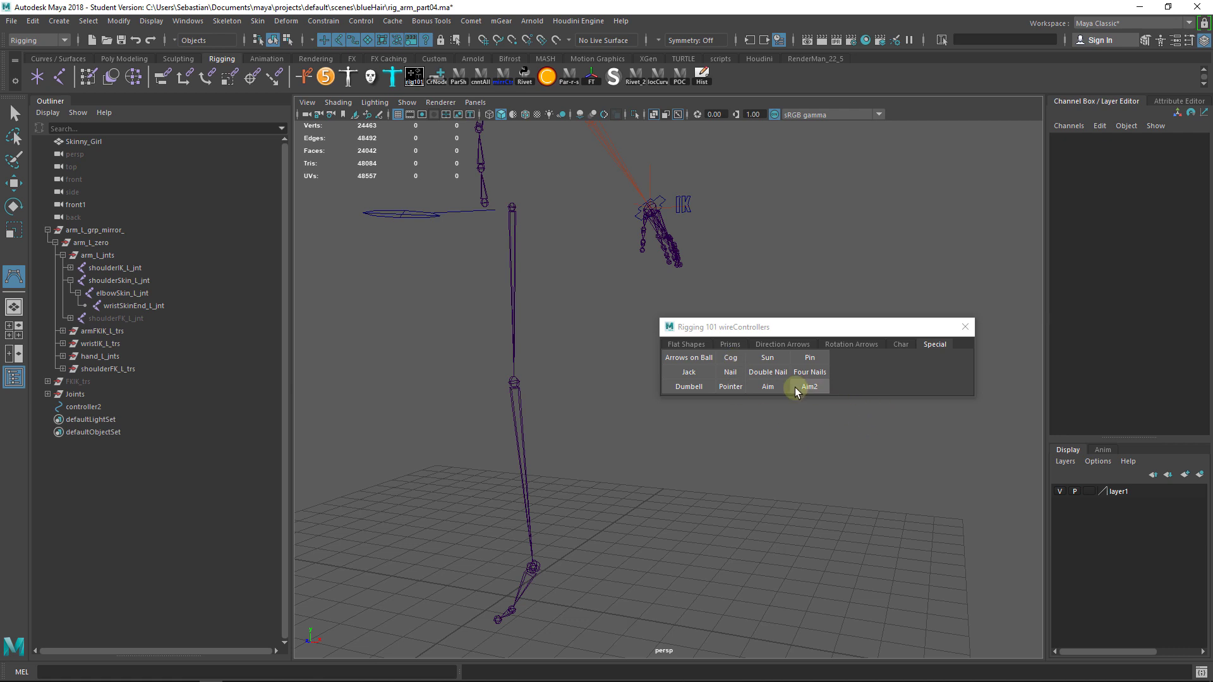
Step: Create an Aim controller at the origin and close the Rigging 101 wireControllers window
click(768, 386)
alt+middle_drag(676, 476, 648, 449)
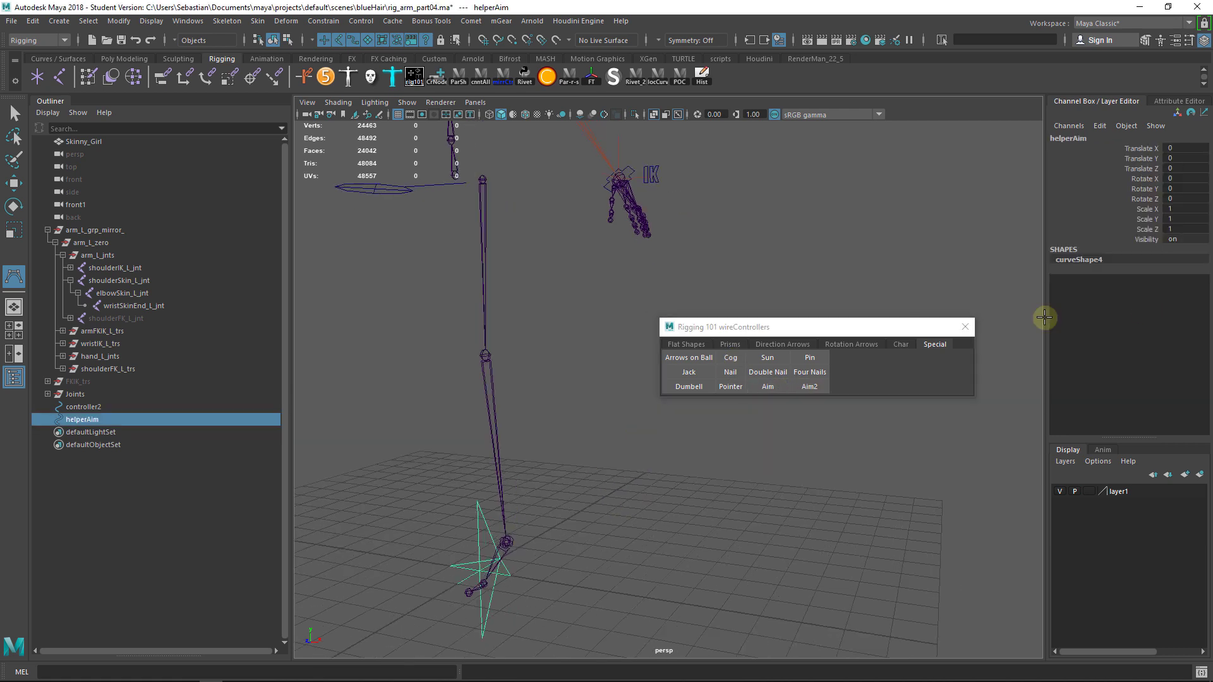
click(966, 328)
alt+middle_drag(619, 499, 707, 452)
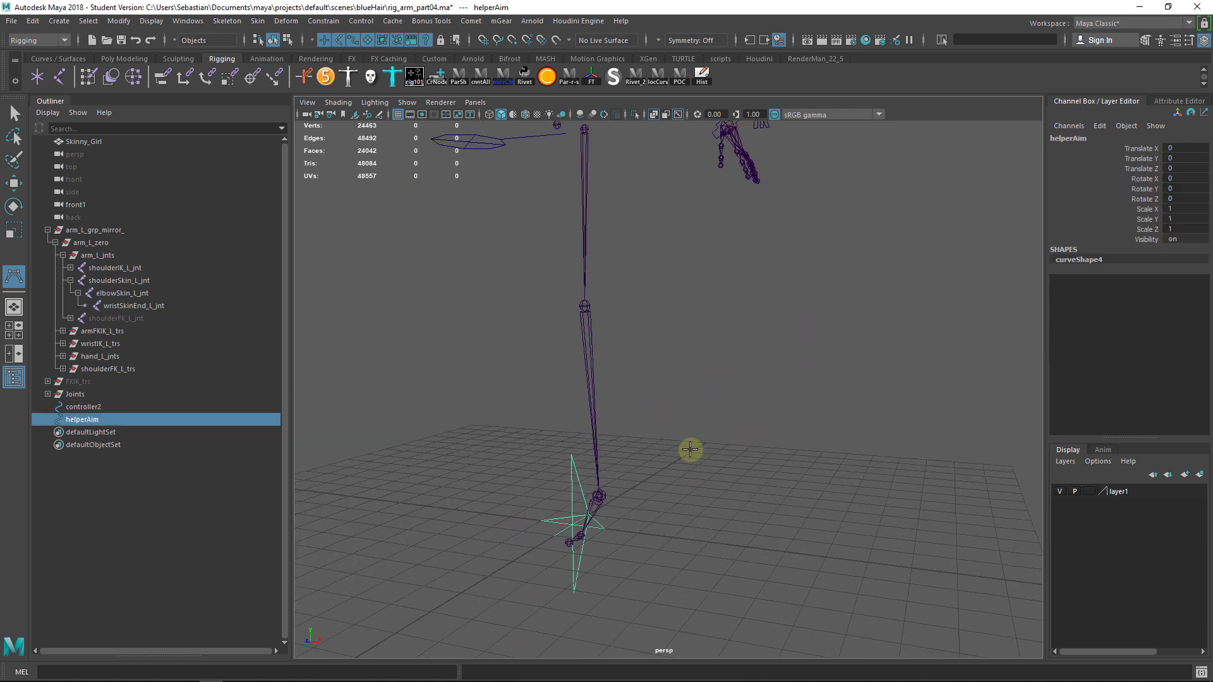
key(w)
alt+right_drag(691, 449, 704, 548)
alt+middle_drag(706, 542, 743, 396)
alt+drag(743, 396, 776, 439)
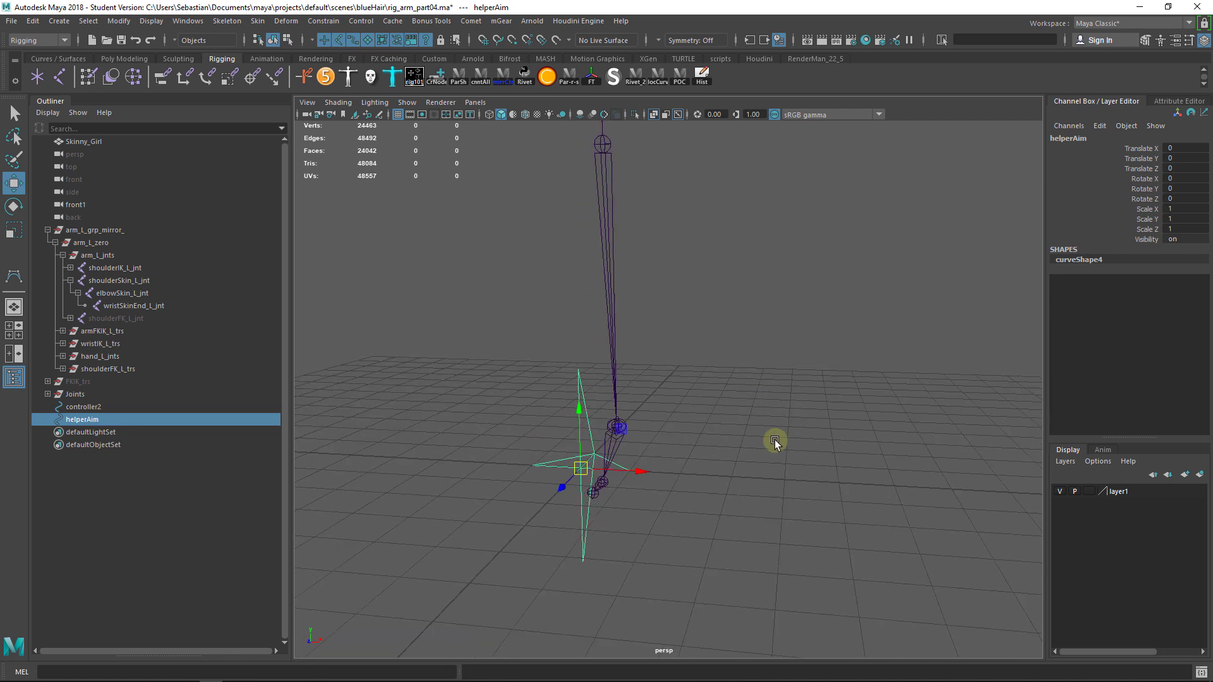
Step: Rename the new Aim controller as elbowPv_L_ctrl
double_click(89, 420)
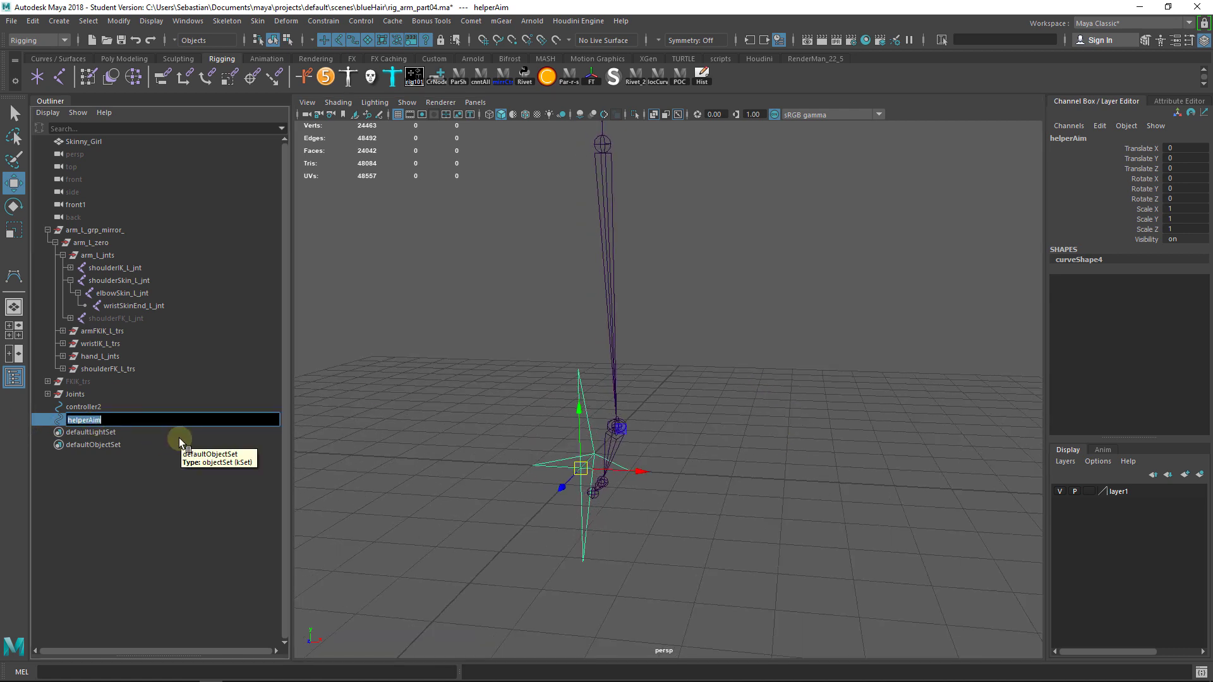
text(elbow_L)
key(Caps_Lock)
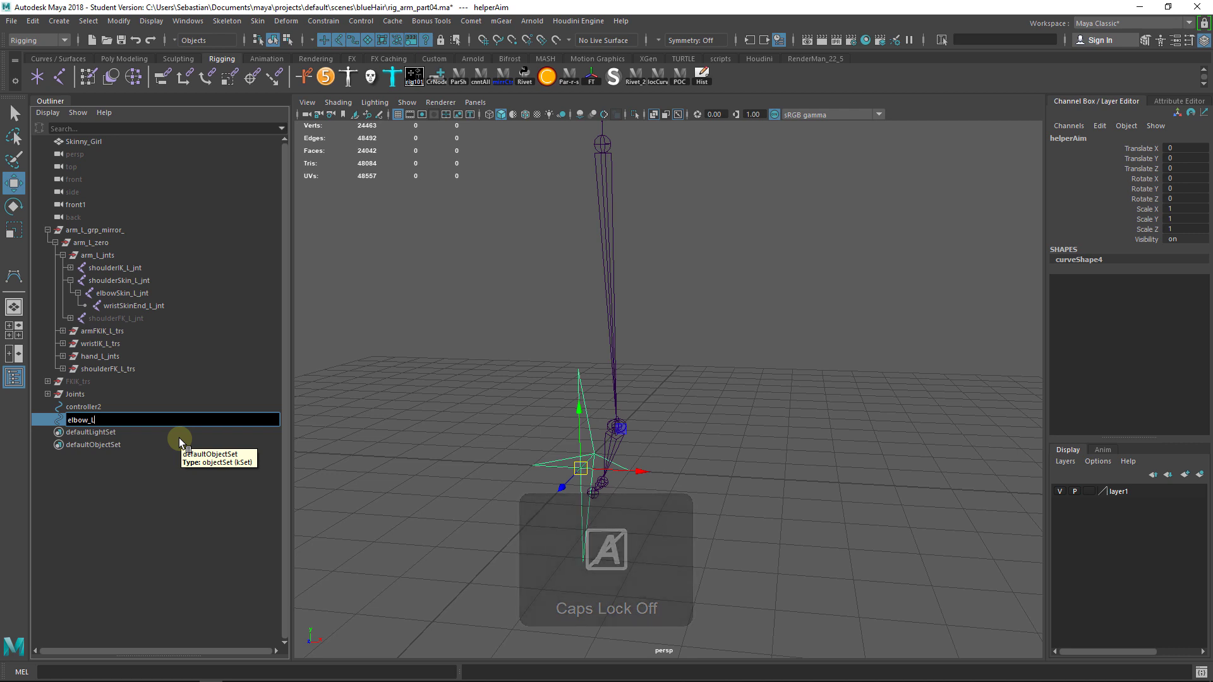
key(BackSpace)
text(lbow_L_ctrl)
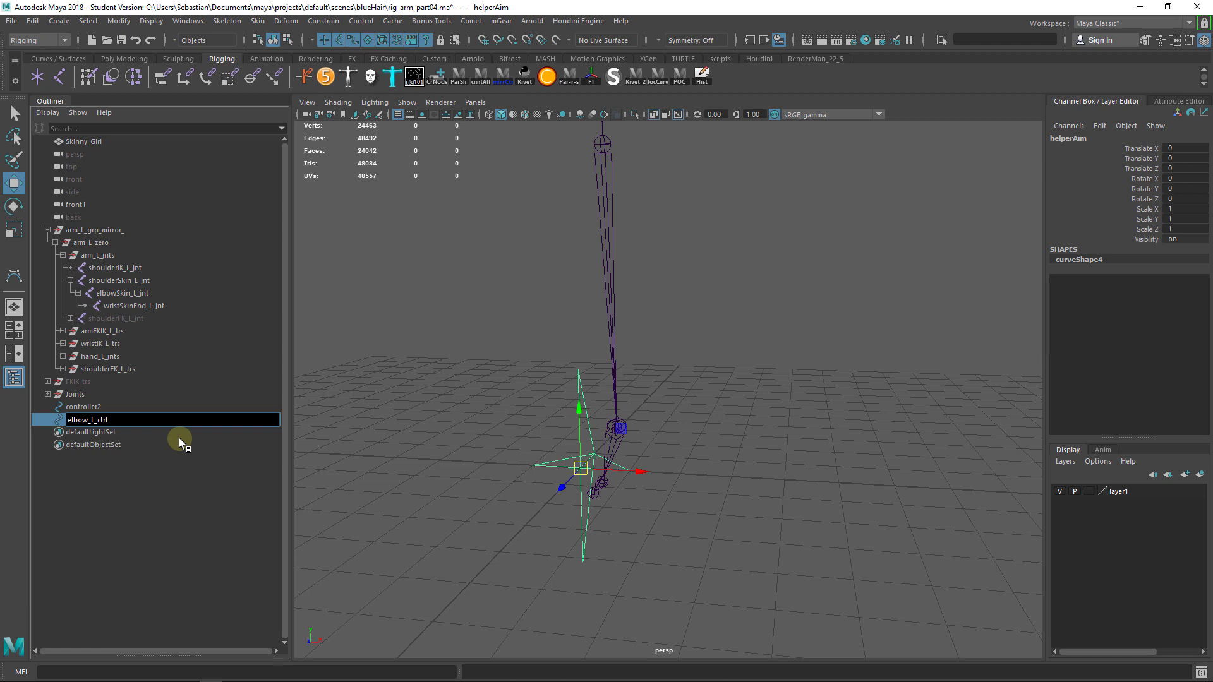
text(P)
key(Caps_Lock)
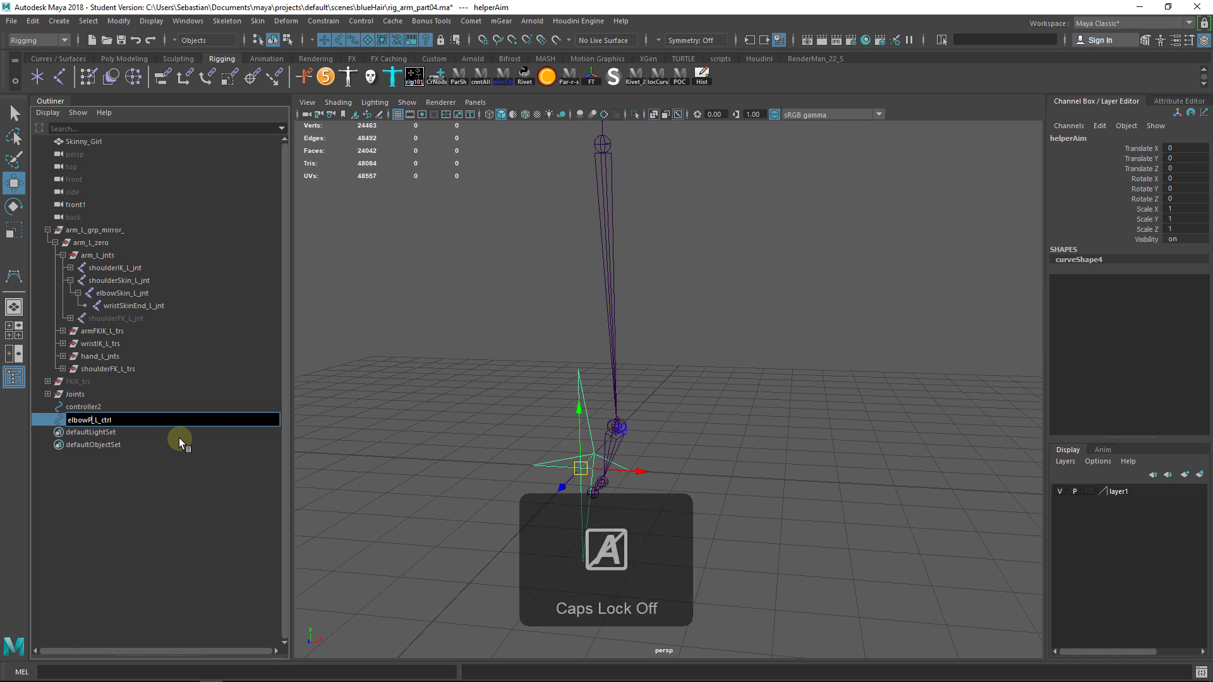
text(v)
key(BackSpace)
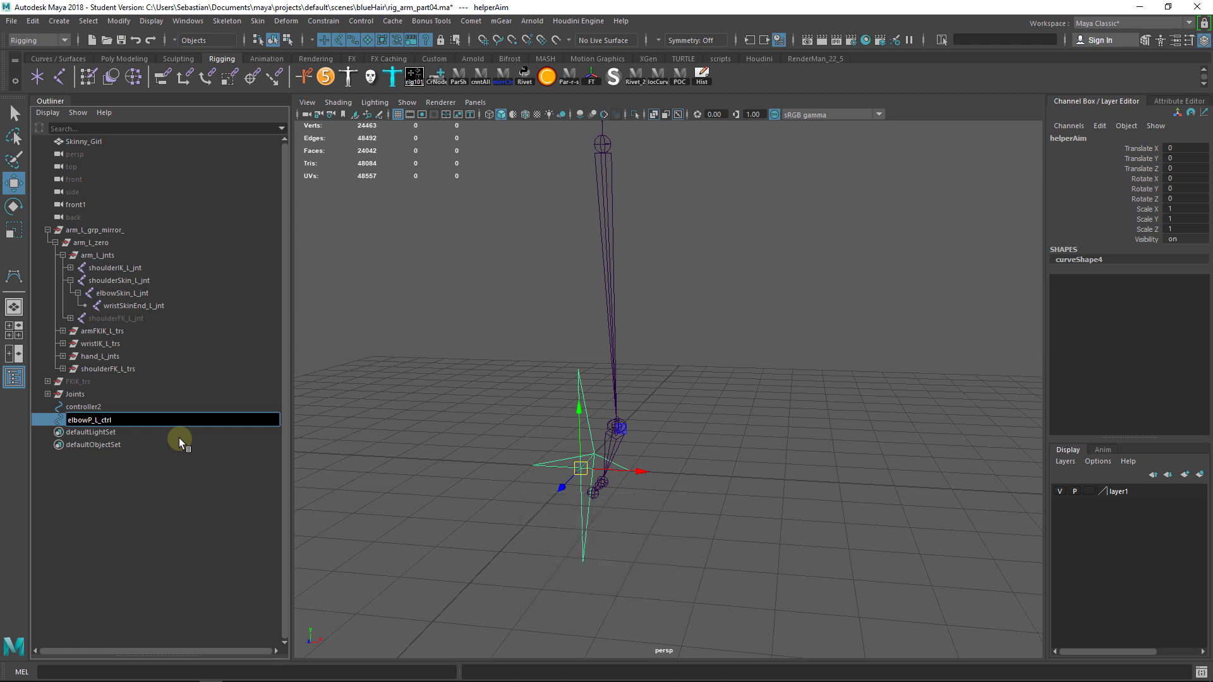
text(v)
key(Return)
Step: Place elbowPv_L_ctrl inside two nested groups and expand the full hierarchy
click(179, 438)
click(141, 420)
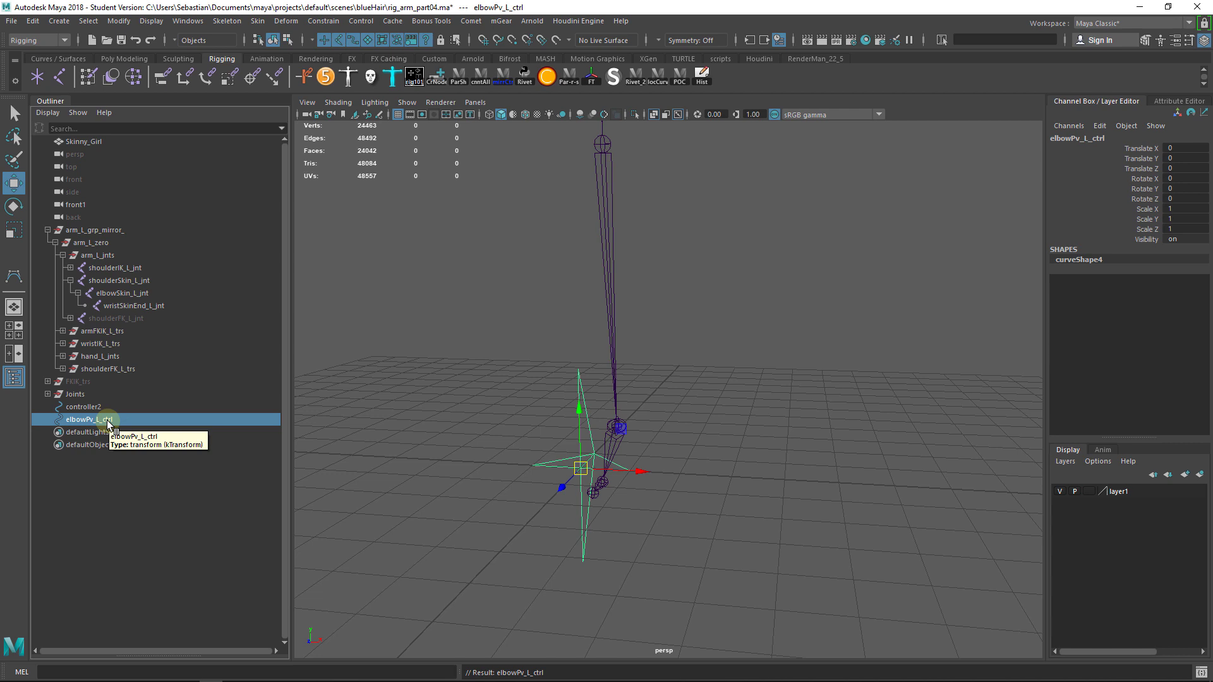
click(143, 432)
click(146, 420)
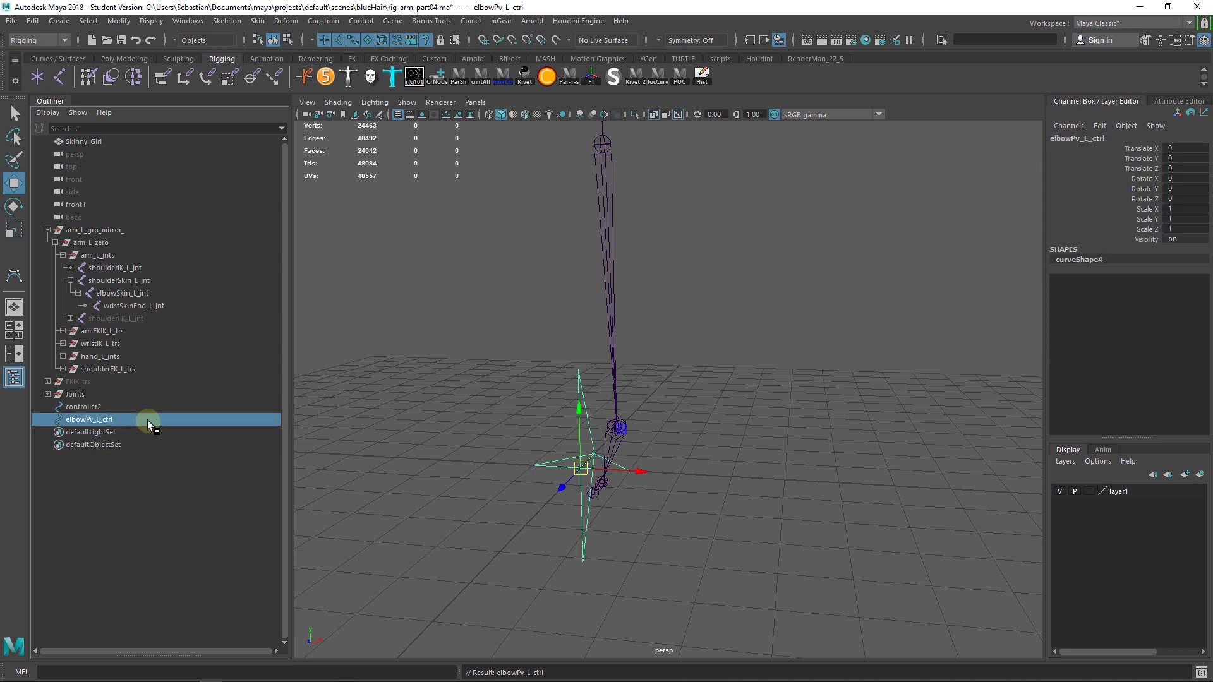
key(ctrl+g)
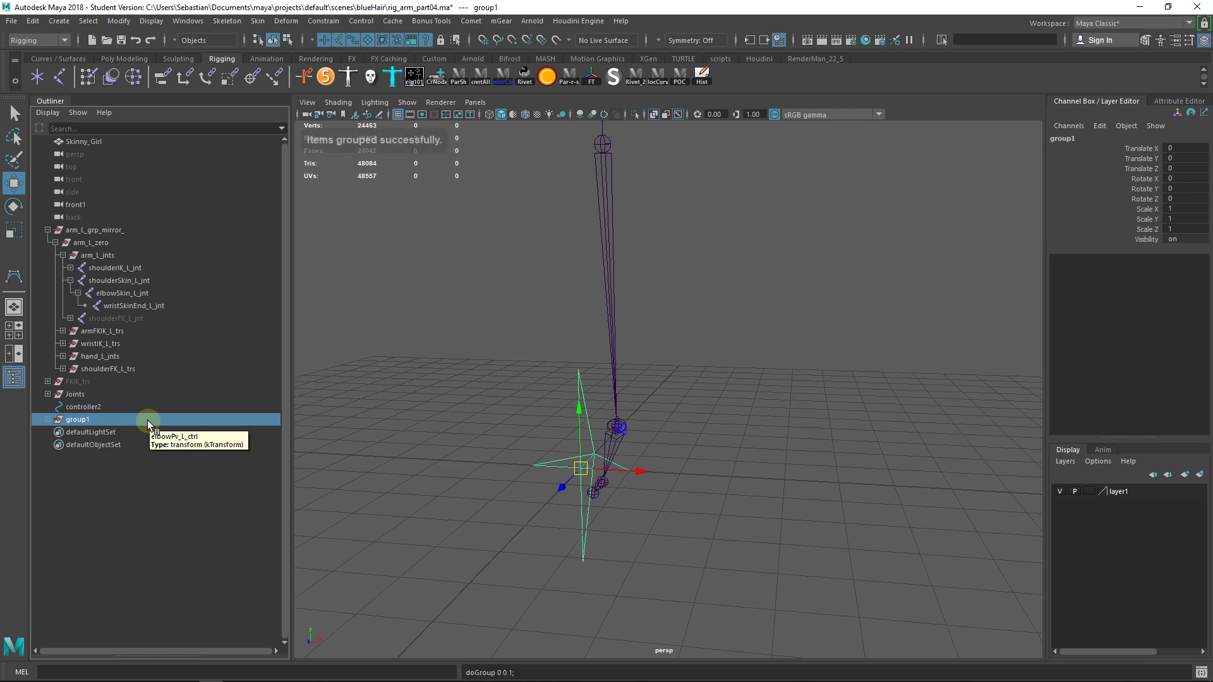
shift+click(47, 419)
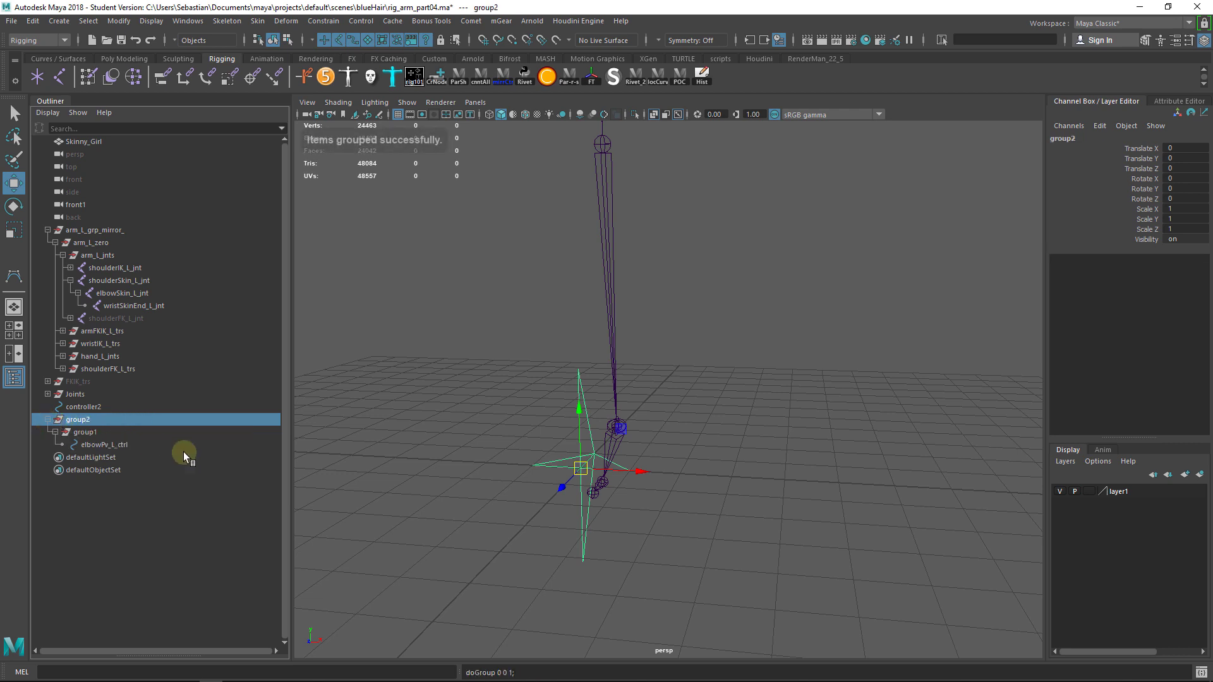
Step: Rename the inner group above elbowPv_L_ctrl as elbowPv_L_offset, reusing the controller's name
double_click(150, 445)
key(ctrl+c)
click(144, 432)
double_click(145, 432)
key(ctrl+v)
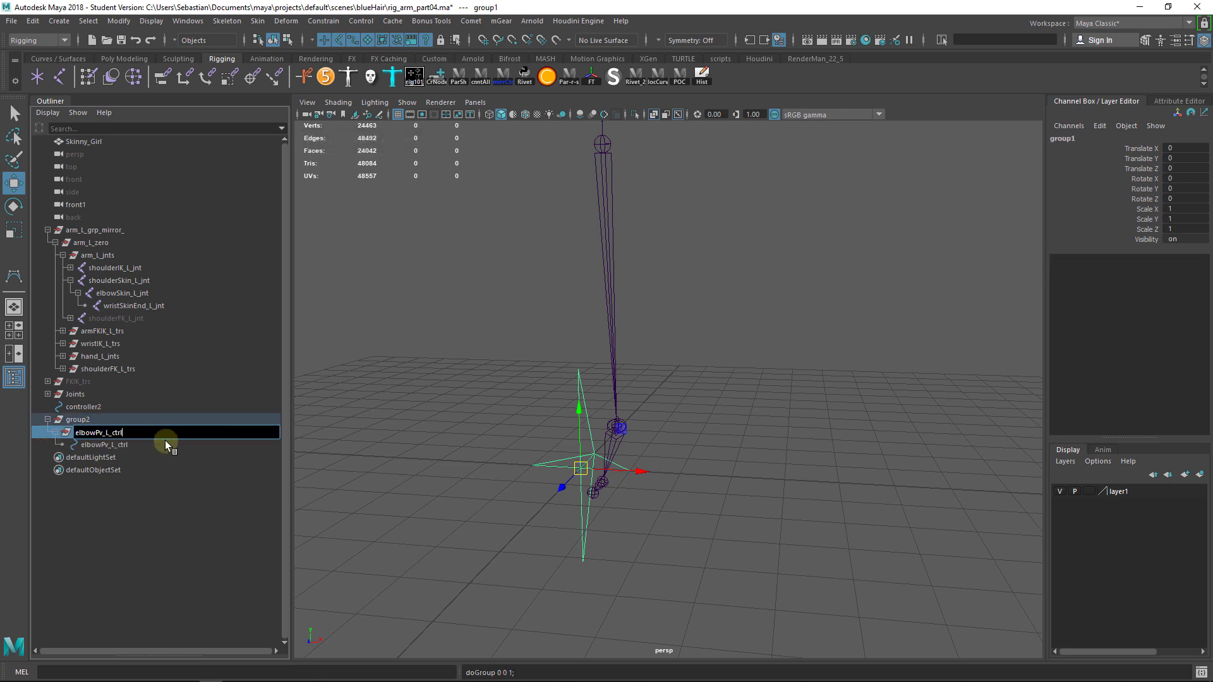
key(BackSpace)
key(BackSpace)
key(BackSpace)
key(BackSpace)
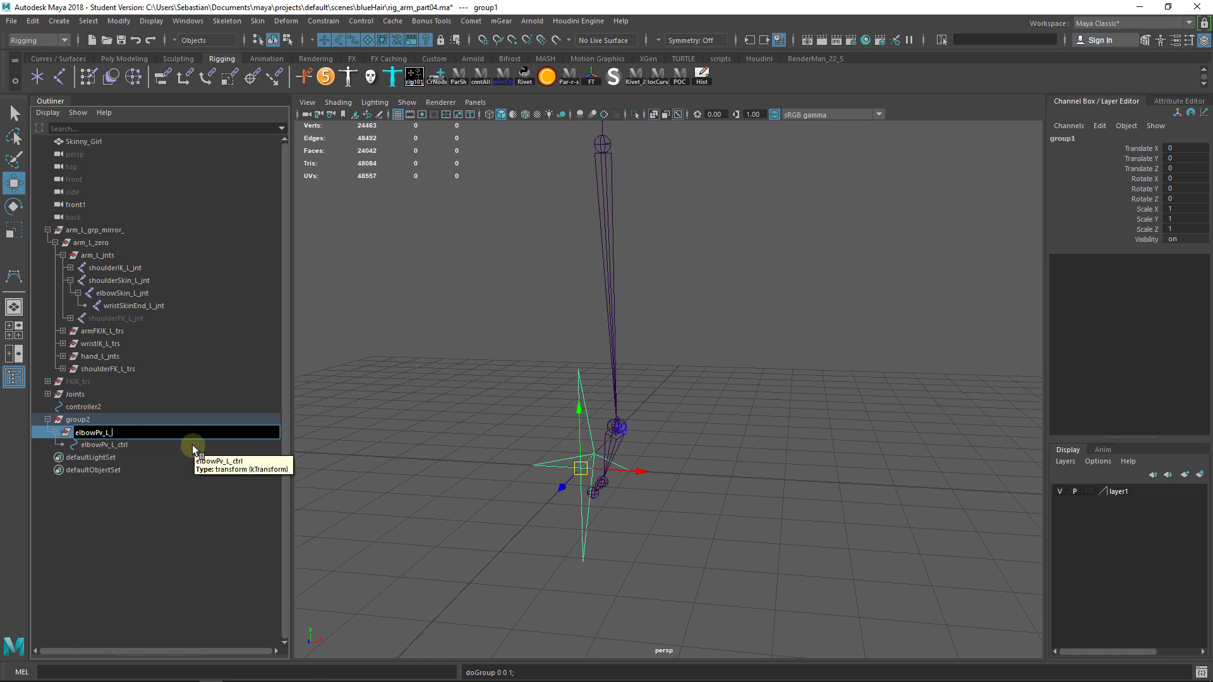
text(offset)
key(Return)
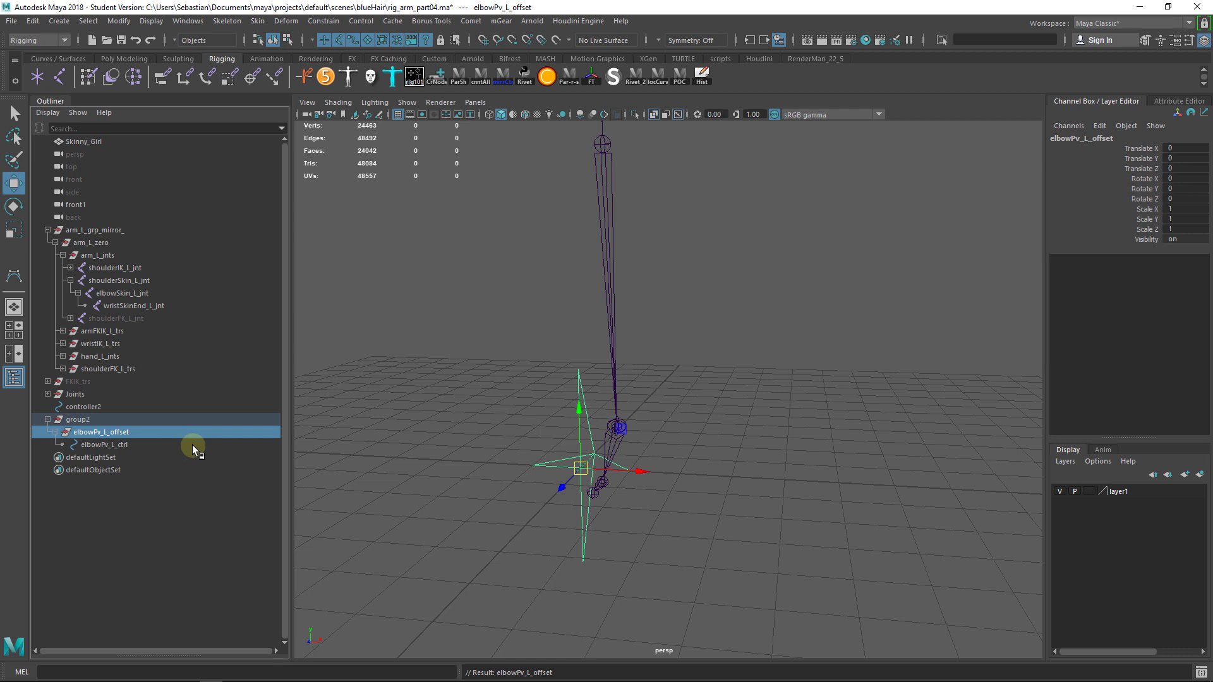
Step: Rename the outer group of the elbow controller as elbowPv_L_trs
double_click(145, 418)
key(ctrl+v)
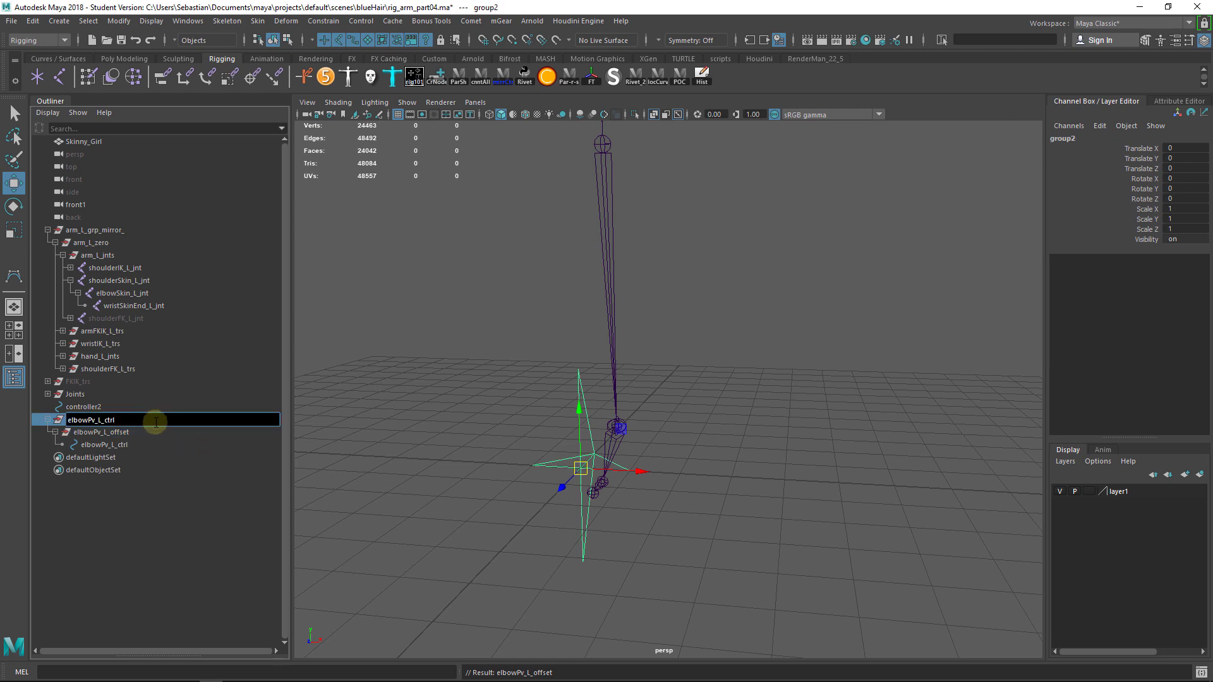
key(BackSpace)
key(BackSpace)
key(Return)
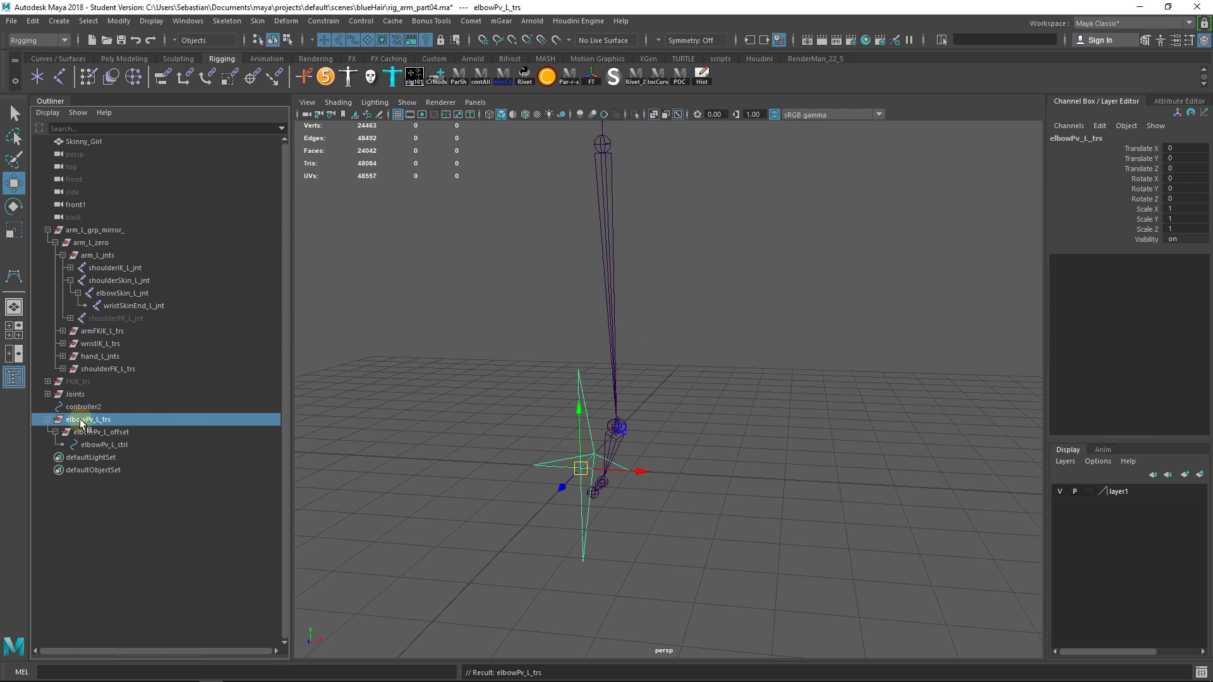
Step: Move the elbowPv_L_trs group from the origin and snap it onto the left elbow joint
alt+right_drag(715, 462, 672, 350)
alt+middle_drag(672, 350, 629, 486)
alt+drag(629, 486, 601, 506)
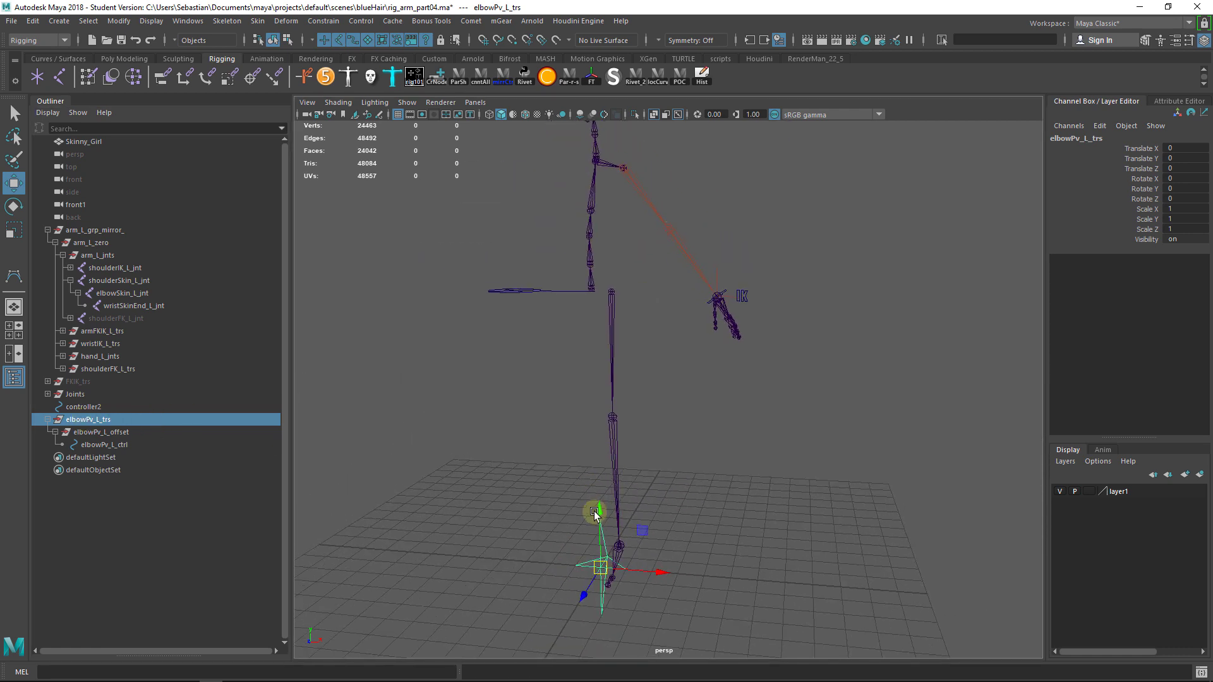
key(v)
drag(603, 568, 670, 236)
Step: Try moving elbowPv_L_trs straight back along Z behind the left elbow, and undo that move
alt+drag(742, 277, 737, 244)
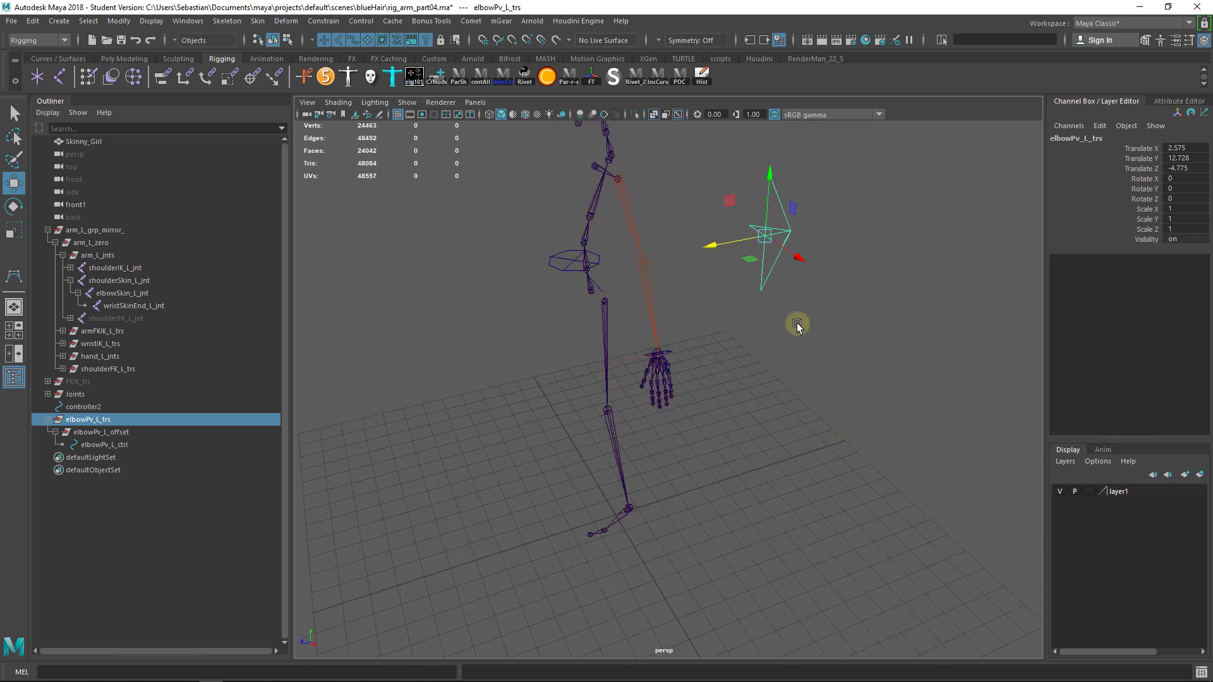
alt+right_drag(718, 401, 797, 441)
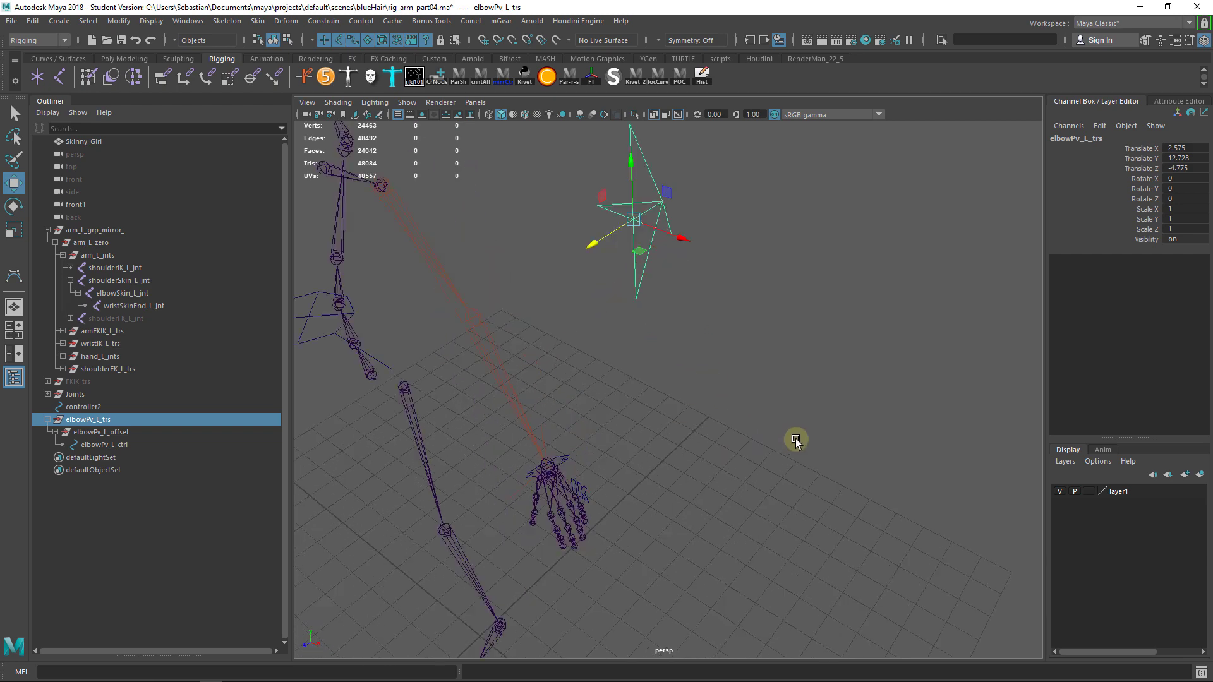
alt+drag(796, 441, 685, 254)
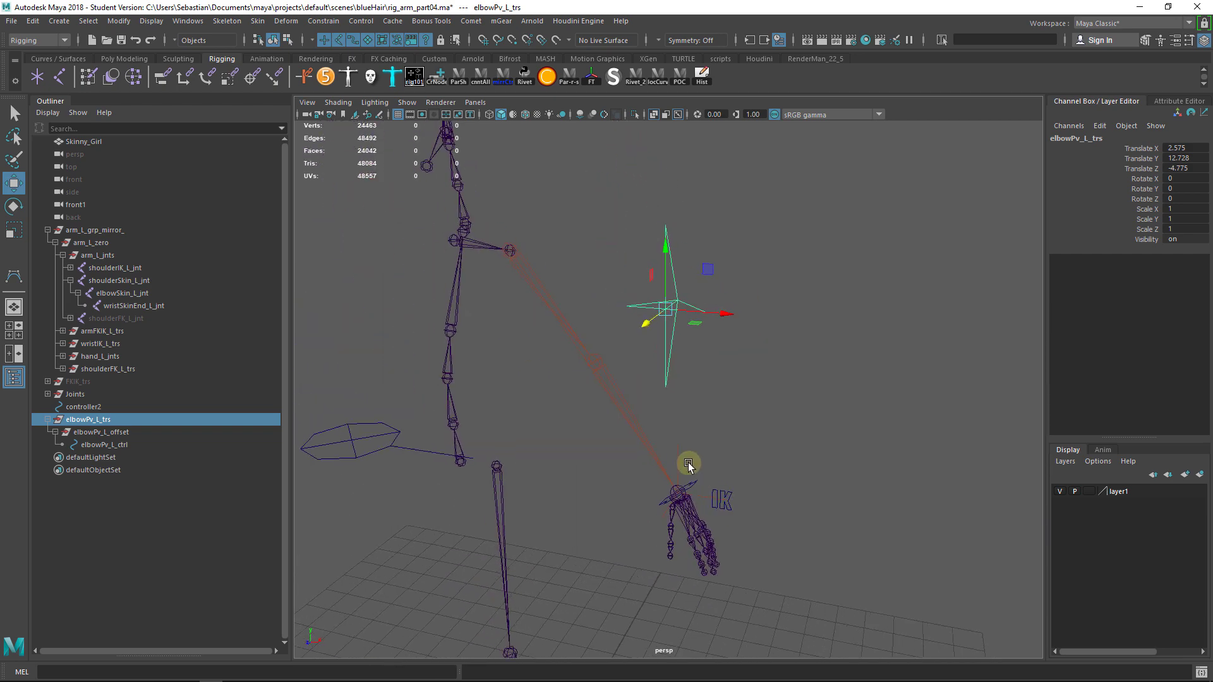
key(ctrl+z)
key(ctrl+z)
key(ctrl+z)
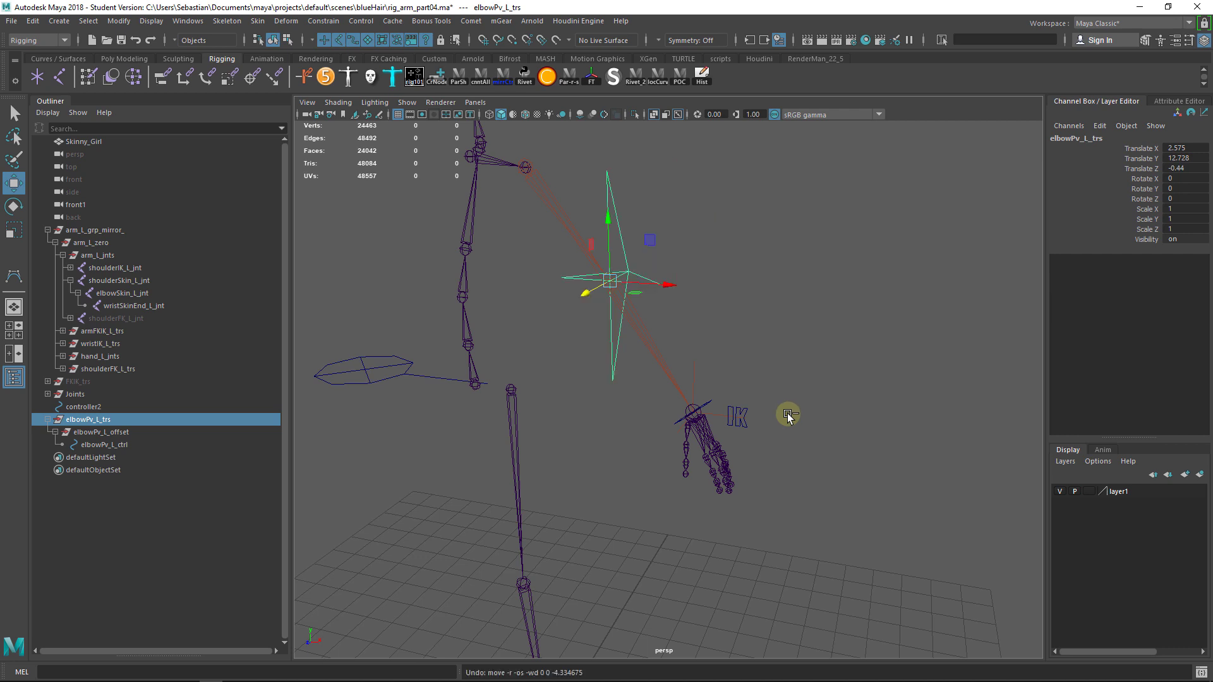
Step: Examine the orientation of the elbow controller against the left shoulder, elbow and wrist joints
alt+middle_drag(788, 415, 813, 385)
alt+drag(702, 310, 687, 354)
alt+middle_drag(688, 354, 712, 419)
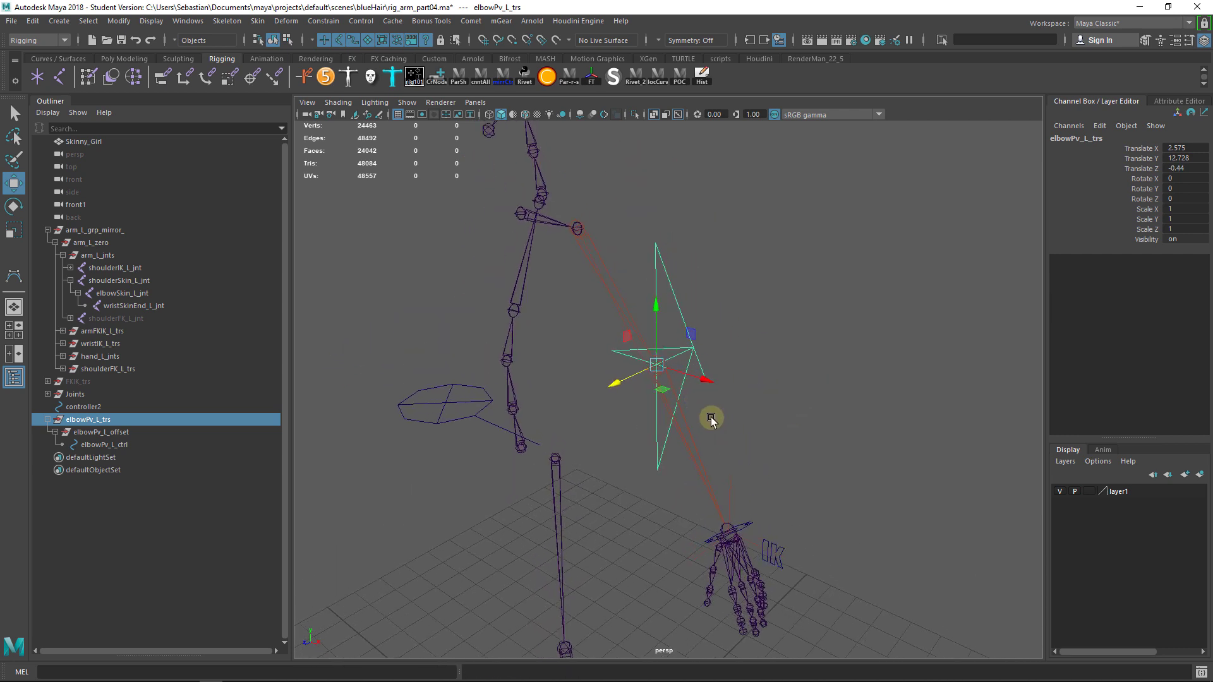
alt+drag(711, 420, 715, 441)
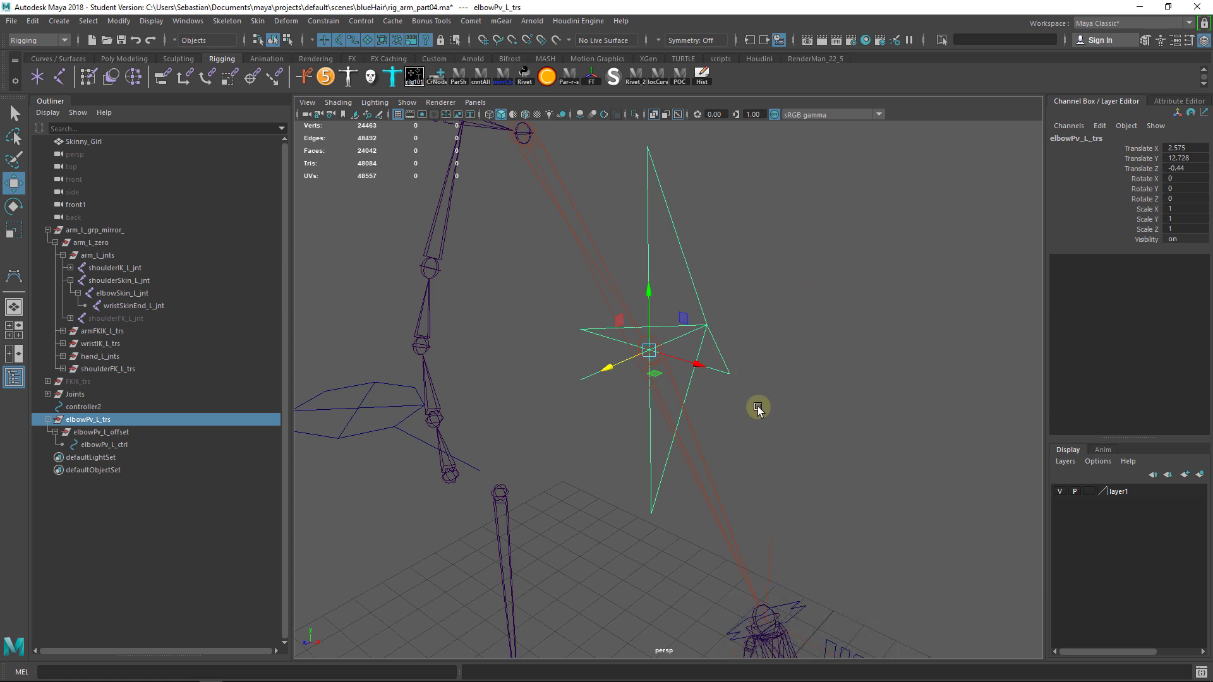
click(114, 421)
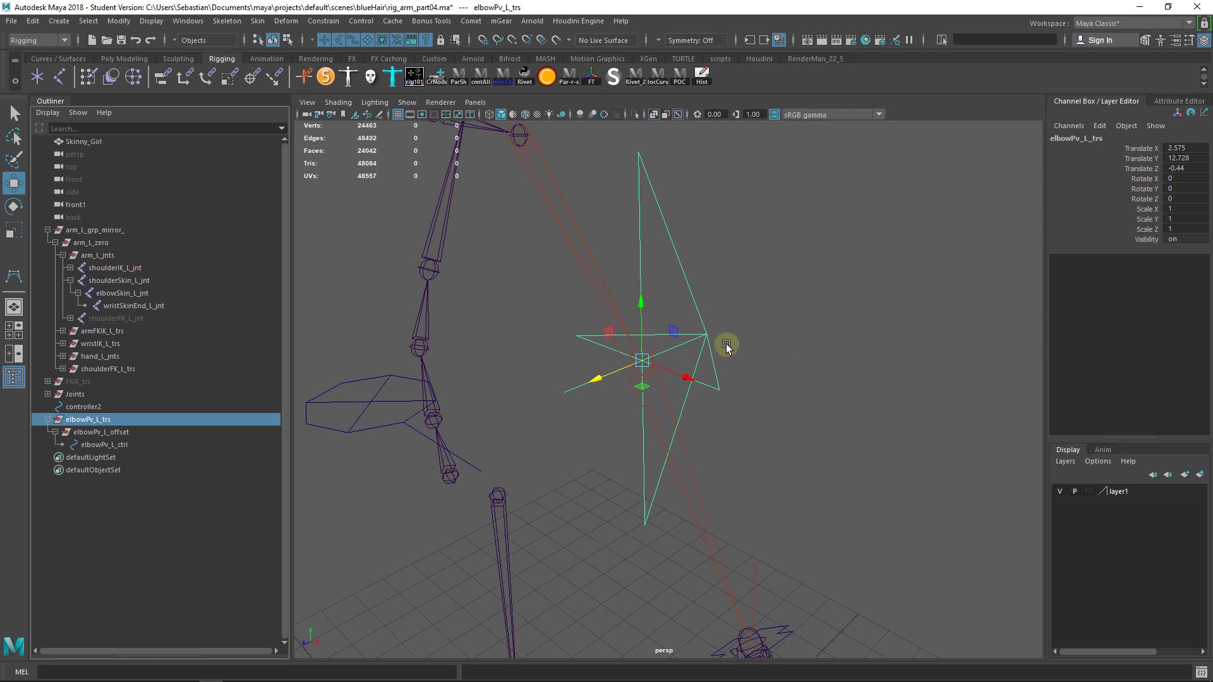
mouse_move(726, 347)
alt+mouse_down()
mouse_move(742, 360)
mouse_move(742, 333)
alt+mouse_up()
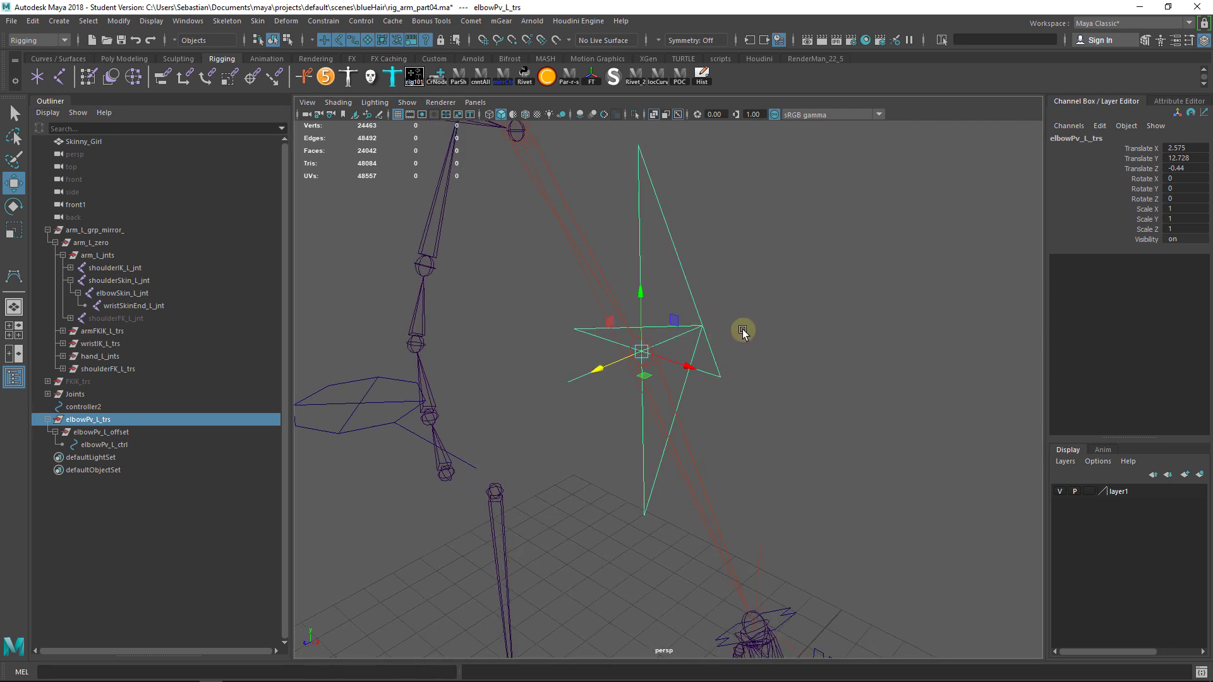
click(706, 475)
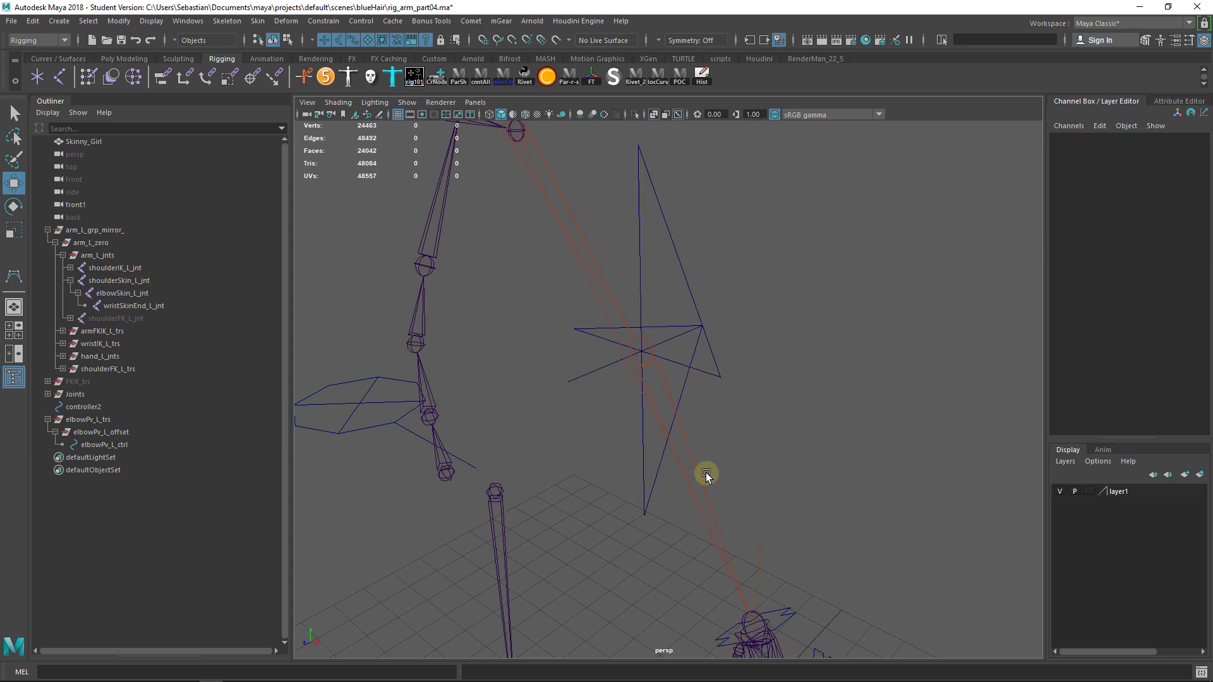
click(591, 251)
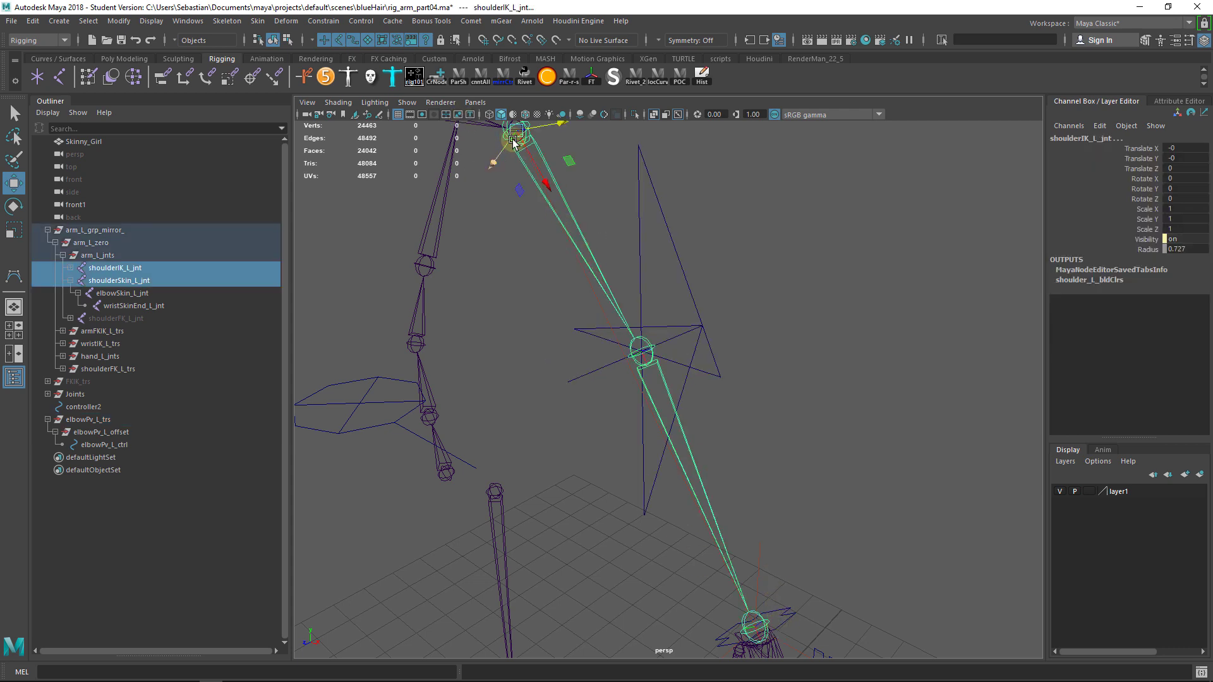
alt+right_drag(667, 254, 644, 256)
alt+middle_drag(638, 273, 622, 269)
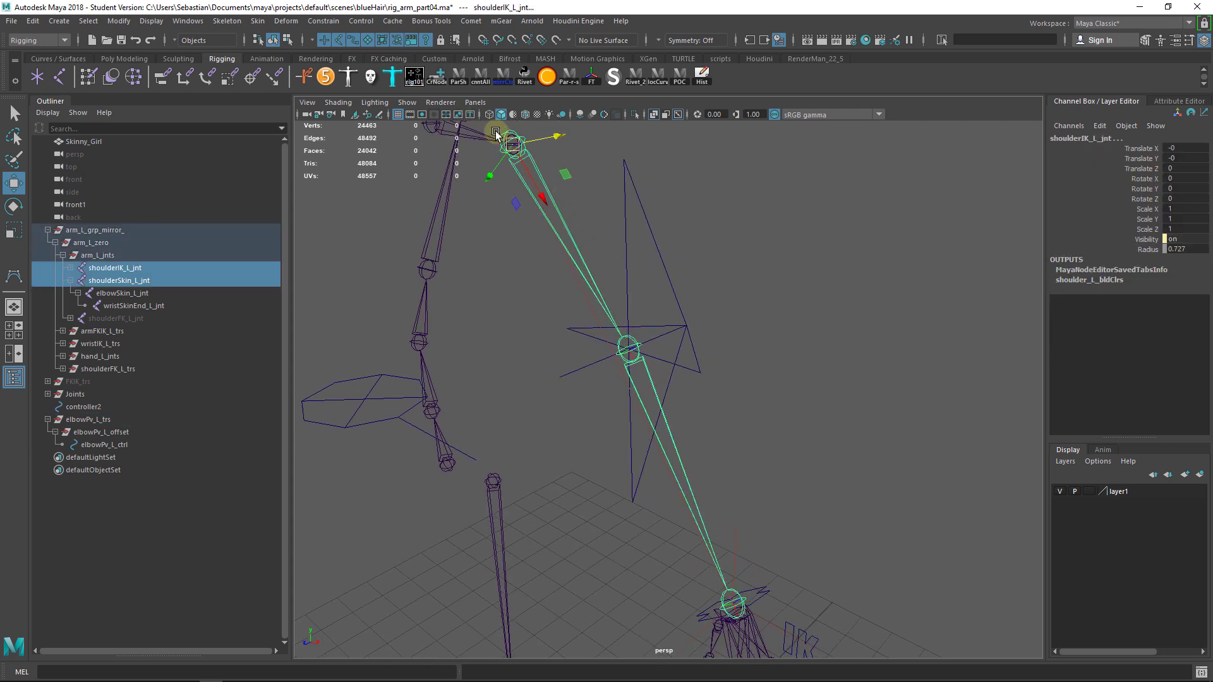
click(799, 426)
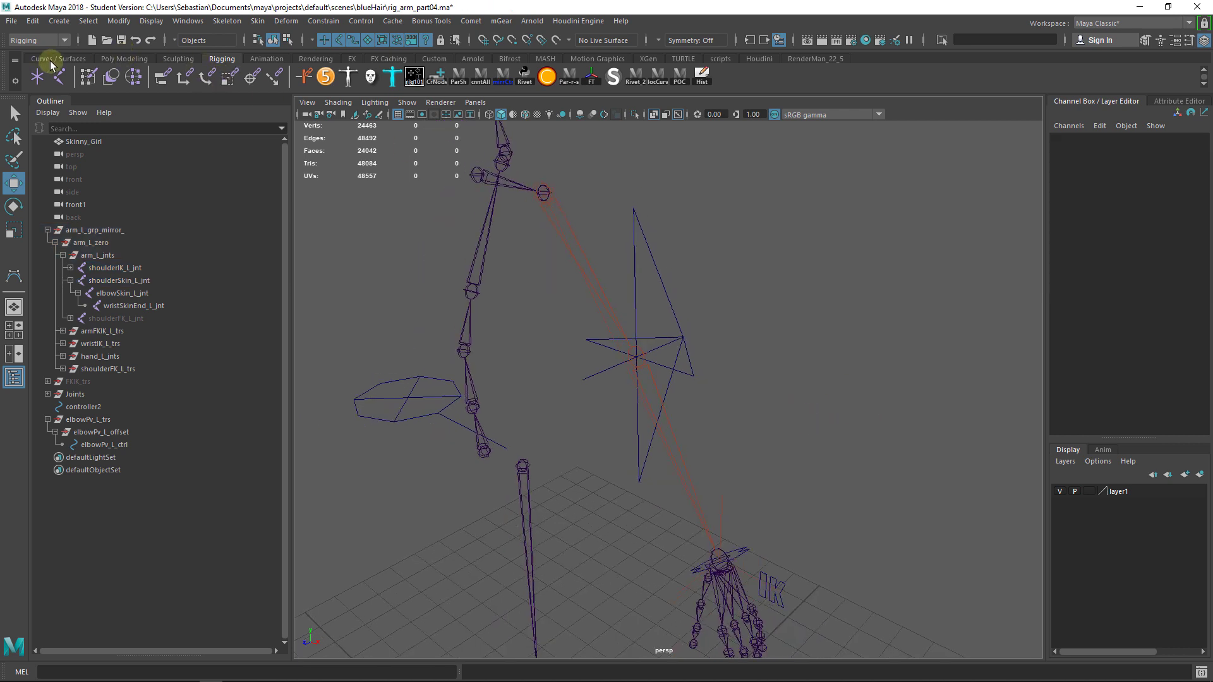
Step: Create a polygon plane at the origin
click(124, 58)
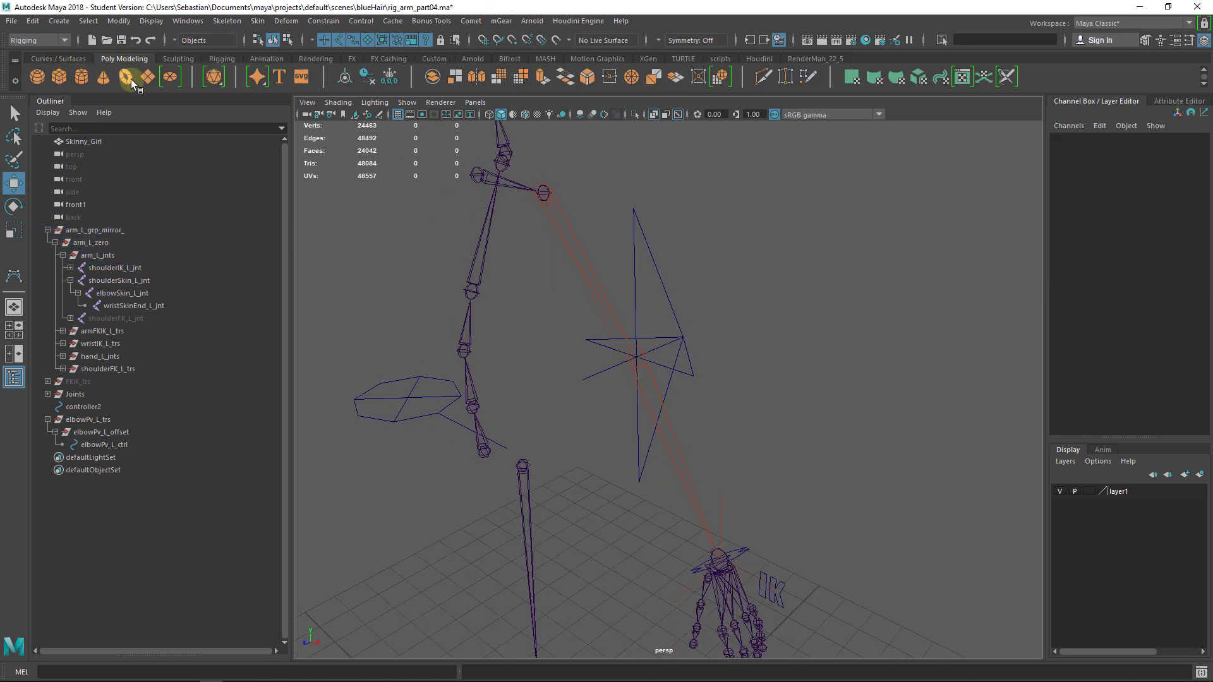
alt+right_drag(711, 429, 696, 506)
alt+middle_drag(696, 506, 677, 463)
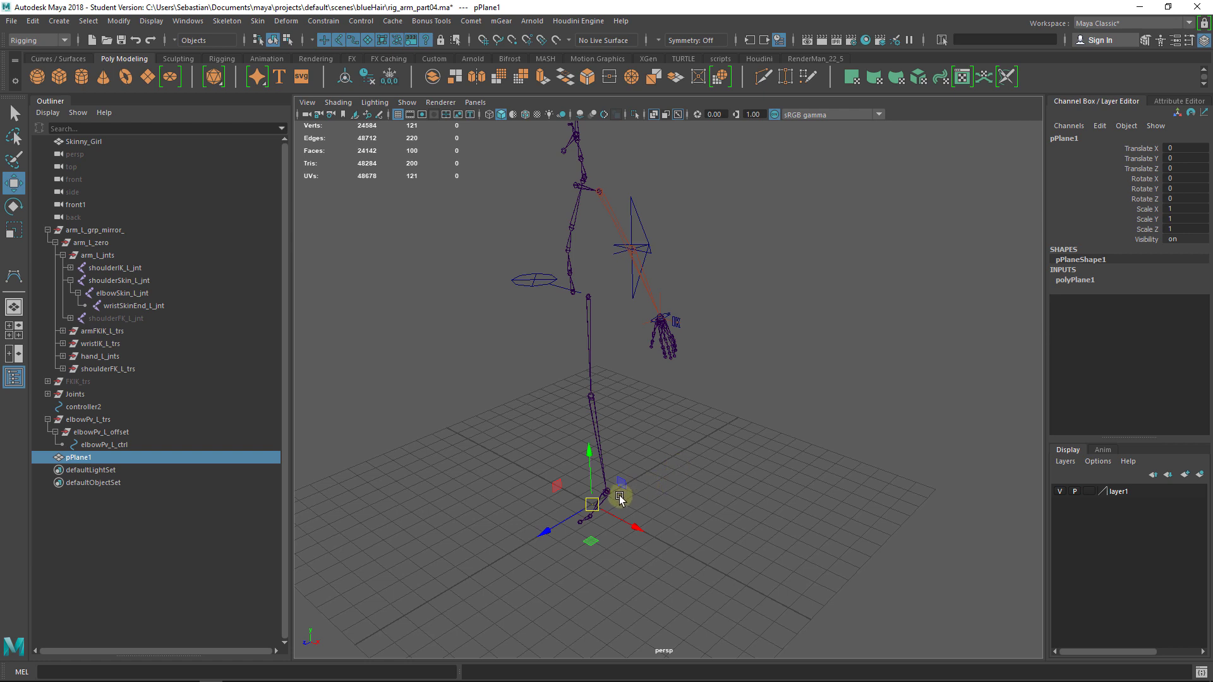
key(r)
drag(598, 507, 747, 525)
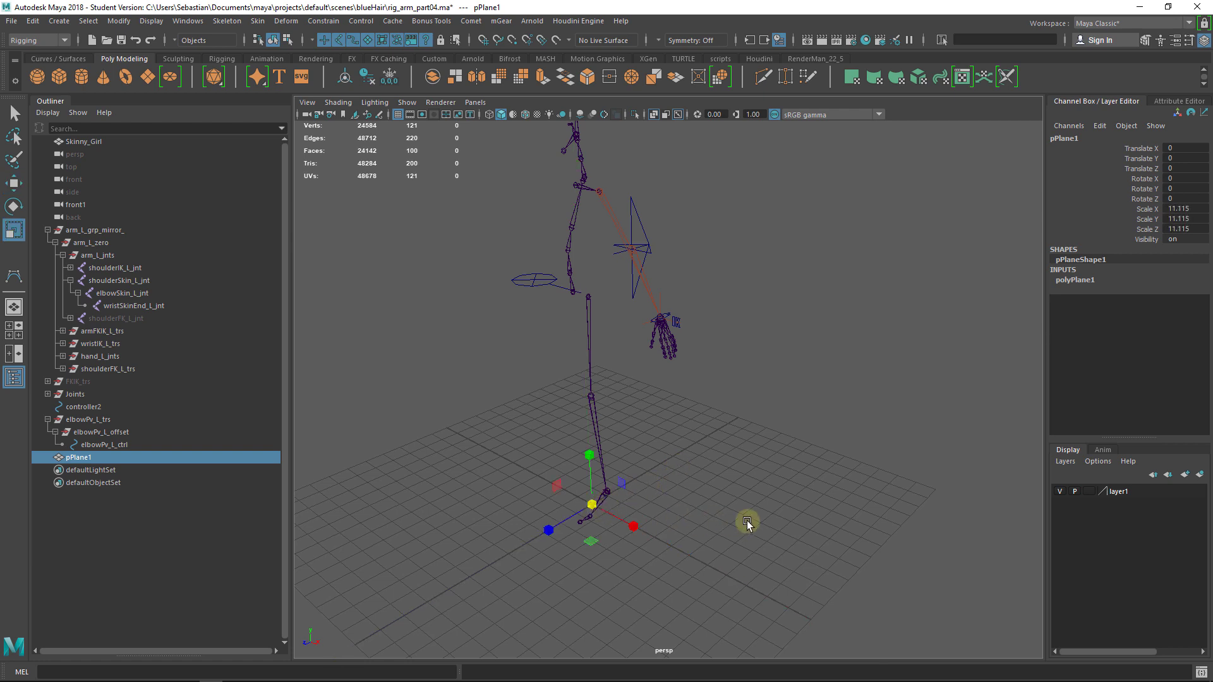
key(ctrl+z)
Step: Show polygons in the viewport and scale the plane uniformly to about 3.657
click(407, 102)
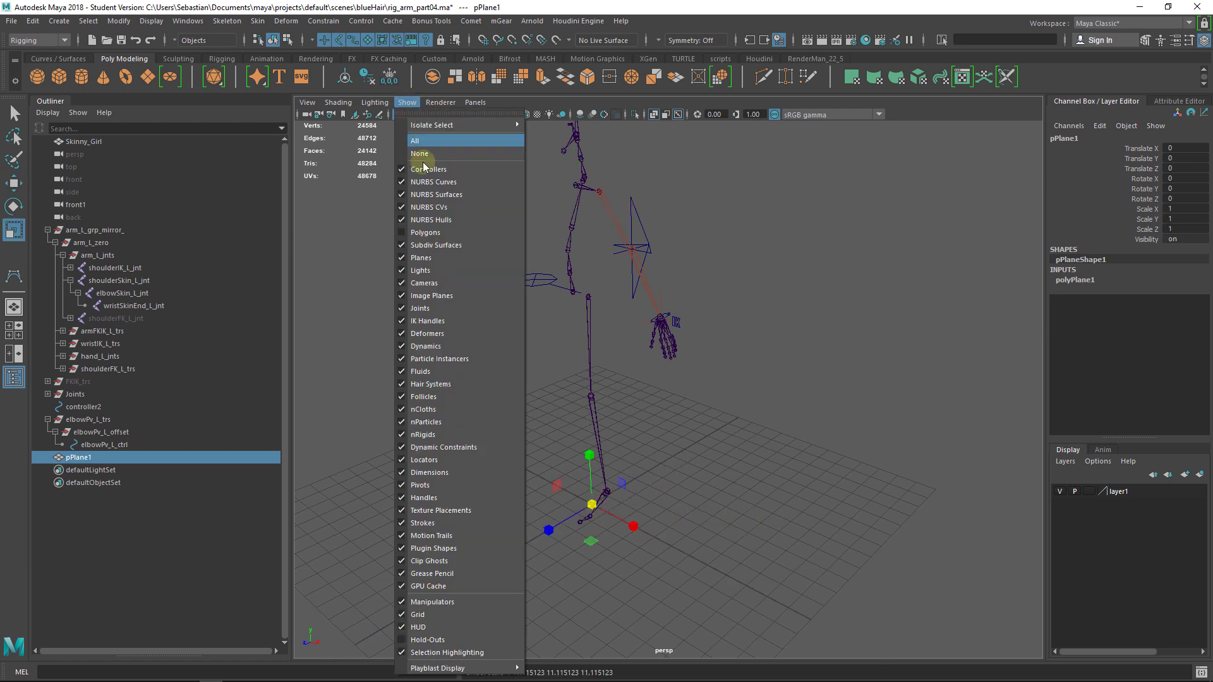
click(442, 233)
drag(590, 501, 635, 516)
Step: Hide the Skinny_Girl mesh and select the plane with the Move tool active
key(q)
click(581, 263)
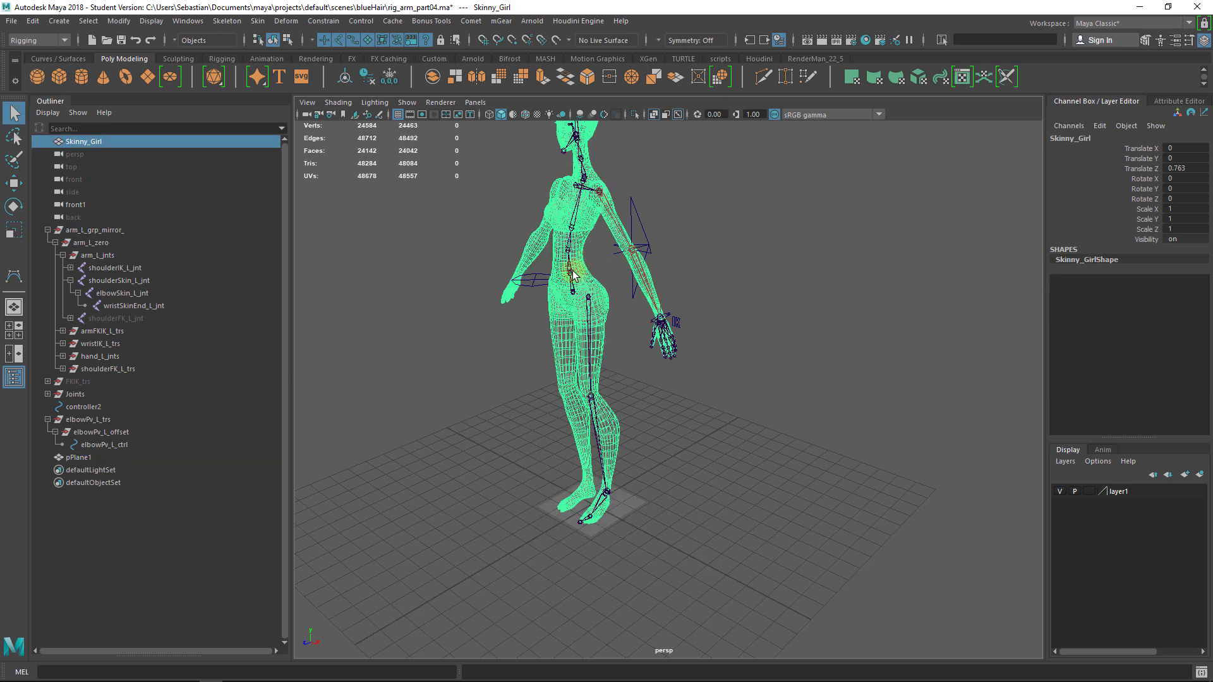
key(h)
click(624, 514)
alt+right_drag(642, 532, 770, 565)
alt+middle_drag(637, 478, 650, 481)
alt+middle_drag(635, 434, 645, 447)
key(w)
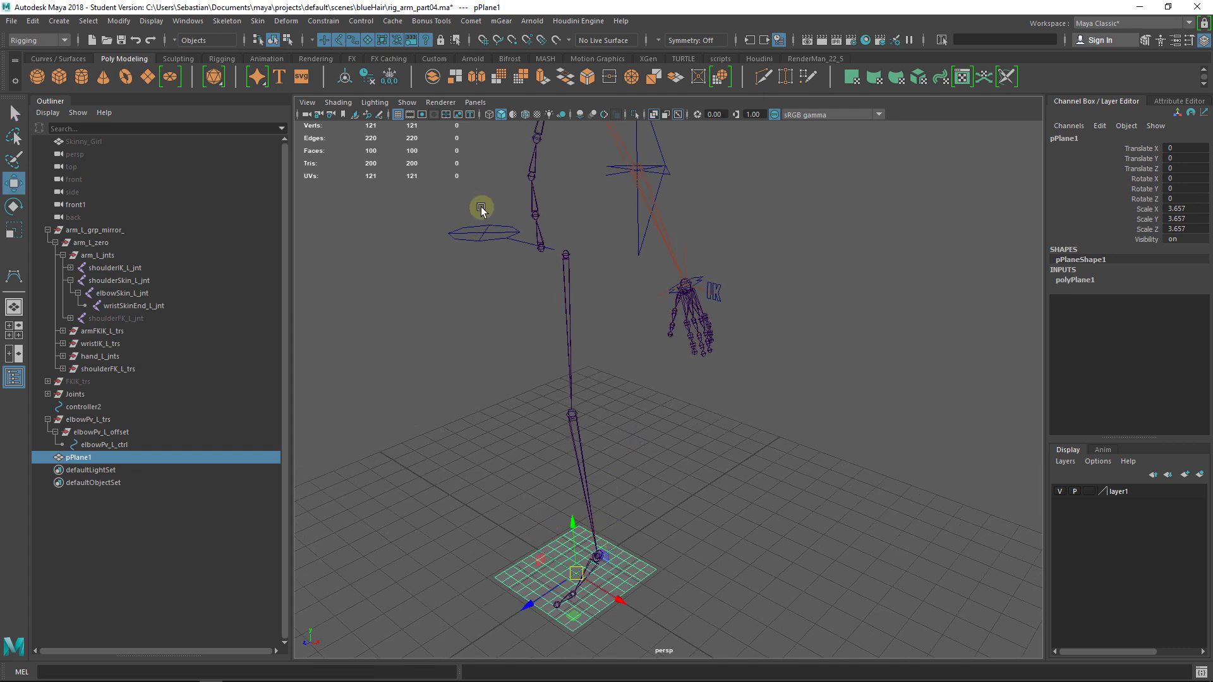
Step: Set the plane's Subdivisions Width and Subdivisions Height to 1
click(1074, 280)
drag(1154, 308, 1110, 317)
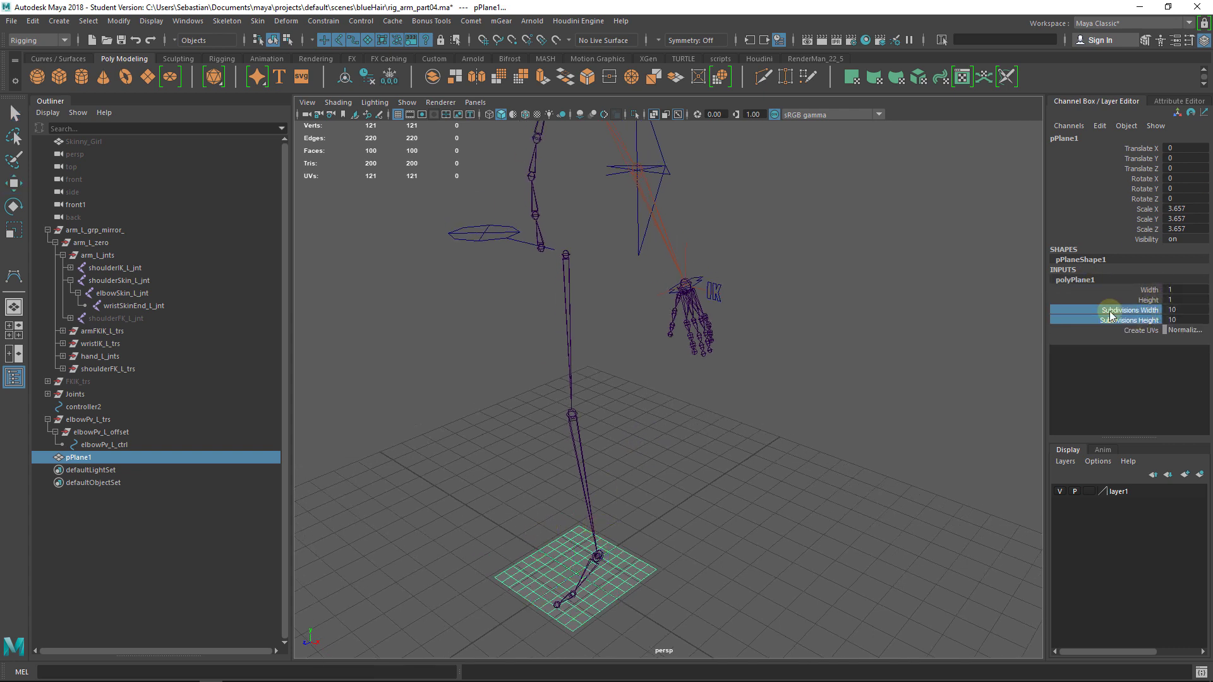
middle_drag(853, 320, 802, 393)
Step: Apply an Orient constraint to the plane with elbowIK_L_jnt as its target
alt+middle_drag(648, 584, 684, 530)
alt+drag(758, 368, 669, 470)
key(q)
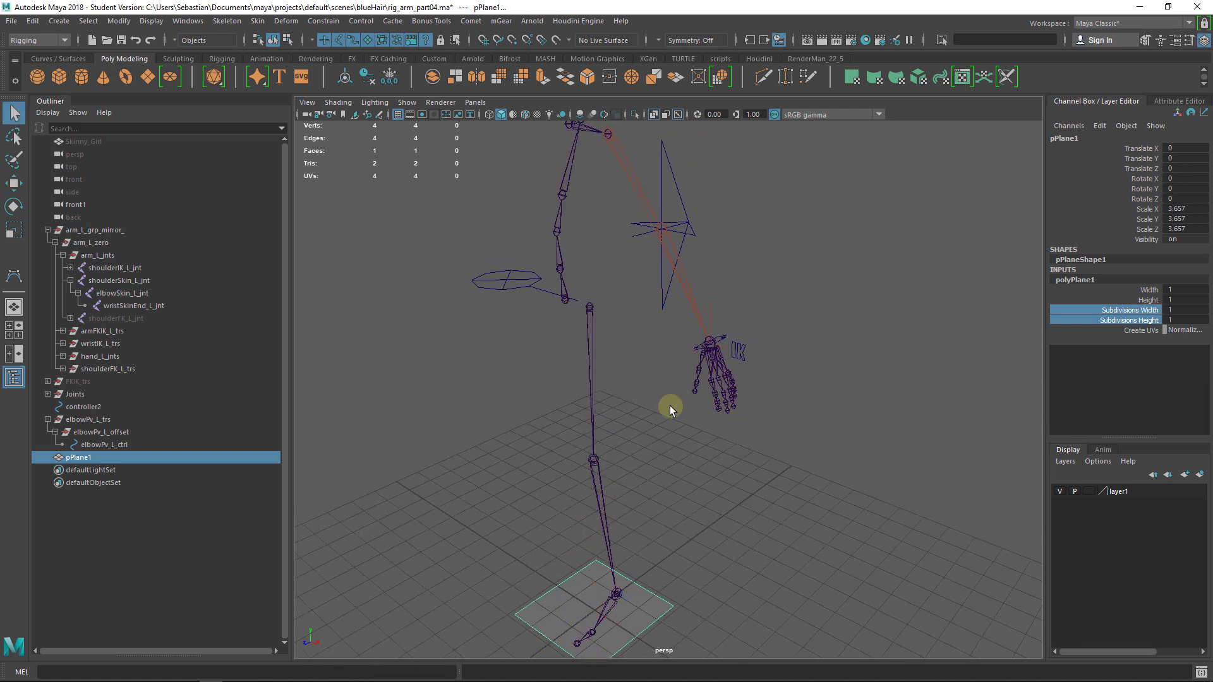
click(683, 271)
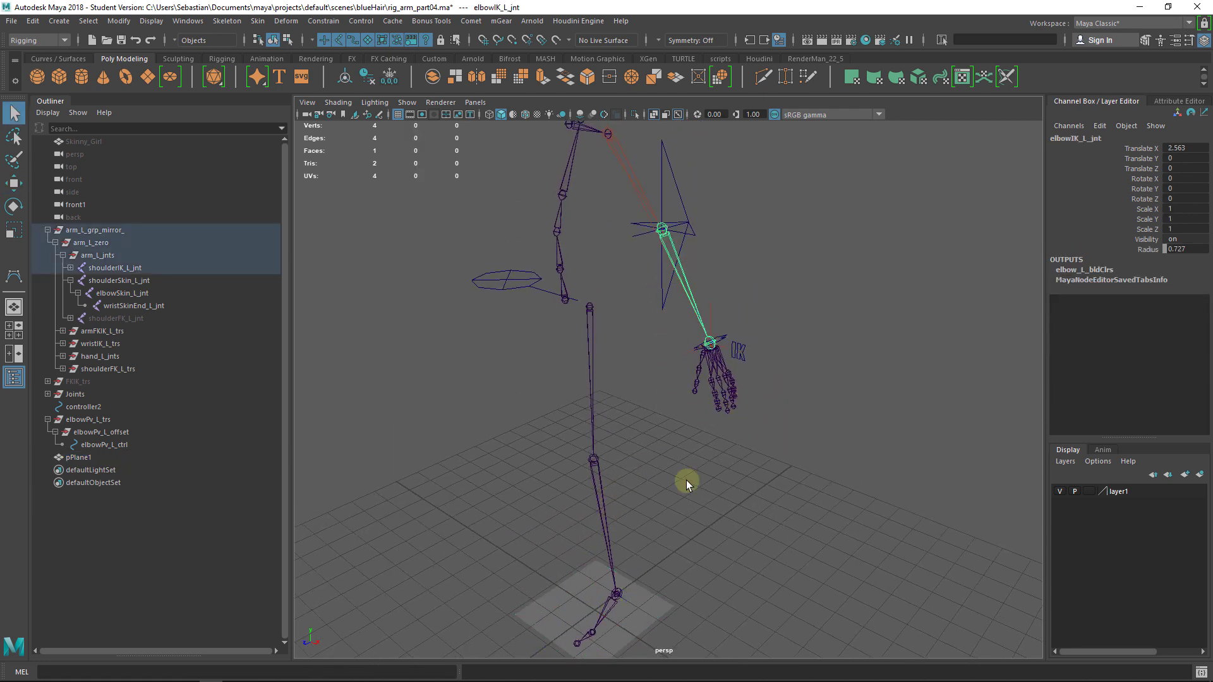
shift+click(655, 600)
click(354, 20)
mouse_move(323, 21)
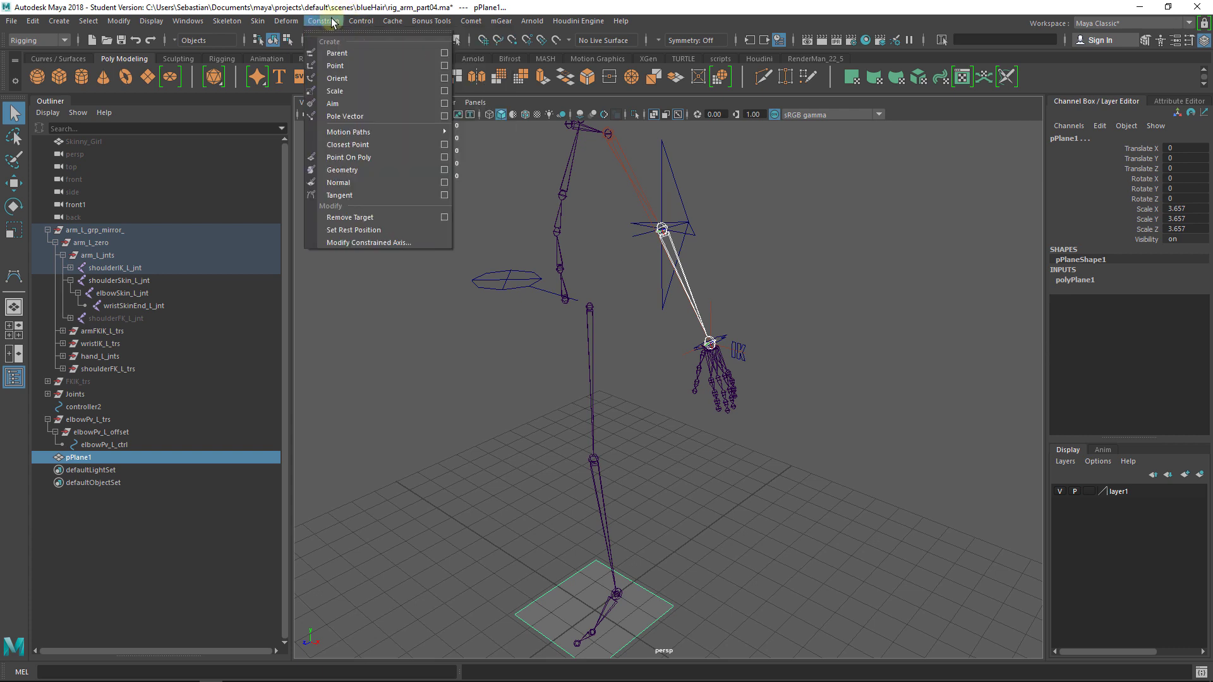
click(364, 77)
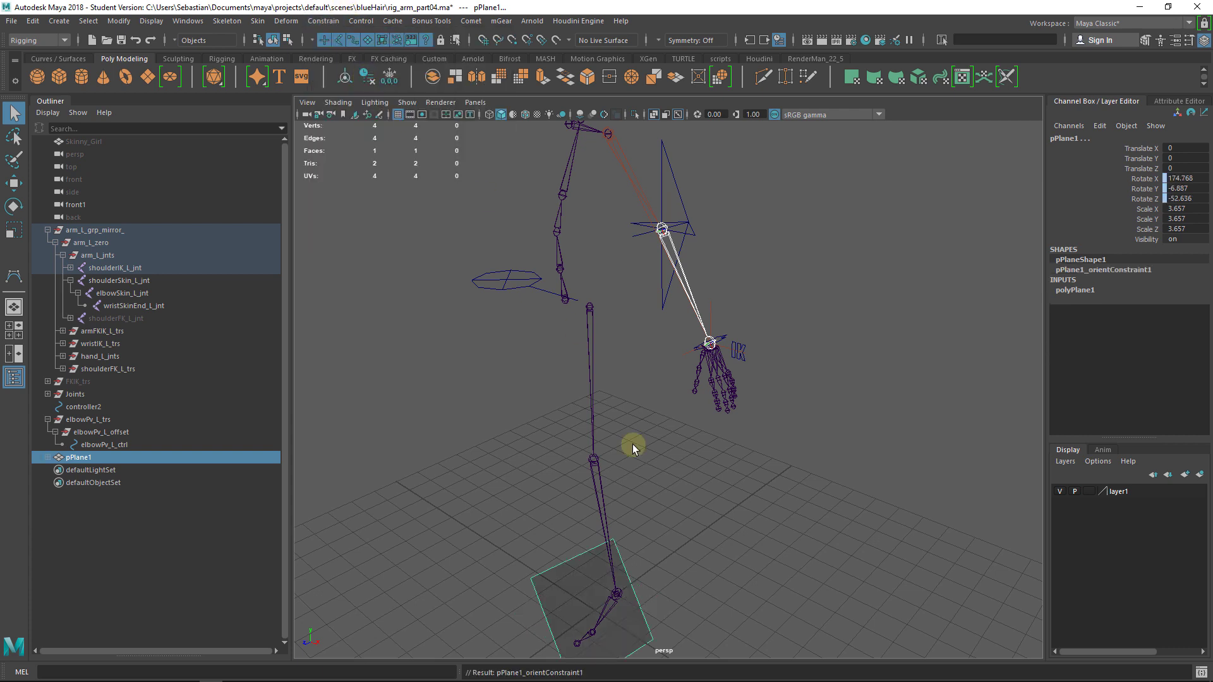
Step: Apply a Point constraint to the plane with elbowIK_L_jnt as its target
click(706, 425)
click(641, 597)
click(681, 285)
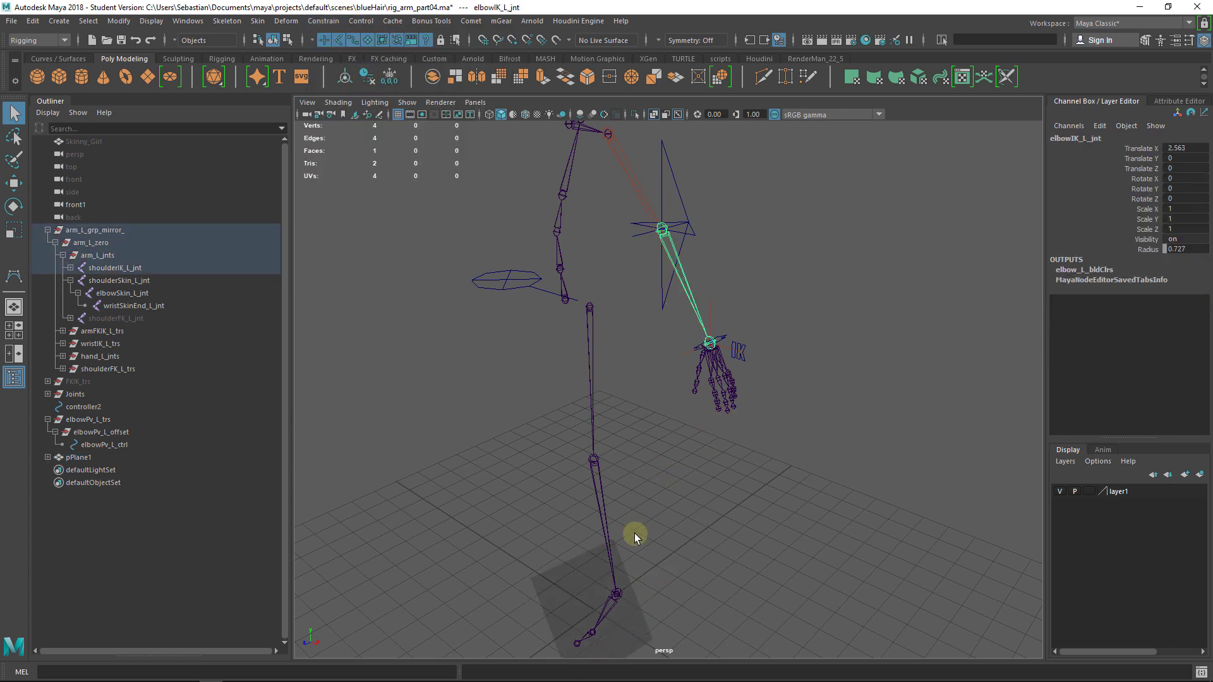
shift+click(631, 601)
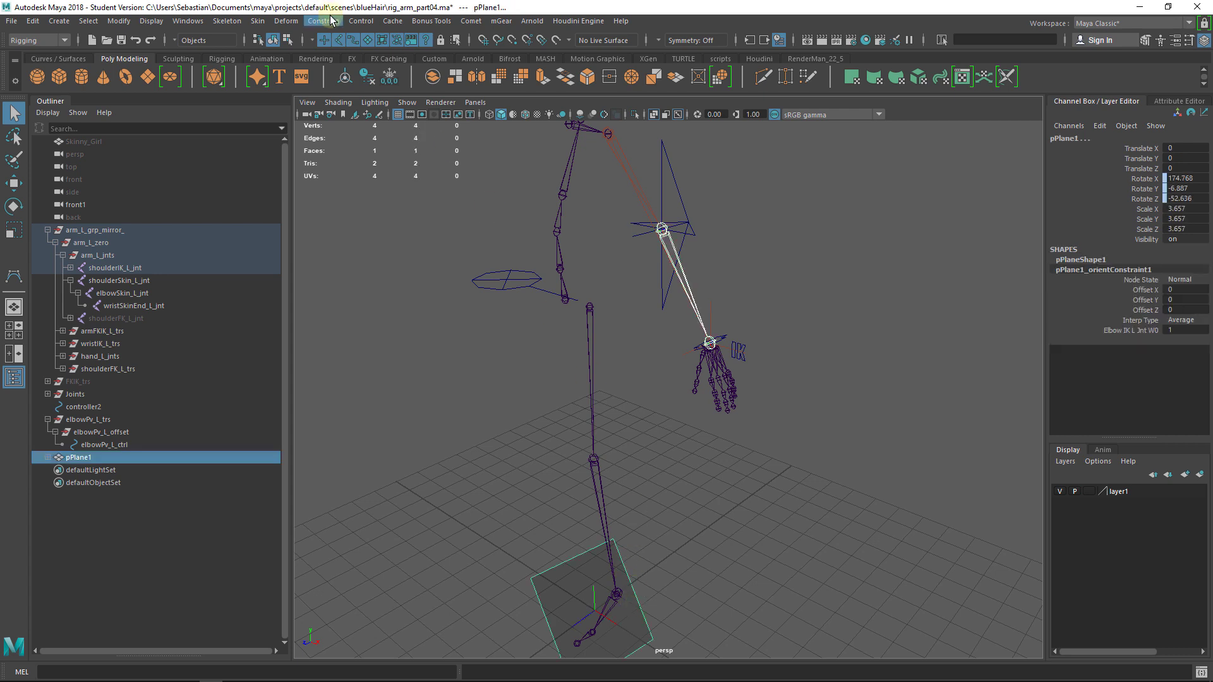
click(331, 20)
click(351, 62)
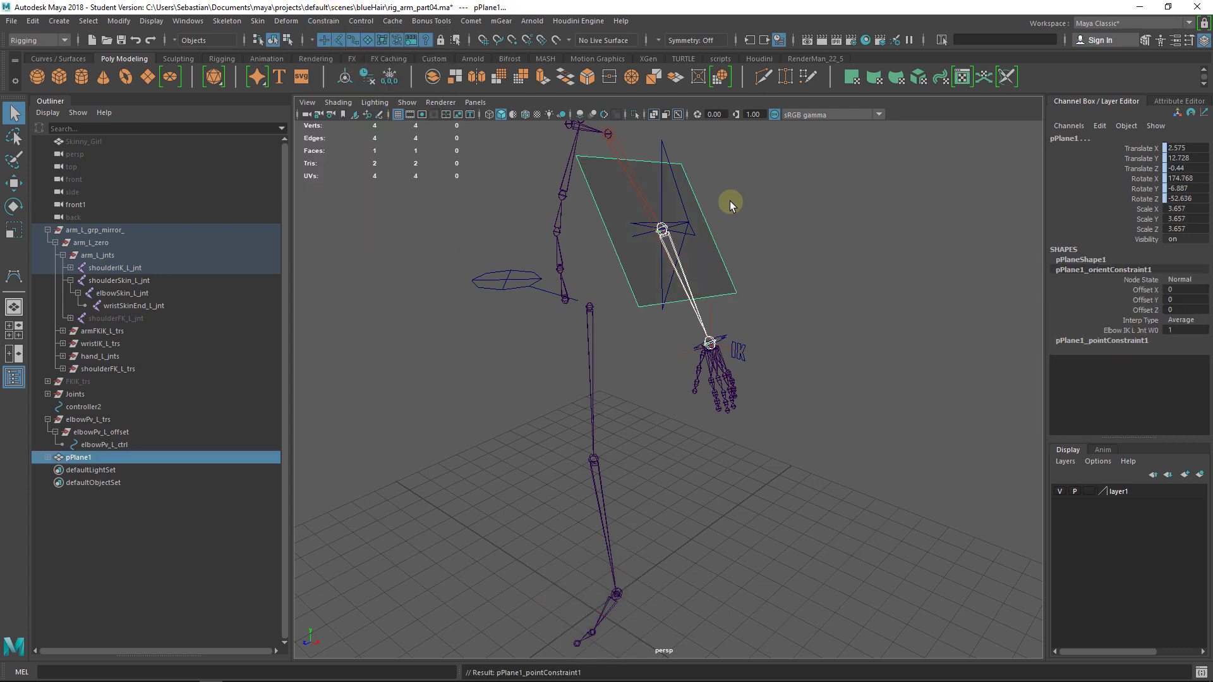
Step: Examine the plane's alignment with the left arm joints in the front and perspective views
alt+drag(730, 201, 779, 312)
key(space)
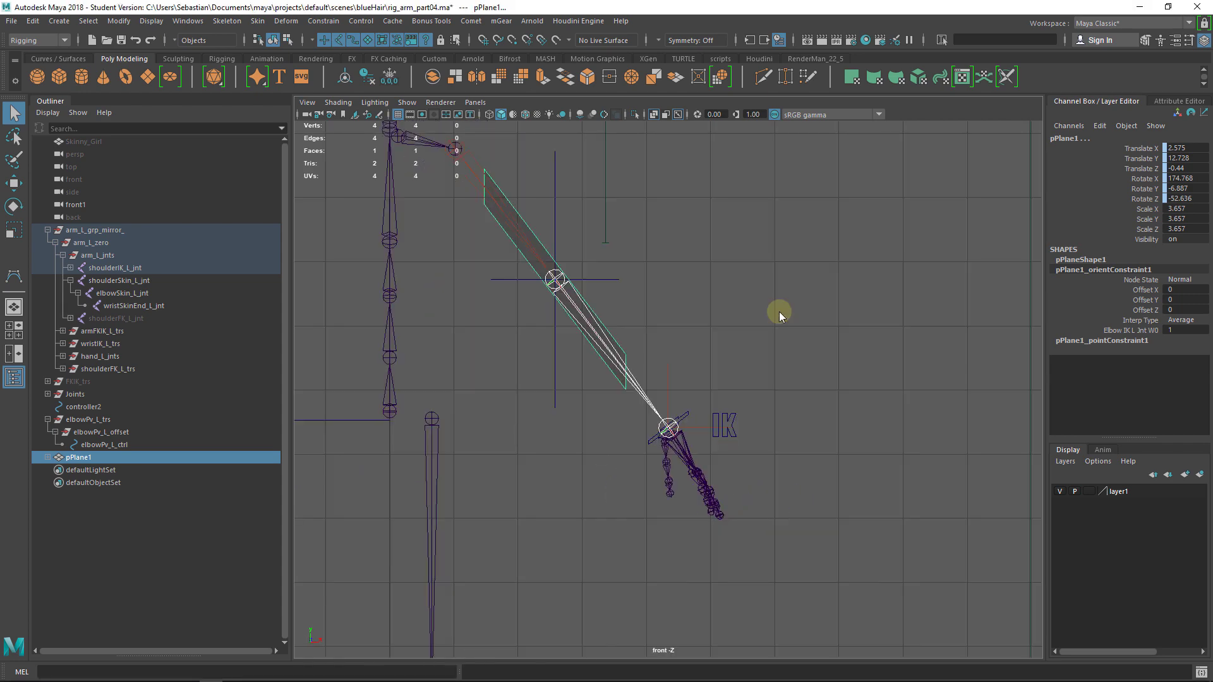
key(space)
drag(664, 347, 688, 296)
alt+drag(707, 337, 718, 367)
click(718, 368)
click(706, 398)
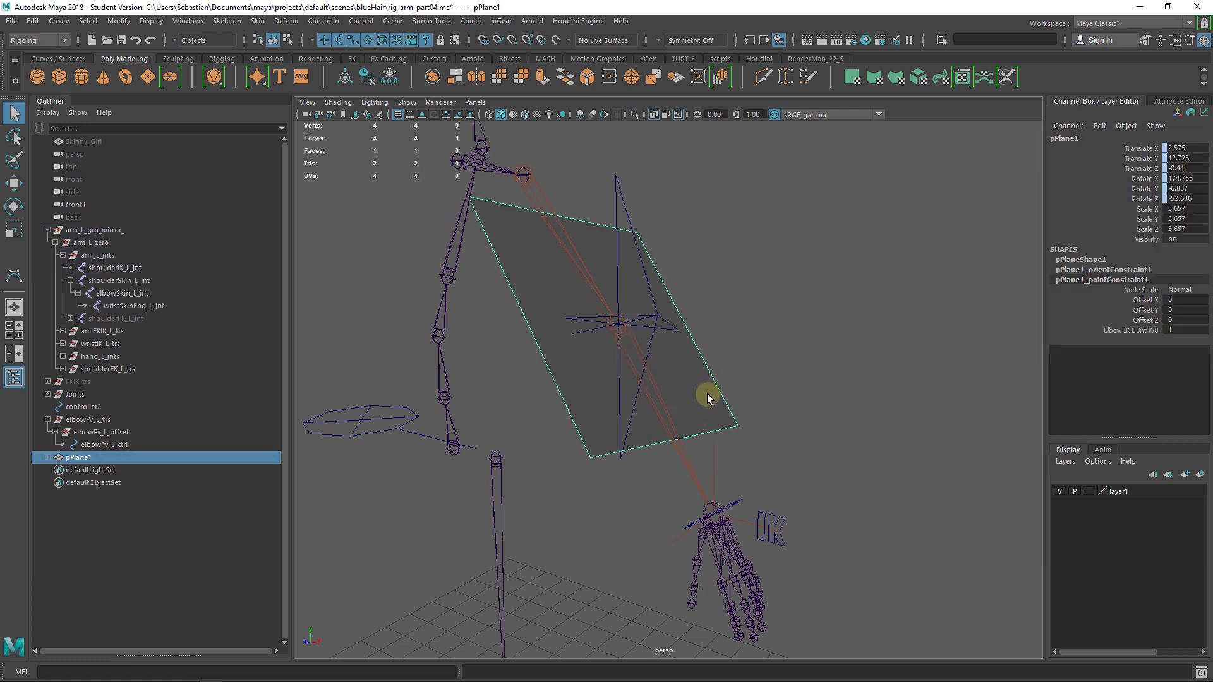
click(528, 177)
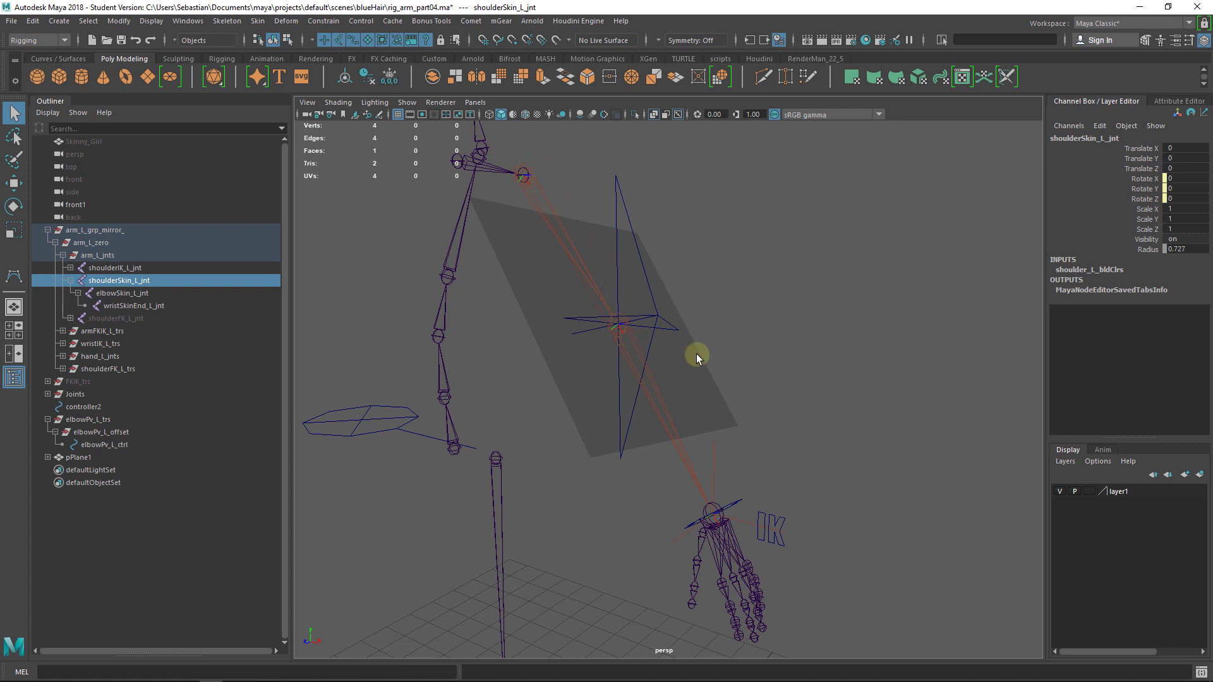
Step: Add shoulderIK_L_jnt as a second target of the reference plane's Orient constraint and check the resulting alignment
click(714, 398)
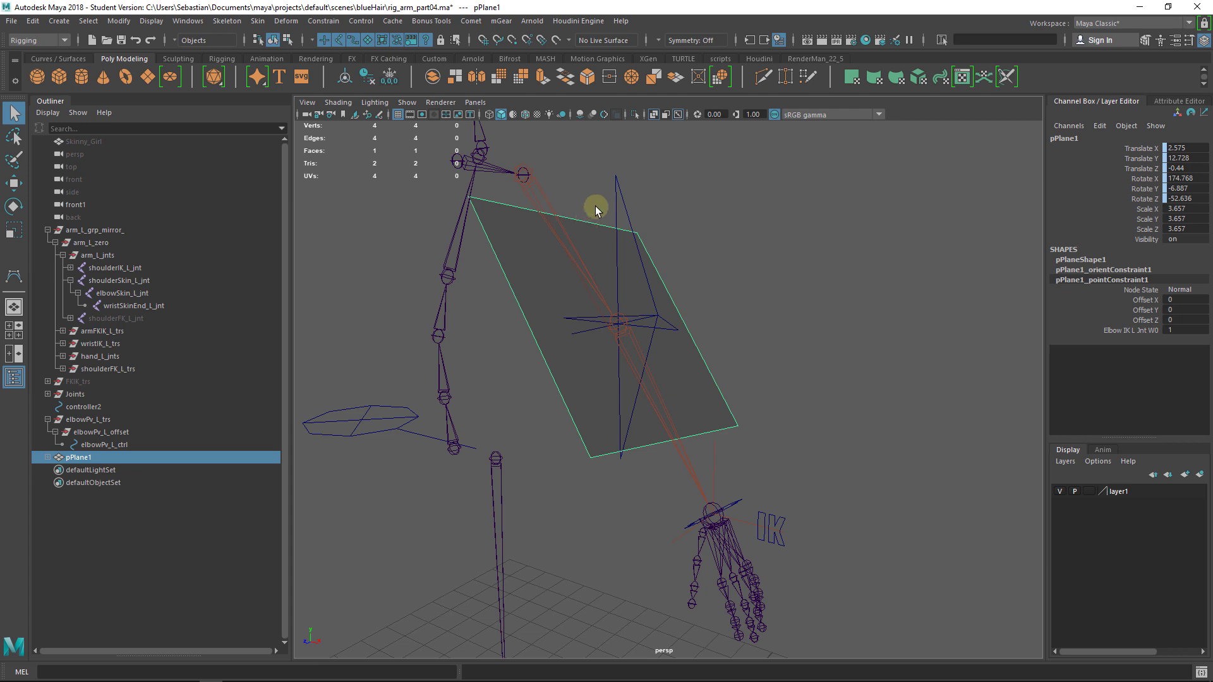
click(541, 184)
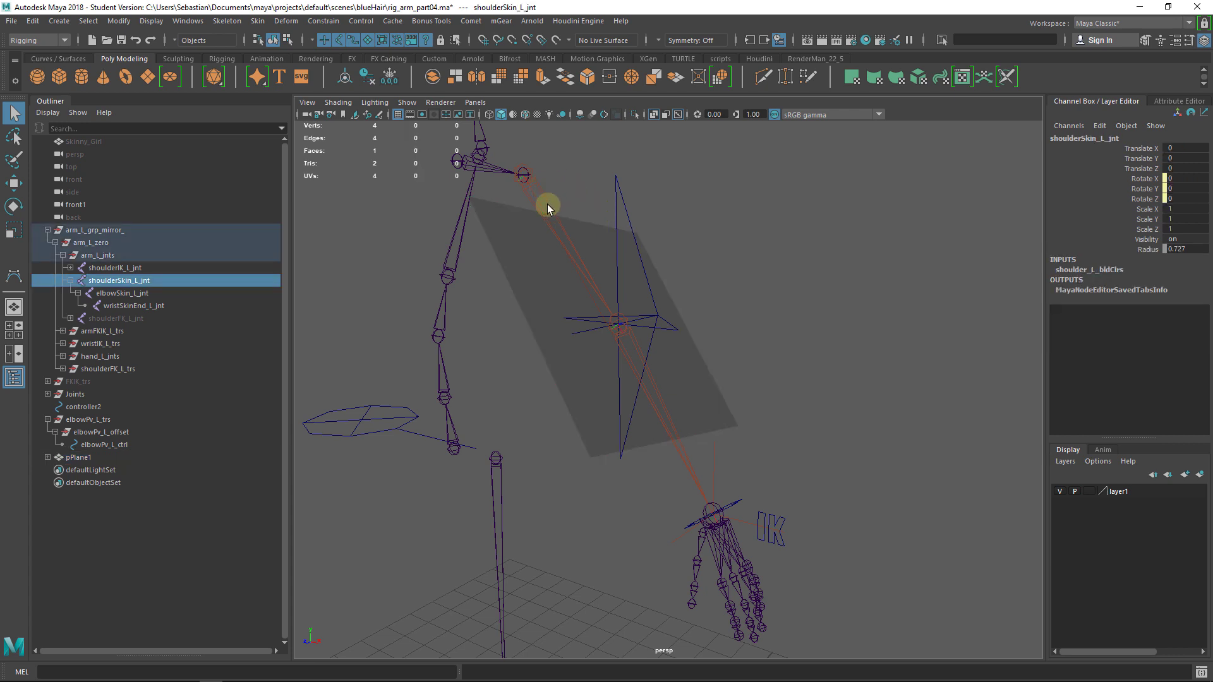
shift+click(585, 220)
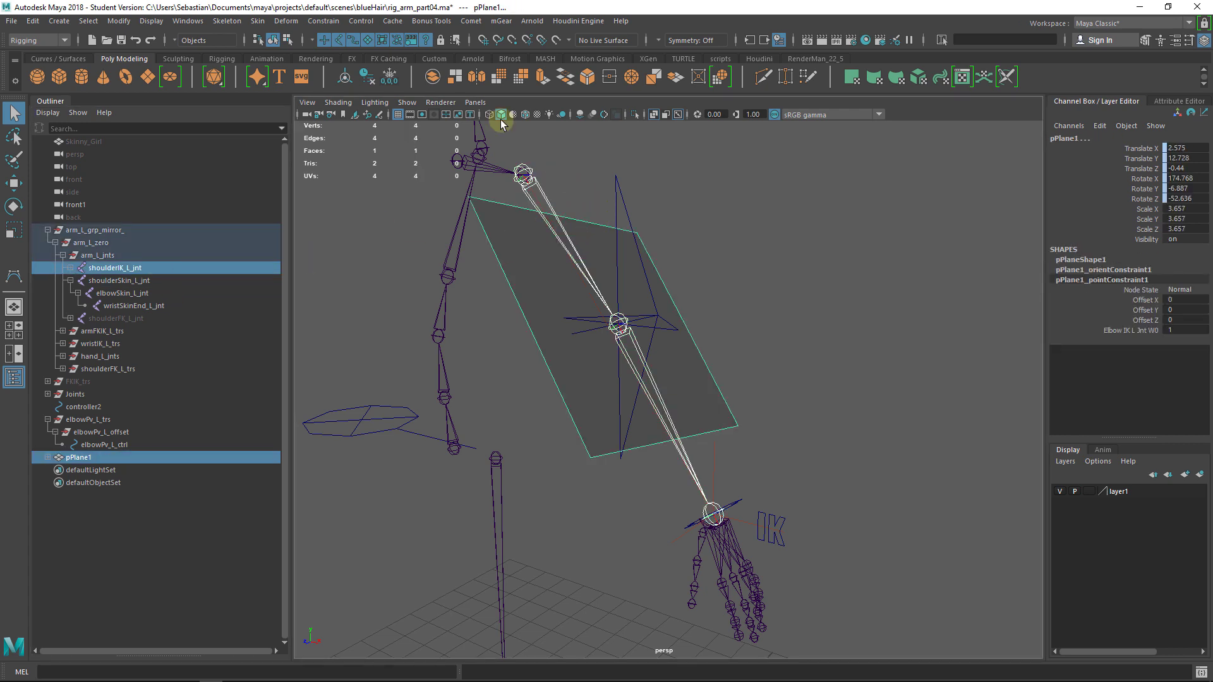
click(323, 21)
click(359, 79)
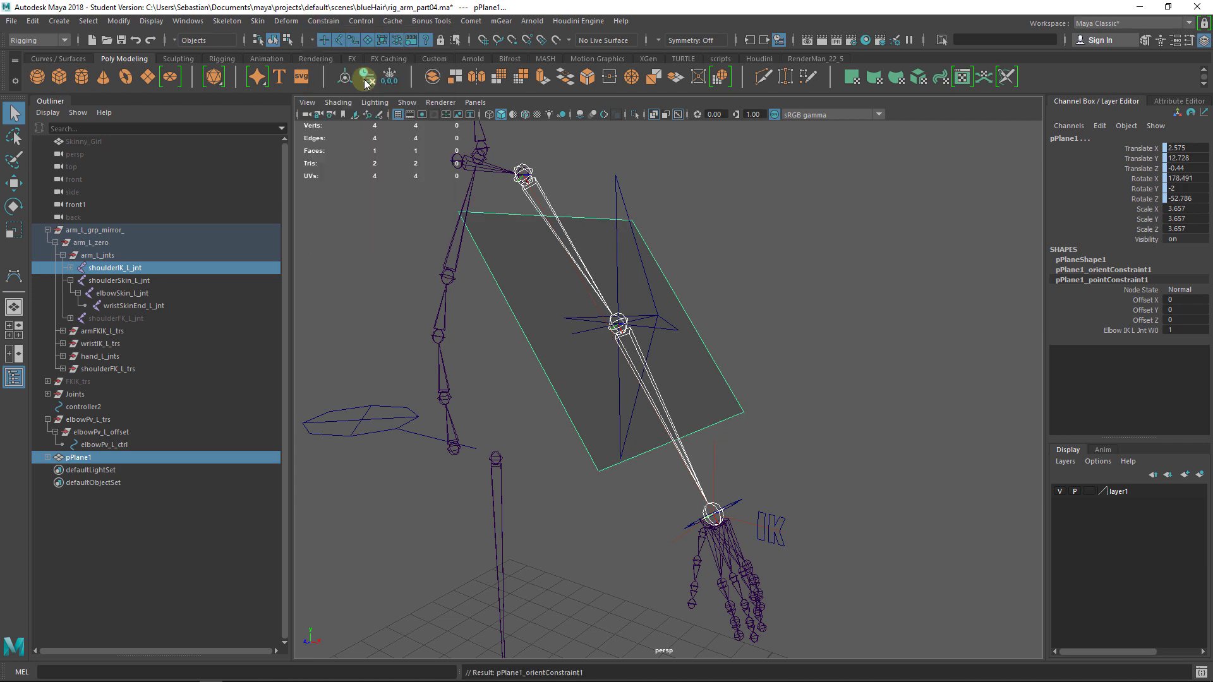
alt+drag(807, 271, 789, 298)
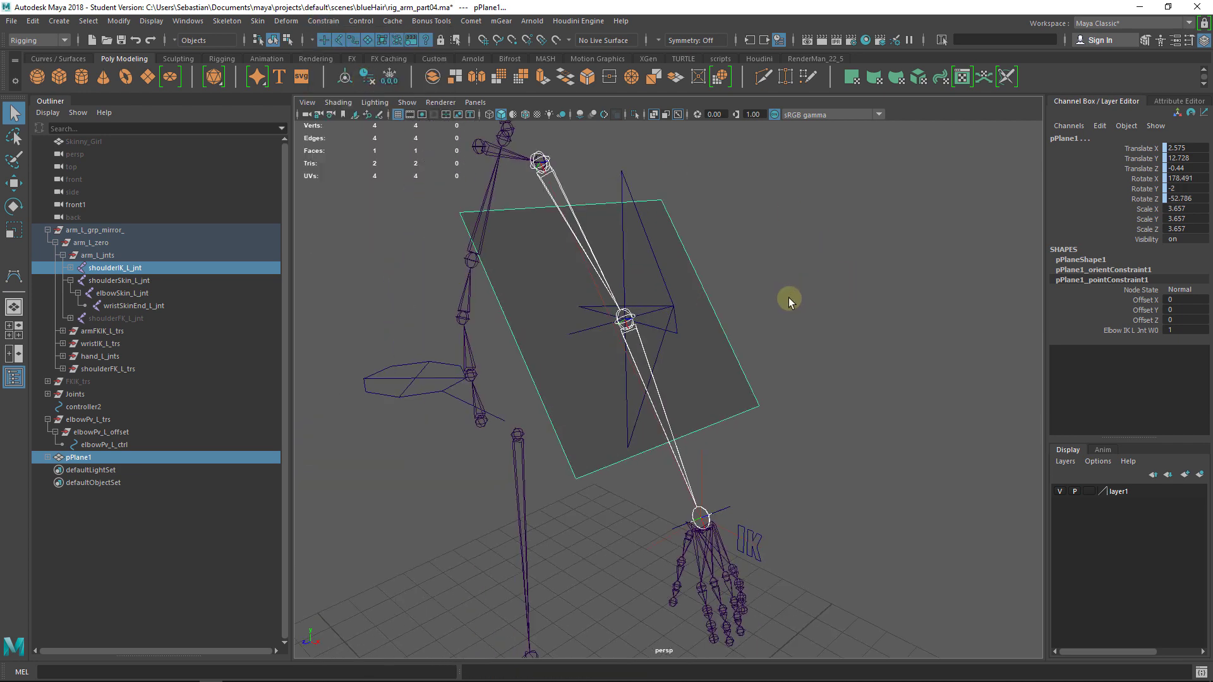
key(w)
alt+drag(753, 347, 640, 300)
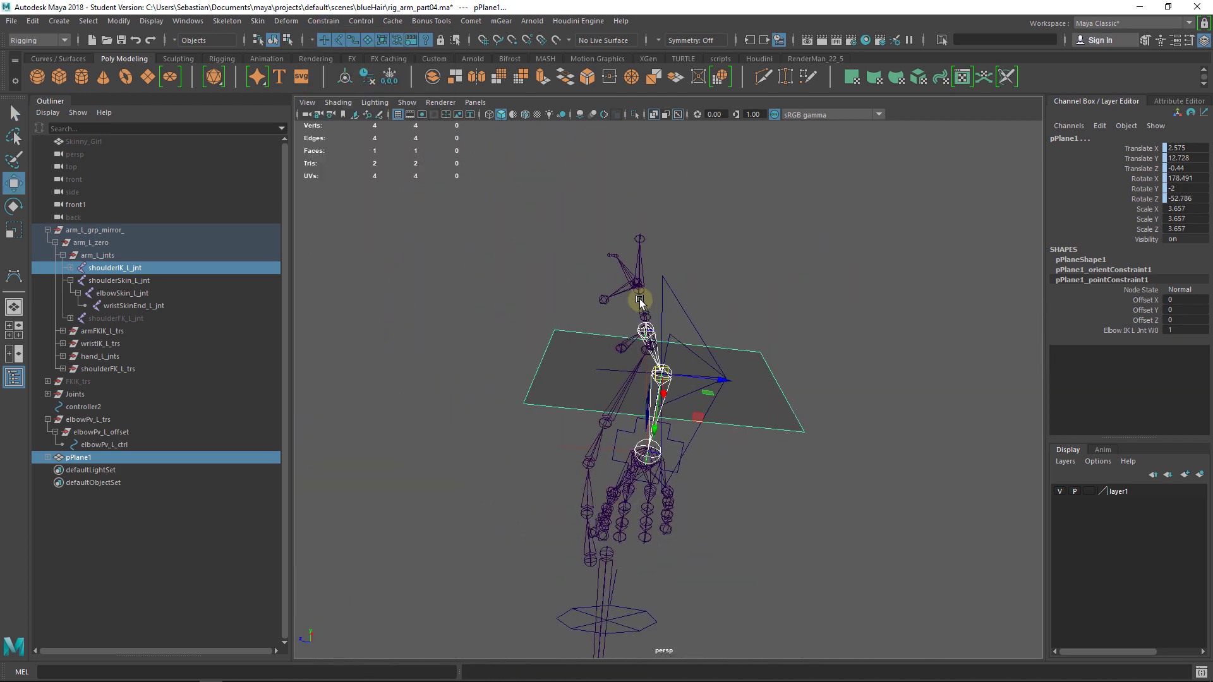
alt+drag(699, 379, 795, 423)
Step: Snap the reference plane's two upper vertices to the left shoulder joint
click(849, 379)
click(534, 290)
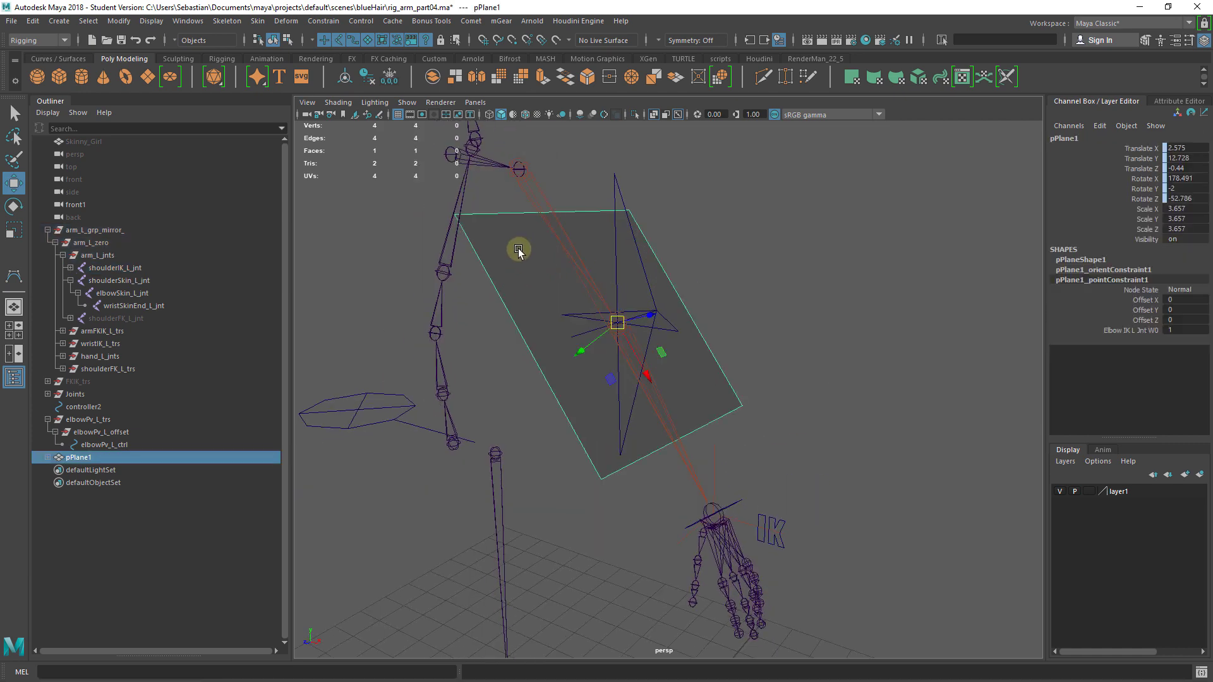
right_drag(518, 250, 464, 246)
click(455, 213)
alt+middle_drag(510, 238, 511, 268)
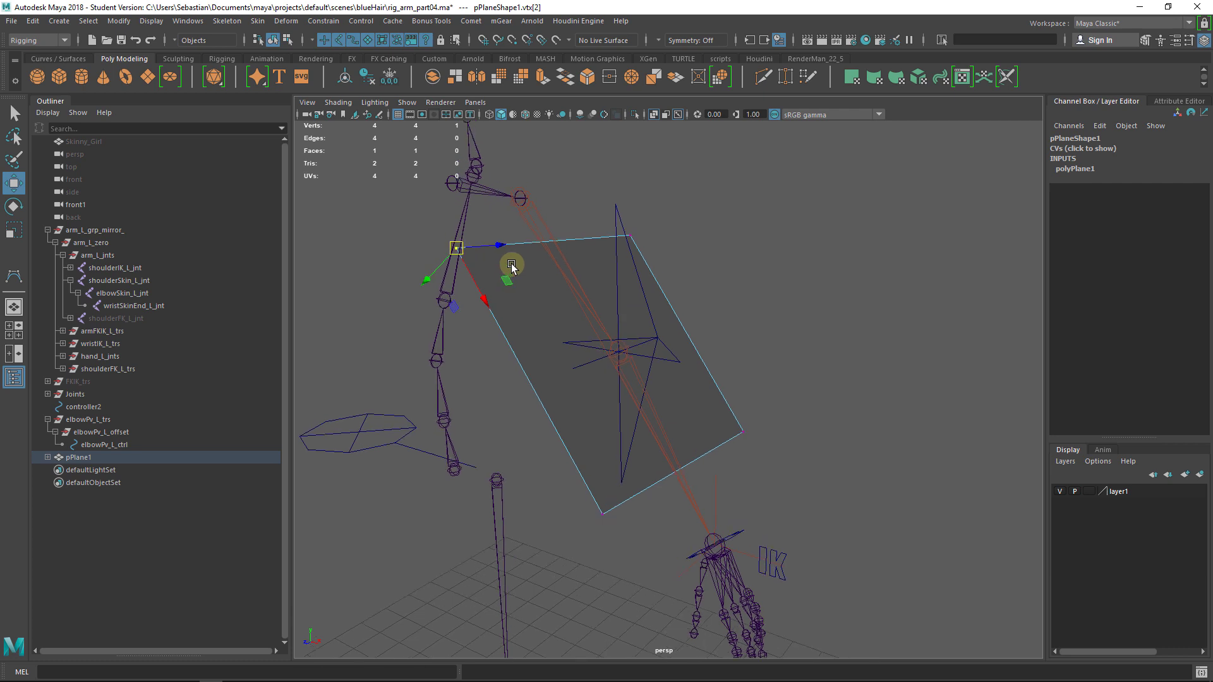
key(v)
drag(456, 249, 491, 207)
click(630, 237)
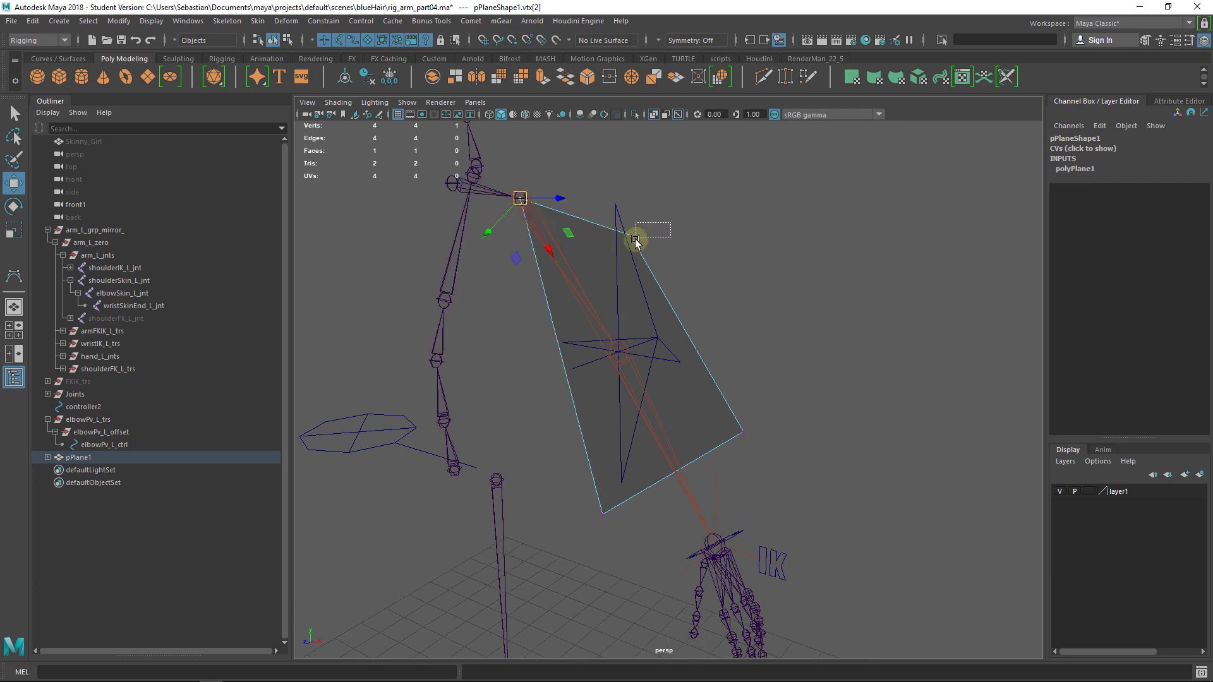
drag(623, 238, 559, 220)
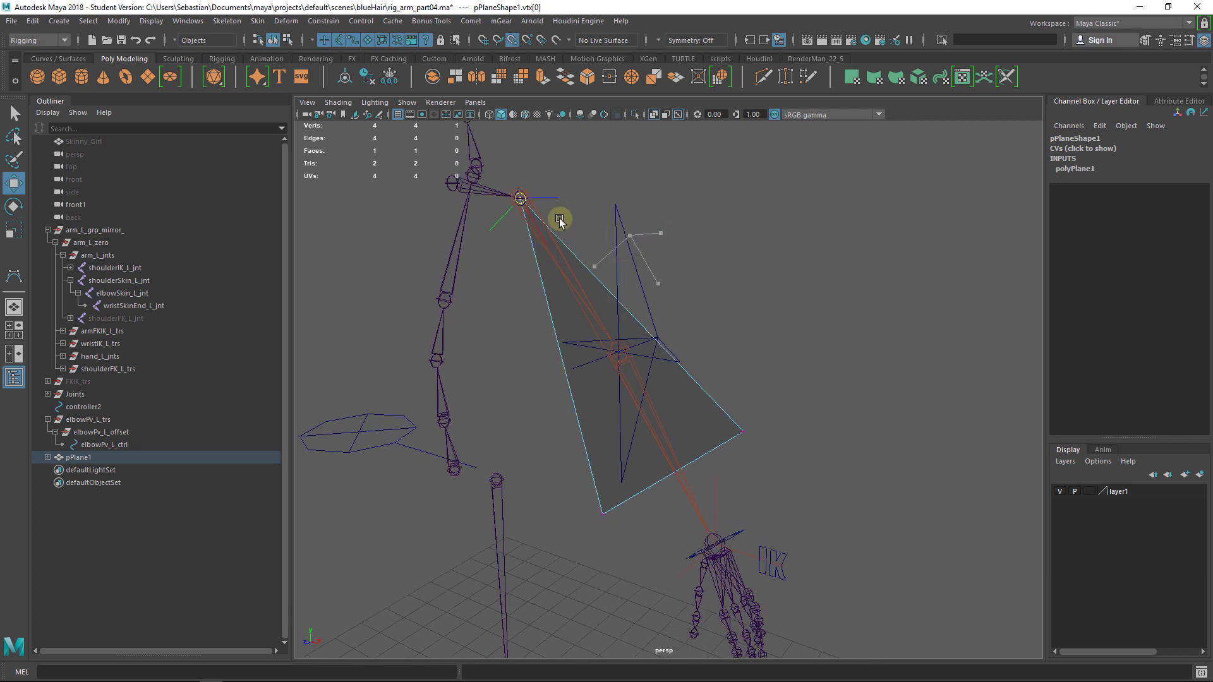
Step: Snap the plane's remaining two vertices to the left wrist and elbow joints, one on each
click(744, 431)
click(604, 513)
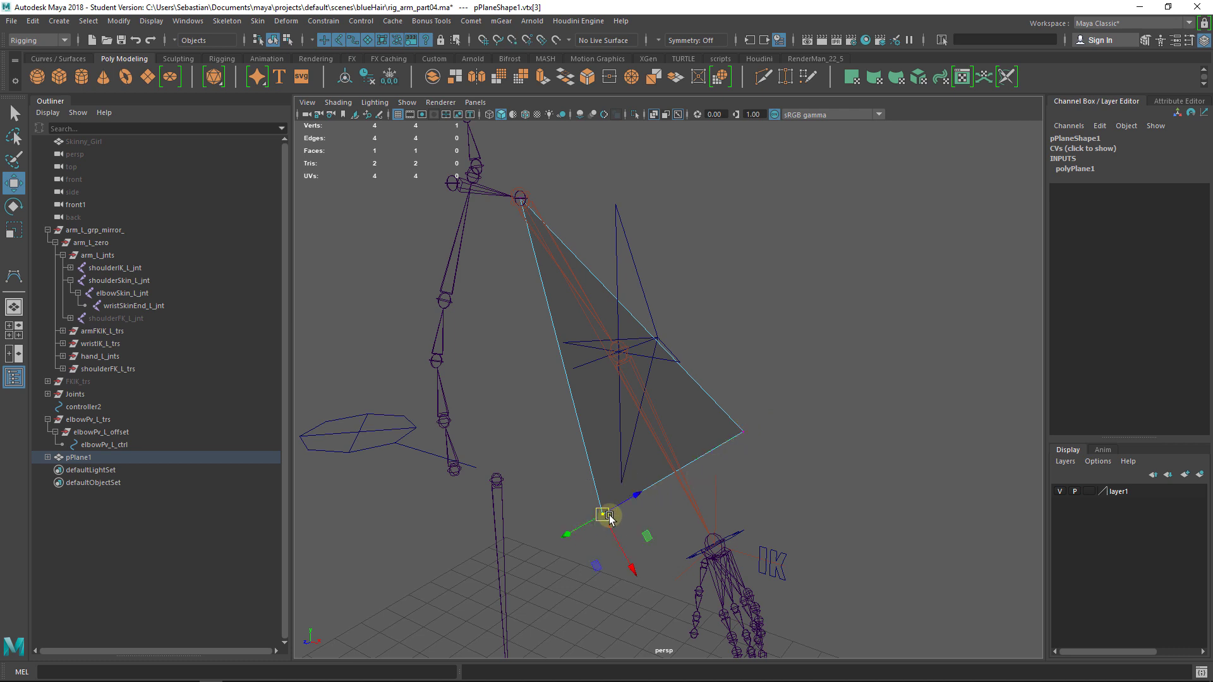
drag(605, 513, 714, 543)
drag(785, 405, 740, 439)
drag(710, 387, 657, 363)
alt+drag(750, 354, 663, 428)
Step: Pull the plane's elbow vertex out behind the arm along the plane's own axis
drag(703, 338, 818, 309)
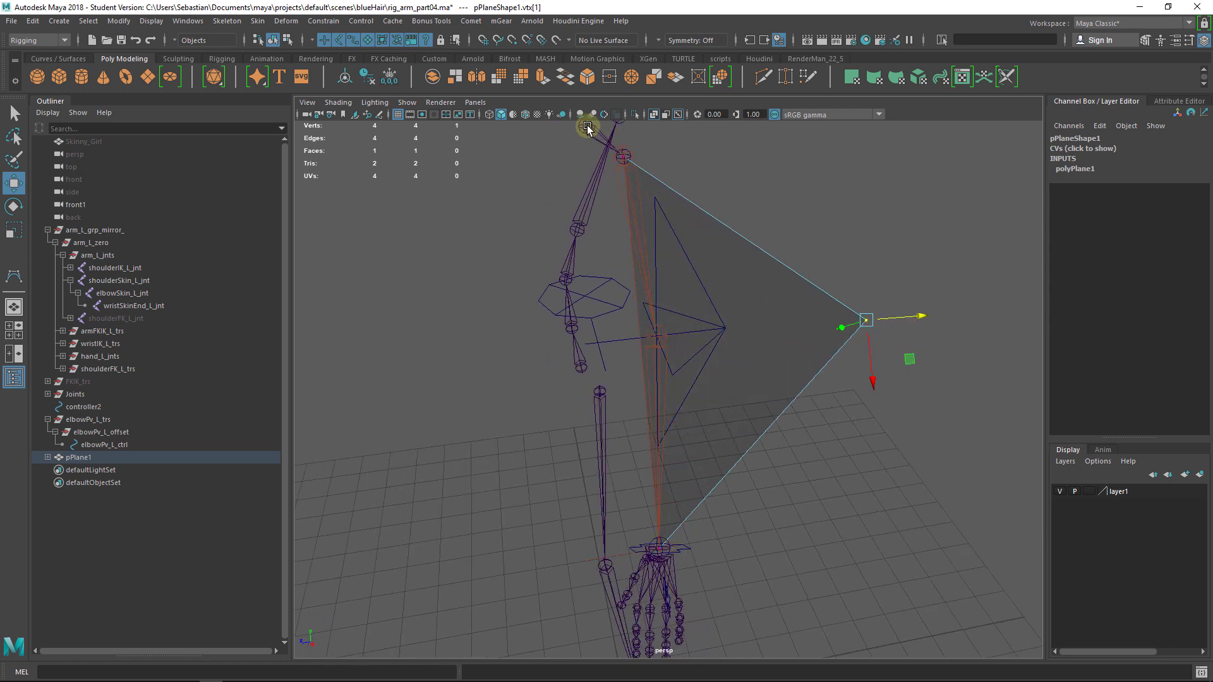
alt+drag(717, 322, 674, 310)
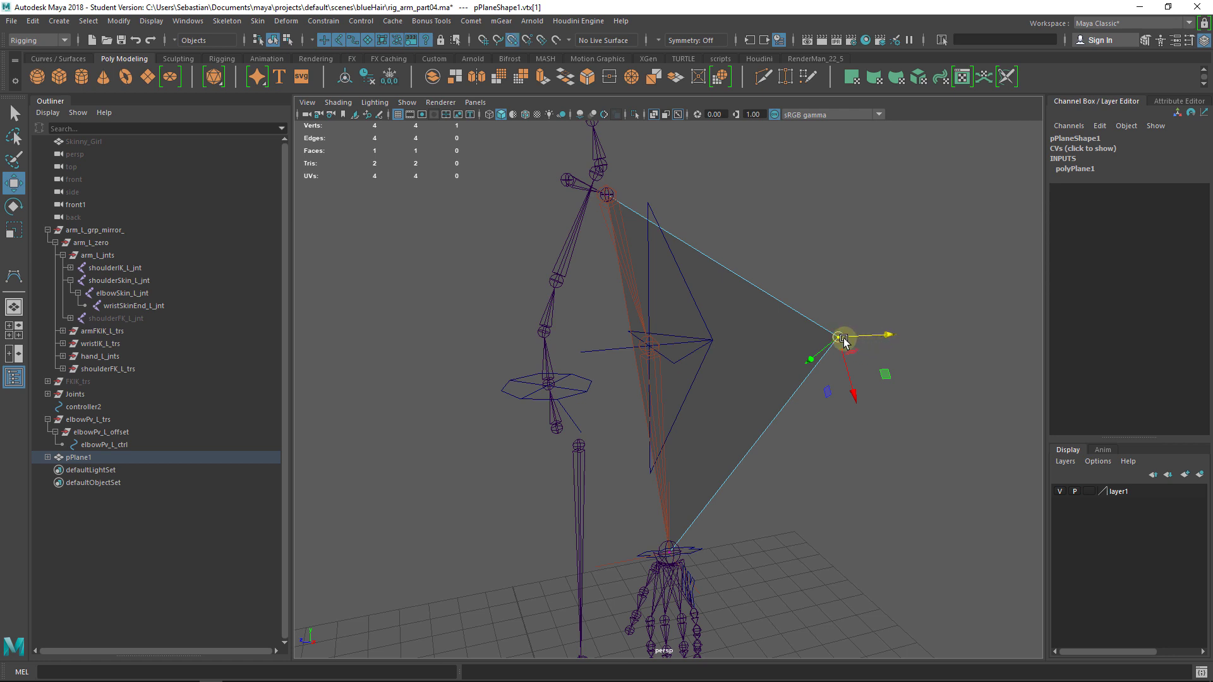
drag(843, 339, 725, 347)
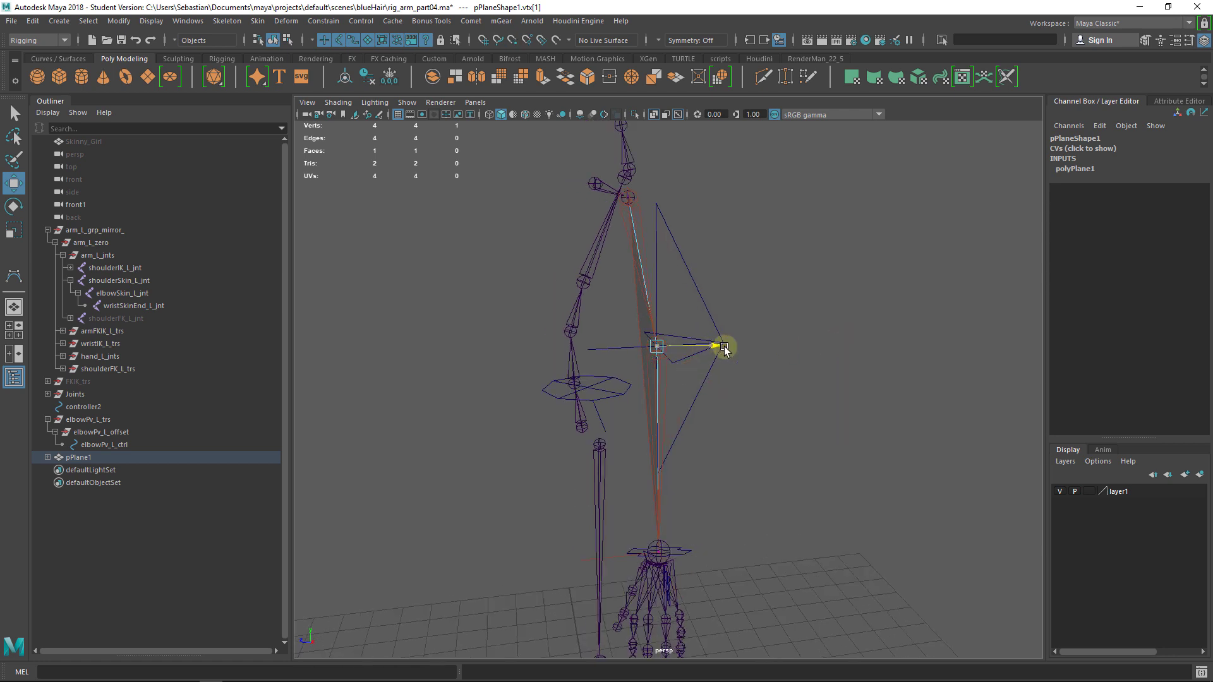
key(ctrl+z)
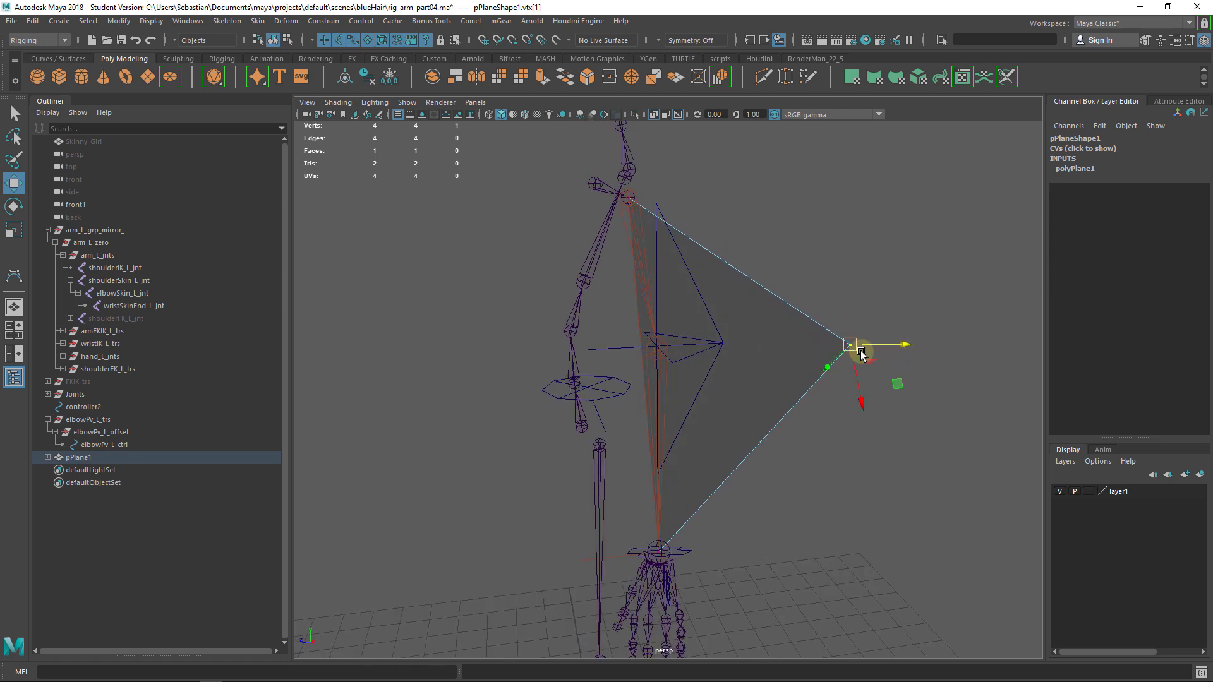
alt+drag(861, 355, 724, 360)
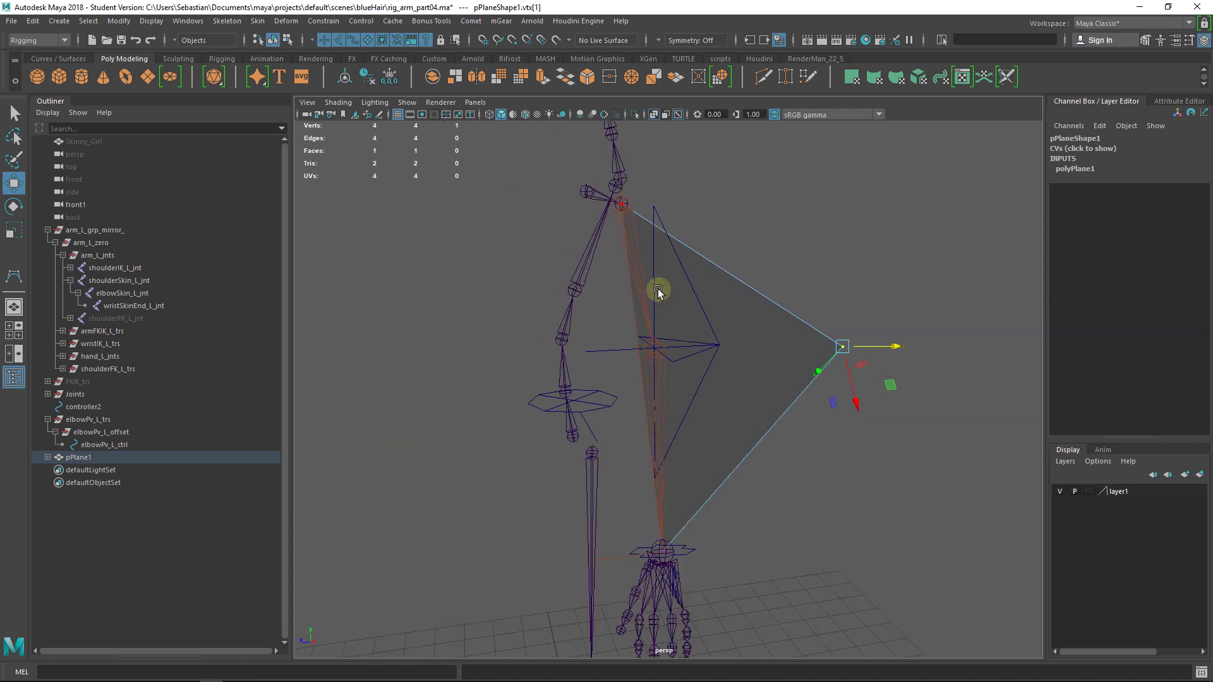
click(656, 213)
click(836, 351)
Step: Move the plane's outer vertex back in to the elbow joint and view the arm from the side
mouse_move(826, 358)
right_down()
mouse_move(819, 369)
mouse_move(723, 314)
right_up()
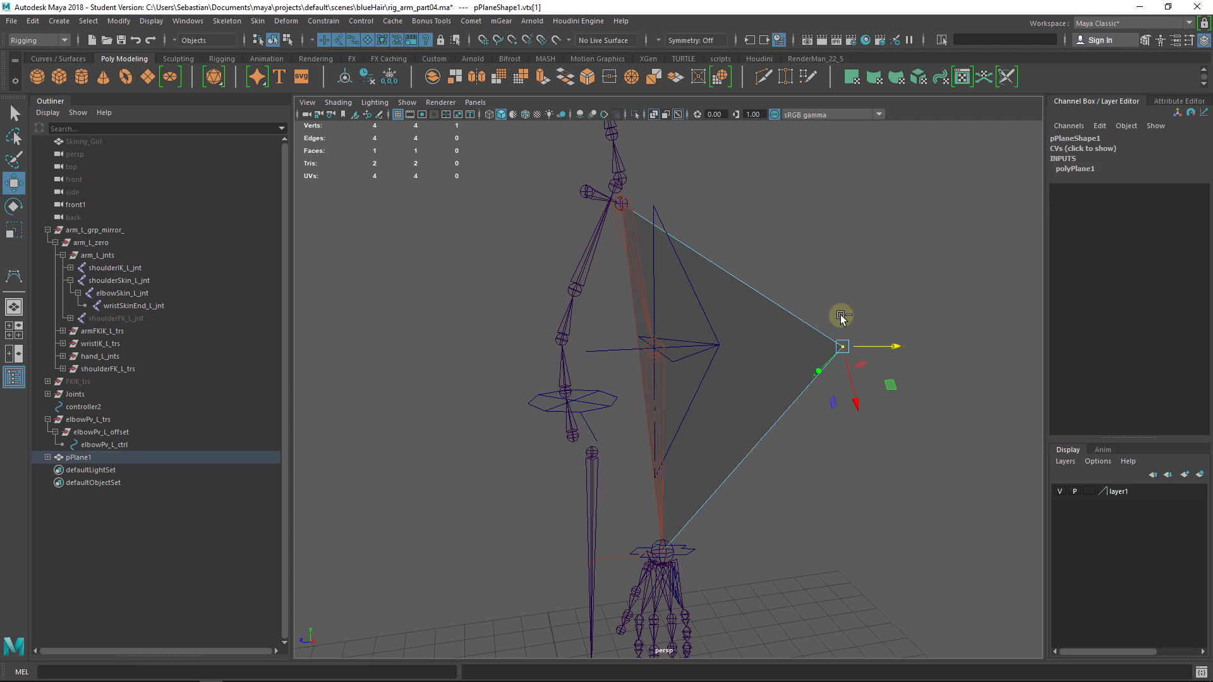
drag(884, 312, 832, 375)
mouse_move(901, 347)
mouse_down()
mouse_move(654, 348)
mouse_move(615, 245)
mouse_up()
alt+drag(751, 456, 675, 372)
key(q)
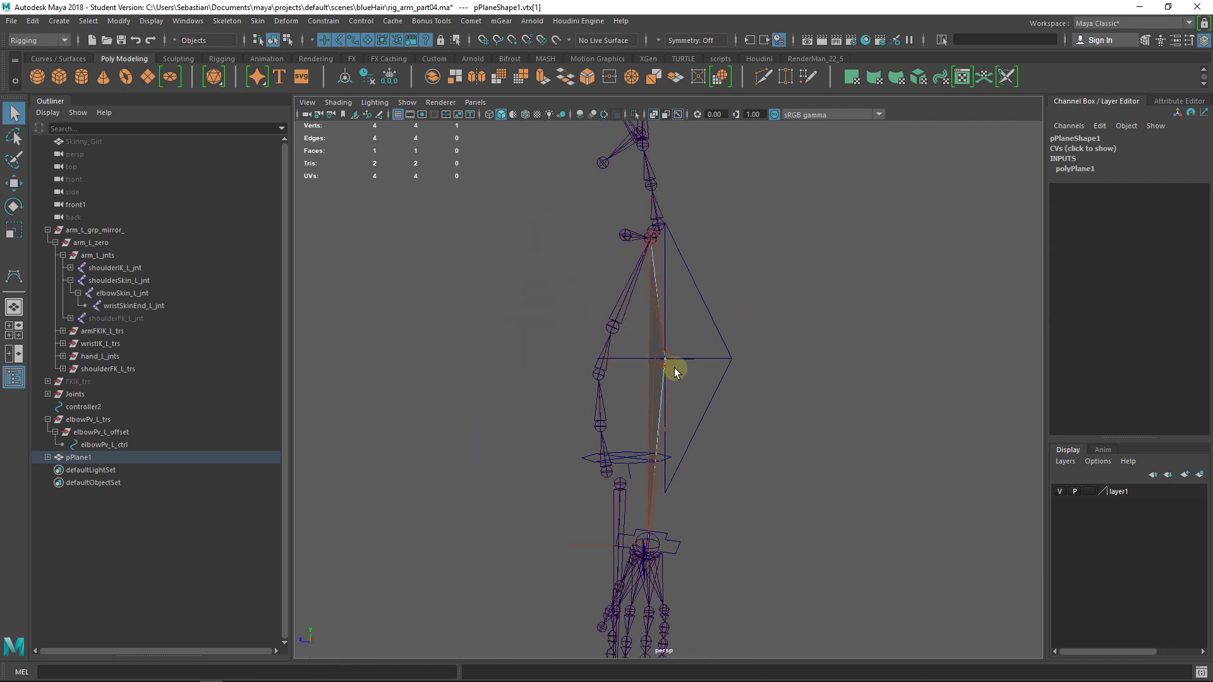
Step: Delete the reference plane pPlane1
click(143, 452)
key(Delete)
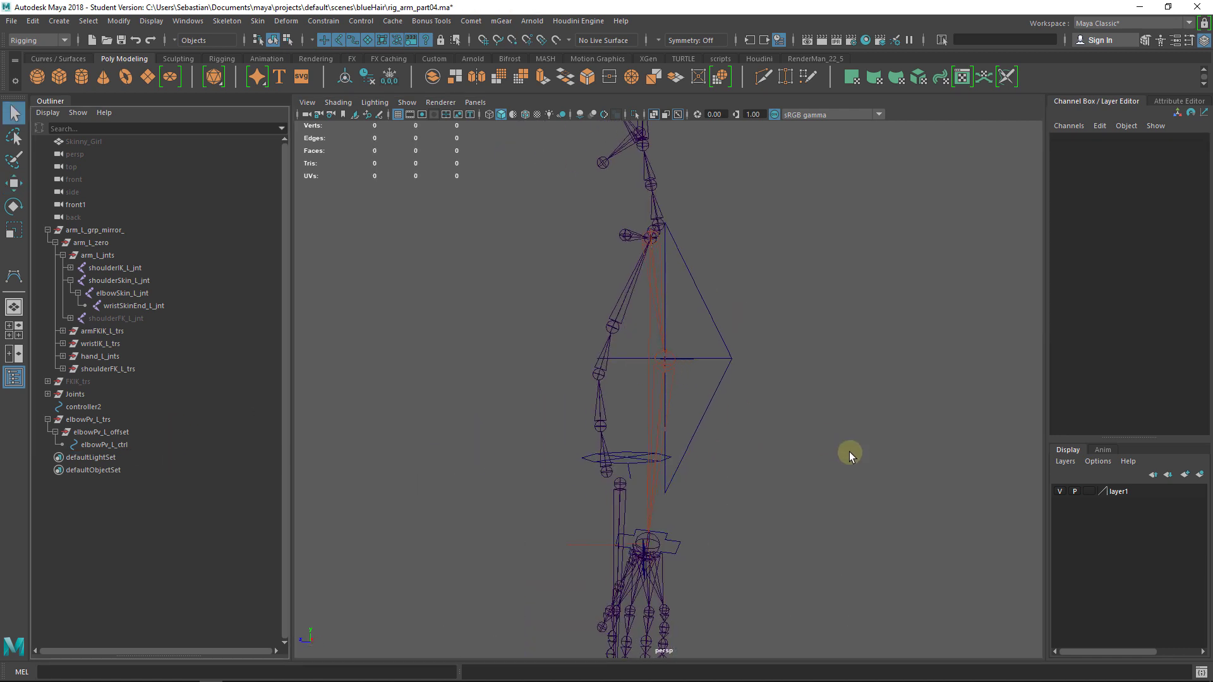
click(711, 390)
Step: Apply an Orient constraint to elbowPv_L_trs with shoulderIK_L_jnt and elbowIK_L_jnt as targets
click(120, 421)
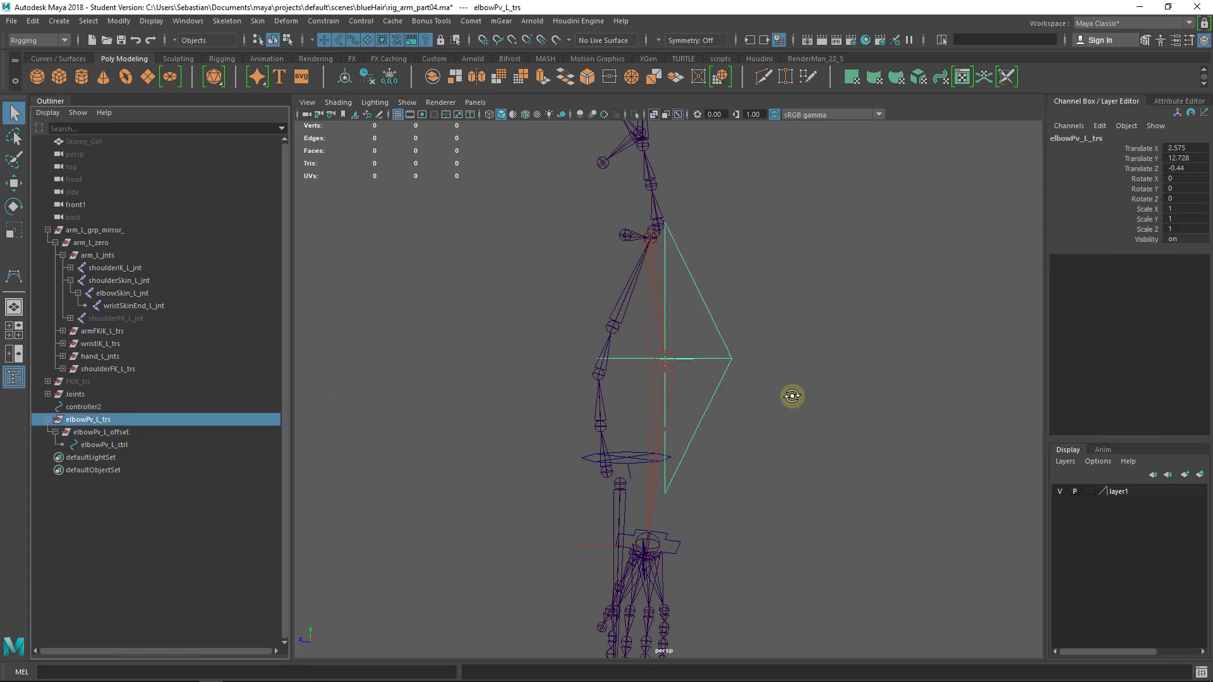
key(w)
alt+drag(793, 396, 171, 419)
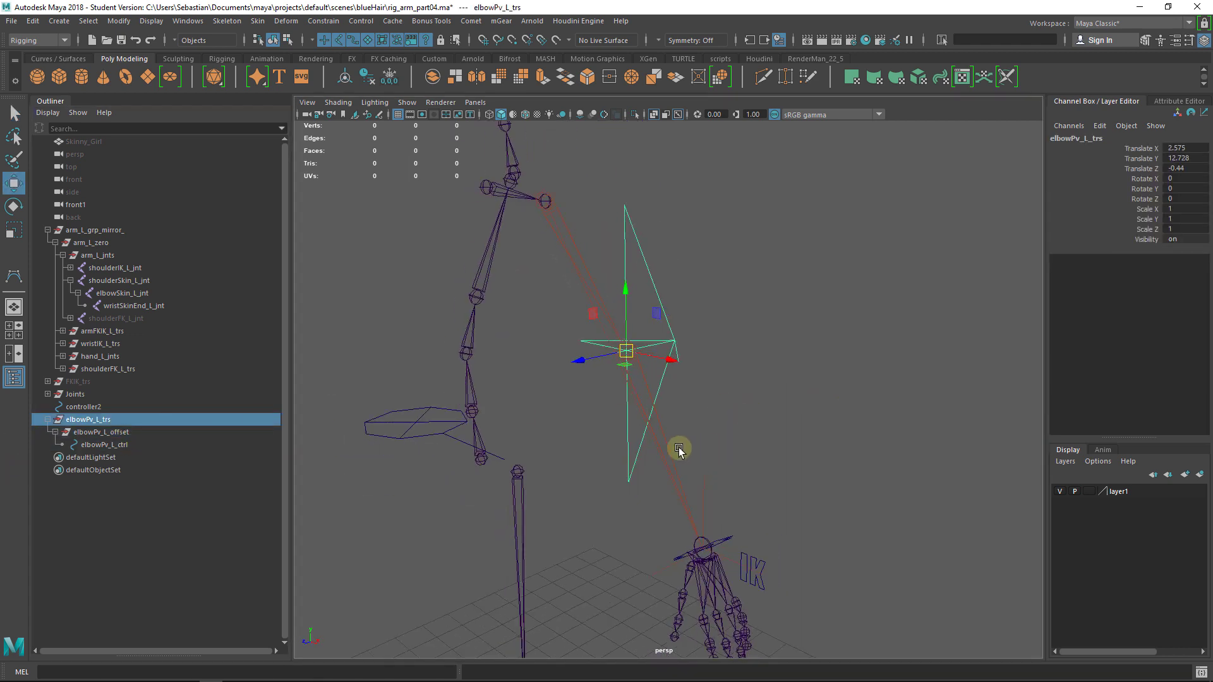
key(q)
click(129, 281)
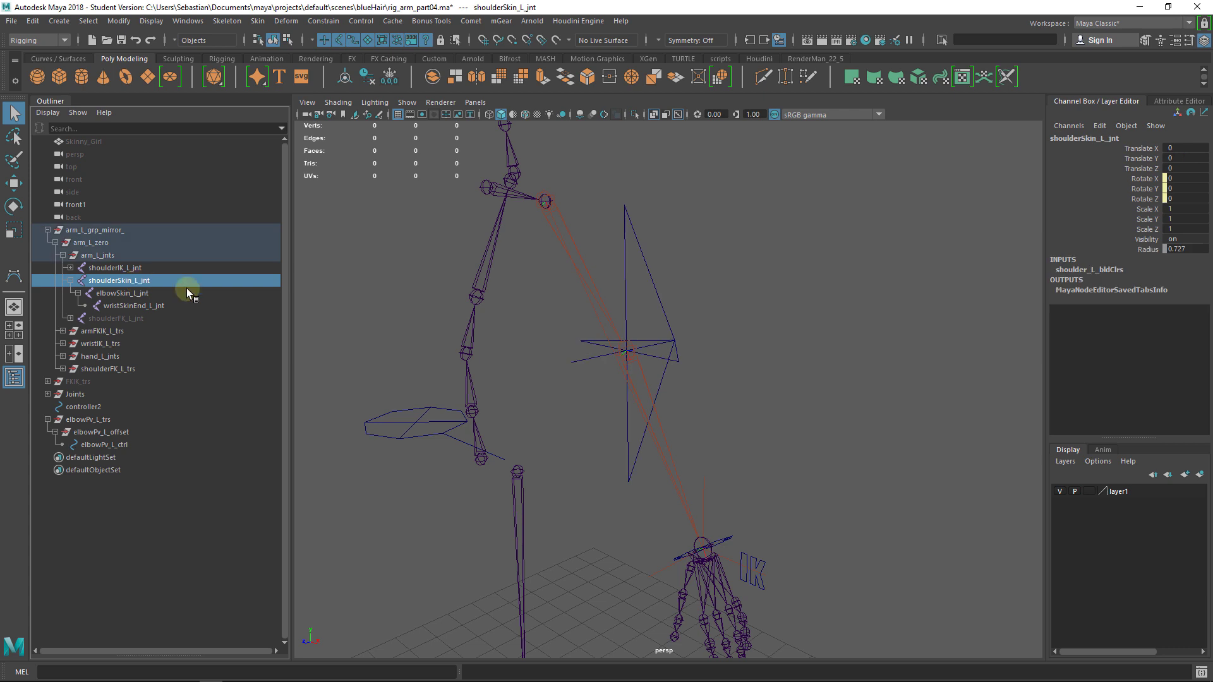
click(133, 269)
click(70, 268)
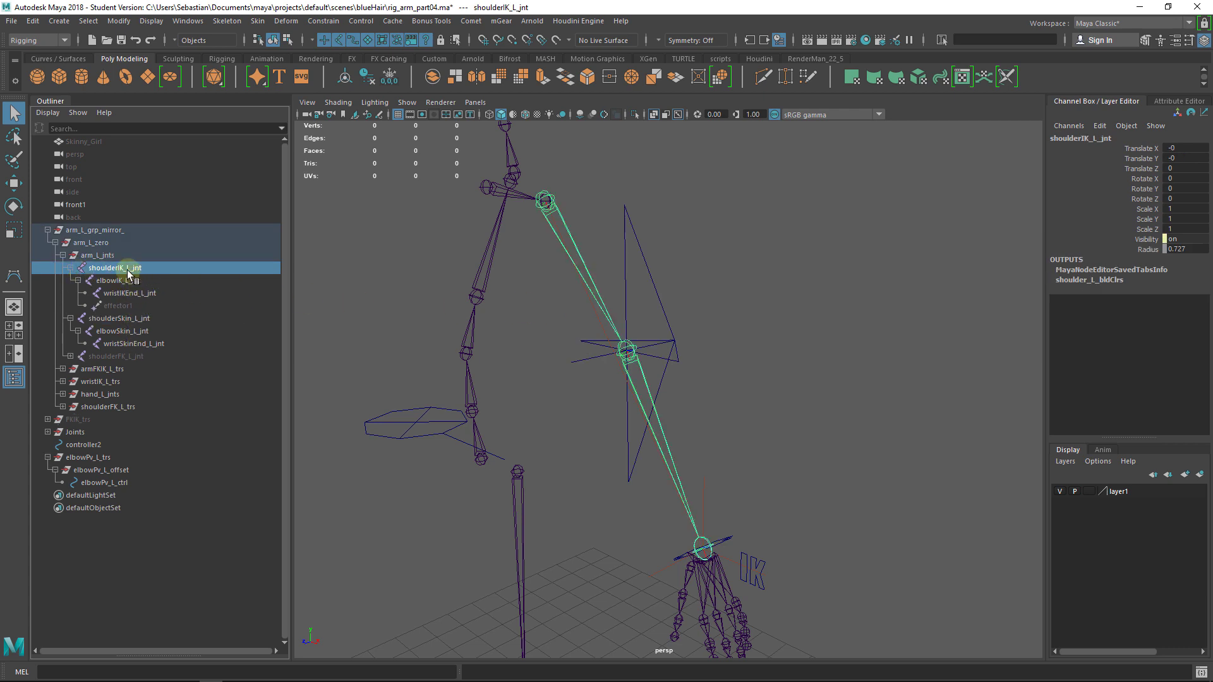
ctrl+click(142, 279)
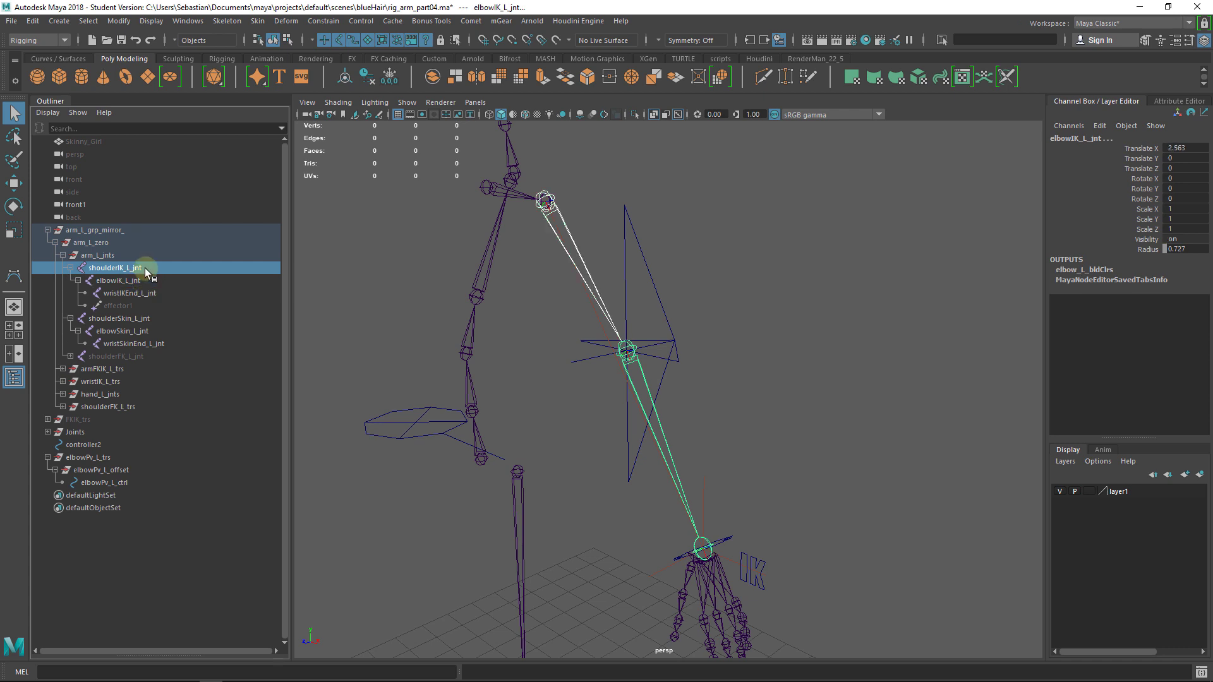
ctrl+click(146, 268)
click(148, 269)
ctrl+click(149, 276)
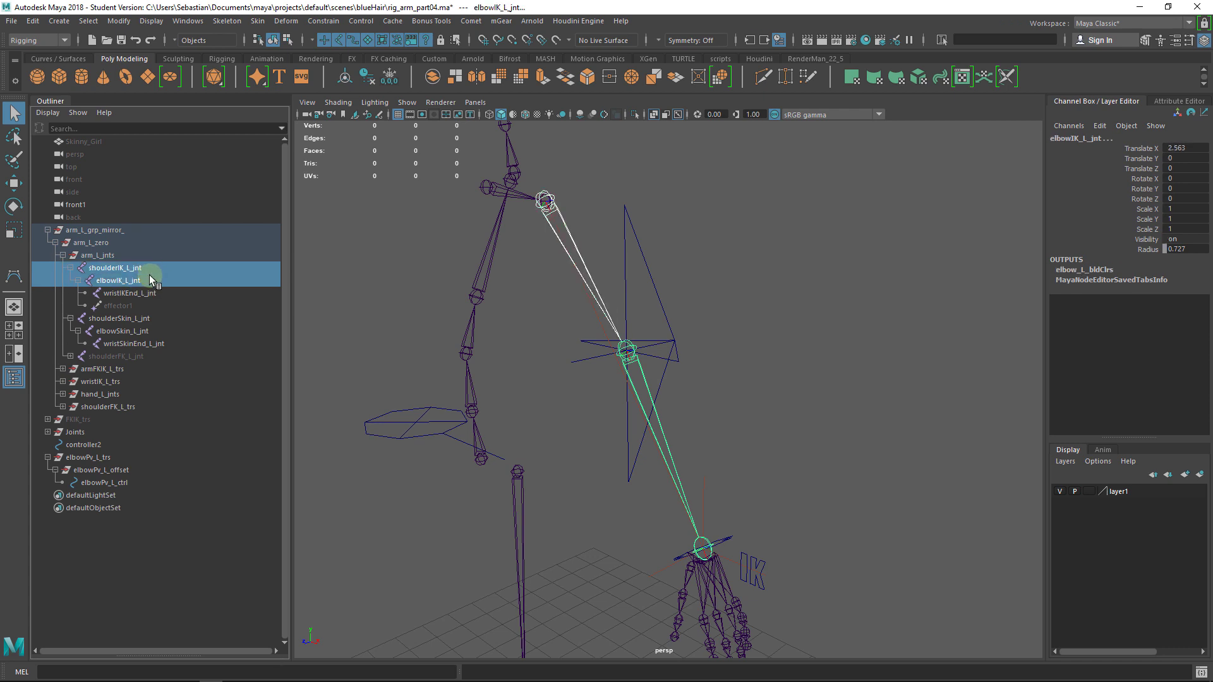
ctrl+click(115, 459)
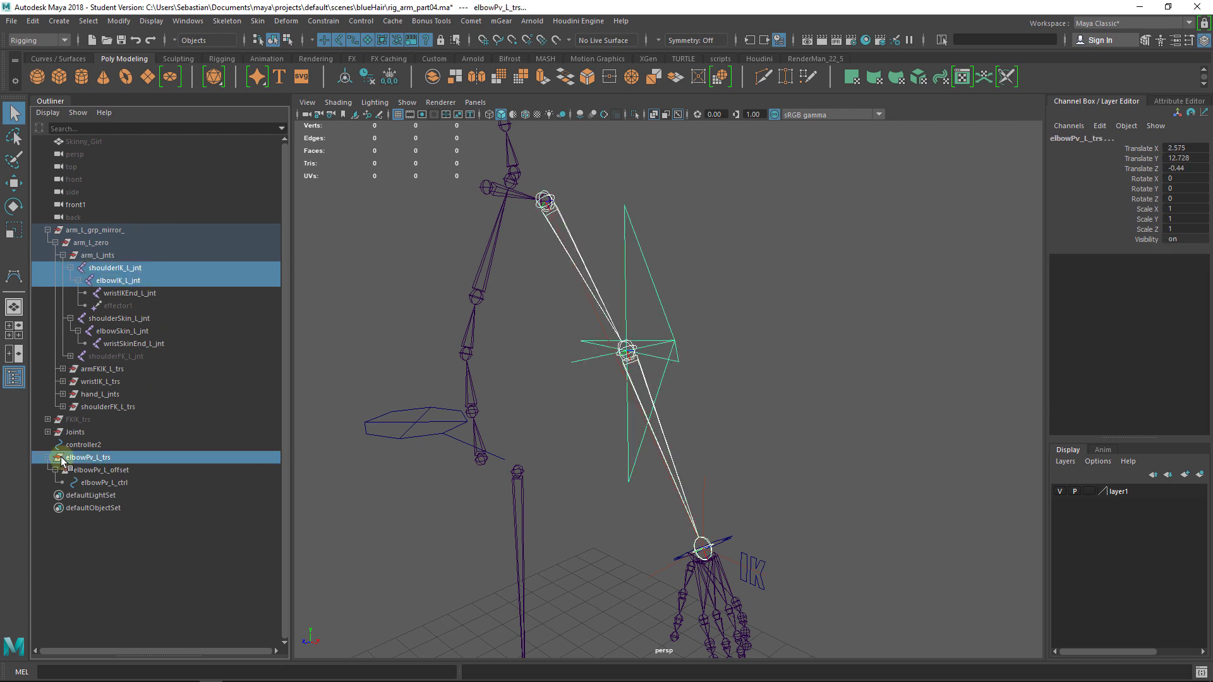
click(325, 21)
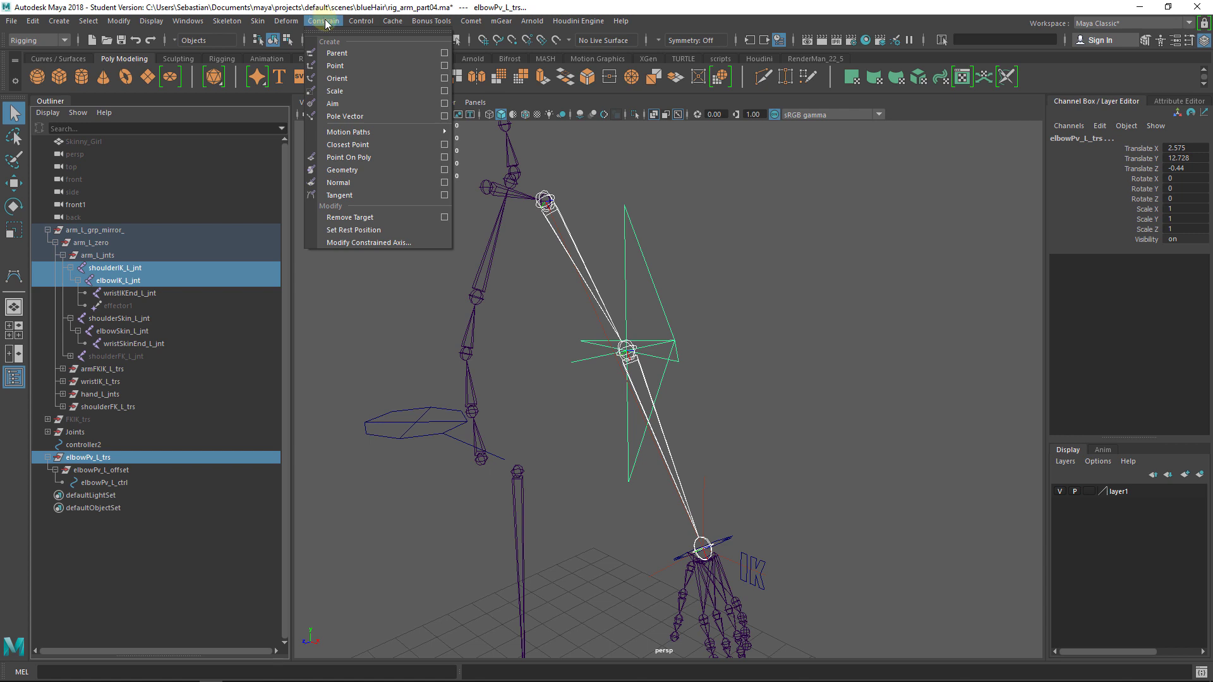
click(391, 77)
Step: Check the new axis orientation of elbowPv_L_trs and delete its Orient constraint
alt+drag(718, 279, 673, 352)
click(114, 460)
key(w)
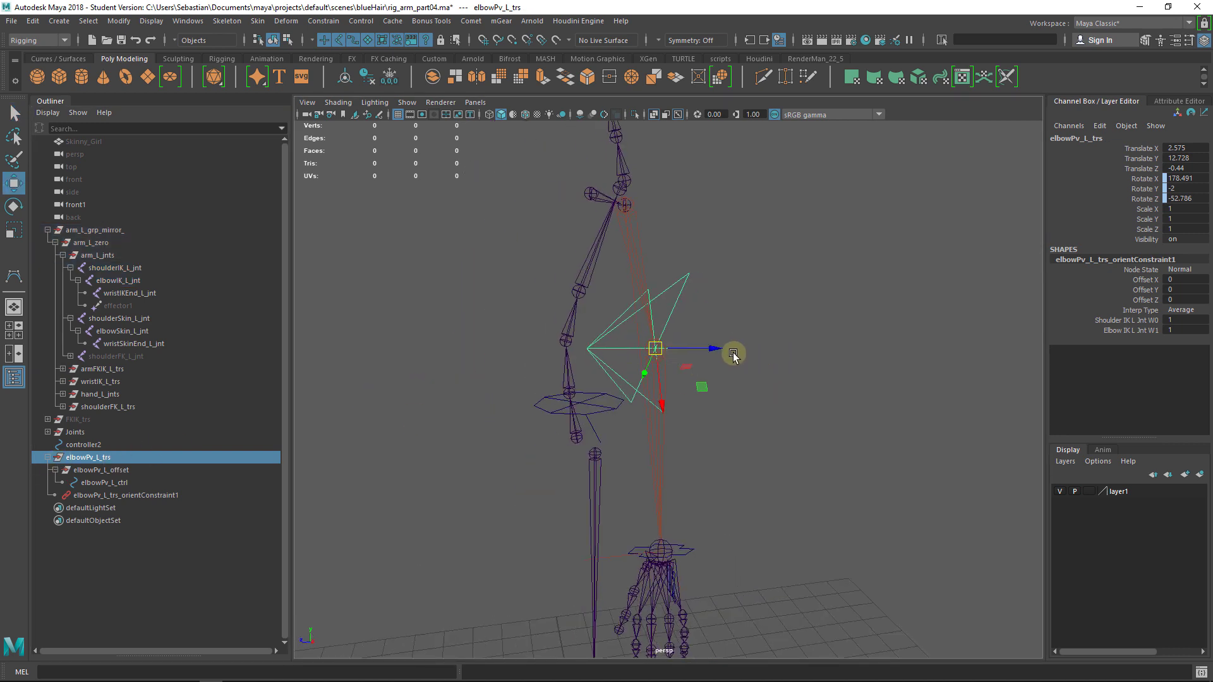
click(151, 495)
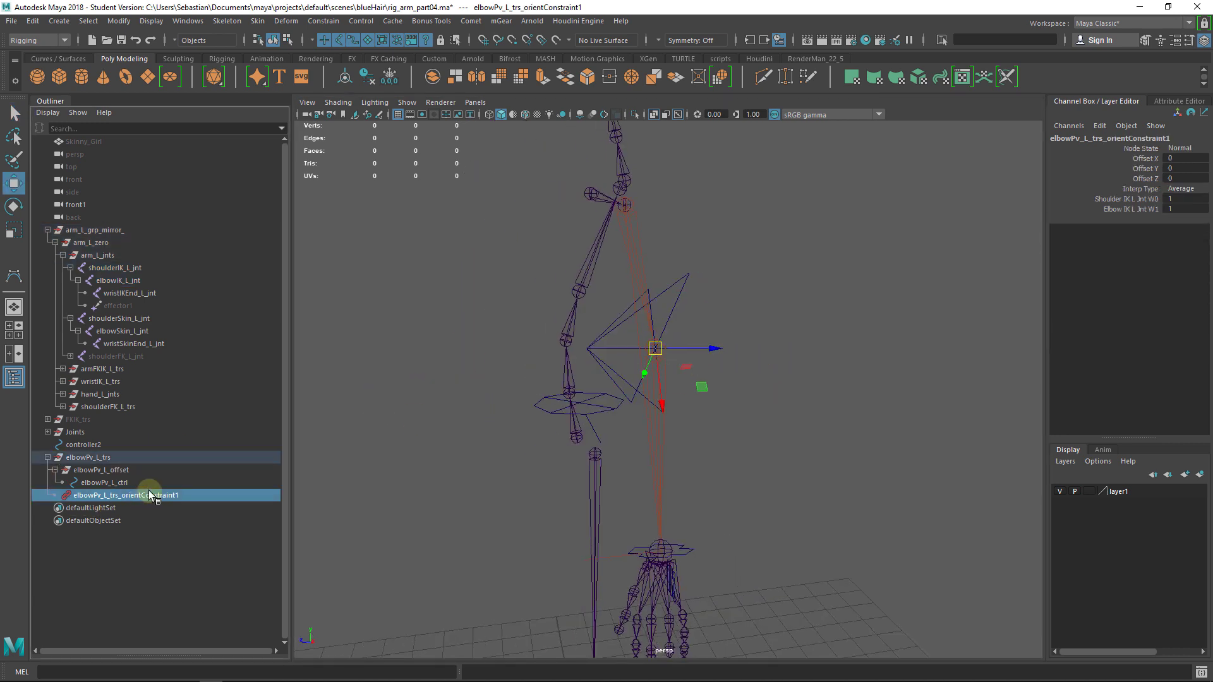
key(Delete)
Step: Move elbowPv_L_trs out behind the elbow along its local Z axis, to a Translate Z of about -5.275
click(139, 459)
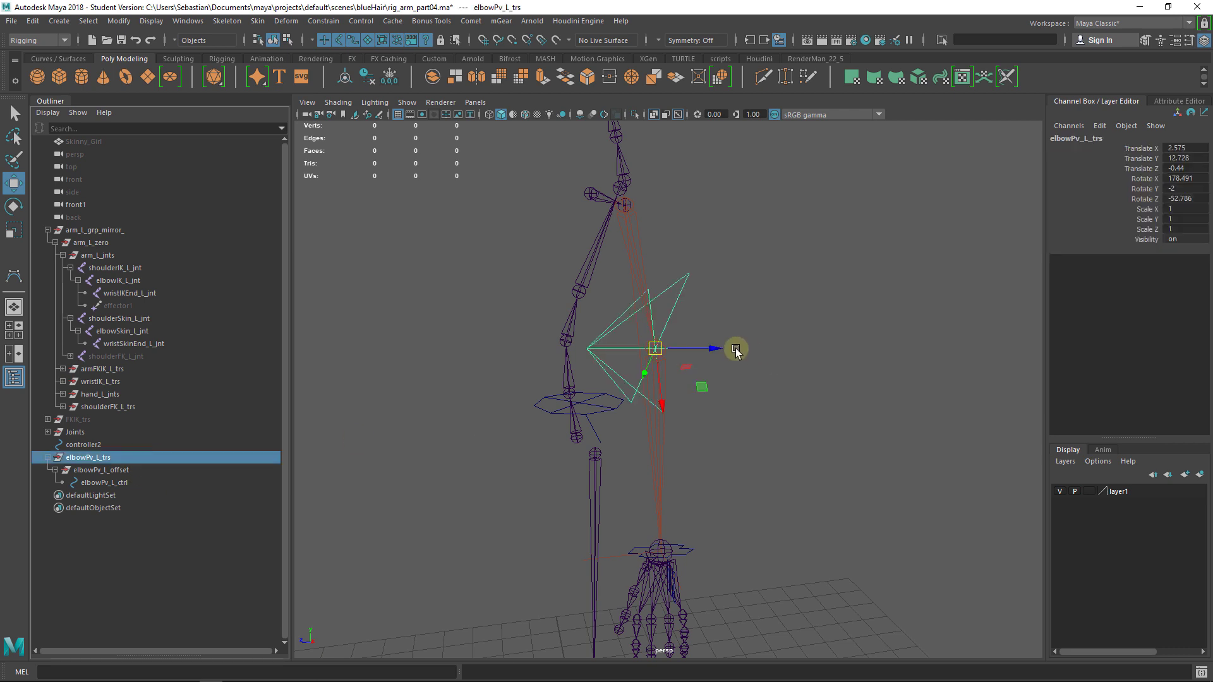
drag(718, 347, 992, 350)
mouse_move(736, 387)
alt+mouse_down()
mouse_move(717, 386)
mouse_move(726, 382)
alt+mouse_up()
Step: Bring elbowPv_L_trs closer to the arm along world Z in the top view, to a Translate Z of about -3.857
key(space)
alt+right_drag(728, 381, 945, 313)
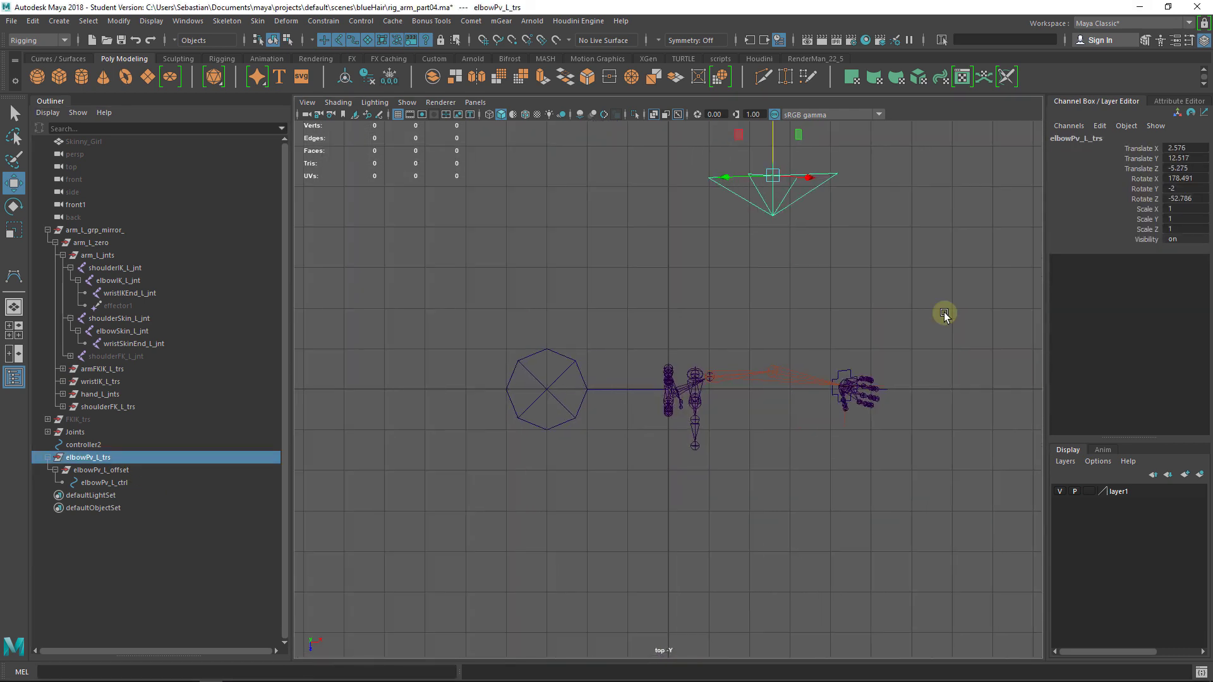
alt+middle_drag(791, 155, 664, 255)
drag(648, 271, 616, 282)
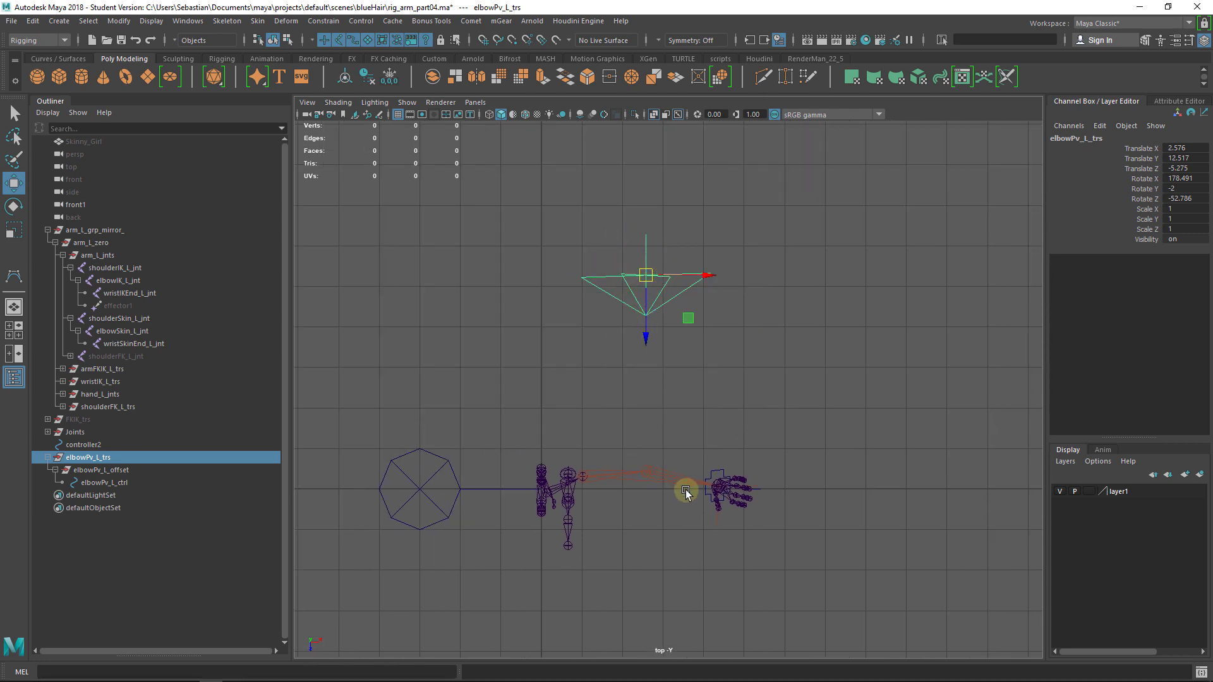
drag(651, 344, 587, 458)
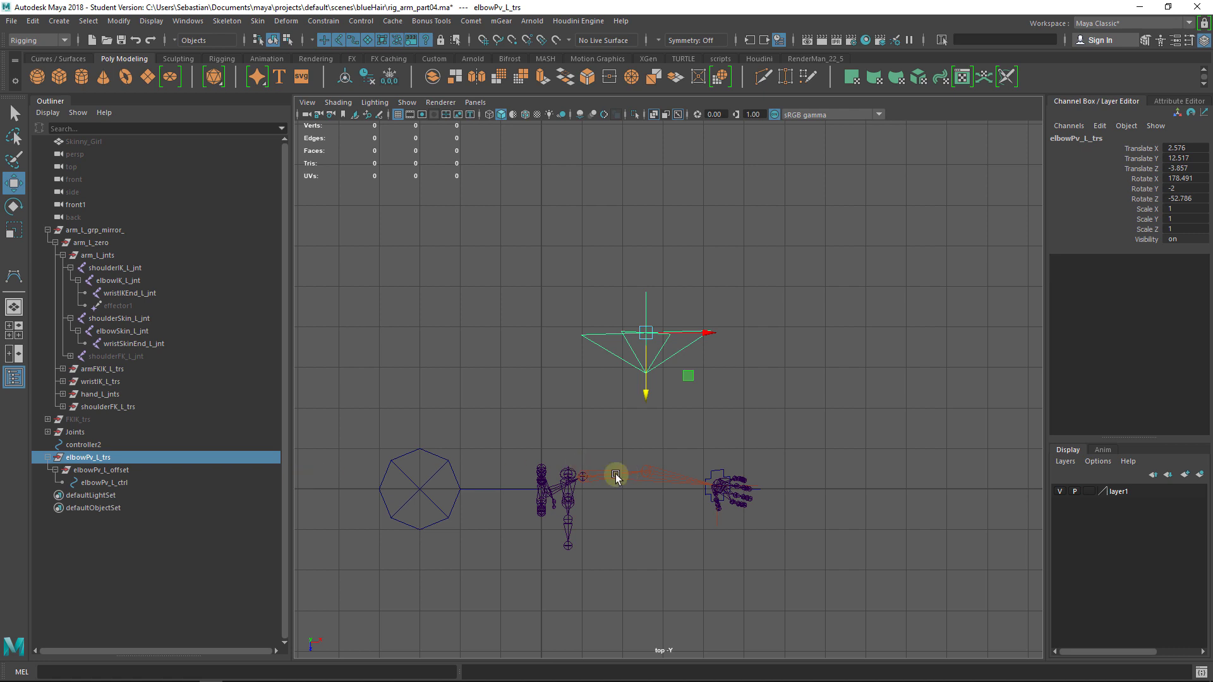
Step: Test the clearance by swinging wristIK_L_ctrl back toward the pole-vector controller in the top view, and undo the move
drag(719, 459, 586, 325)
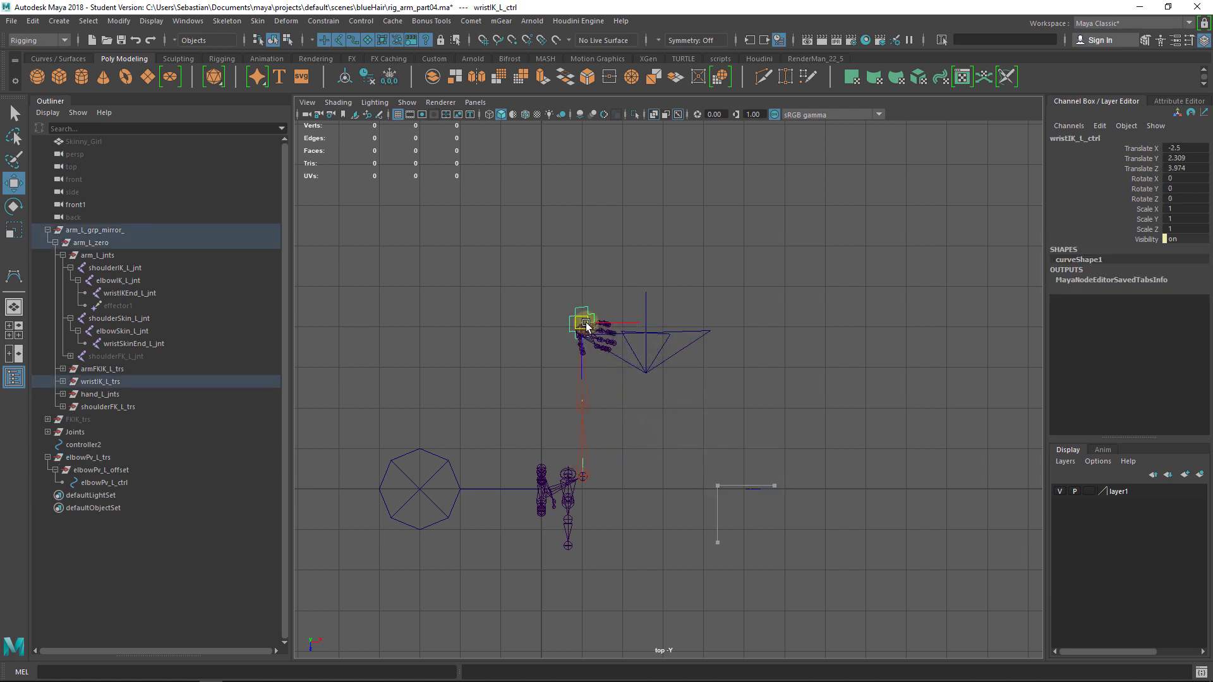
key(ctrl+z)
key(ctrl+z)
key(ctrl+z)
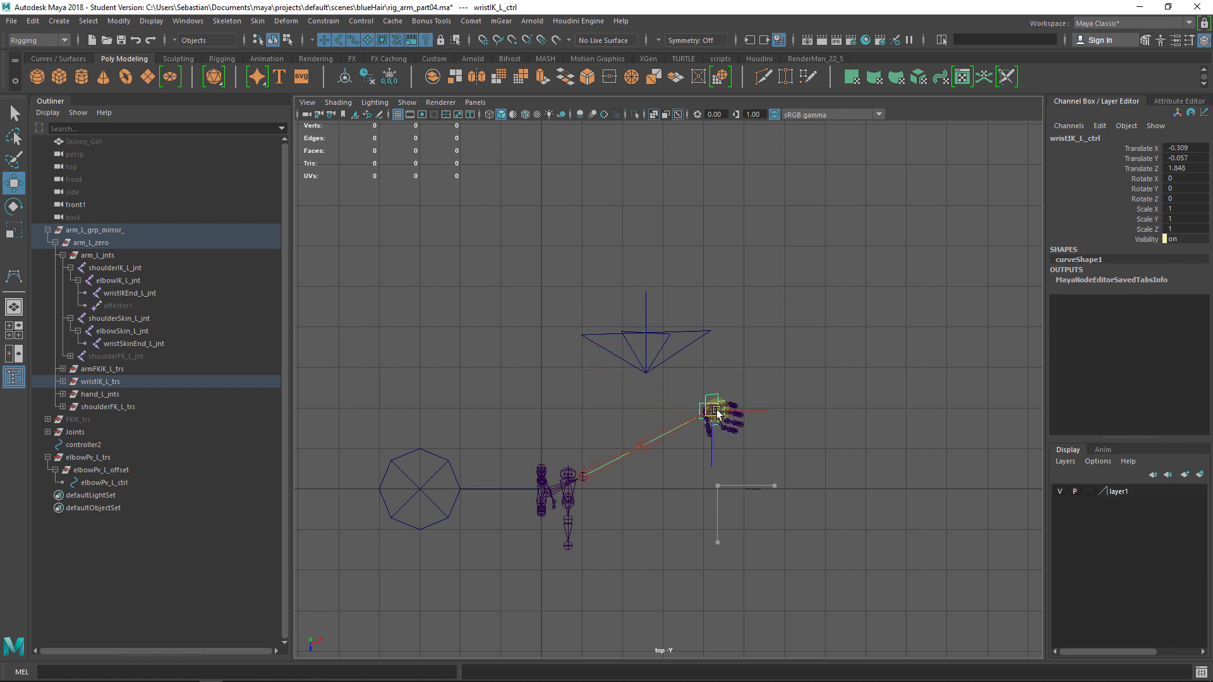
Step: Move elbowPv_L_trs farther behind the arm along Z, to a Translate Z of about -4.979
click(649, 313)
click(125, 458)
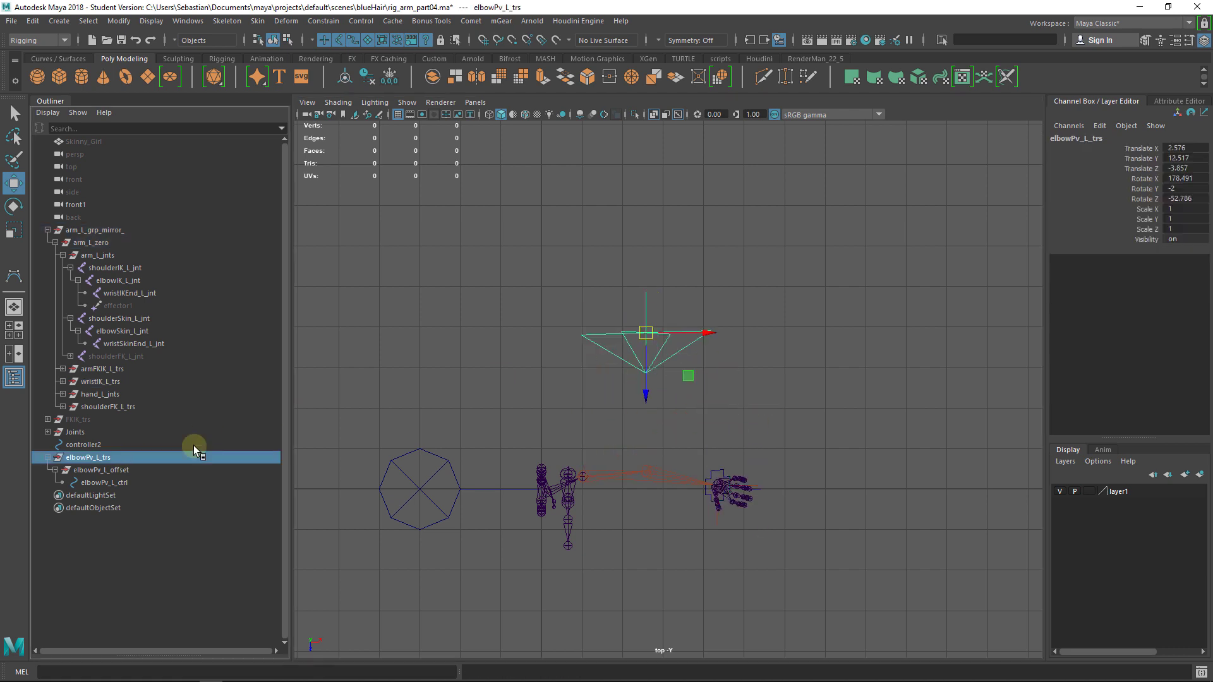
drag(642, 371, 650, 330)
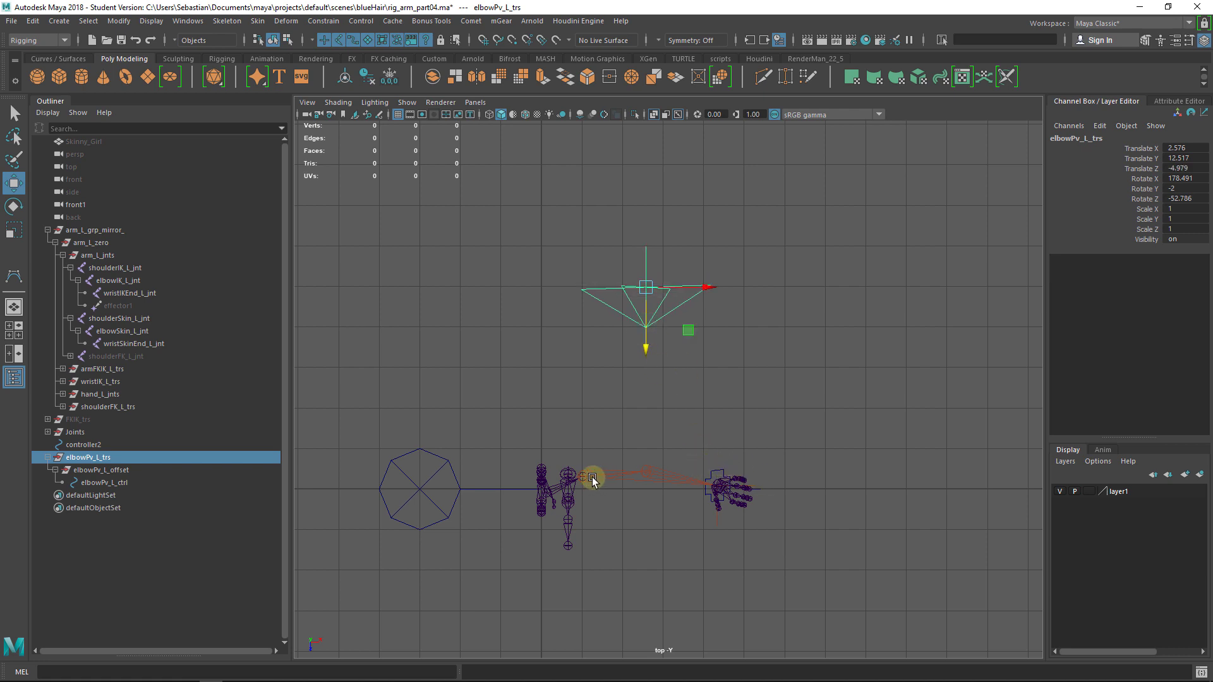
Step: Measure the arm's length from shoulder to wrist with the Distance Tool in the top view
click(433, 489)
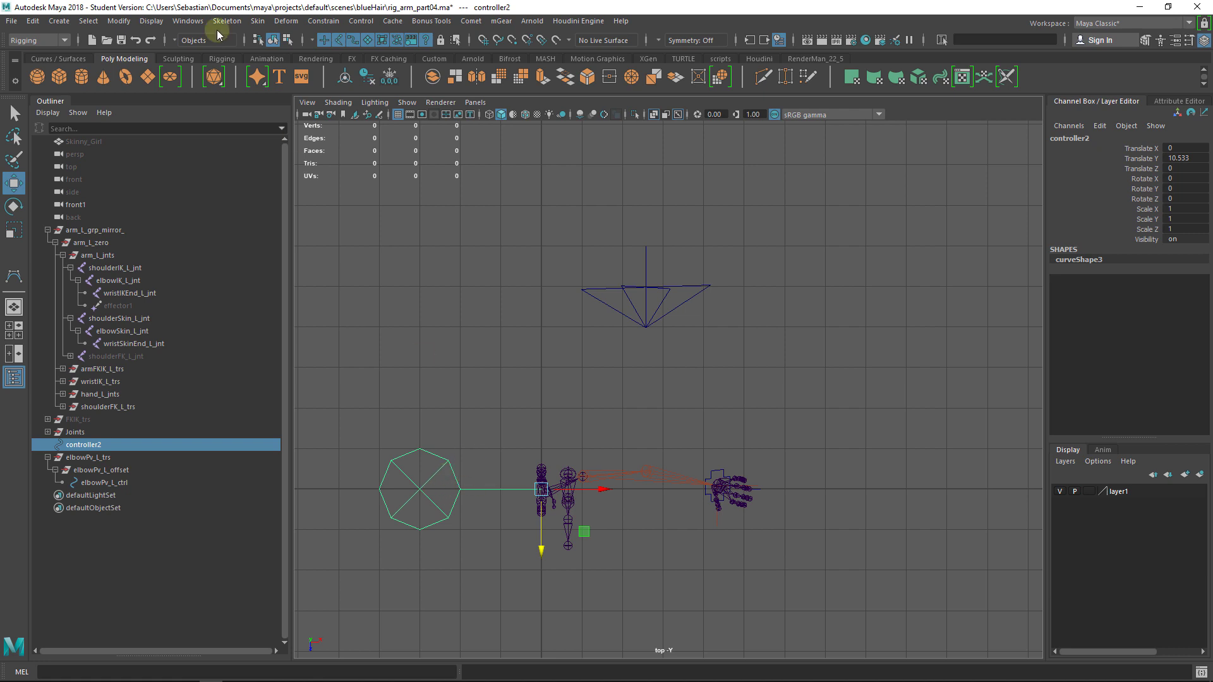
click(106, 24)
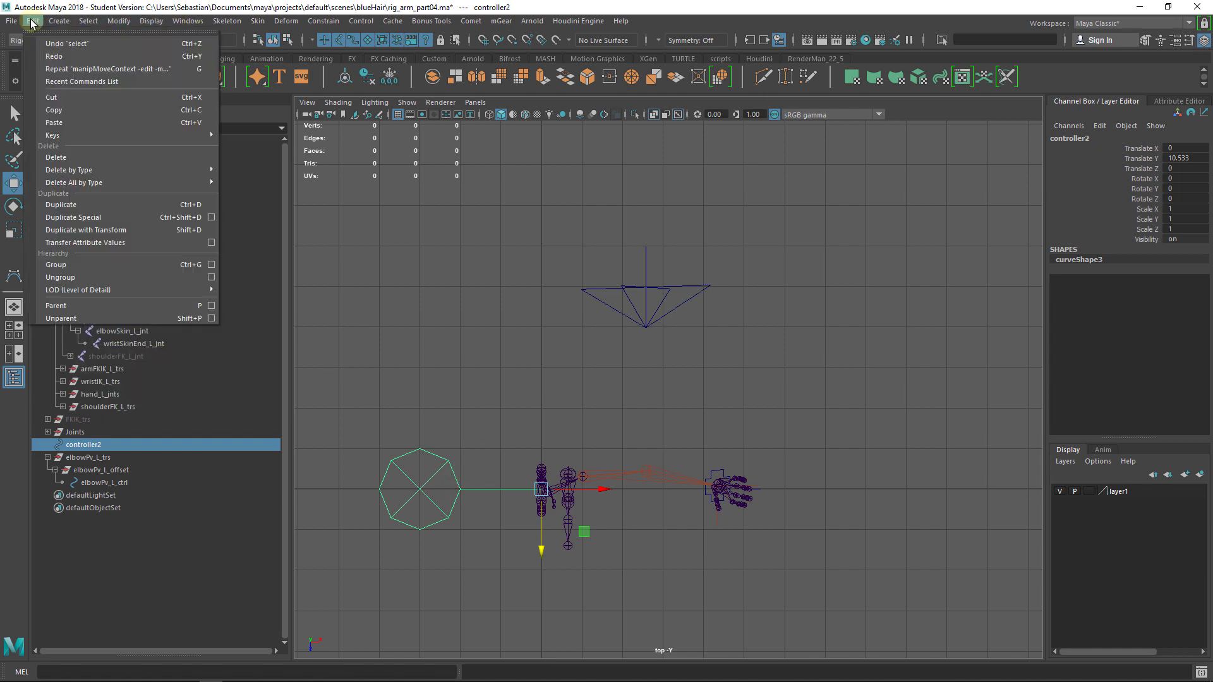
mouse_move(55, 24)
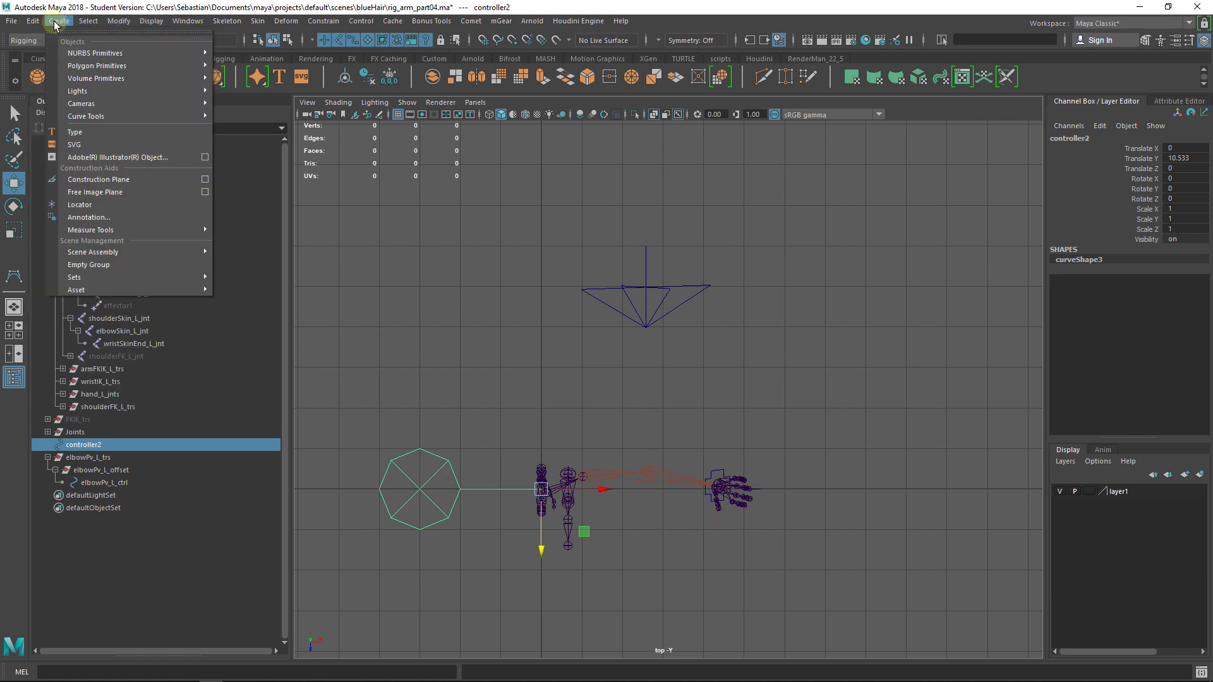
click(144, 218)
click(633, 371)
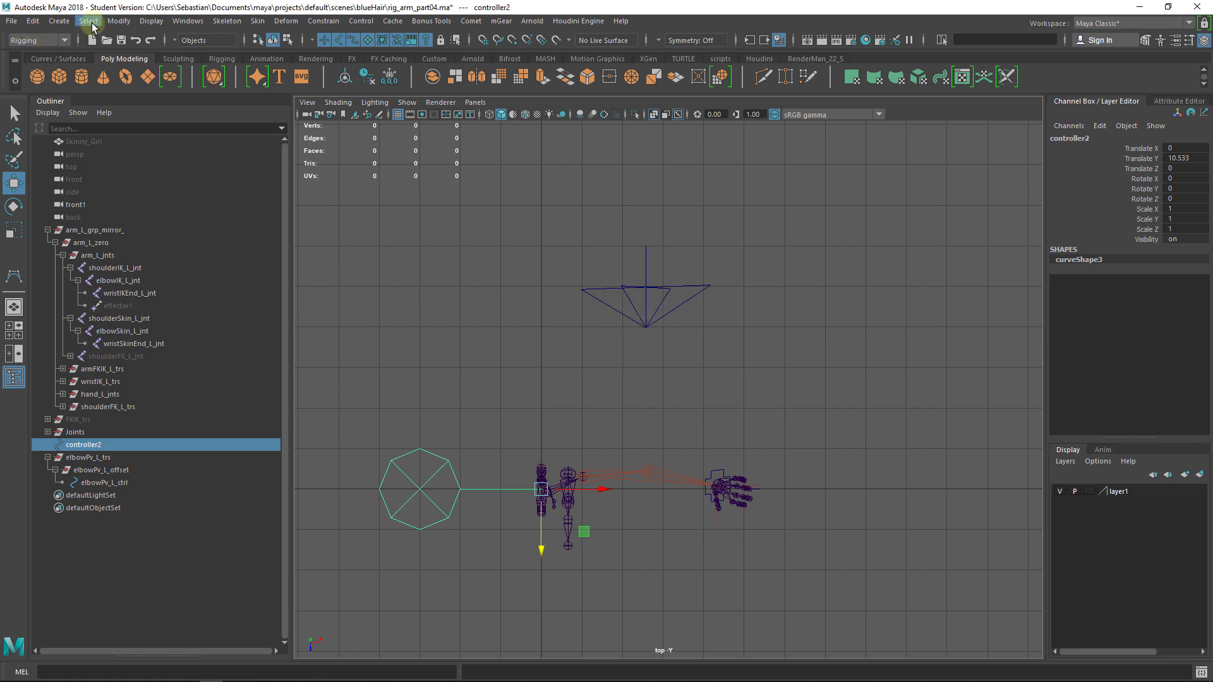
click(59, 21)
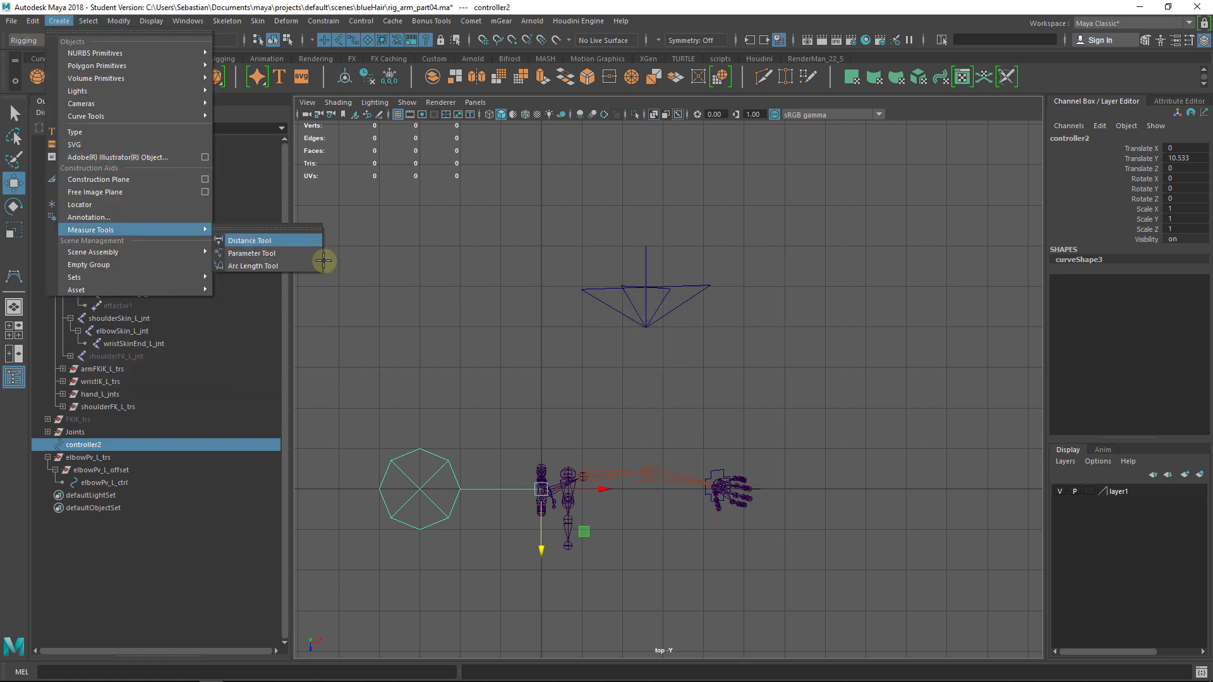
click(248, 241)
click(588, 475)
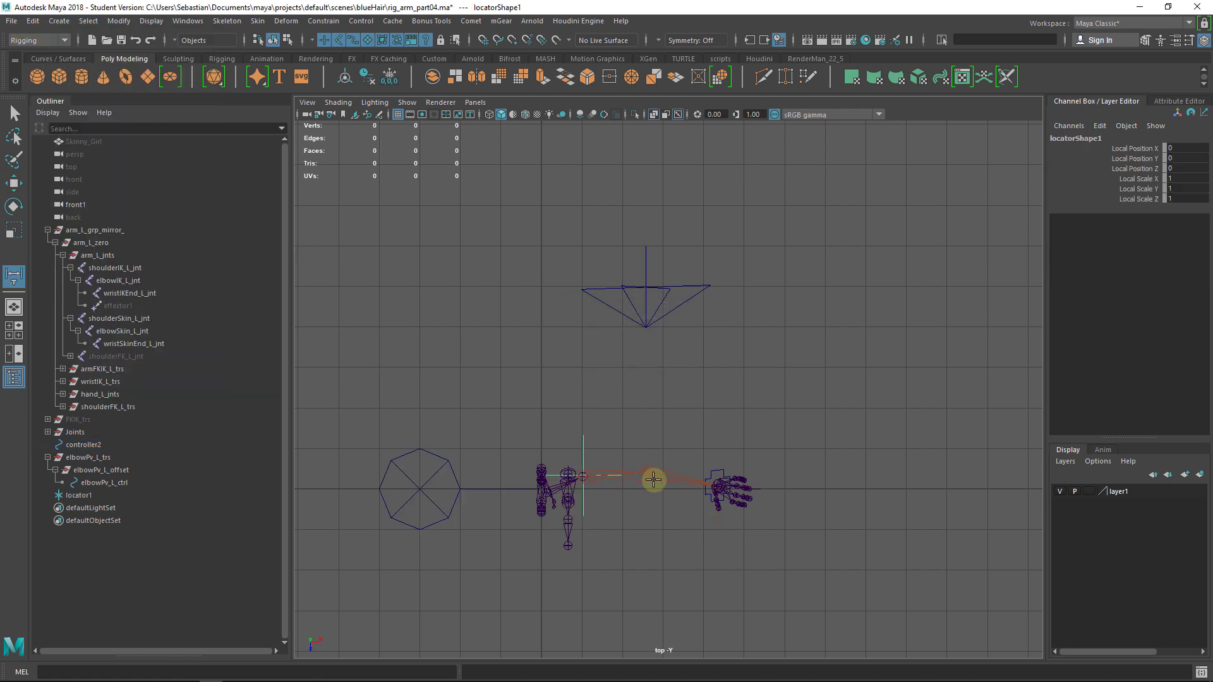
click(718, 483)
key(w)
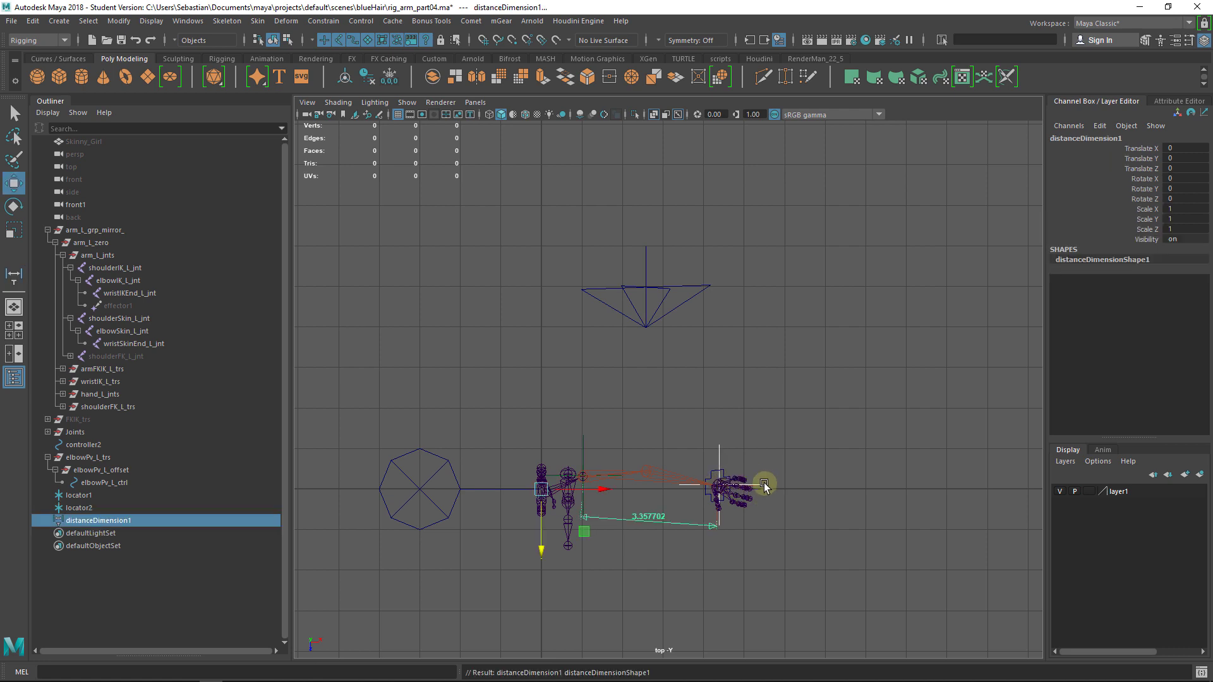
Step: Swing the wrist-end locator of the measurement back behind the shoulder to compare the arm's reach with the pole-vector controller's distance
click(763, 485)
drag(730, 486, 587, 317)
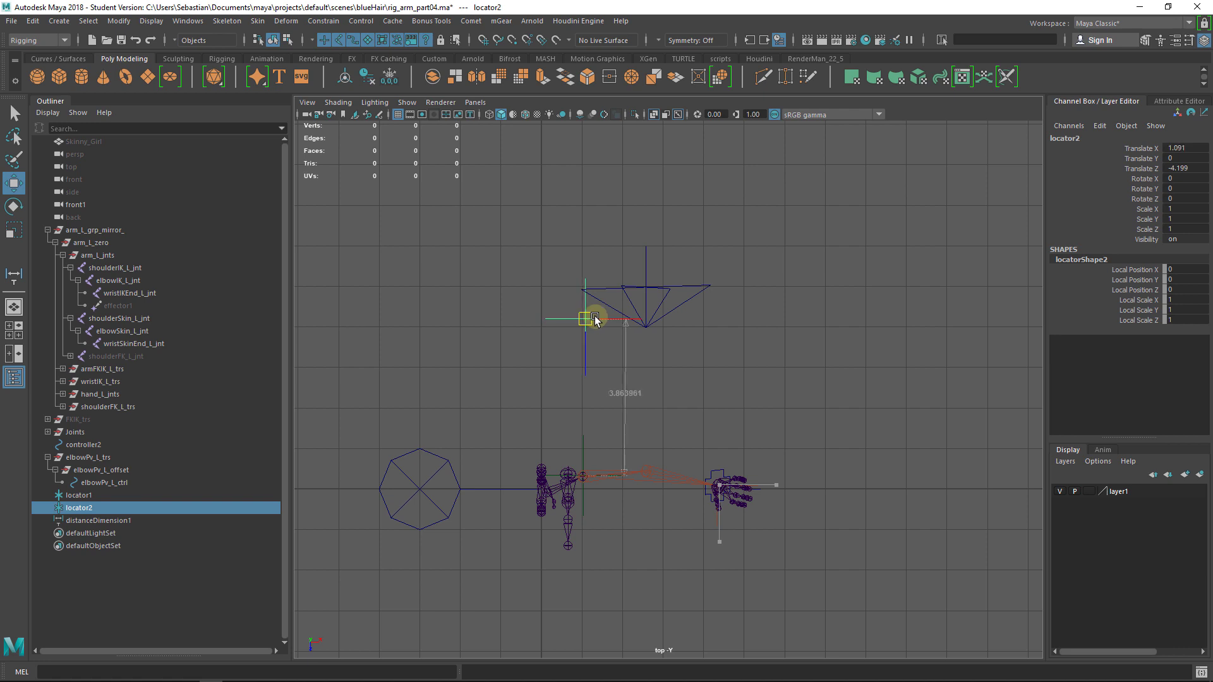
click(648, 324)
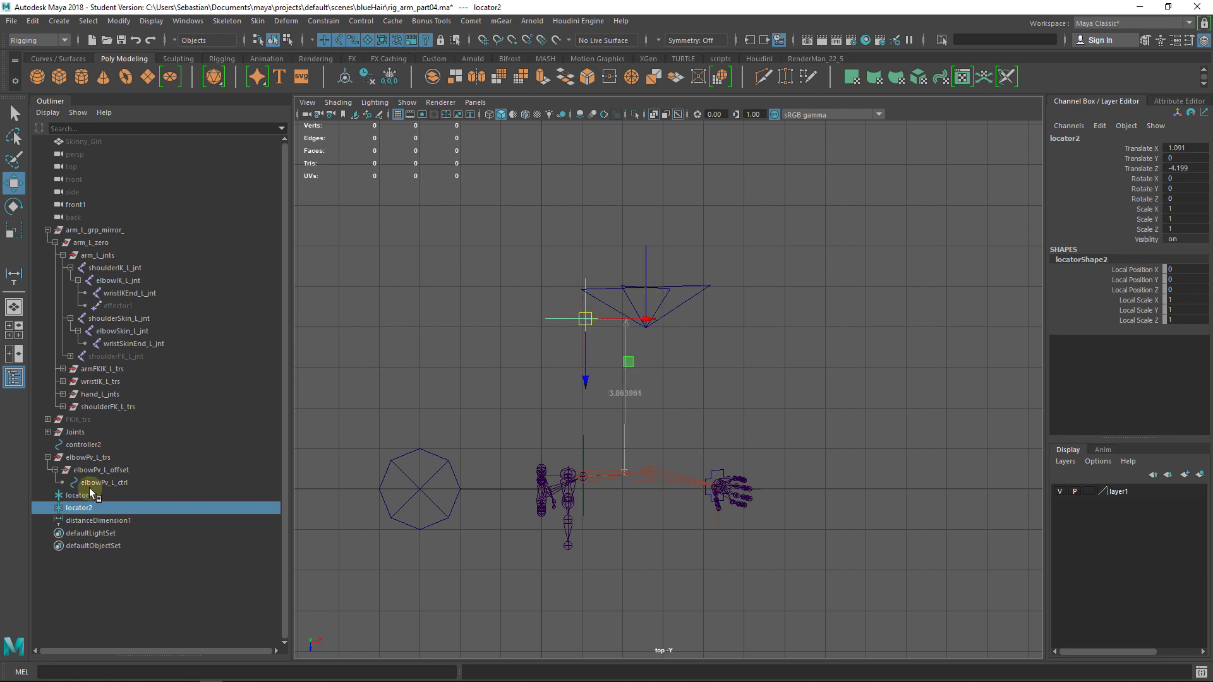
Step: Delete both measuring locators and the distance dimension
ctrl+click(105, 494)
ctrl+click(119, 520)
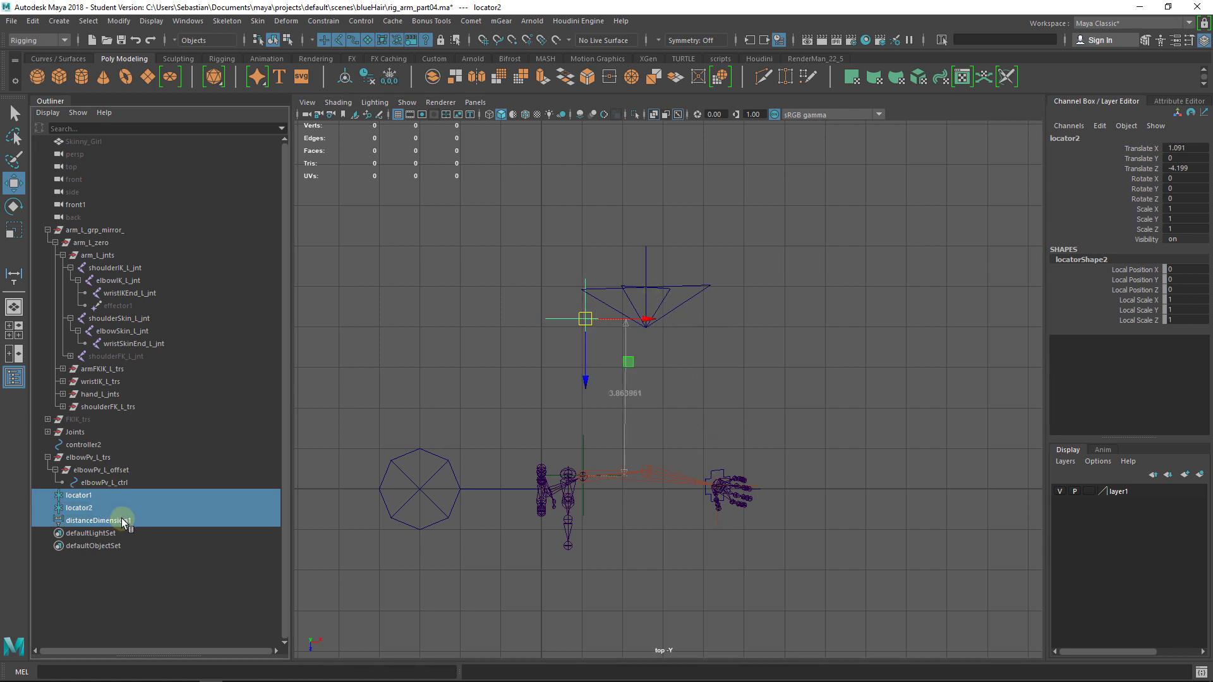
key(Delete)
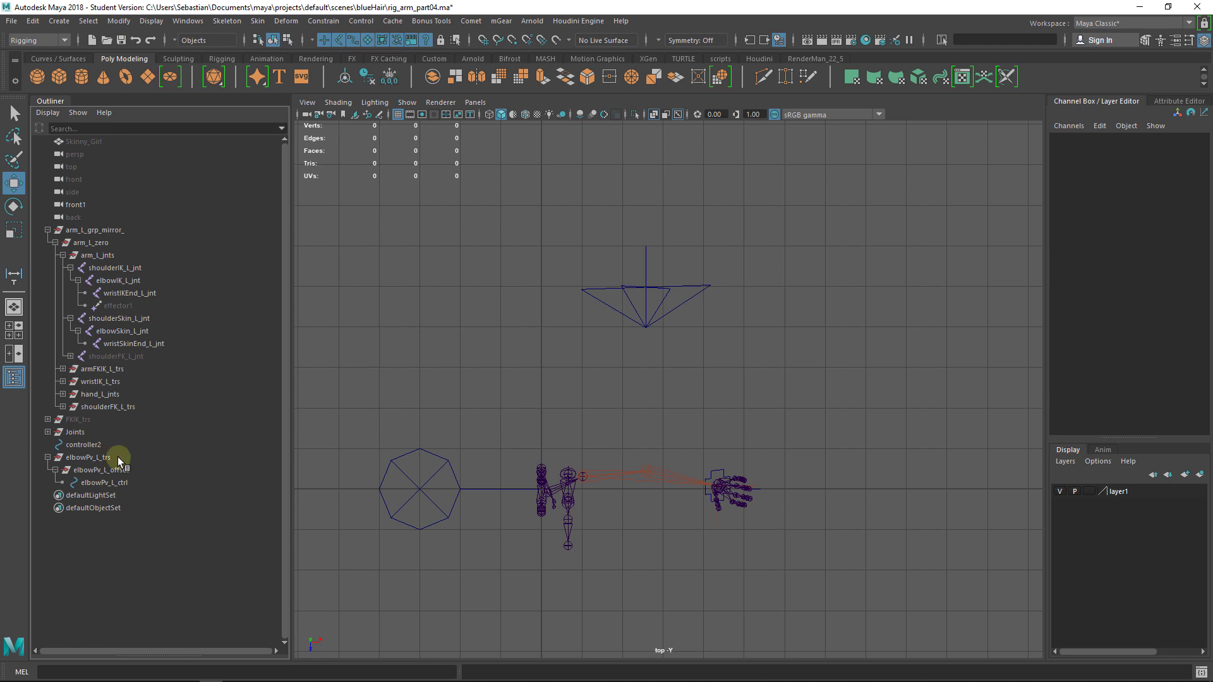
Step: Nudge elbowPv_L_trs slightly along Z to a Translate Z of about -4.995, and return to the perspective view
click(89, 456)
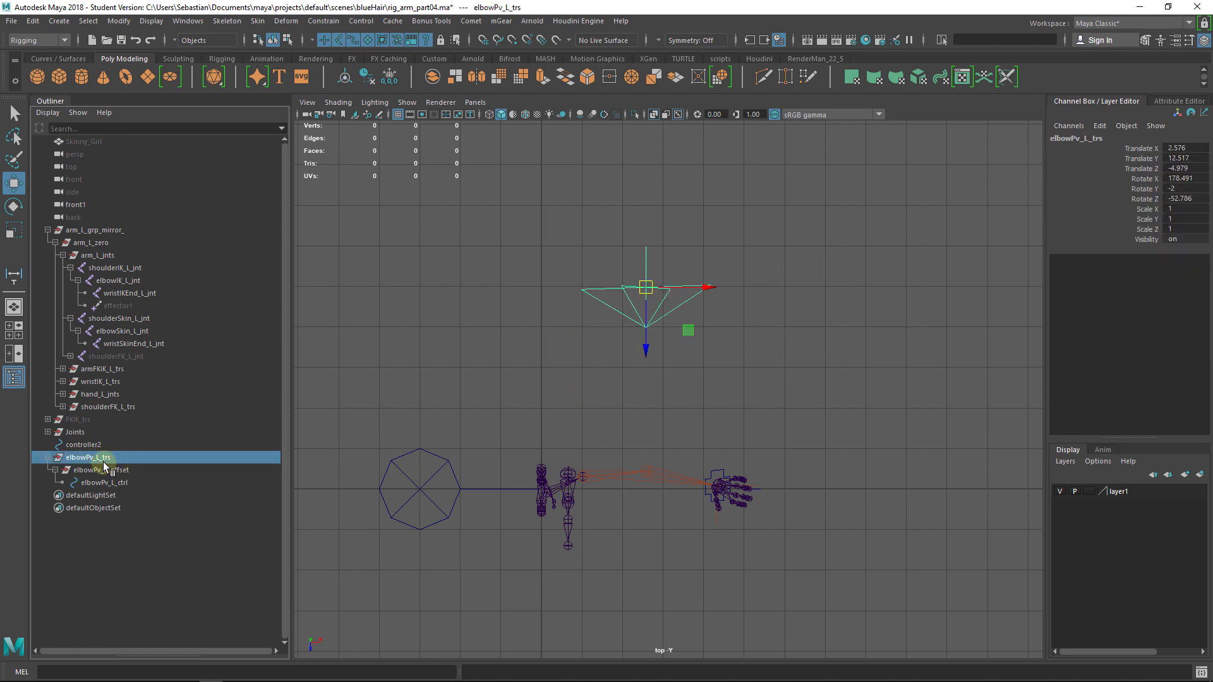
alt+middle_drag(662, 360, 650, 374)
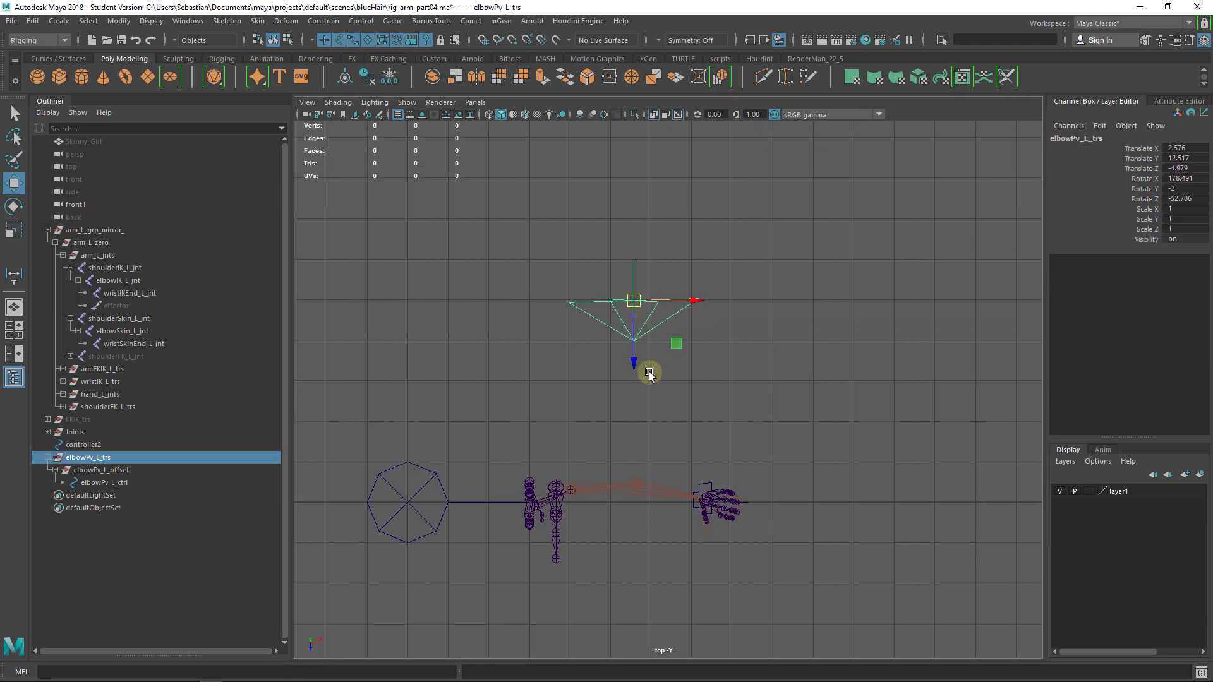
drag(638, 361, 725, 366)
key(space)
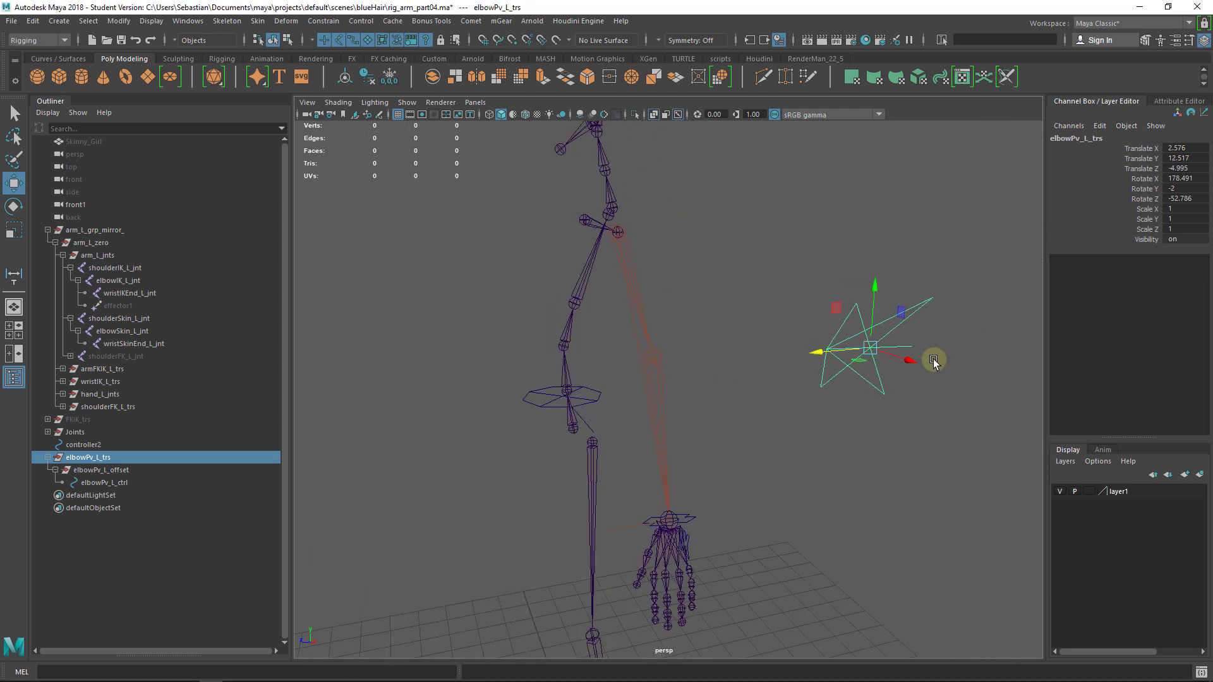
Step: Apply a Pole Vector constraint with weight 1.0000 to ikHandle1, using elbowPv_L_ctrl as its target
mouse_move(886, 366)
alt+mouse_down()
mouse_move(812, 441)
mouse_move(769, 436)
mouse_move(880, 366)
alt+mouse_up()
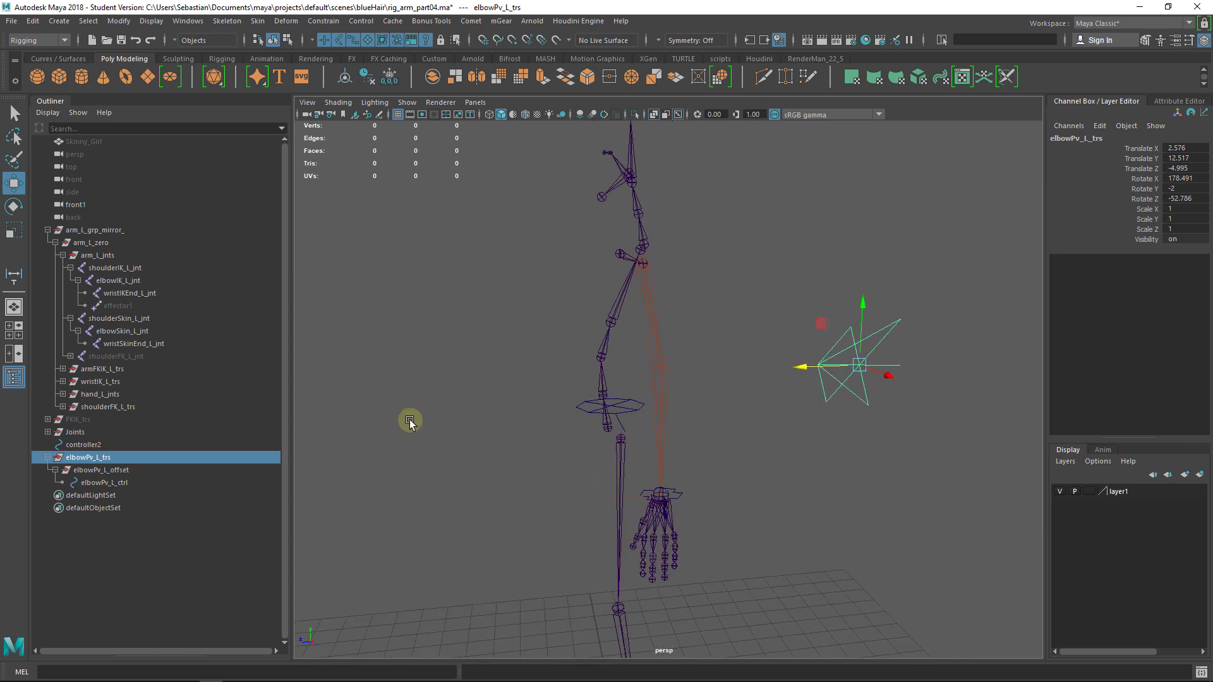
alt+drag(782, 407, 759, 417)
key(q)
click(737, 335)
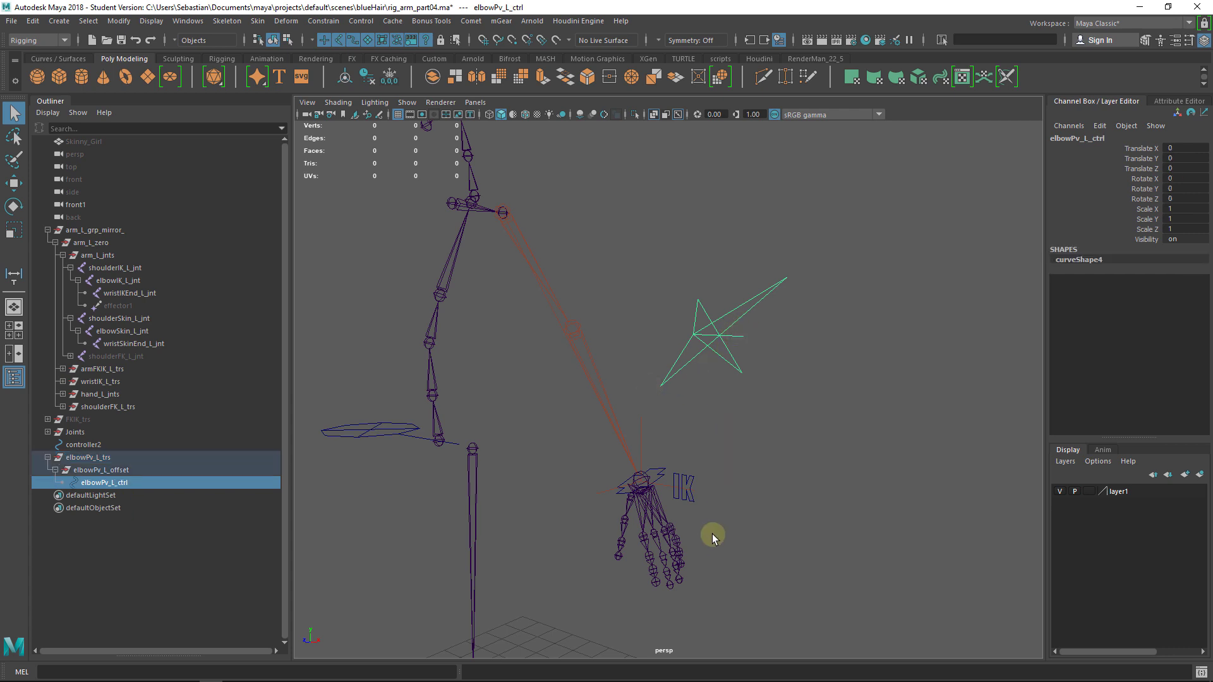
shift+click(641, 442)
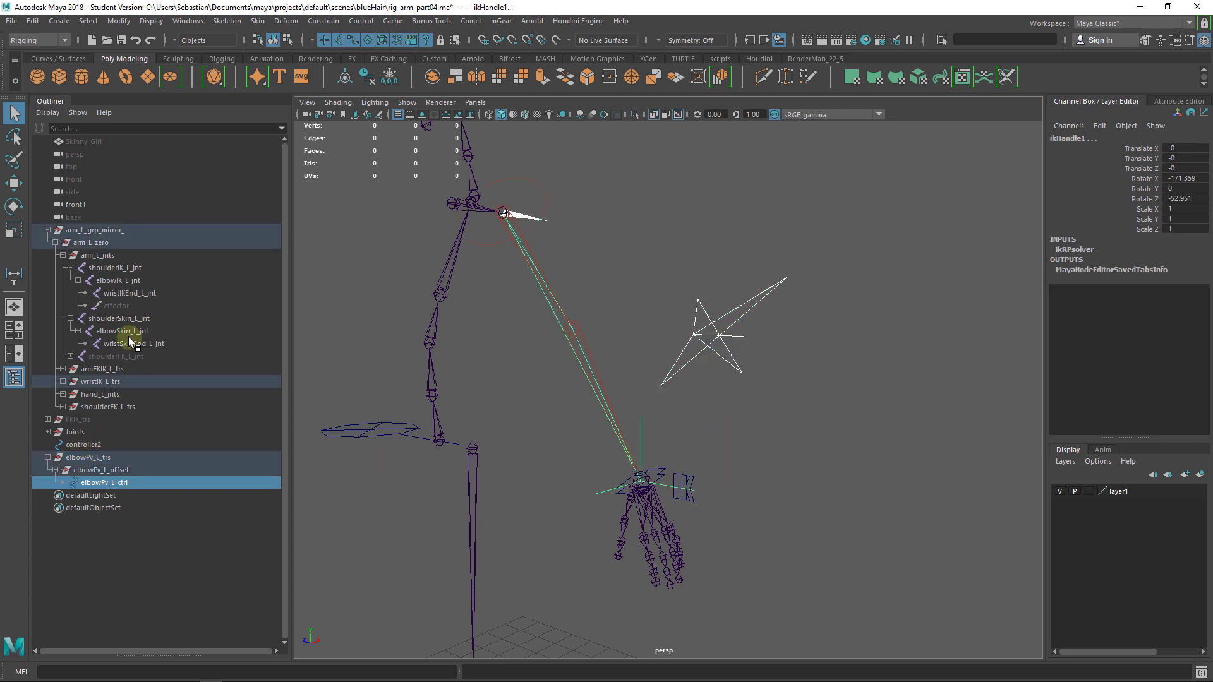
shift+click(62, 381)
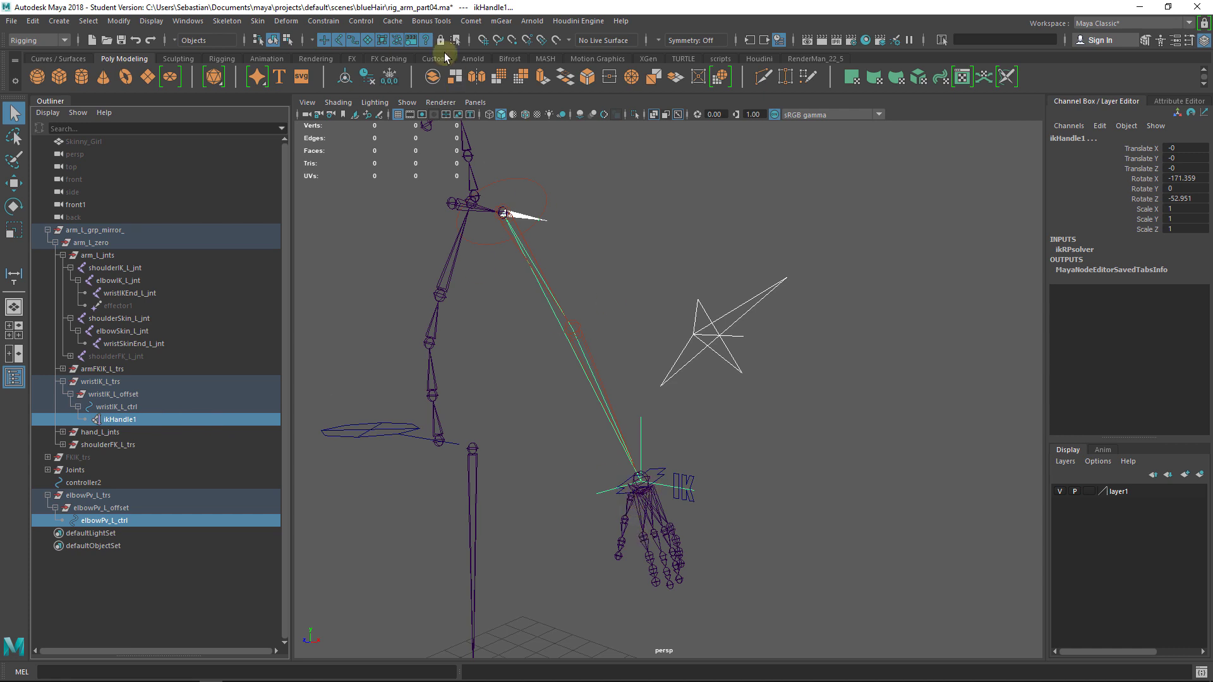
click(323, 20)
click(444, 116)
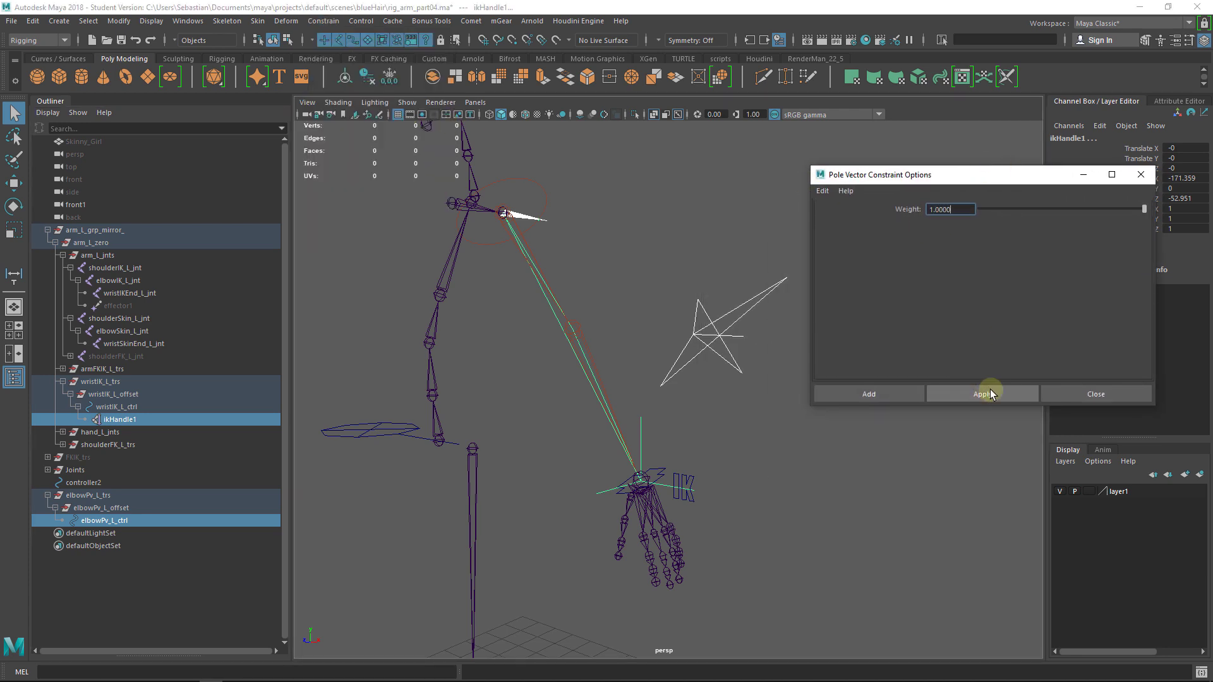
click(988, 394)
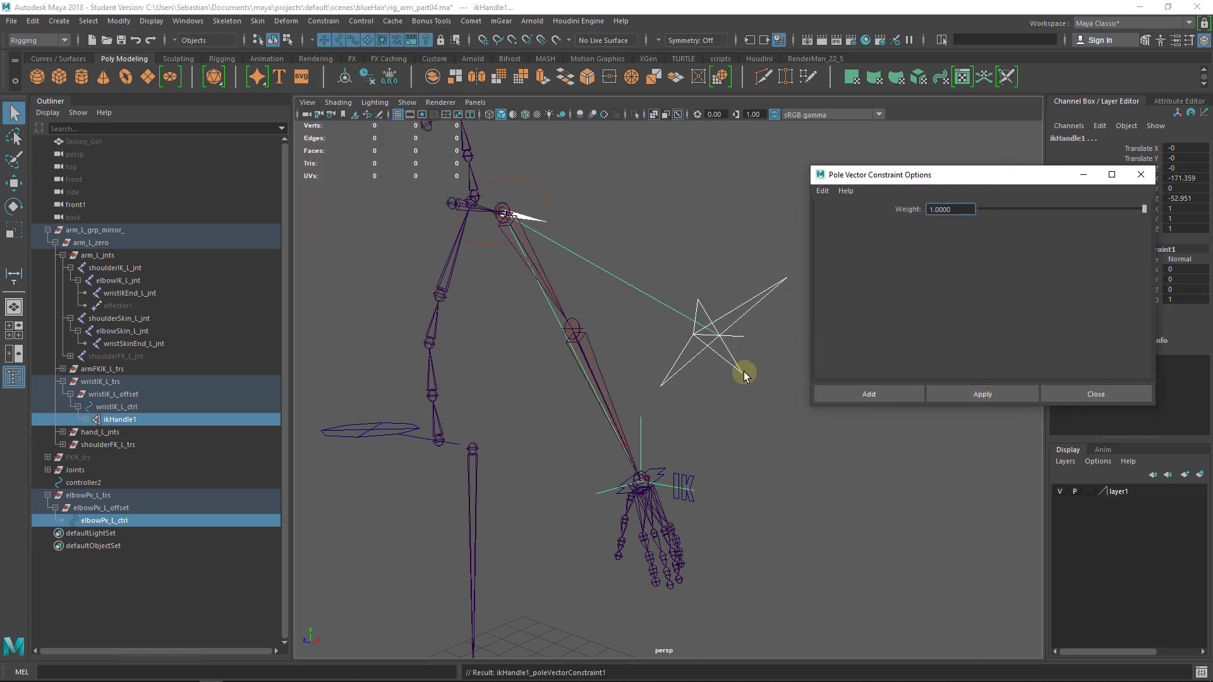
Step: Inspect the elbow joint up close for any shift and undo the pole-vector constraint
alt+drag(638, 303, 581, 319)
scroll(578, 317, up, 8)
alt+drag(422, 255, 467, 313)
key(ctrl+z)
Step: Reselect elbowPv_L_ctrl and then ikHandle1, and reapply the Pole Vector constraint with weight 1.0000 while watching the elbow
click(719, 343)
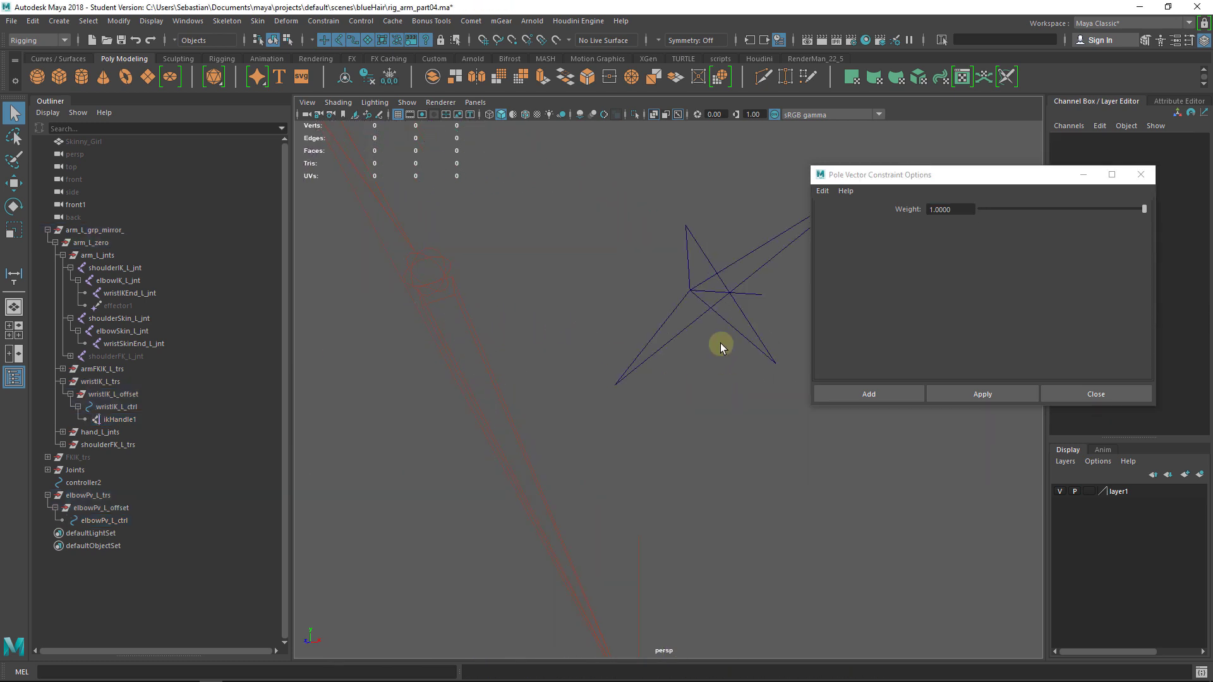
click(733, 327)
shift+drag(680, 556, 602, 571)
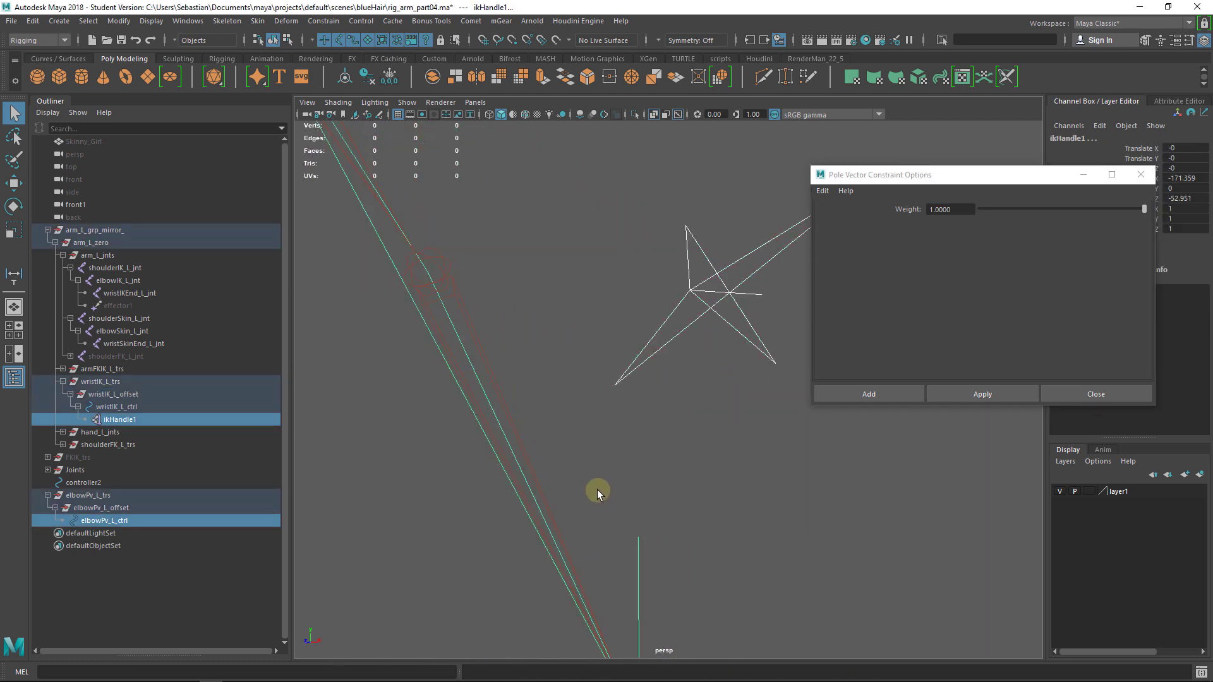
alt+right_drag(597, 490, 664, 419)
click(668, 404)
click(668, 352)
shift+drag(648, 511, 620, 507)
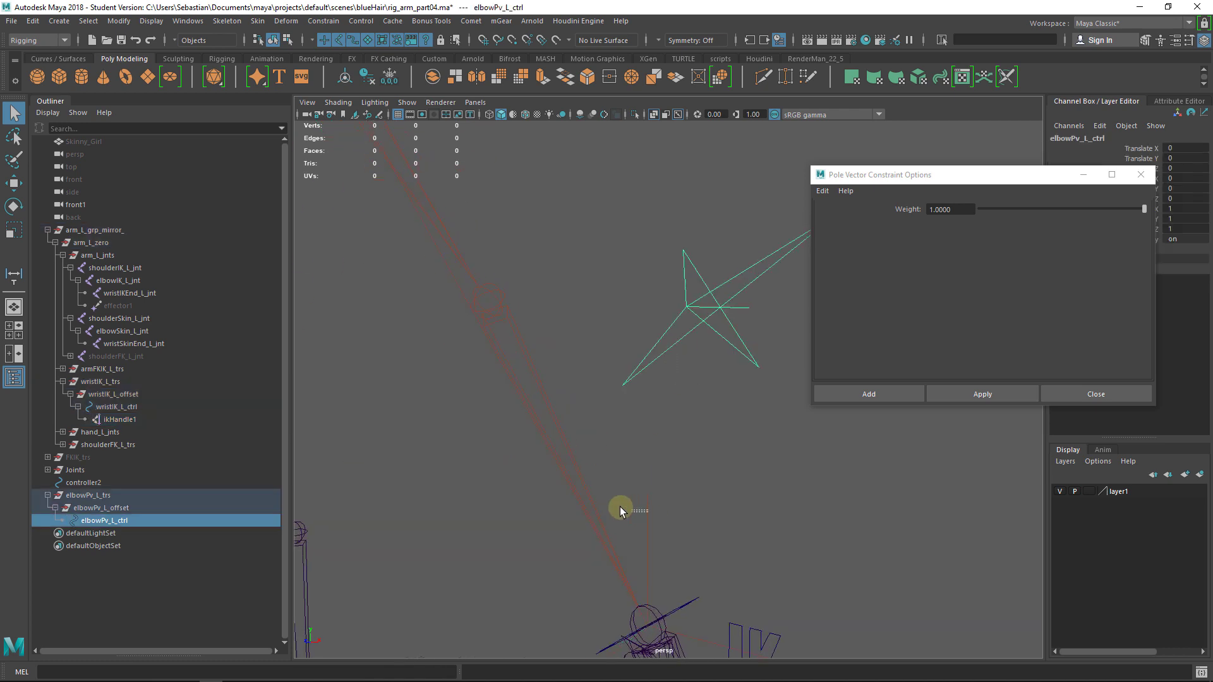
shift+click(621, 512)
click(1013, 395)
click(1013, 395)
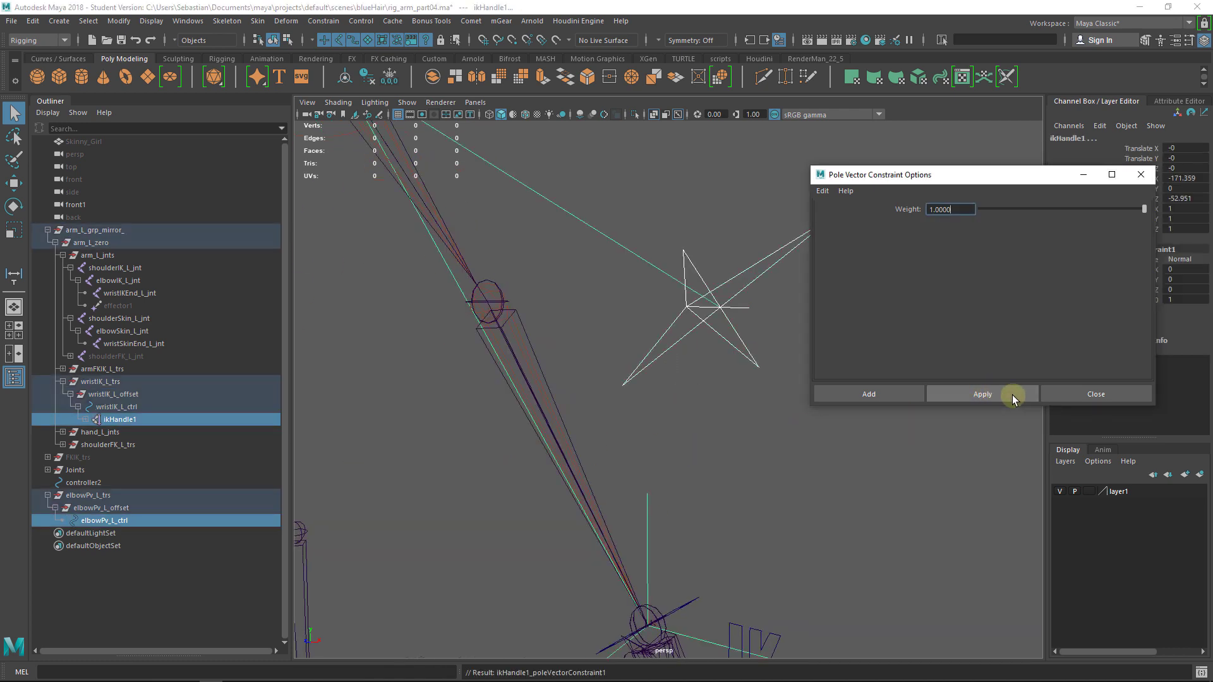
Step: Test the elbow's response by moving elbowPv_L_ctrl, and undo the move
click(695, 328)
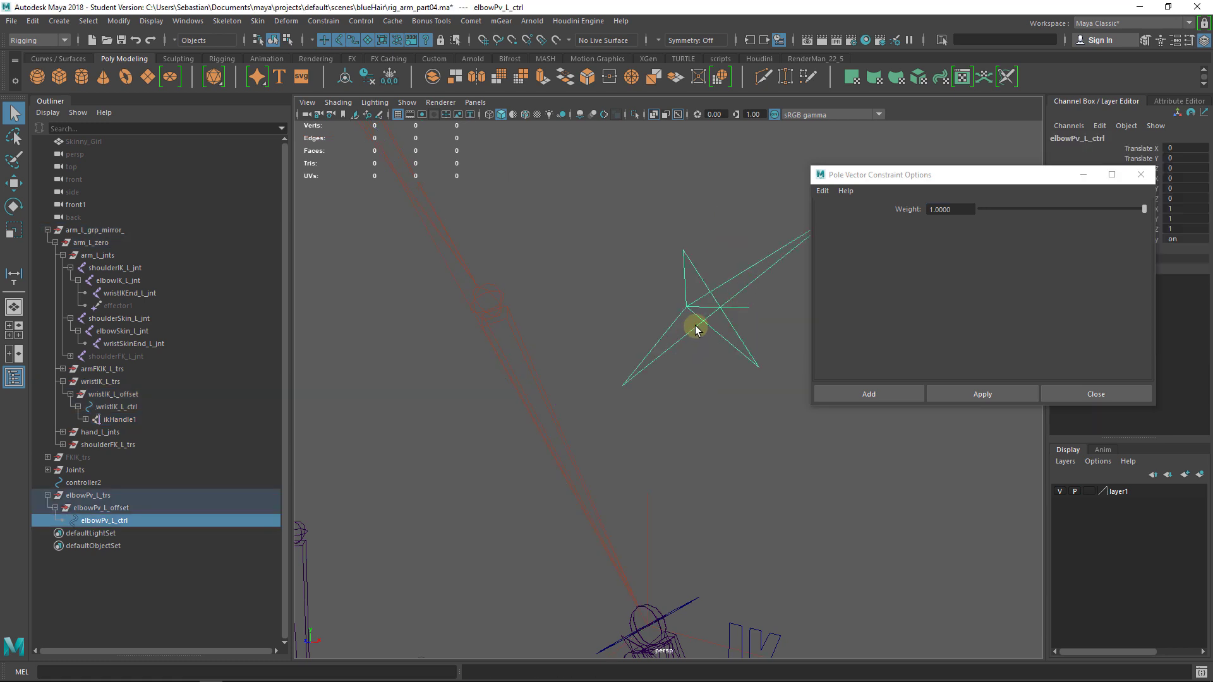
key(w)
alt+drag(696, 331, 645, 386)
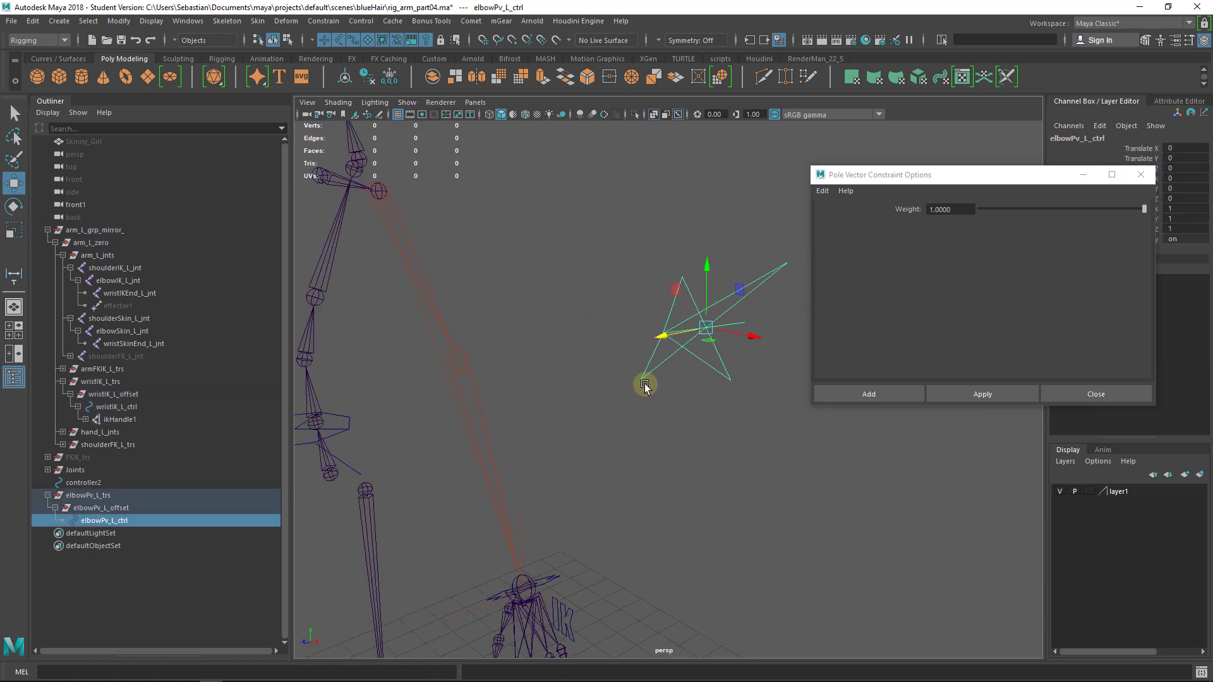
drag(745, 297, 726, 246)
key(ctrl+z)
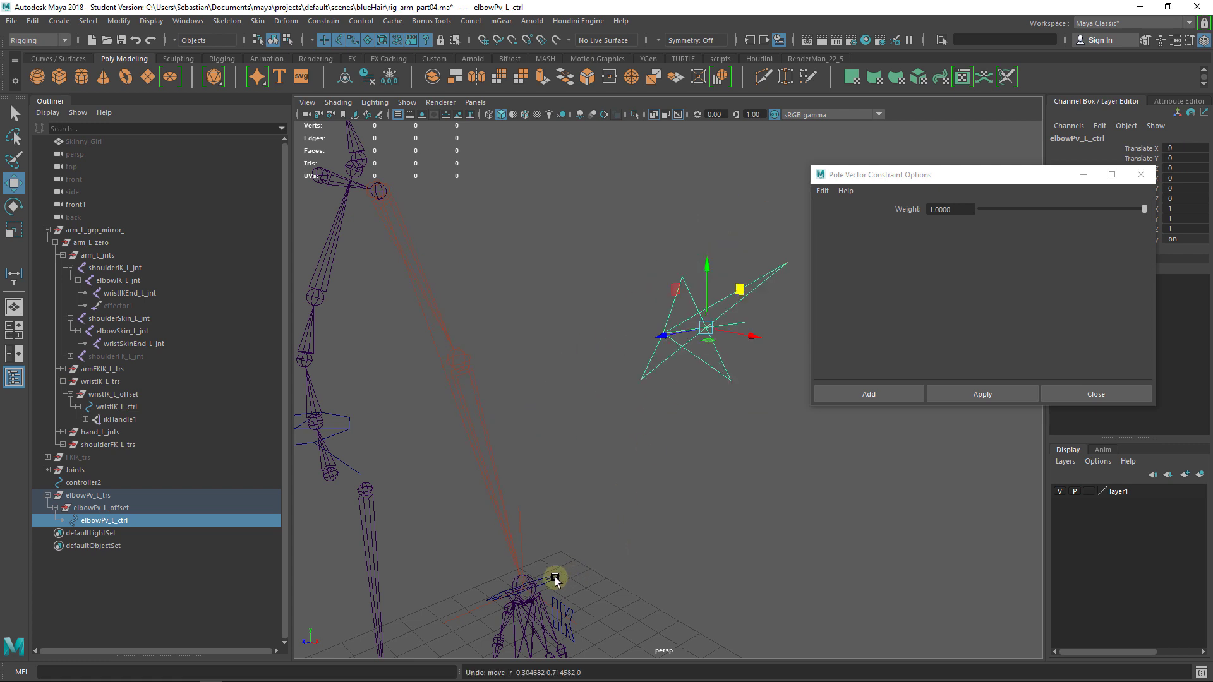
Step: Try rotating wristIK_L_ctrl to test the IK wrist, and undo the rotation
click(553, 578)
key(e)
drag(512, 648, 499, 401)
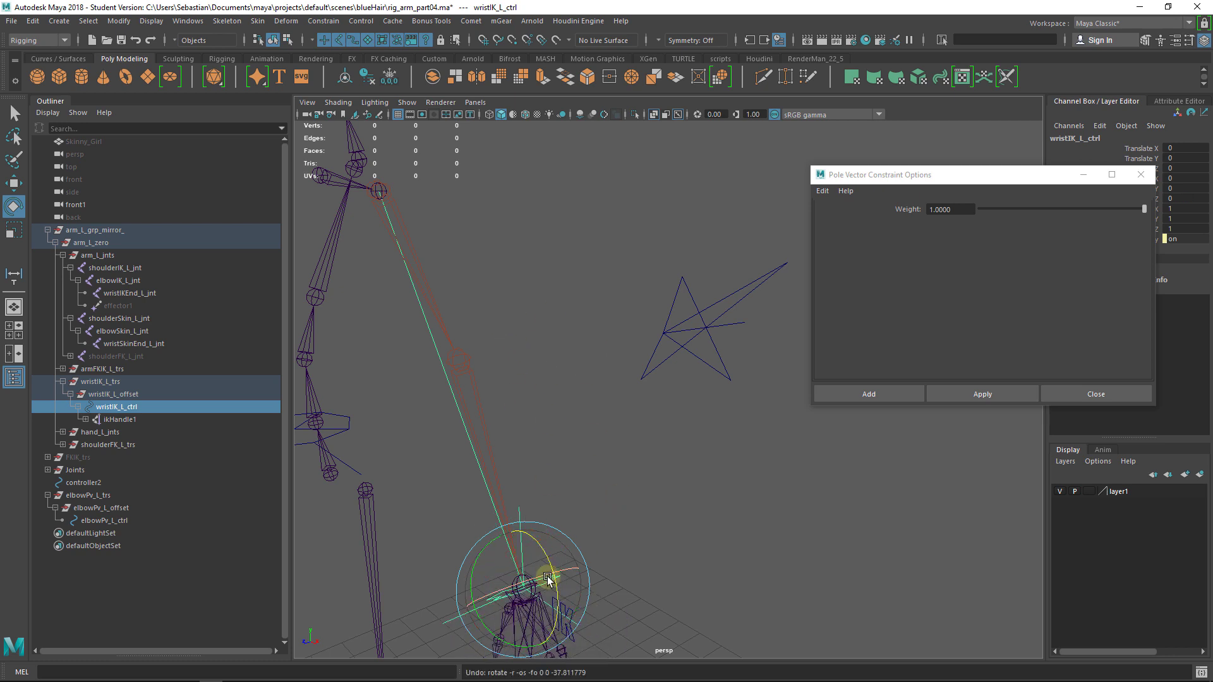
drag(525, 622, 596, 506)
Step: Move elbowPv_L_ctrl around freely to check that the elbow follows it, and undo back to its zeroed position
click(700, 312)
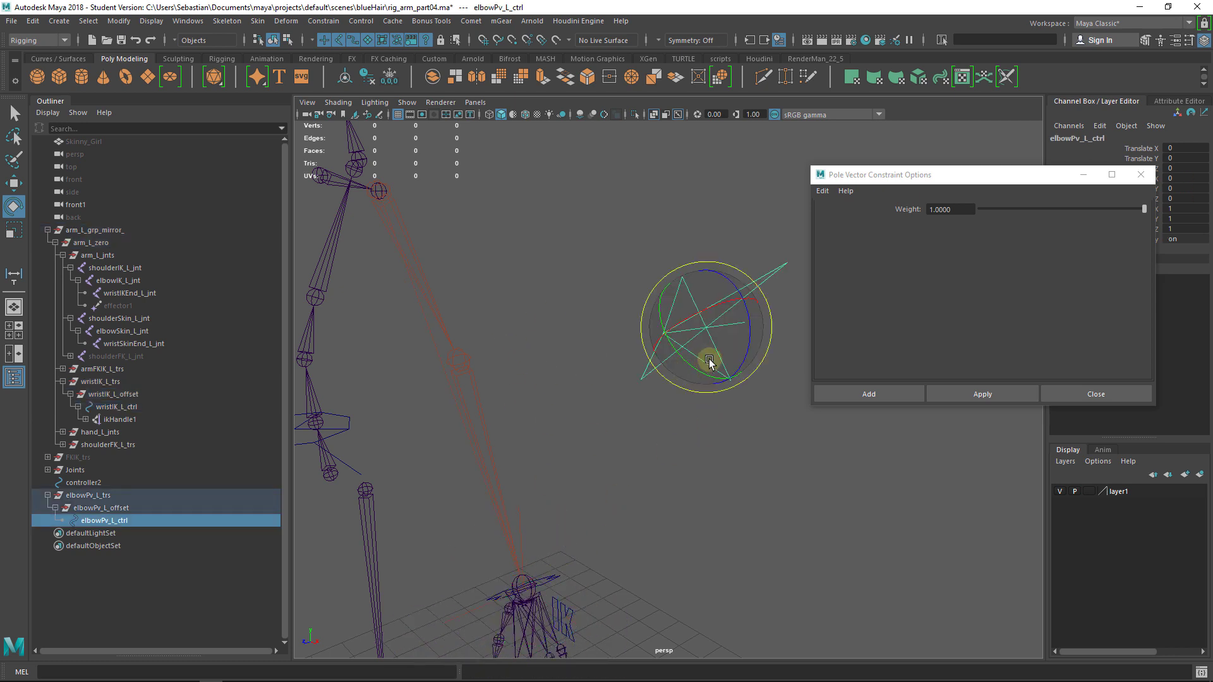
key(w)
middle_drag(732, 290, 616, 377)
drag(617, 378, 750, 212)
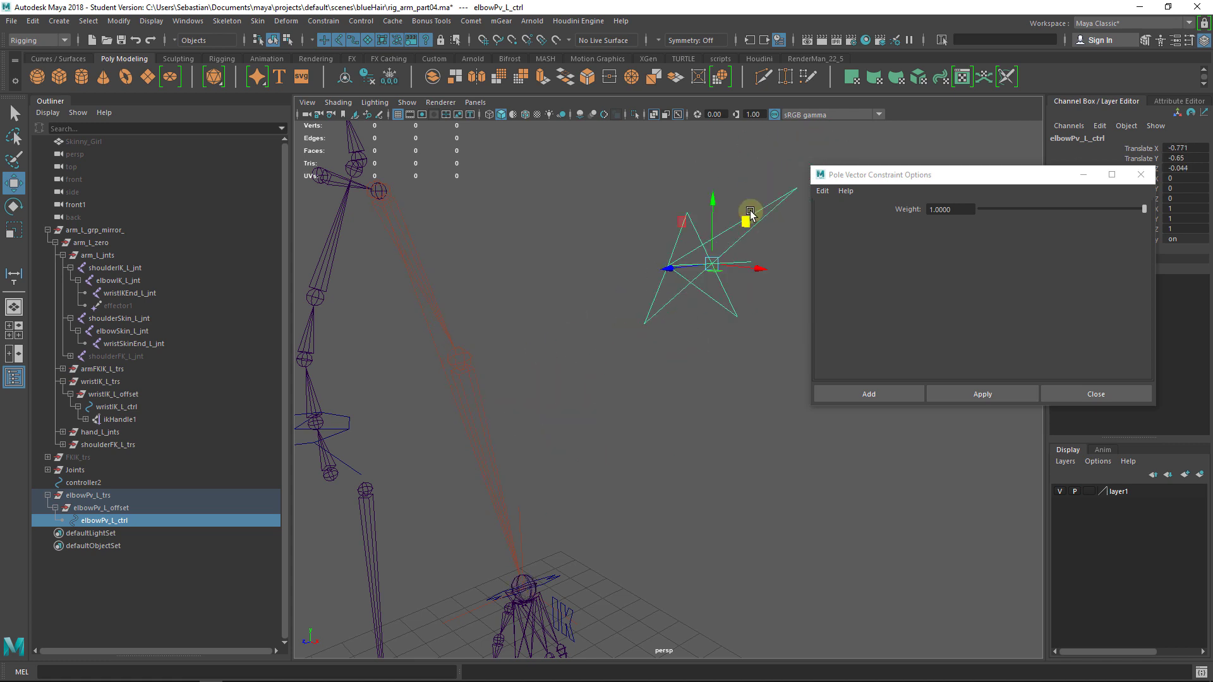
key(ctrl+z)
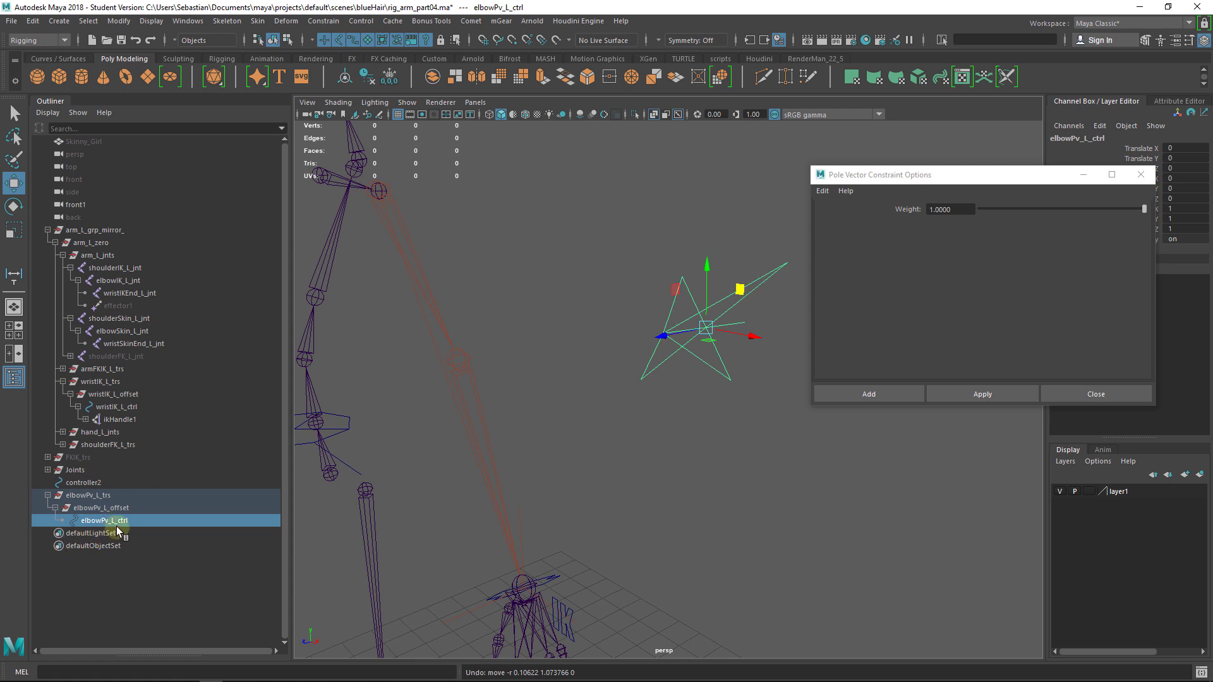
Step: Parent elbowPv_L_trs under arm_L_zero, collapsing the other arm groups in the hierarchy to keep it readable
alt+right_drag(720, 412, 594, 407)
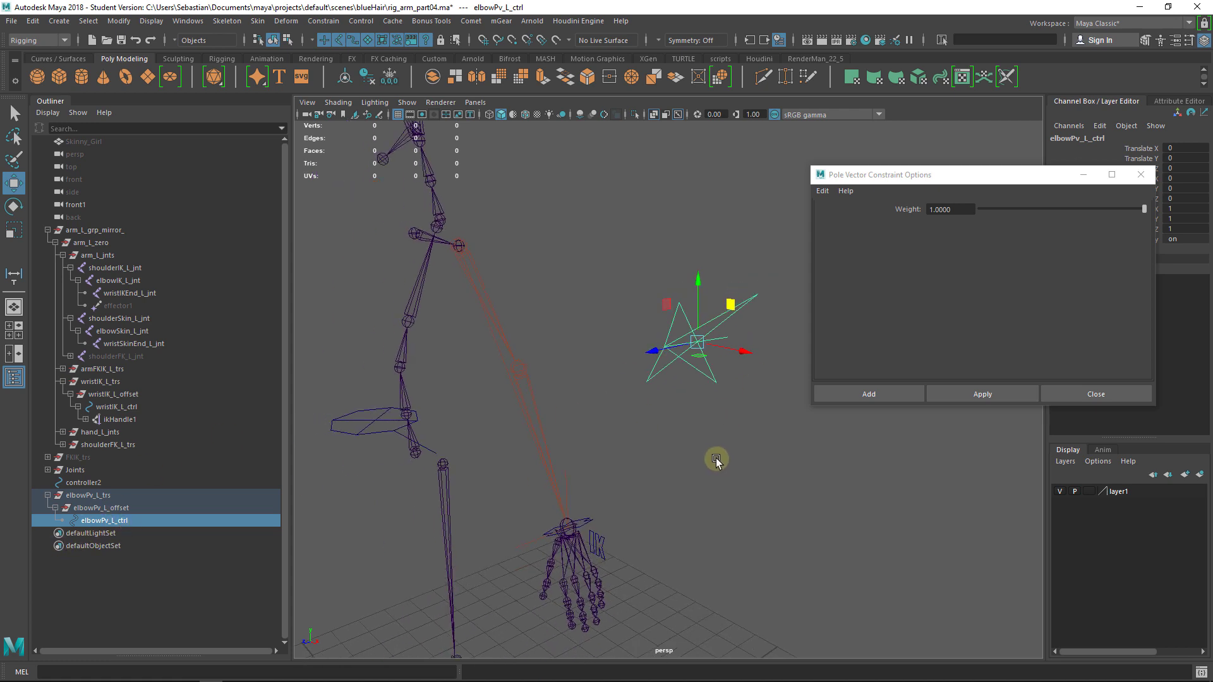
click(719, 461)
click(87, 496)
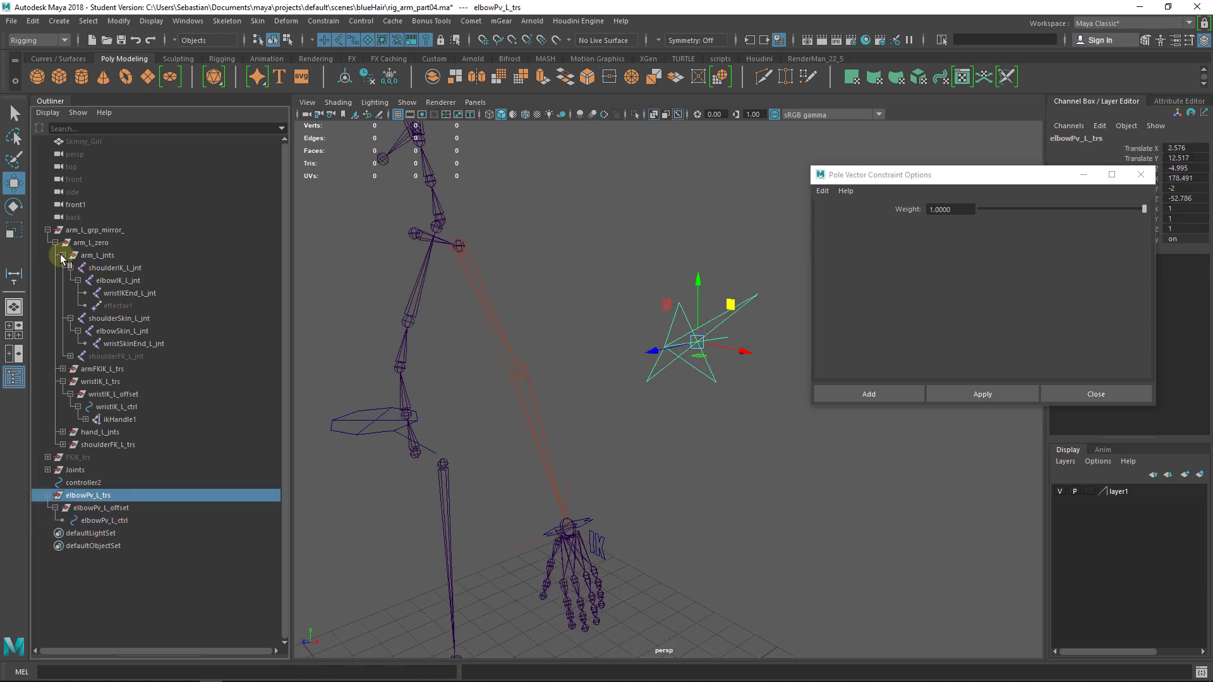
click(63, 255)
click(63, 280)
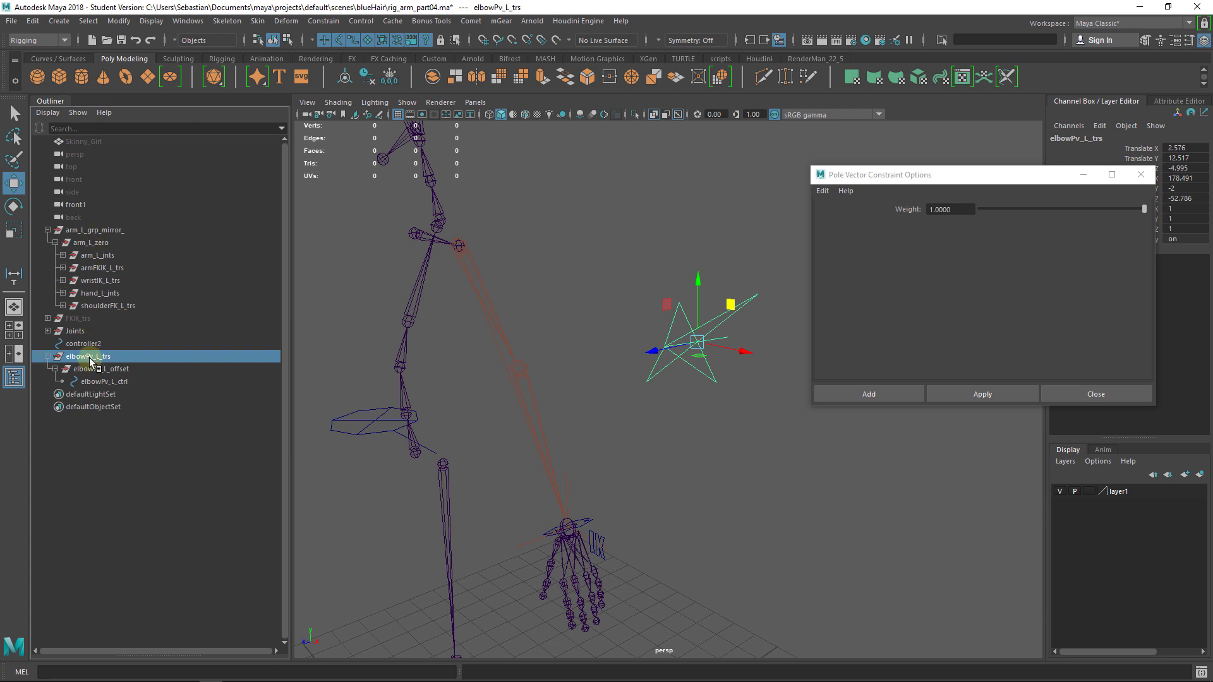
ctrl+click(103, 245)
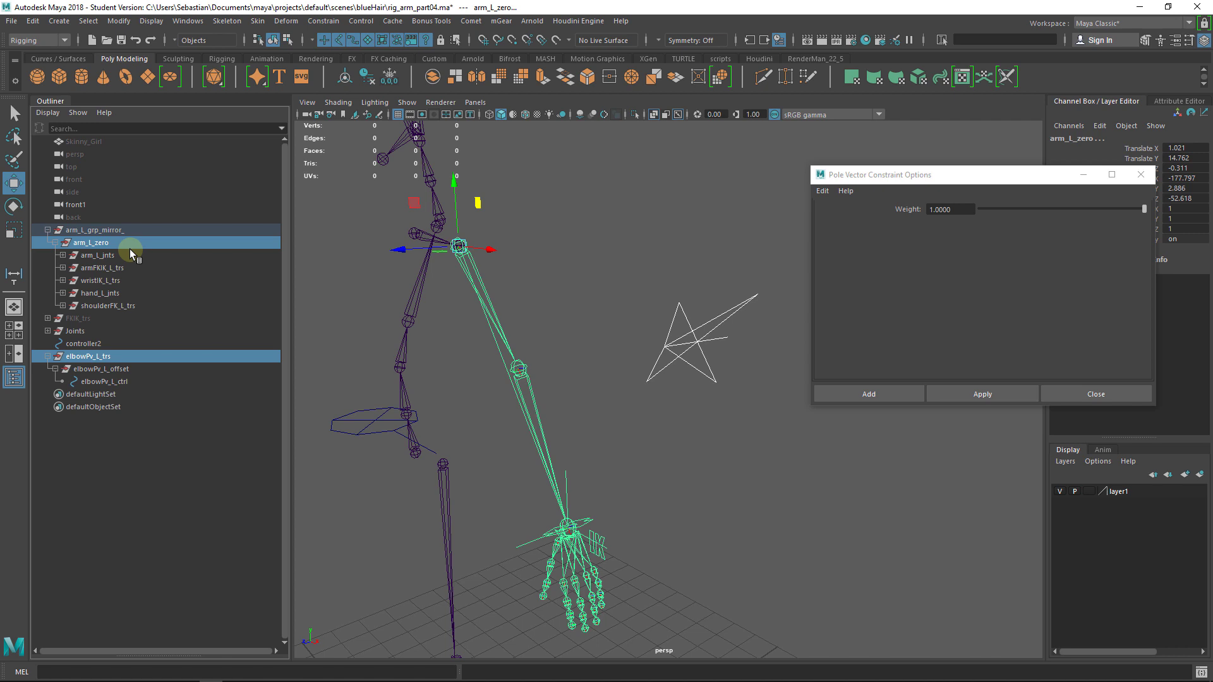
key(p)
click(62, 319)
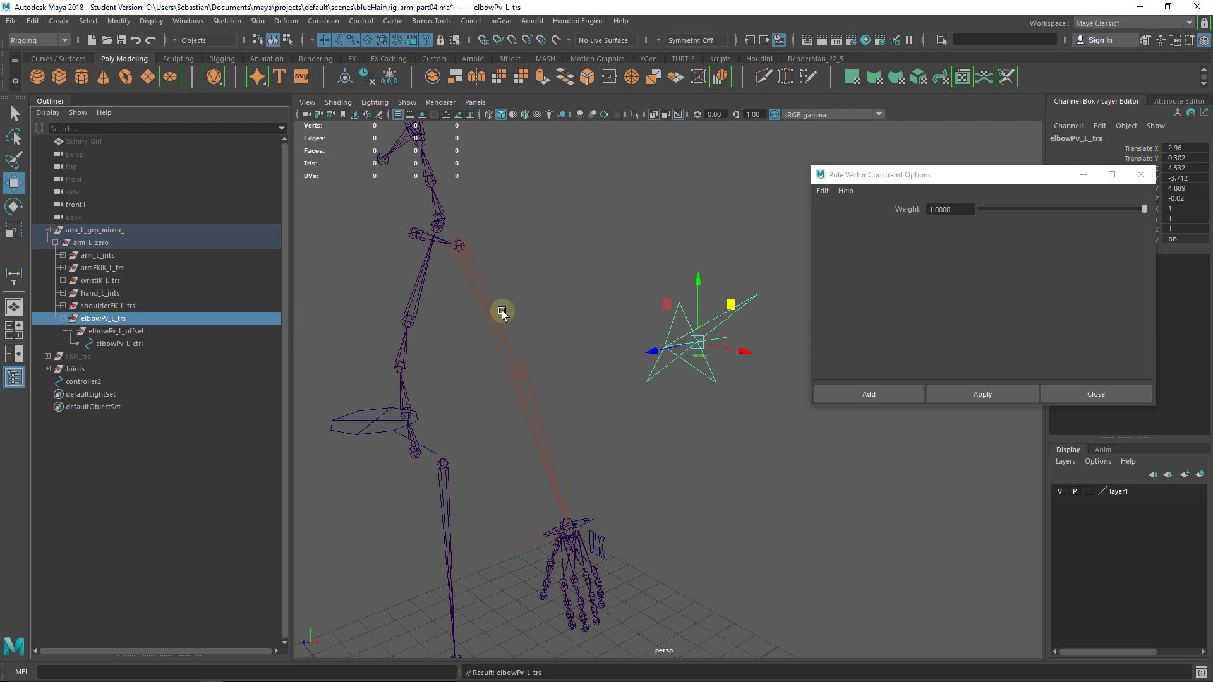
key(q)
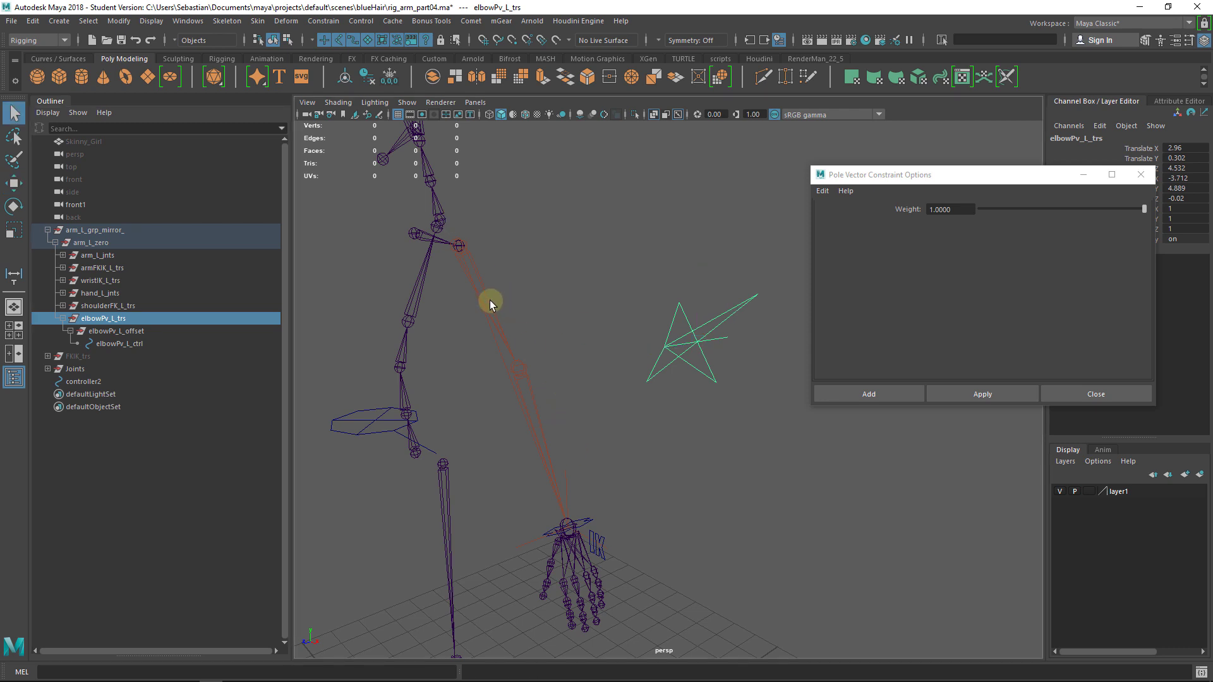
click(469, 261)
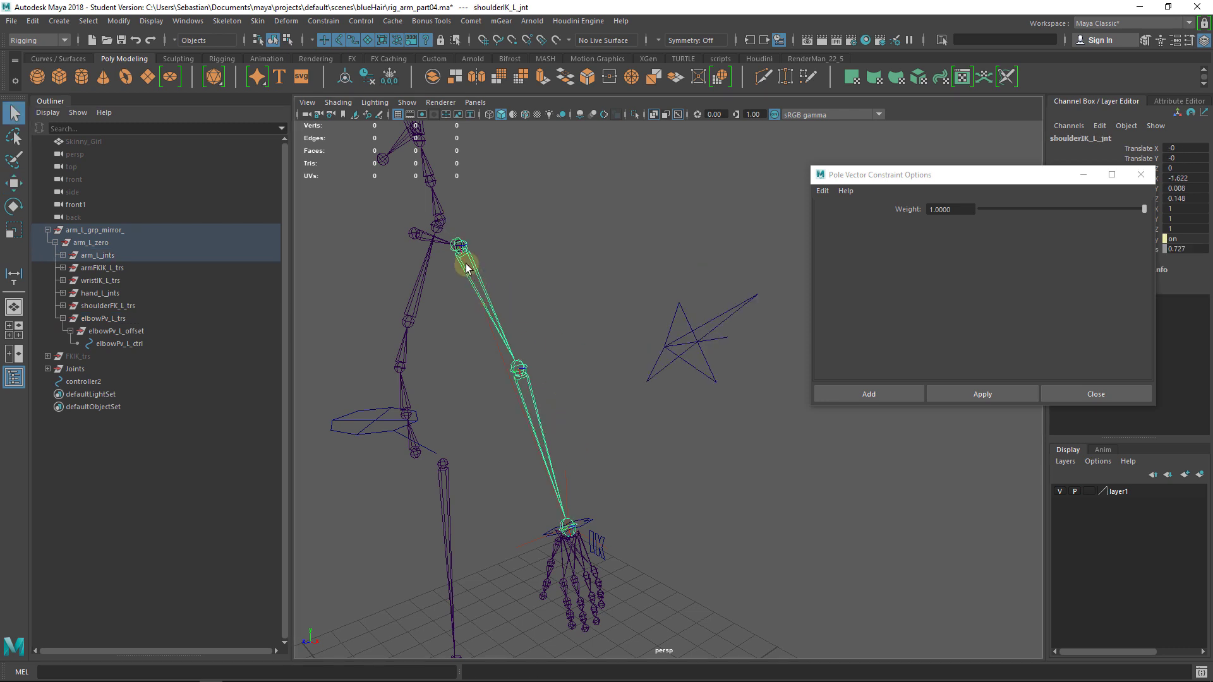
click(530, 391)
click(699, 343)
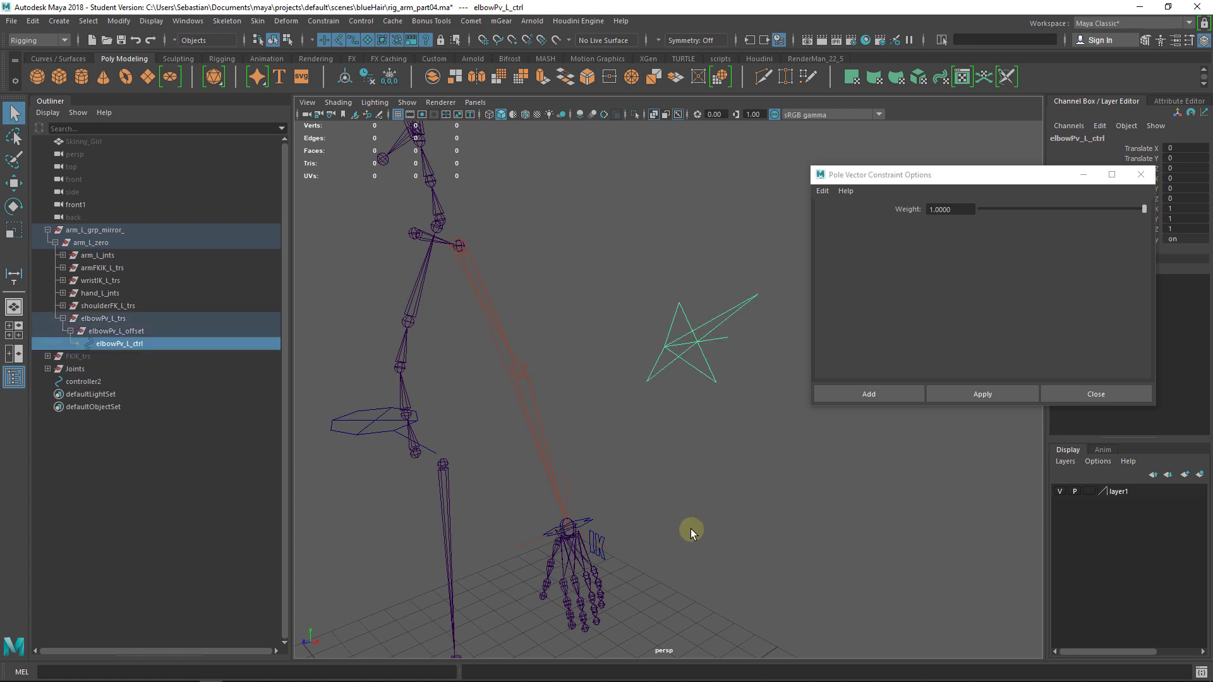
click(102, 318)
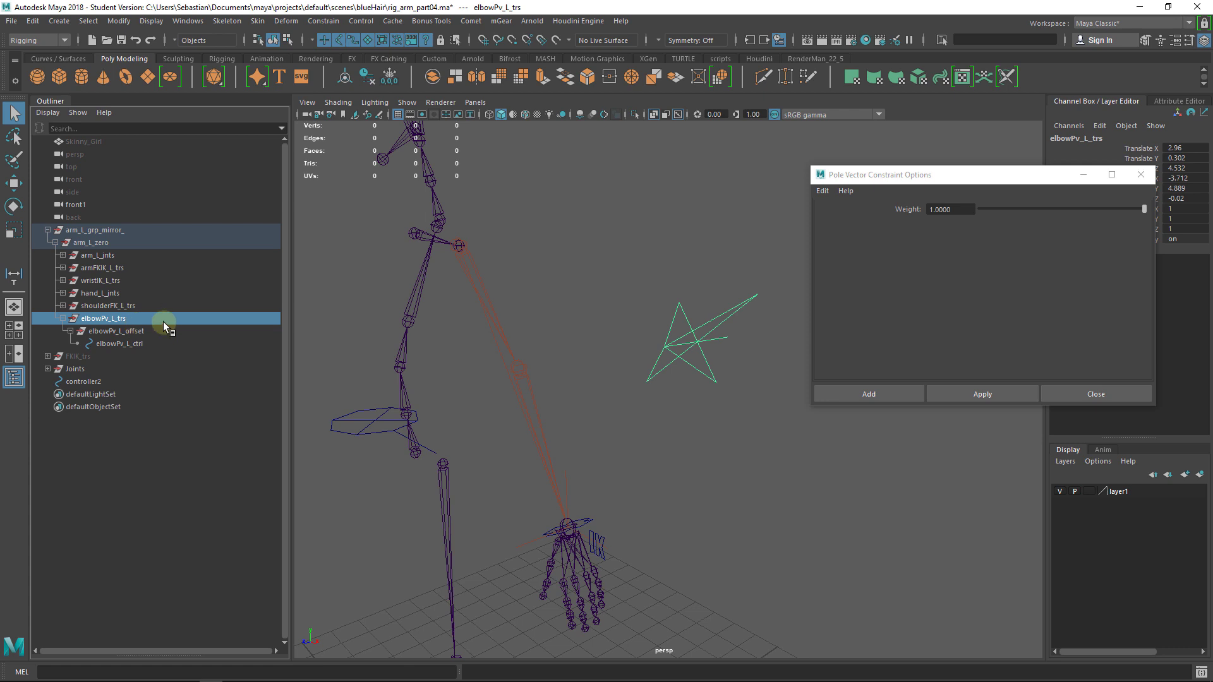
Step: Edit the control vertices of elbowPv_L_ctrl, scaling the star's selected points to reshape it into a narrow arrow
click(693, 354)
alt+drag(693, 354, 598, 363)
key(w)
right_drag(598, 361, 535, 355)
drag(701, 269, 487, 463)
key(e)
mouse_move(647, 367)
alt+mouse_down()
mouse_move(631, 408)
mouse_move(639, 396)
mouse_move(568, 369)
mouse_move(707, 354)
mouse_move(802, 374)
mouse_move(747, 364)
alt+mouse_up()
mouse_move(712, 406)
alt+mouse_down()
mouse_move(652, 341)
mouse_move(639, 367)
mouse_move(571, 335)
mouse_move(628, 331)
mouse_move(672, 347)
mouse_move(637, 347)
mouse_move(626, 331)
mouse_move(747, 360)
mouse_move(701, 346)
mouse_move(652, 387)
alt+mouse_up()
key(r)
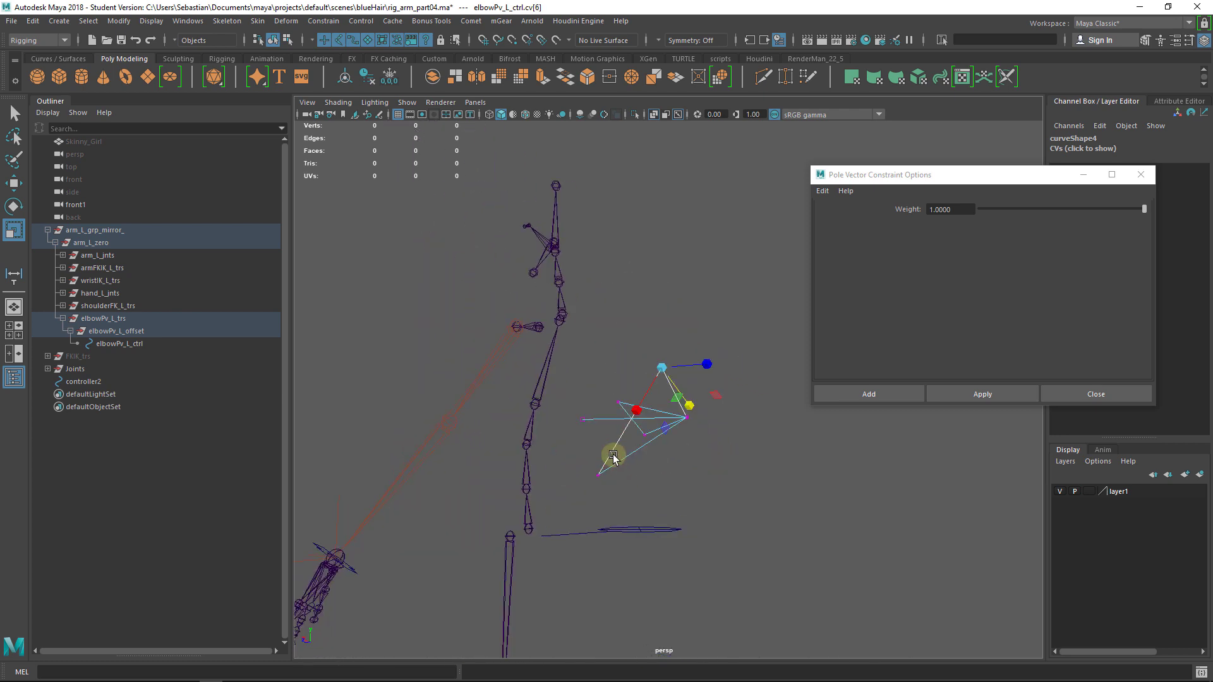
shift+drag(614, 456, 714, 496)
drag(607, 356, 572, 408)
Step: Select all control vertices of elbowPv_L_ctrl, scale them down to a small arrow, and return to object selection
key(w)
drag(701, 359, 548, 425)
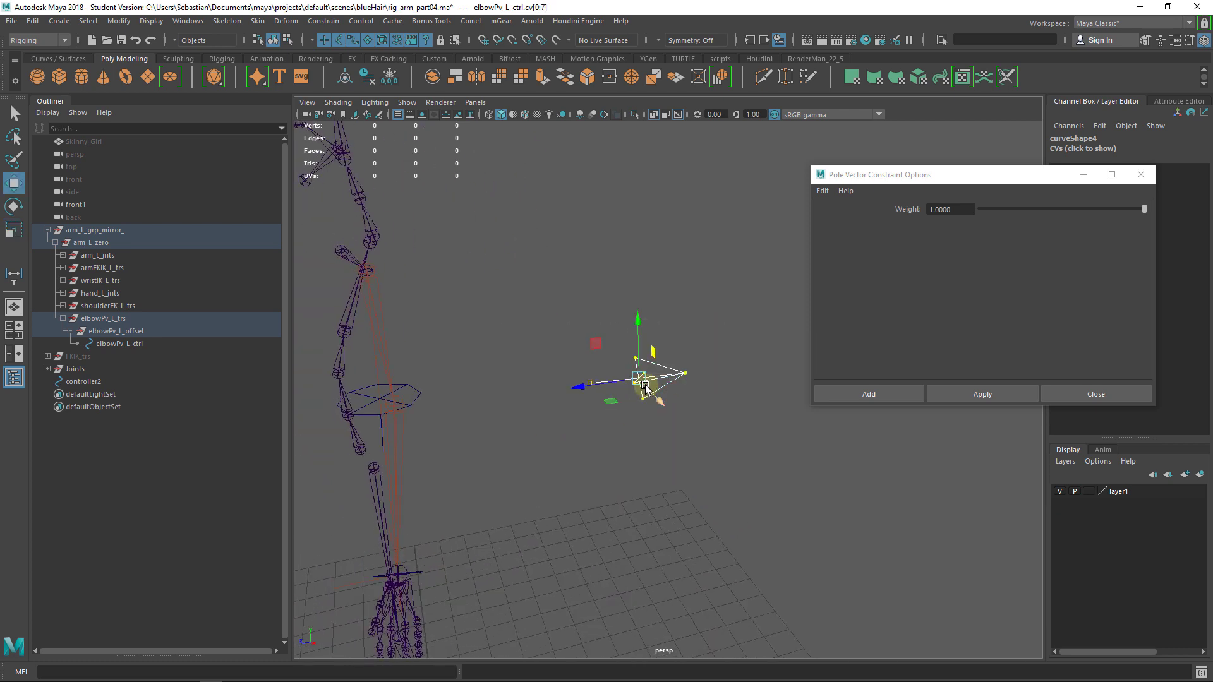
key(r)
drag(640, 377, 614, 379)
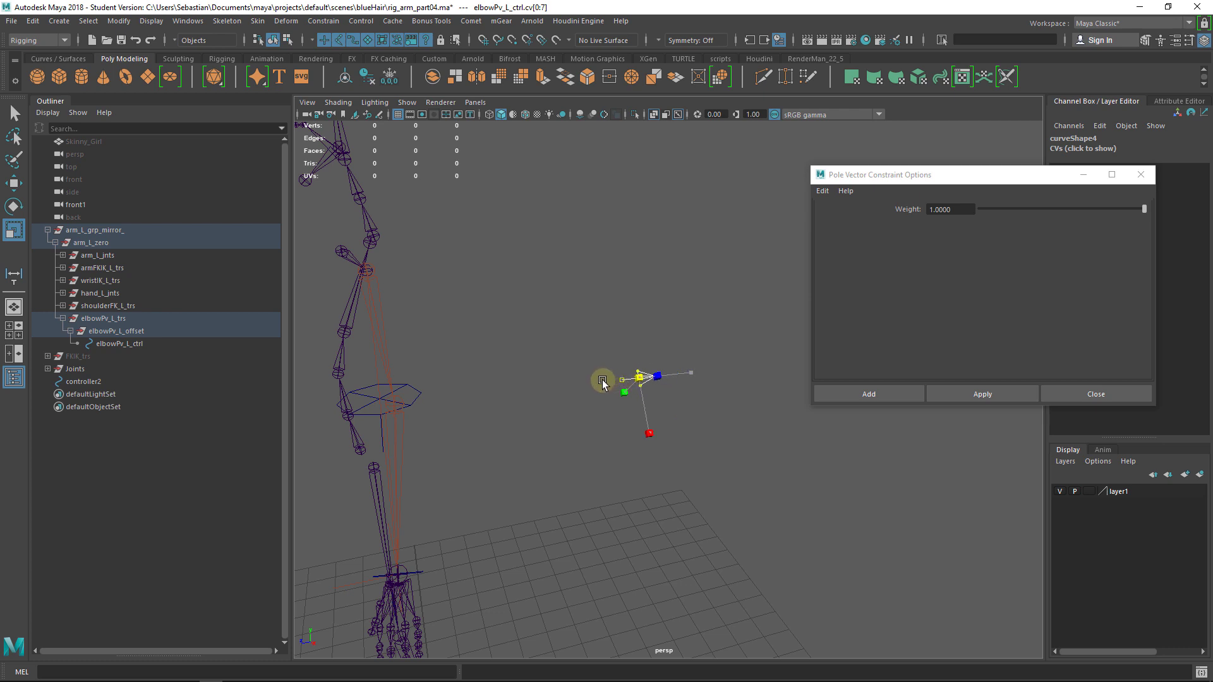
key(q)
right_drag(649, 377, 725, 344)
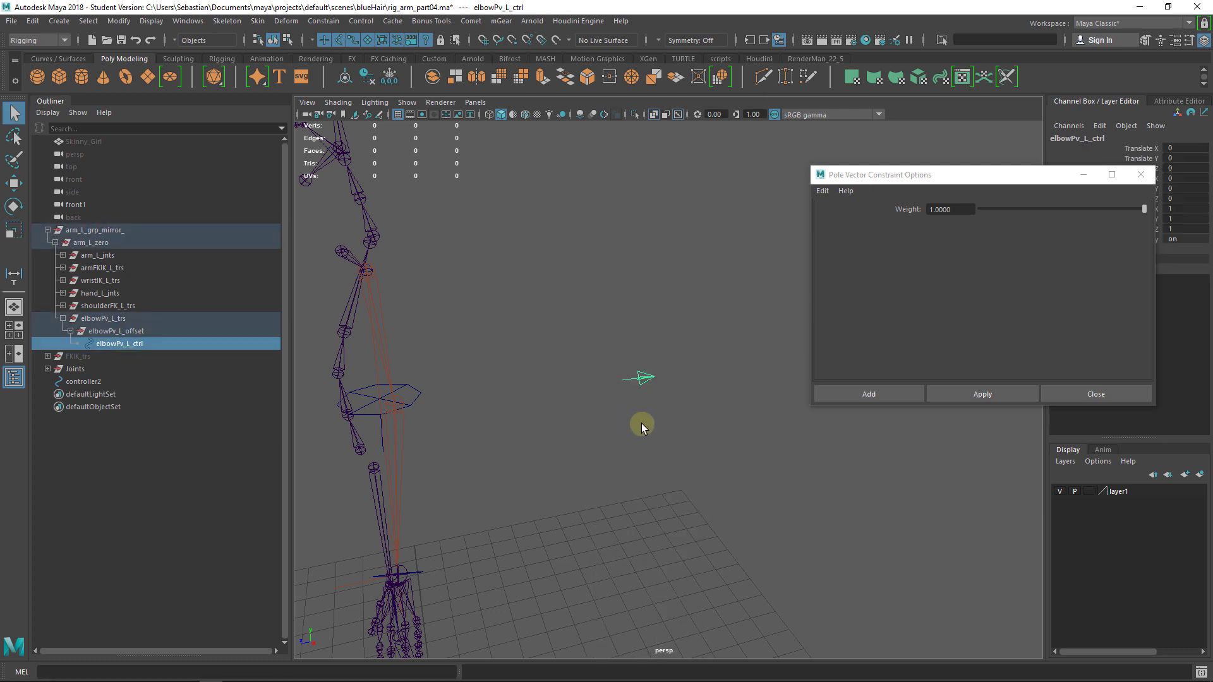
Step: Move elbowPv_L_trs closer to the arm, to about X 2.868, Y 0.232, Z 2.697, and deselect it
key(w)
click(152, 318)
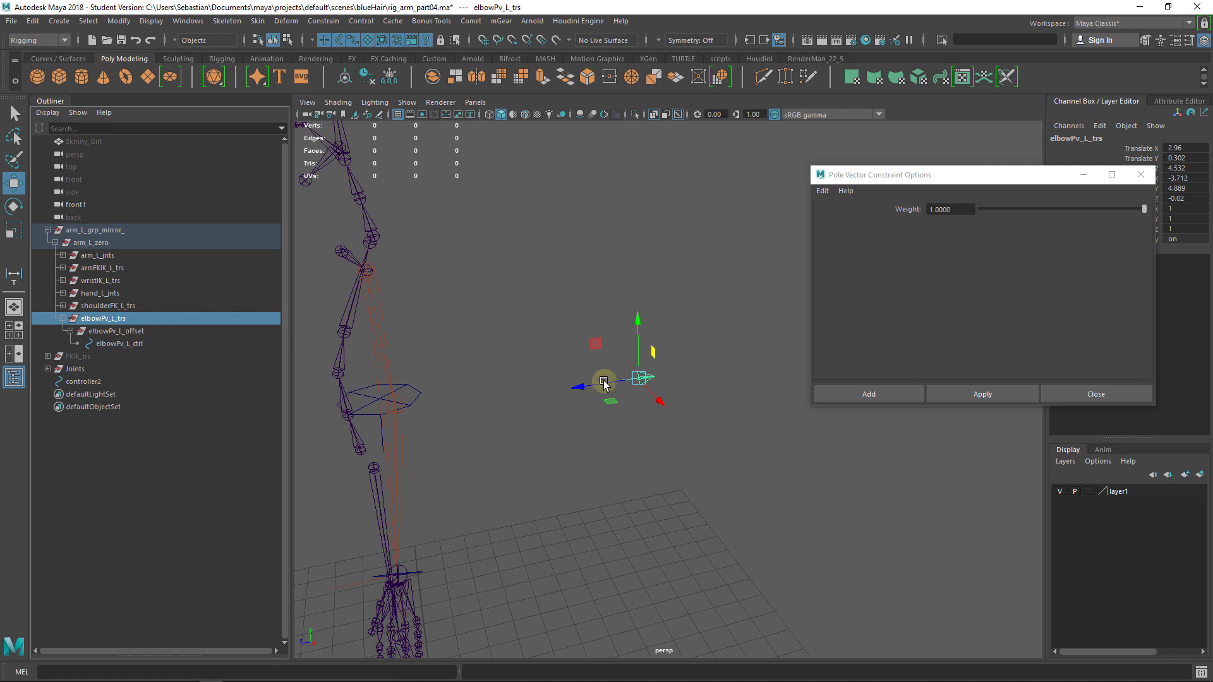
drag(564, 386, 499, 428)
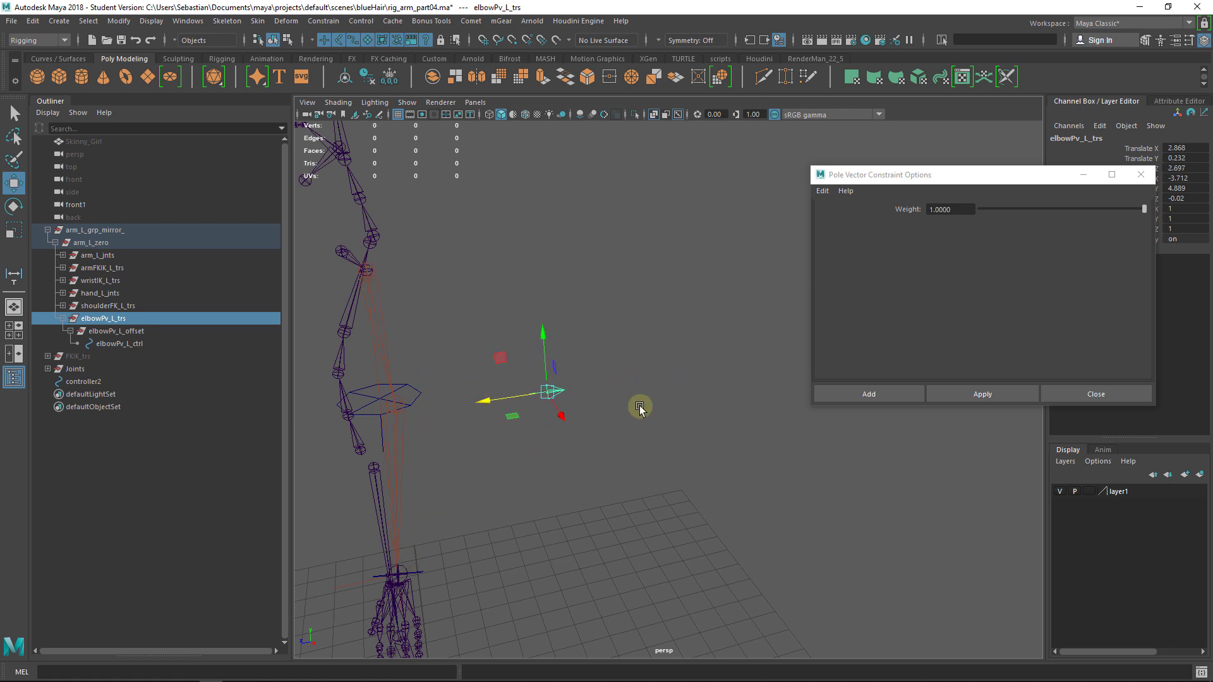
alt+drag(640, 407, 621, 343)
key(ctrl+z)
click(621, 343)
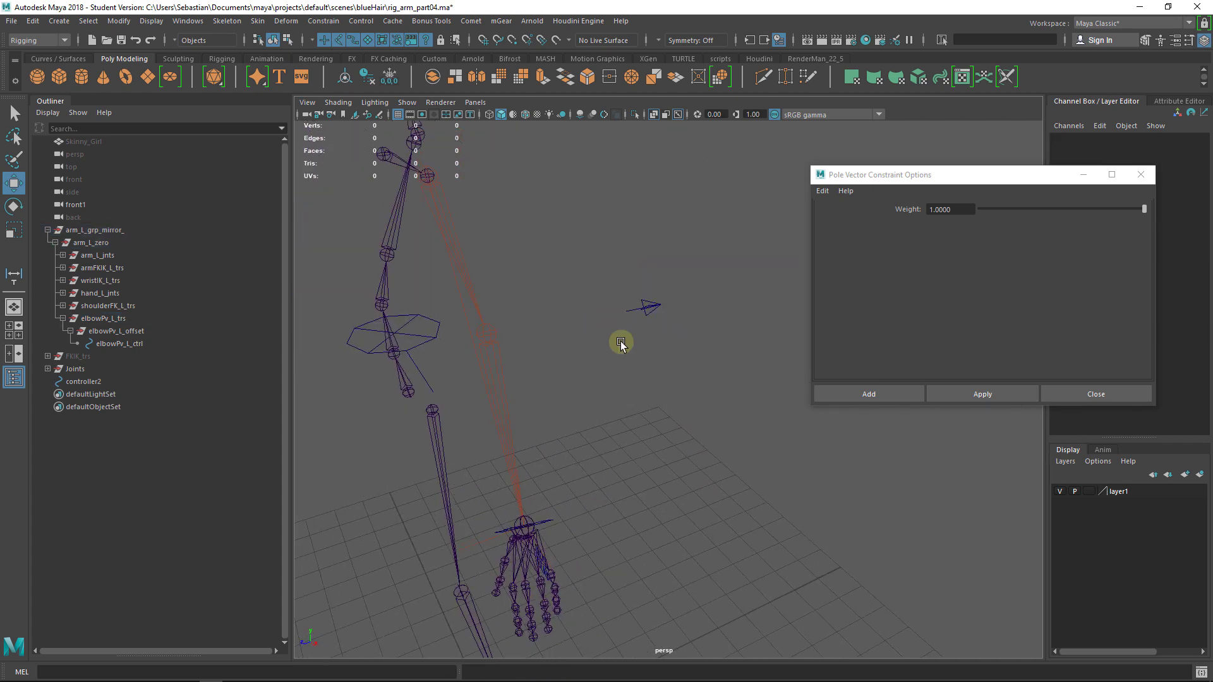
Step: Select elbowPv_L_trs and examine the pole-vector controller's placement behind the elbow from several angles
alt+drag(728, 311, 729, 354)
click(711, 344)
click(111, 320)
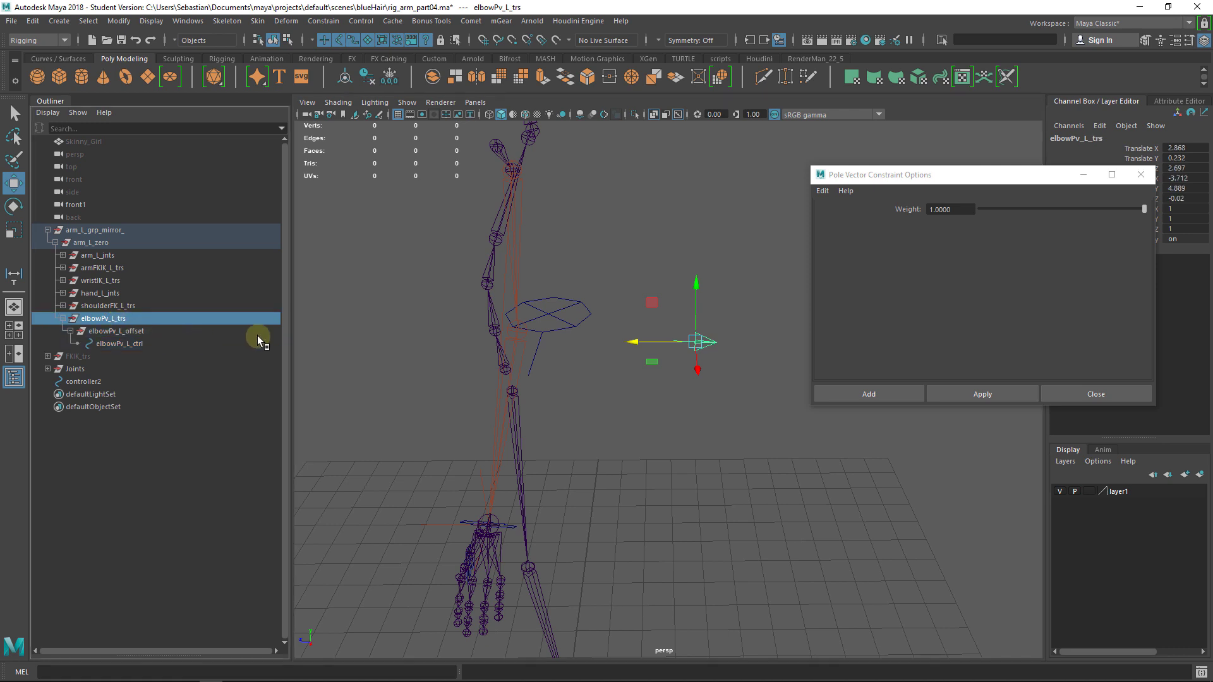
alt+drag(613, 382, 695, 450)
key(w)
drag(580, 386, 534, 367)
alt+drag(619, 383, 655, 373)
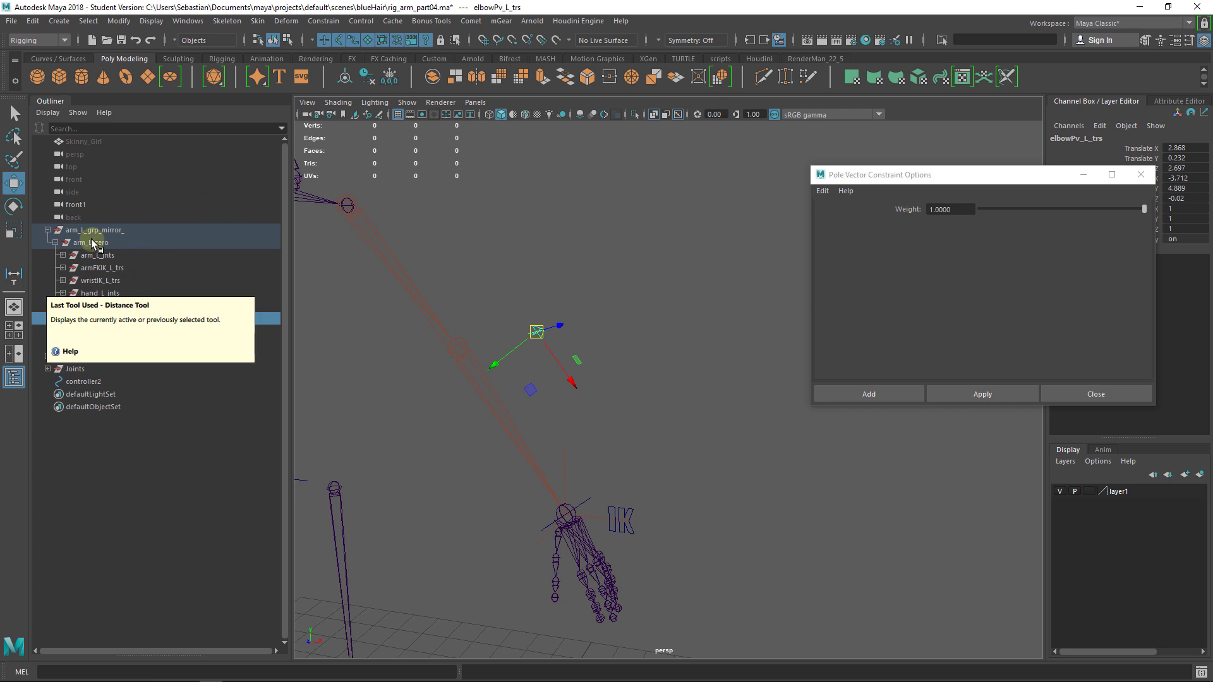
click(622, 297)
Step: Collapse elbowPv_L_trs and examine the groups under arm_L_zero and the IK text control at the hand
click(62, 318)
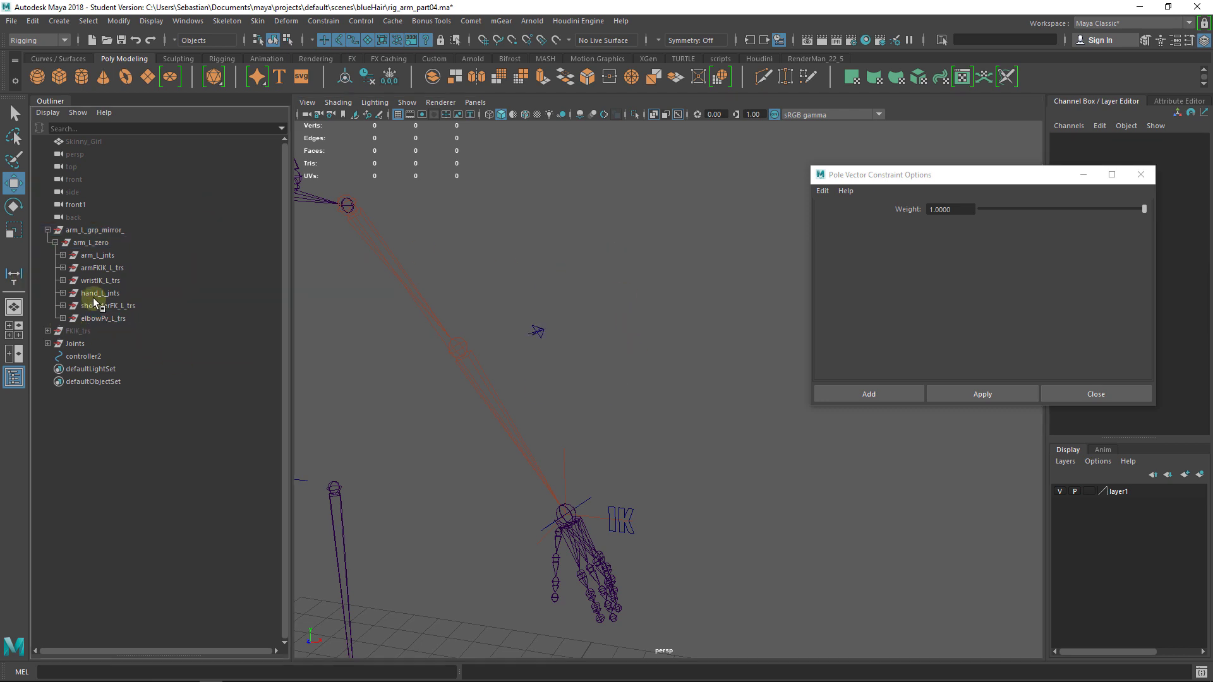
click(101, 293)
click(122, 281)
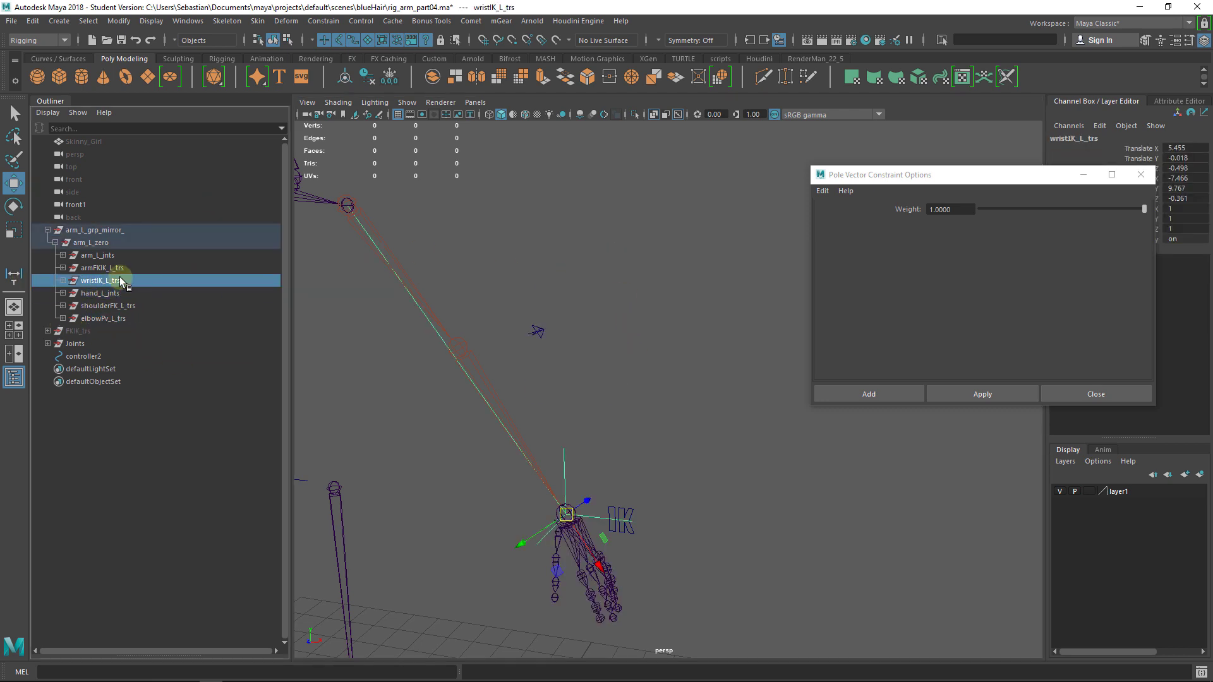
click(118, 270)
click(119, 293)
click(118, 282)
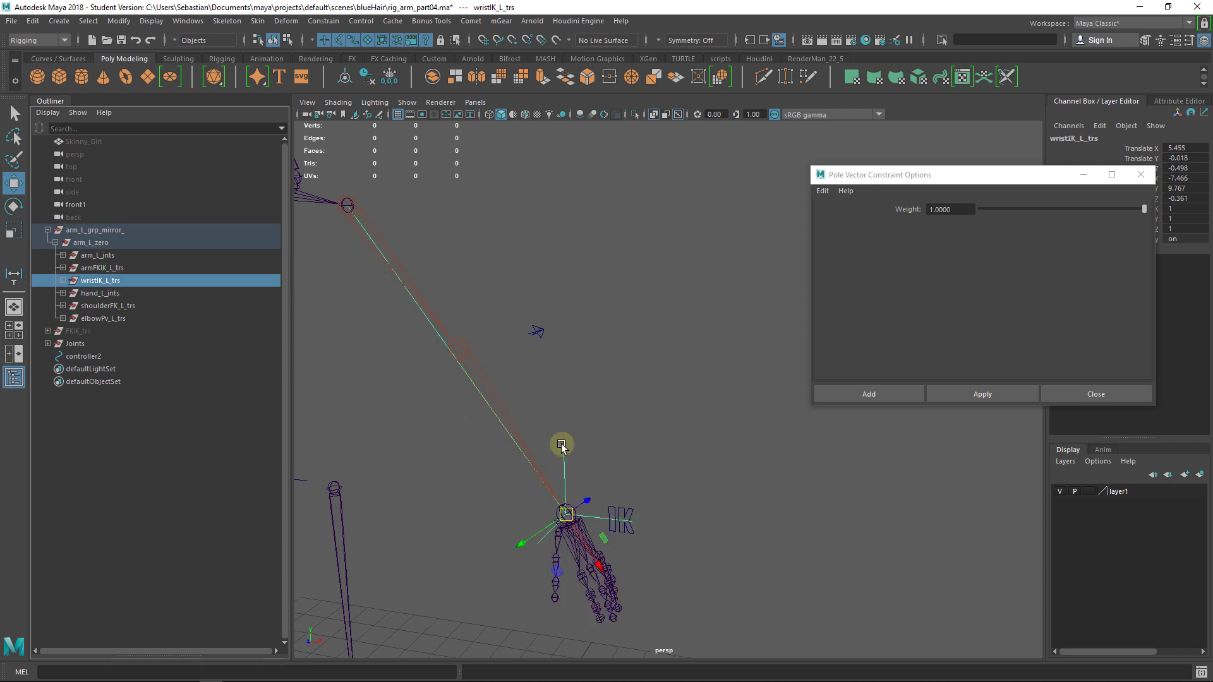
alt+middle_drag(602, 506, 632, 419)
alt+drag(632, 420, 680, 419)
key(q)
click(636, 442)
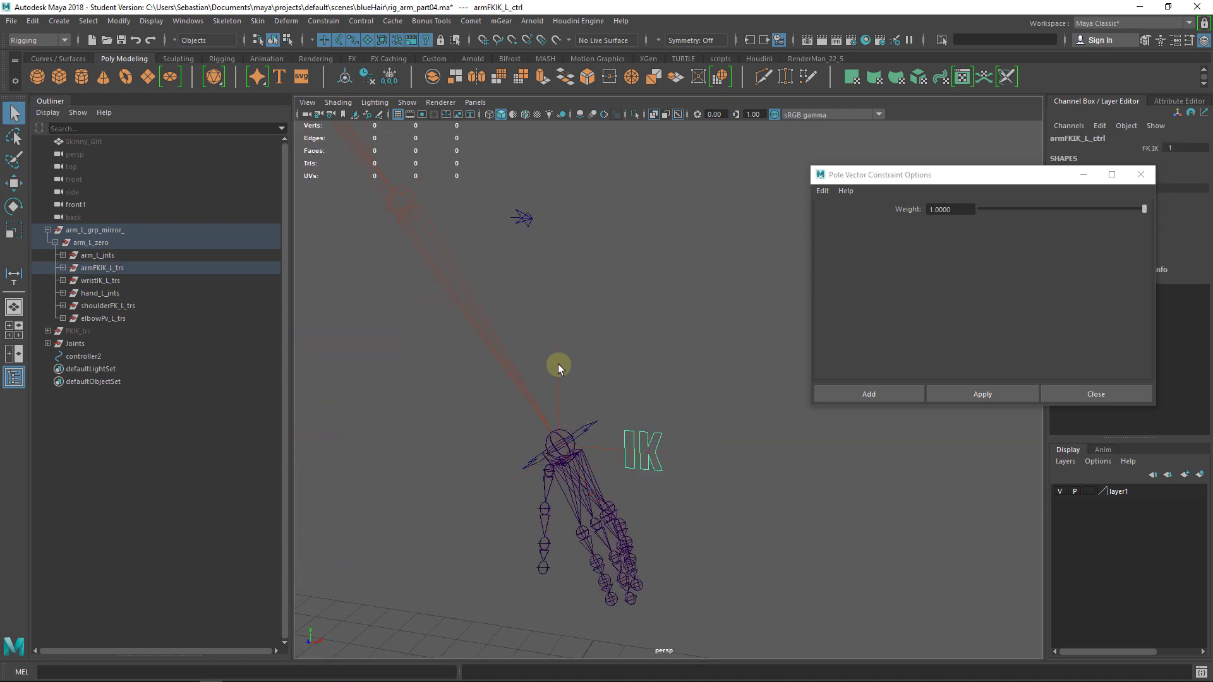
Step: Expand wristIK_L_trs down to ikHandle1 and examine how the handle and its pole vector constraint sit under wristIK_L_ctrl
click(559, 365)
click(63, 280)
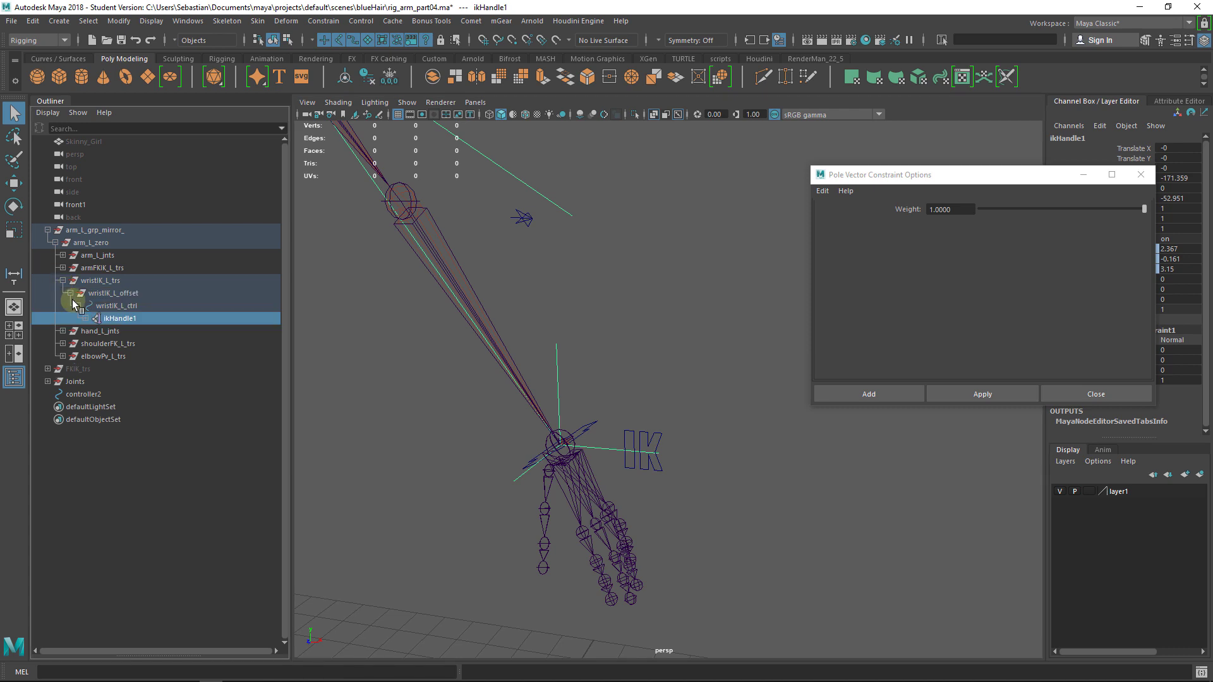
click(86, 318)
click(144, 321)
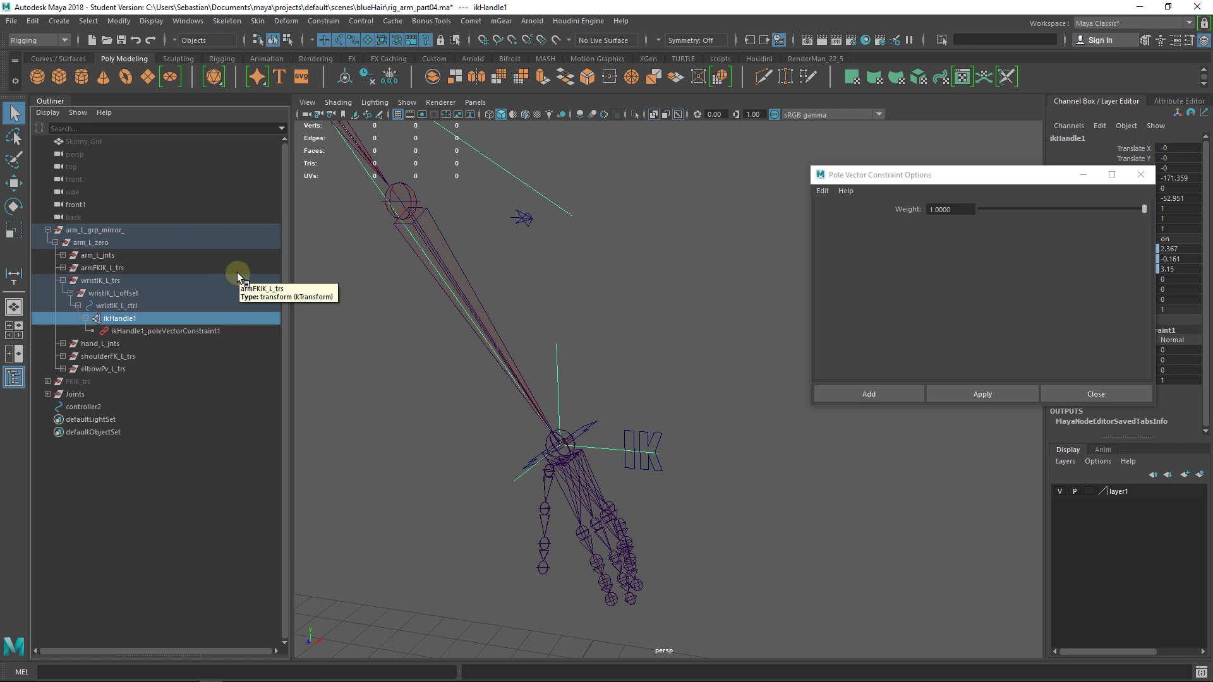
click(143, 308)
click(145, 318)
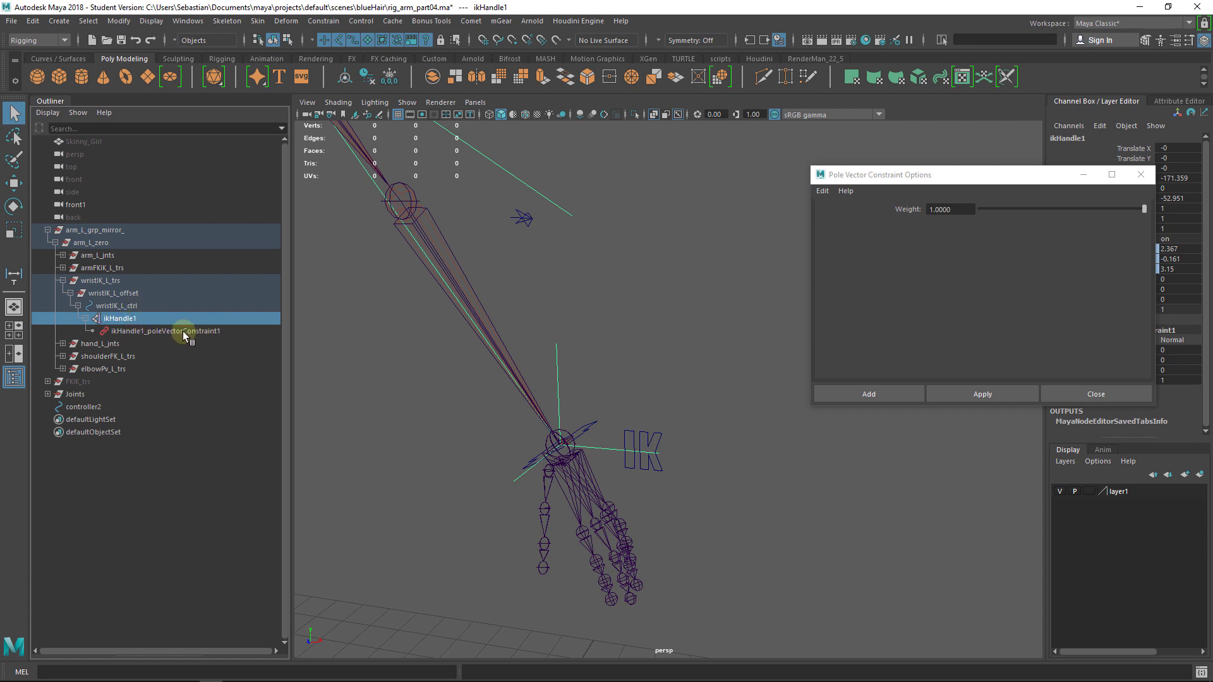
drag(120, 283, 143, 305)
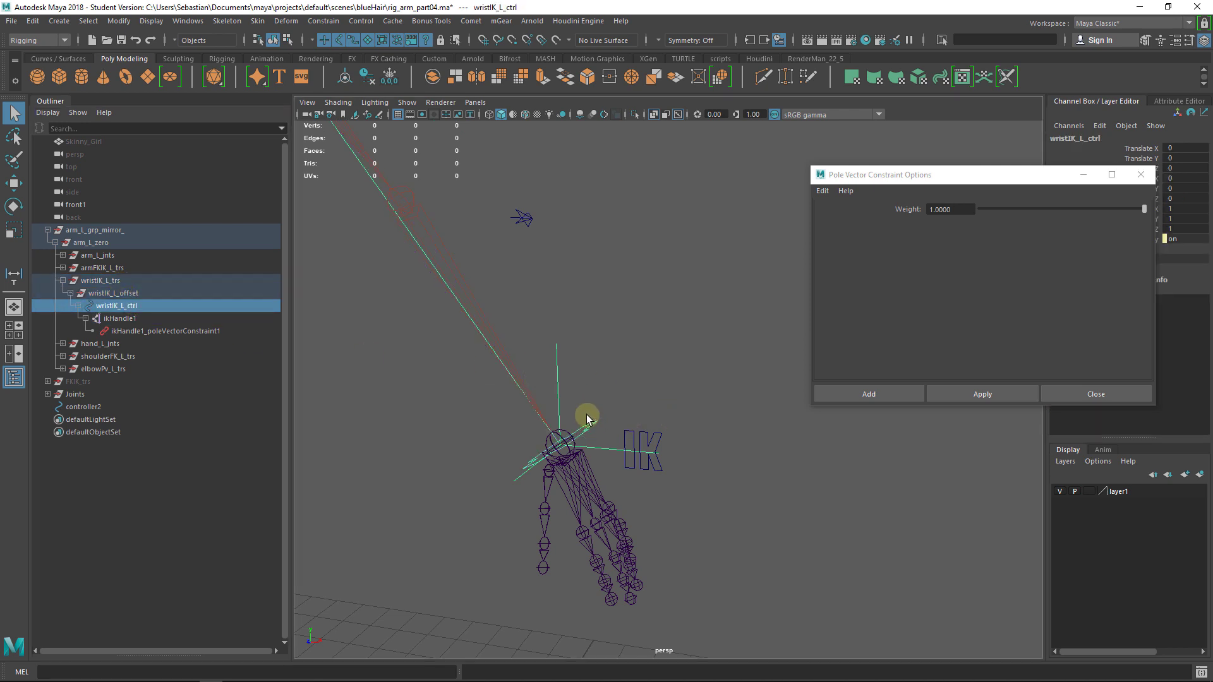
Step: Unparent ikHandle1 from wristIK_L_ctrl and parent it directly under arm_L_zero
click(126, 321)
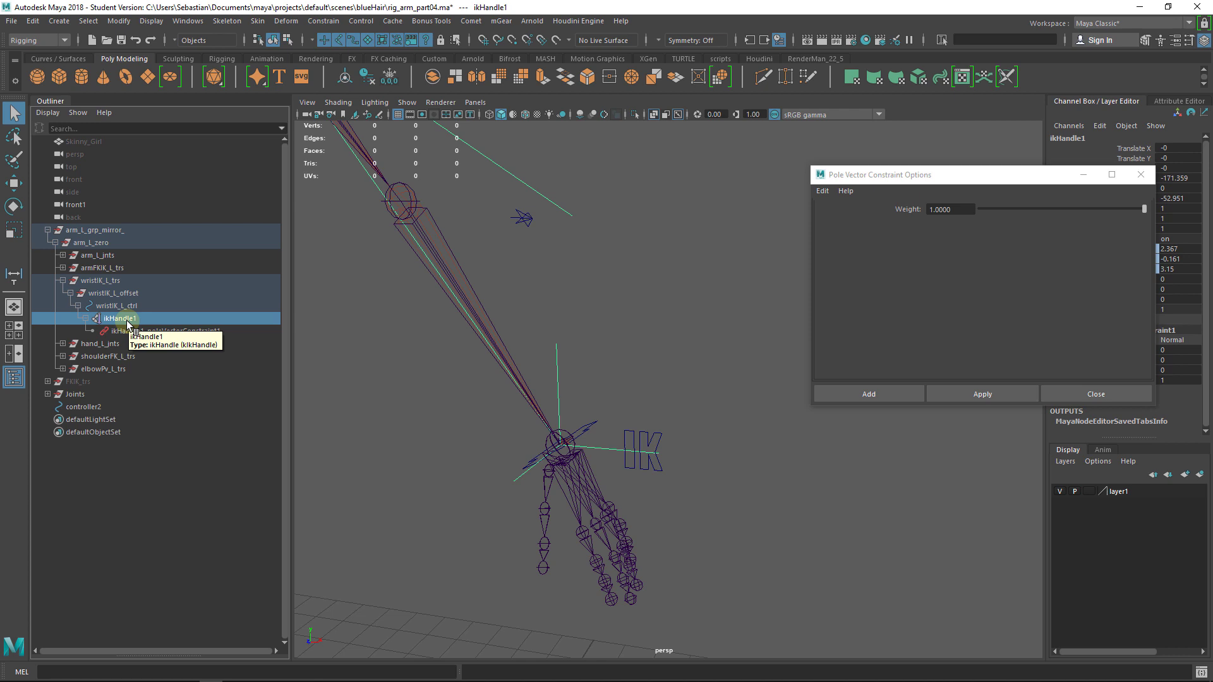
key(shift+p)
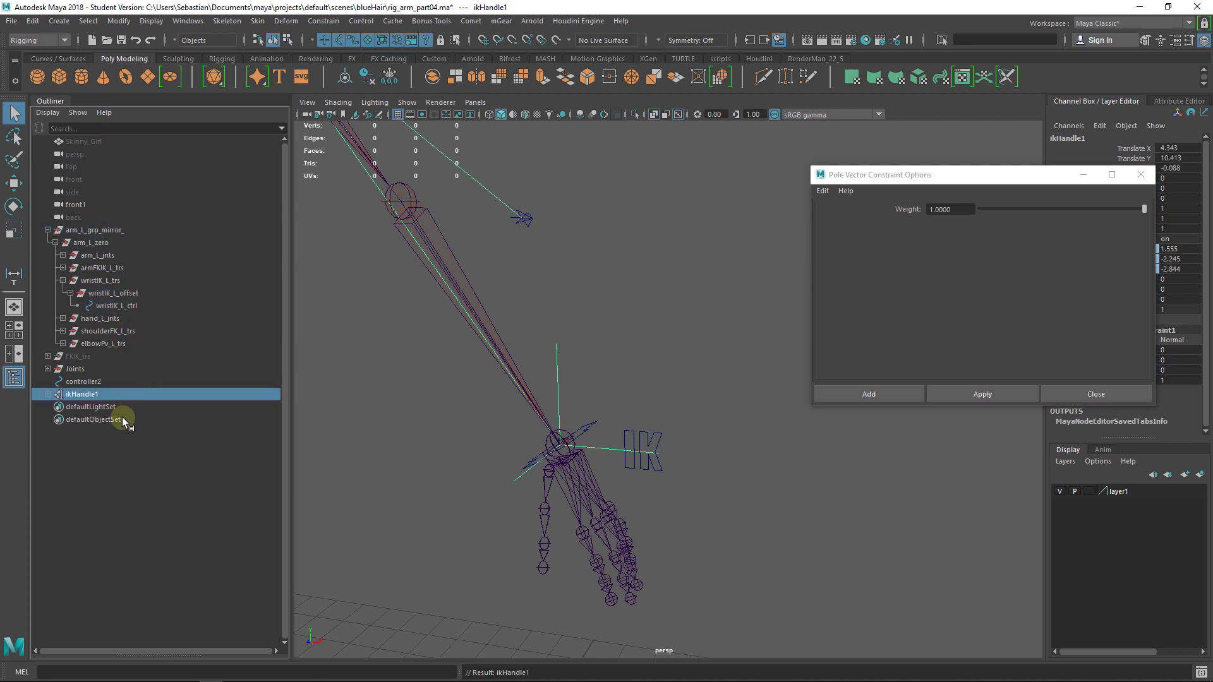
ctrl+click(101, 244)
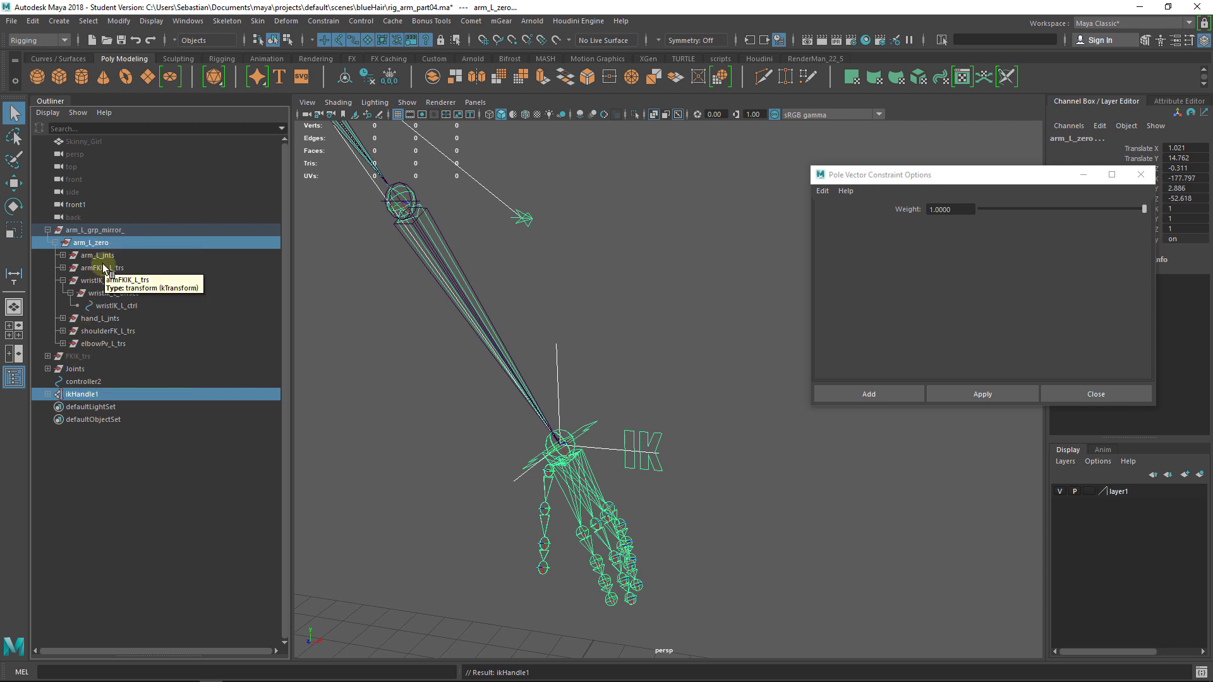
key(p)
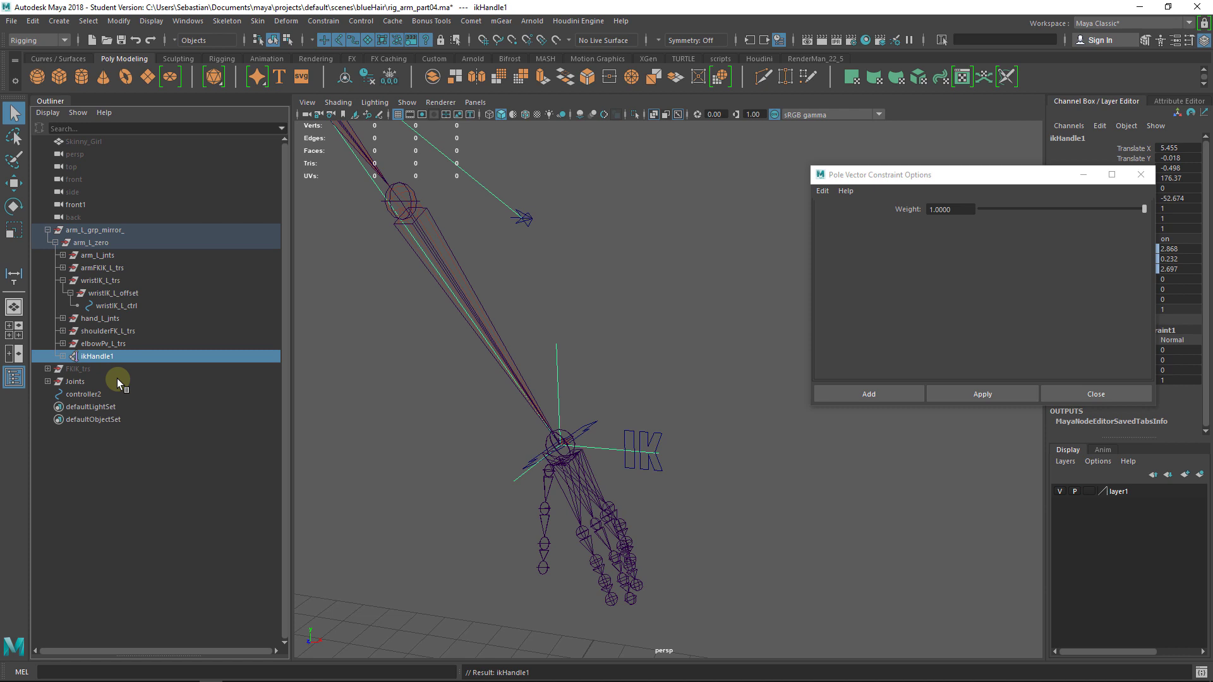
Step: Group ikHandle1 on its own under arm_L_zero and open the new group's name for editing
key(ctrl+g)
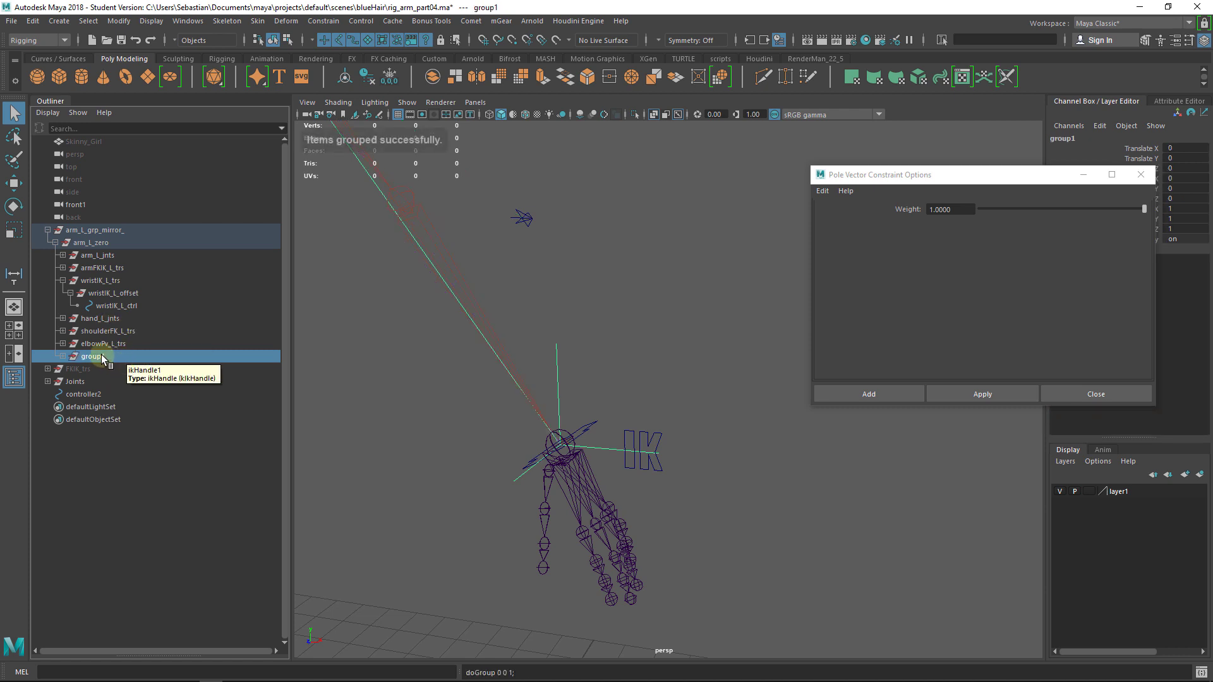
double_click(101, 356)
text(ik)
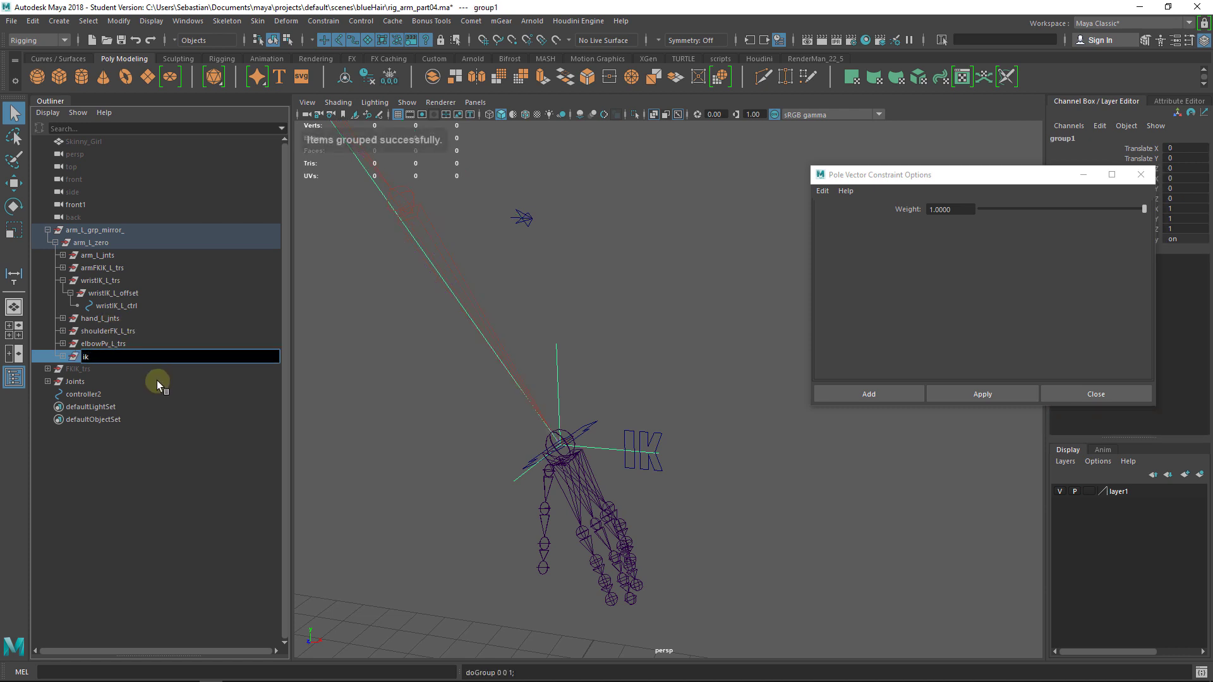
key(Caps_Lock)
key(BackSpace)
key(BackSpace)
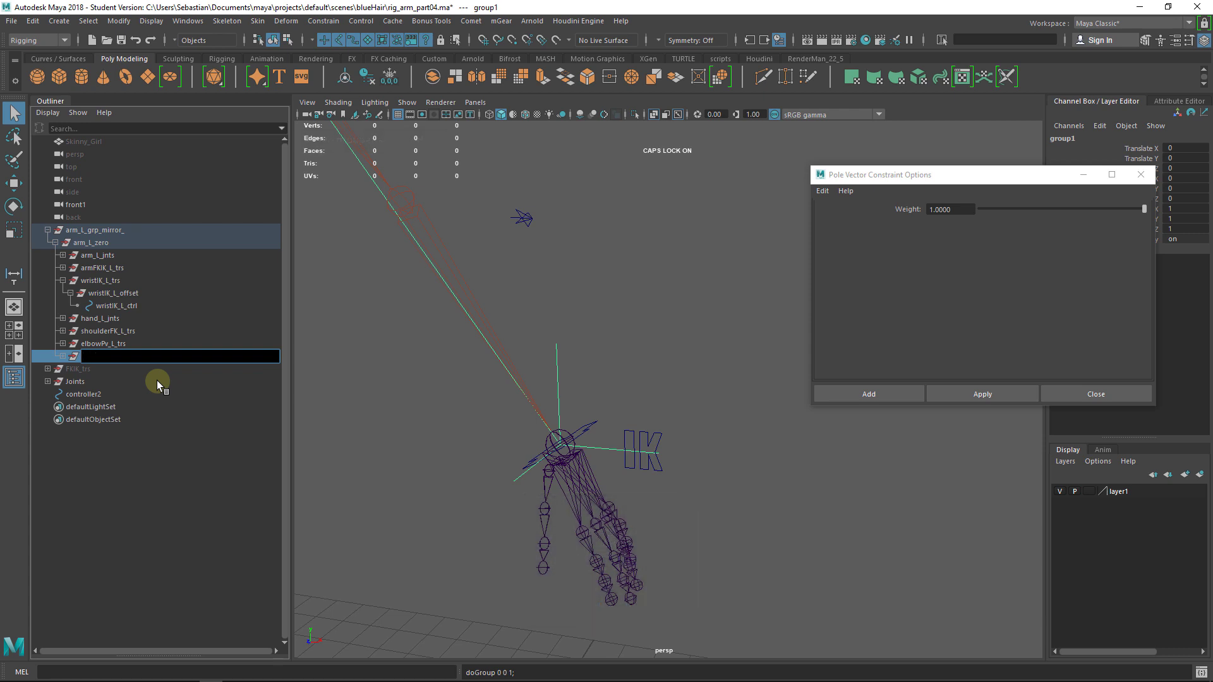
Step: Expand the new group under arm_L_zero and rename ikHandle1 inside it as wrist_L_ikHandle
click(62, 356)
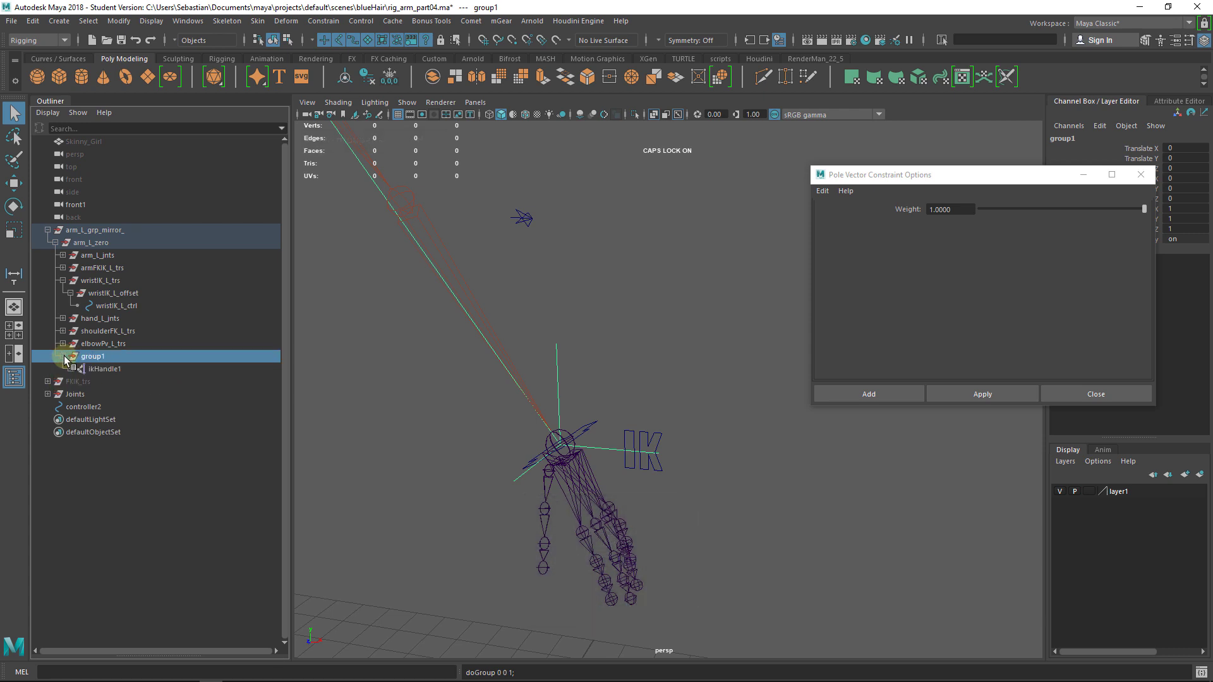
double_click(93, 371)
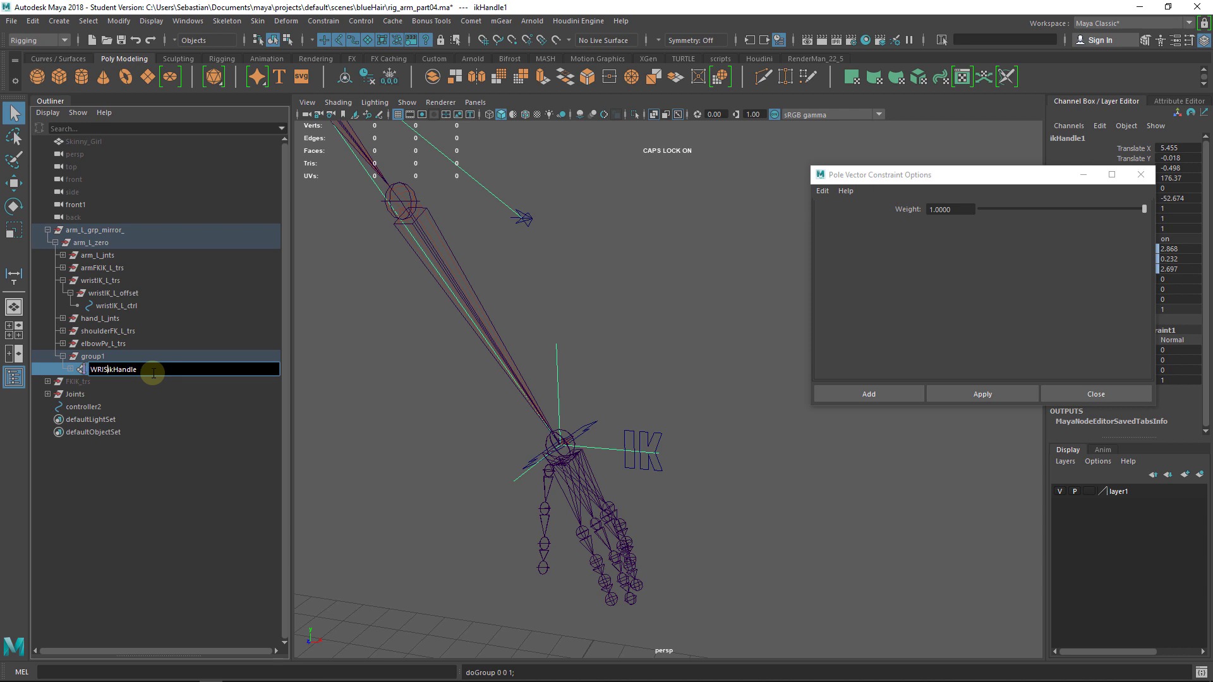
key(Caps_Lock)
text(wrist)
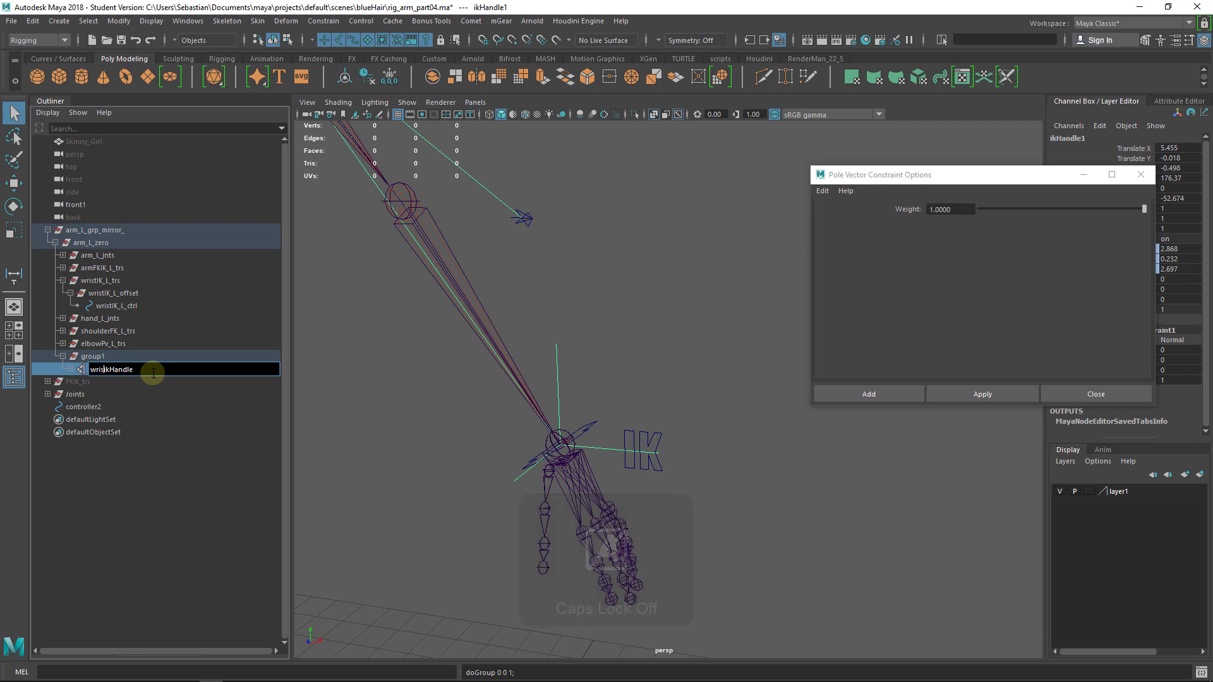
text(_L)
key(Caps_Lock)
text(_)
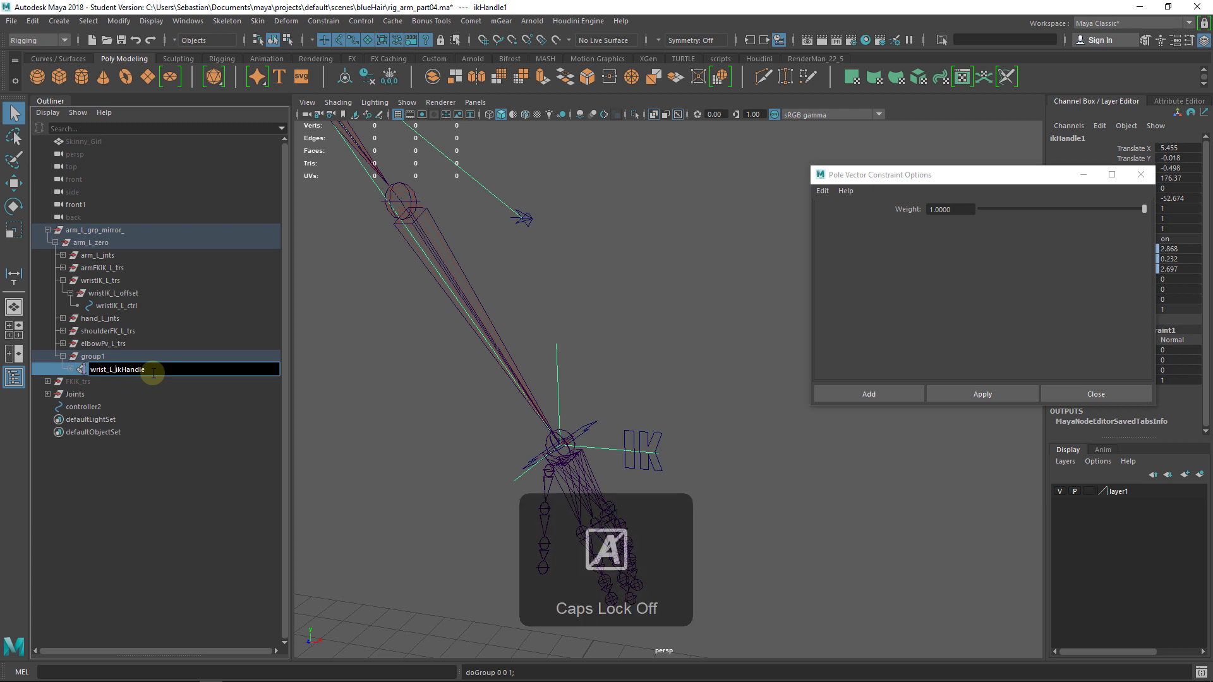
key(Caps_Lock)
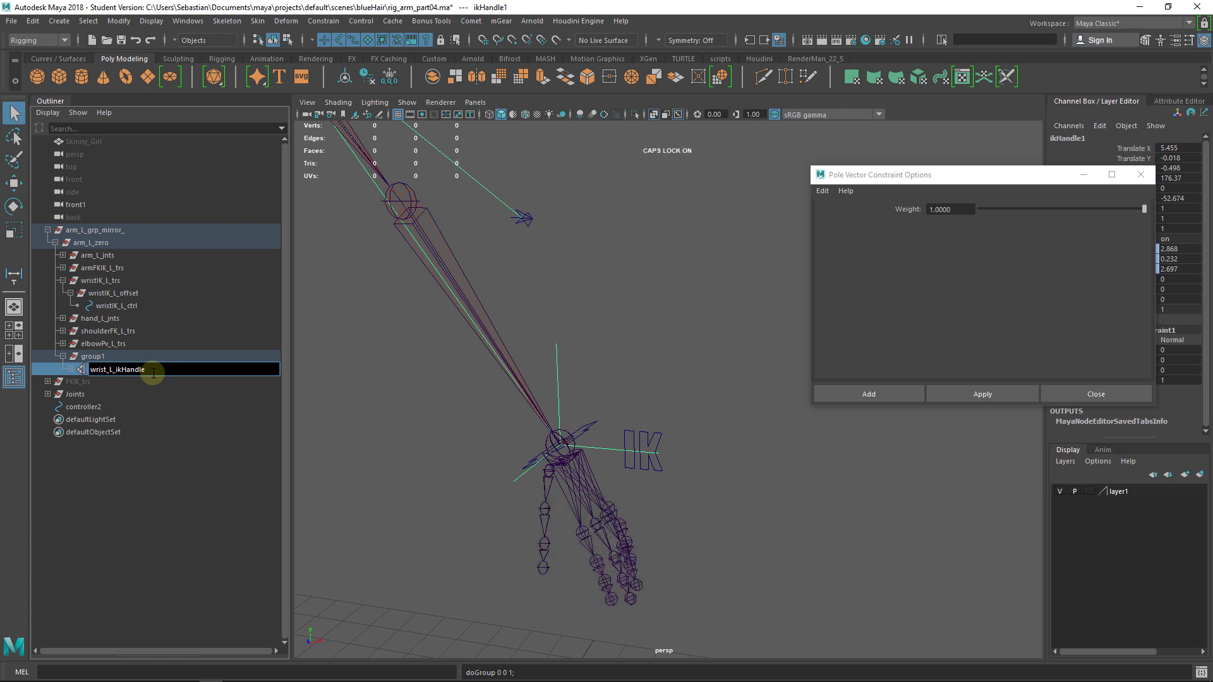
key(Return)
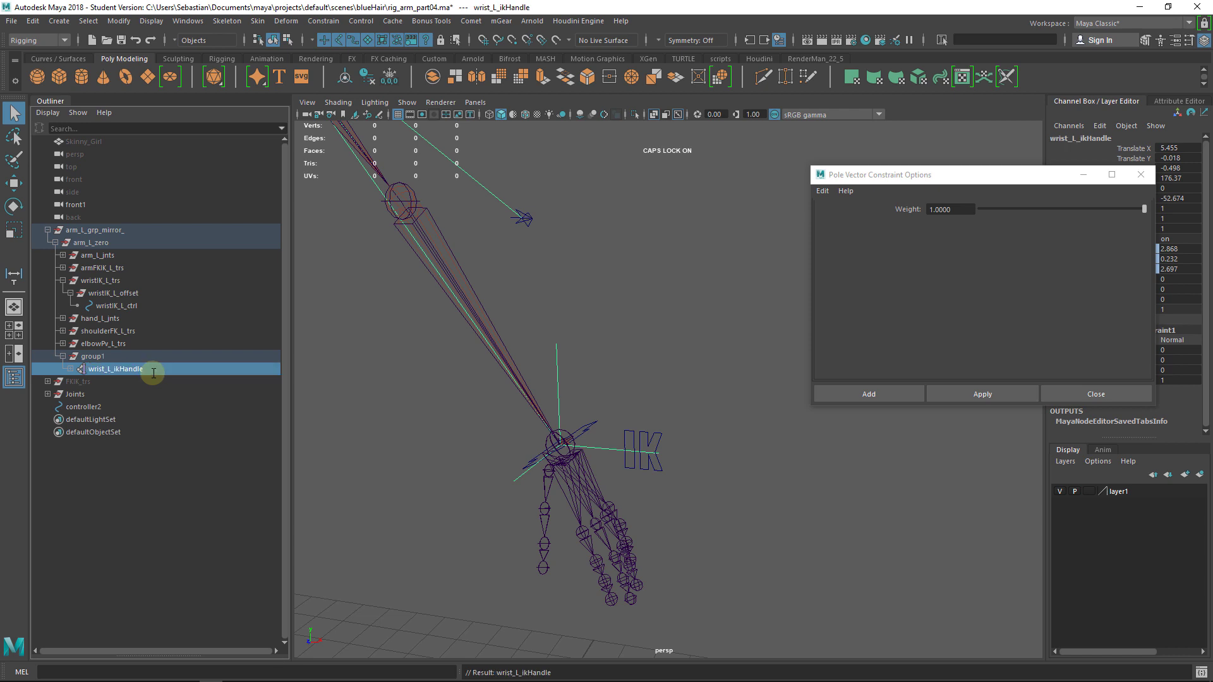
Step: Rename group1, the parent of the wrist IK handle, as wrist_L_ikHandle_trs by reusing the handle's name with the suffix _trs
click(95, 356)
double_click(120, 370)
key(ctrl+c)
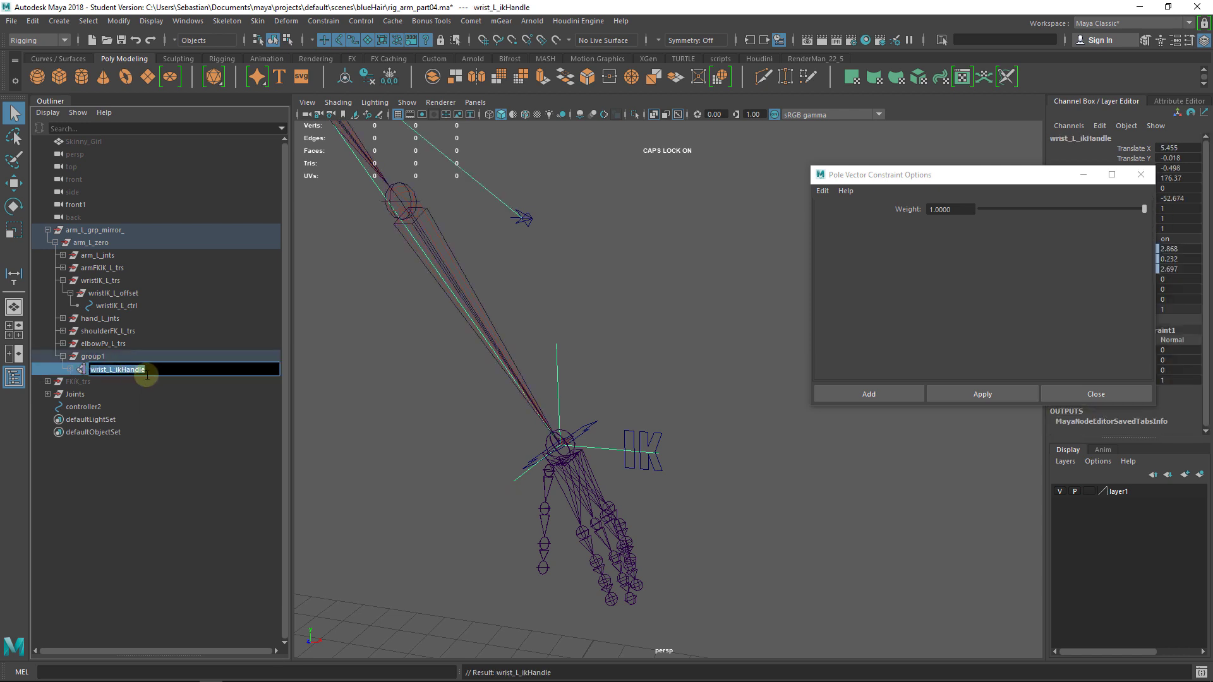
double_click(153, 358)
key(ctrl+v)
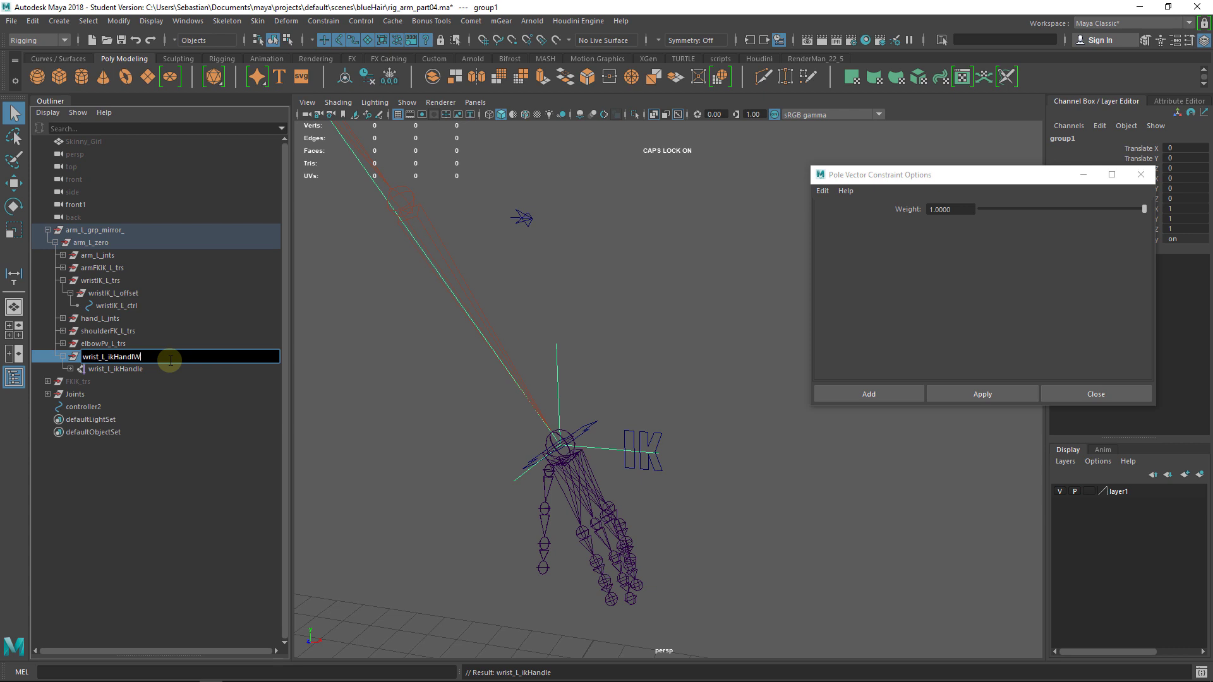
key(BackSpace)
key(Caps_Lock)
text(e_trs)
key(Return)
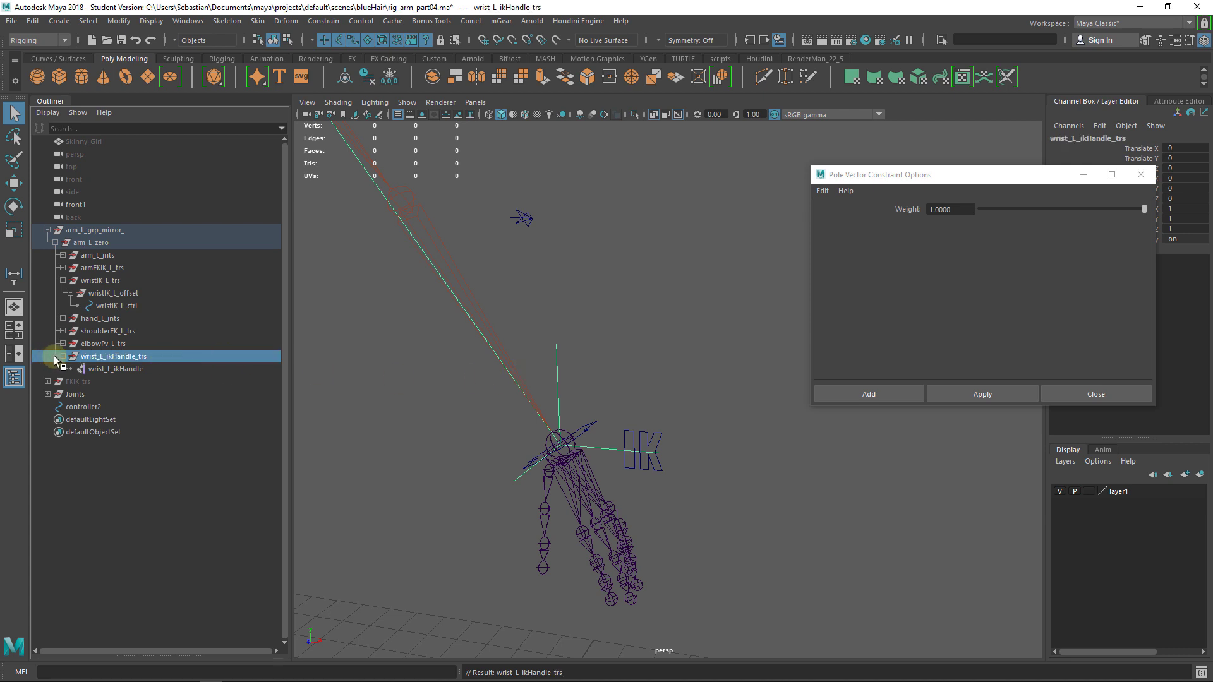
Step: Move wristIK_L_ctrl a little to test whether it drives the IK handle, and undo the move
click(593, 422)
key(w)
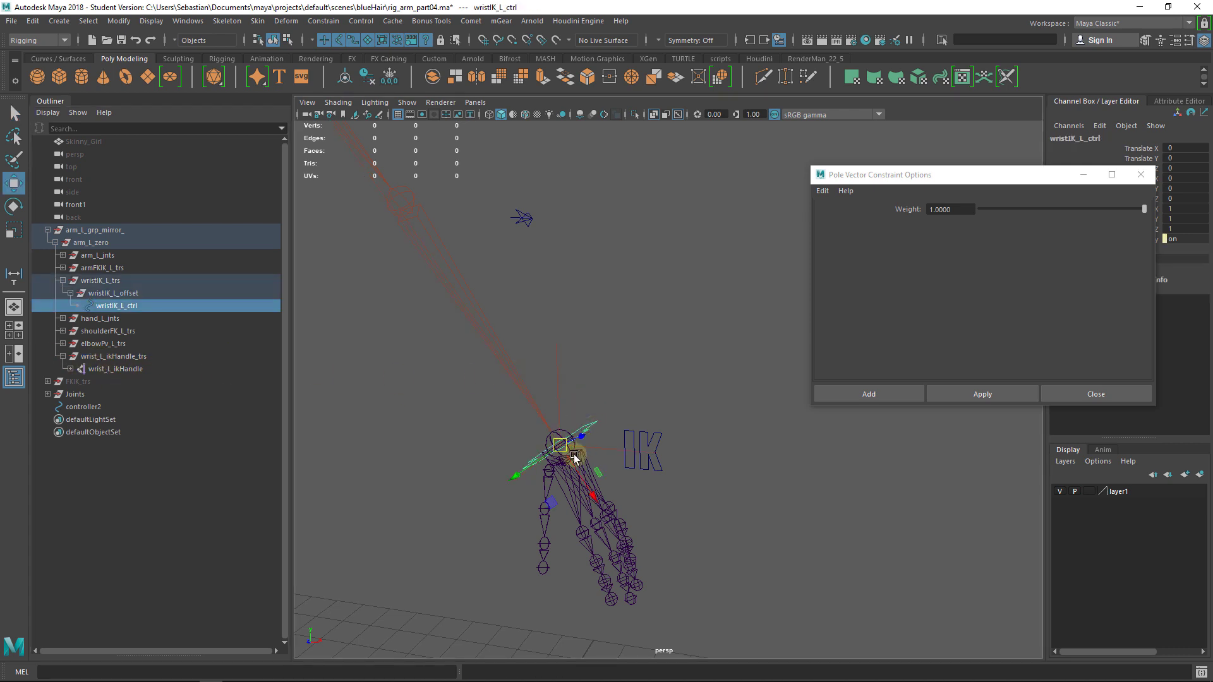
drag(561, 445, 577, 410)
key(ctrl+z)
key(q)
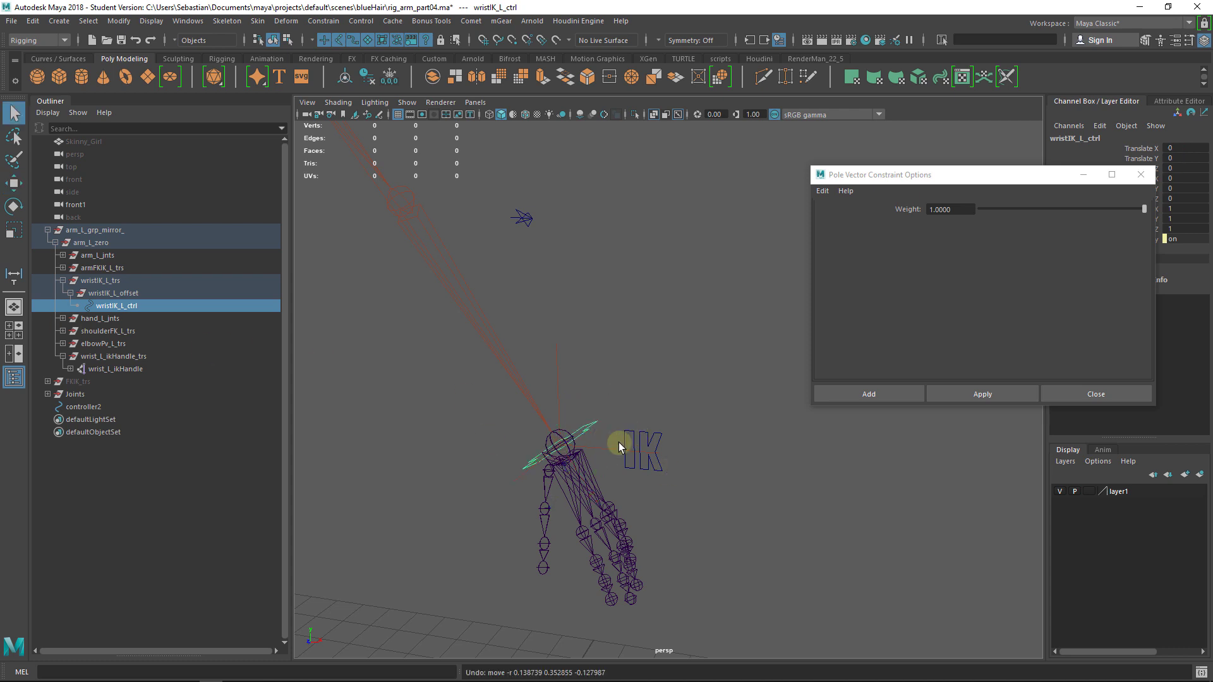
Step: Point-constrain wrist_L_ikHandle to wristIK_L_ctrl, with the control as the driver
click(552, 366)
click(590, 427)
shift+click(552, 375)
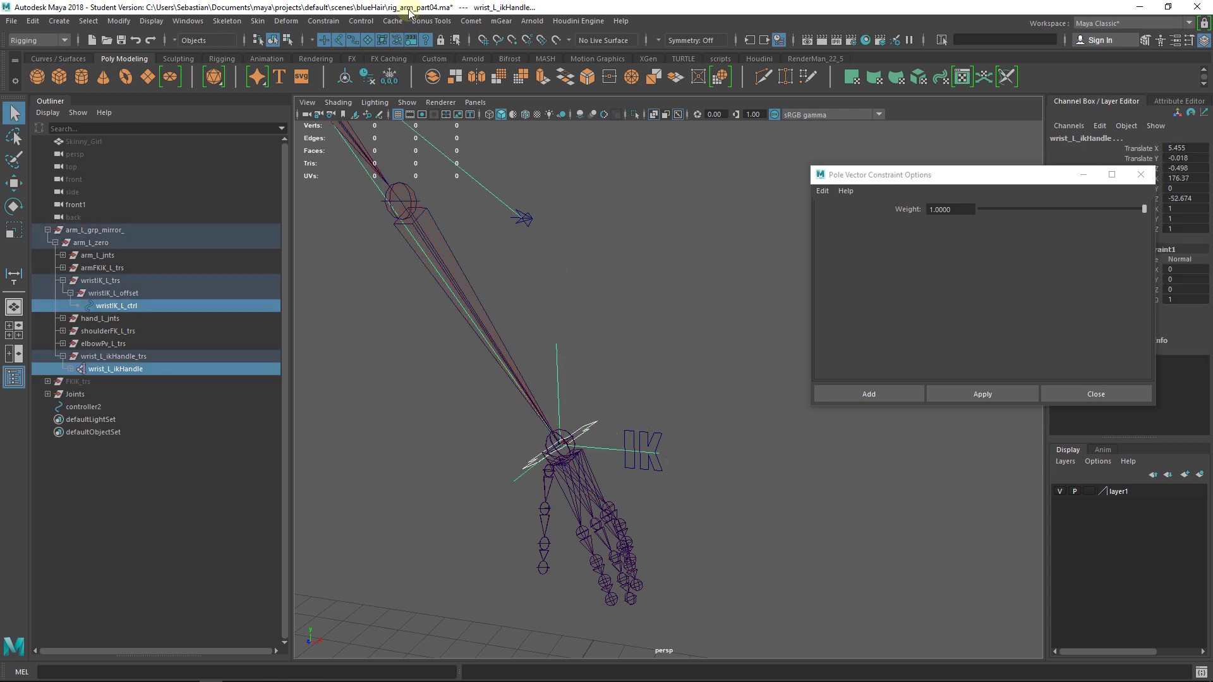
click(323, 20)
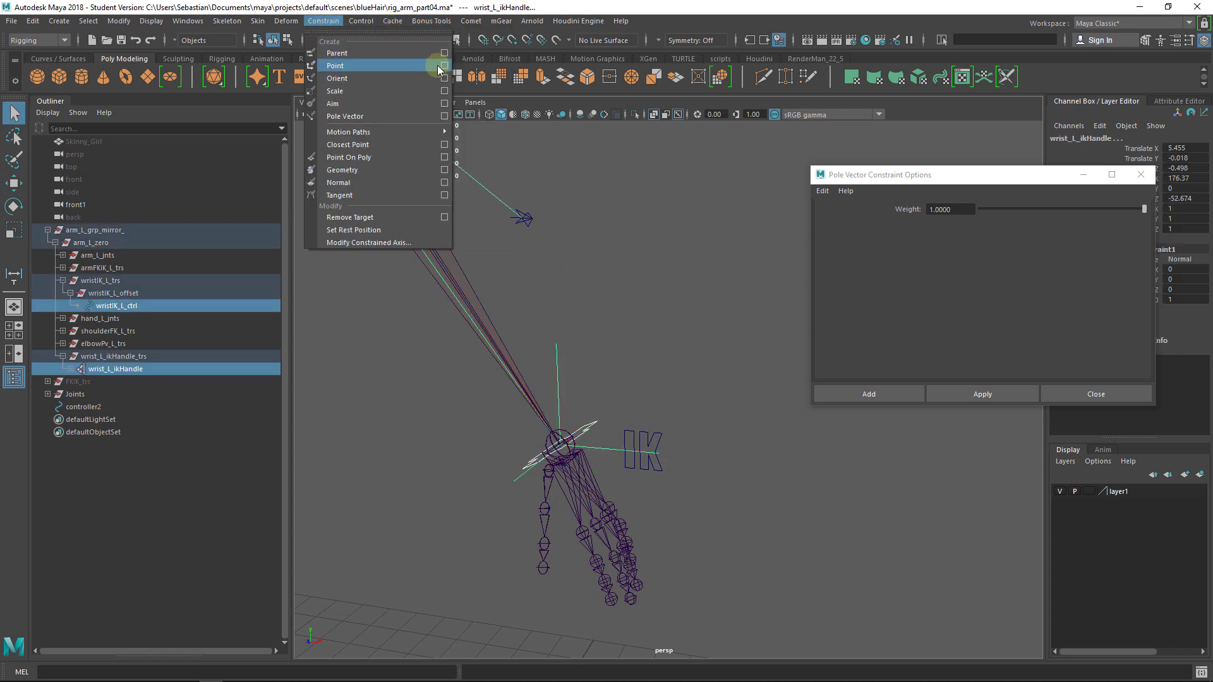
click(417, 77)
Step: Test the constrained arm by moving wristIK_L_ctrl away from the wrist, and undo the move
click(637, 406)
drag(590, 431, 454, 347)
key(w)
key(ctrl+z)
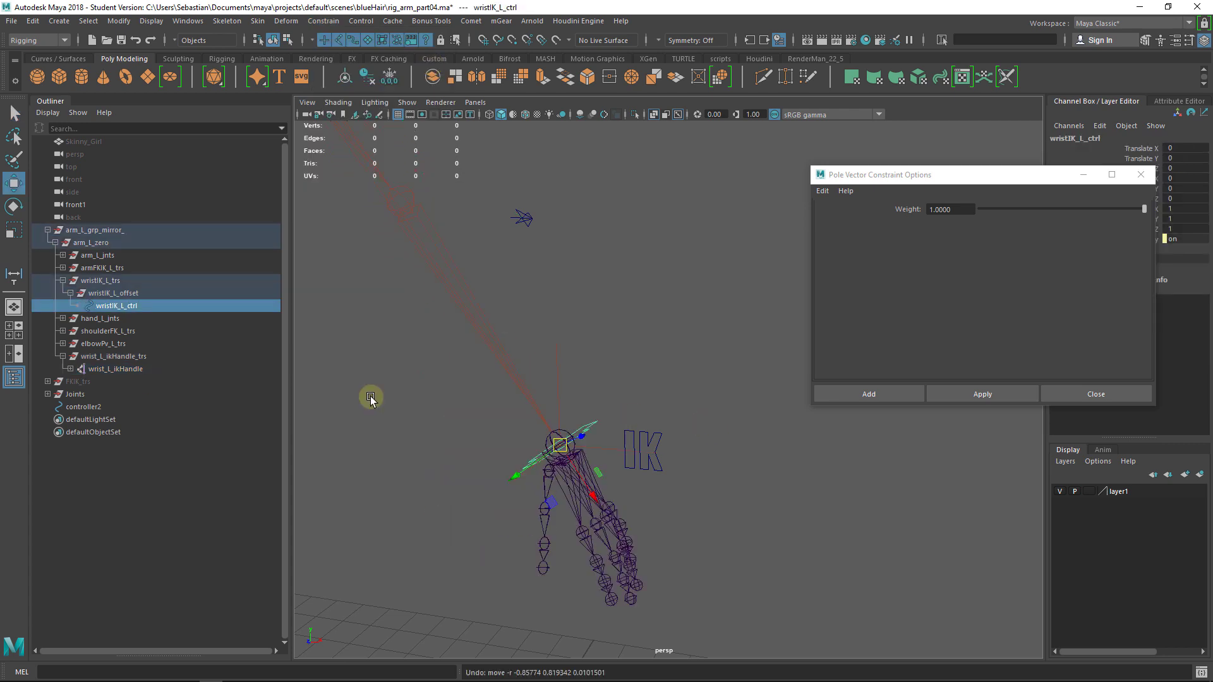
Step: Collapse wrist_L_ikHandle_trs and wristIK_L_trs in the hierarchy under arm_L_zero
click(122, 358)
drag(95, 279, 116, 304)
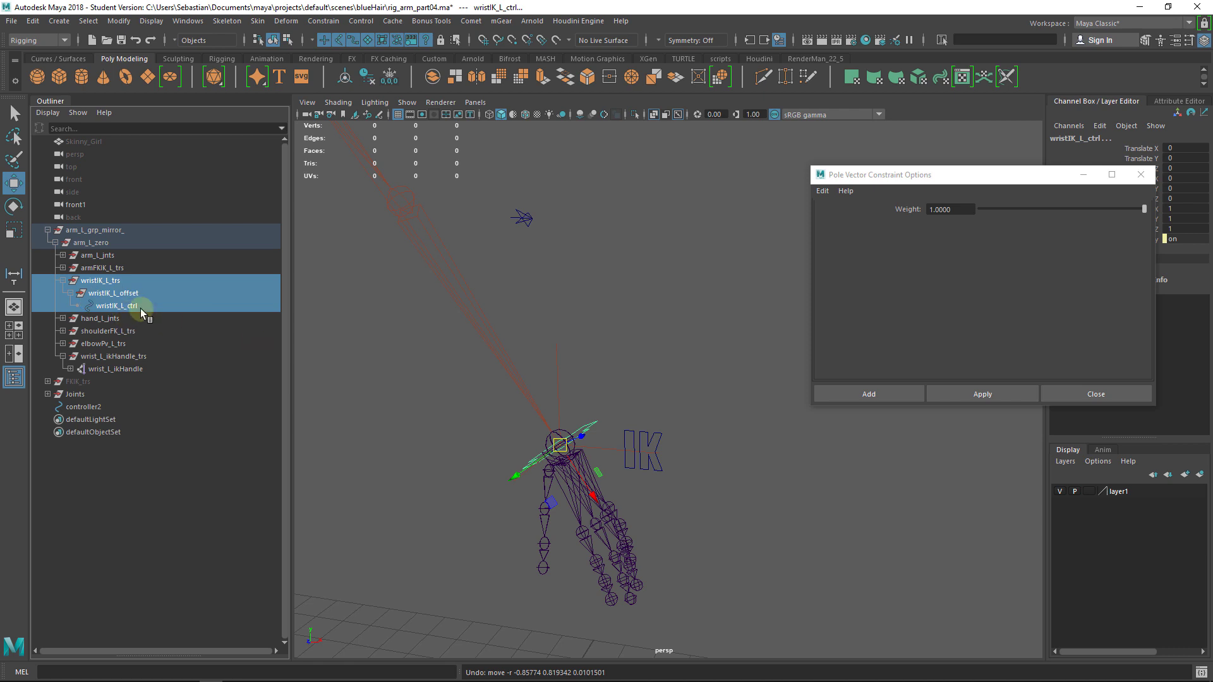
click(63, 356)
click(61, 282)
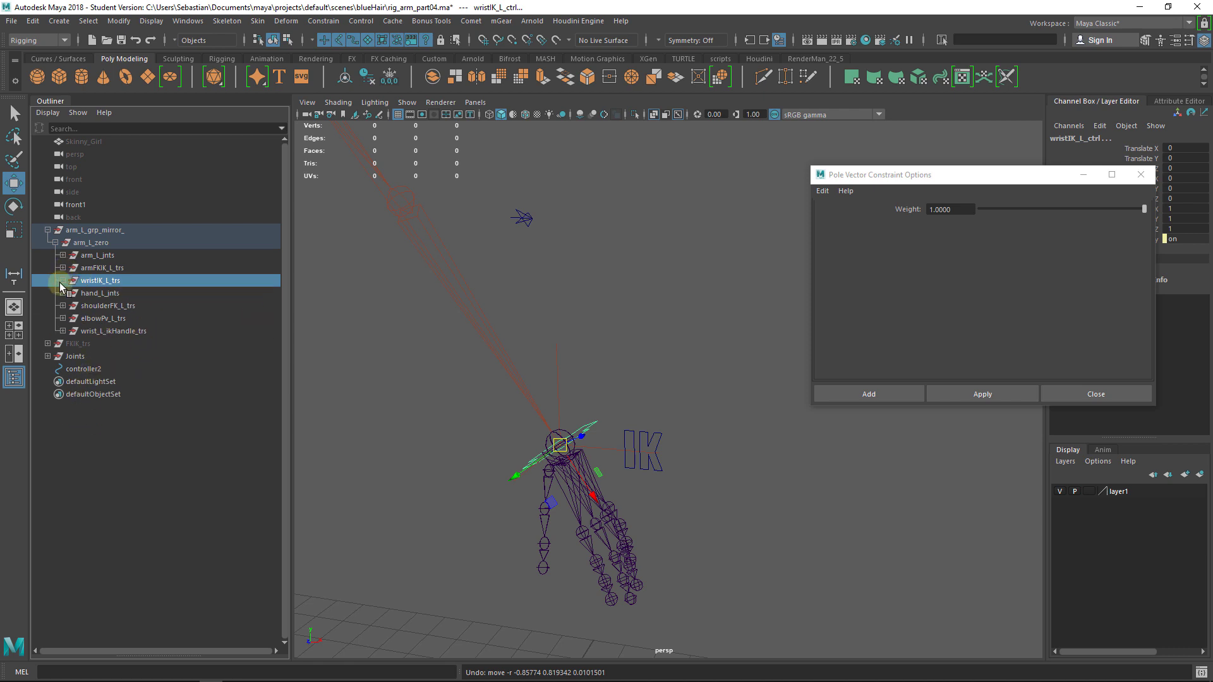
Step: Examine the arm_L_jnts, hand_L_jnts, shoulderFK_L_trs, wristIK_L_trs and armFKIK_L_trs groups, looking inside the FK control hierarchy
click(126, 256)
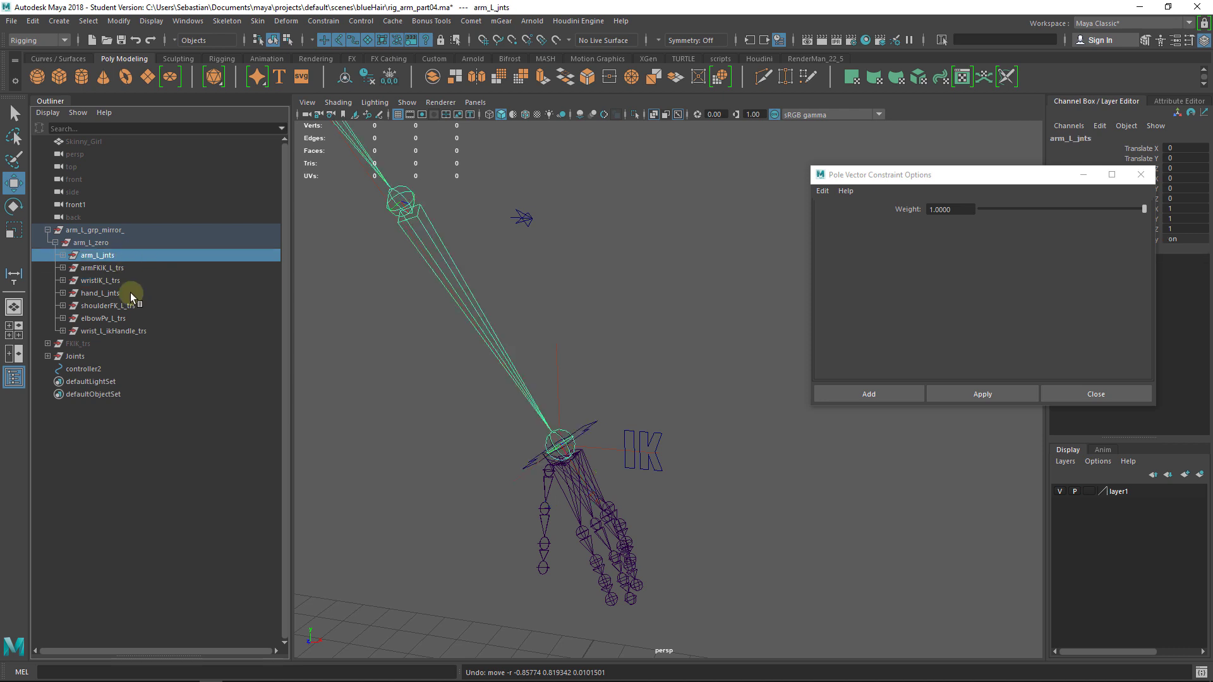
click(130, 293)
click(146, 306)
alt+drag(685, 373, 587, 379)
click(63, 307)
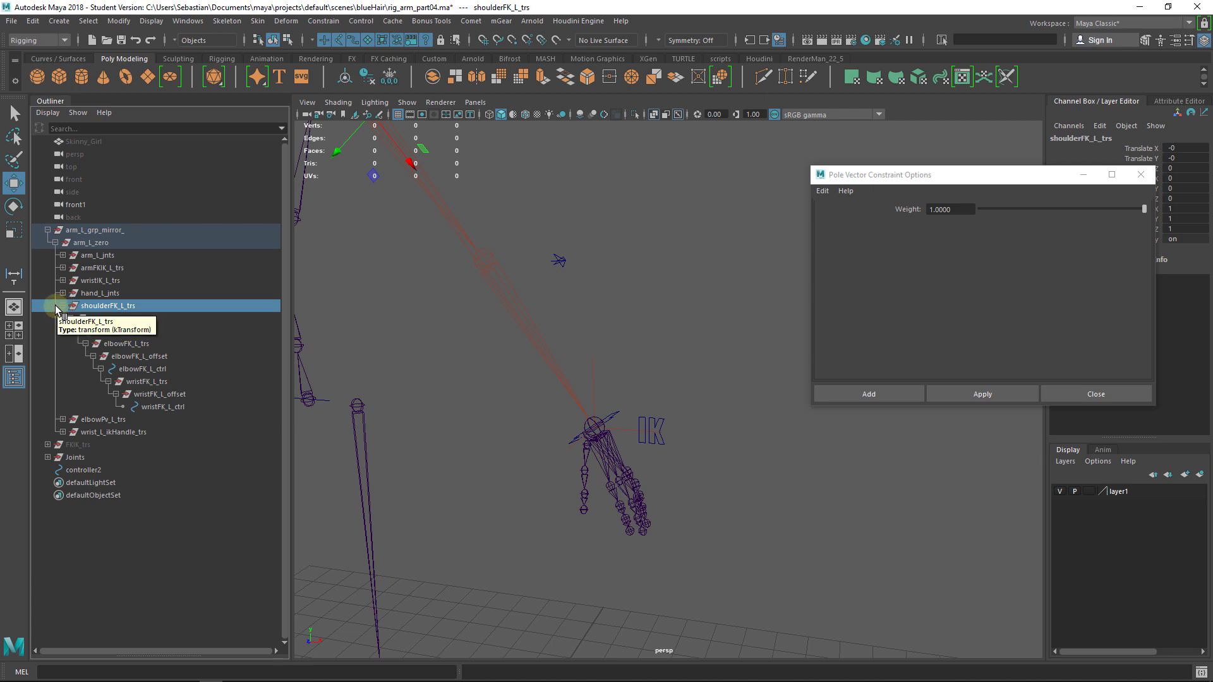
click(62, 306)
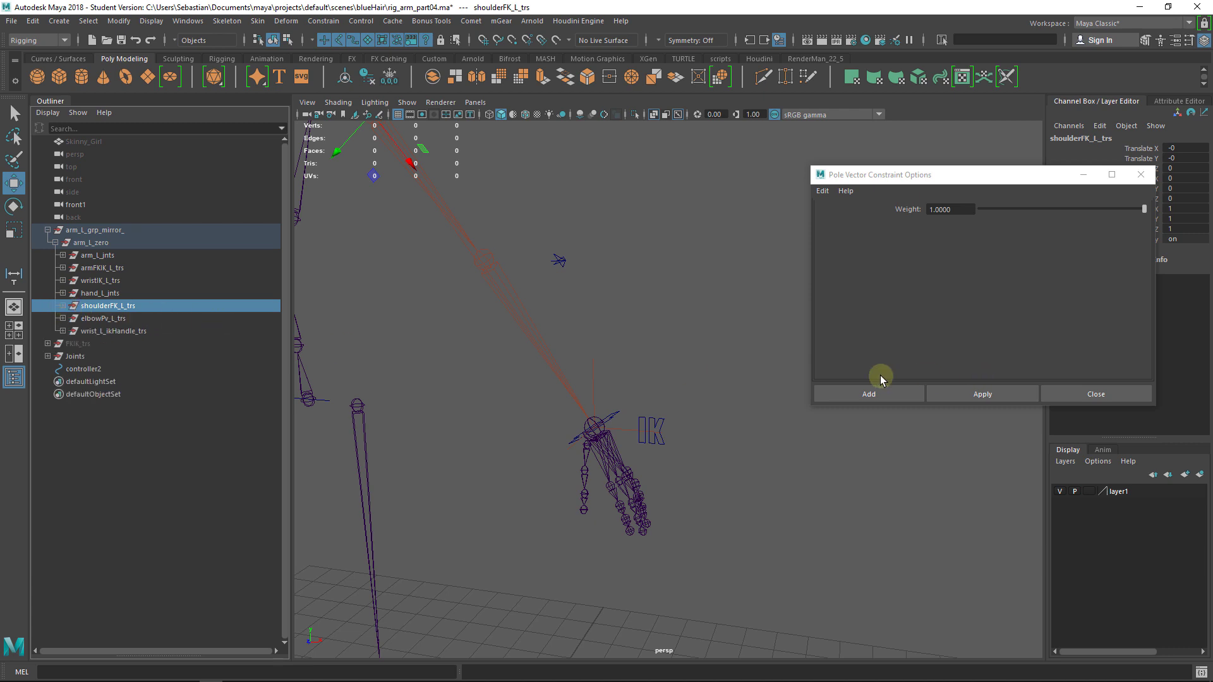
click(126, 282)
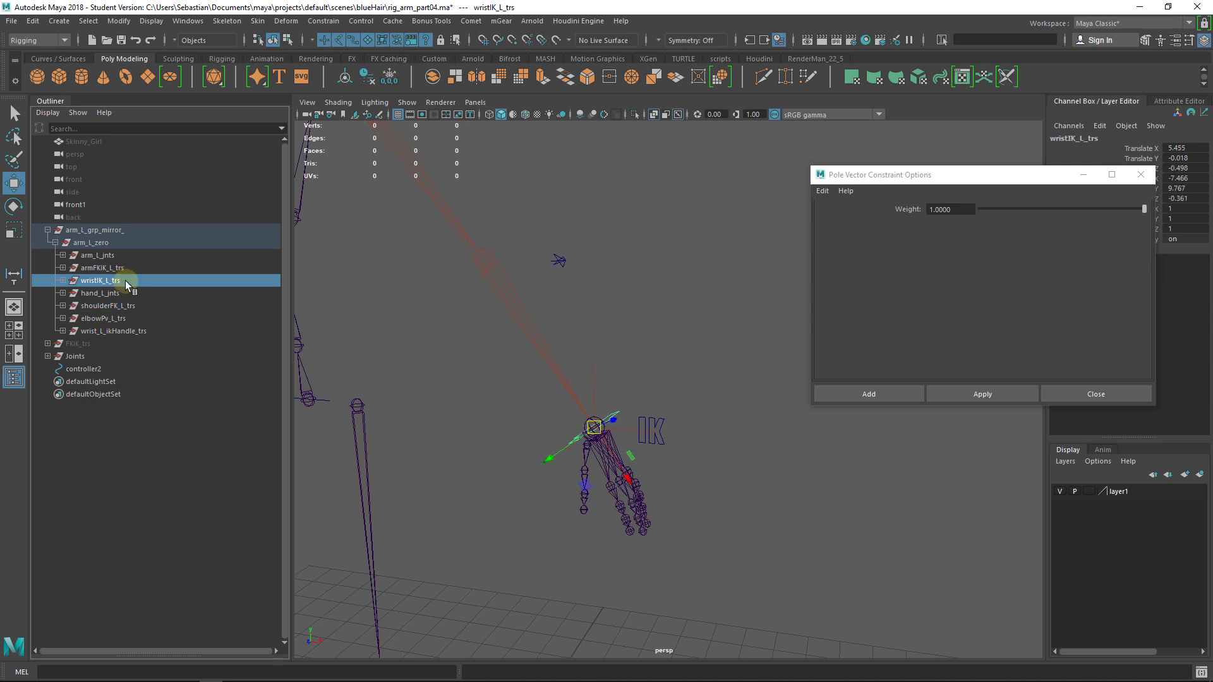
click(120, 270)
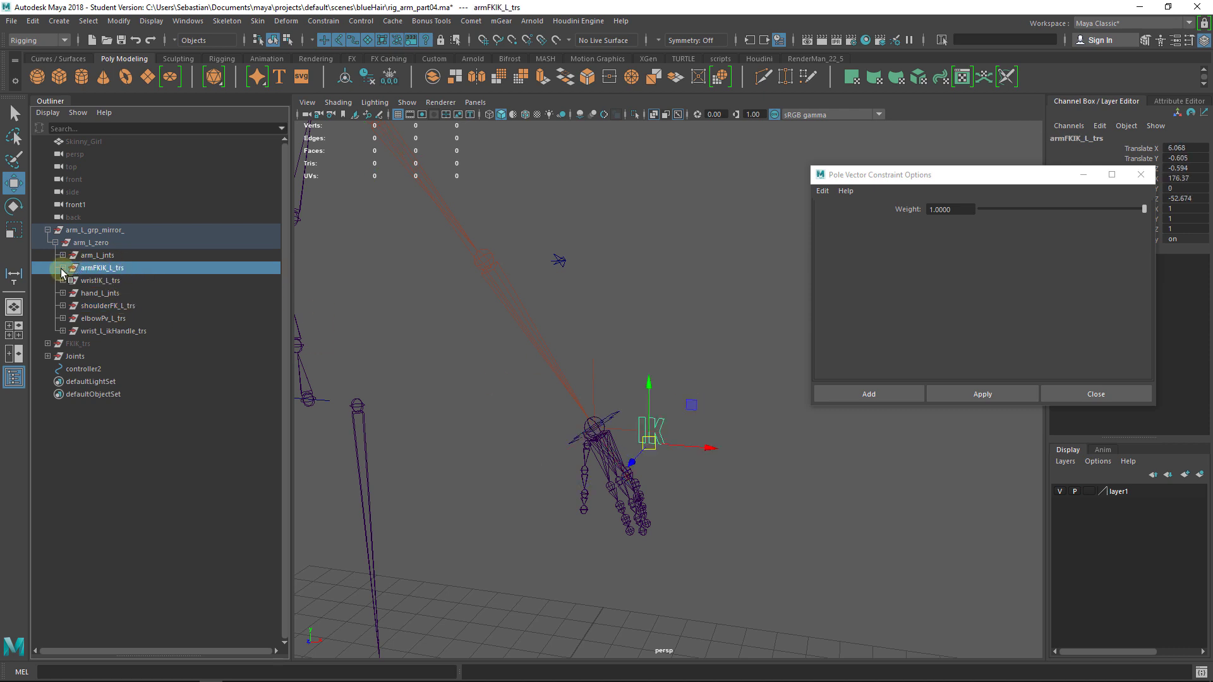
Step: Expand arm_L_jnts and collapse the shoulderIK_L_jnt, shoulderSkin_L_jnt and shoulderFK_L_jnt chains inside it
click(98, 256)
click(63, 255)
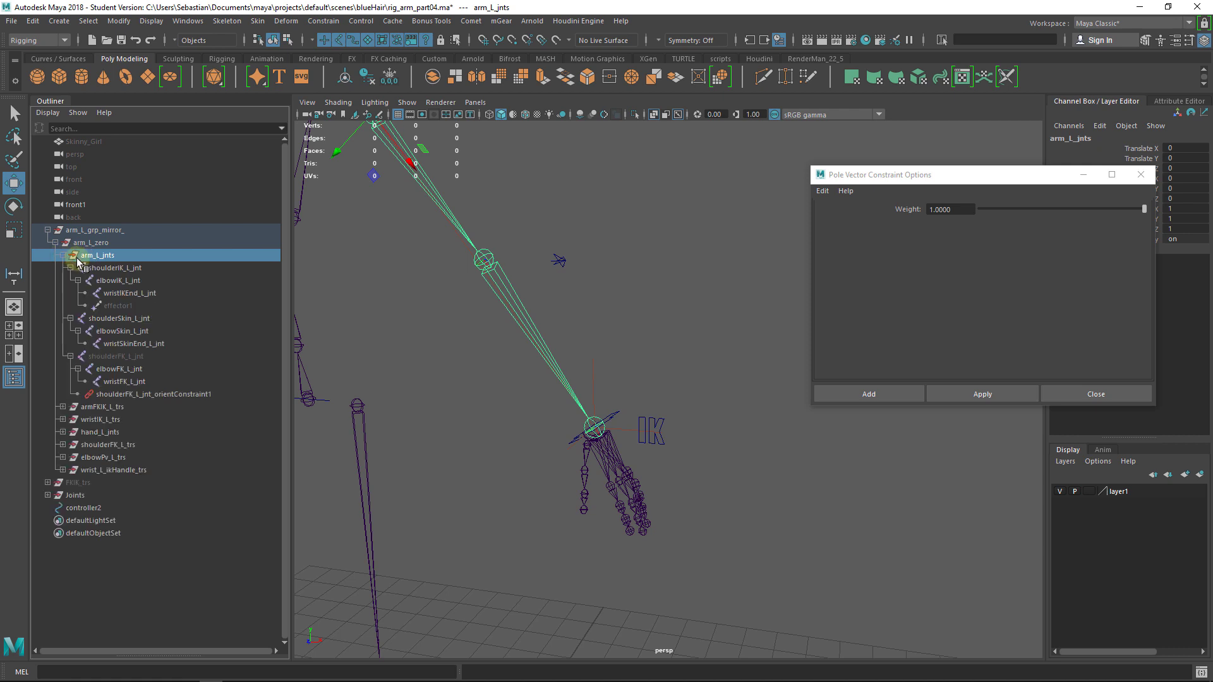
click(70, 267)
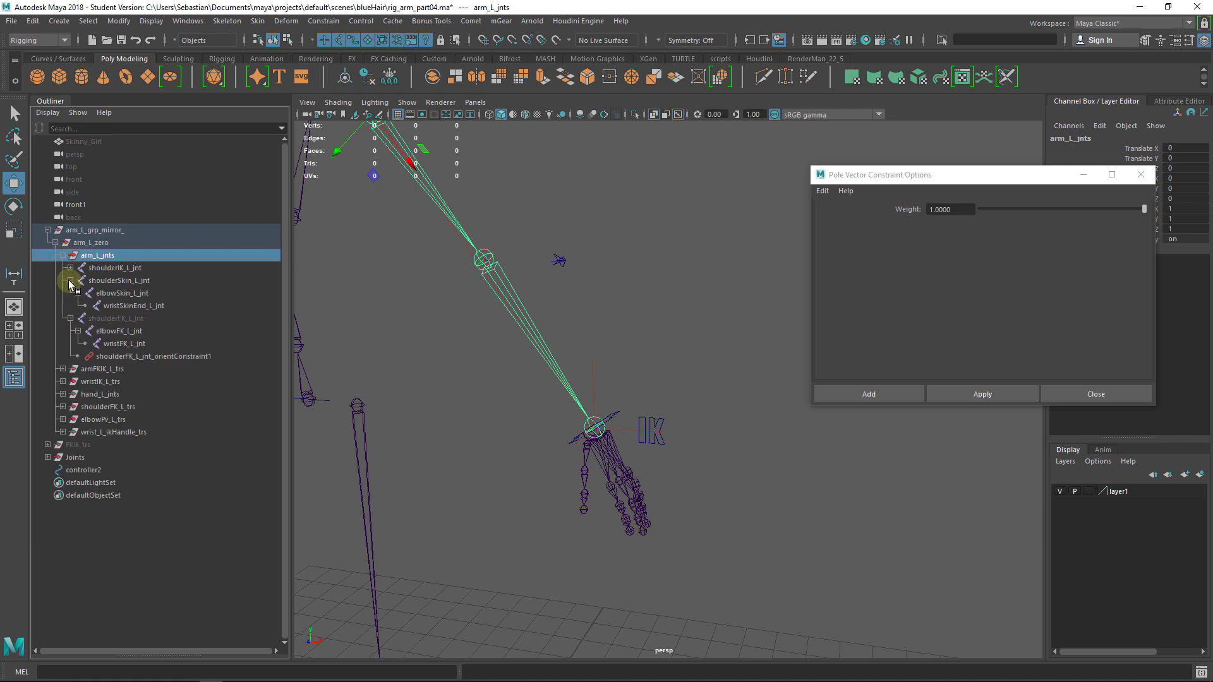
click(70, 281)
click(70, 294)
Step: Compare shoulderFK_L_jnt with shoulderFK_L_trs, examine the three shoulder joint chains and armFKIK_L_trs, and collapse arm_L_jnts
click(129, 294)
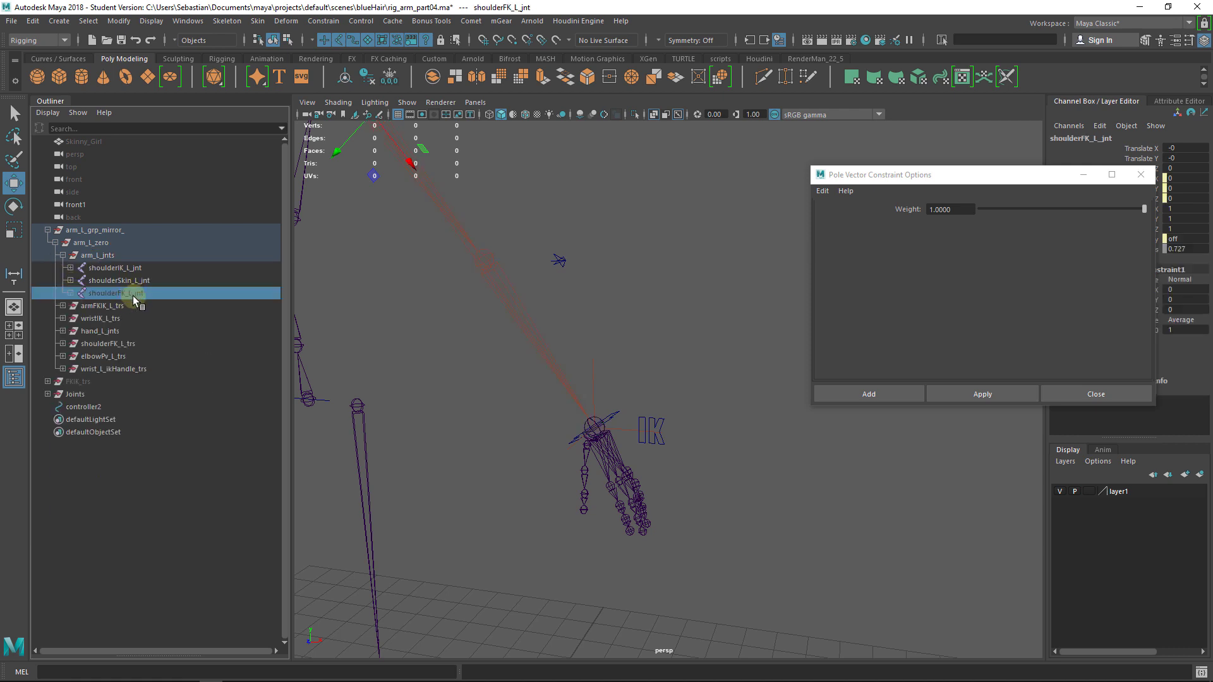
click(138, 348)
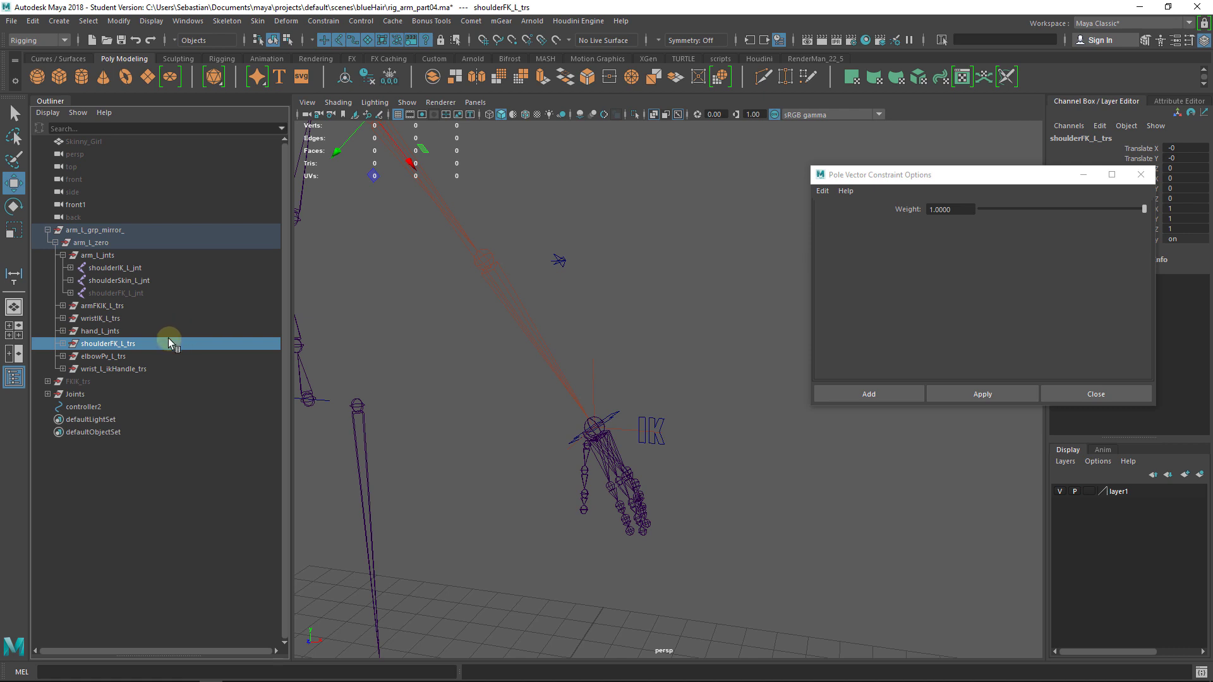
click(122, 293)
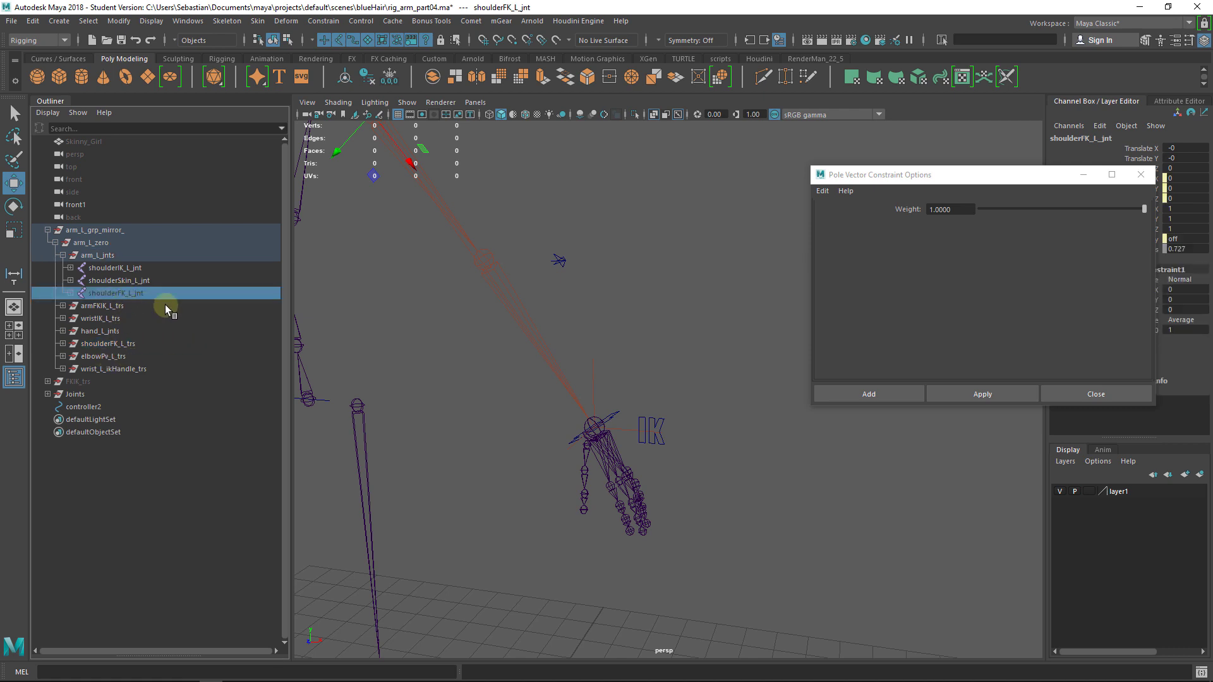
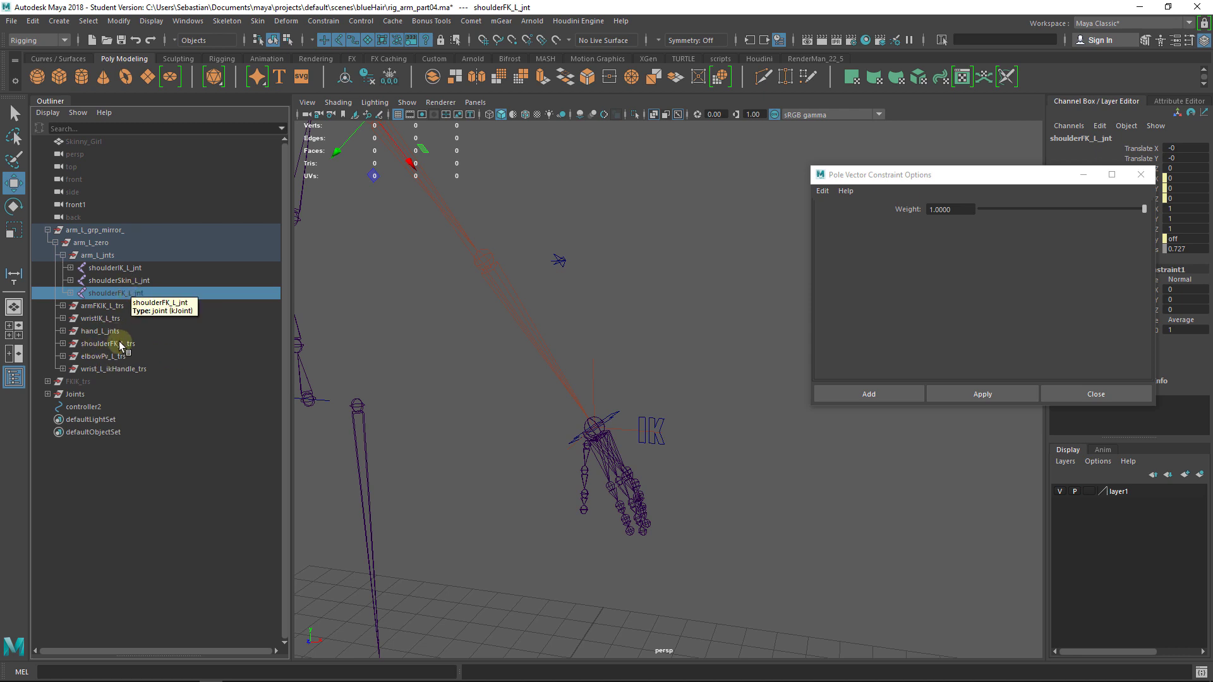
click(121, 345)
click(141, 293)
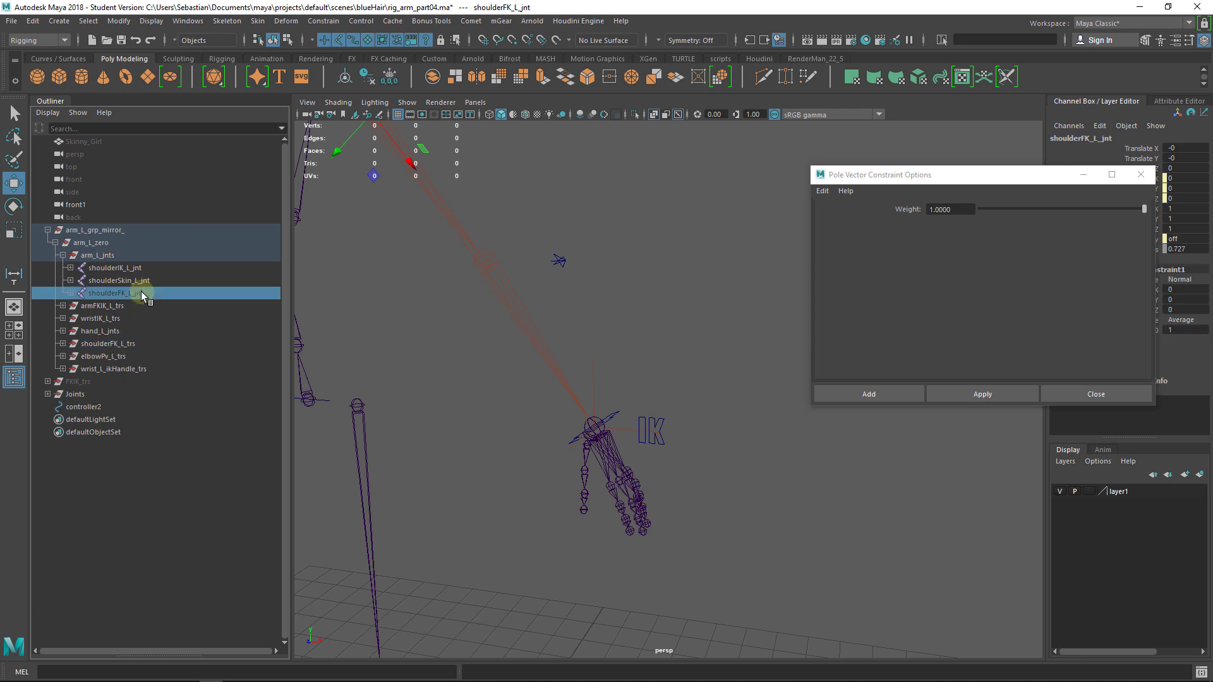
drag(128, 269, 147, 294)
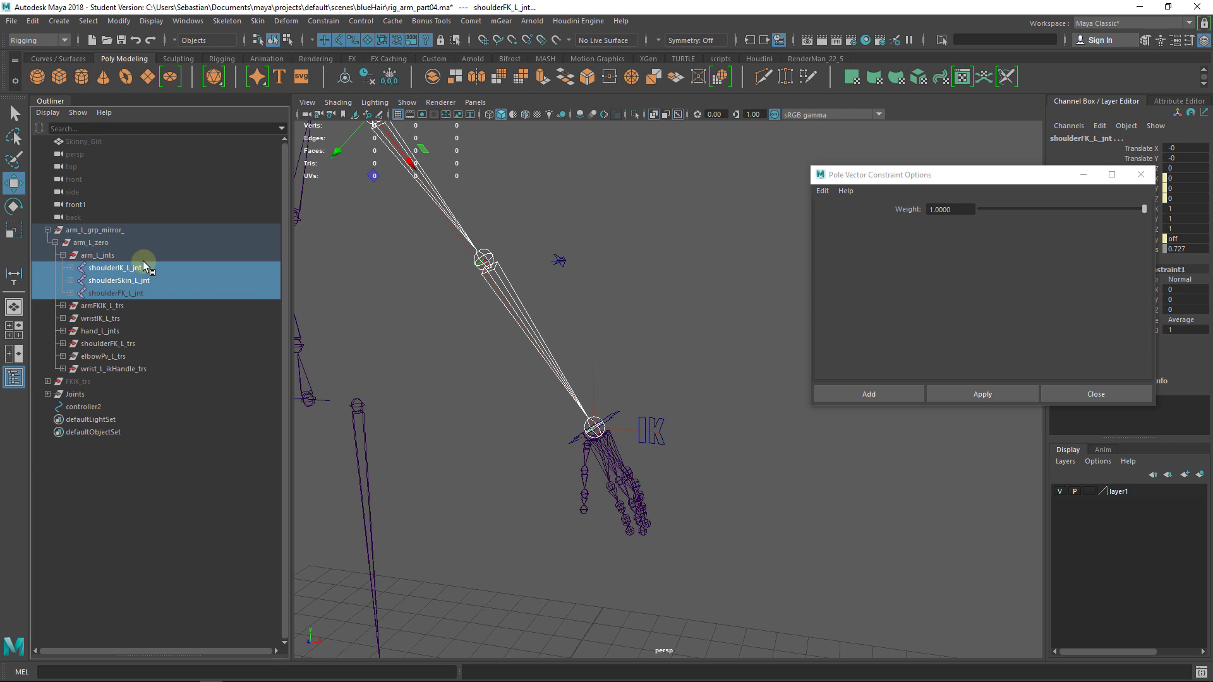
click(126, 306)
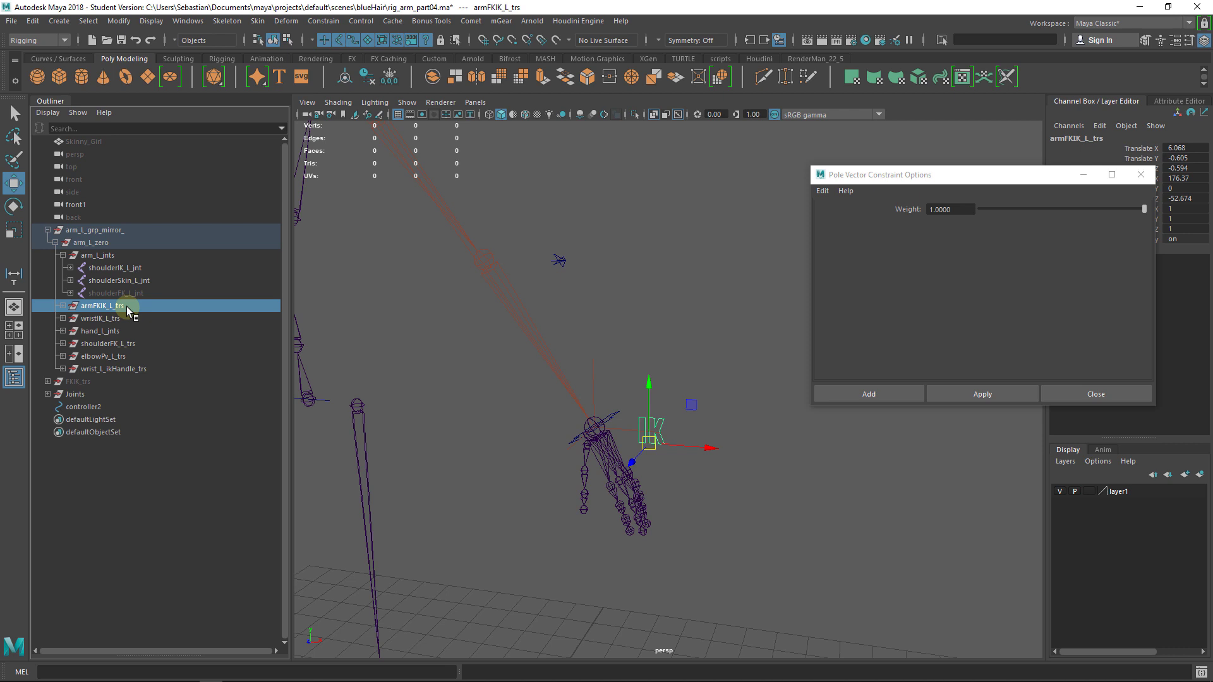
click(63, 255)
Step: Examine everything under arm_L_zero, including the FK/IK switch control, and reopen arm_L_jnts to view its three joint chains
click(108, 242)
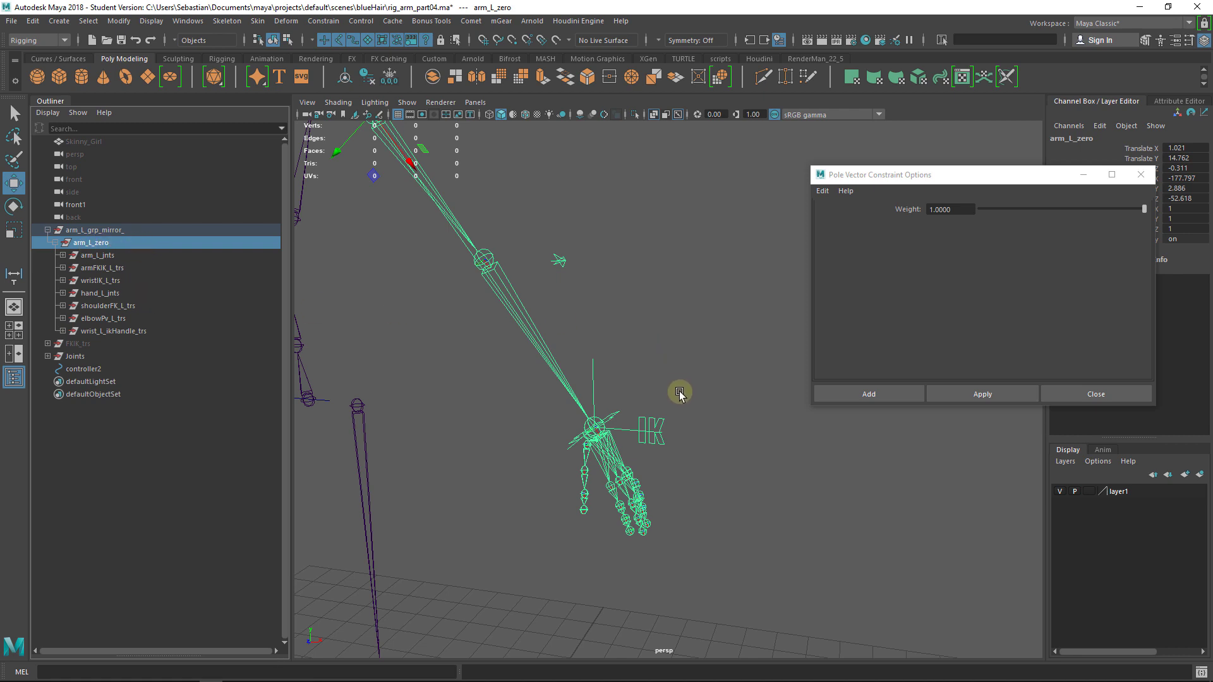
drag(678, 397, 654, 423)
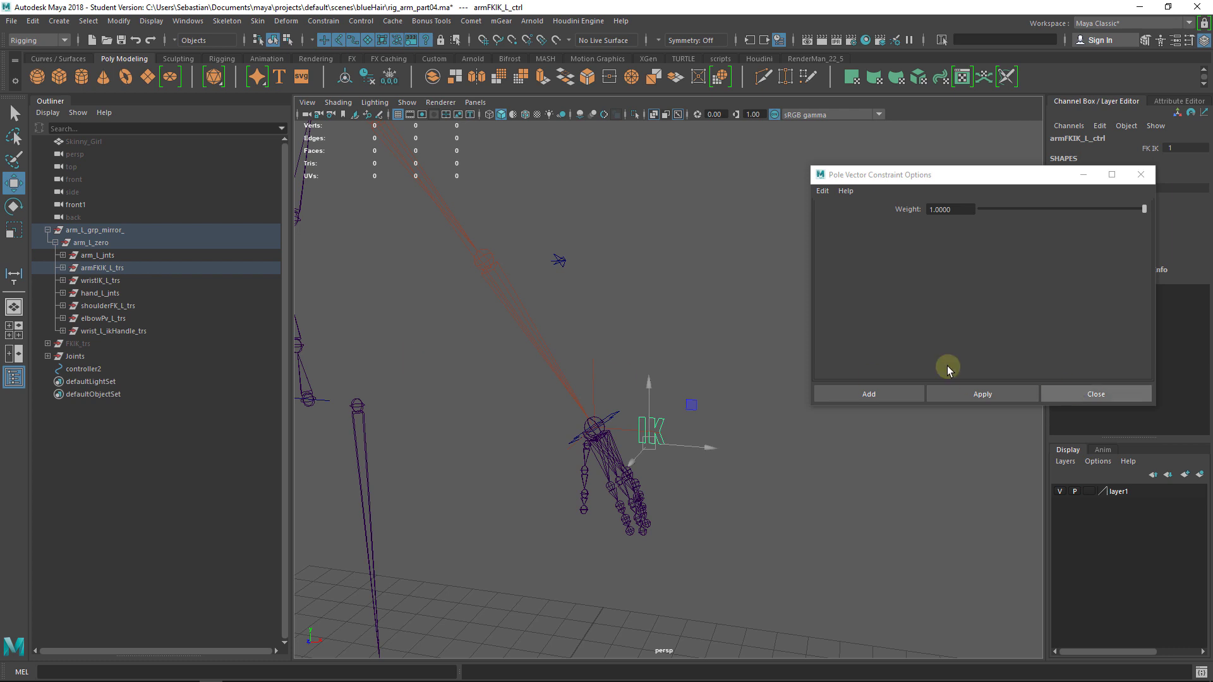
click(699, 318)
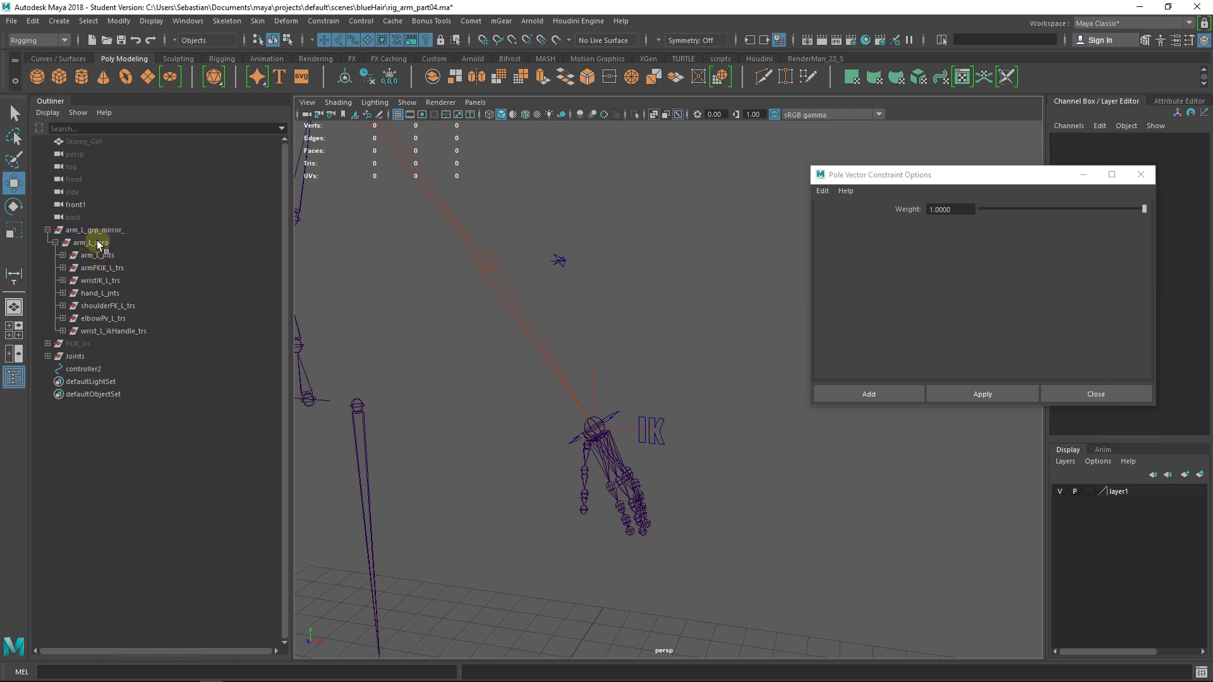
drag(101, 243, 123, 331)
click(354, 459)
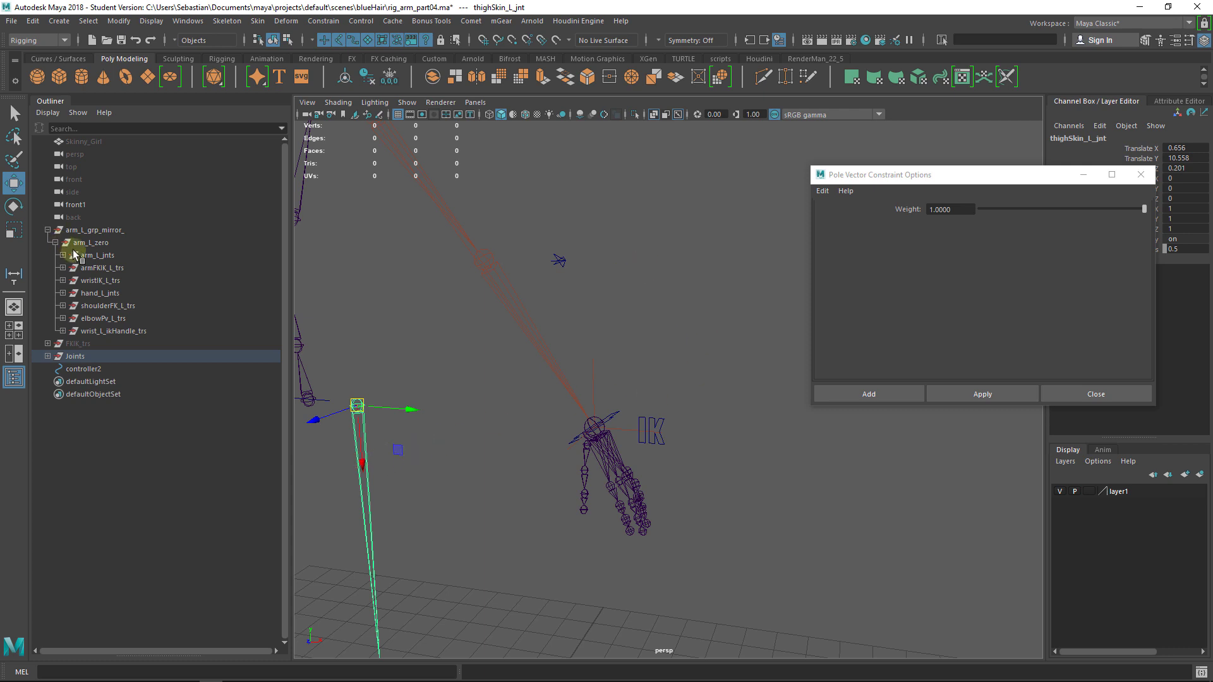
click(107, 267)
click(119, 255)
click(63, 255)
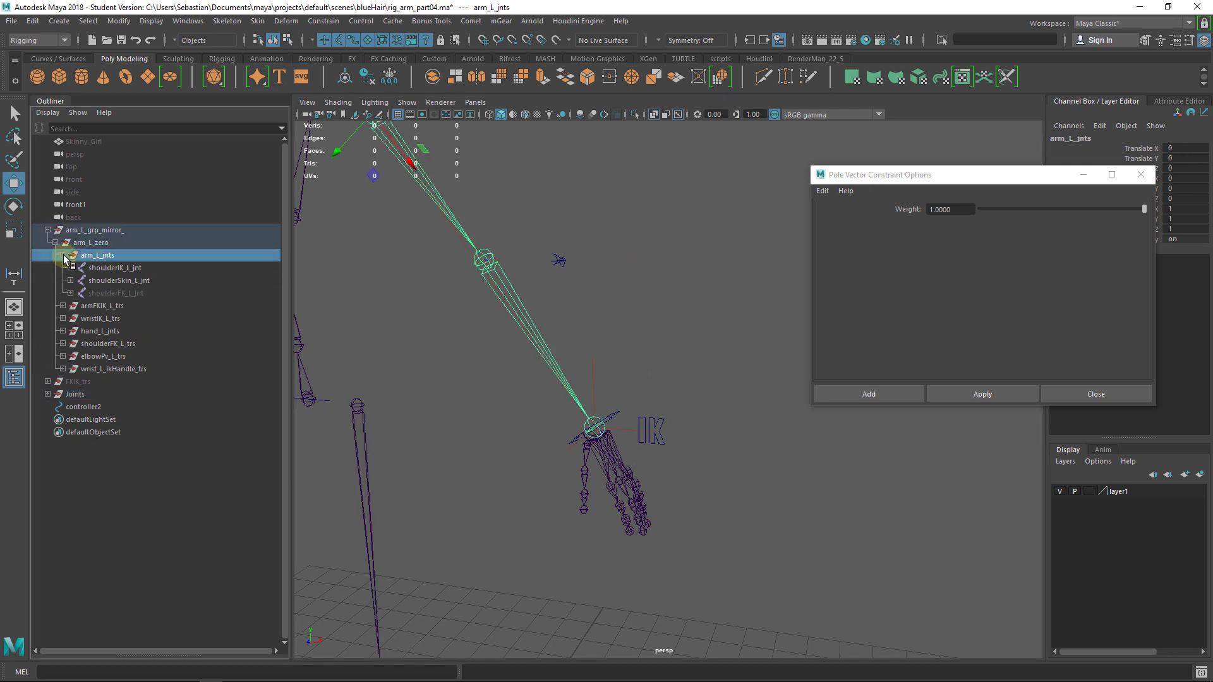
Step: Examine the three shoulder joint chains, collapse arm_L_jnts, and look over armFKIK_L_trs, wristIK_L_trs, hand_L_jnts and shoulderFK_L_trs
drag(141, 266, 148, 292)
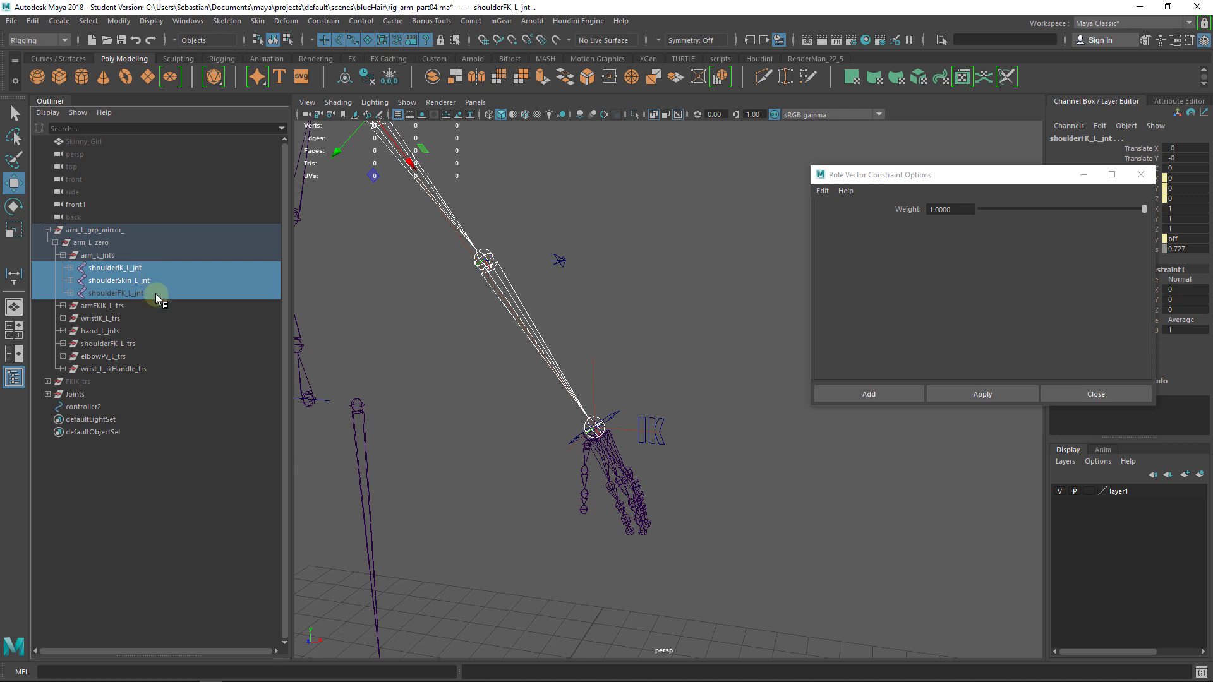
click(63, 255)
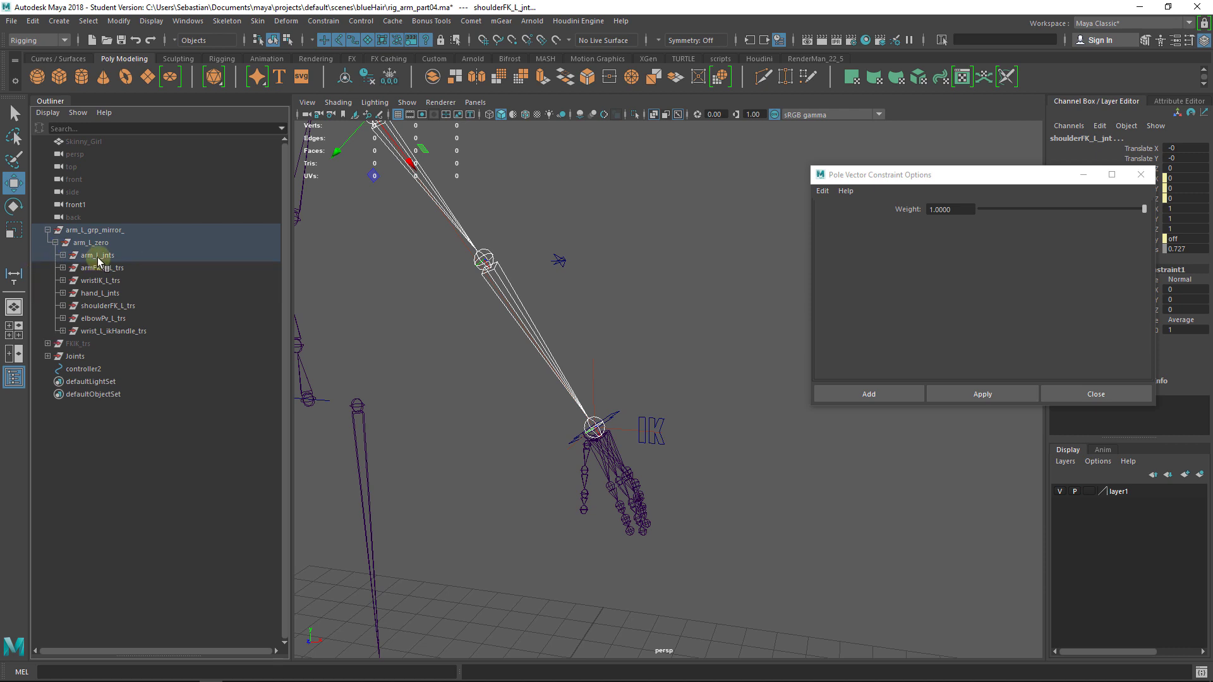
click(98, 255)
click(115, 269)
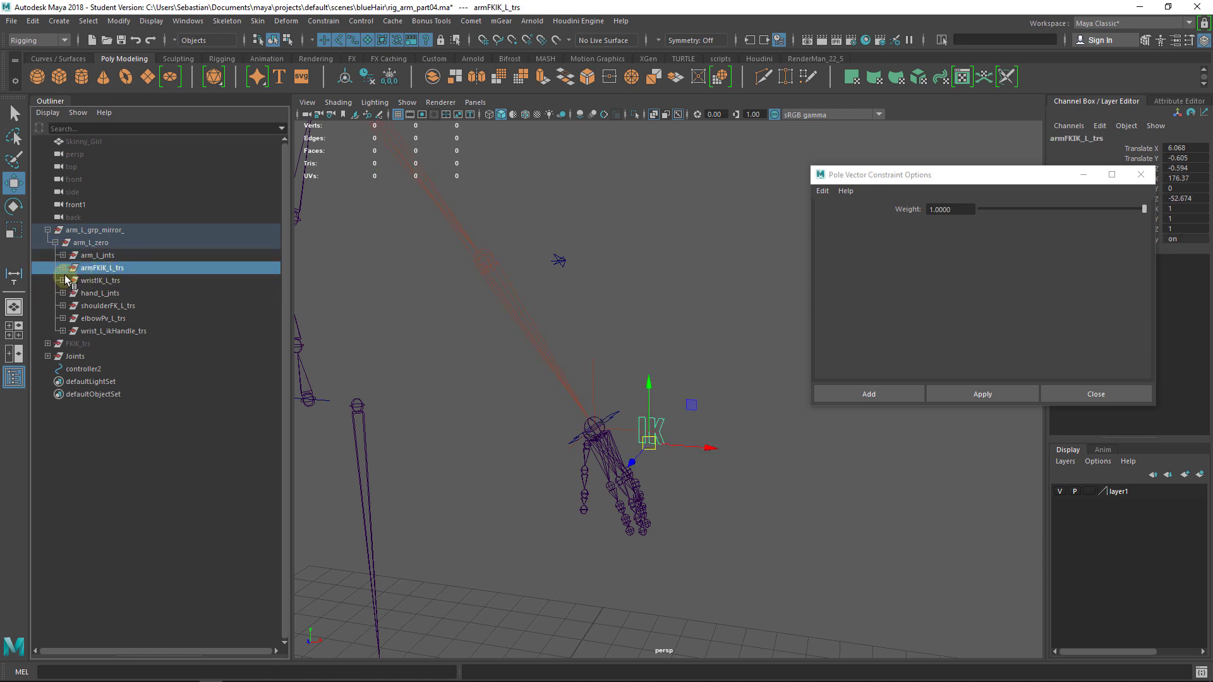
middle_drag(65, 270, 107, 288)
click(106, 284)
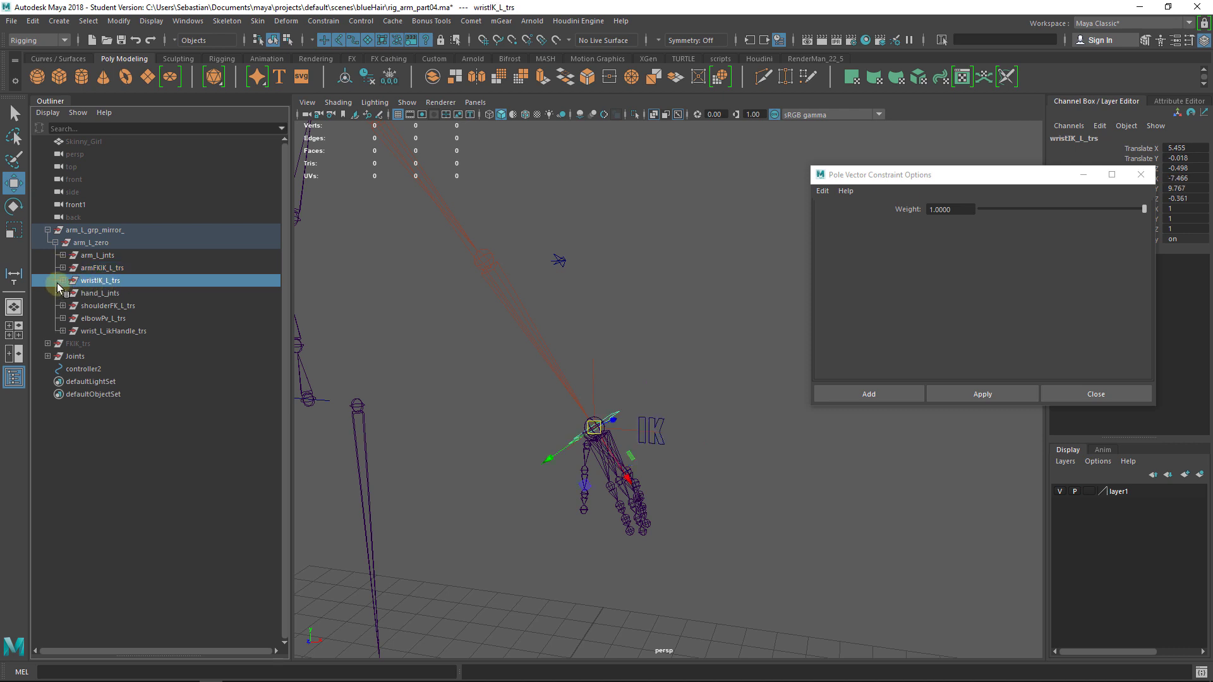
click(63, 297)
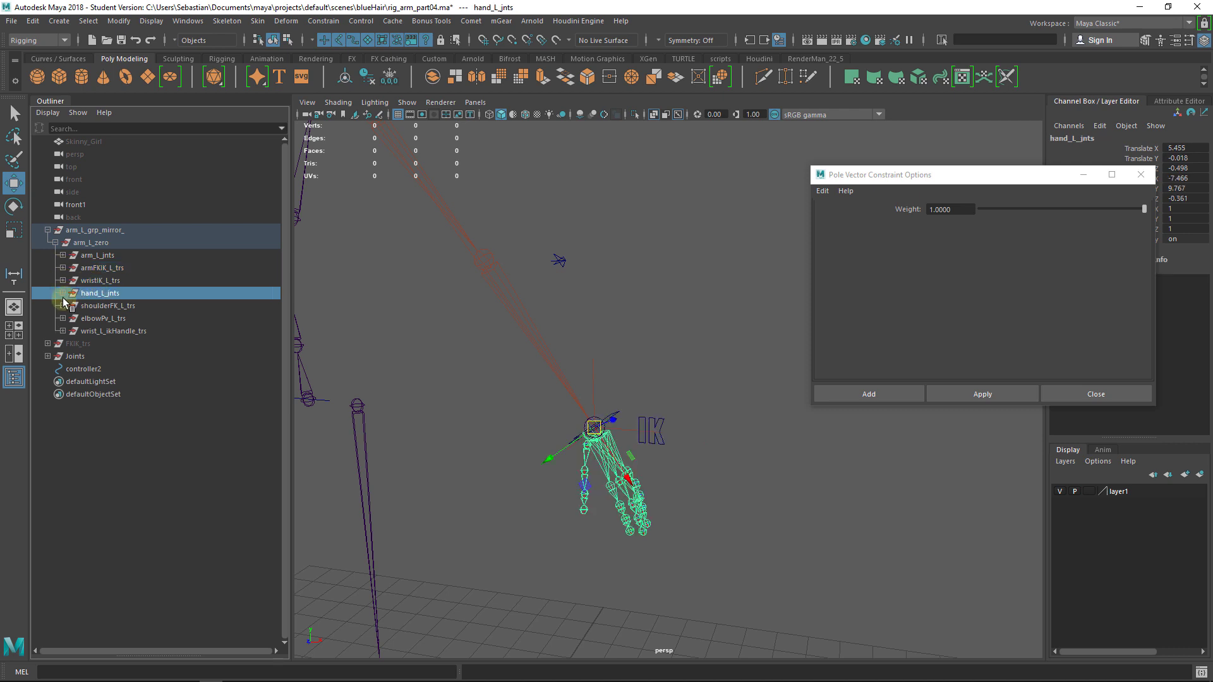
click(95, 306)
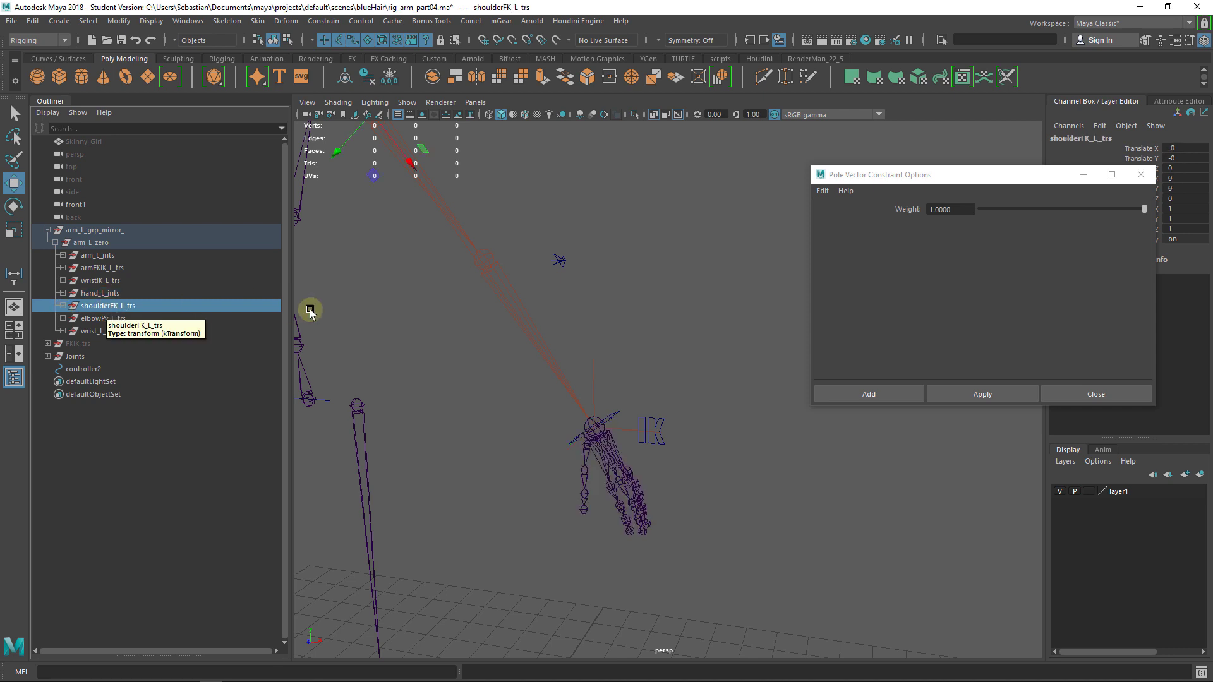
Step: Expand the FK control hierarchy of shoulderFK_L_trs all the way down to wristFK_L_ctrl and view the whole arm
click(62, 306)
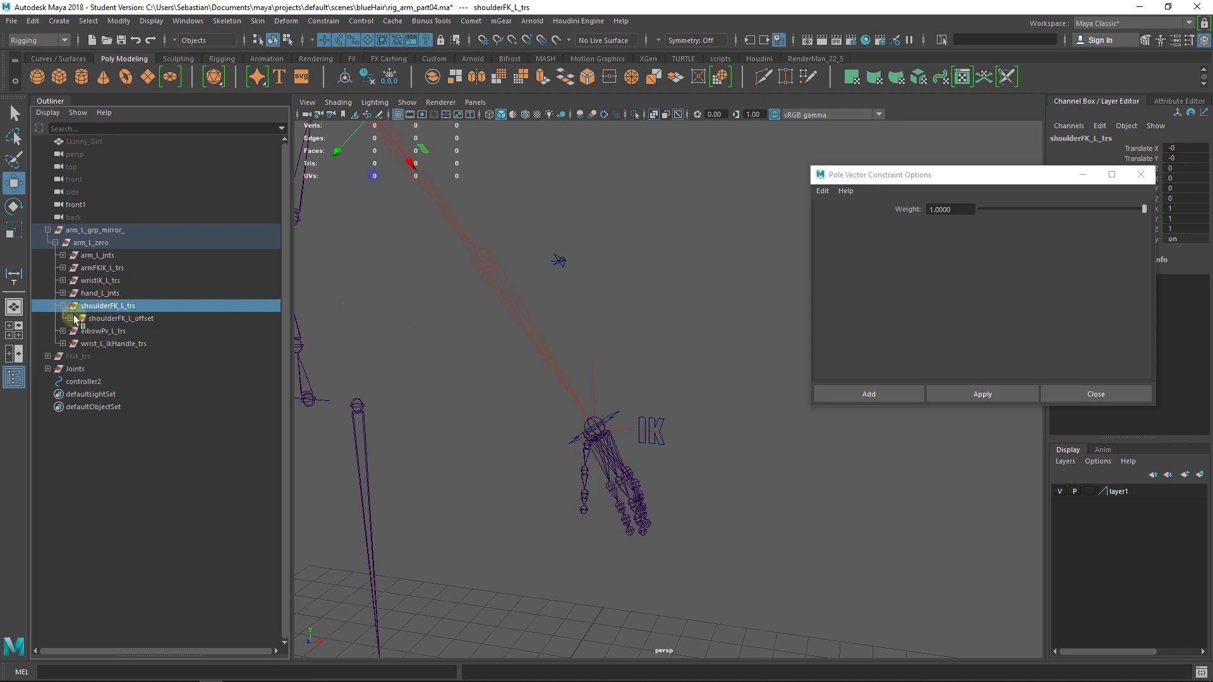
click(70, 319)
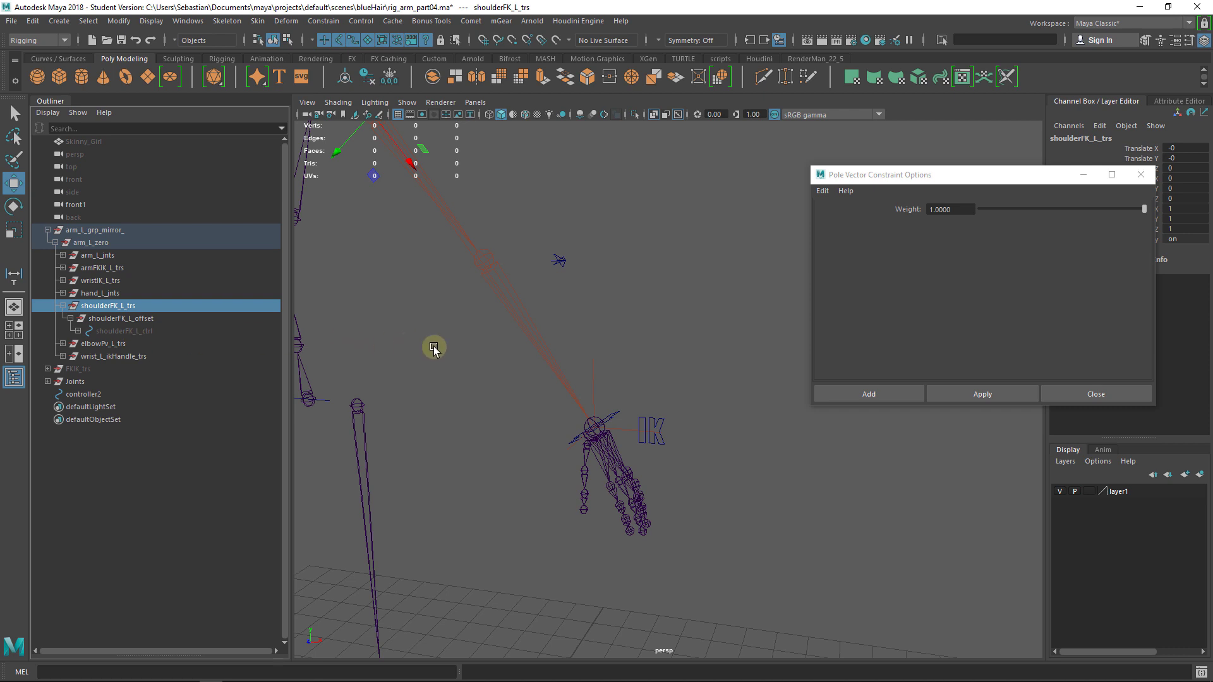
alt+middle_drag(460, 364, 572, 474)
alt+right_drag(572, 473, 506, 417)
shift+click(78, 331)
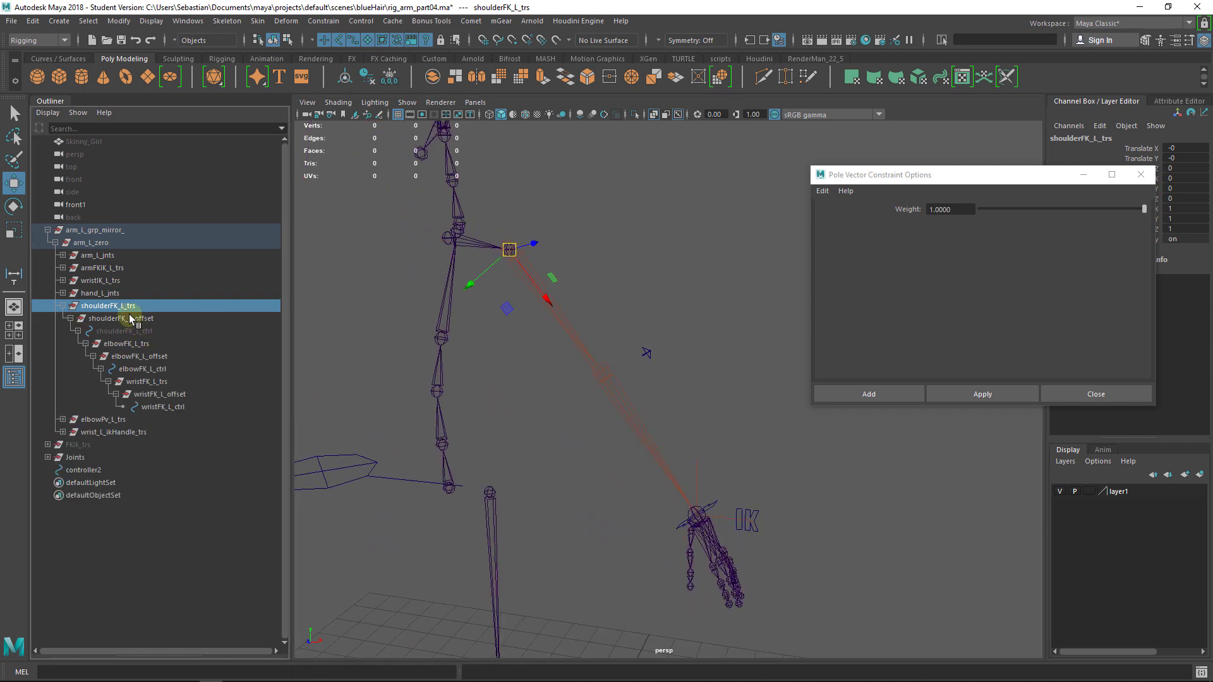
Step: Set the FK IK attribute of armFKIK_L_ctrl to 0, switching the arm to FK
click(749, 515)
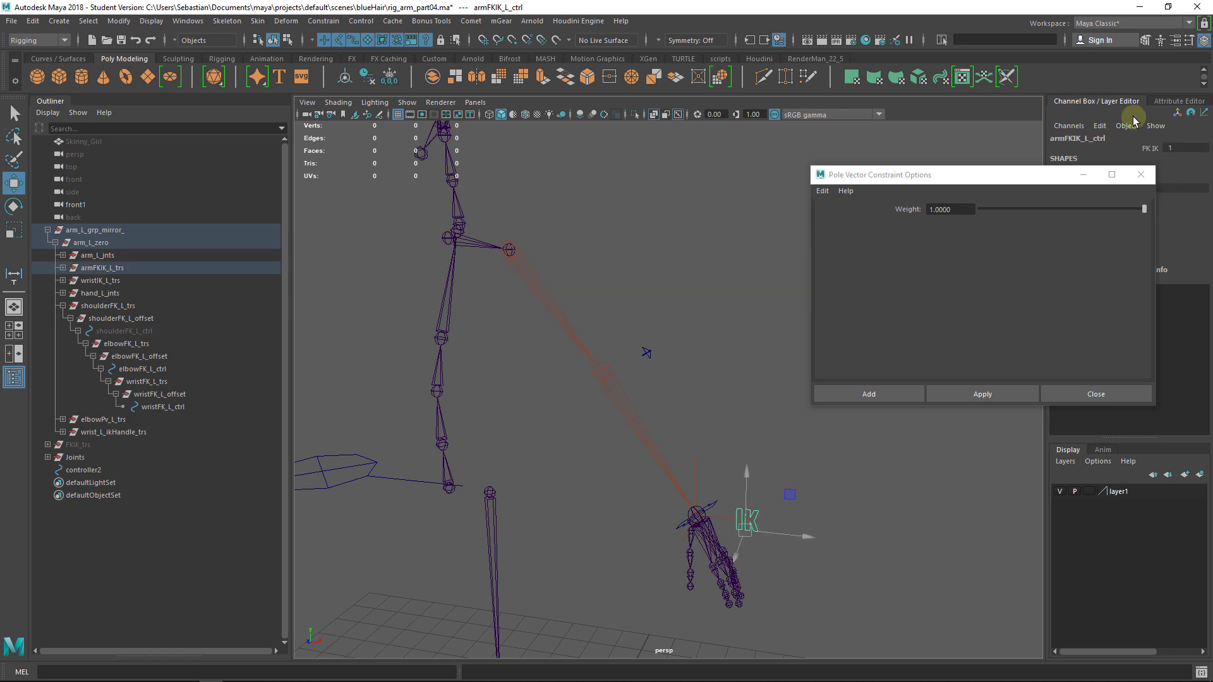
click(1160, 150)
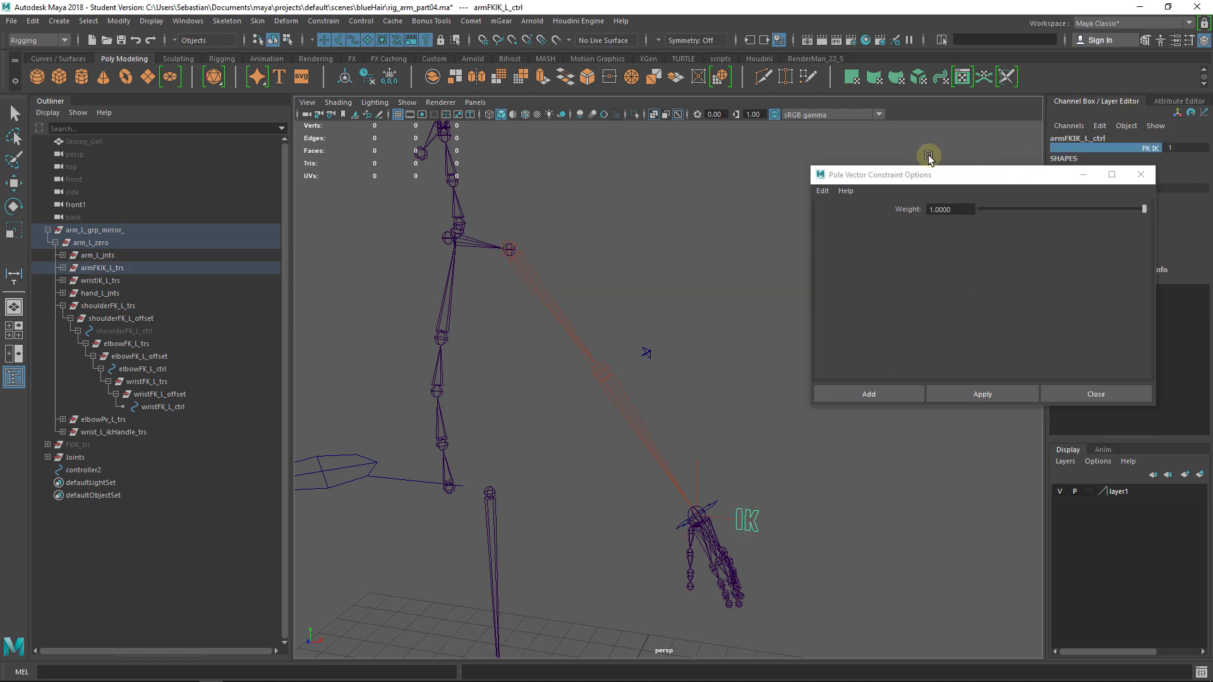
middle_drag(990, 135, 926, 129)
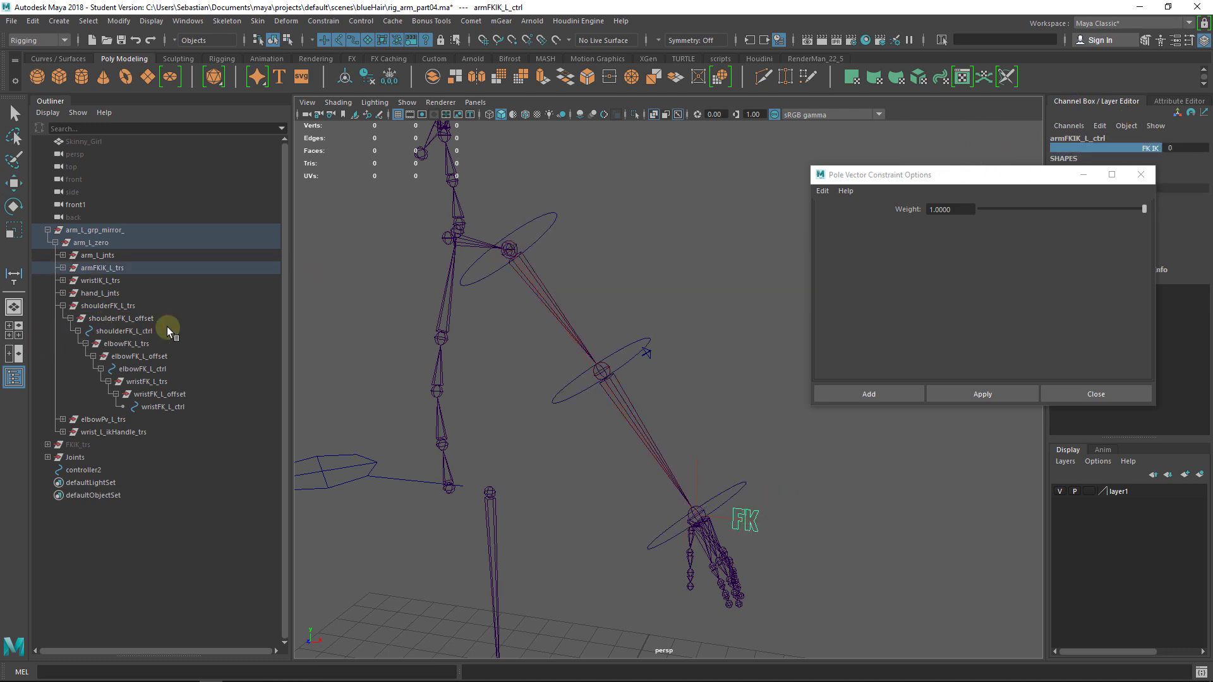
Step: Examine shoulderFK_L_offset, elbowPv_L_trs and wrist_L_ikHandle_trs, and collapse the shoulderFK_L_trs hierarchy
click(139, 319)
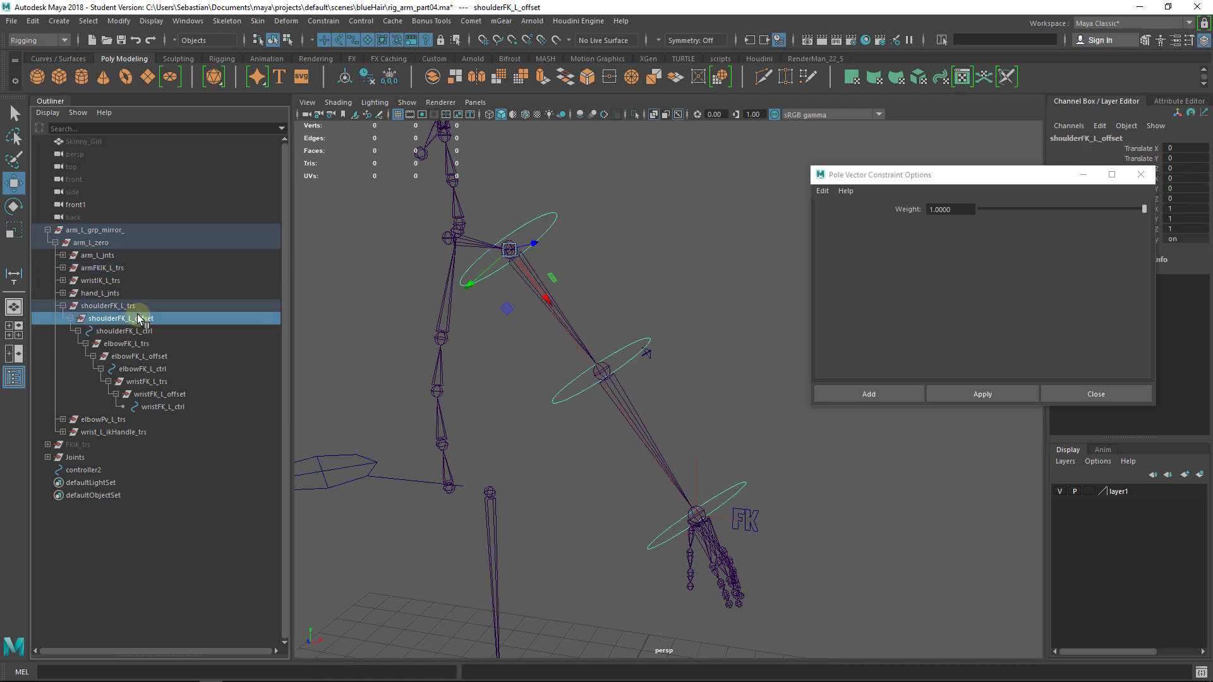
click(121, 421)
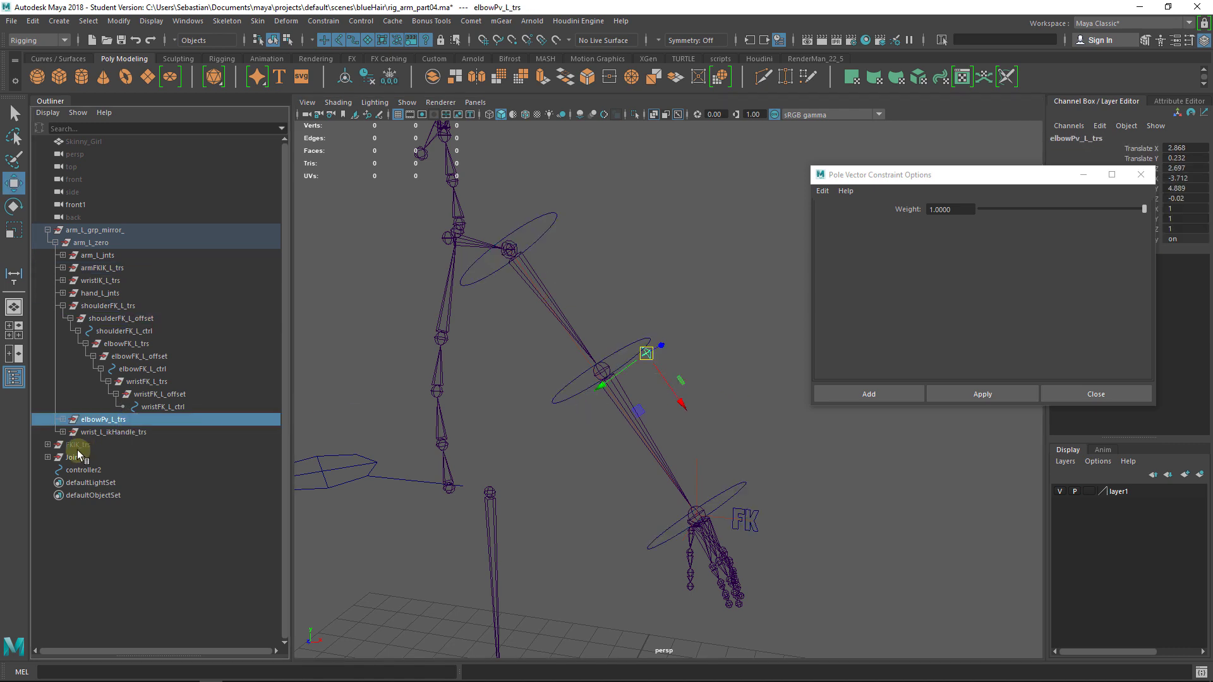
click(113, 433)
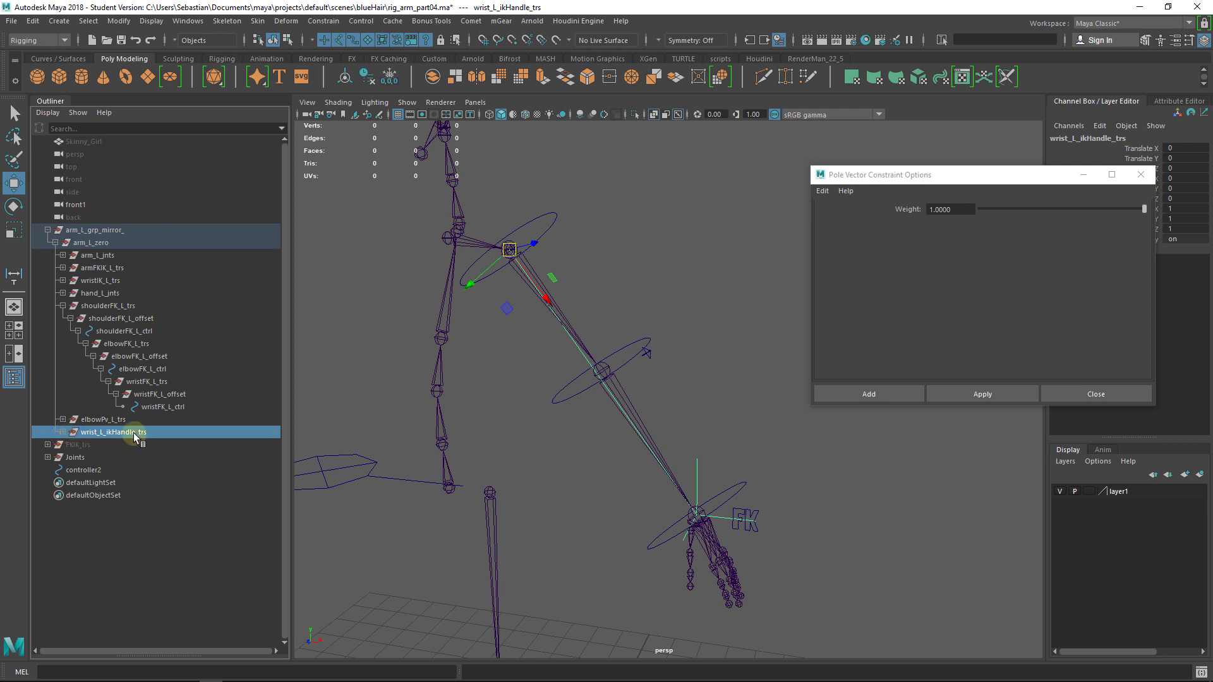
click(63, 306)
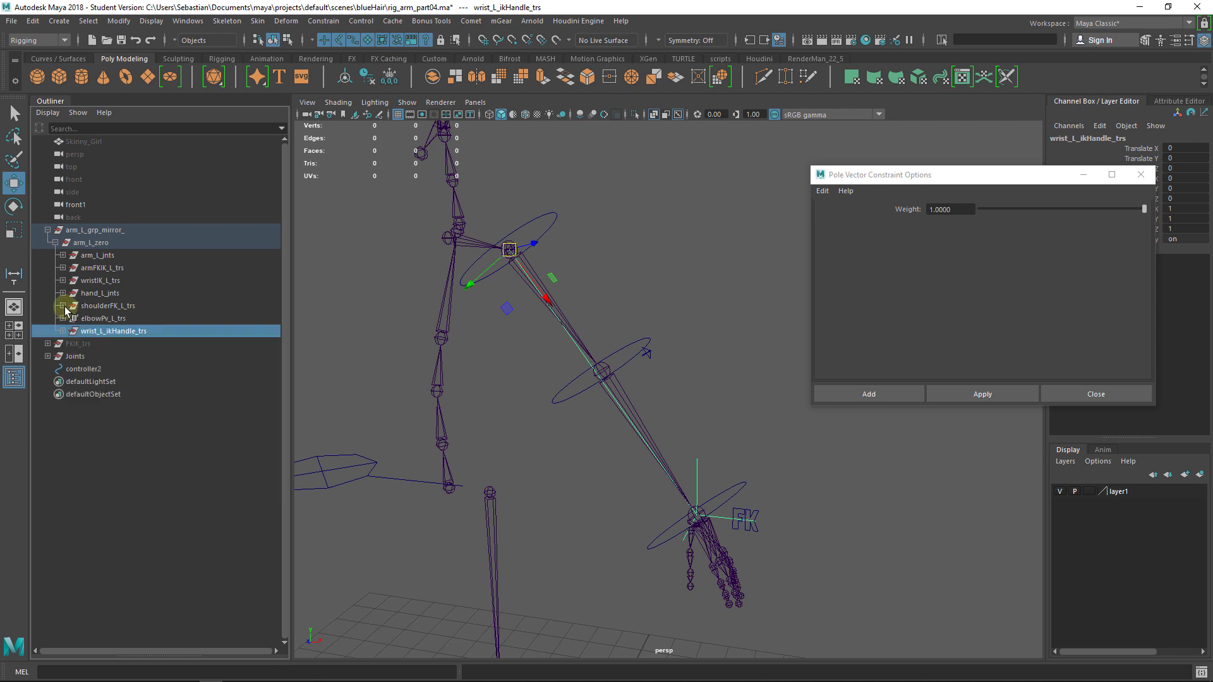
click(122, 318)
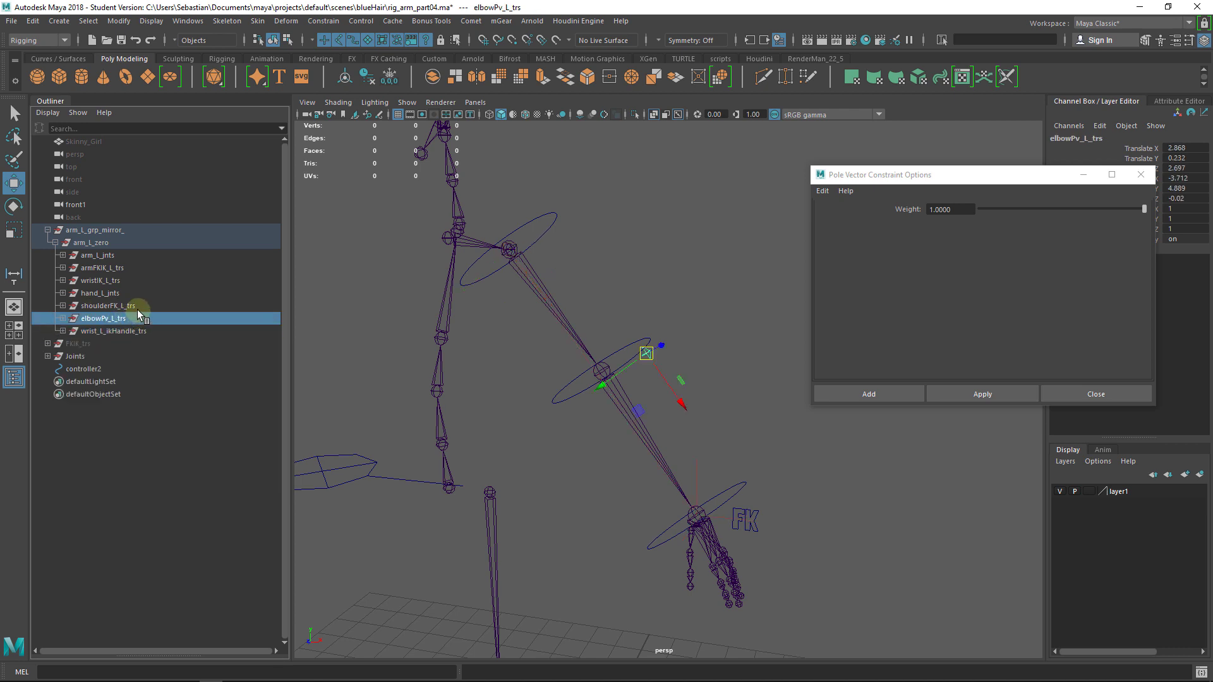
ctrl+click(138, 307)
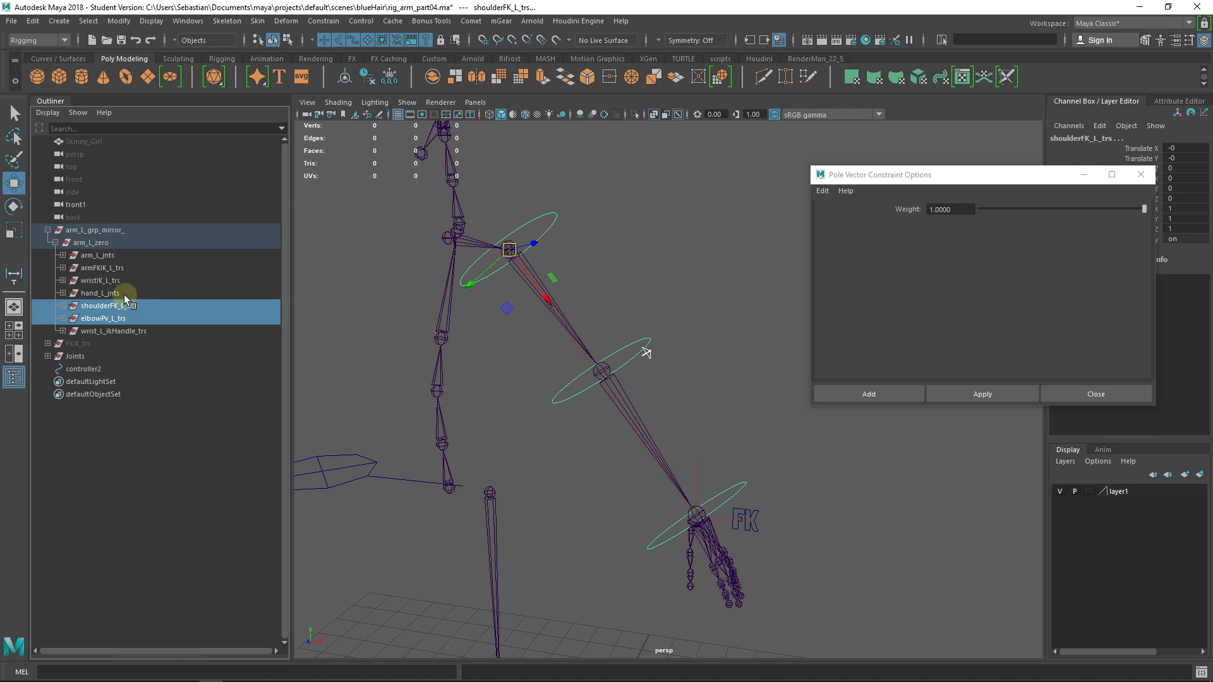
ctrl+click(125, 294)
ctrl+click(125, 295)
ctrl+click(130, 282)
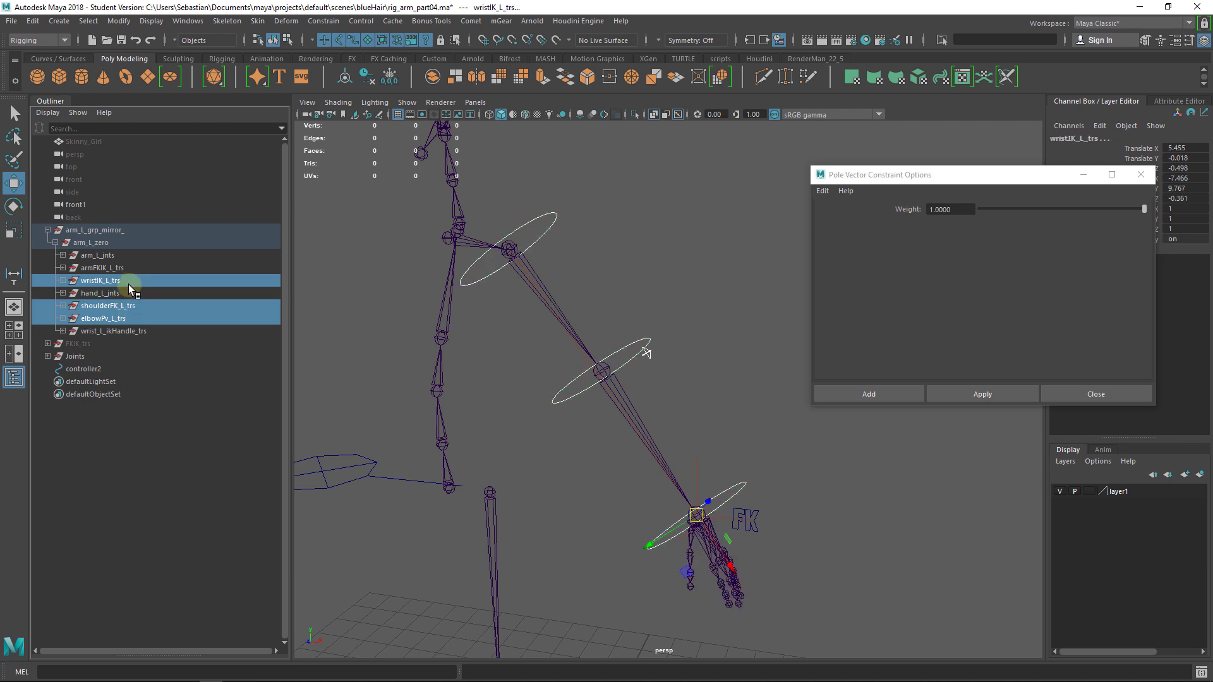
click(64, 282)
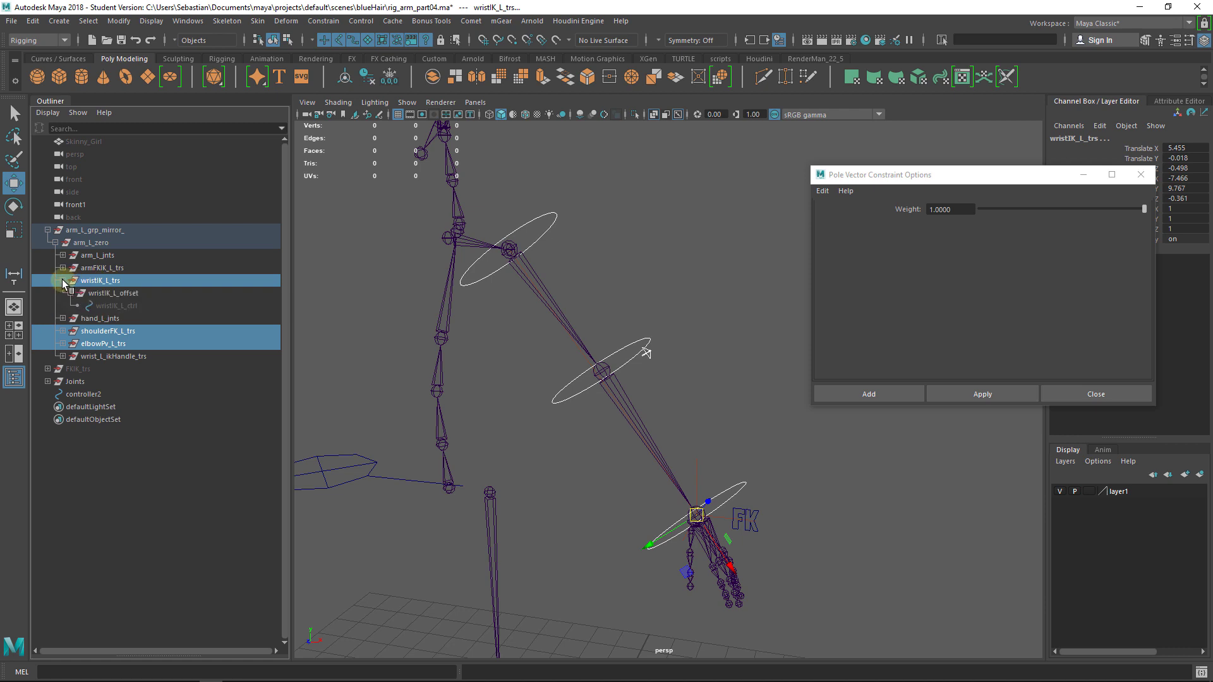
click(63, 282)
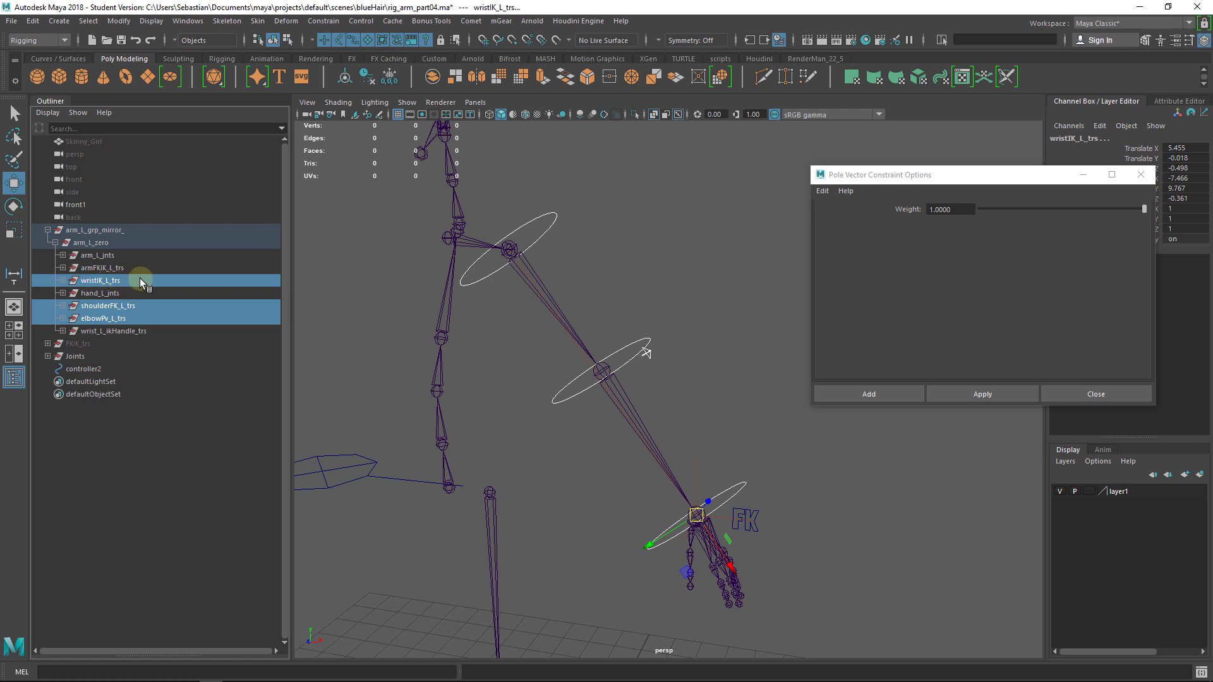
Step: Group armFKIK_L_trs, wristIK_L_trs, shoulderFK_L_trs and elbowPv_L_trs together under arm_L_zero
click(106, 269)
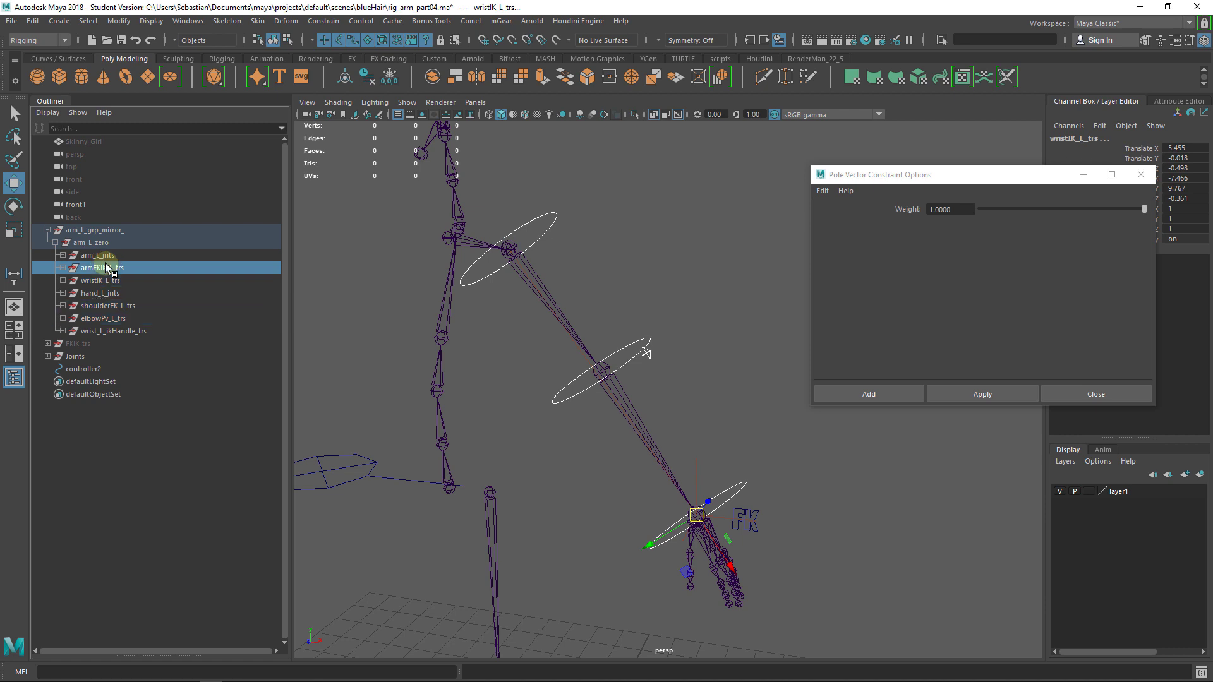
ctrl+click(115, 282)
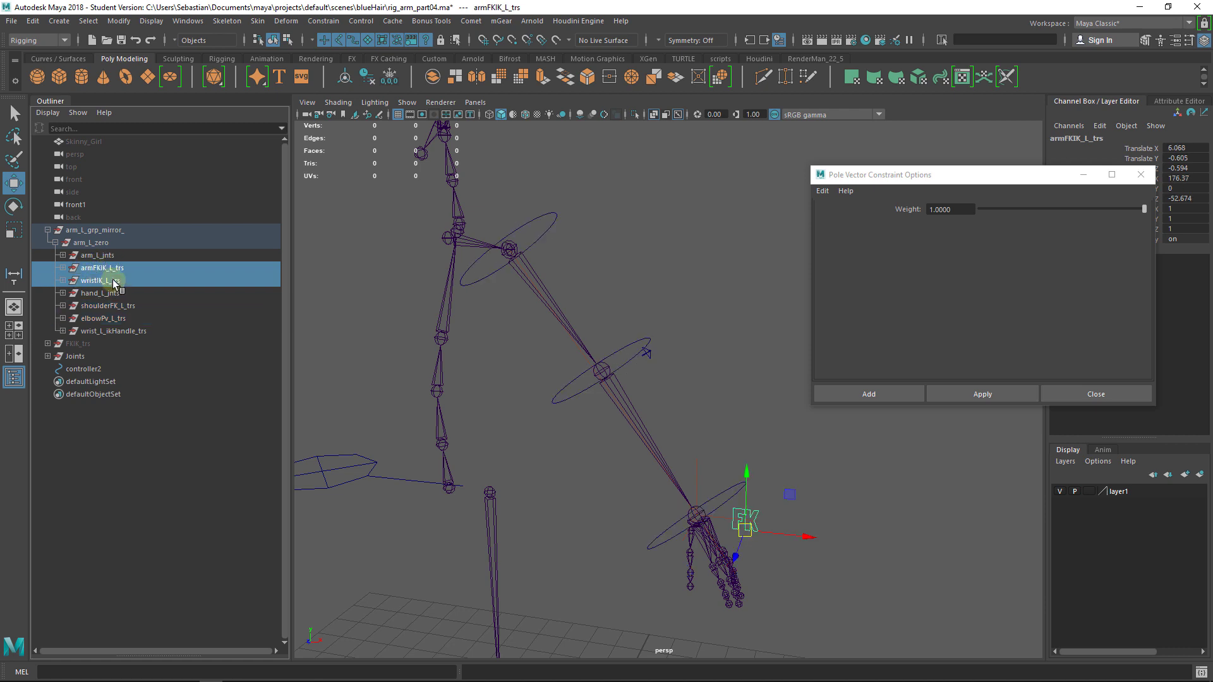
ctrl+click(117, 280)
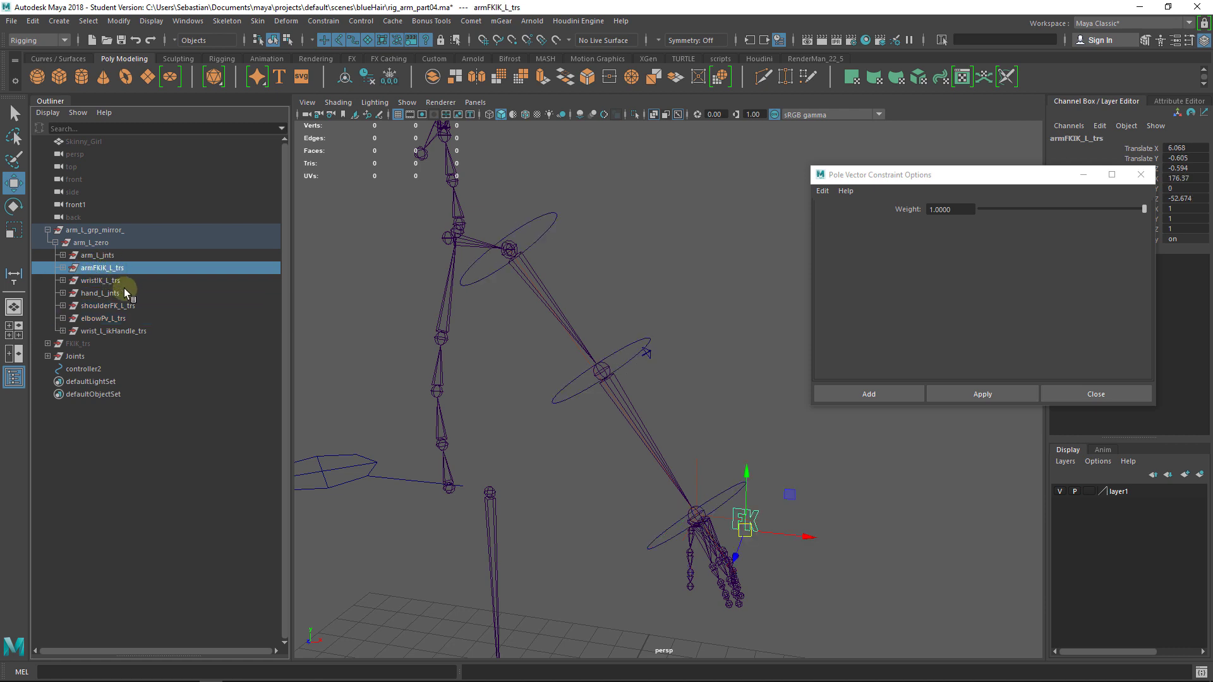
ctrl+click(115, 282)
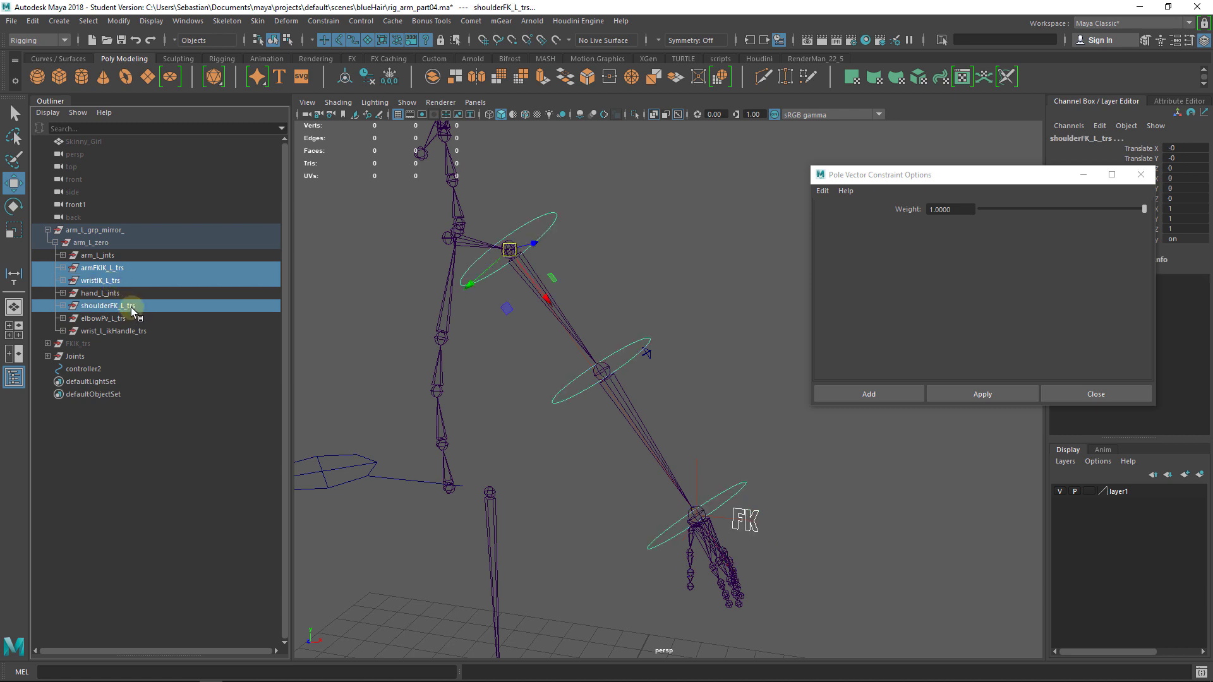
ctrl+click(103, 319)
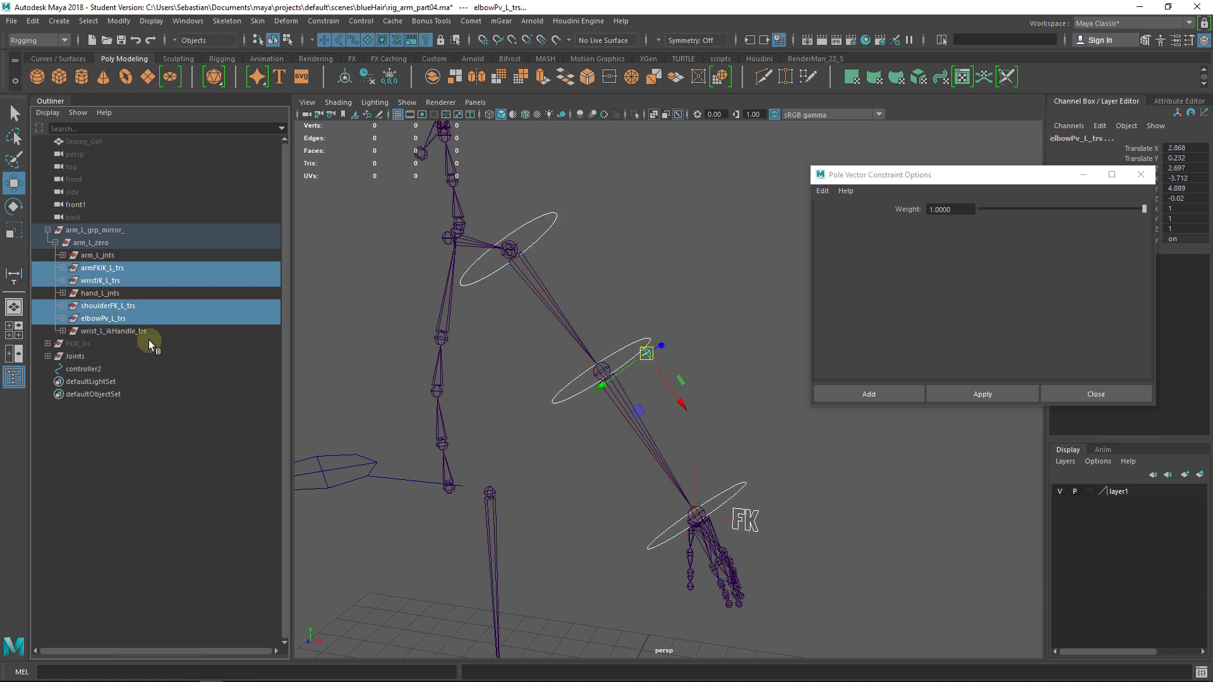
key(ctrl+g)
Step: Rename the new group of controls as arm_L_ctrls, checking its contents and collapsing it
double_click(133, 299)
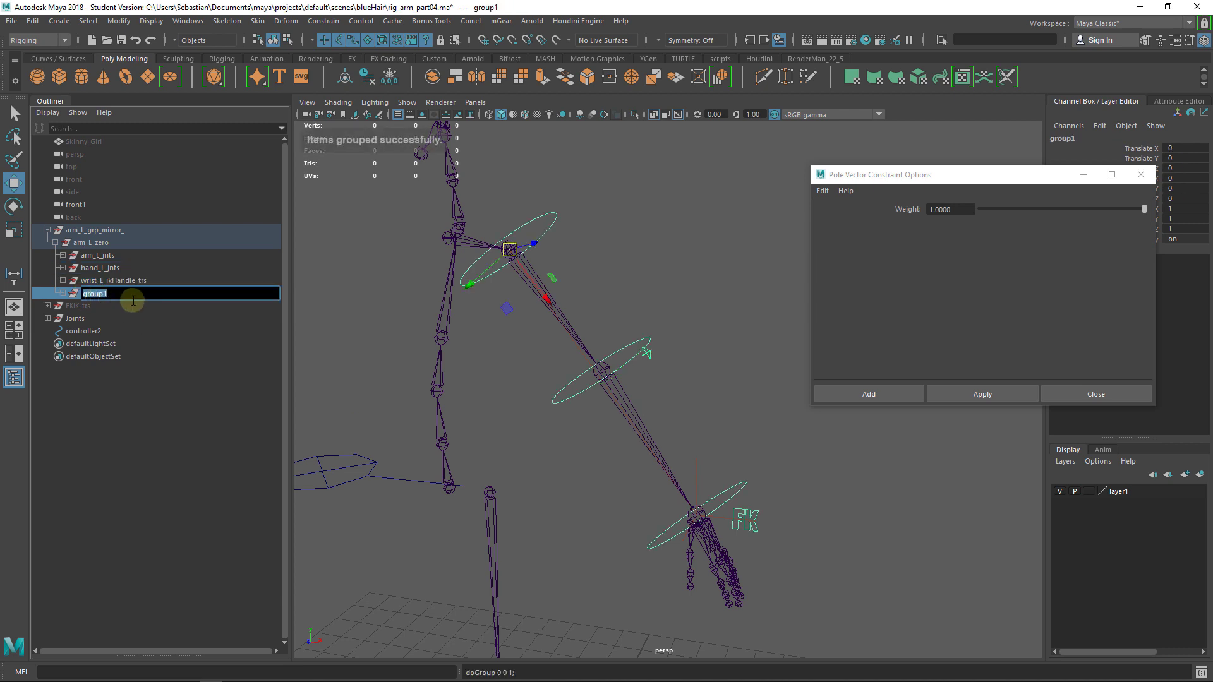
click(136, 295)
click(63, 294)
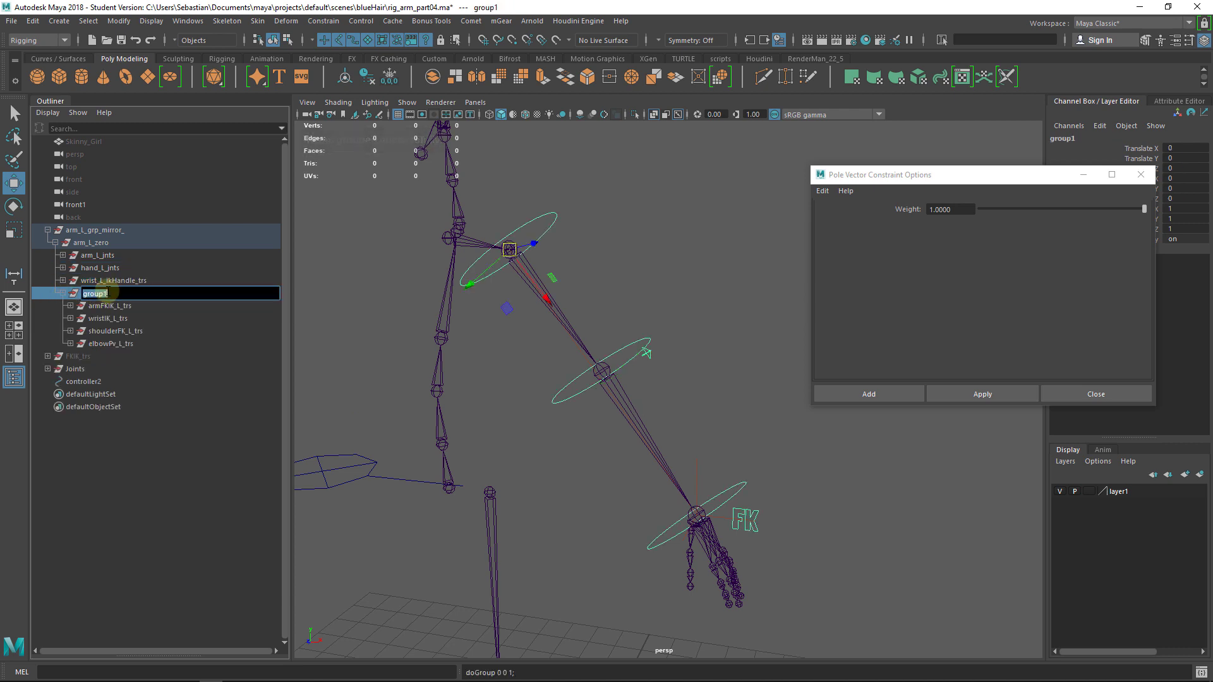
double_click(133, 294)
double_click(151, 296)
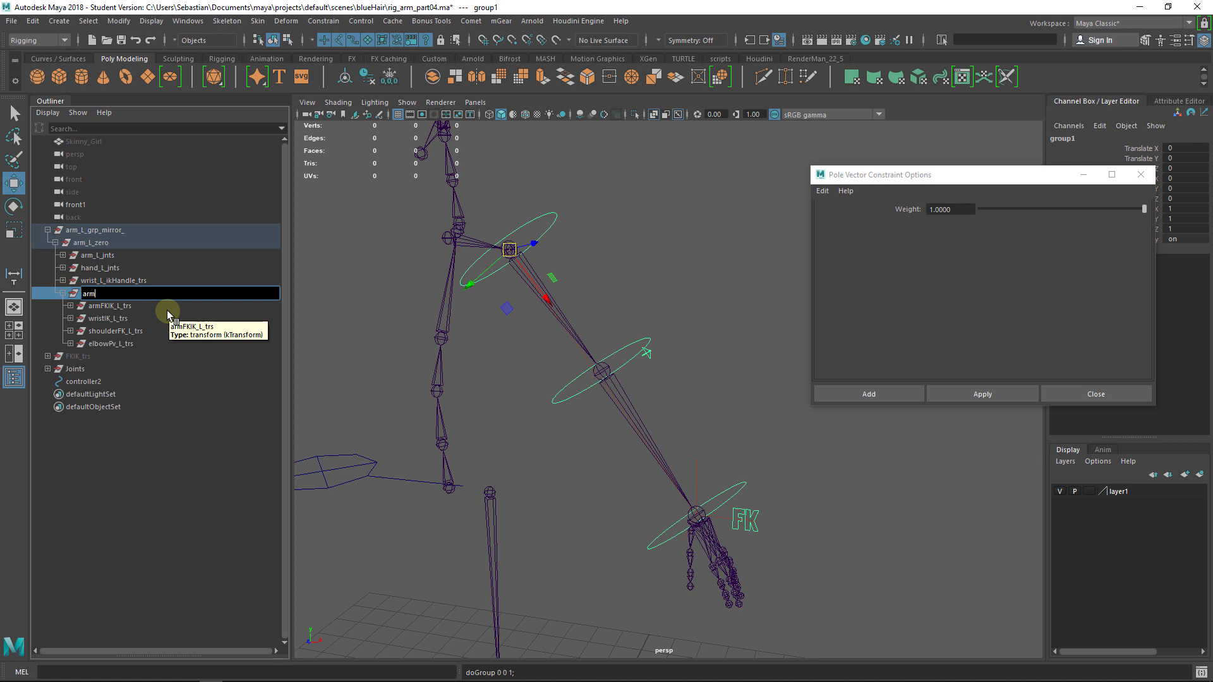
text(_)
key(Caps_Lock)
text(L)
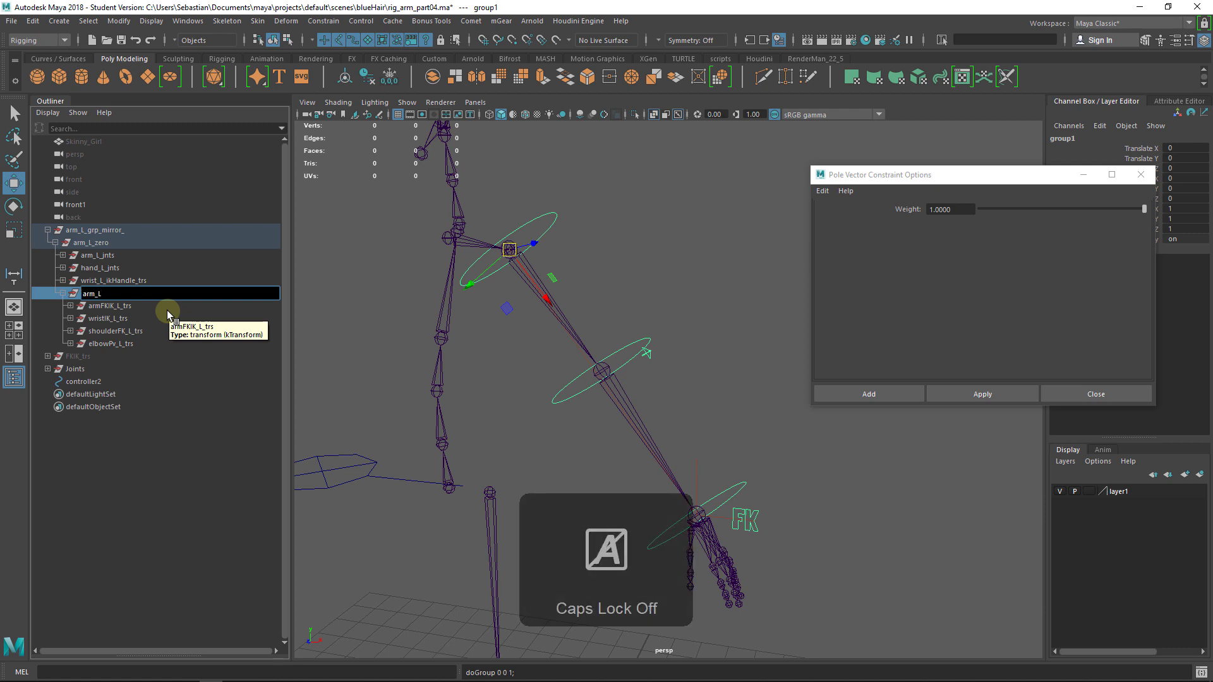
text(_)
key(Caps_Lock)
text(C)
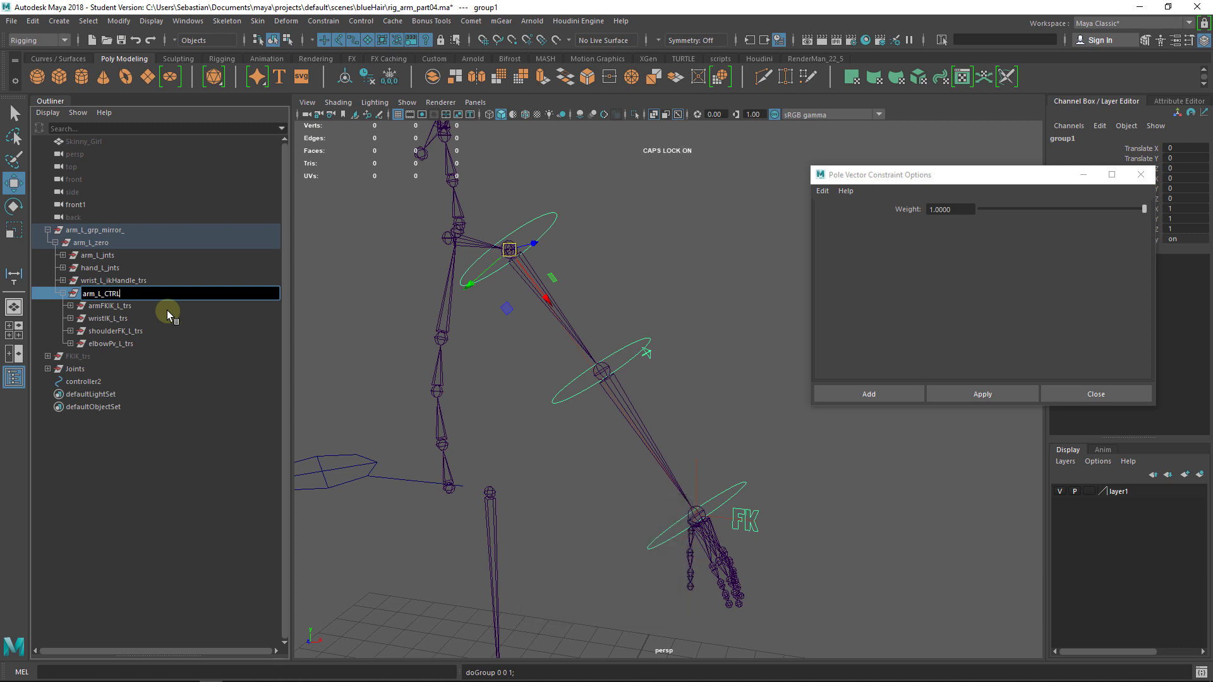
key(Caps_Lock)
key(BackSpace)
text(ctrls)
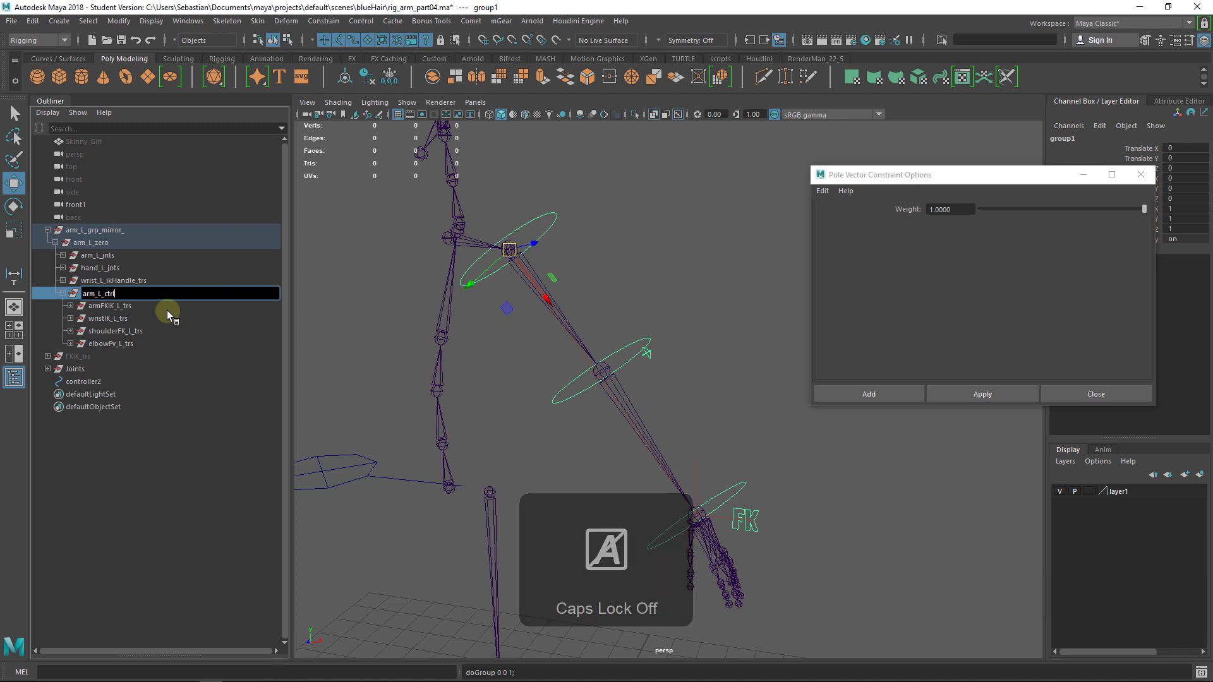
key(Return)
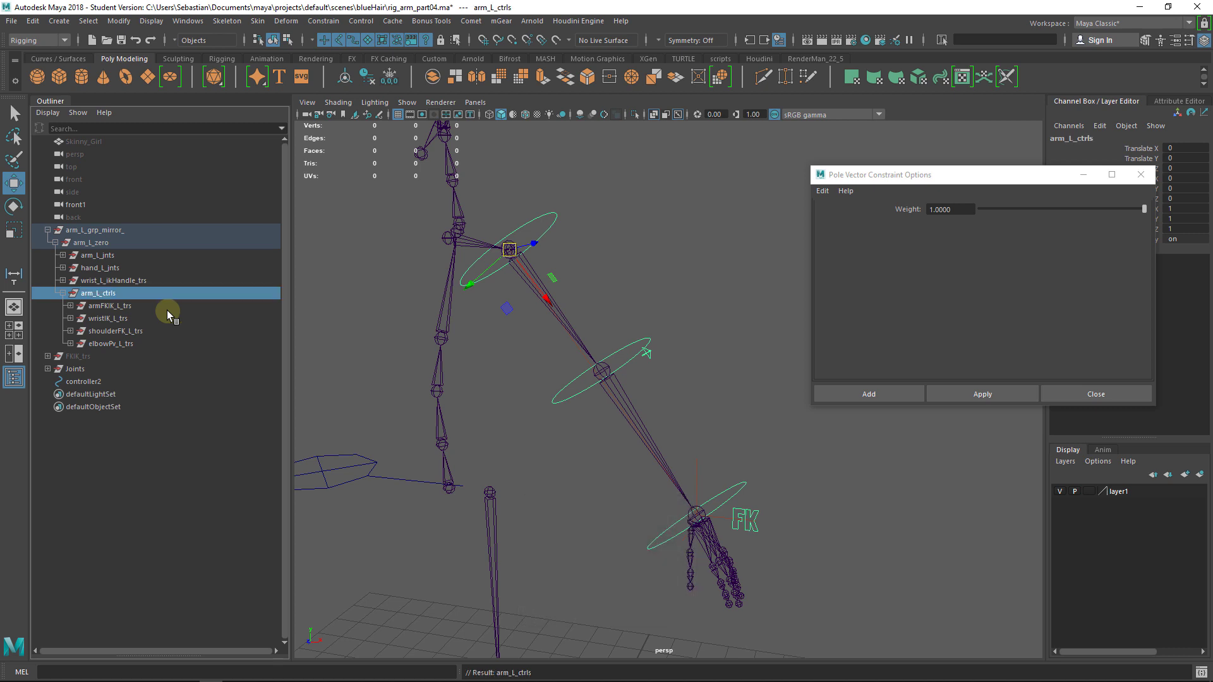
click(63, 293)
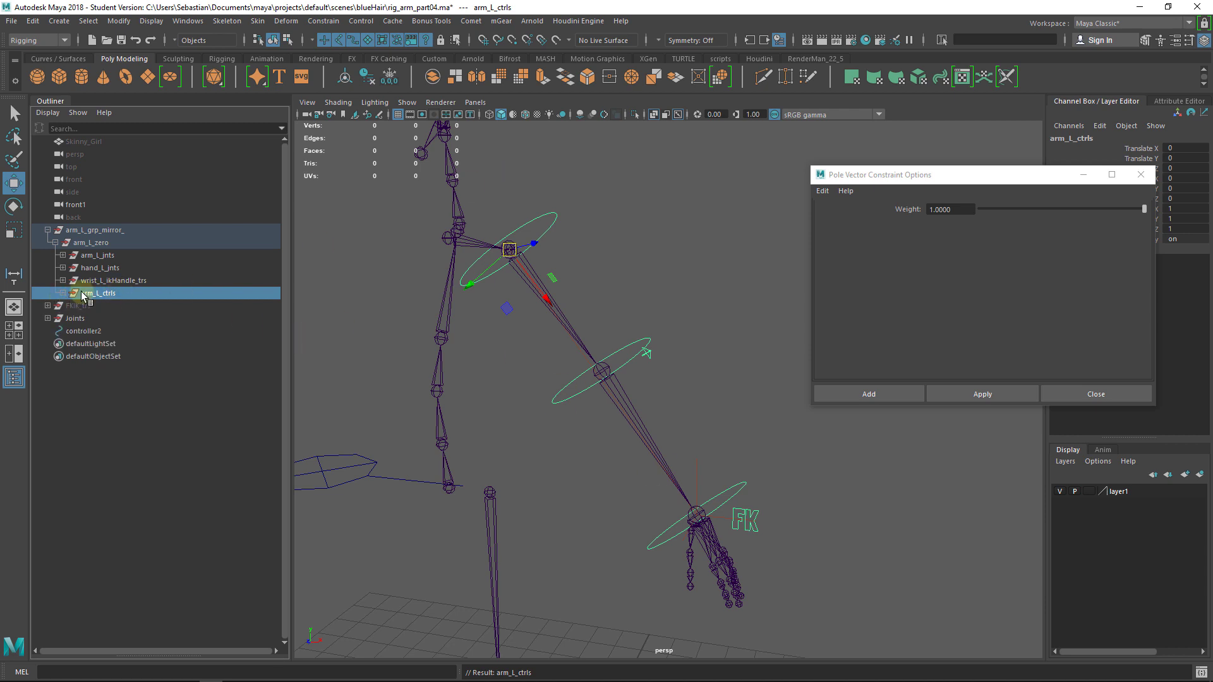
Step: Examine wrist_L_ikHandle_trs, the contents of hand_L_jnts and arm_L_jnts, leaving the groups under arm_L_zero collapsed
click(129, 281)
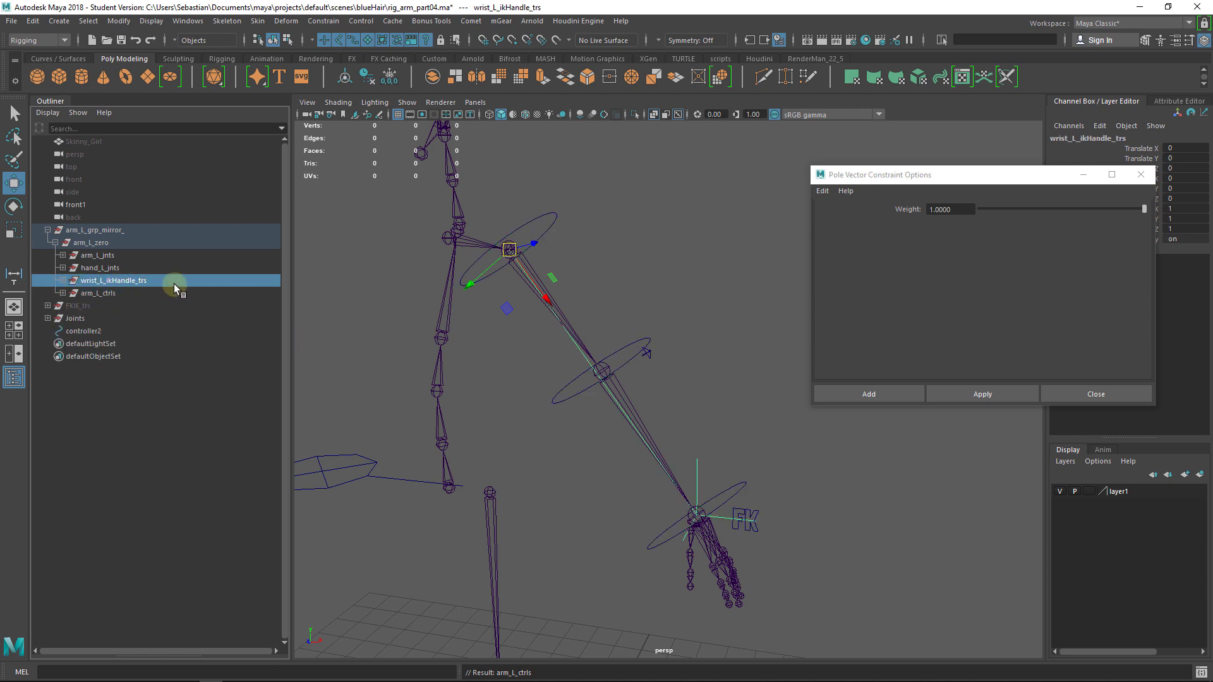
mouse_move(87, 290)
mouse_down()
mouse_move(160, 295)
mouse_move(73, 273)
mouse_up()
click(119, 269)
click(62, 268)
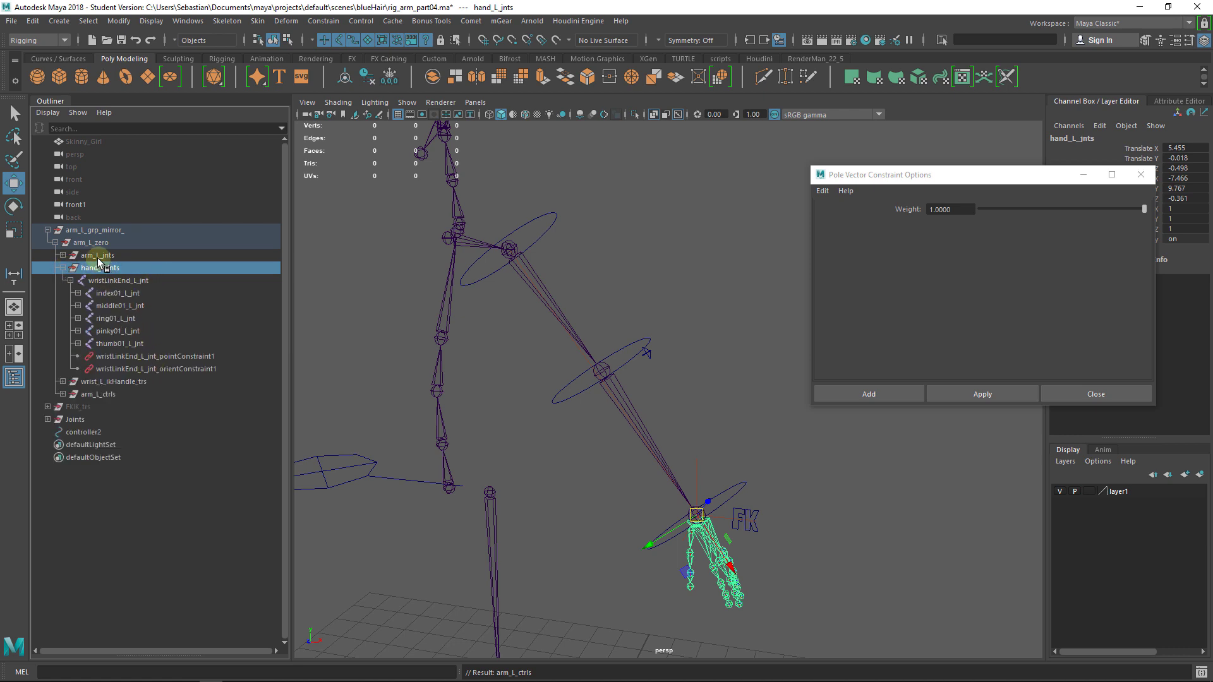
drag(98, 259, 77, 257)
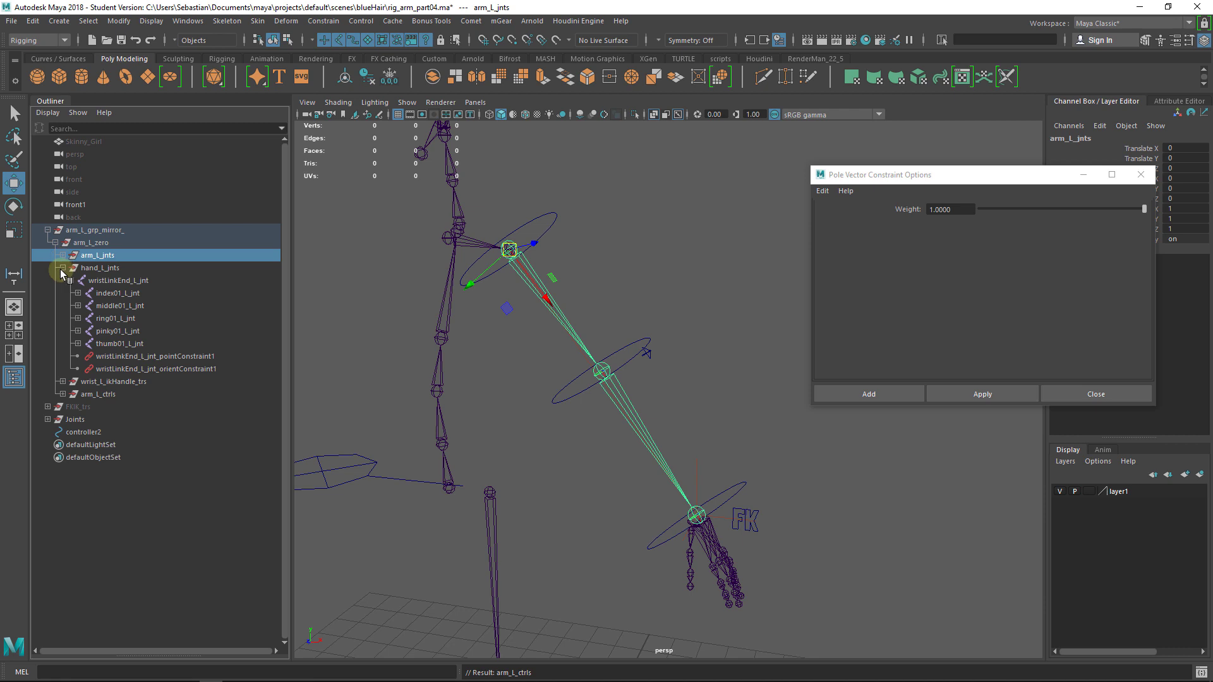
click(62, 268)
click(103, 268)
click(111, 257)
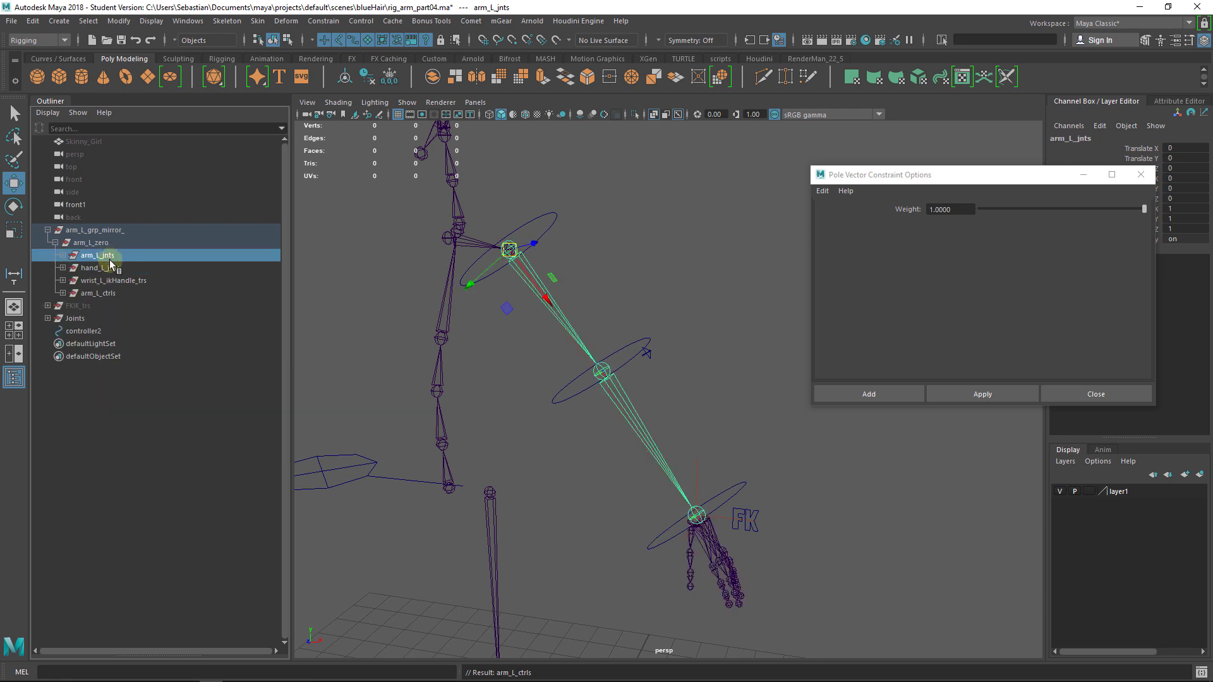
Step: Parent the hand_L_jnts group under arm_L_jnts and check its place in the hierarchy
click(102, 268)
click(114, 254)
click(107, 267)
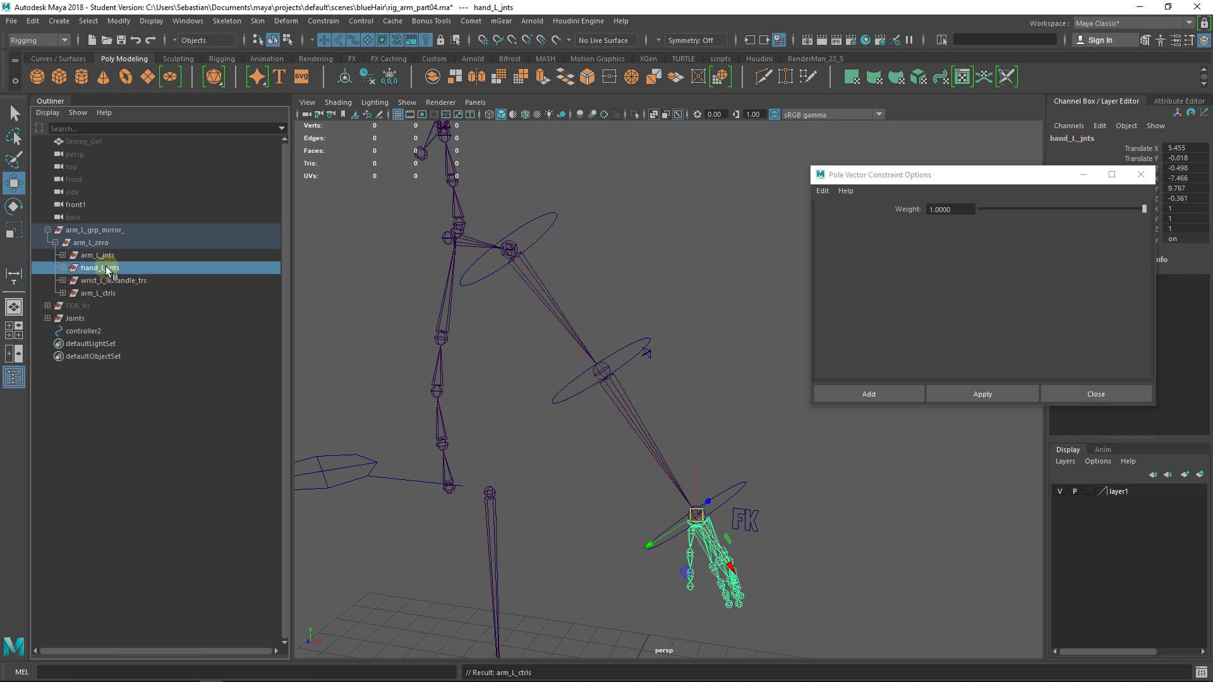
ctrl+click(115, 254)
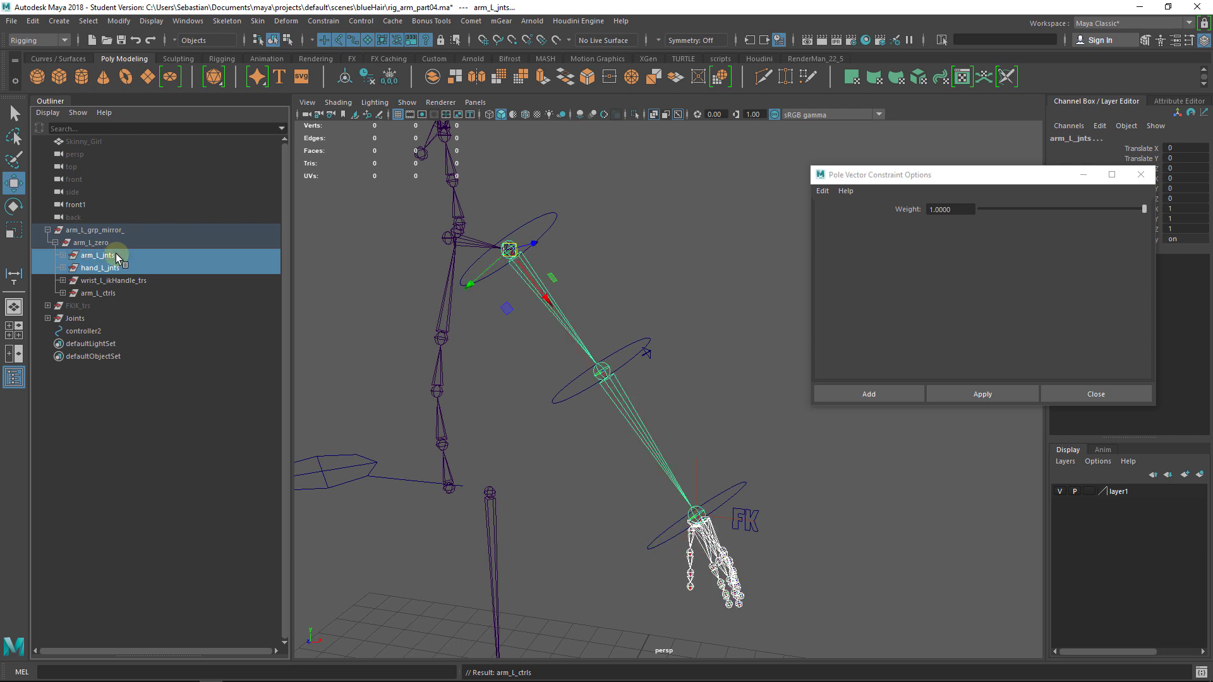
key(p)
click(63, 255)
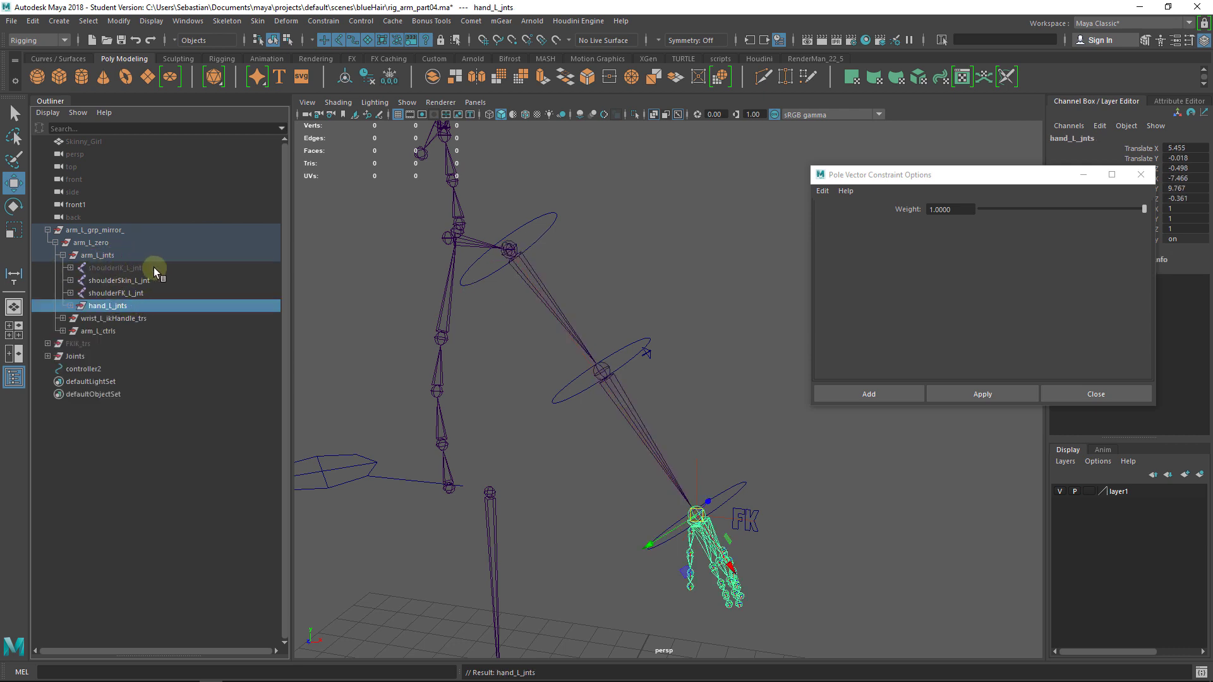
click(80, 255)
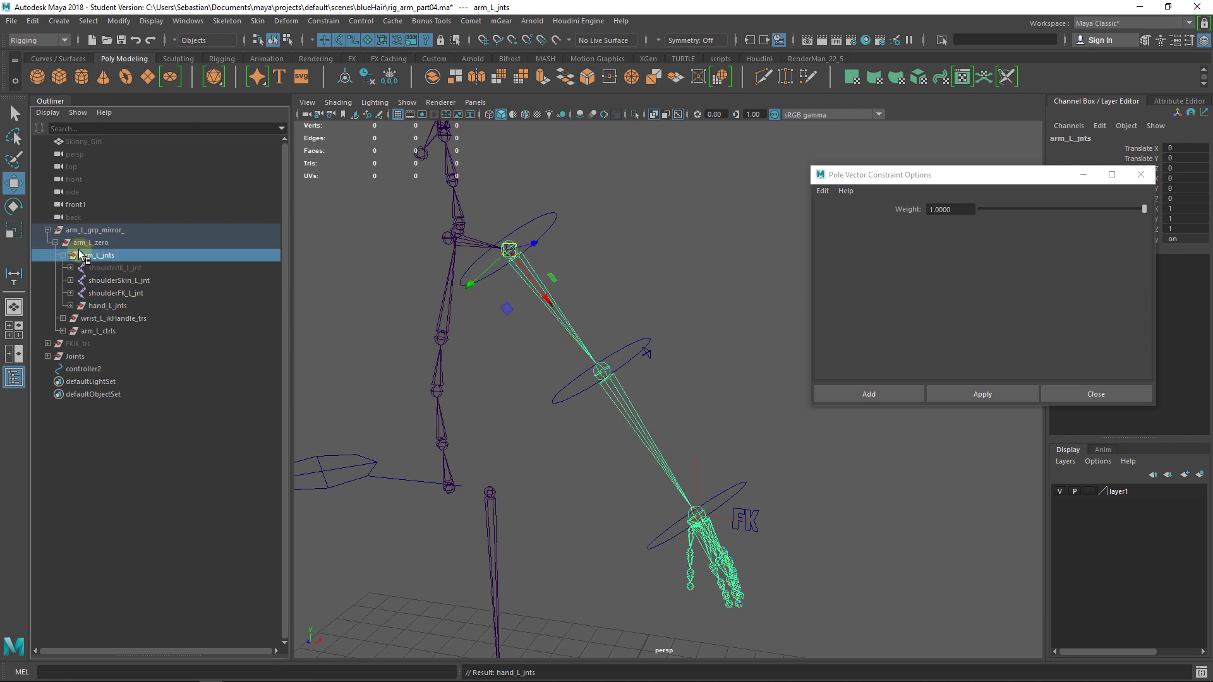
click(107, 305)
click(63, 255)
click(149, 253)
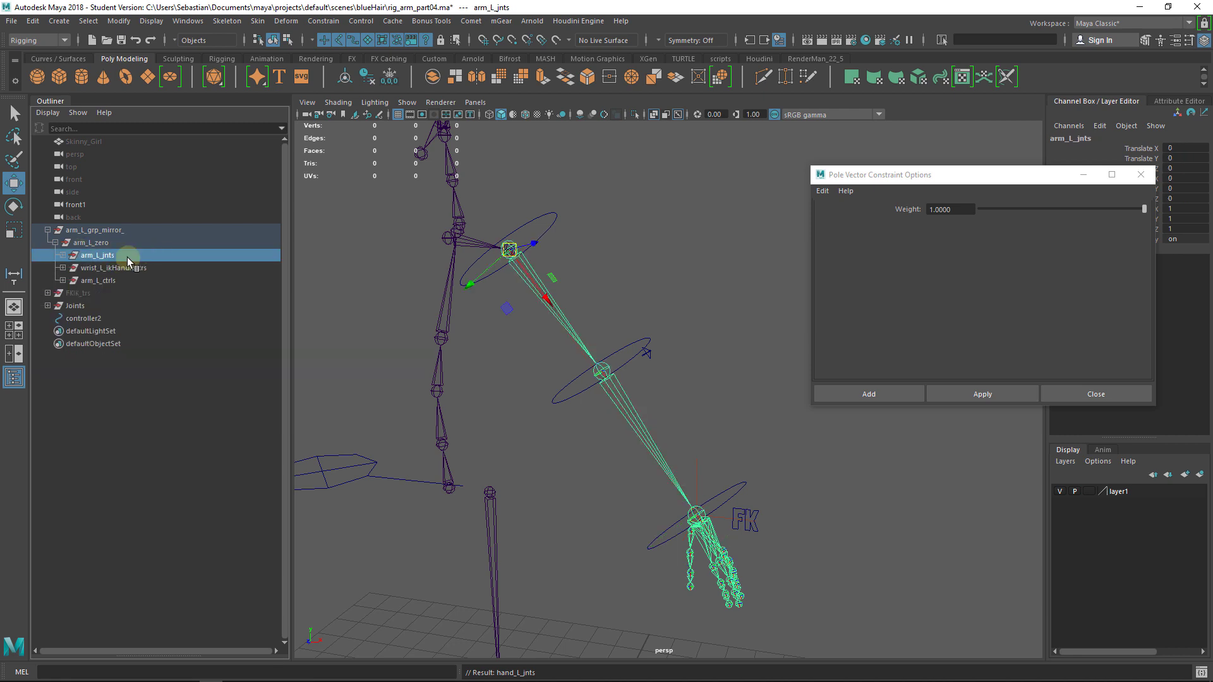
Step: Duplicate the arm_L_zero group once with Duplicate Special, grouped under its parent and including the input graph
key(Up)
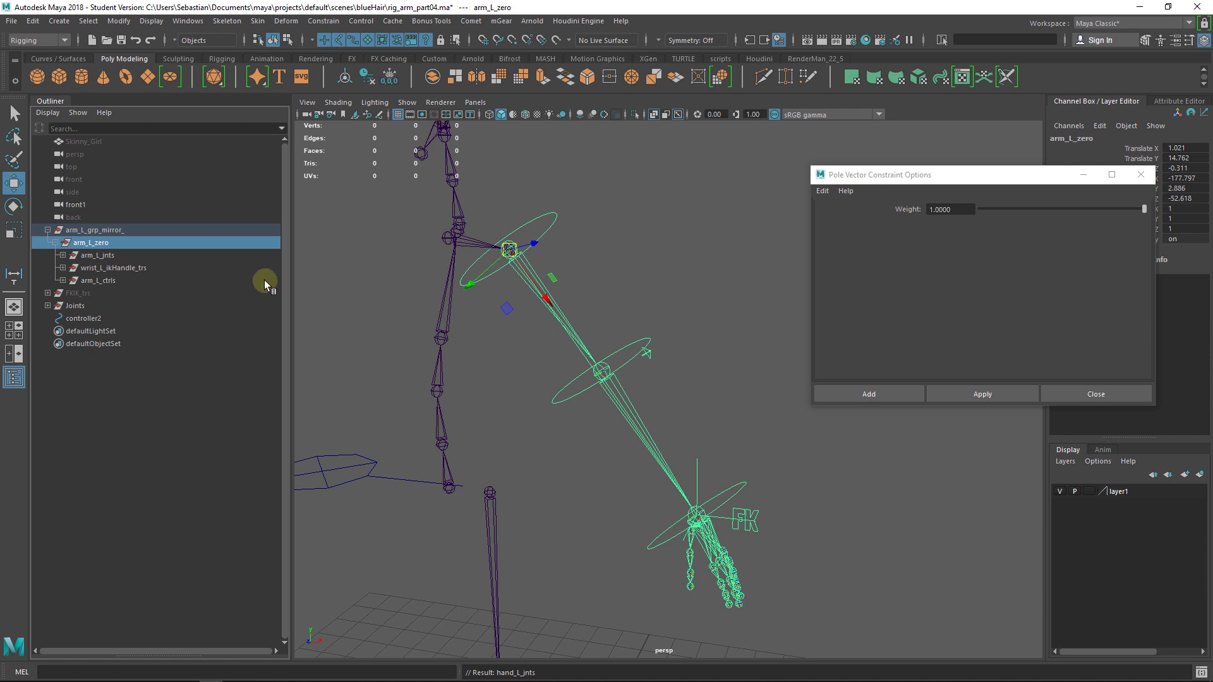
alt+drag(439, 282, 460, 343)
key(ctrl+z)
alt+right_drag(680, 317, 587, 330)
alt+middle_drag(587, 330, 552, 284)
click(34, 25)
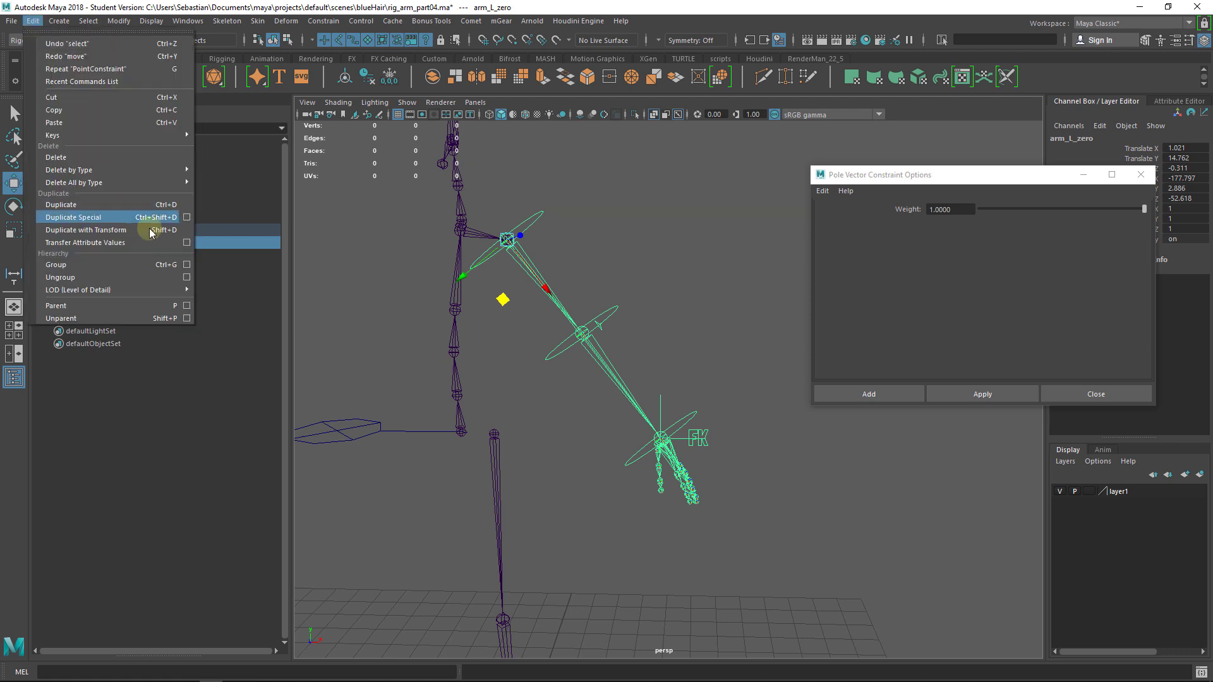
click(186, 217)
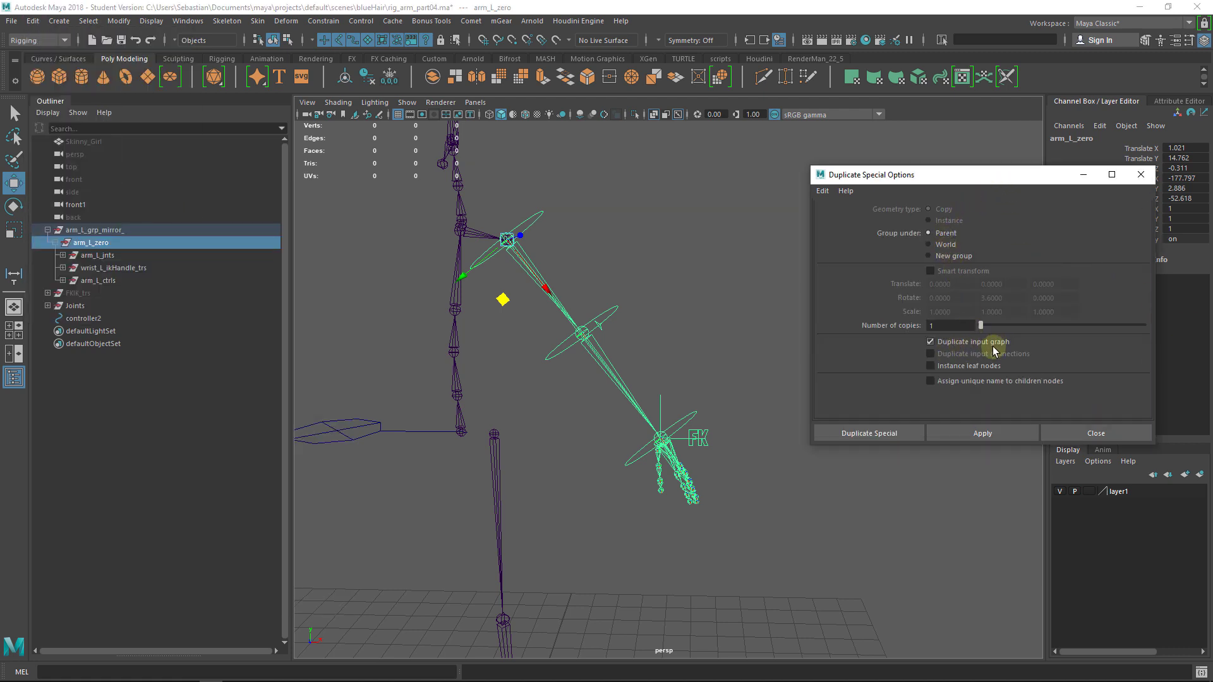
click(998, 434)
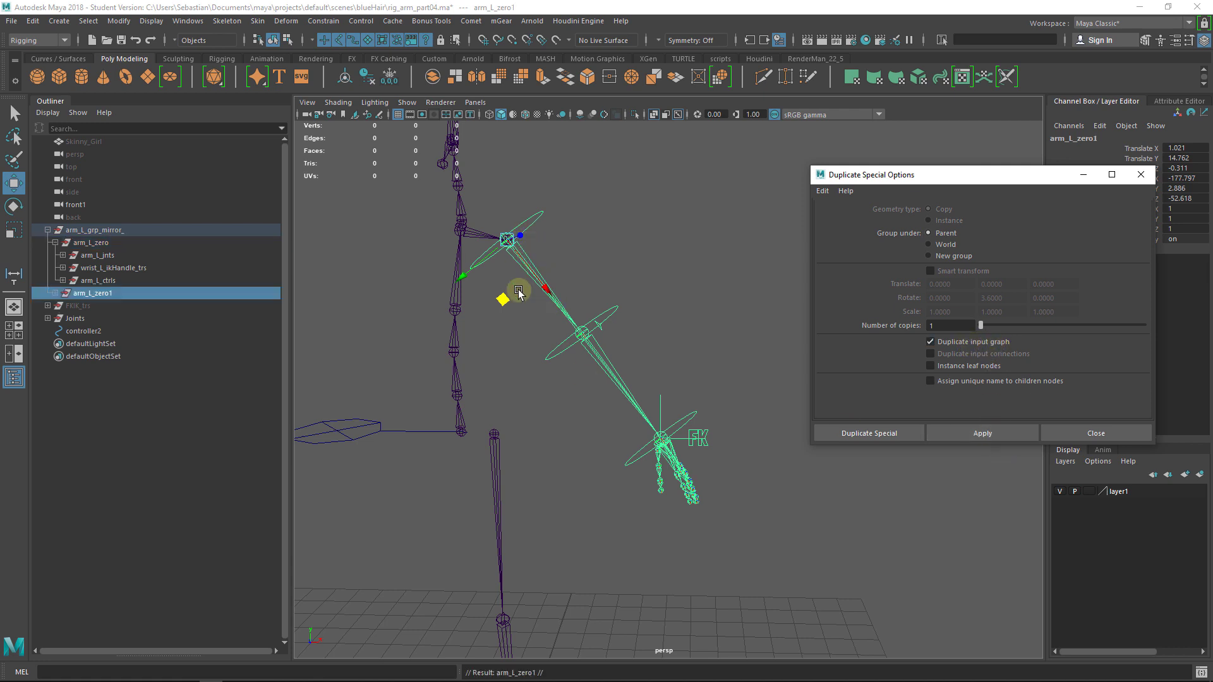
Step: Move the duplicated arm group down, clear of the original arm
middle_drag(515, 291, 514, 356)
drag(515, 354, 501, 498)
alt+middle_drag(714, 619, 688, 516)
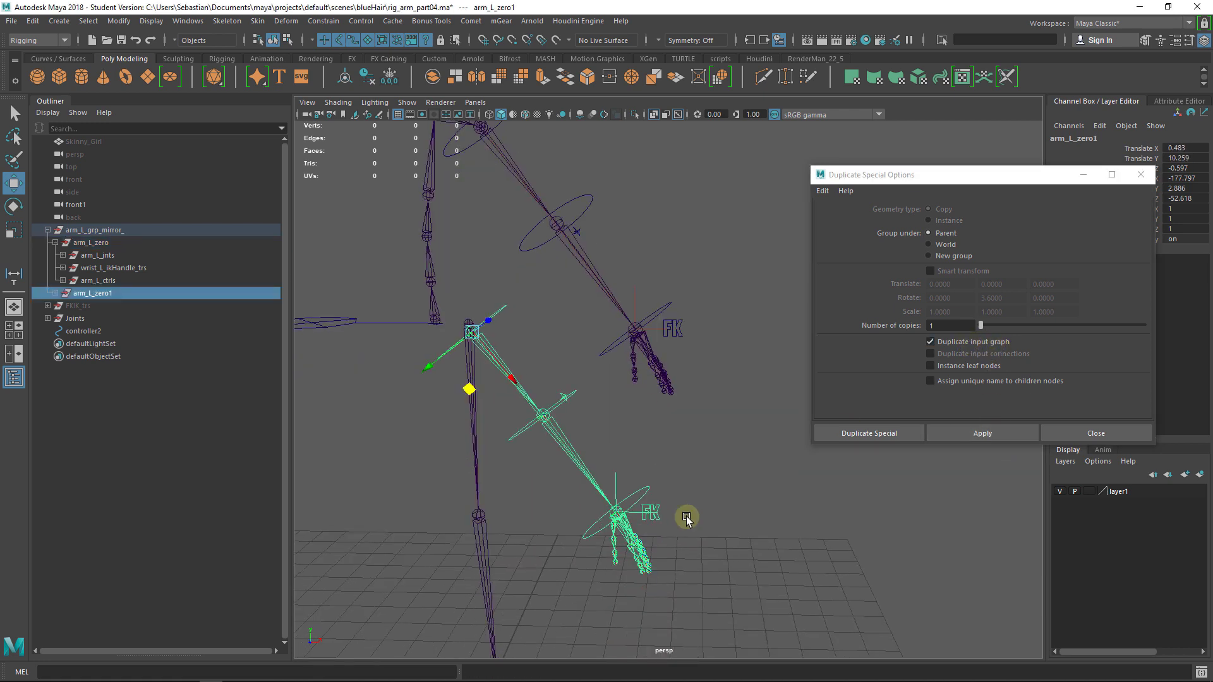
Step: Test-rotate the elbow FK control of the duplicated arm and undo the rotation
click(687, 517)
click(654, 511)
click(561, 407)
key(e)
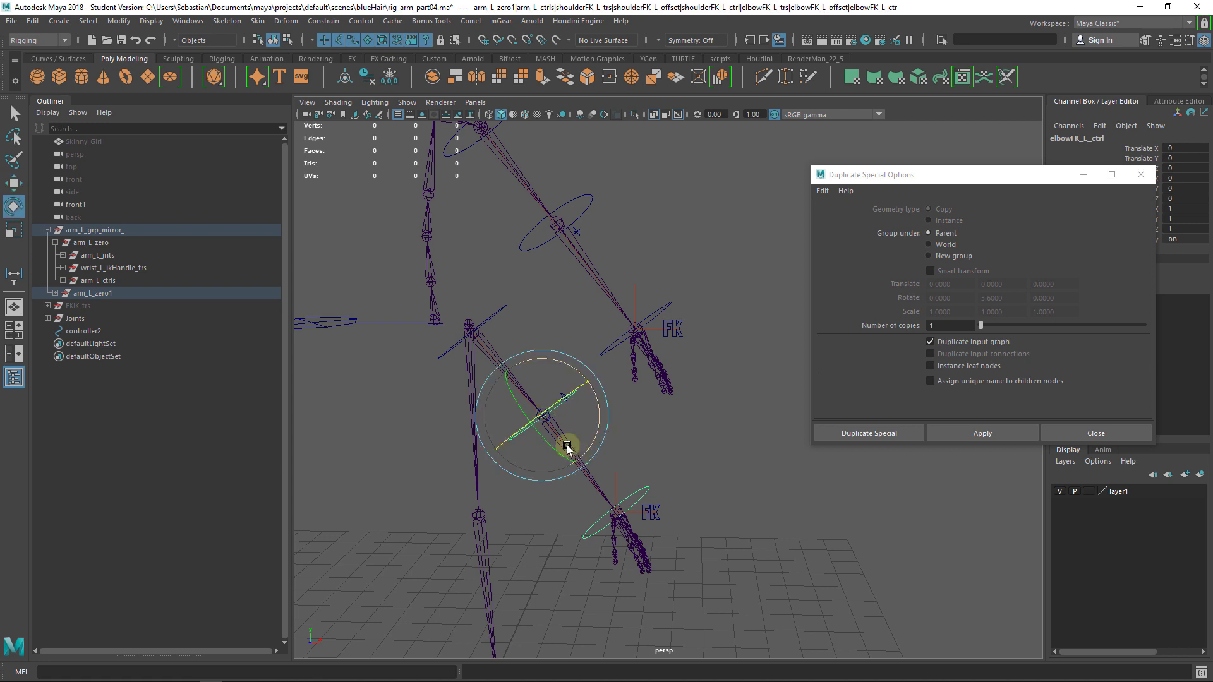
drag(601, 417, 596, 484)
key(ctrl+z)
key(q)
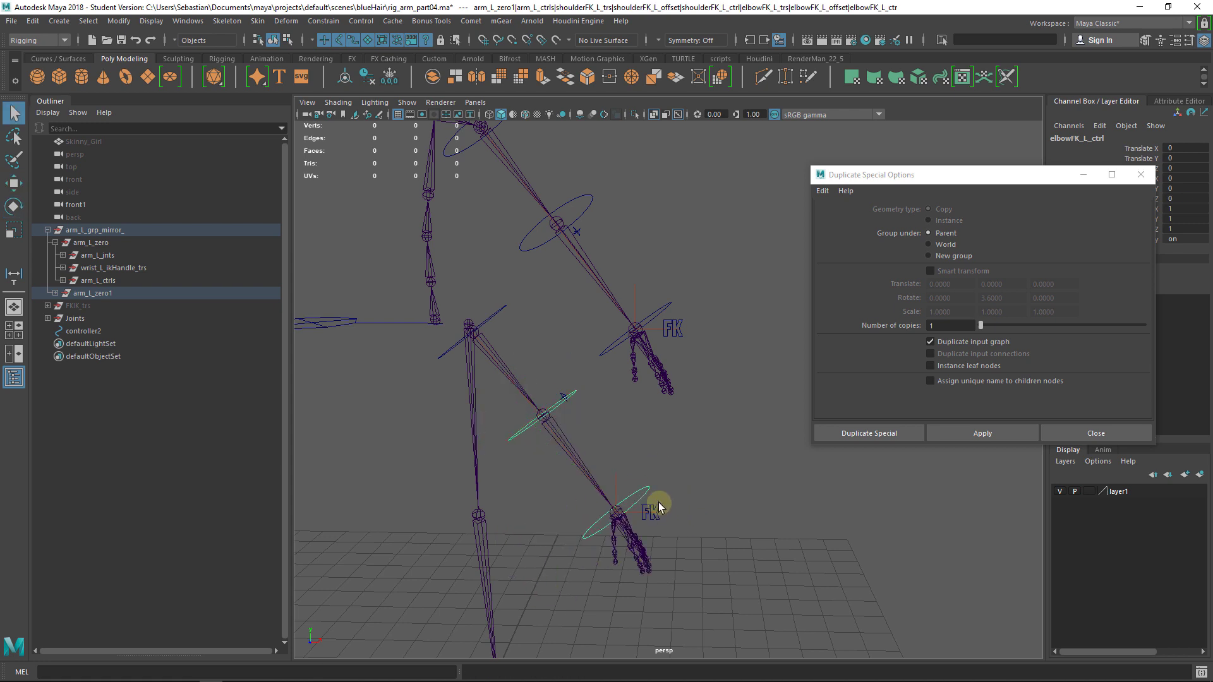
Step: Set the FK IK attribute of the duplicated arm's armFKIK_L_ctrl to 1
click(659, 507)
click(1115, 148)
middle_click(814, 167)
middle_drag(785, 163, 835, 145)
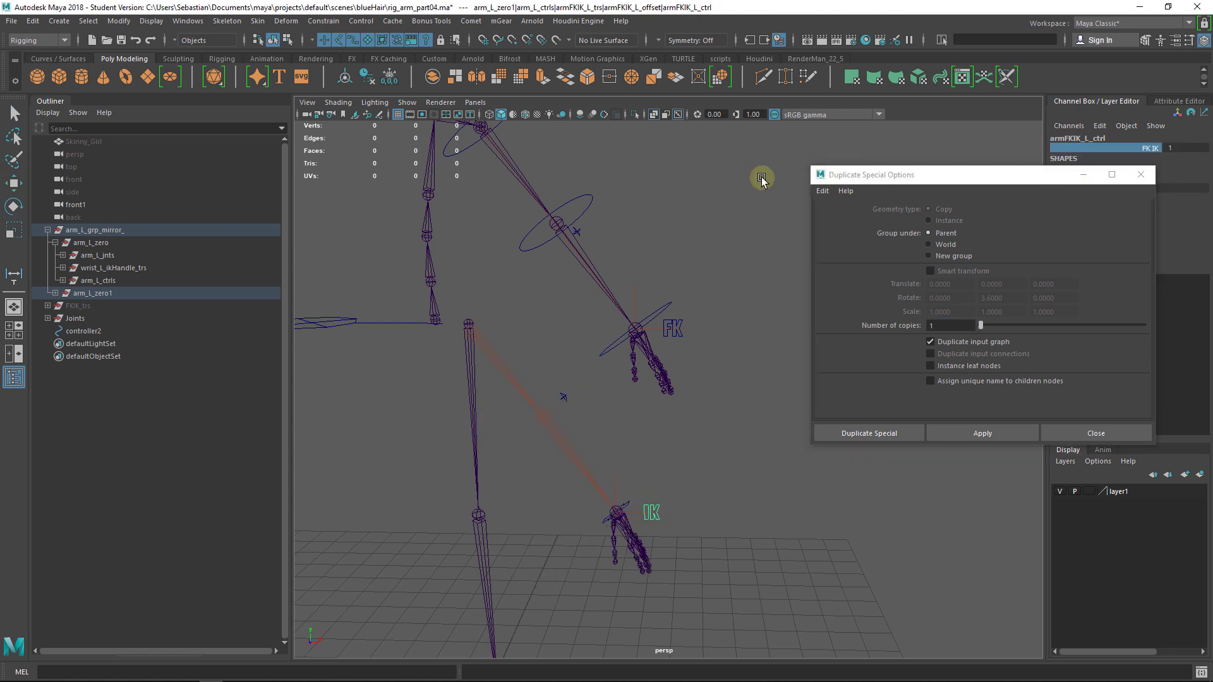
Step: Move and rotate the duplicated arm's wristIK_L_ctrl to test how the IK arm bends
alt+drag(683, 442, 628, 479)
click(613, 524)
key(w)
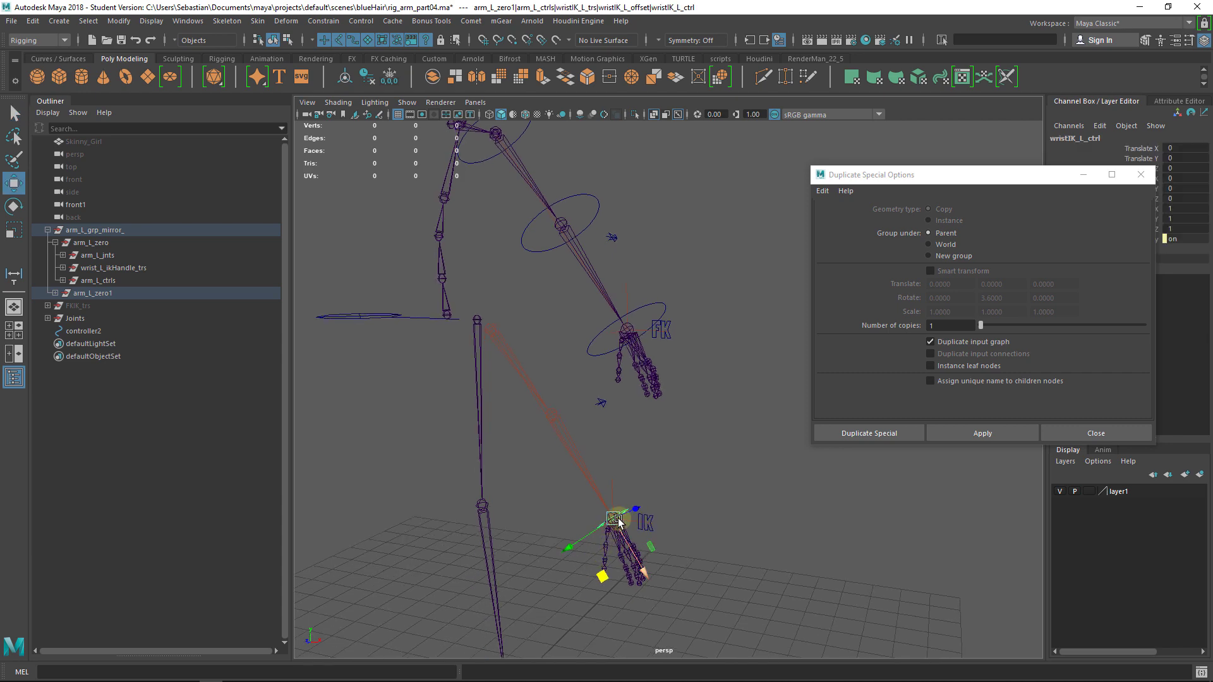
drag(610, 534, 399, 455)
key(e)
alt+drag(694, 476, 681, 441)
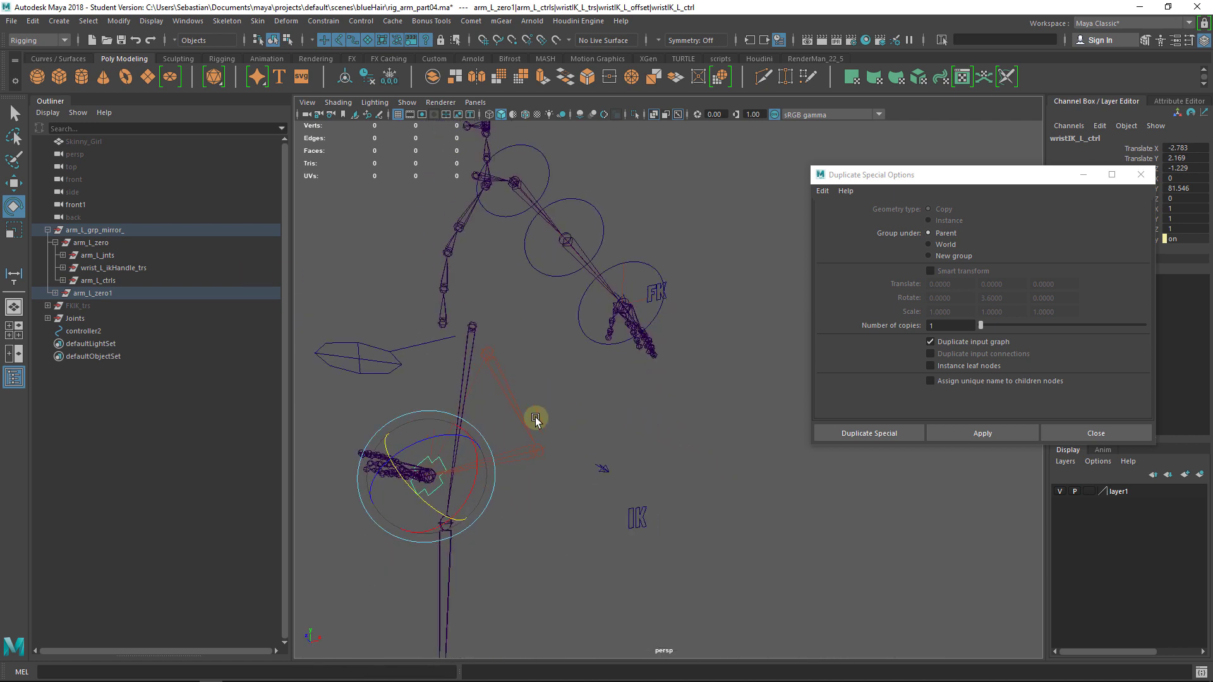
Step: Delete the duplicated arm_L_zero1 group and the controller2 curve
click(121, 294)
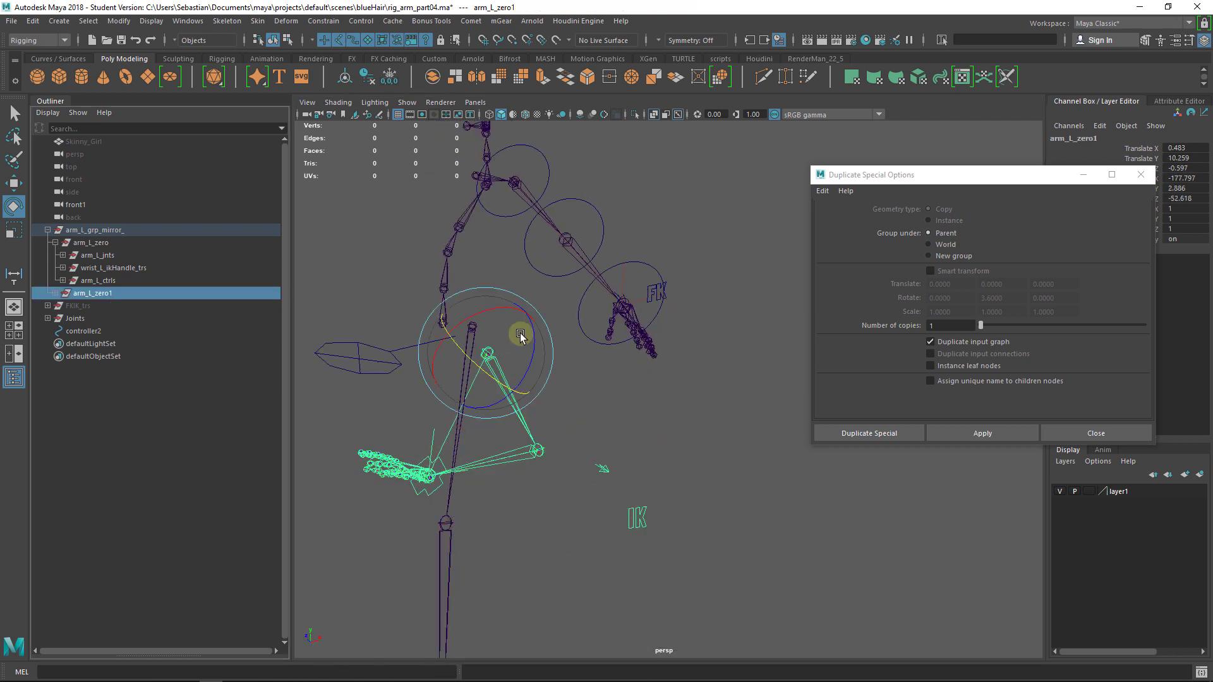
key(Delete)
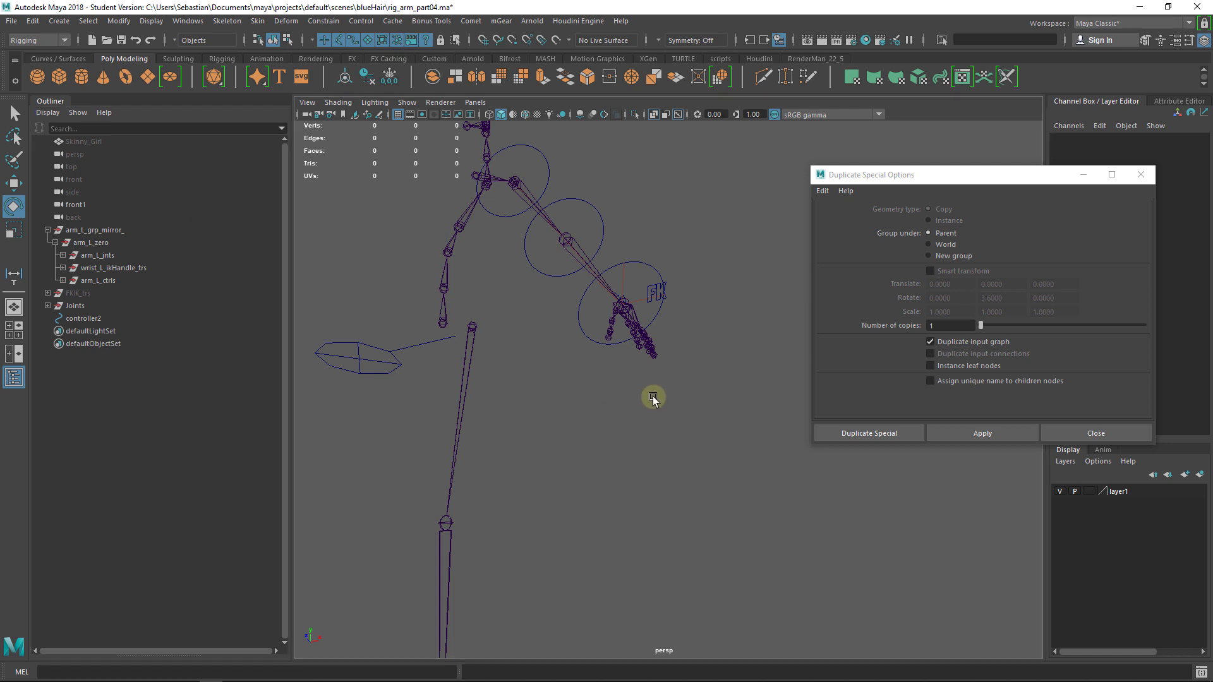
alt+drag(653, 398, 387, 342)
click(364, 325)
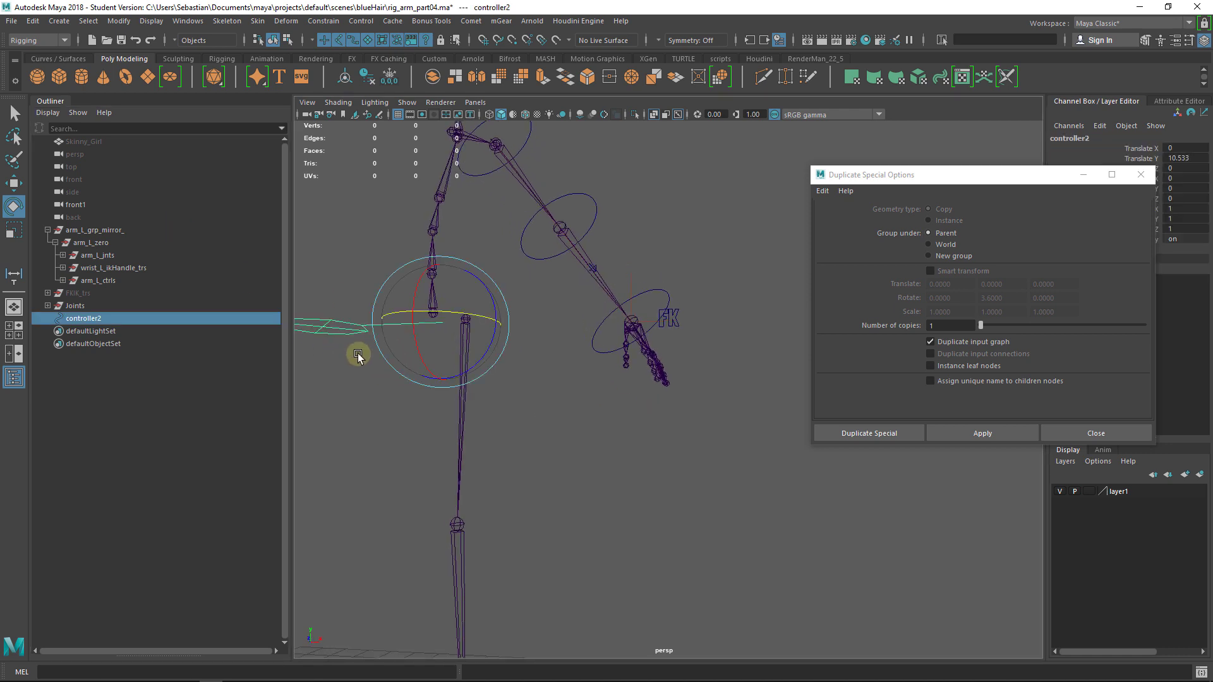
key(Delete)
Step: Locate the elbow pole vector control elbowPv_L_ctrl within the arm_L_ctrls hierarchy
alt+drag(639, 373, 620, 472)
key(q)
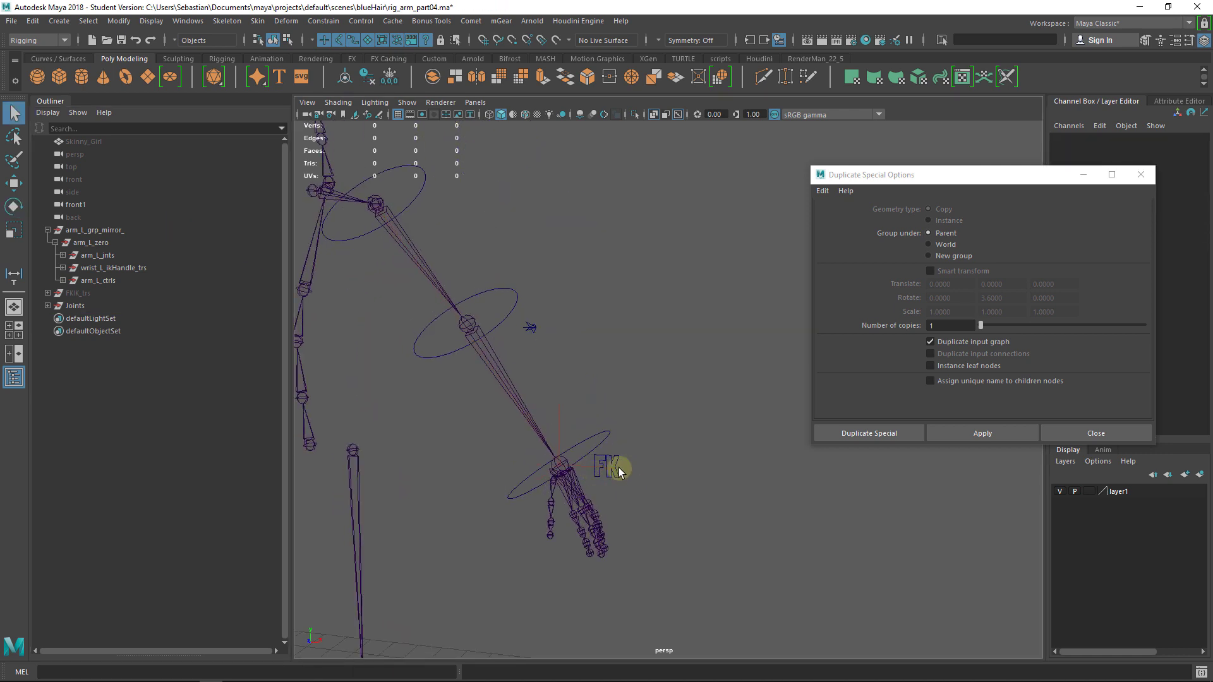
click(531, 328)
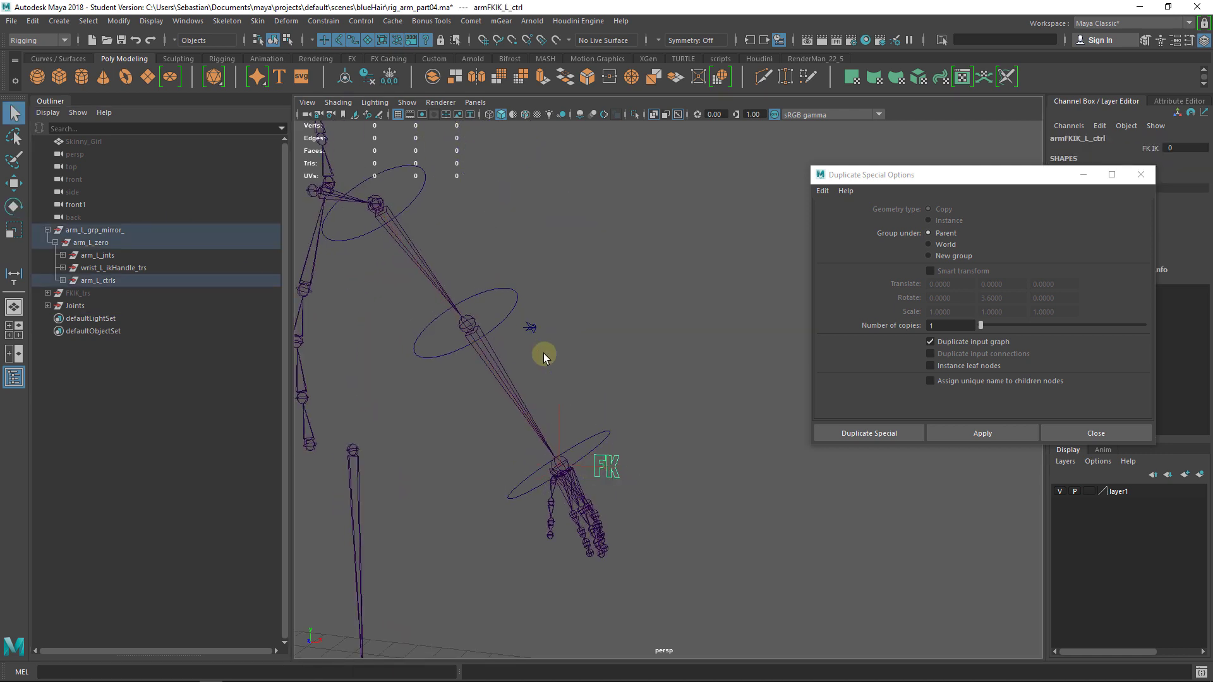
click(62, 280)
click(70, 330)
click(77, 343)
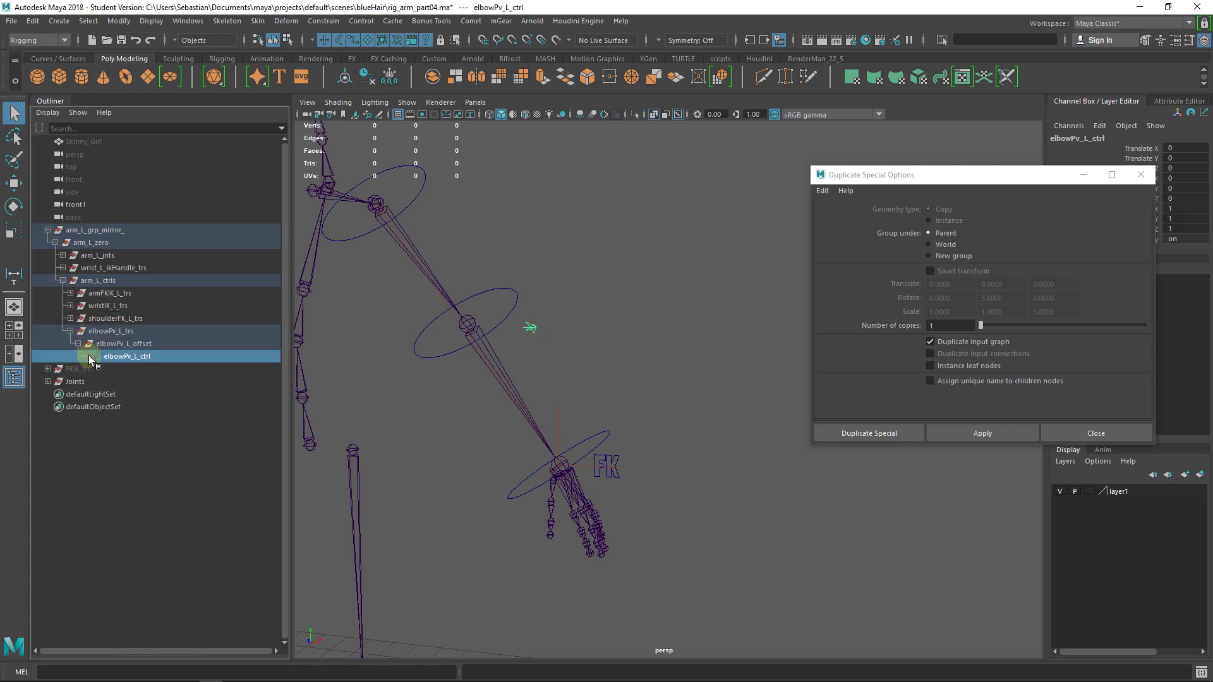
click(689, 410)
Step: With armFKIK_L_ctrl selected, open the Node Editor, add a blank graph tab and bring up the Untitled_3 graph
click(621, 463)
alt+drag(620, 463, 626, 483)
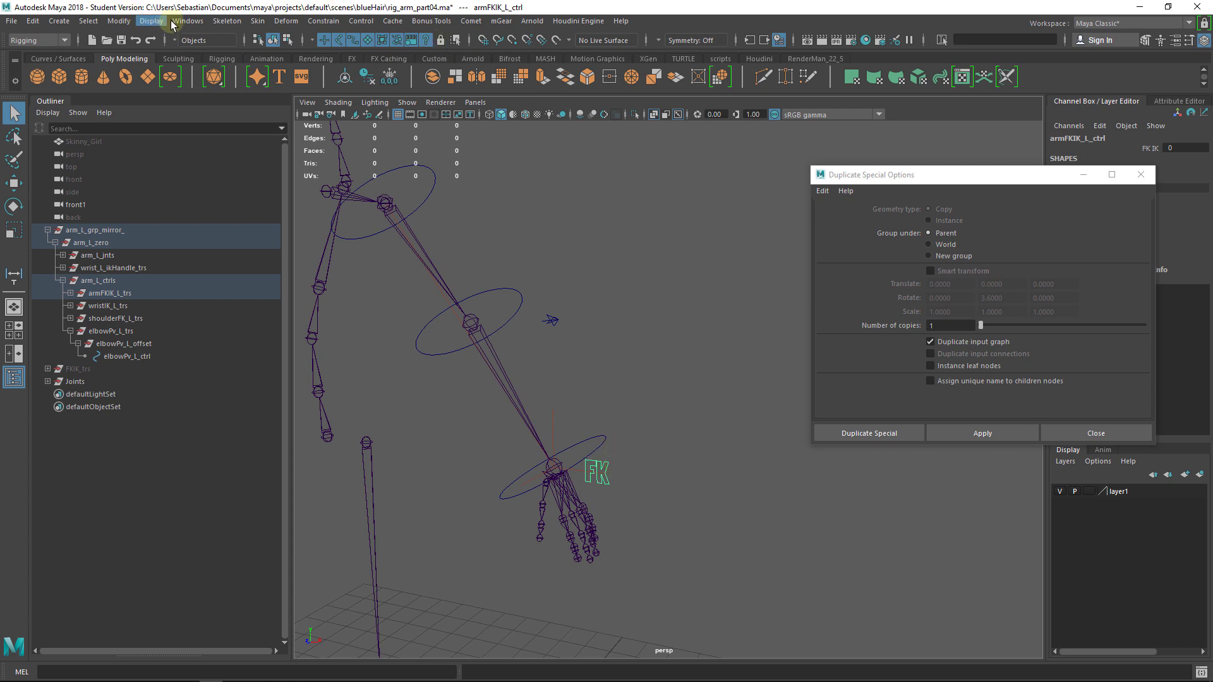
click(187, 21)
click(257, 171)
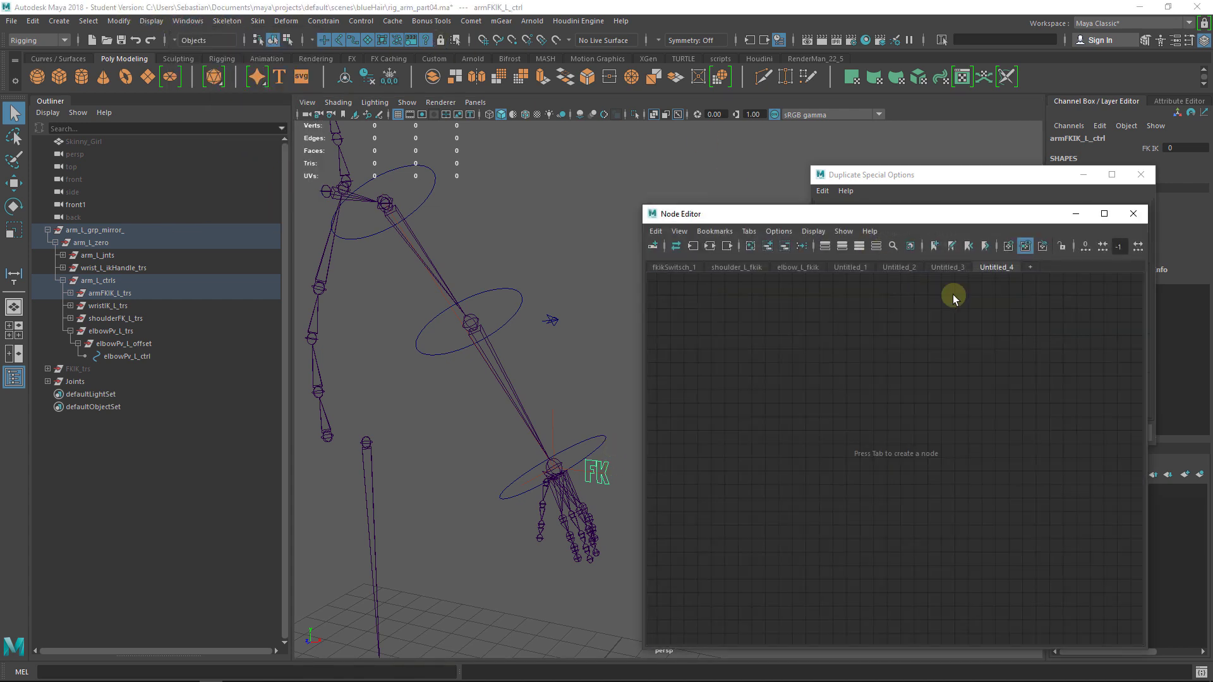
click(1039, 267)
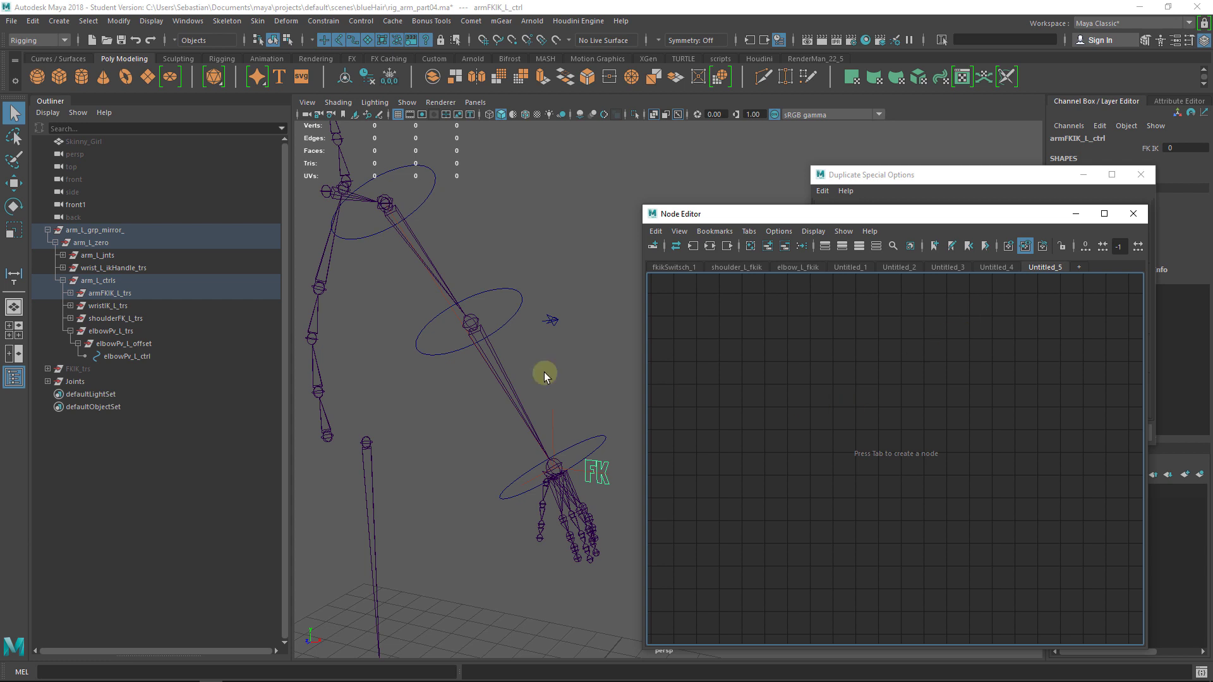
click(951, 267)
scroll(988, 368, up, 4)
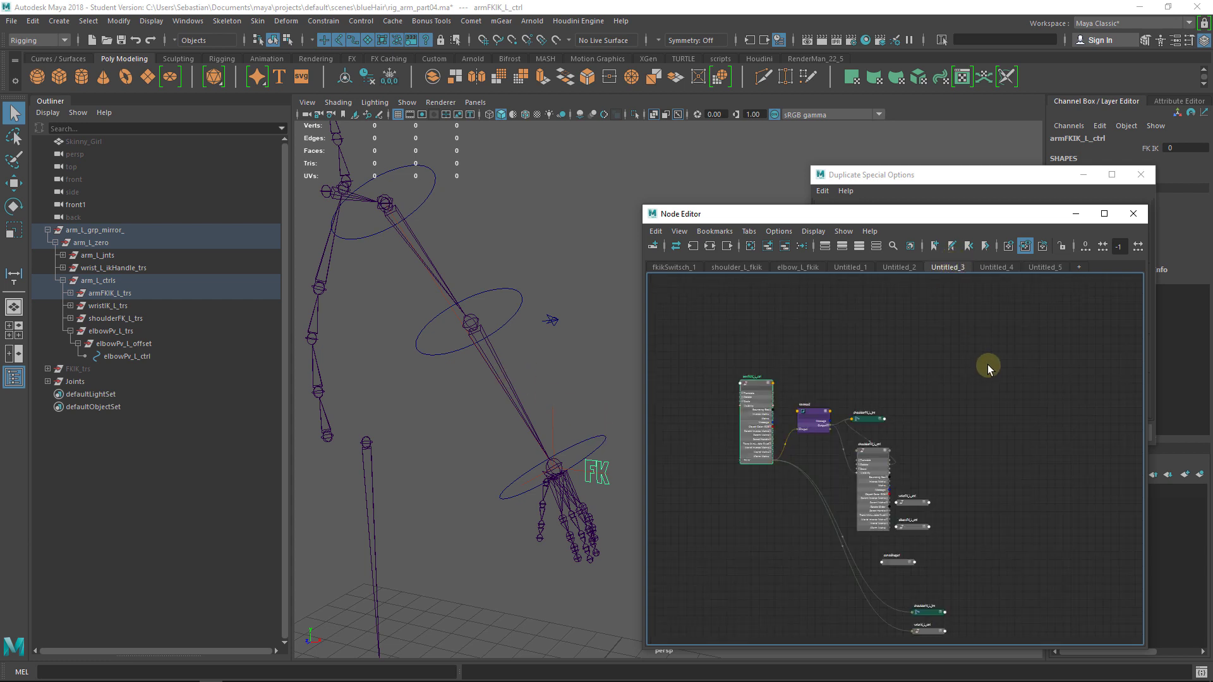
alt+middle_drag(898, 400, 974, 307)
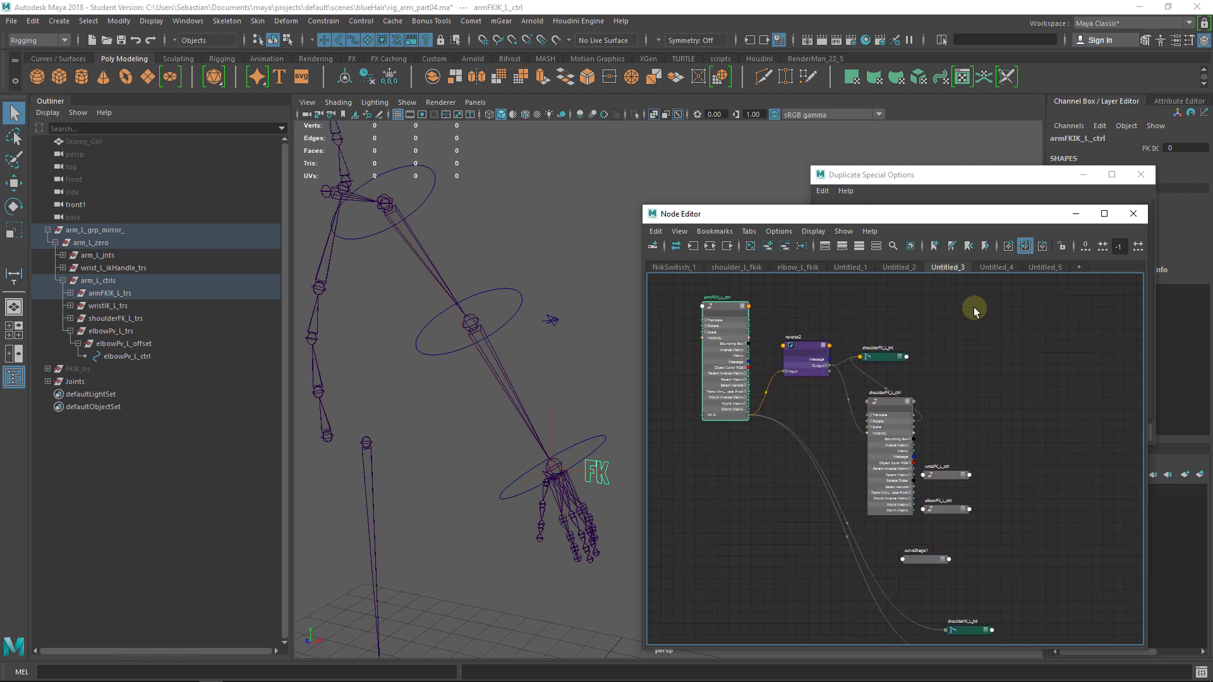
alt+middle_drag(992, 456, 988, 422)
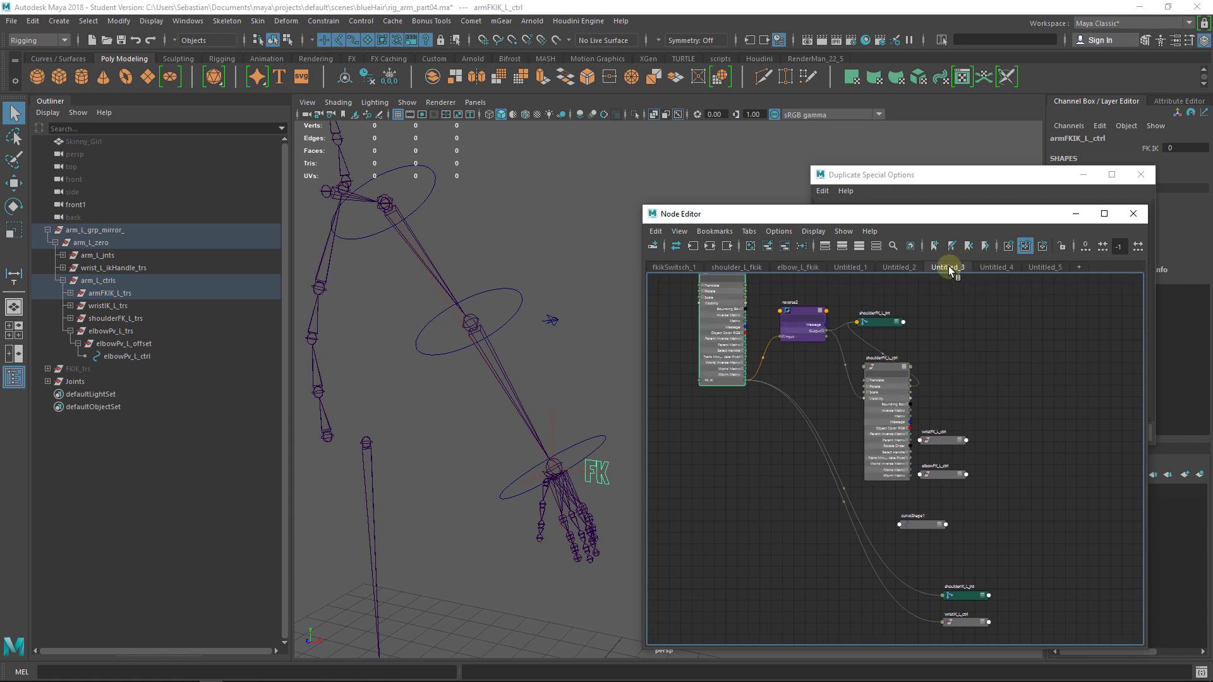
Step: Rename the Untitled_3 graph tab as visArm
double_click(951, 268)
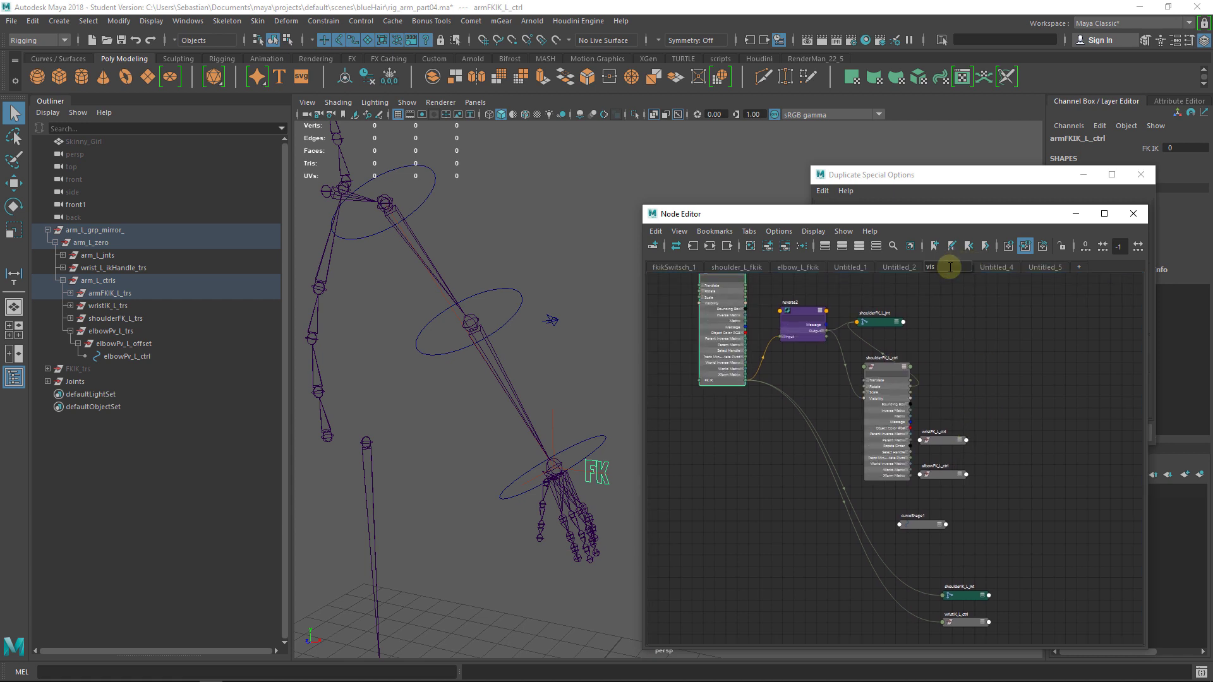
key(Caps_Lock)
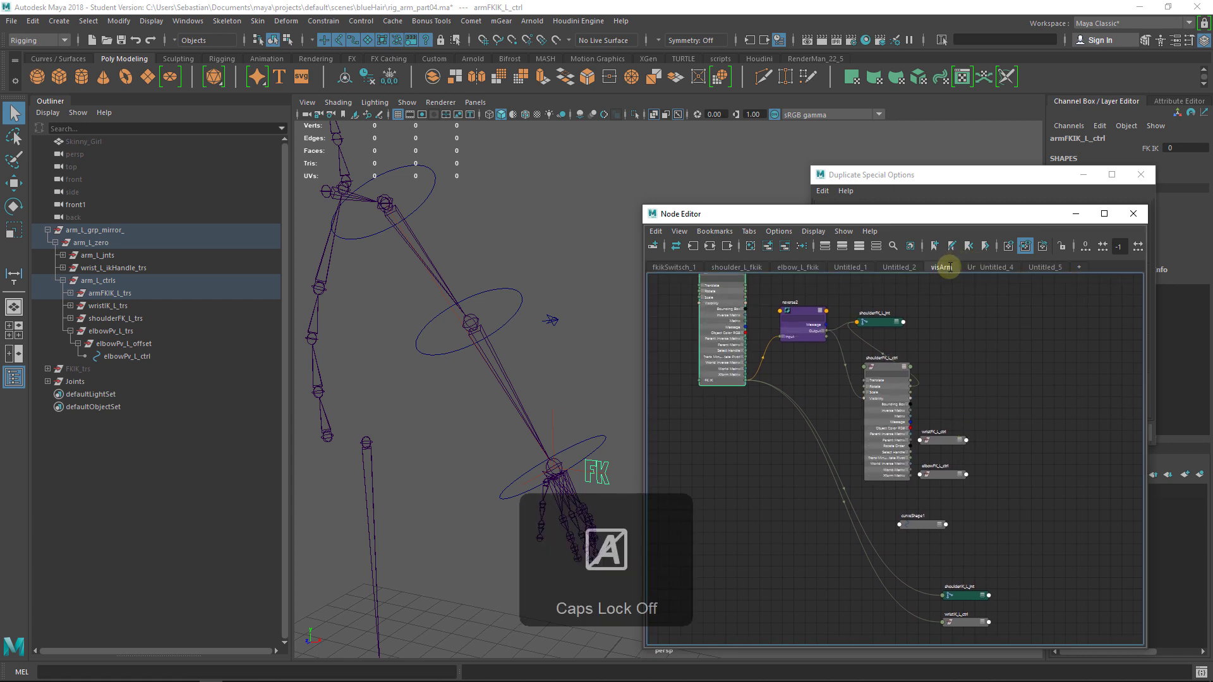
key(Return)
Step: Add elbowPv_L_ctrl to the visArm graph, place its node near armFKIK_L_ctrl and expand its attributes
scroll(915, 419, up, 1)
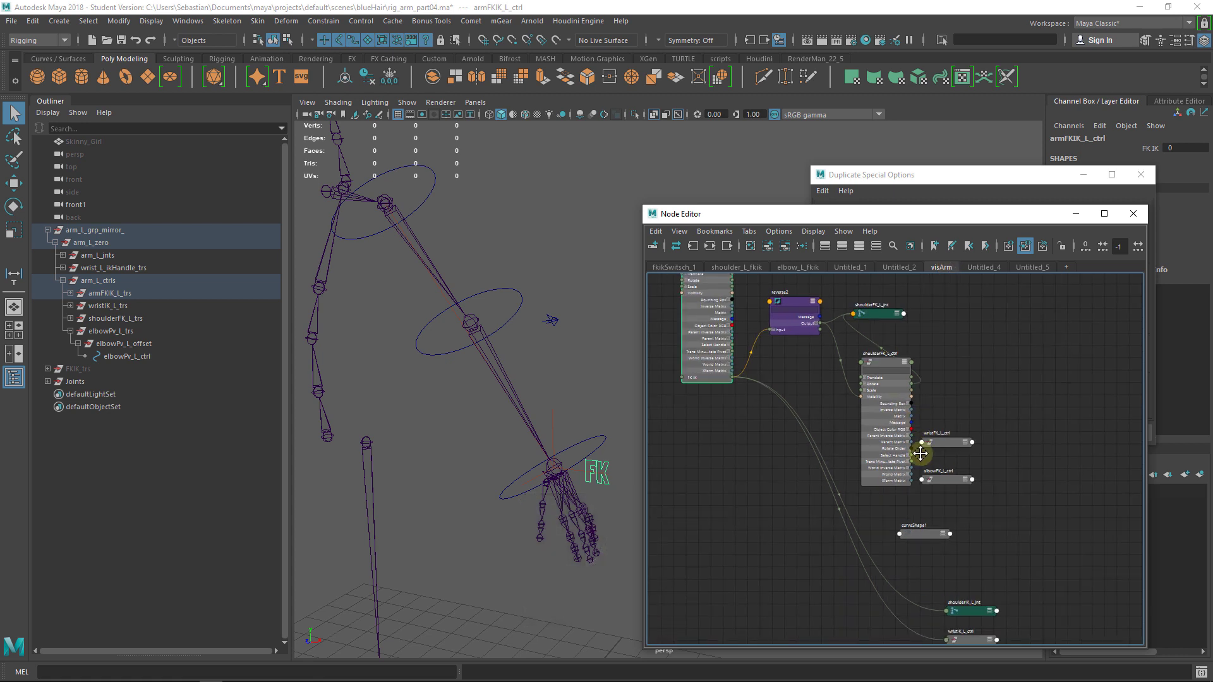
middle_drag(921, 454, 926, 388)
click(550, 321)
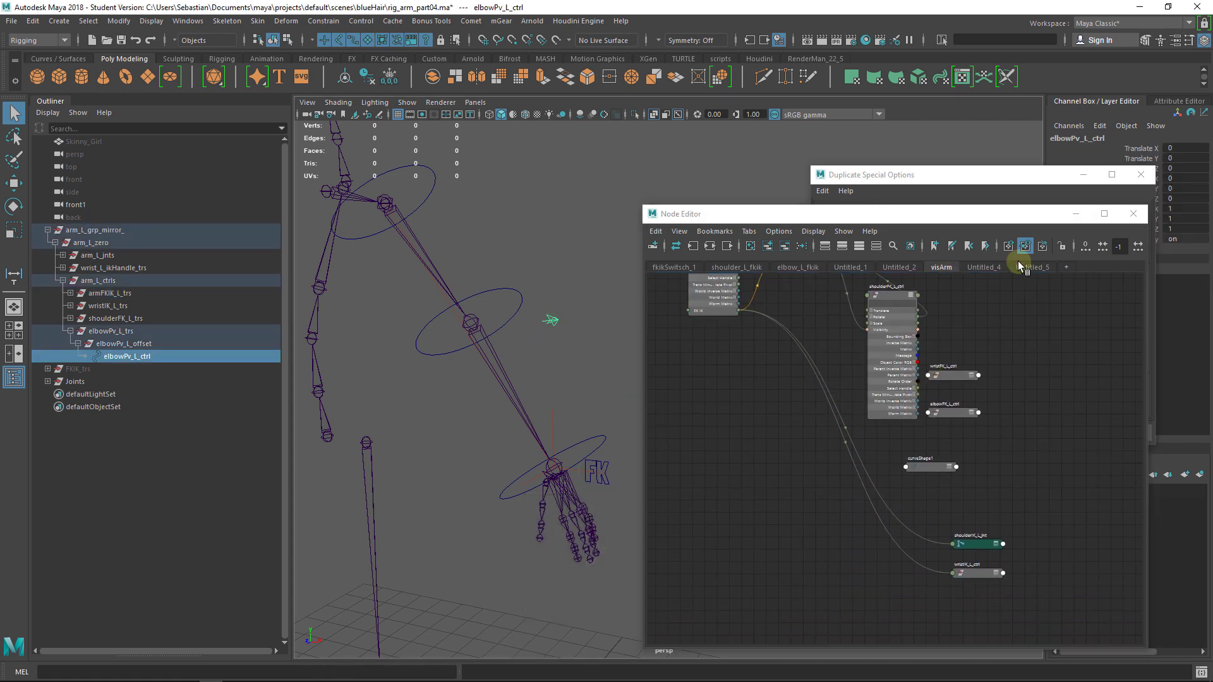
click(766, 246)
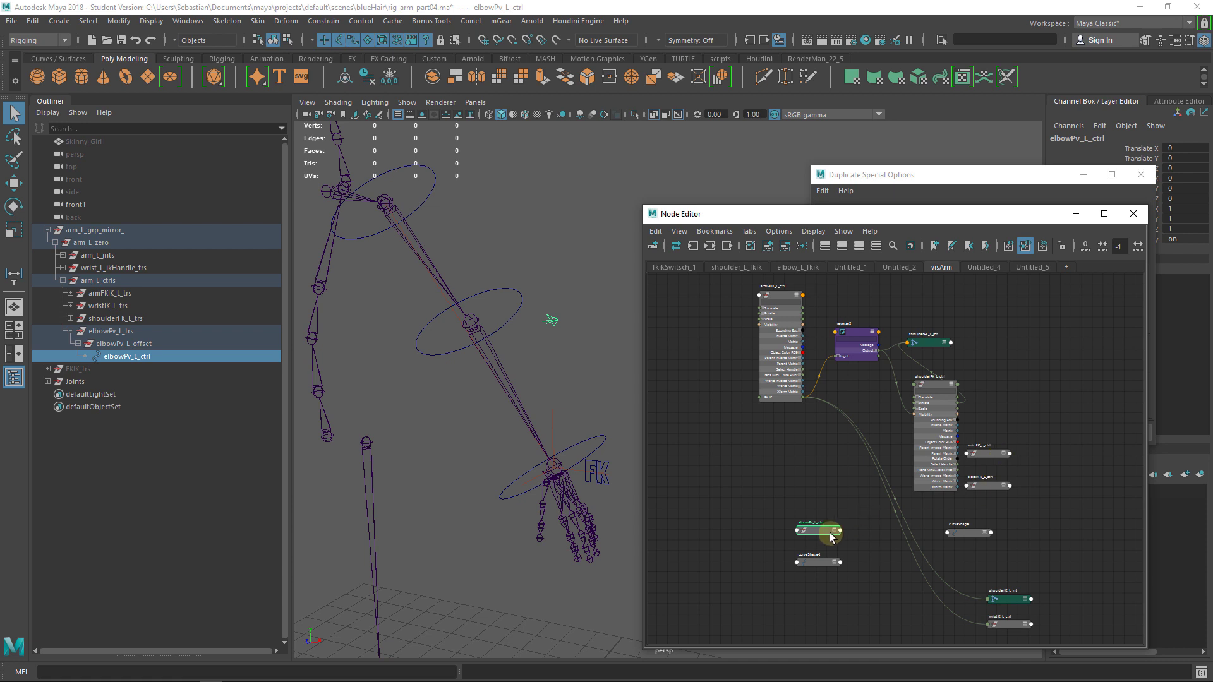
drag(831, 537, 865, 499)
click(863, 499)
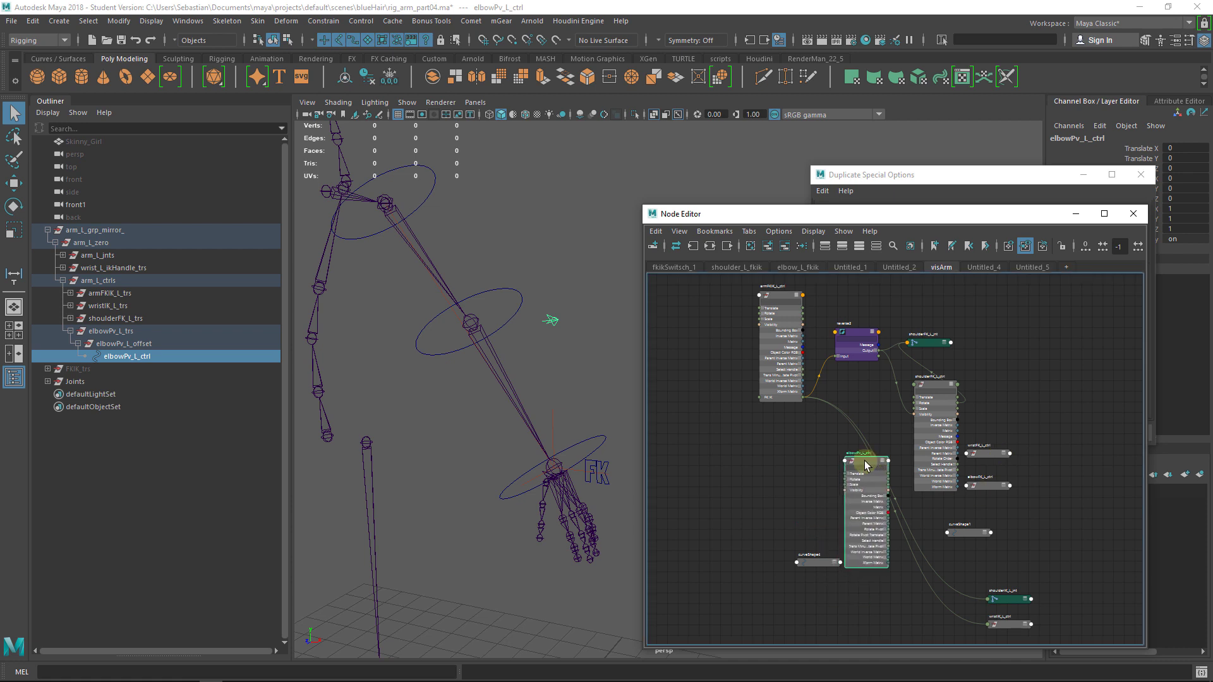
scroll(844, 455, up, 3)
scroll(796, 430, up, 3)
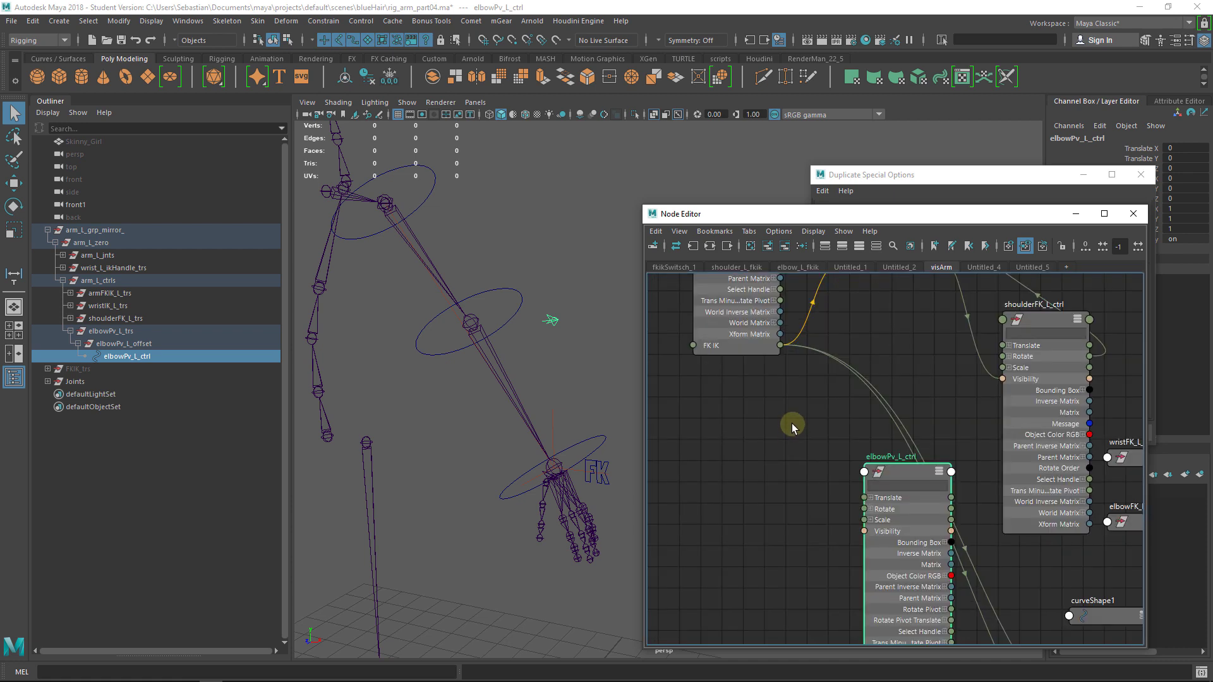
middle_drag(794, 425, 775, 352)
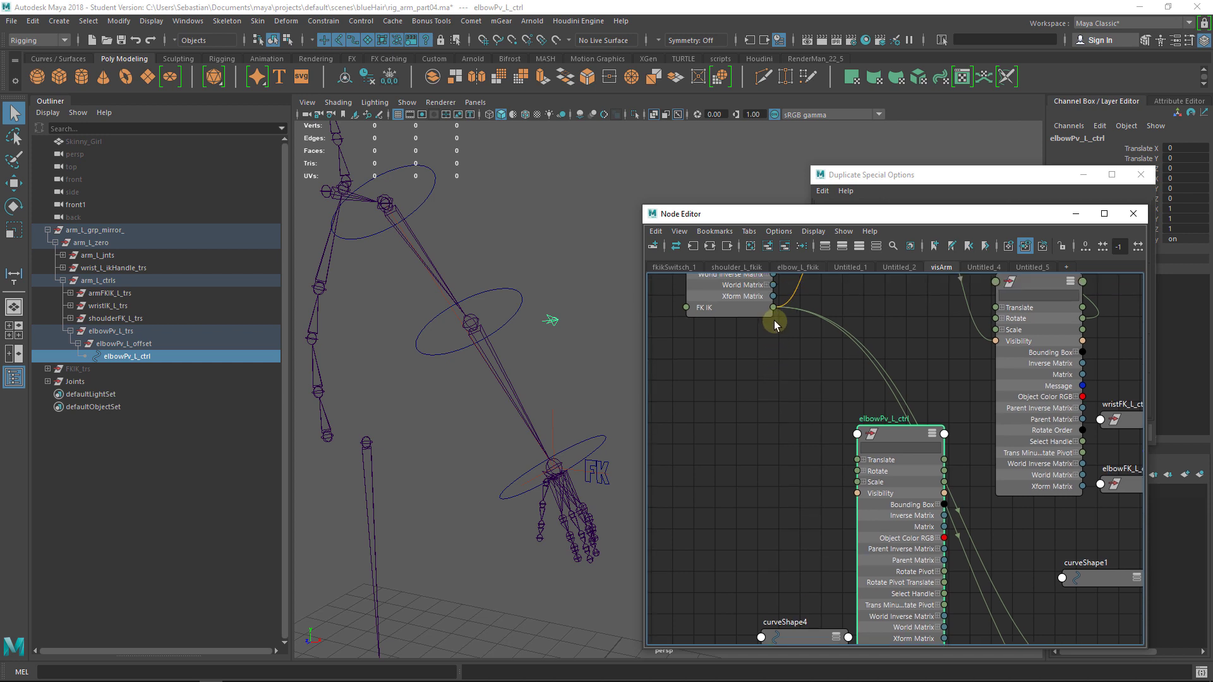
Step: Connect armFKIK_L_ctrl's FK IK attribute to the Visibility of elbowPv_L_ctrl in the visArm graph
drag(774, 308, 858, 494)
drag(774, 308, 860, 493)
Step: Test the pole vector's visibility with armFKIK_L_ctrl's FK IK attribute, close the Node Editor and set FK IK to 1
click(598, 475)
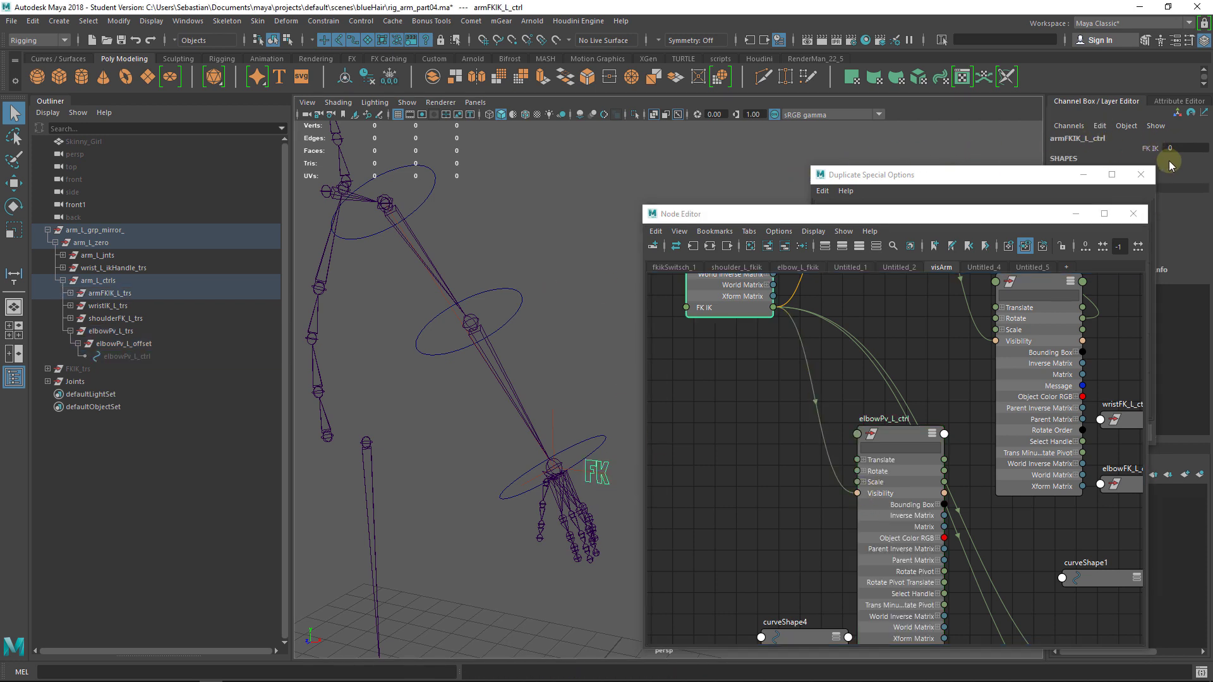
click(1132, 146)
middle_drag(900, 140, 696, 158)
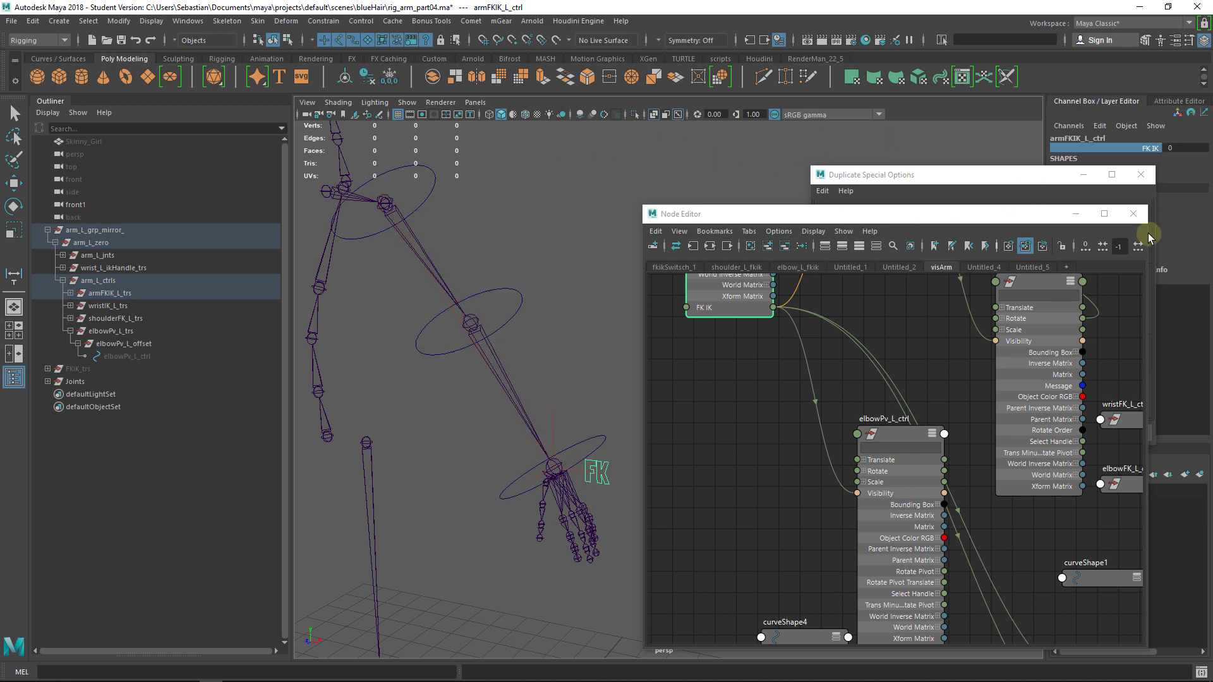
click(1132, 216)
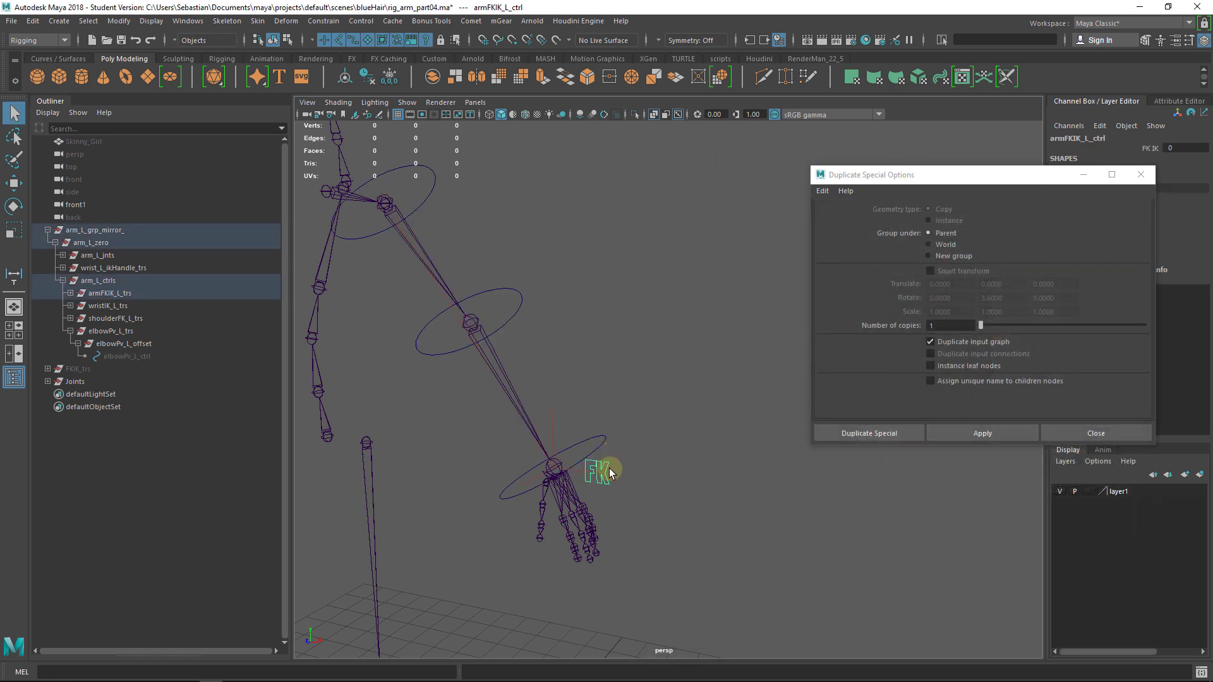
click(1152, 148)
middle_drag(856, 144, 1009, 129)
scroll(442, 276, down, 1)
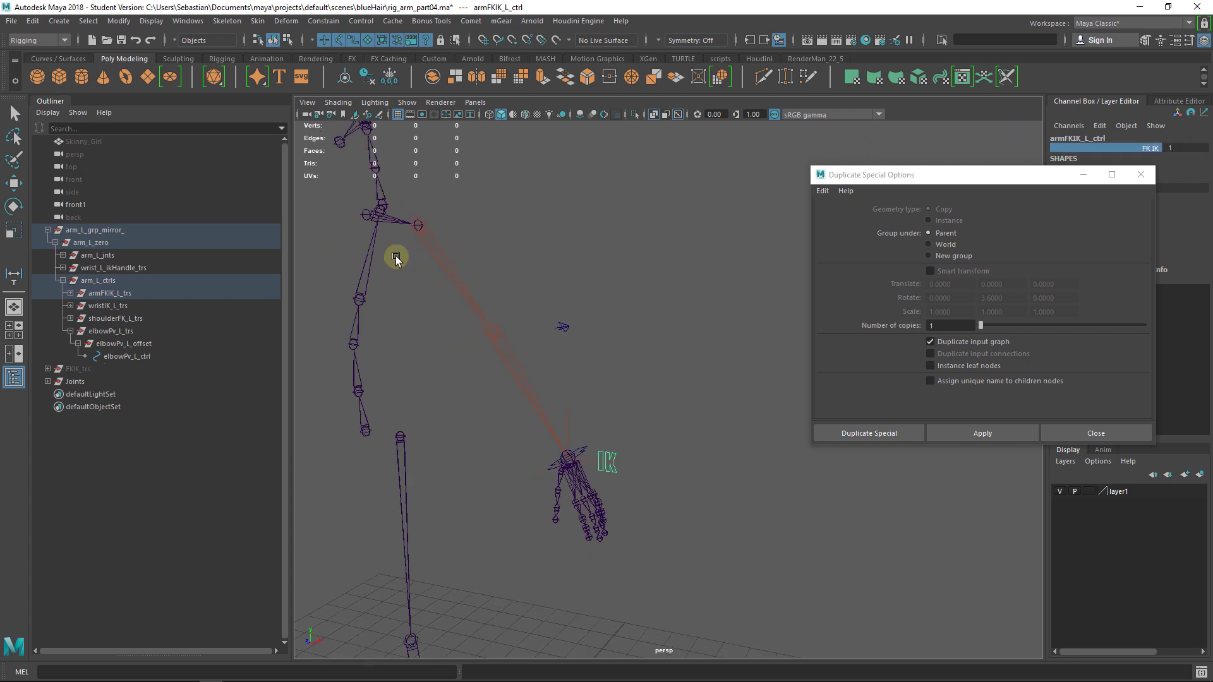
Step: Collapse the arm_L_ctrls and arm_L_zero branches and rename their top group as arm_L_grp_mirror
click(107, 280)
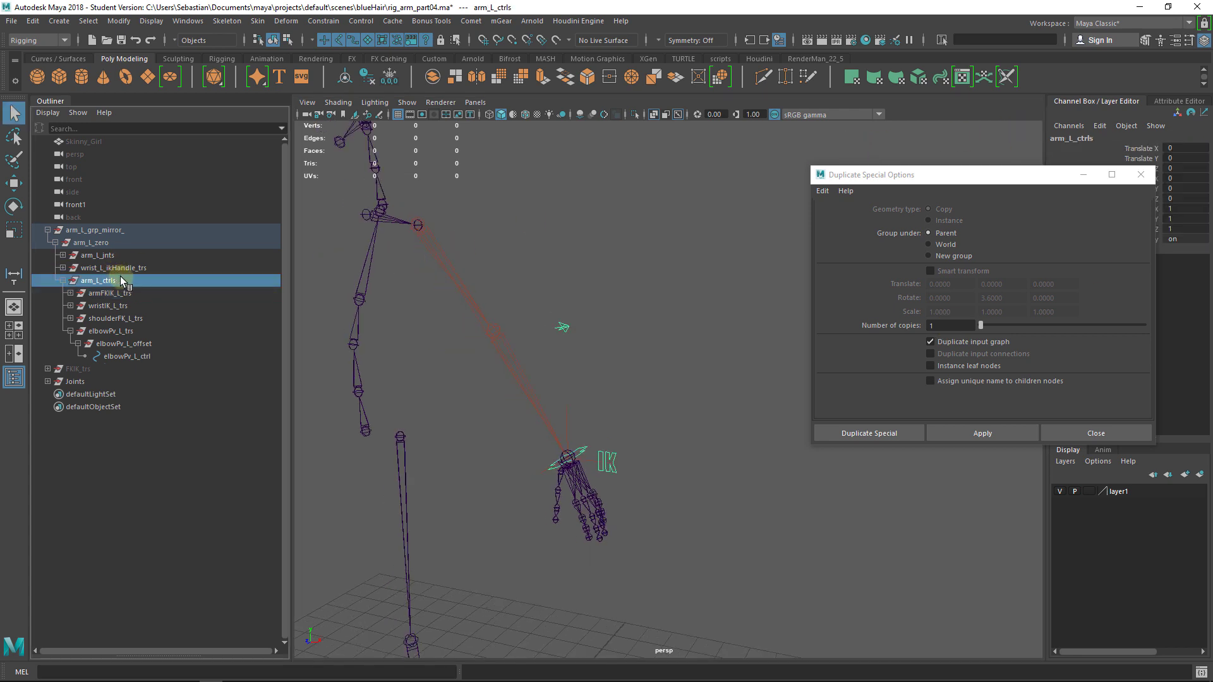
click(63, 281)
click(94, 243)
click(55, 243)
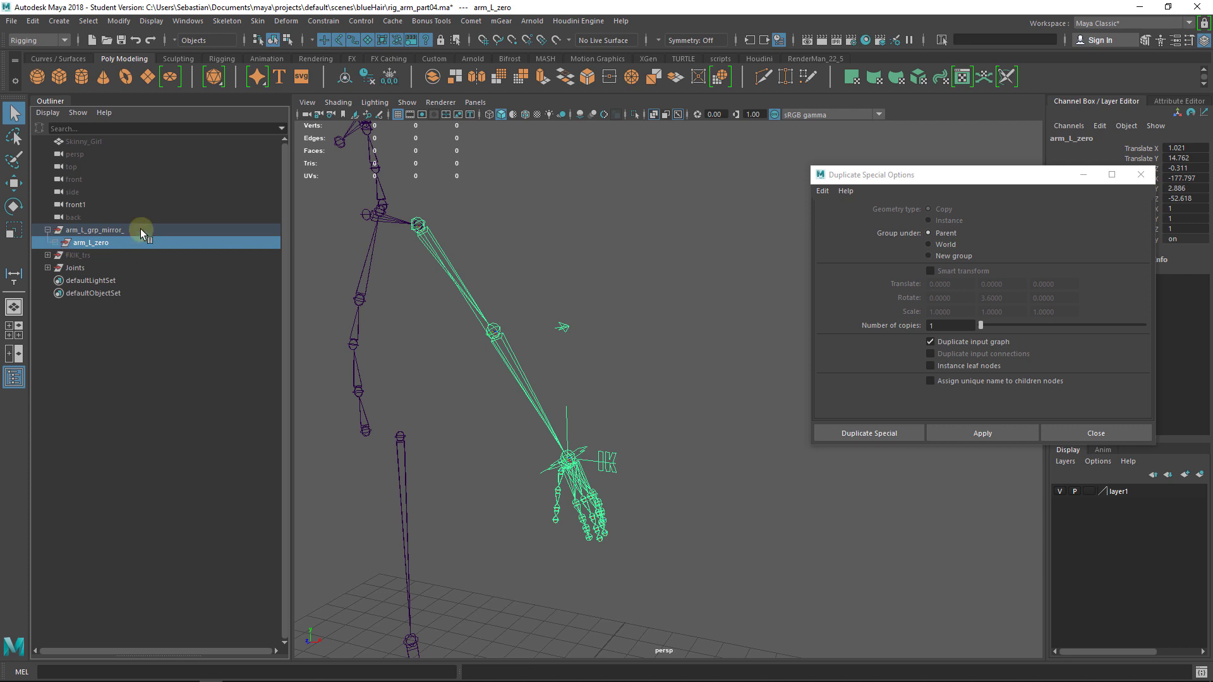
click(140, 230)
double_click(161, 230)
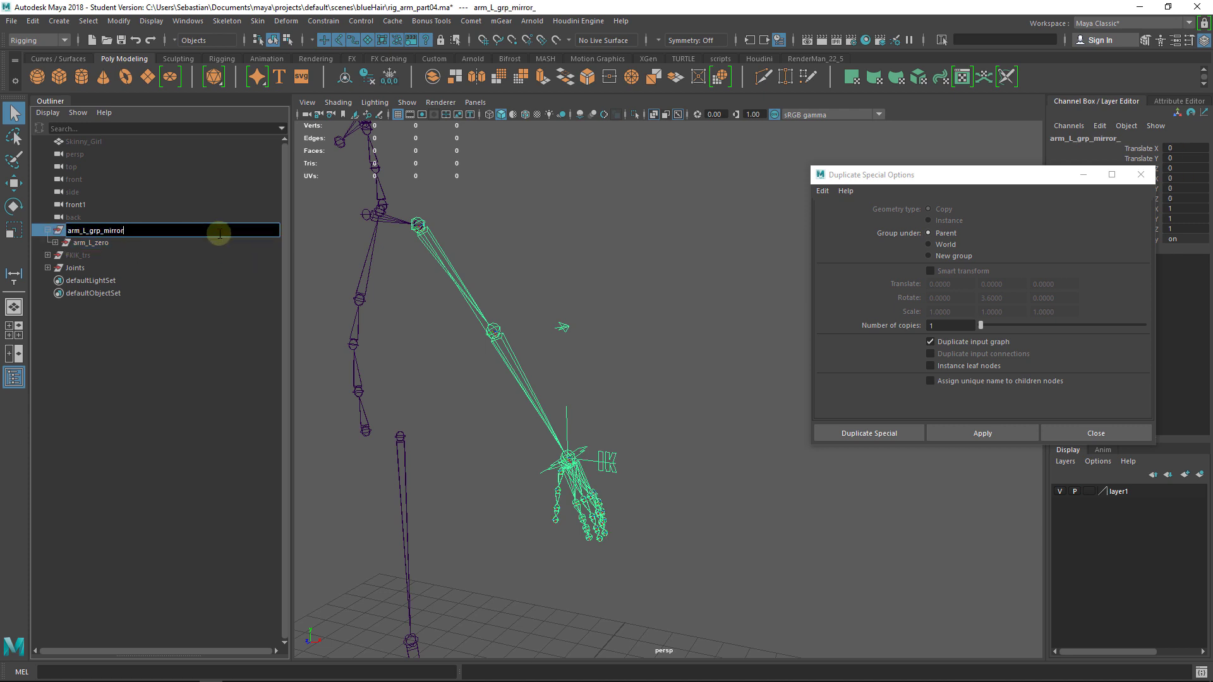
key(Return)
Step: Close the Duplicate Special options, duplicate arm_L_grp_mirror with the regular Duplicate command and check the copy's hierarchy
scroll(457, 459, down, 4)
key(w)
alt+middle_drag(484, 461, 540, 295)
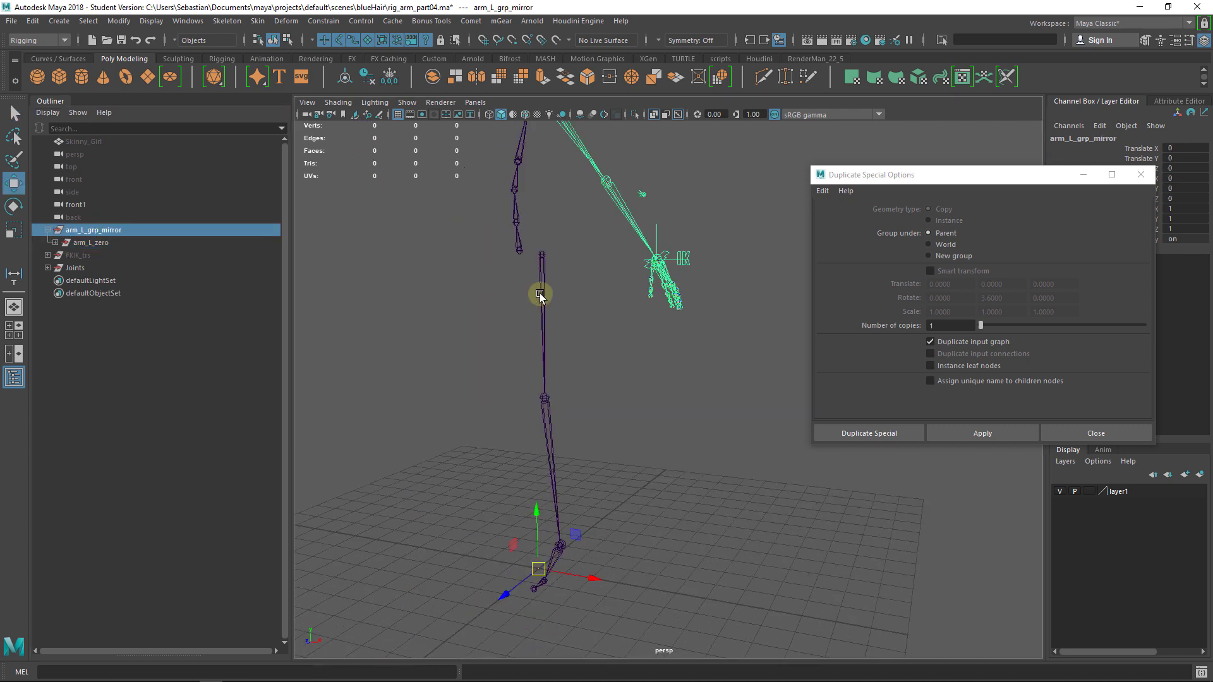
alt+drag(540, 295, 412, 348)
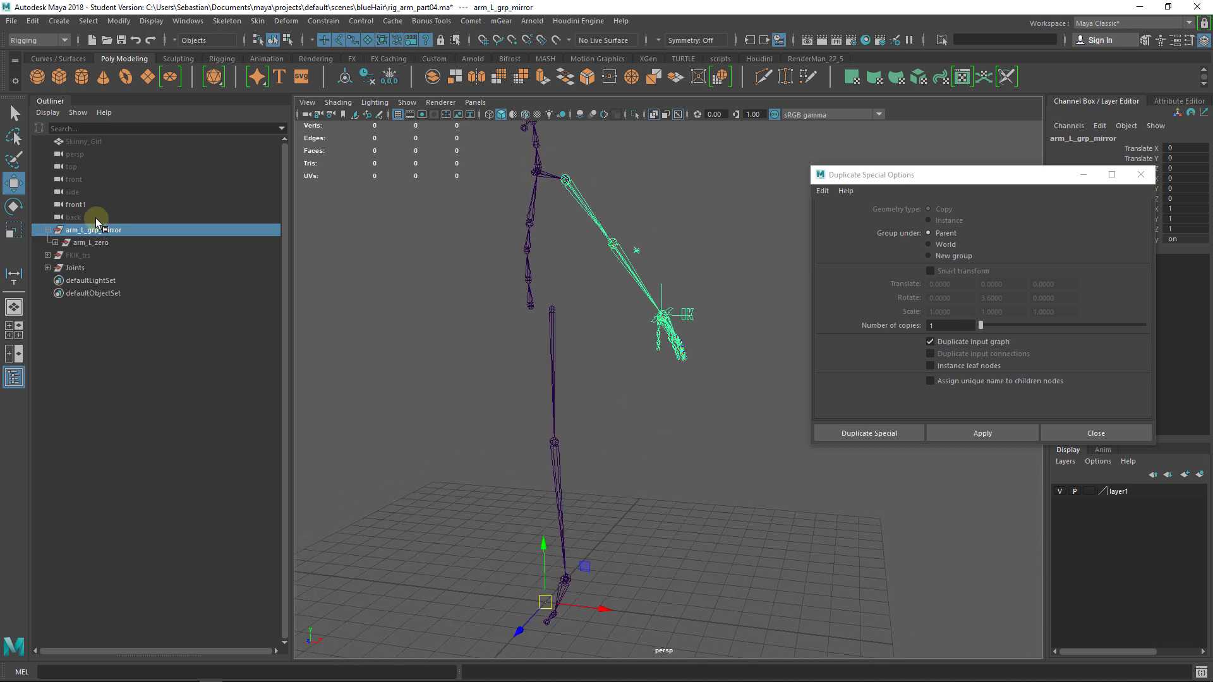
click(1098, 433)
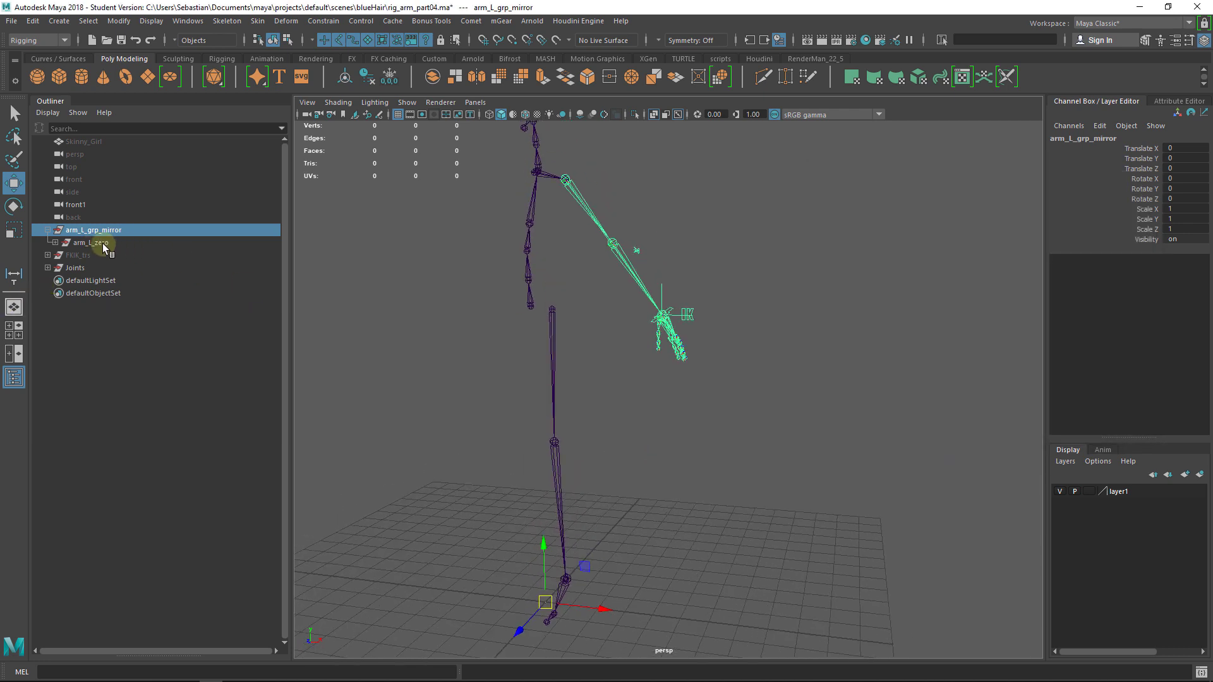
key(ctrl+d)
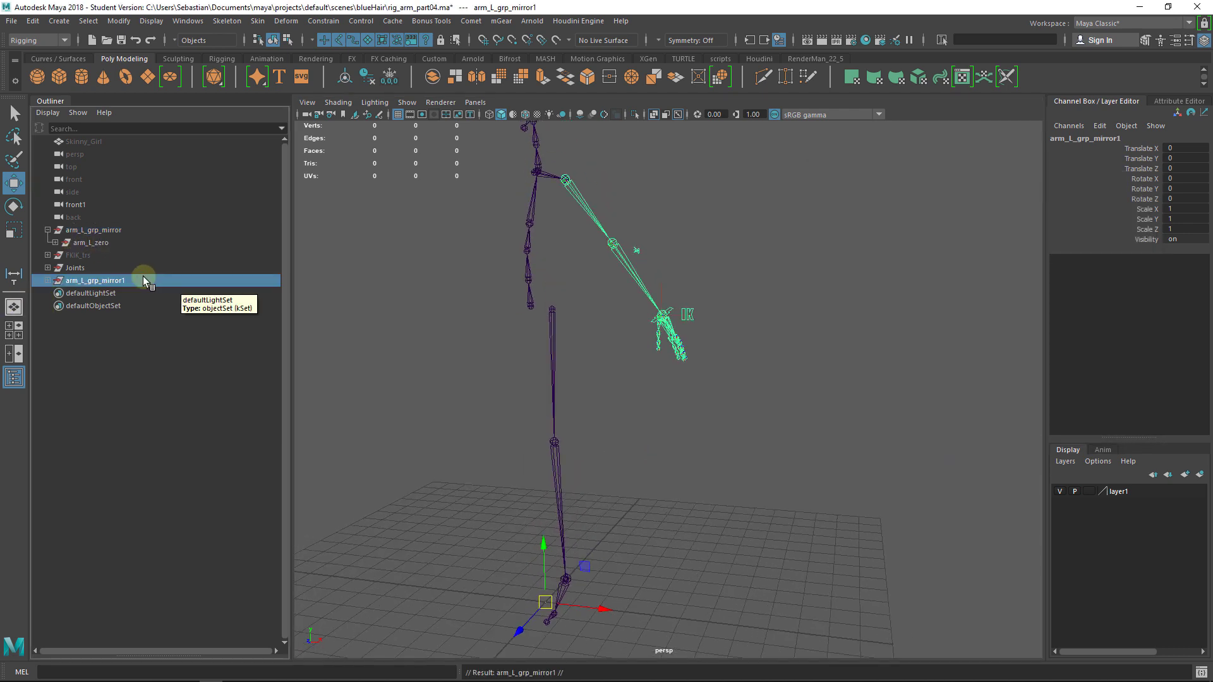
shift+click(49, 281)
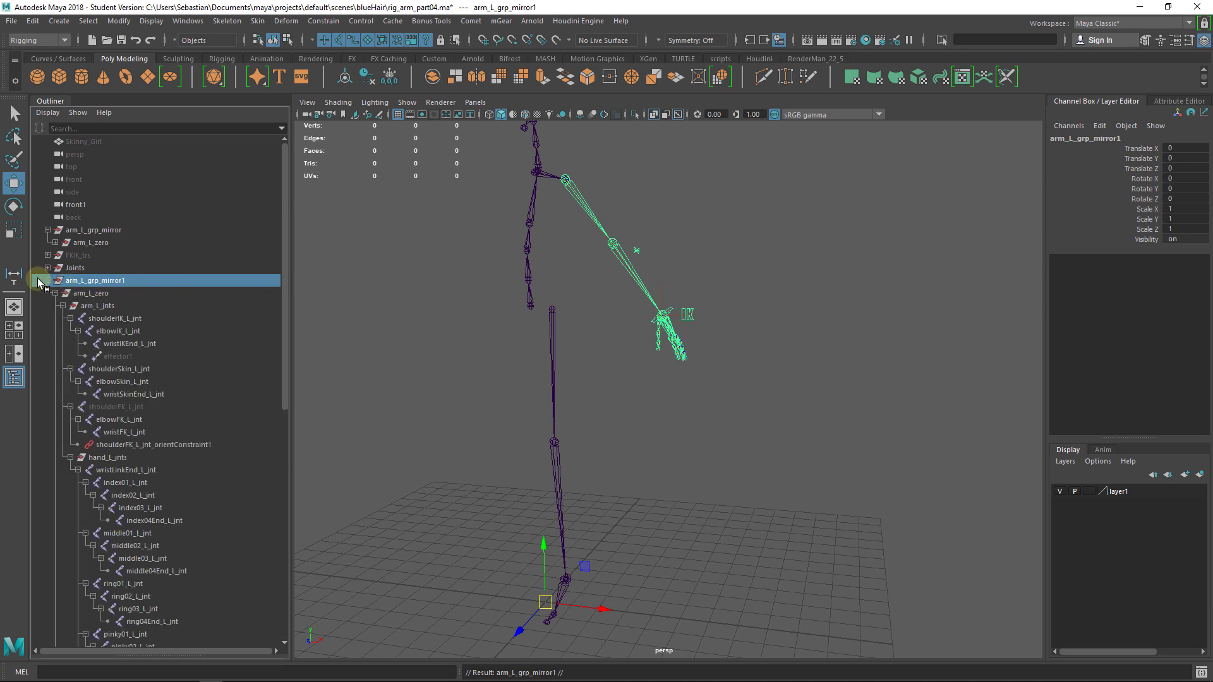
click(47, 280)
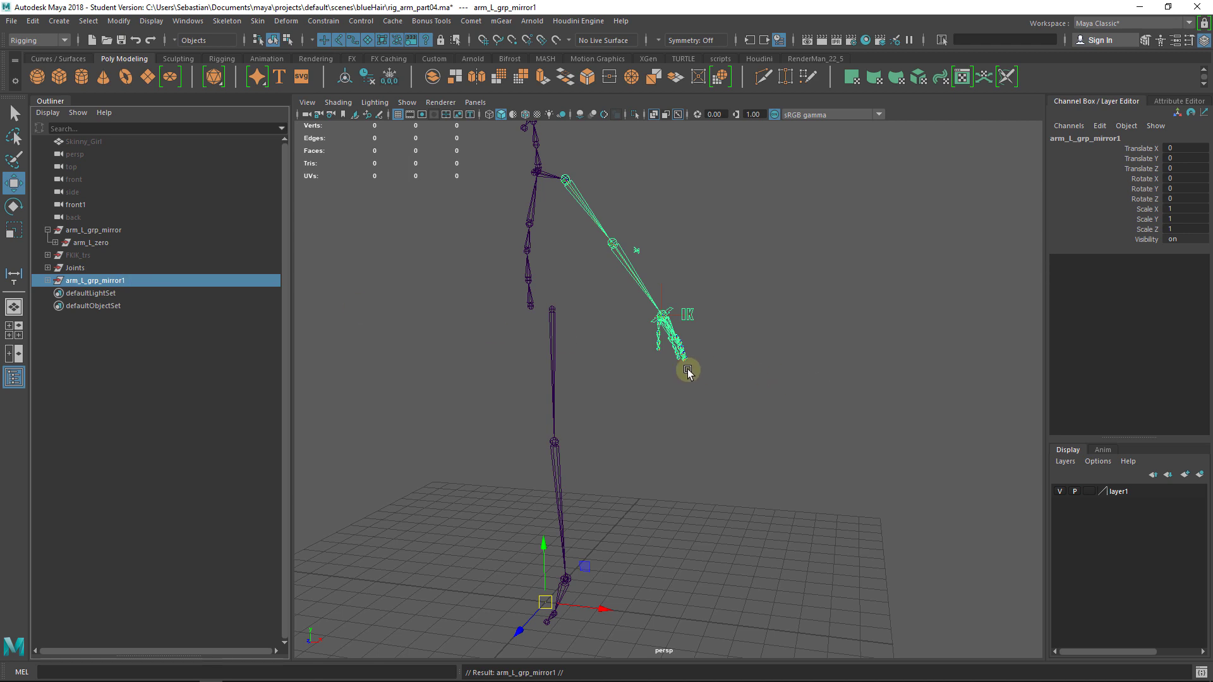
Step: Mirror the duplicated arm group to the character's other side by setting its Scale X to -1
scroll(687, 369, down, 1)
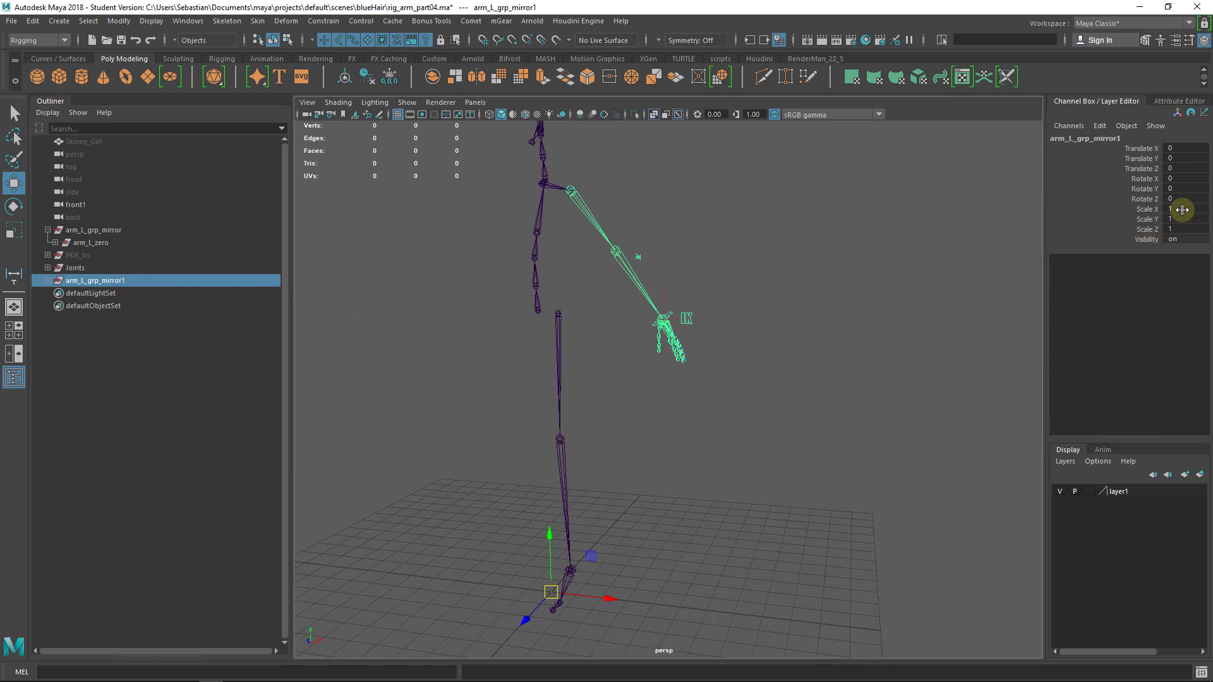
click(45, 281)
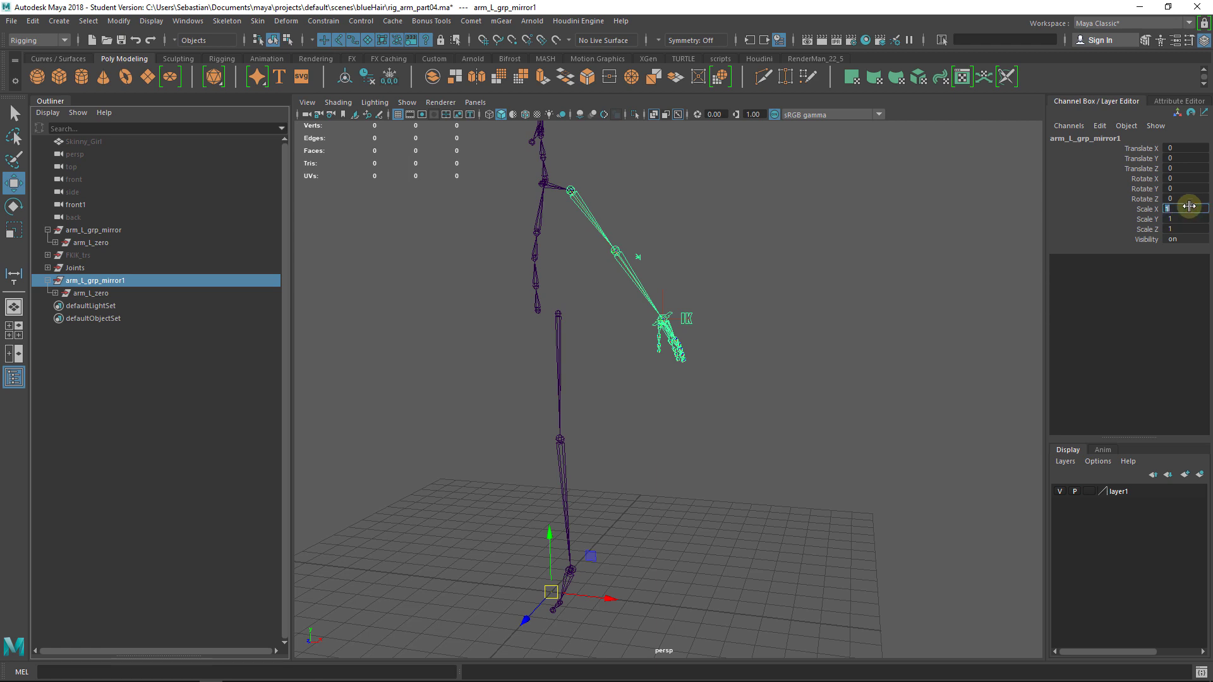
key(Return)
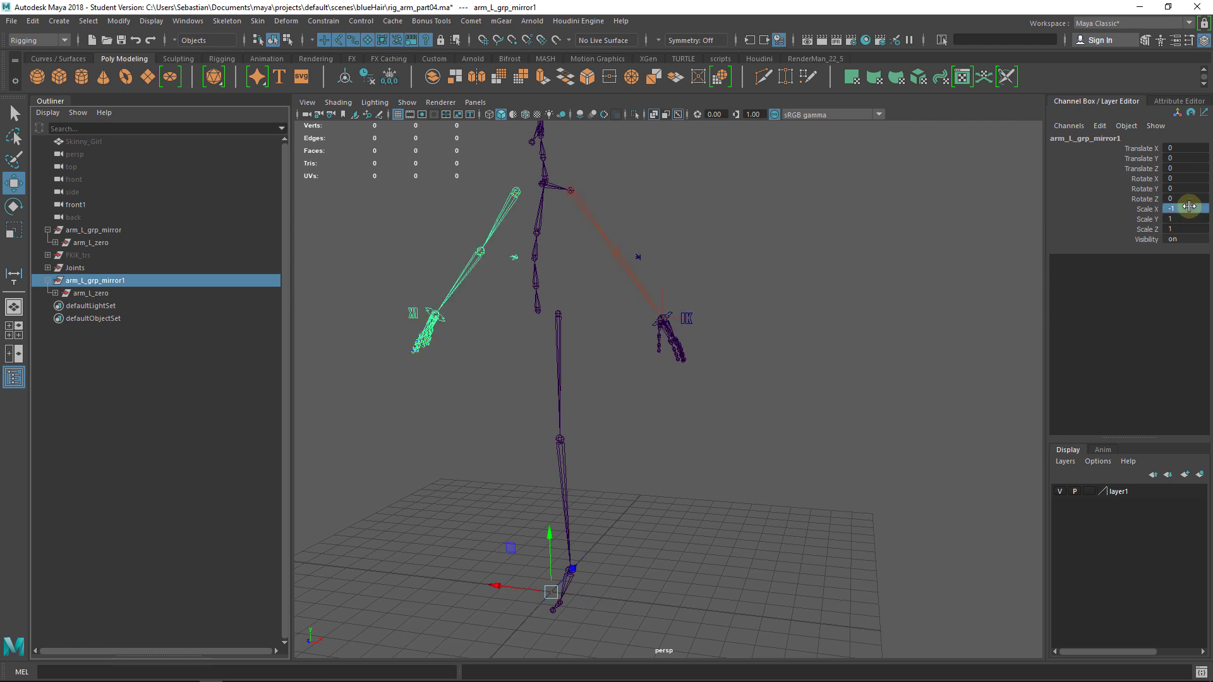
alt+middle_drag(654, 311, 762, 322)
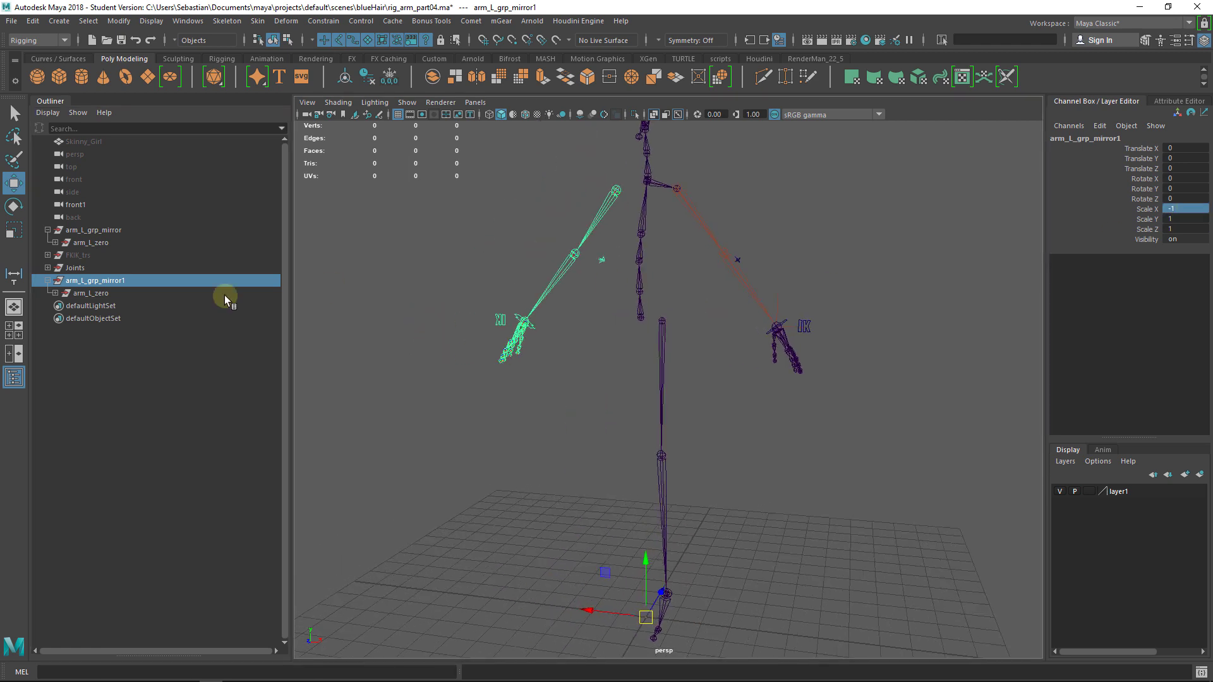
Step: Select the complete hierarchy under the mirrored arm group, keeping its arm_L_zero branch expanded
click(55, 293)
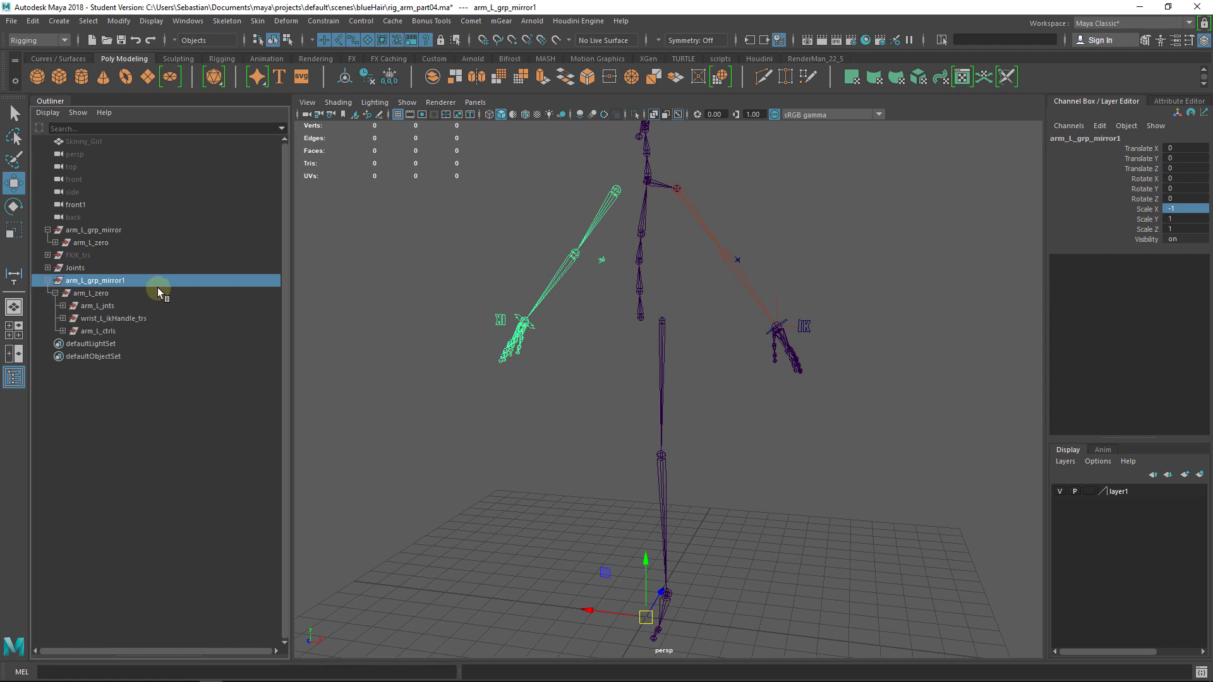
click(48, 280)
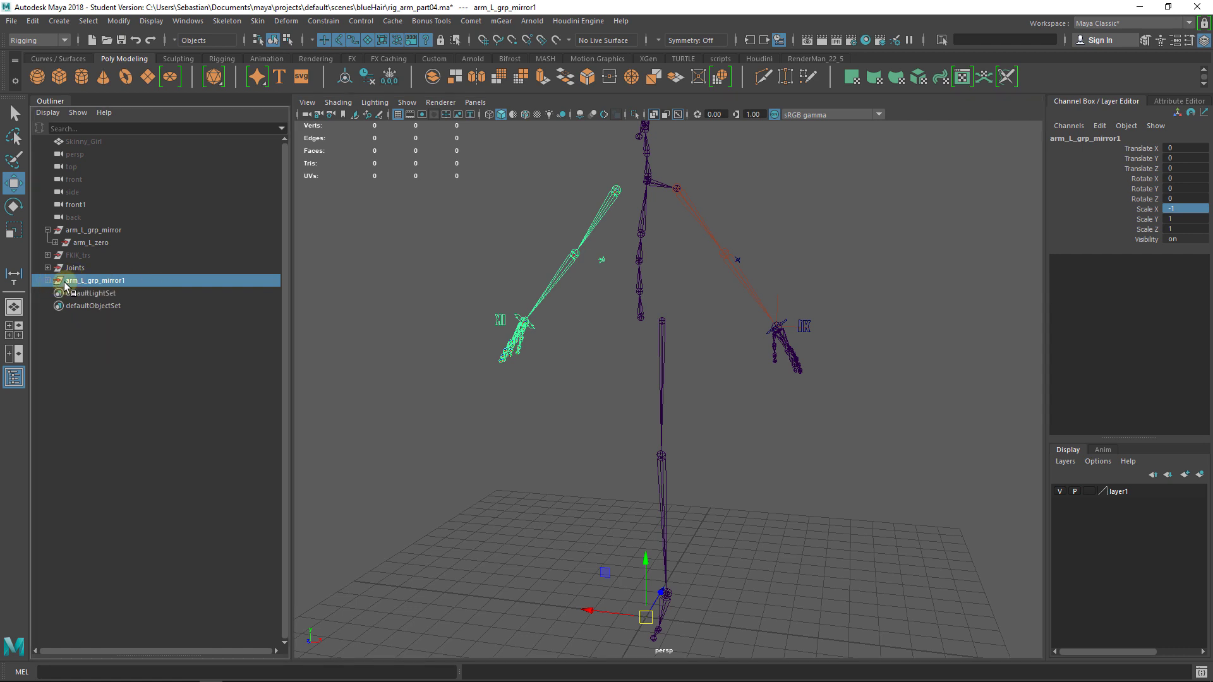
click(48, 281)
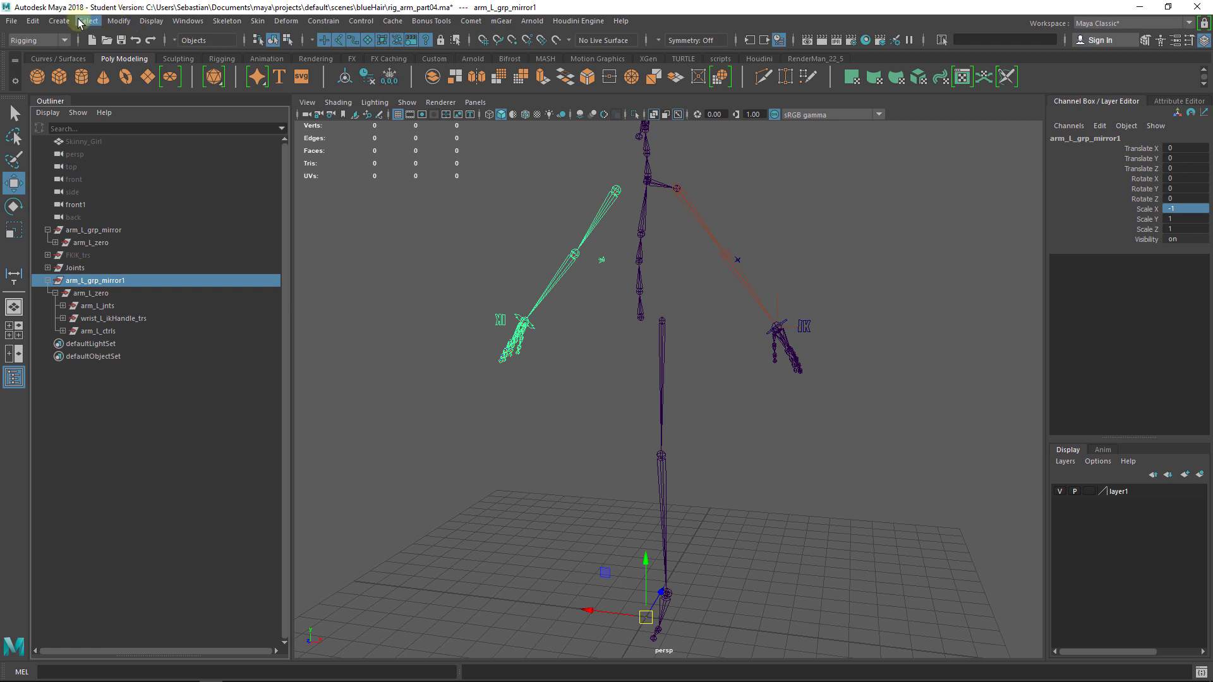
click(82, 22)
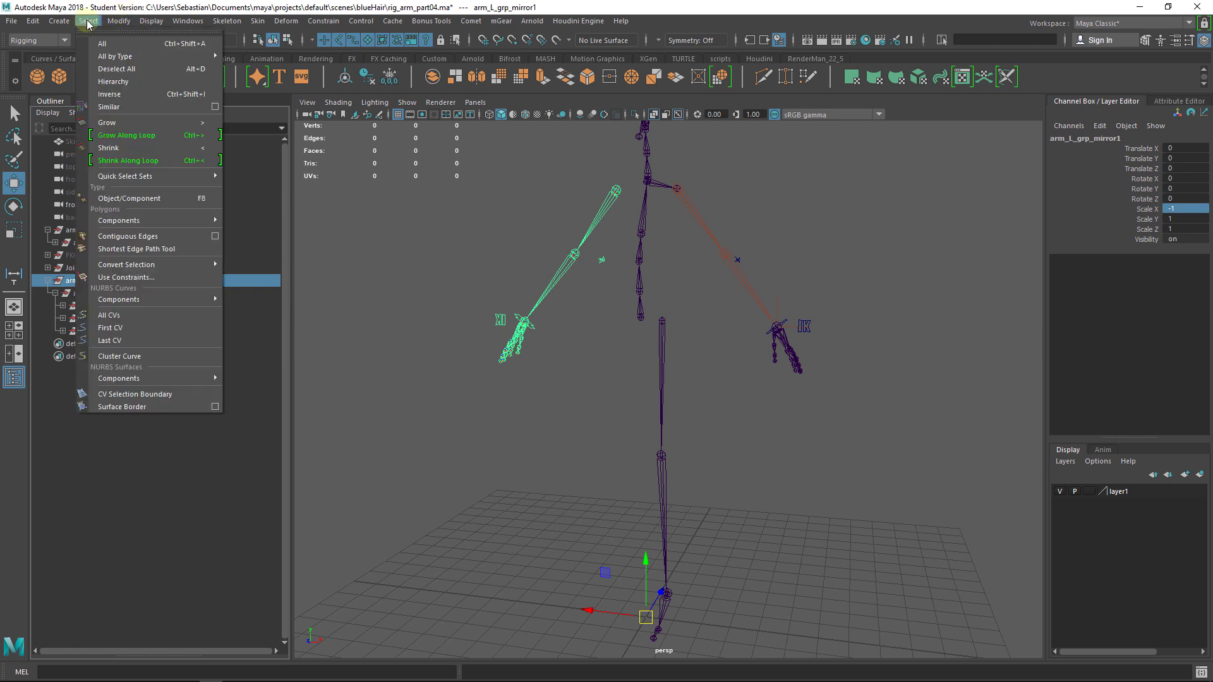
click(138, 83)
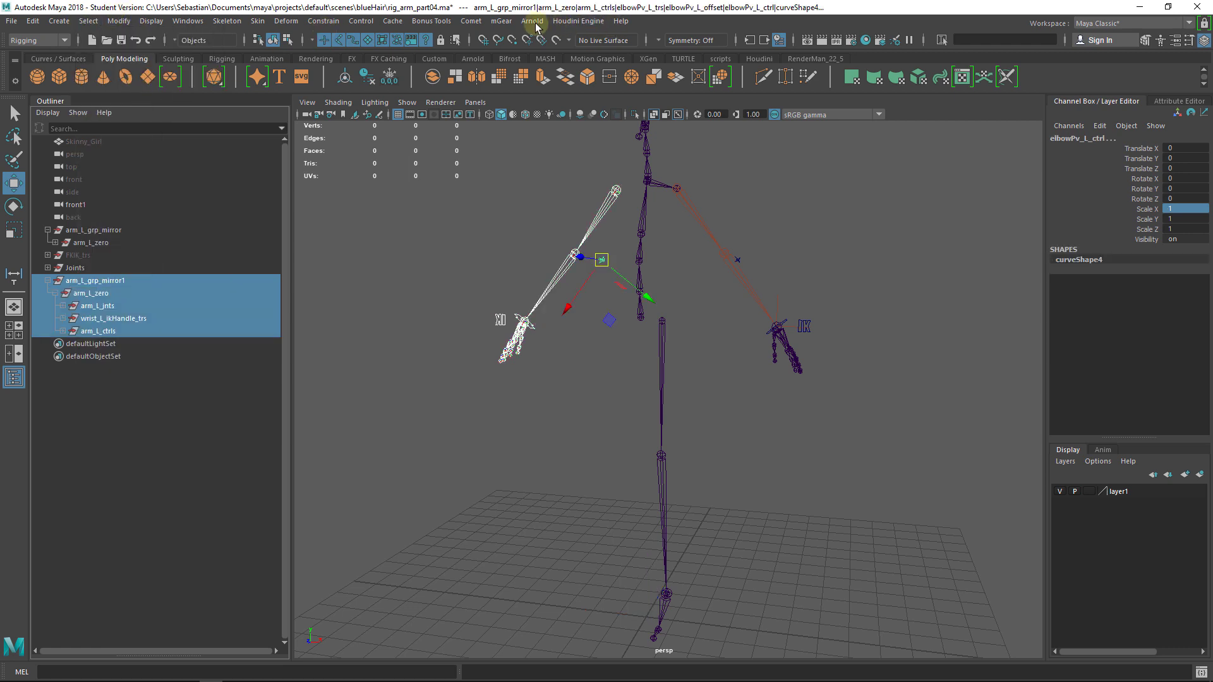
Step: Use cometRename to search for _L_ and replace it with _R_ in the selected hierarchy's names
click(471, 21)
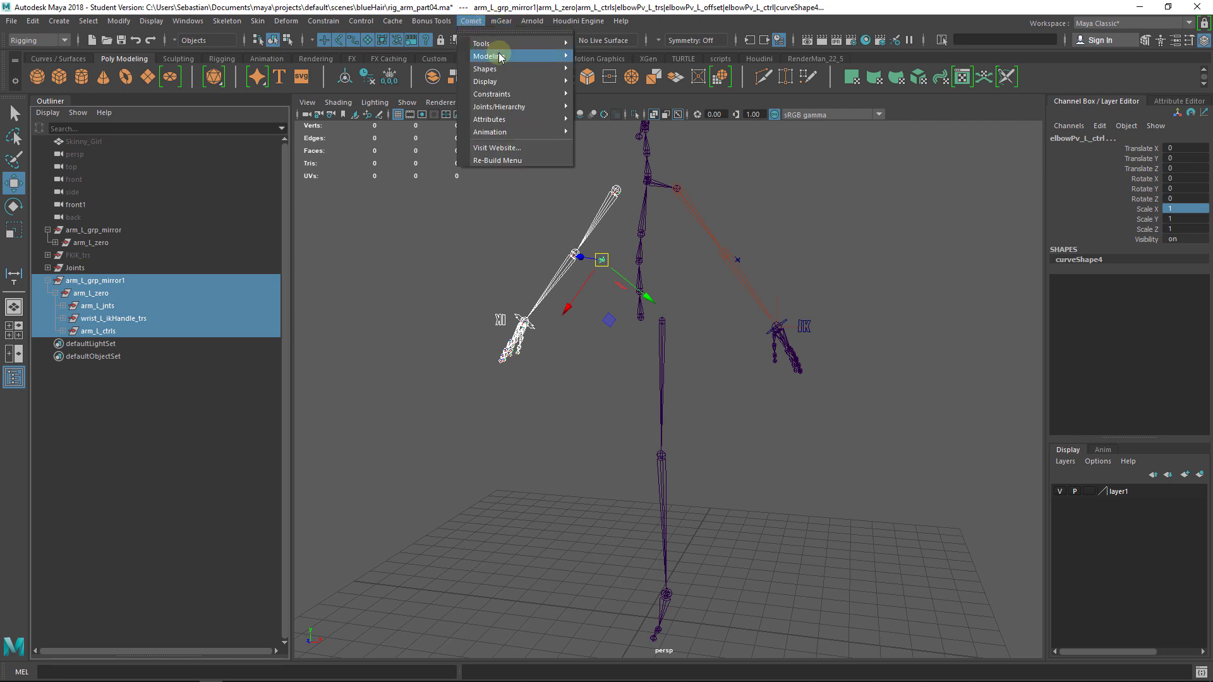
mouse_move(506, 43)
click(621, 55)
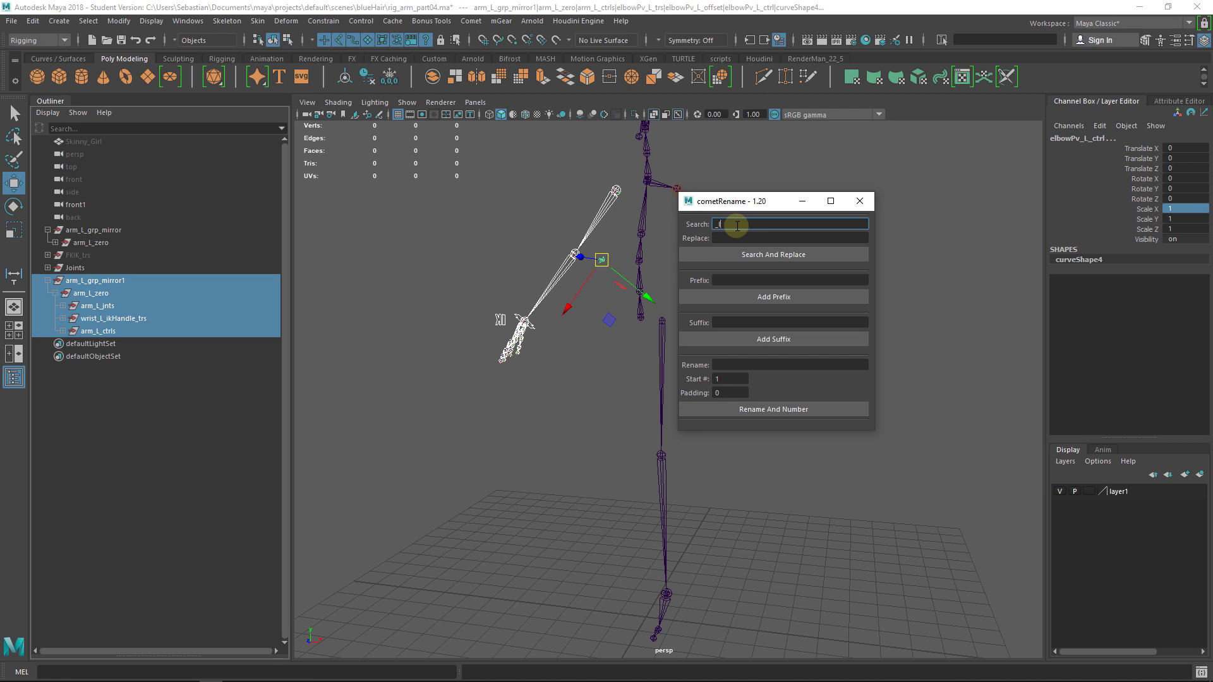
key(Caps_Lock)
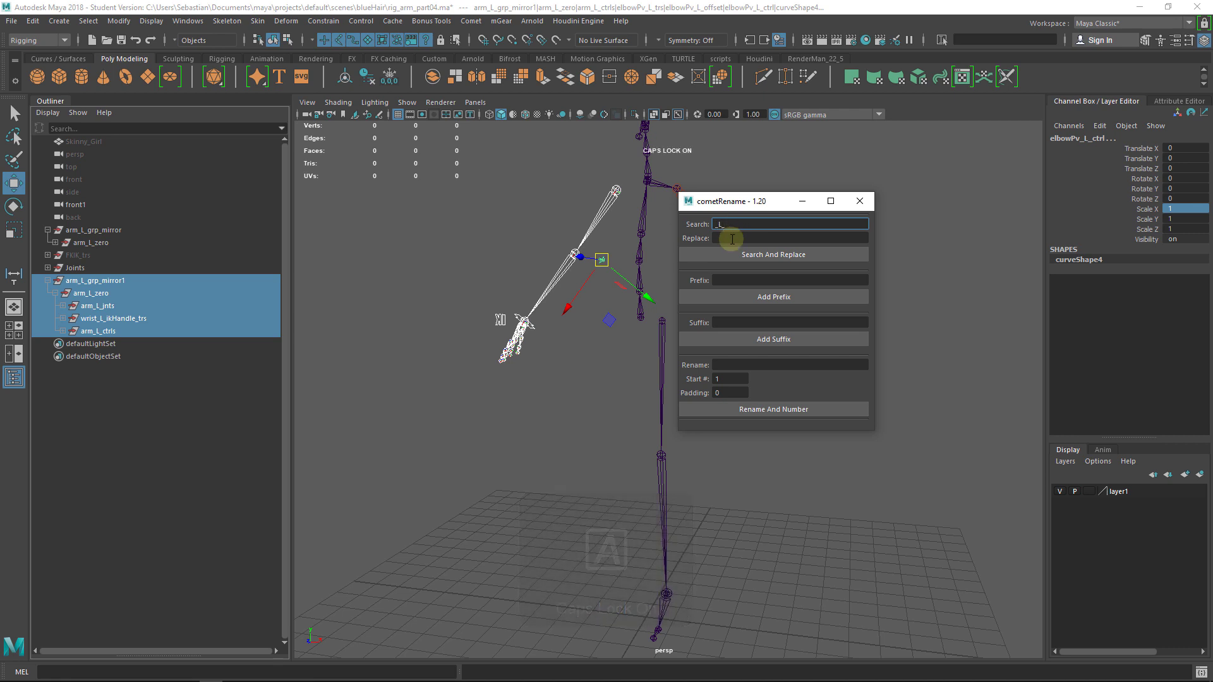
click(733, 240)
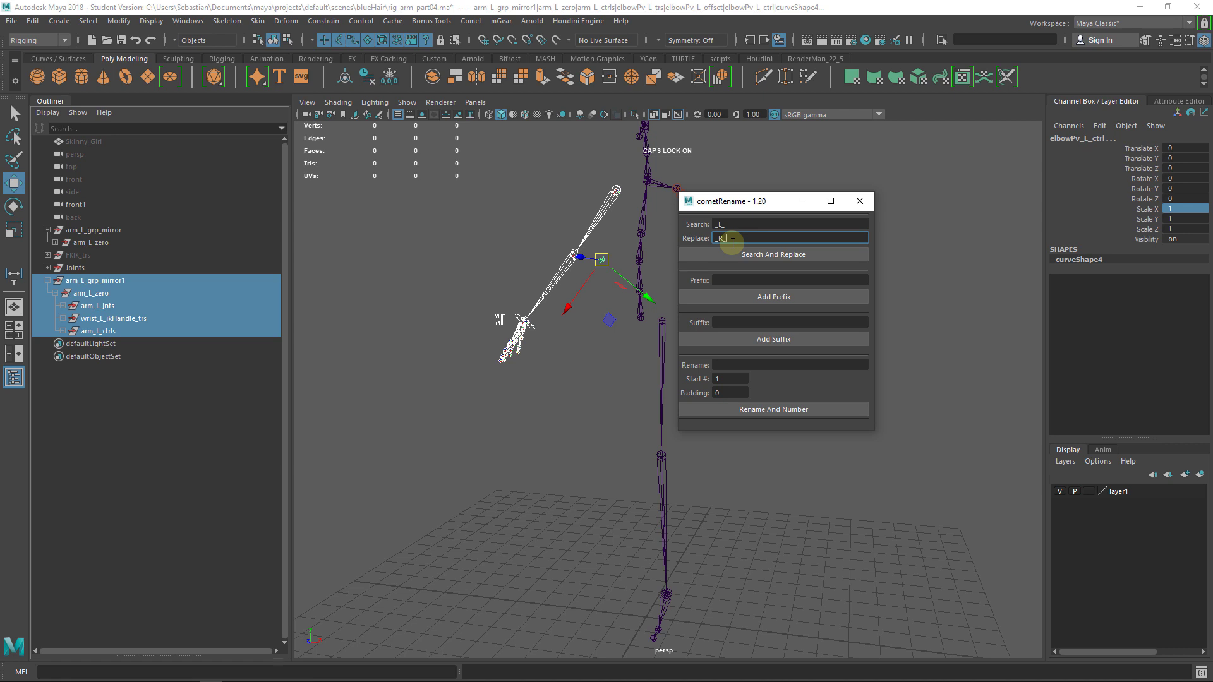
click(769, 256)
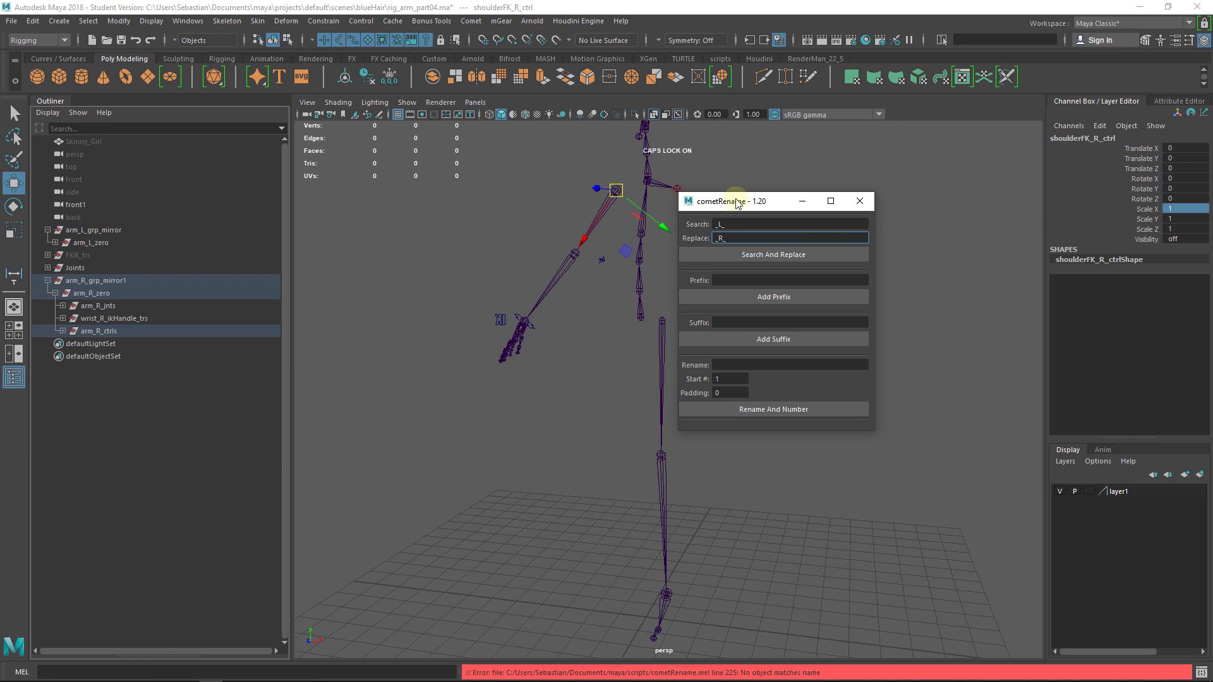
Step: Move the cometRename window clear of the arms and rename the mirrored top group as arm_R_grp_mirror
drag(726, 201, 887, 185)
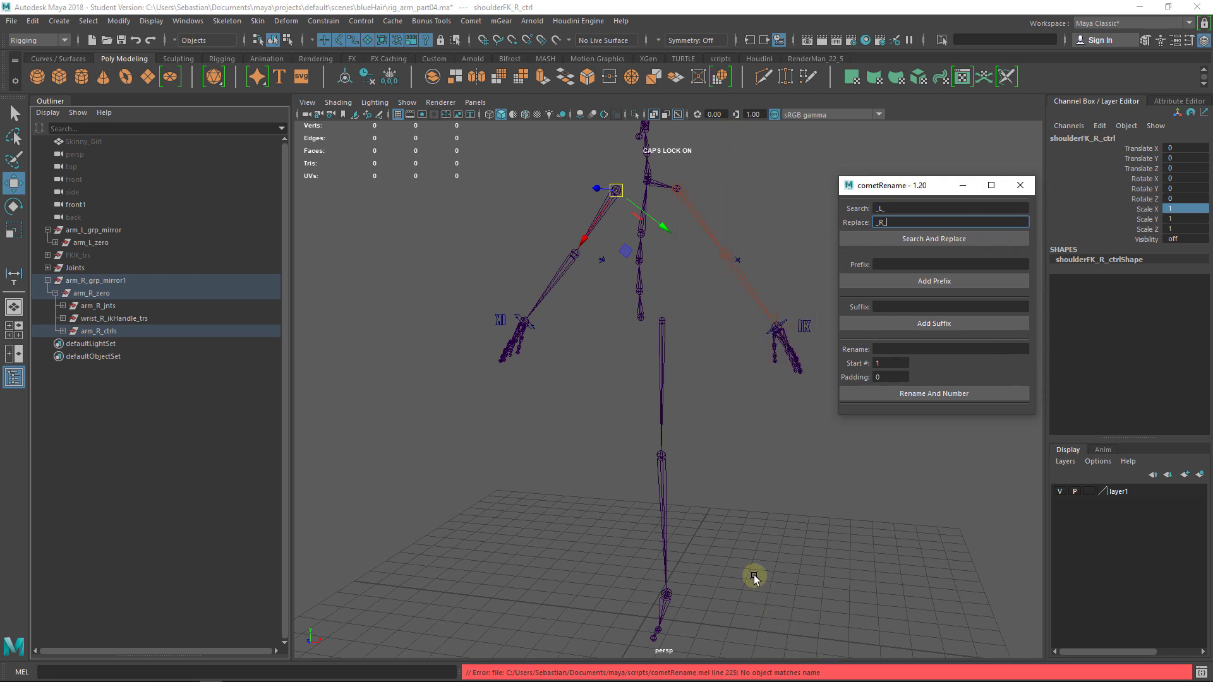
scroll(634, 392, up, 3)
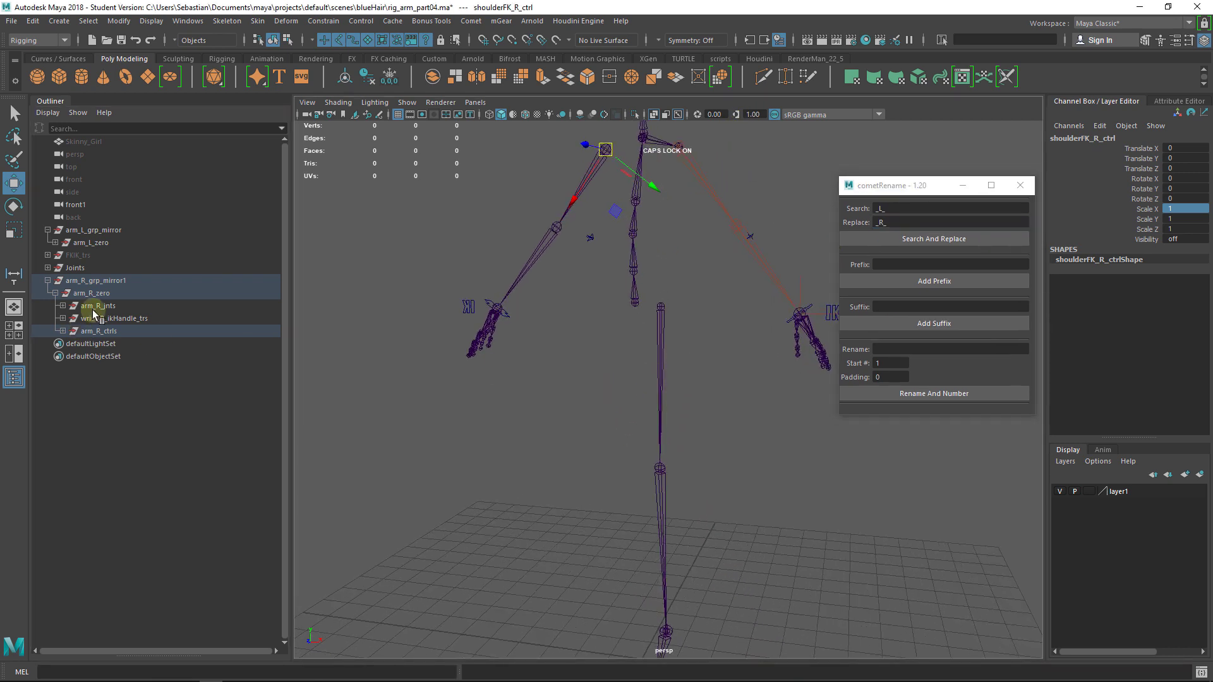
click(135, 280)
double_click(156, 280)
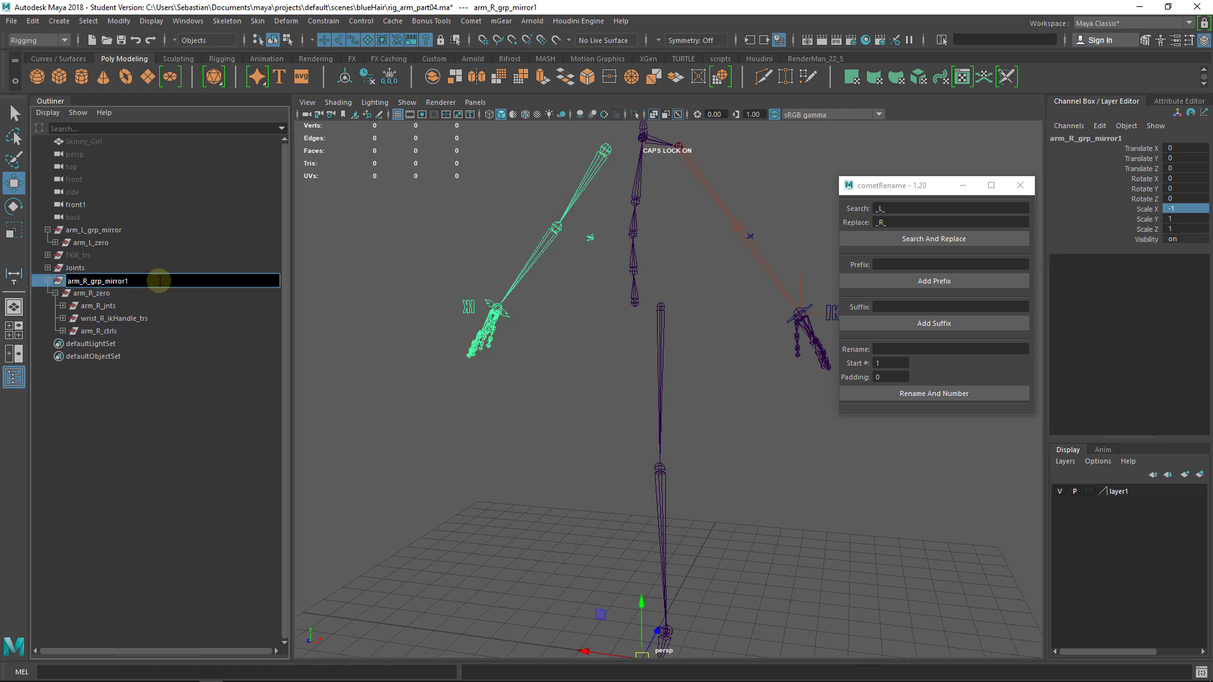
key(BackSpace)
key(Return)
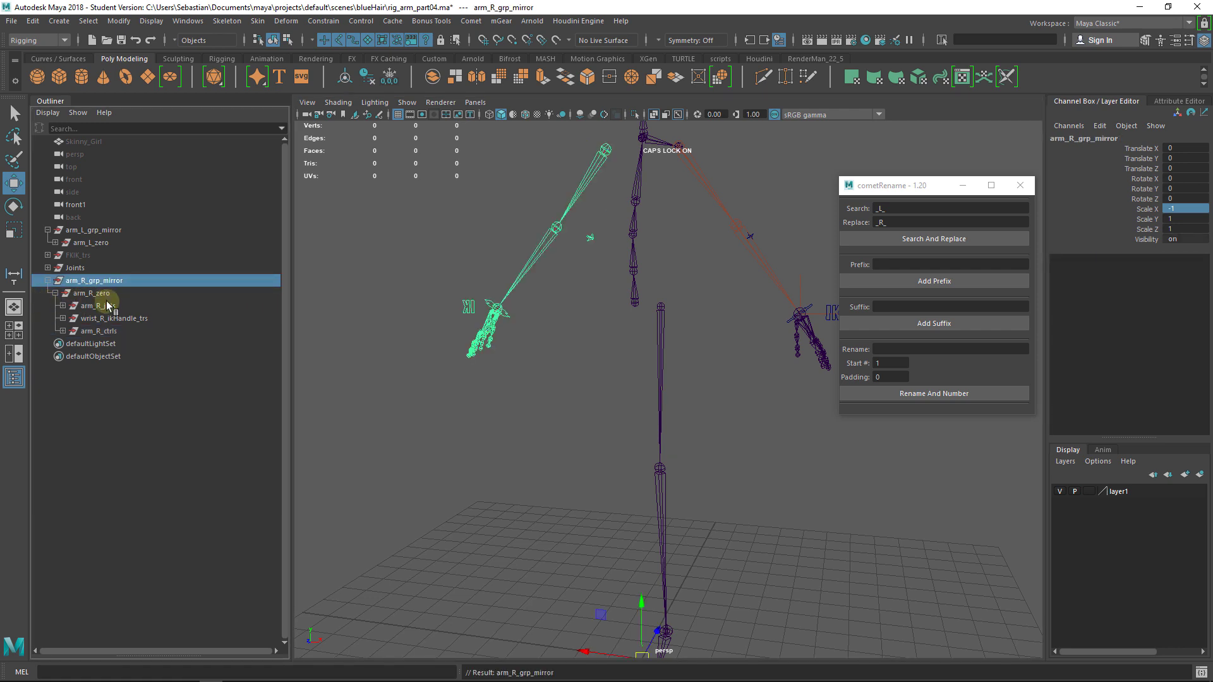
Step: Expand everything under arm_R_zero and check the joint, IK handle and control names for the _R_ replacement
click(55, 293)
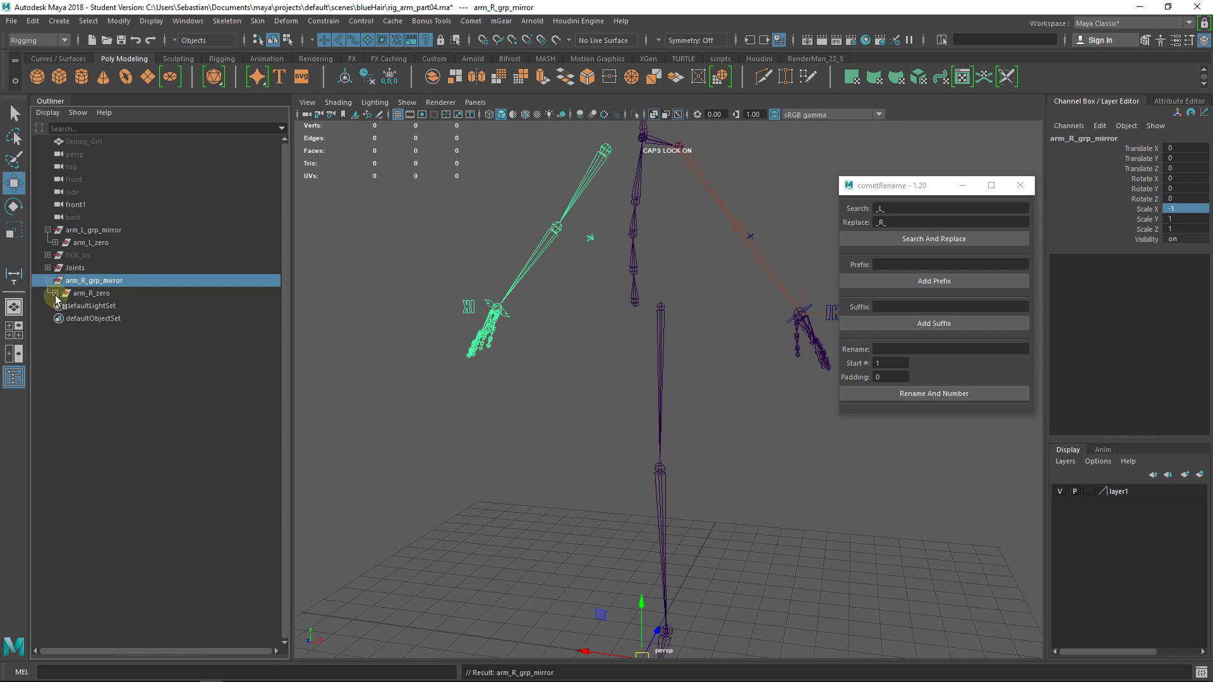
shift+click(56, 293)
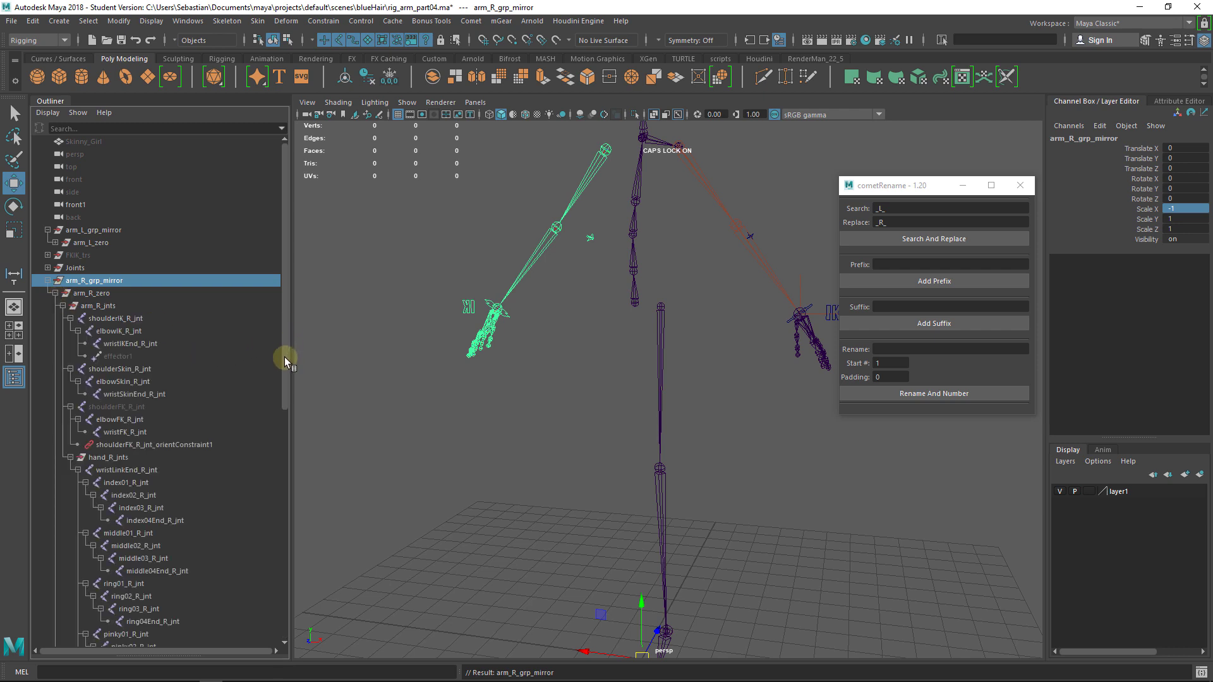
scroll(286, 373, down, 1)
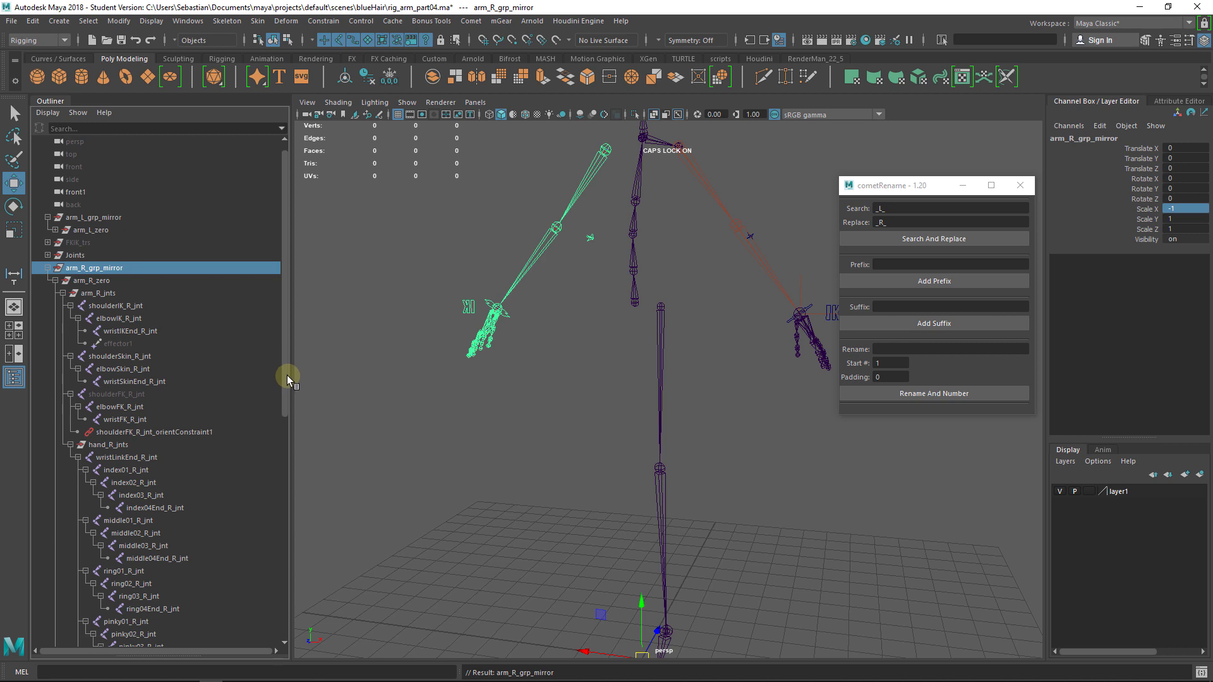
drag(287, 375, 292, 618)
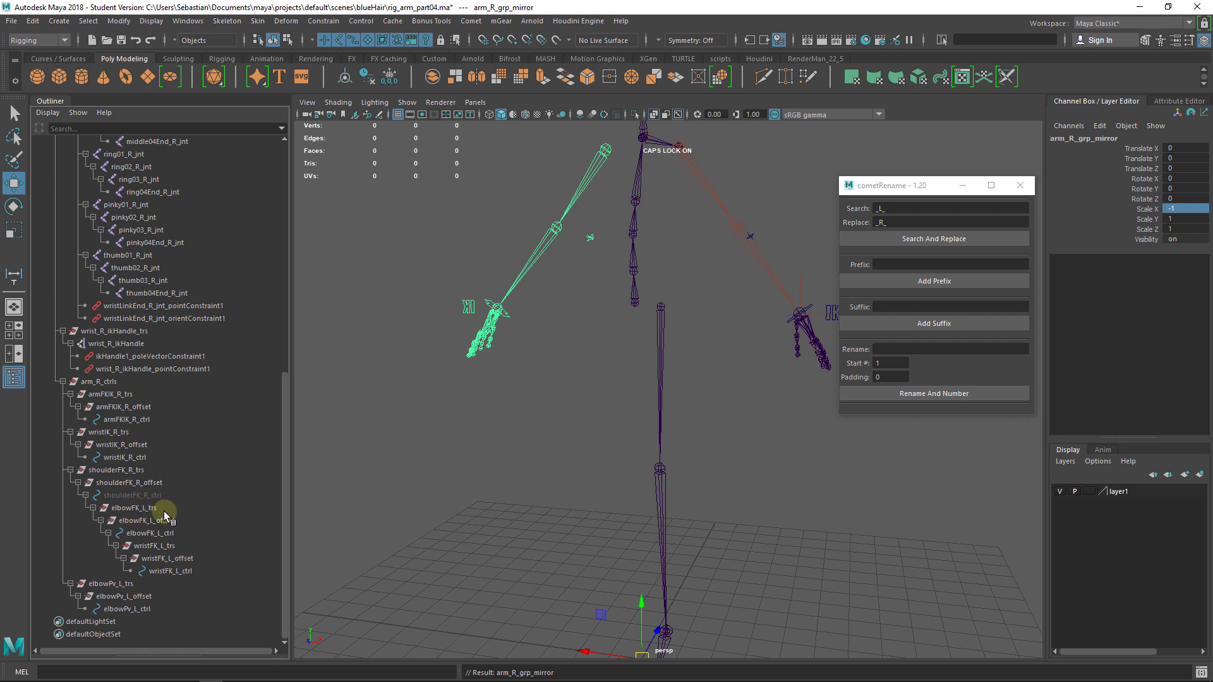
Step: Replace _L_ with _R_ in the names of the elbowFK, wristFK and elbowPv nodes under arm_R_ctrls
drag(161, 508, 190, 567)
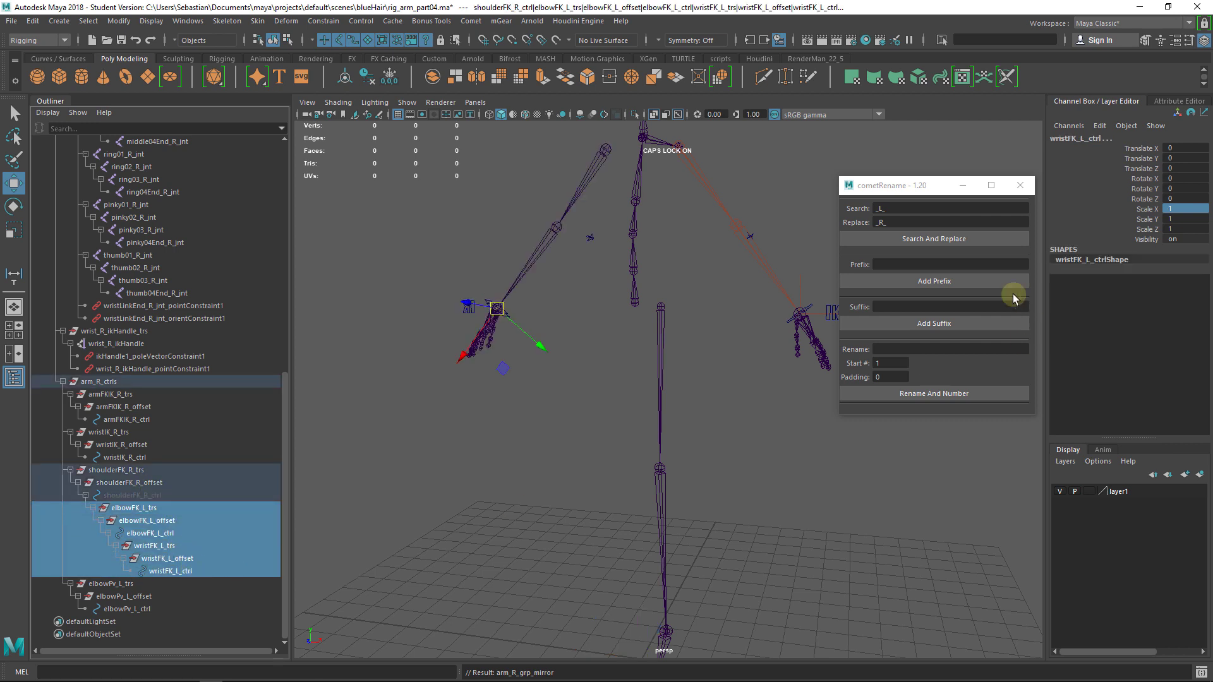
click(933, 239)
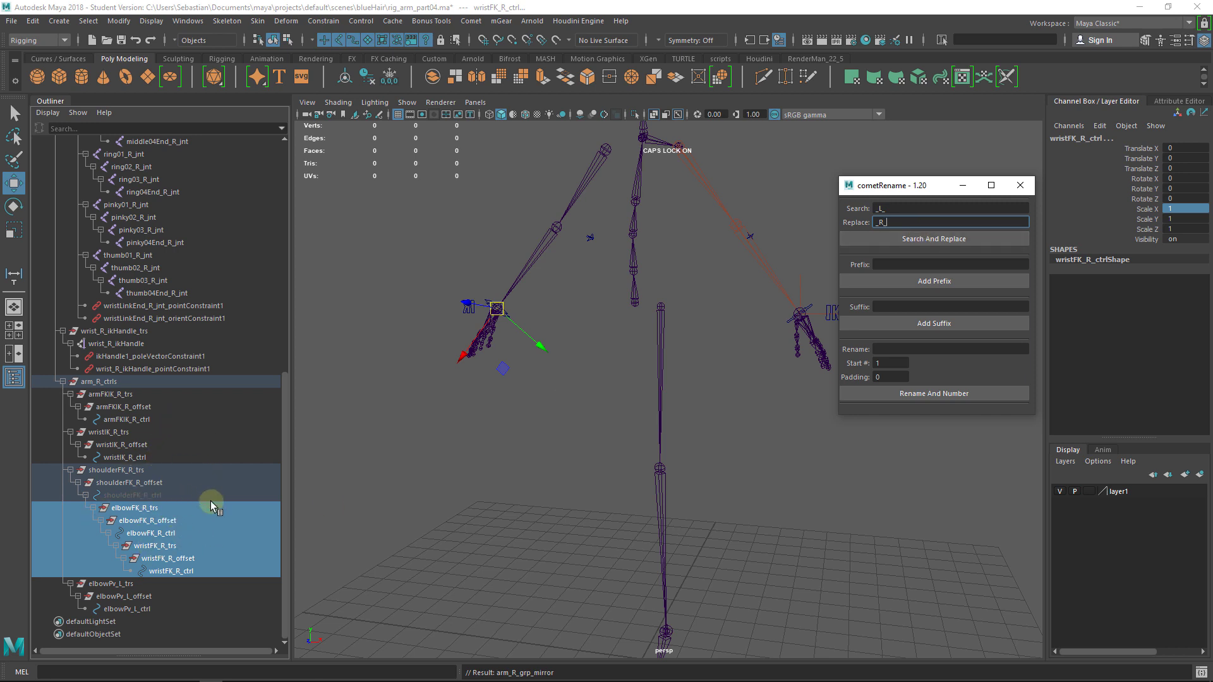
drag(158, 585, 158, 609)
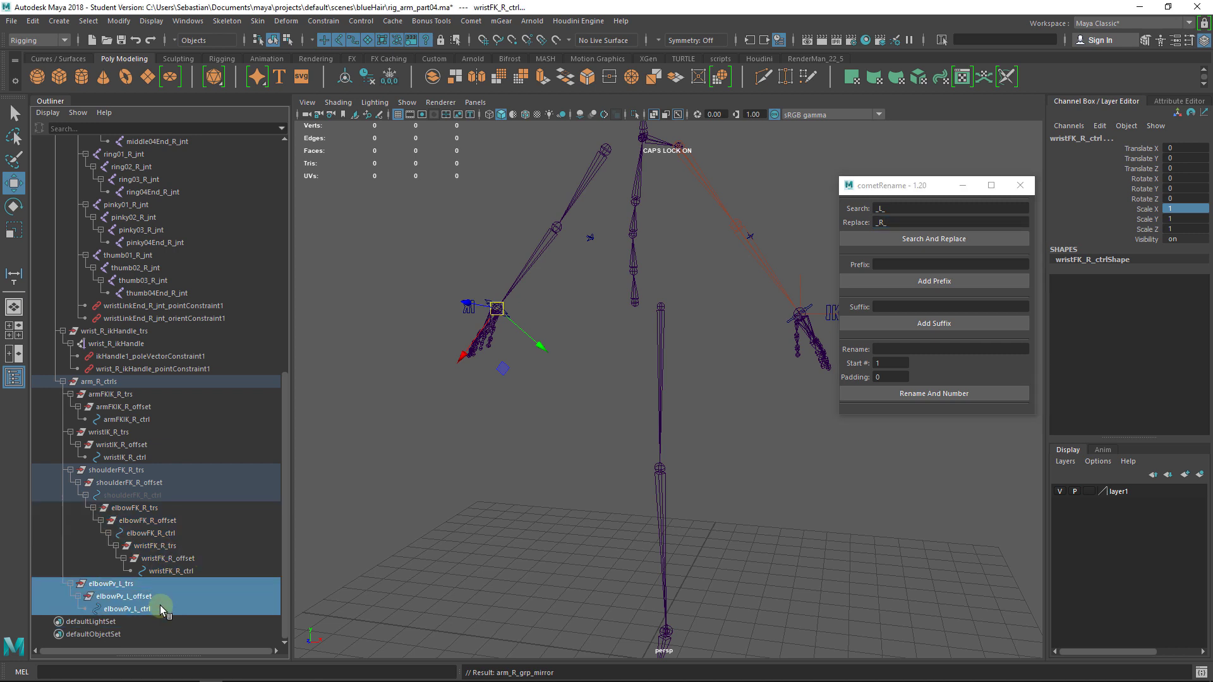
click(979, 238)
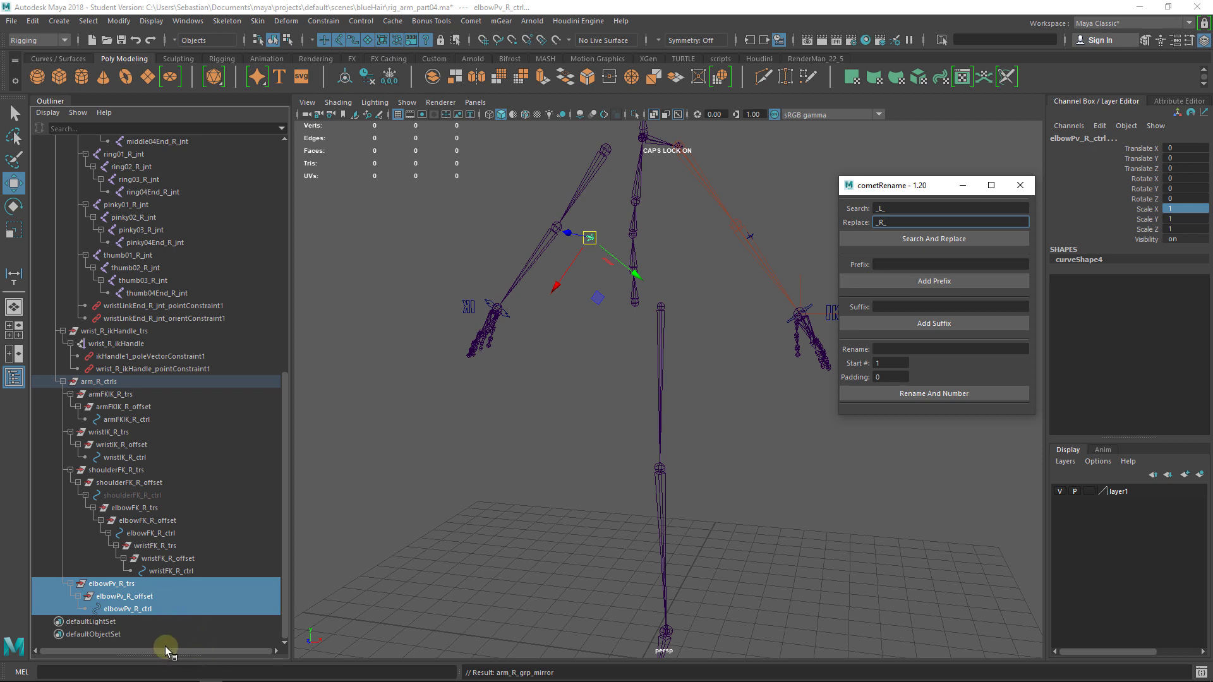
Step: Collapse the renamed arm_R_zero branch and select arm_R_zero
scroll(163, 292, up, 12)
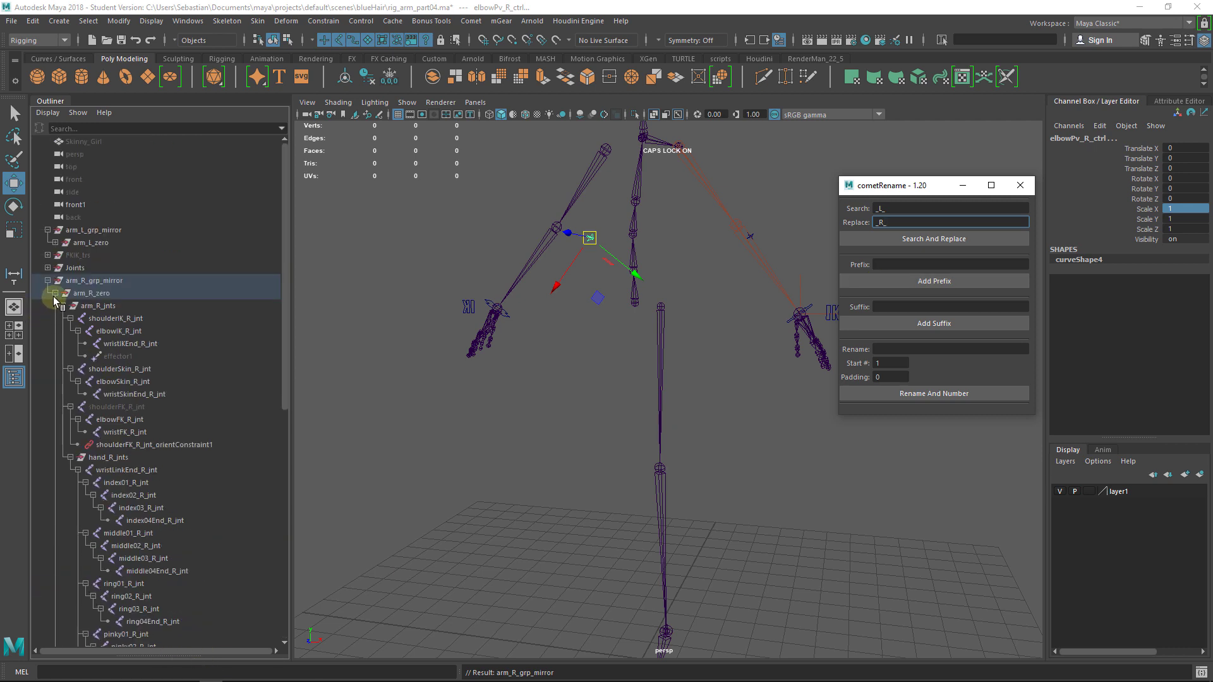
click(55, 293)
click(91, 293)
right_click(121, 294)
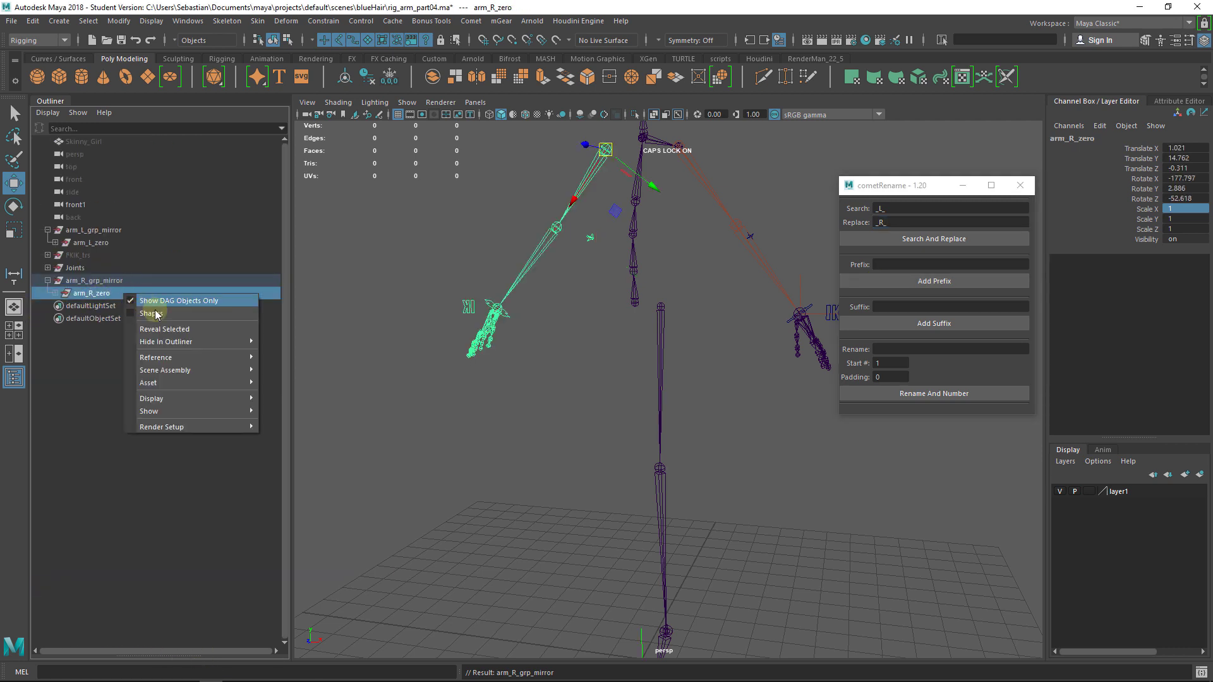
click(102, 220)
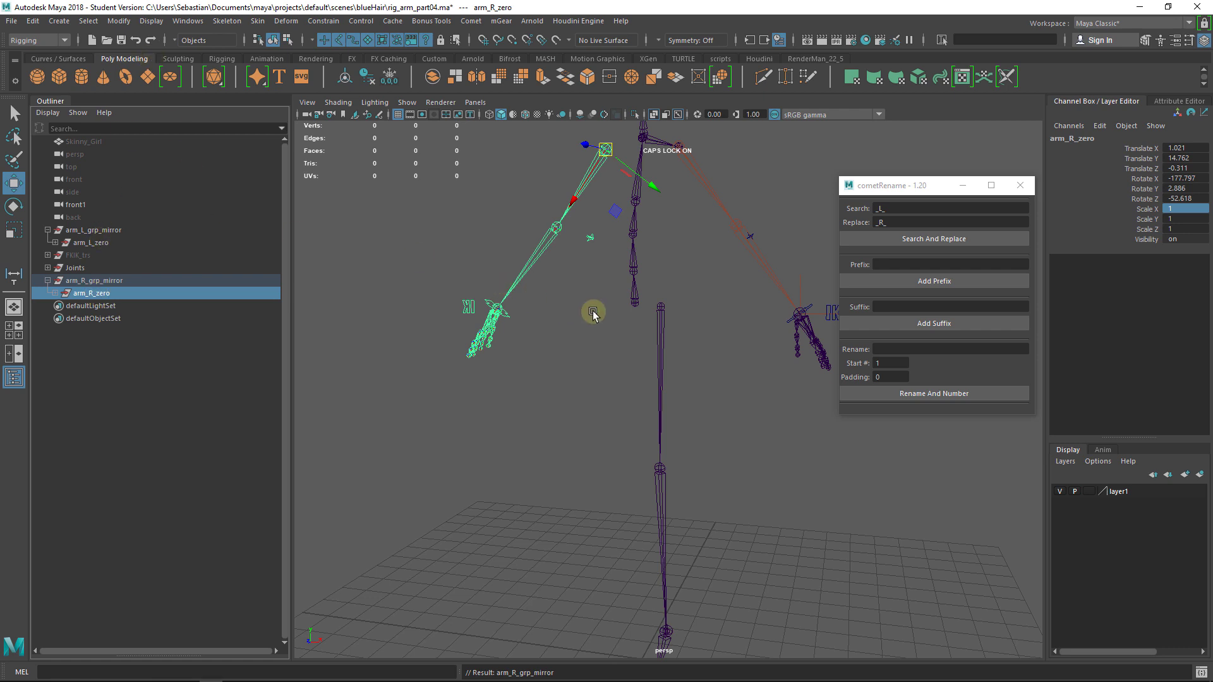
Step: Select the mirrored arm's IK text control, armFKIK_R_ctrl, and reveal it in the Outliner
alt+drag(652, 419, 360, 339)
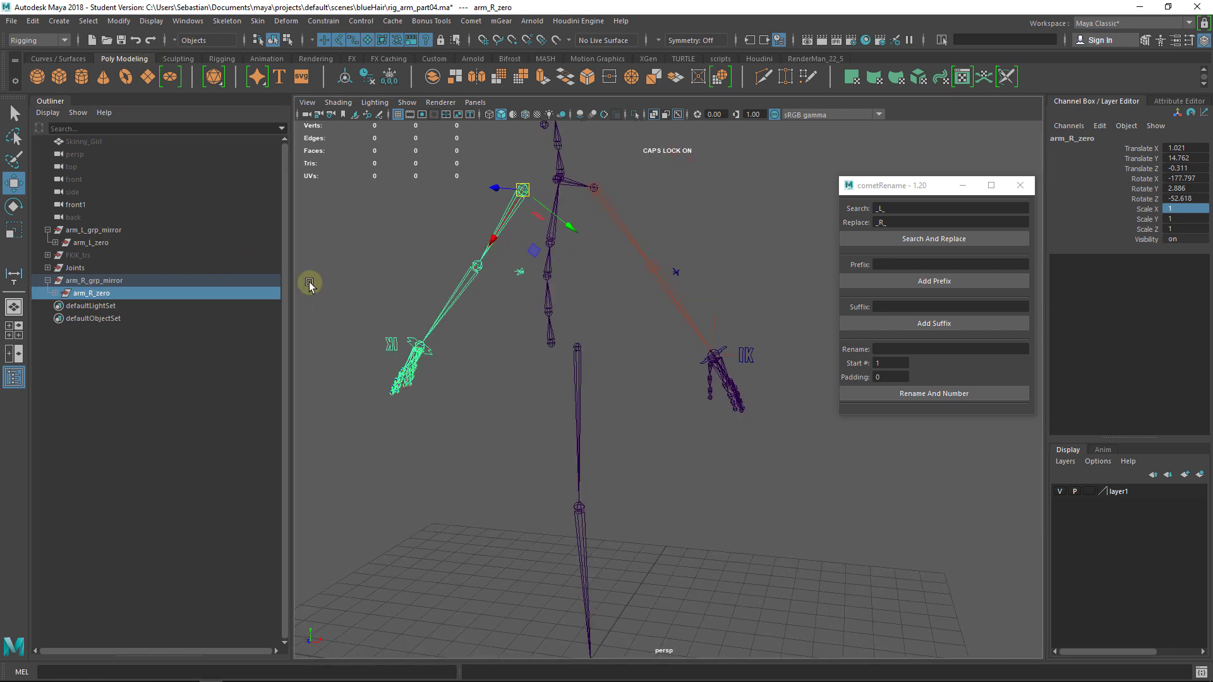
alt+drag(455, 385, 579, 196)
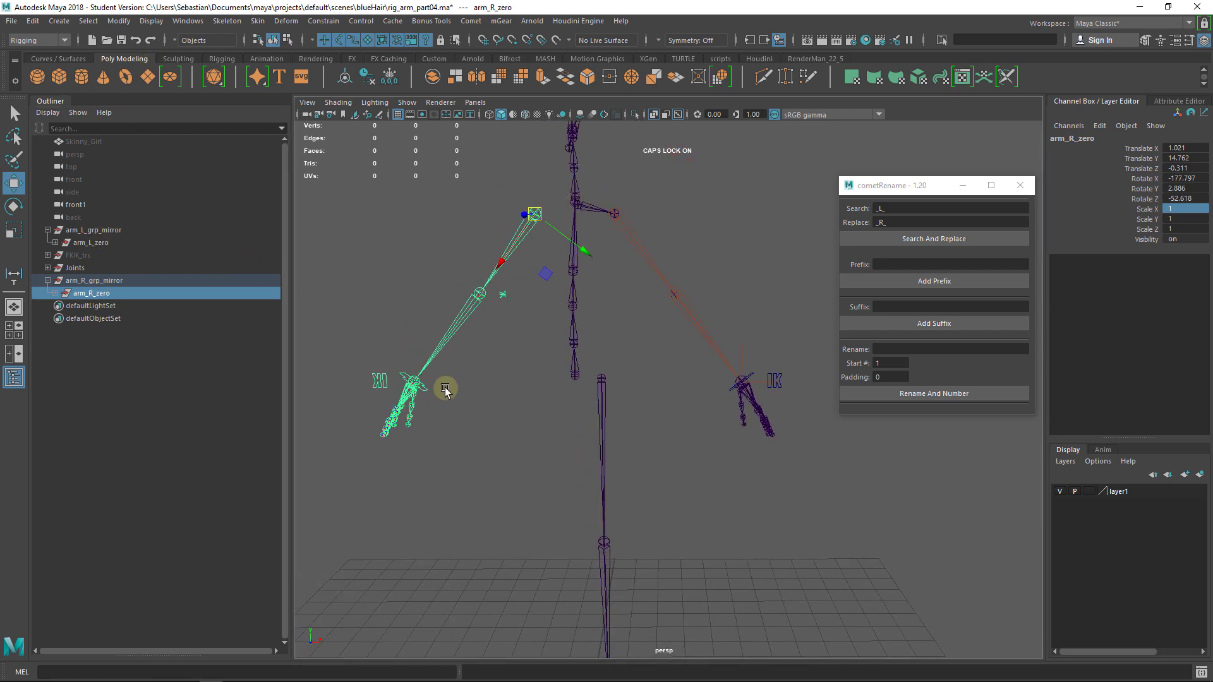
alt+drag(446, 390, 420, 392)
click(440, 428)
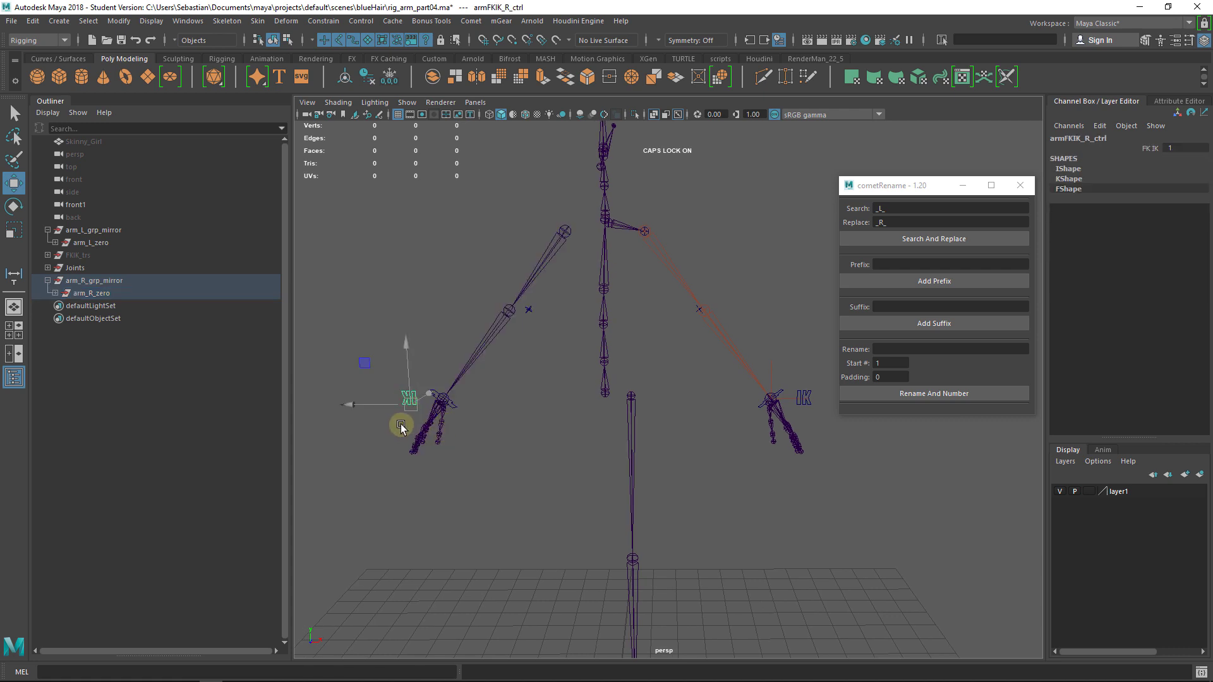
key(f)
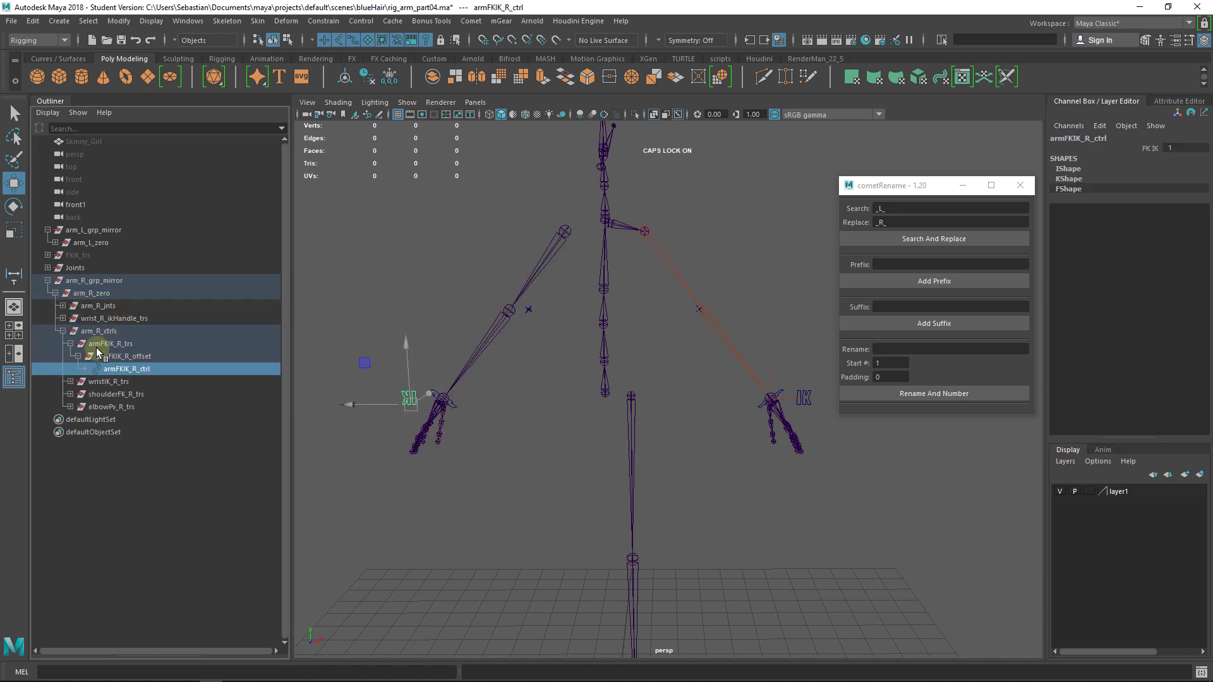
Step: Try rotating the armFKIK_R_trs group to correct the backwards IK text, and undo the rotation
click(140, 357)
click(135, 344)
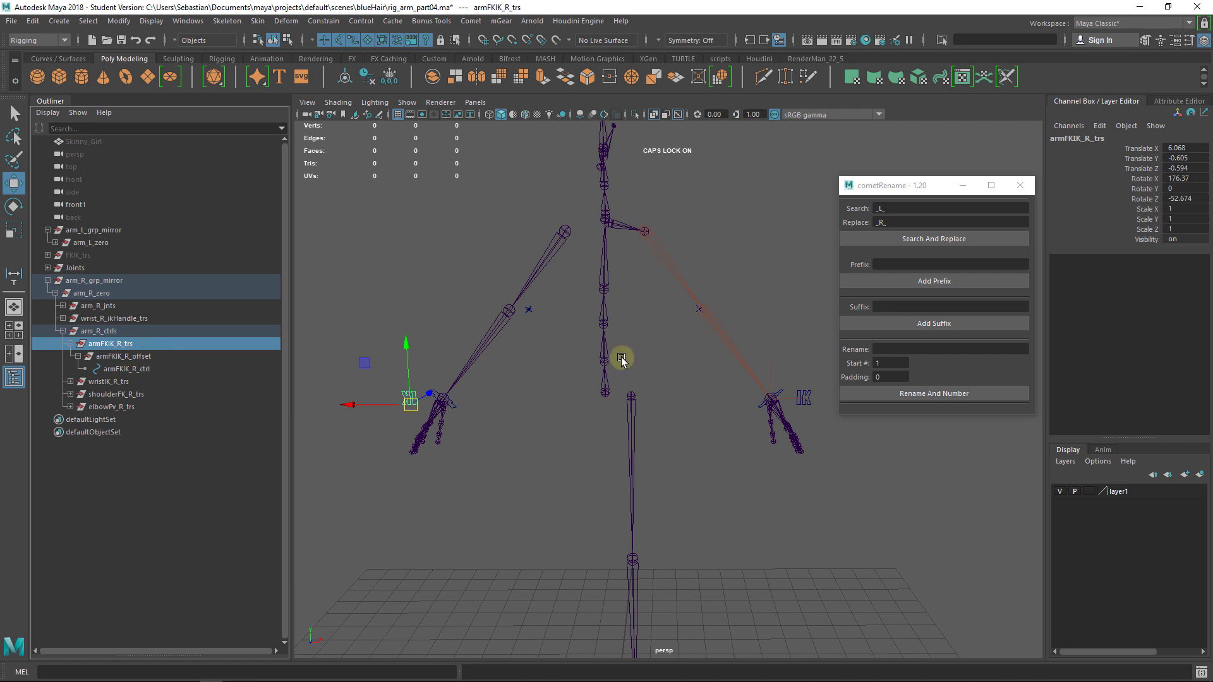
key(r)
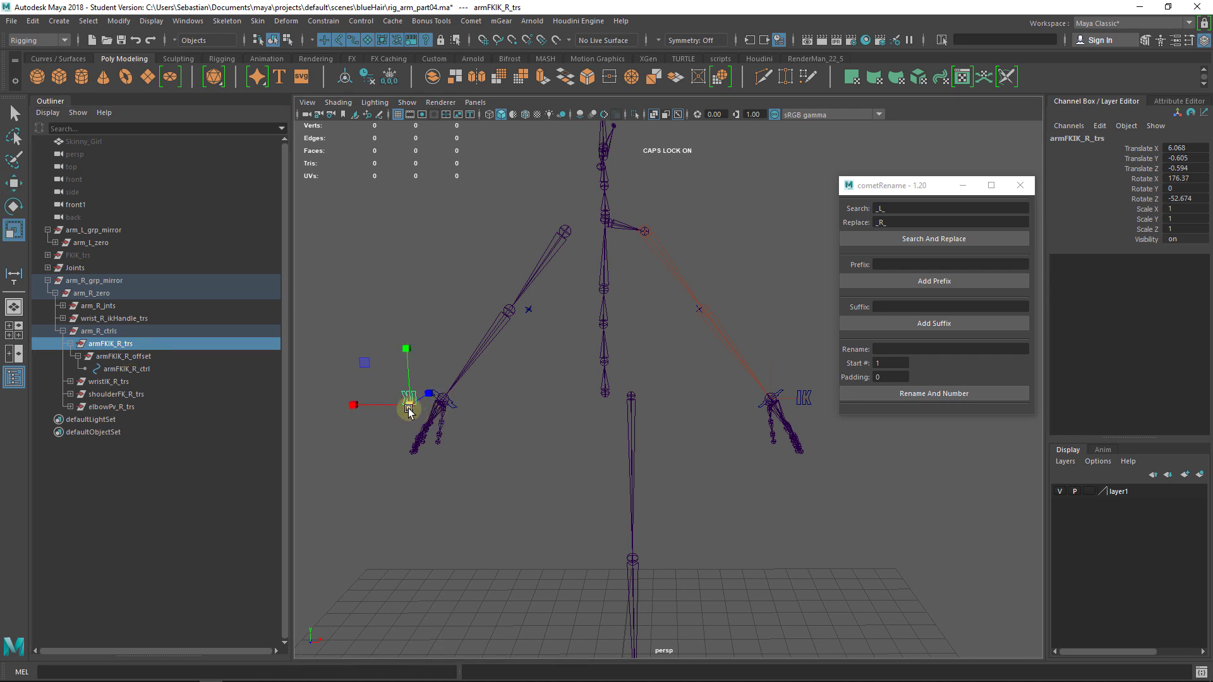
key(e)
key(ctrl+z)
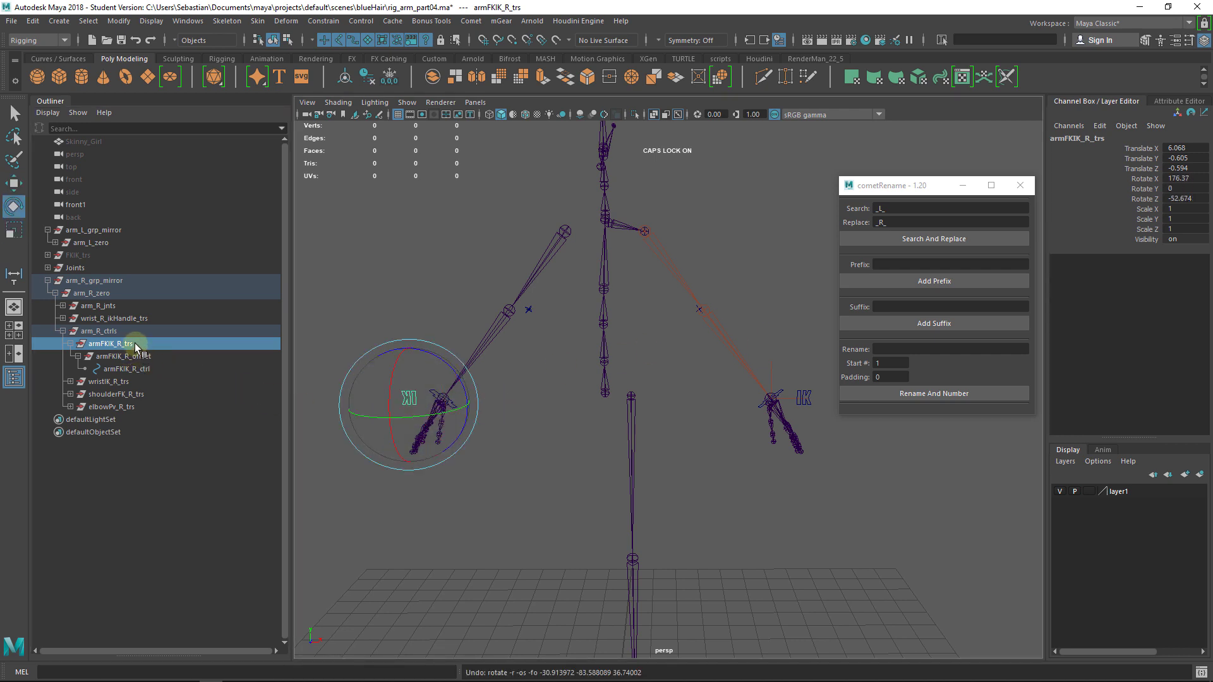
Step: Move the cometRename window lower and set Scale X of armFKIK_R_trs to -1 to flip the IK text
drag(902, 186, 869, 235)
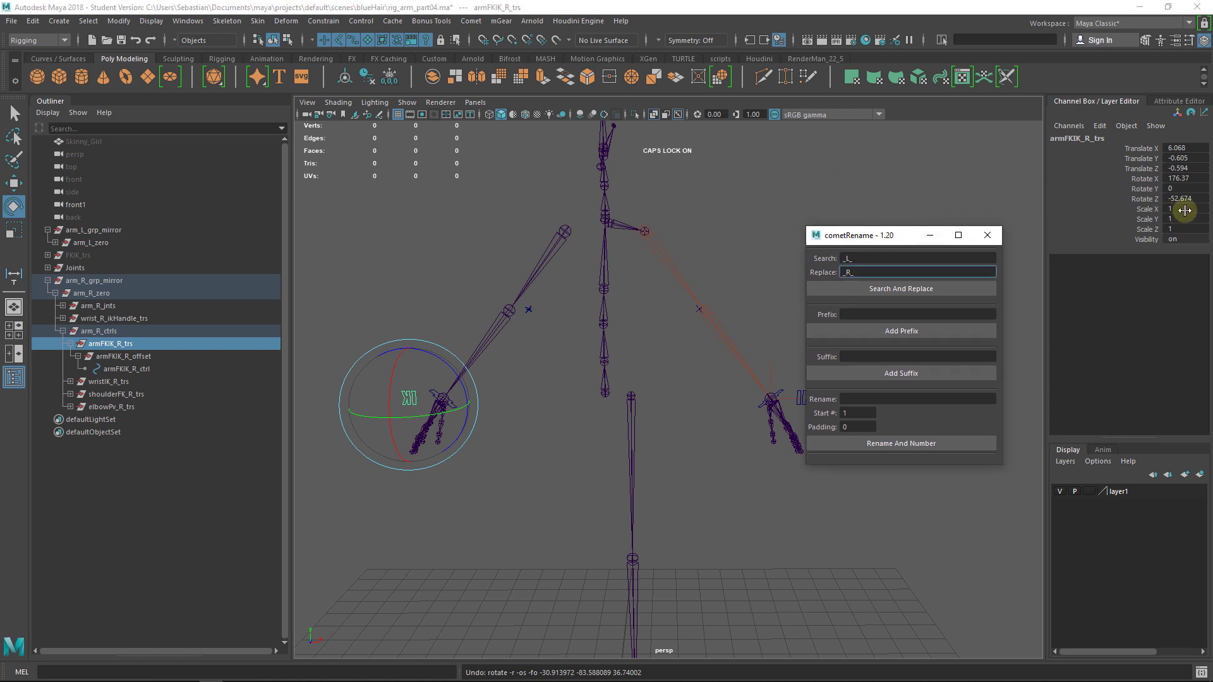
double_click(1186, 211)
key(Return)
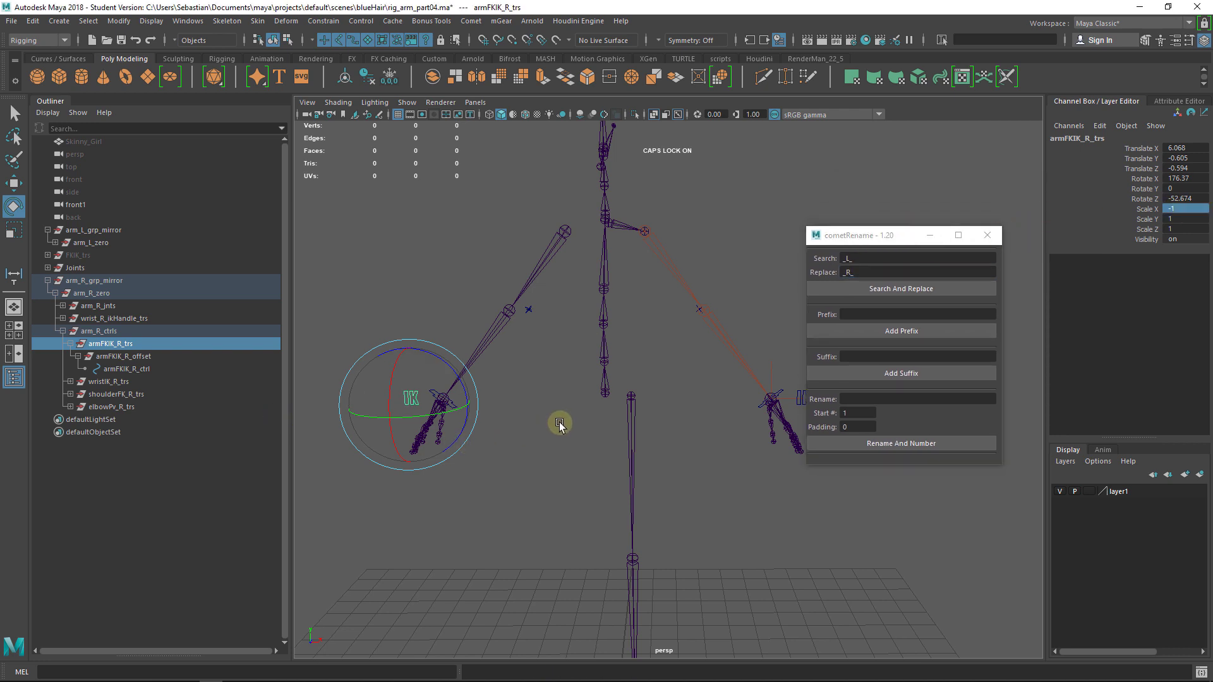
Step: Delete arm_R_grp_mirror with the whole mirrored arm under it, and shift the cometRename window aside
click(480, 491)
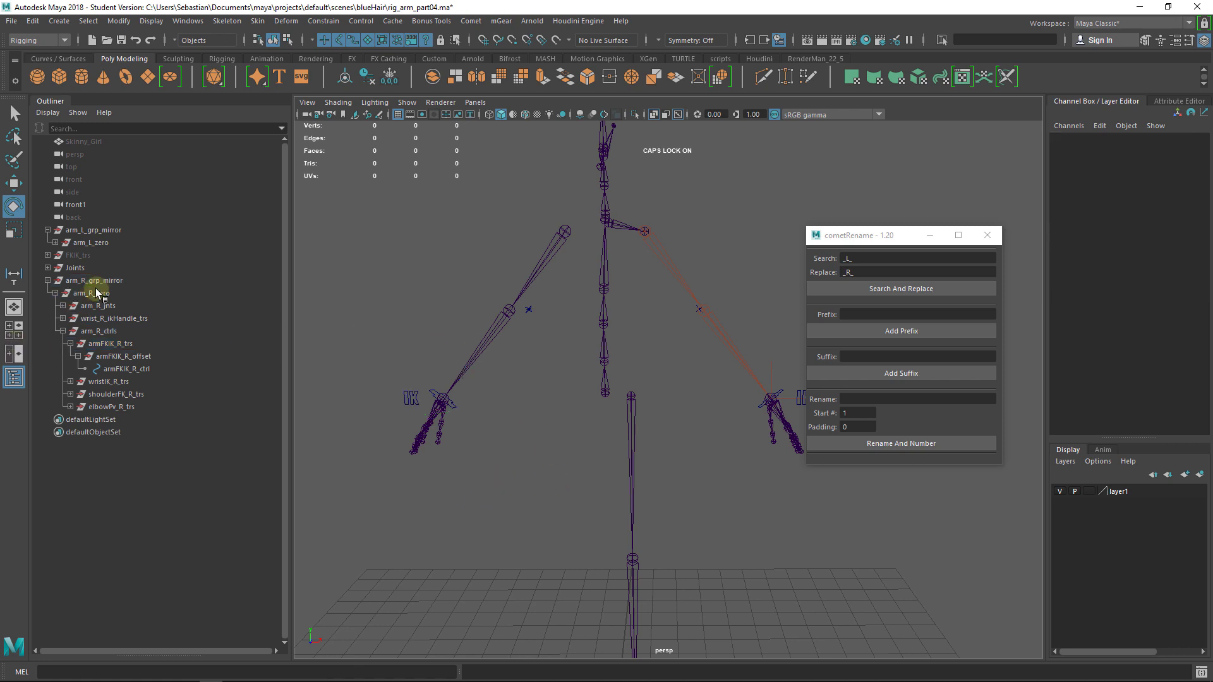
click(116, 282)
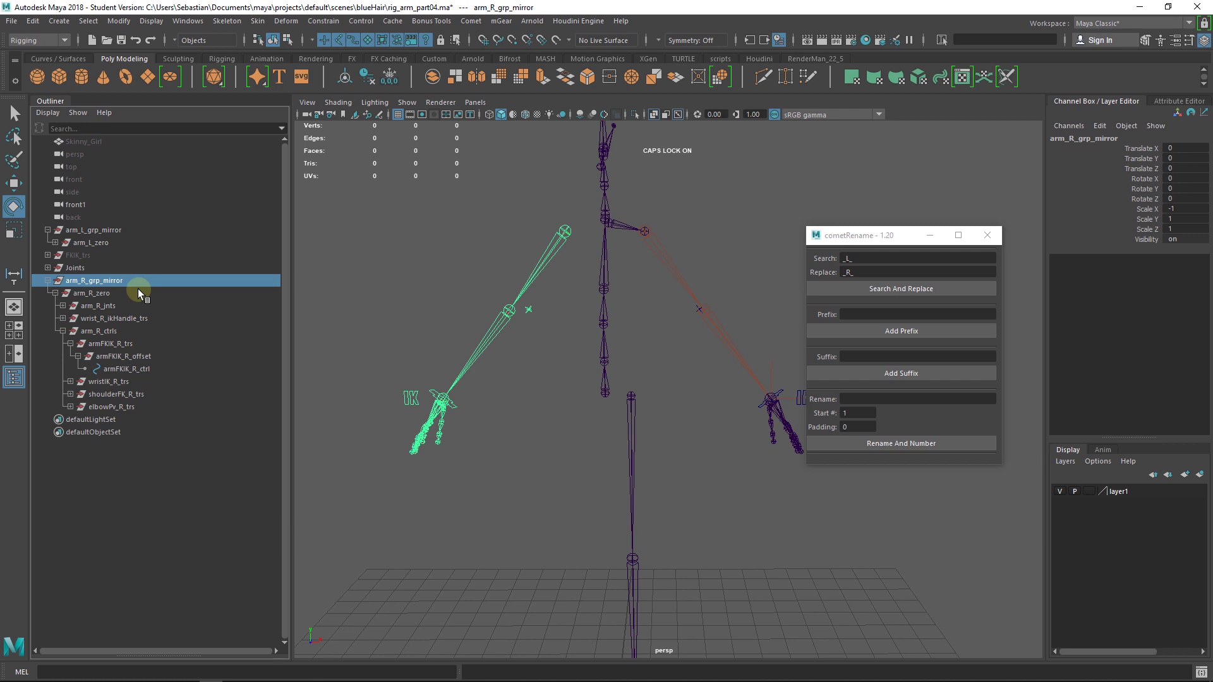
key(Delete)
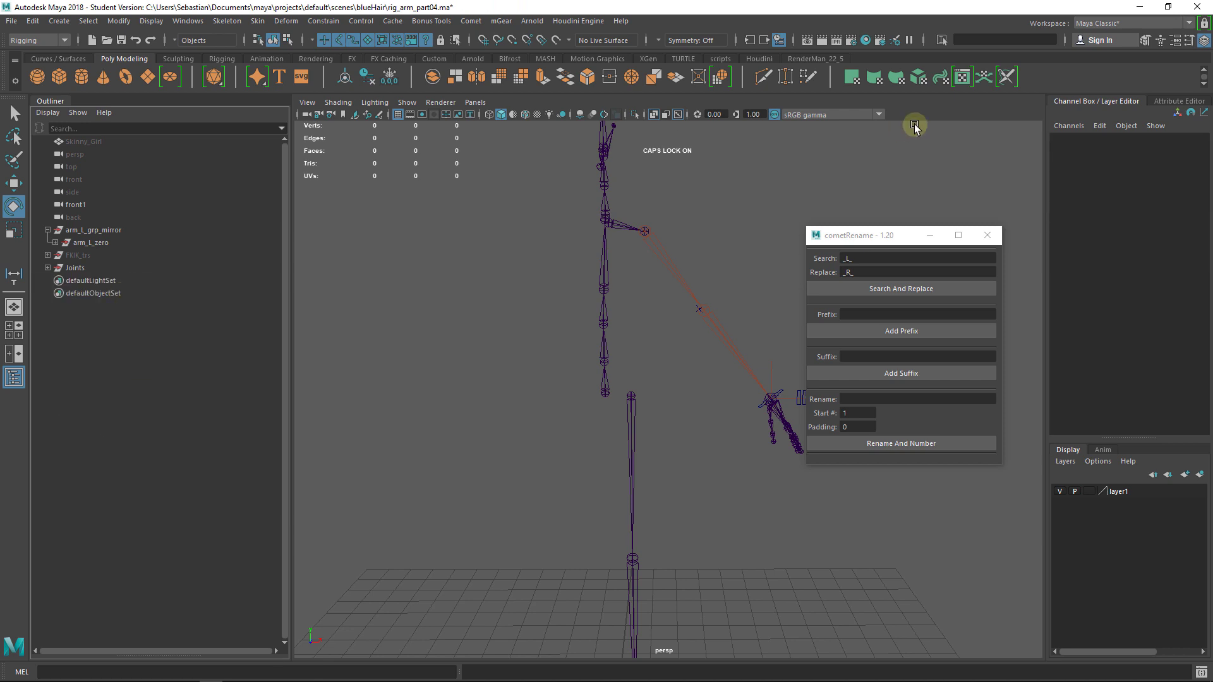
drag(894, 230, 921, 229)
Step: Test the left arm's IK by moving wristIK_L_ctrl up toward the spine, and undo the move
alt+drag(769, 299, 698, 295)
alt+middle_drag(665, 294, 551, 287)
alt+right_drag(551, 286, 604, 366)
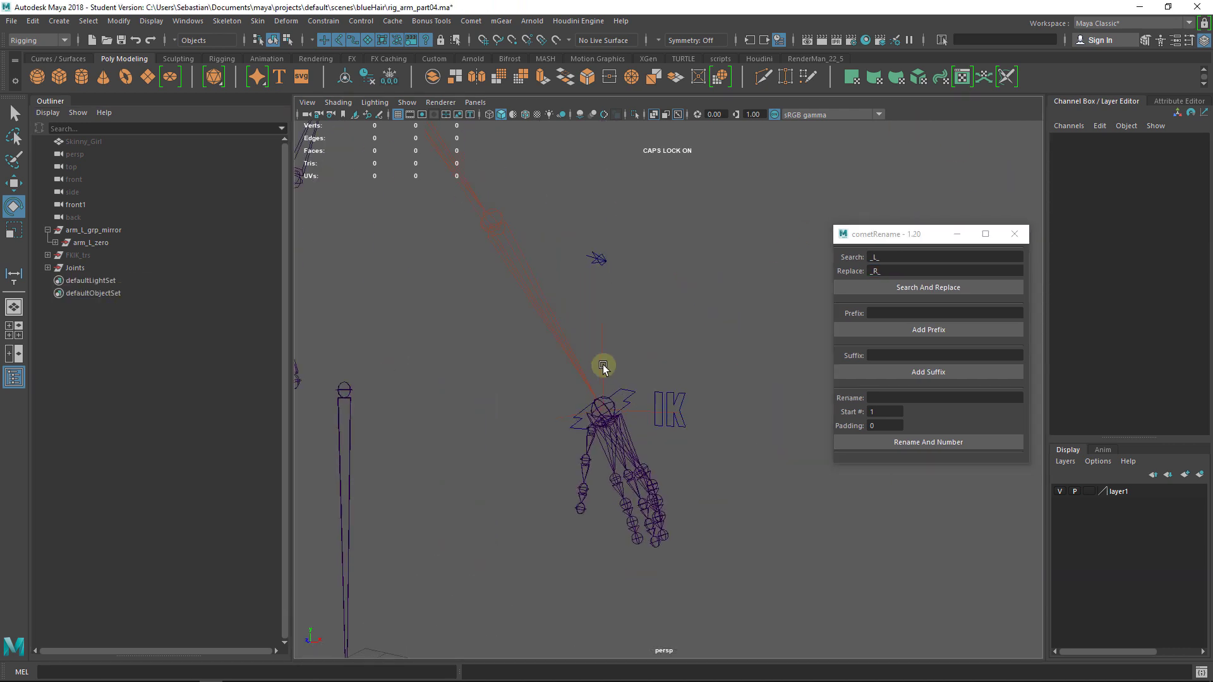
alt+drag(604, 365, 626, 368)
alt+middle_drag(645, 346, 721, 418)
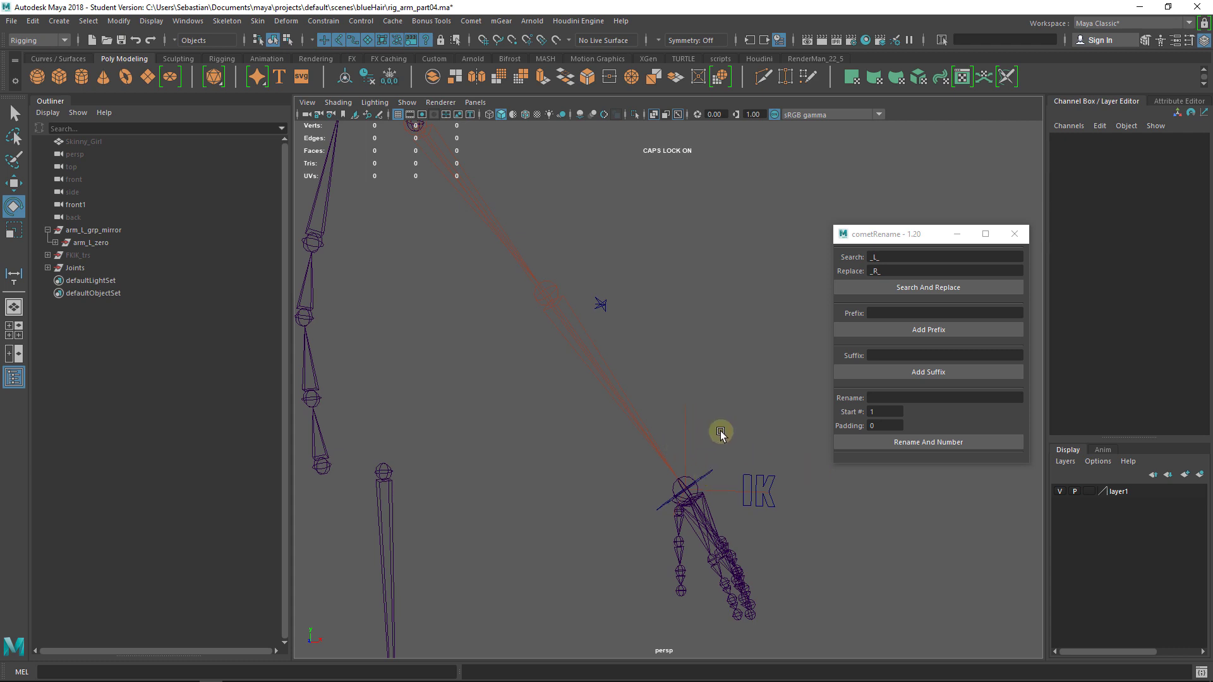
alt+drag(720, 433, 731, 474)
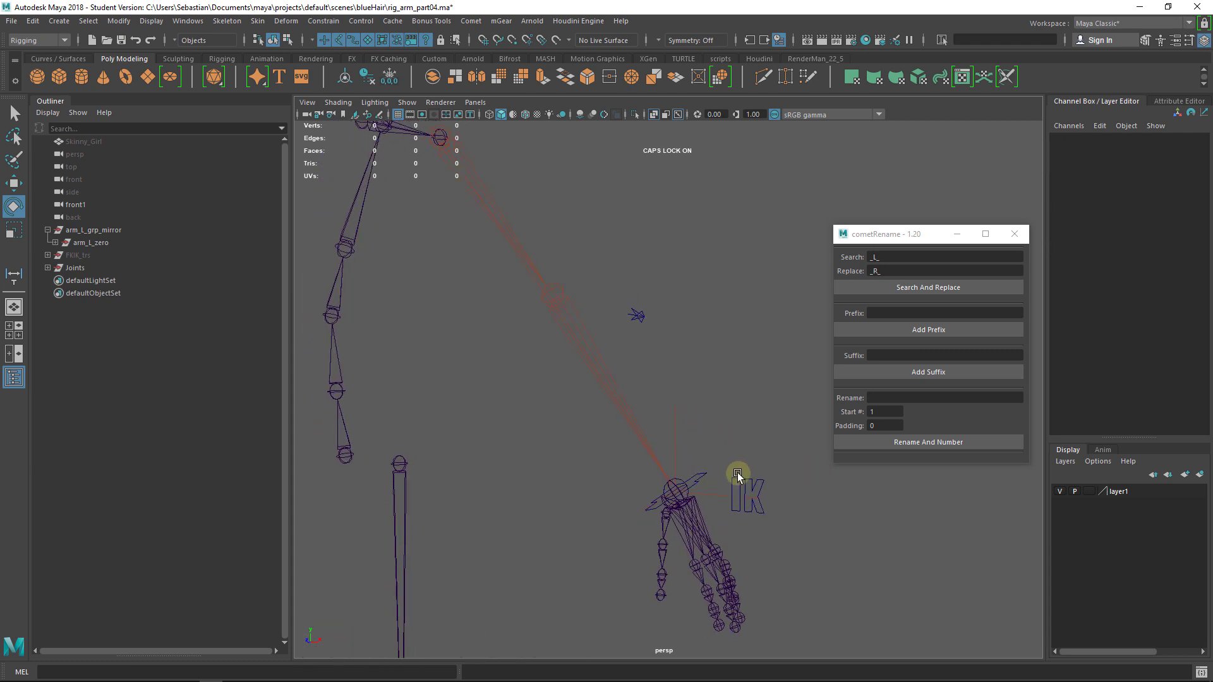
click(704, 464)
key(q)
click(703, 479)
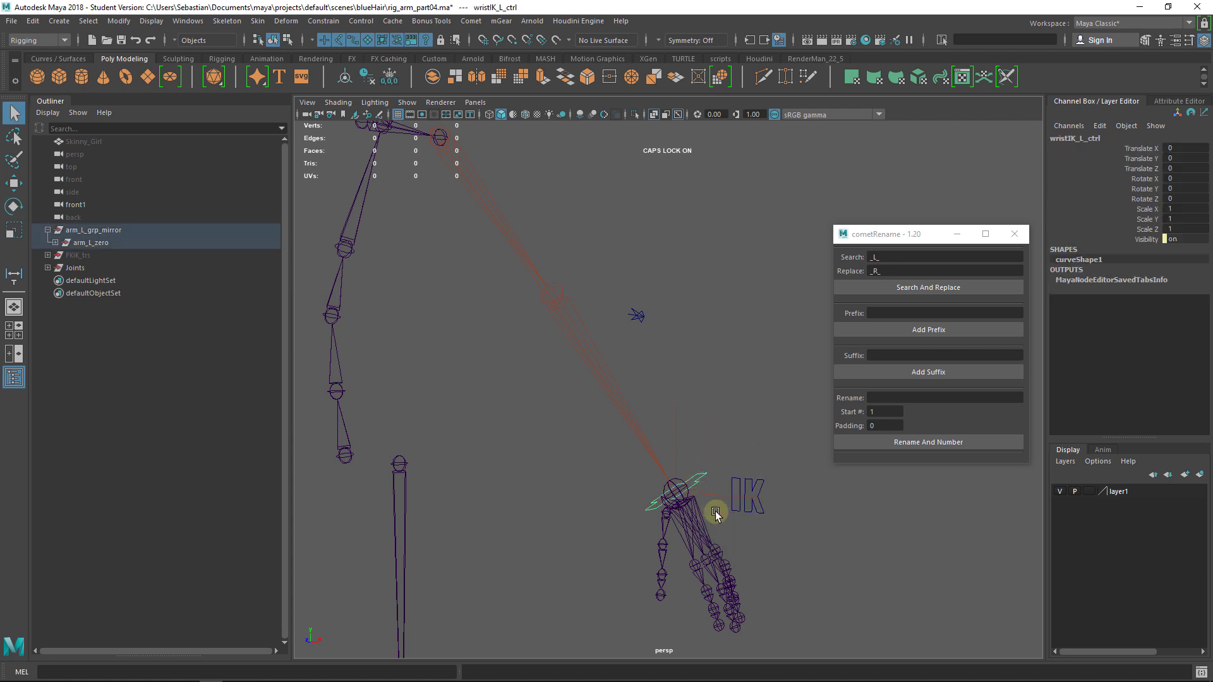
key(w)
drag(675, 492, 477, 341)
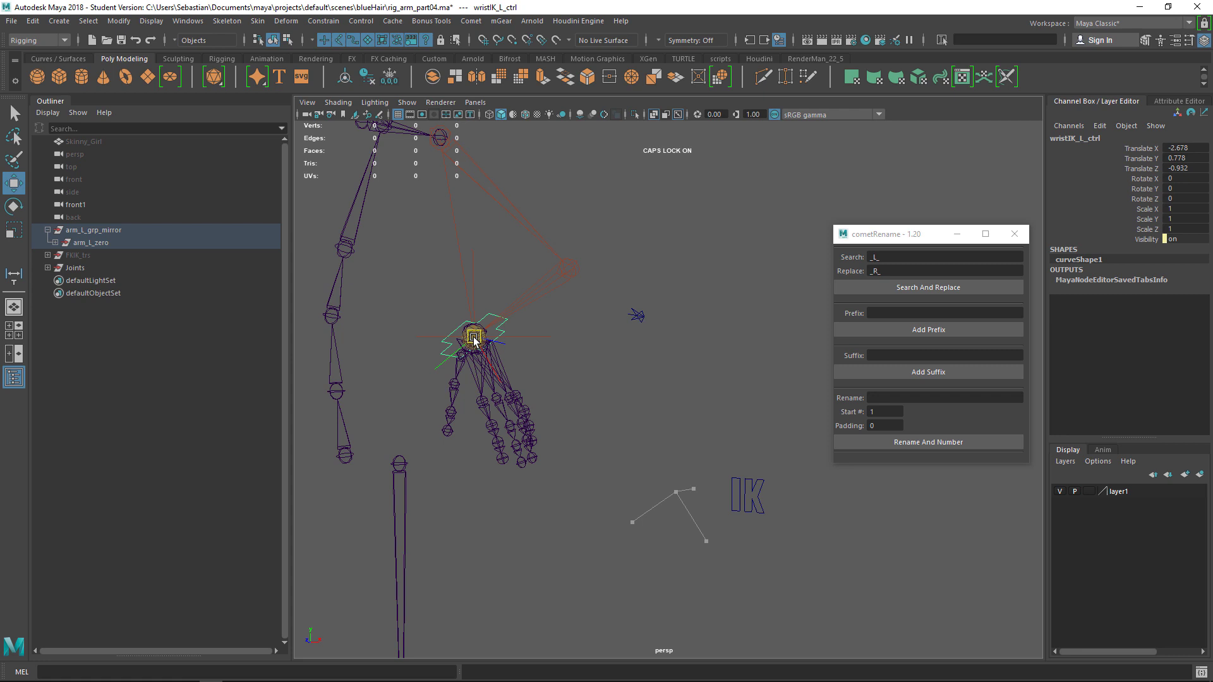
key(ctrl+z)
Step: Expand arm_L_ctrls down to armFKIK_L_ctrl and examine the transforms of its armFKIK_L_trs and armFKIK_L_offset groups
click(746, 496)
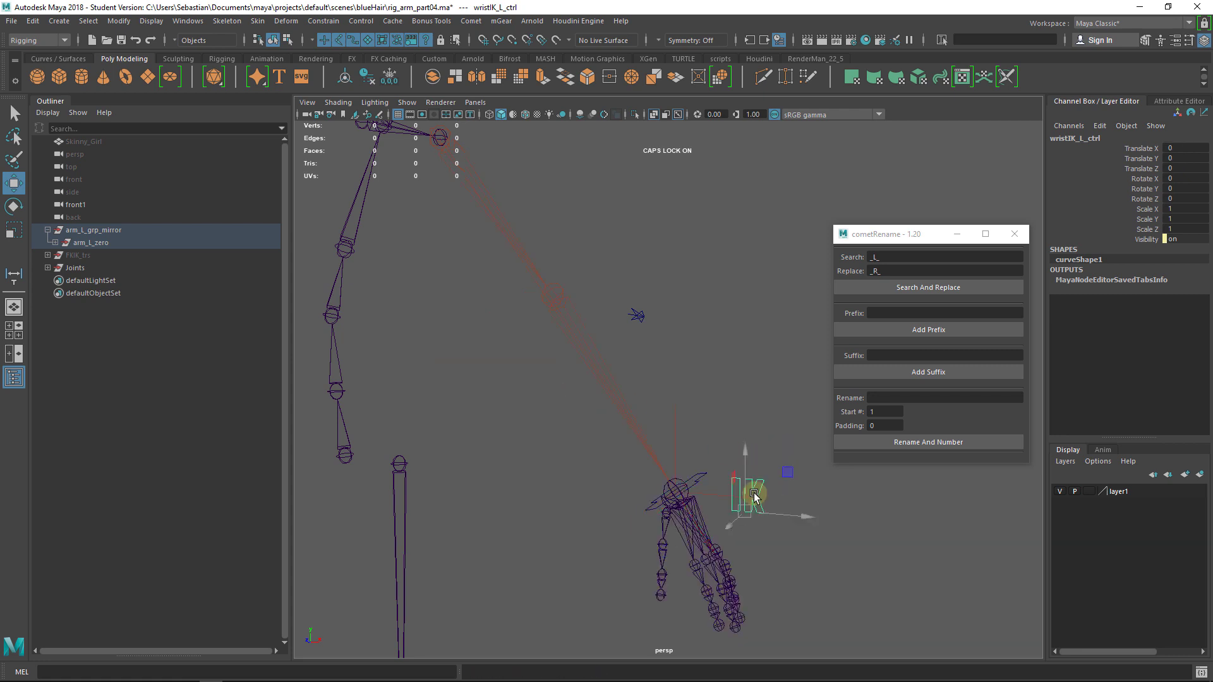
click(55, 242)
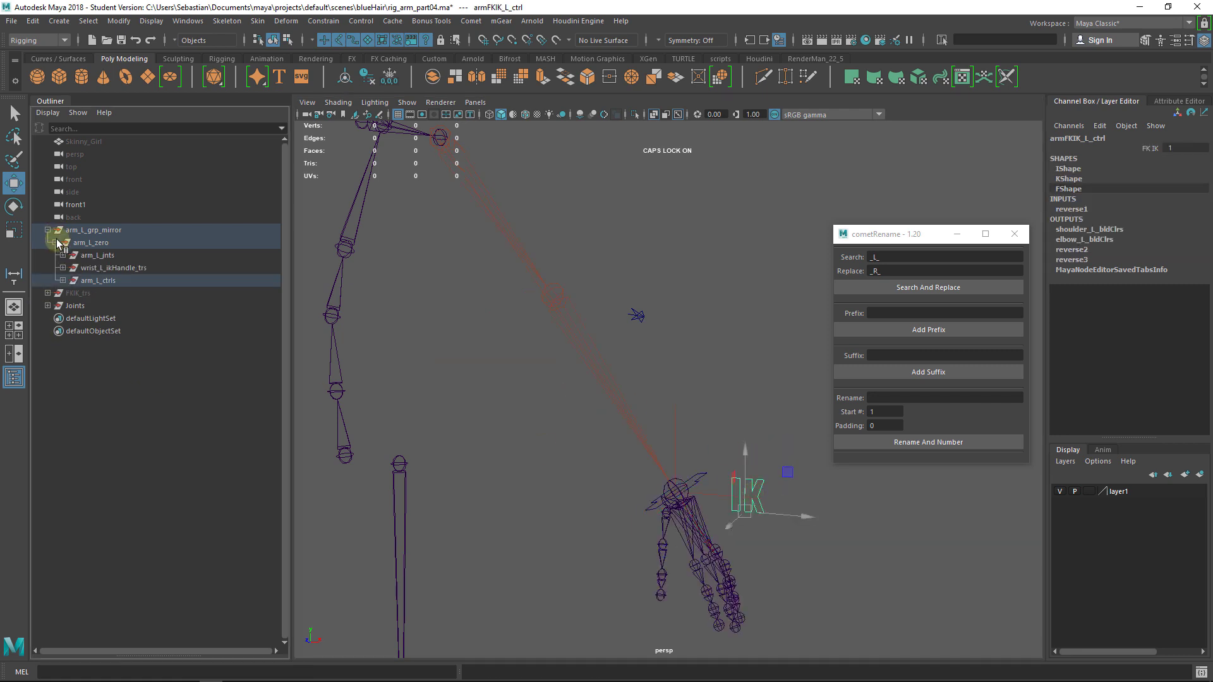
click(63, 281)
click(104, 294)
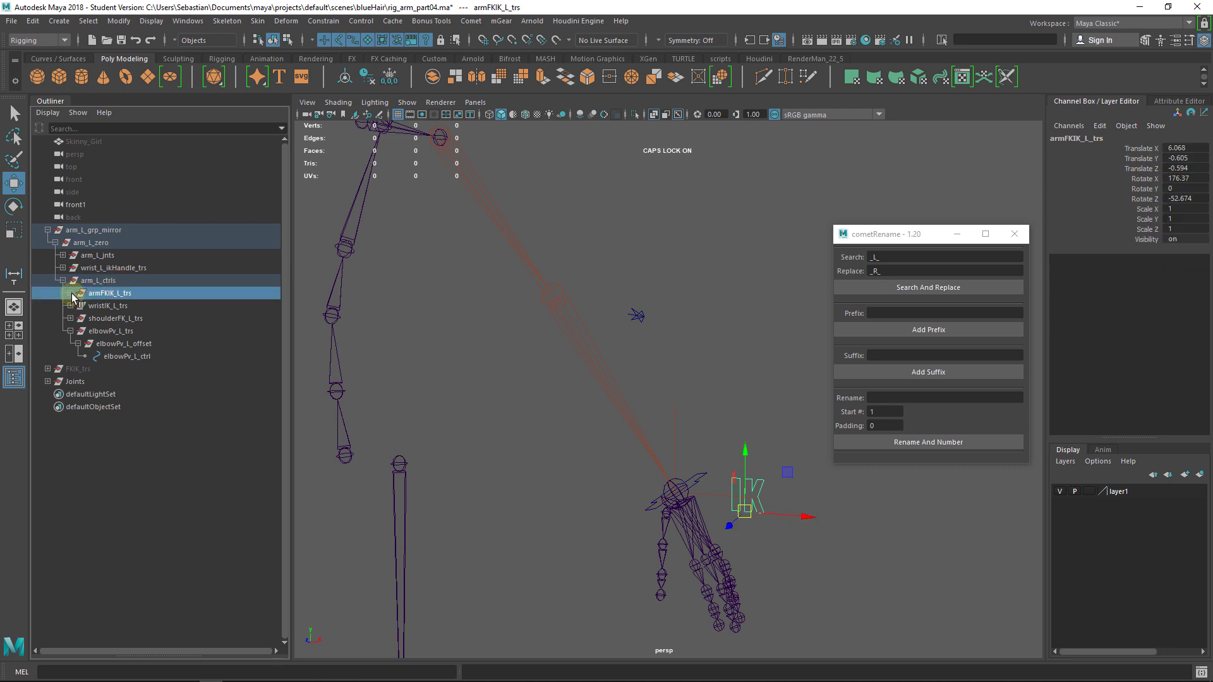
click(71, 293)
click(78, 307)
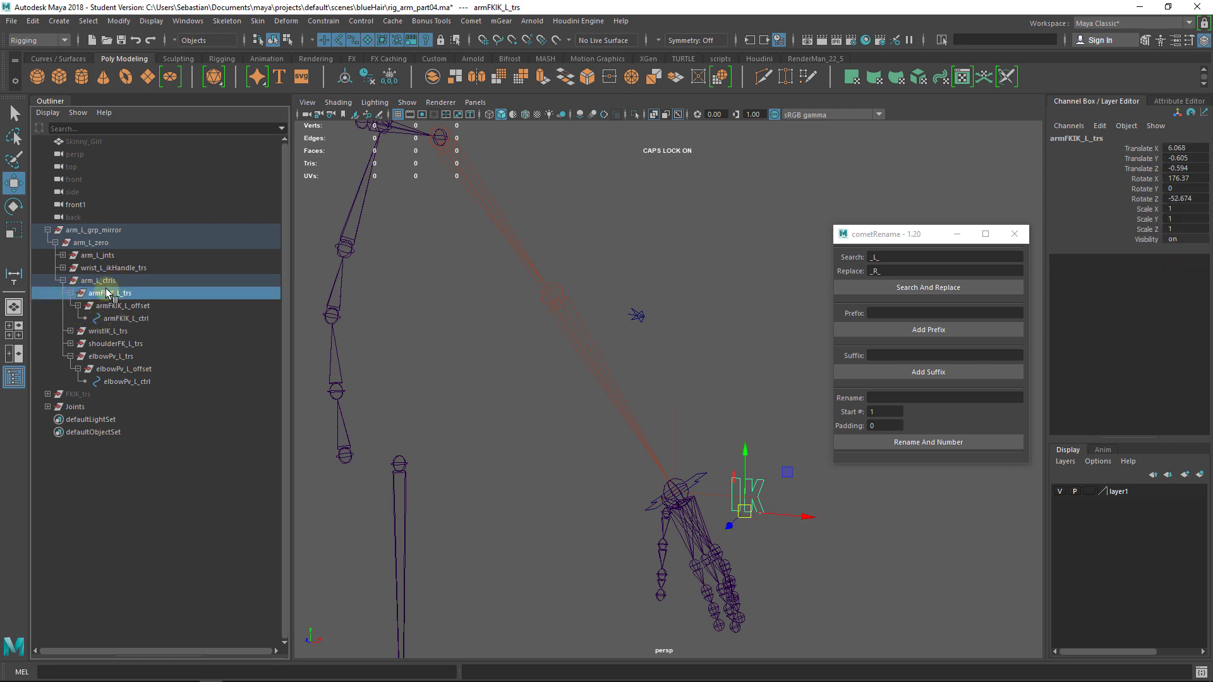
drag(127, 311, 130, 302)
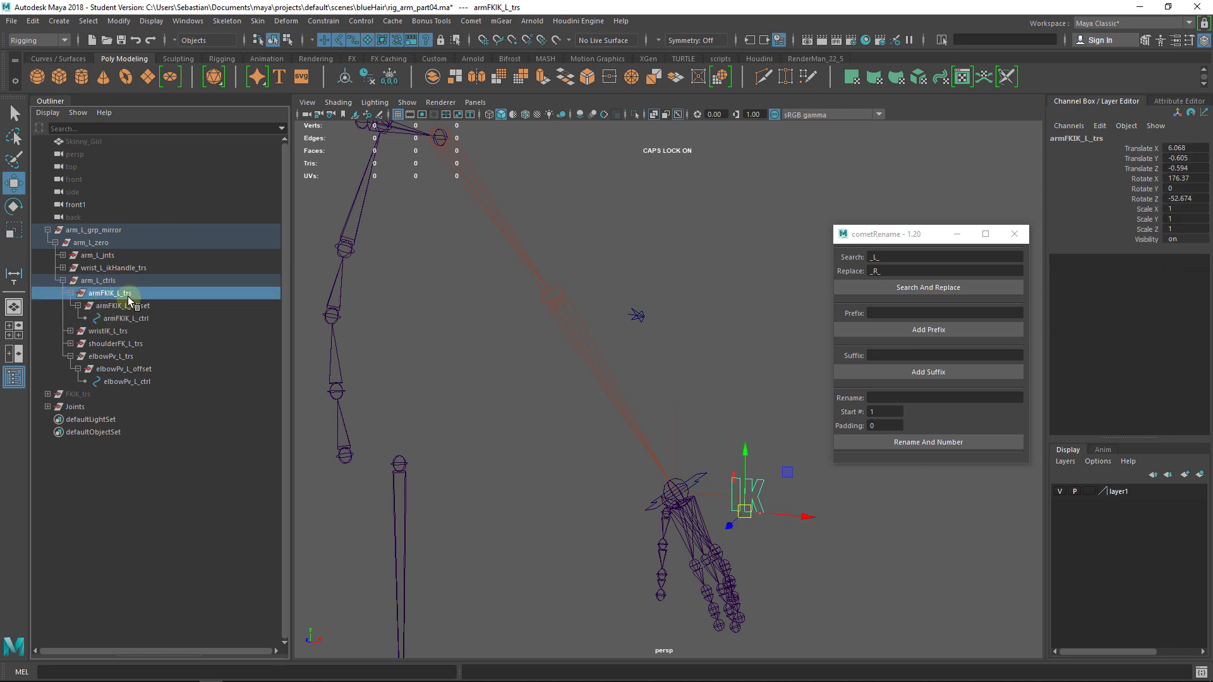
click(145, 307)
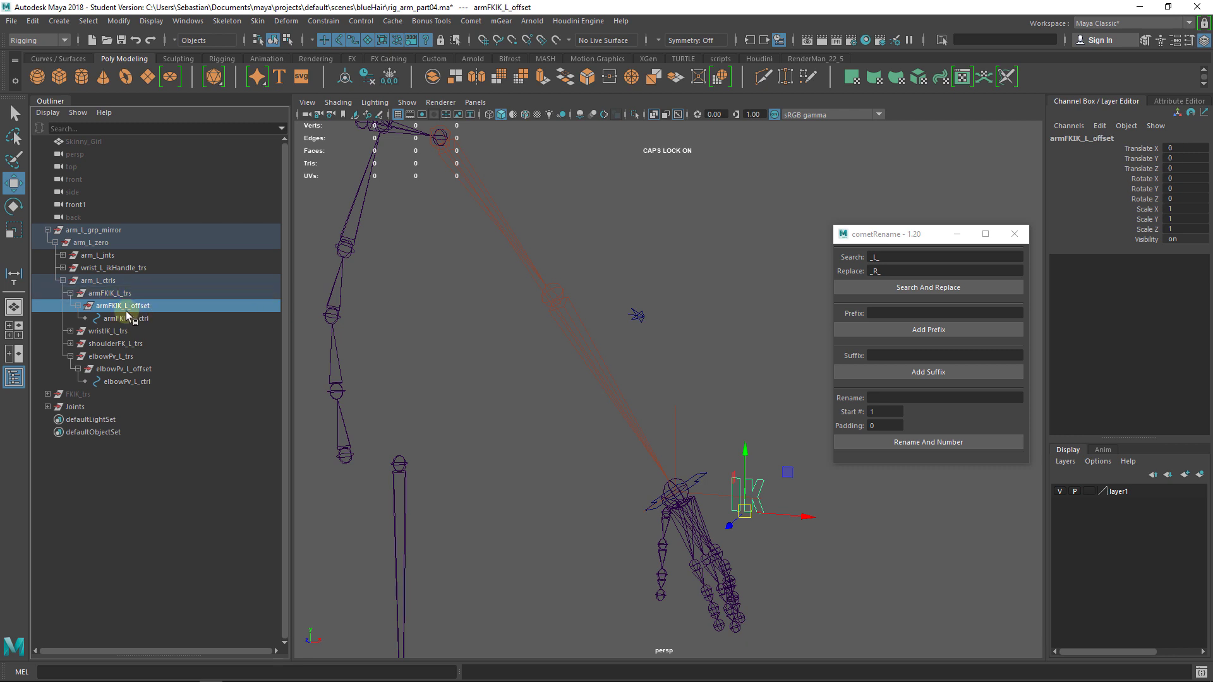
drag(139, 296, 721, 475)
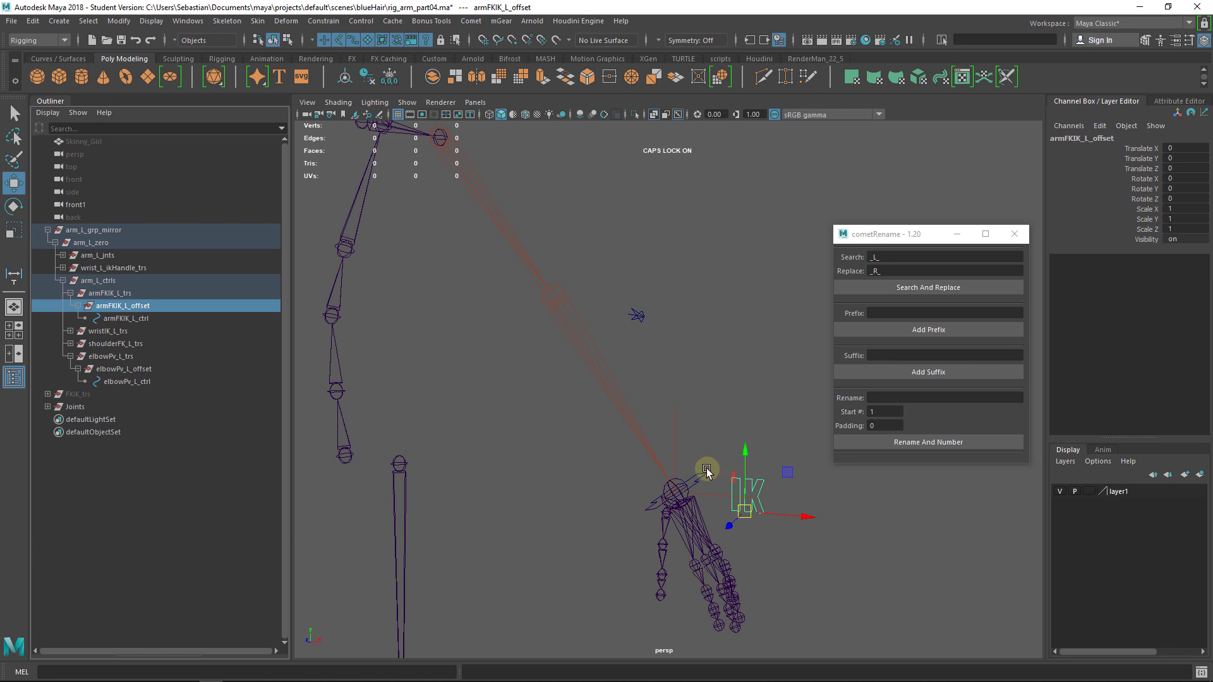
Step: Expand arm_L_jnts and select wristIK_L_ctrl to examine where the joints and wrist control sit in the hierarchy
key(q)
click(705, 474)
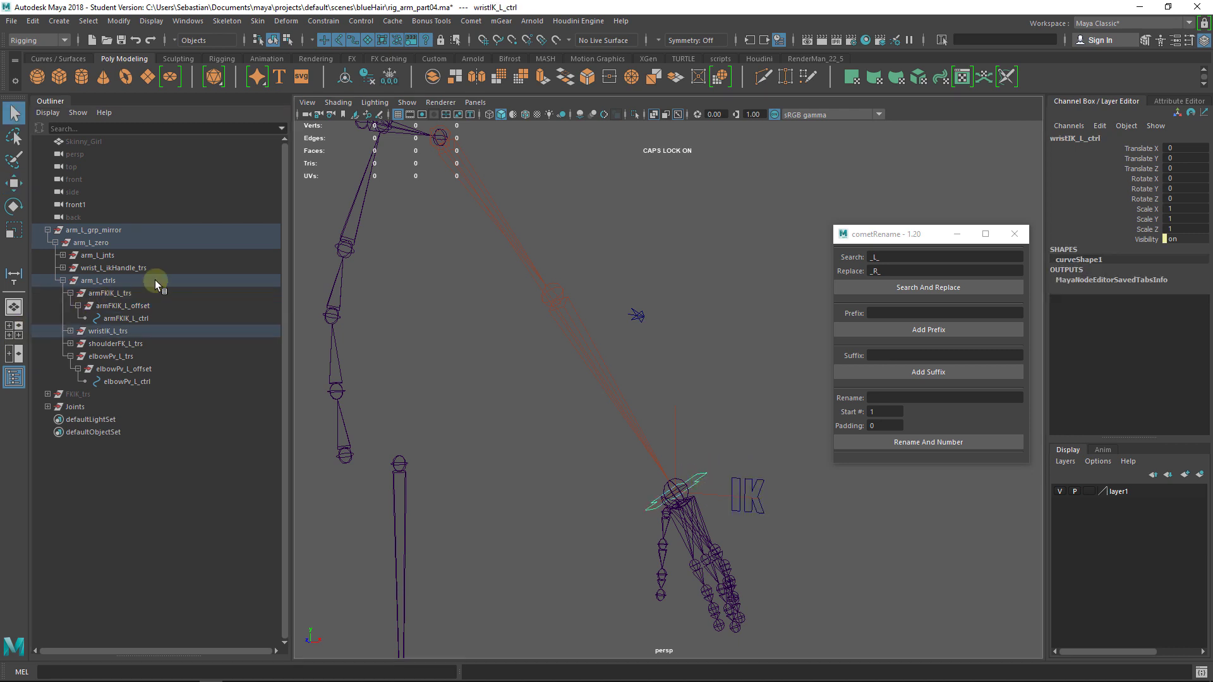
click(96, 256)
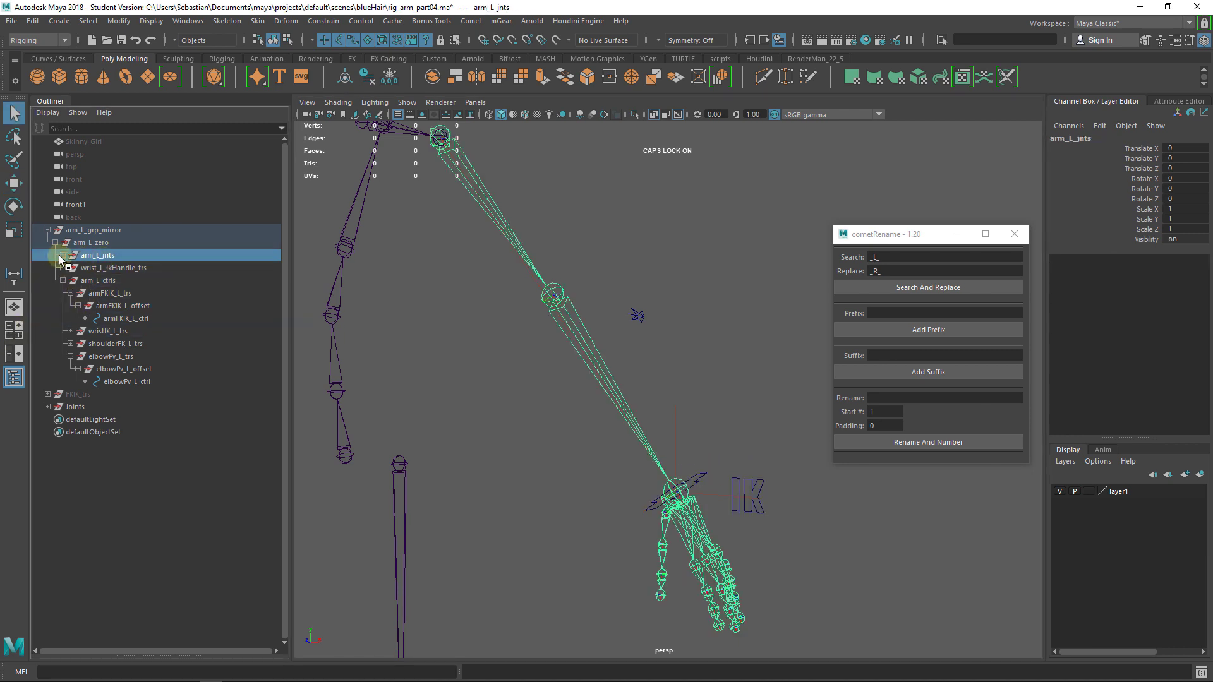
click(62, 257)
click(713, 480)
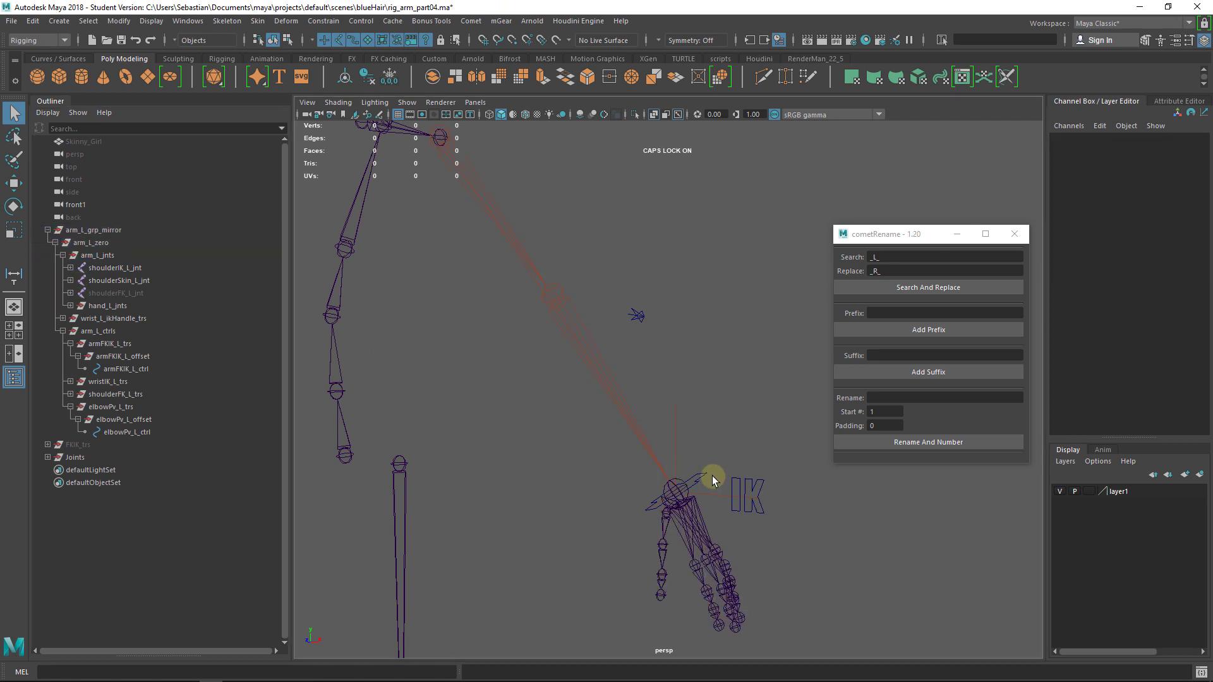
click(56, 230)
click(78, 282)
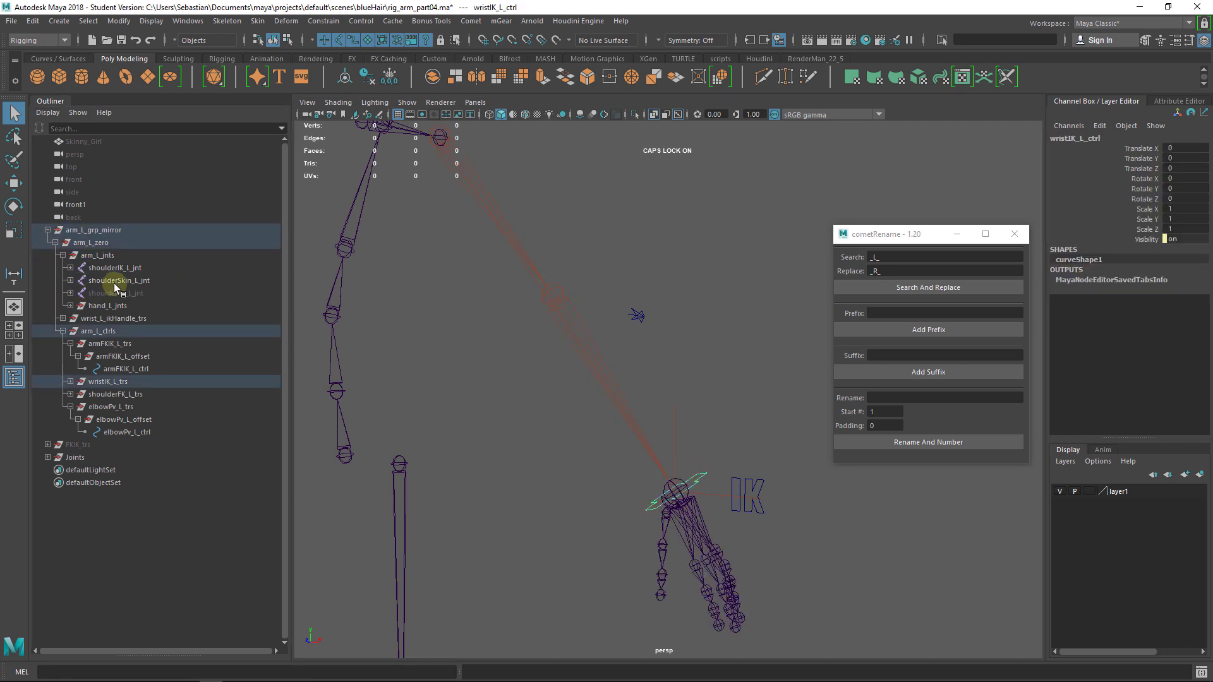
Step: Expand the shoulderSkin_L_jnt chain and hand_L_jnts to examine wristSkinEnd_L_jnt and the constrained wristLinkEnd_L_jnt
click(71, 280)
click(127, 294)
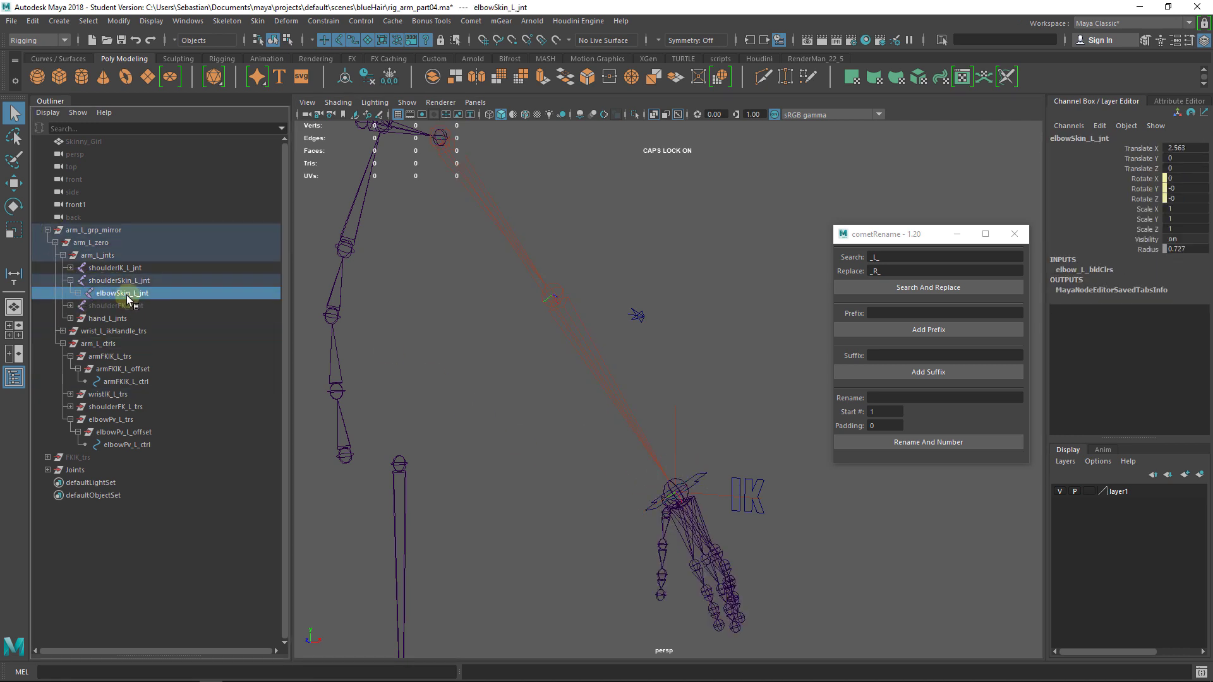
click(77, 293)
click(139, 307)
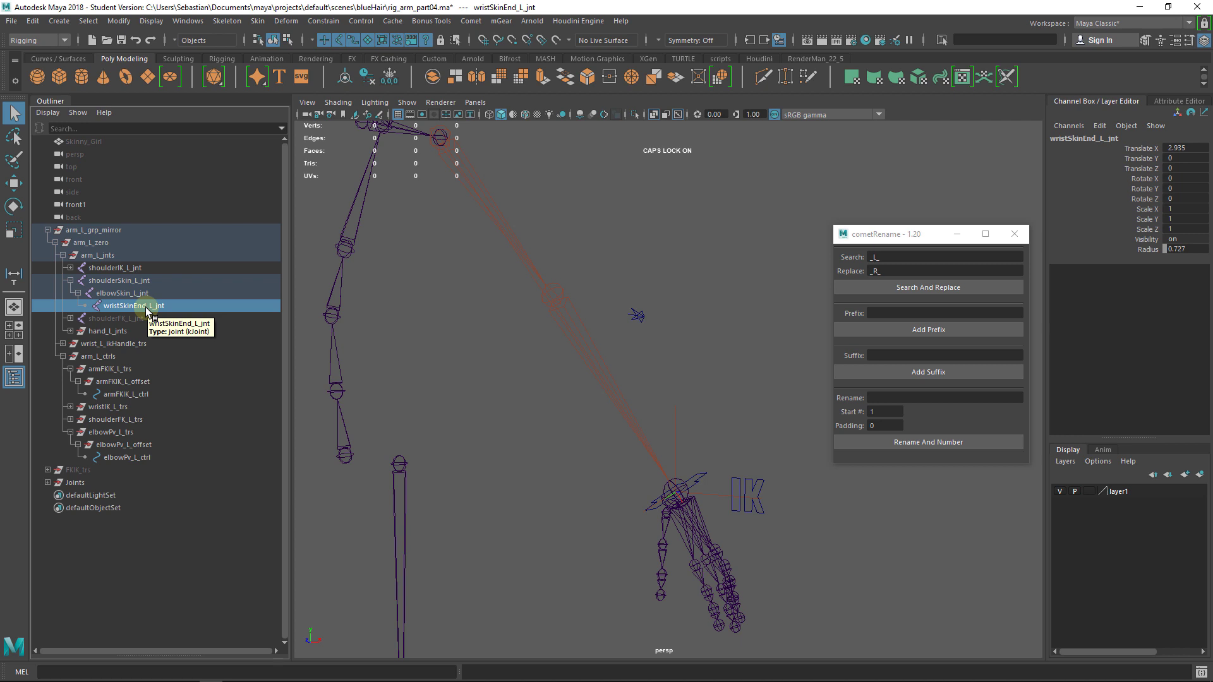
click(70, 331)
click(78, 344)
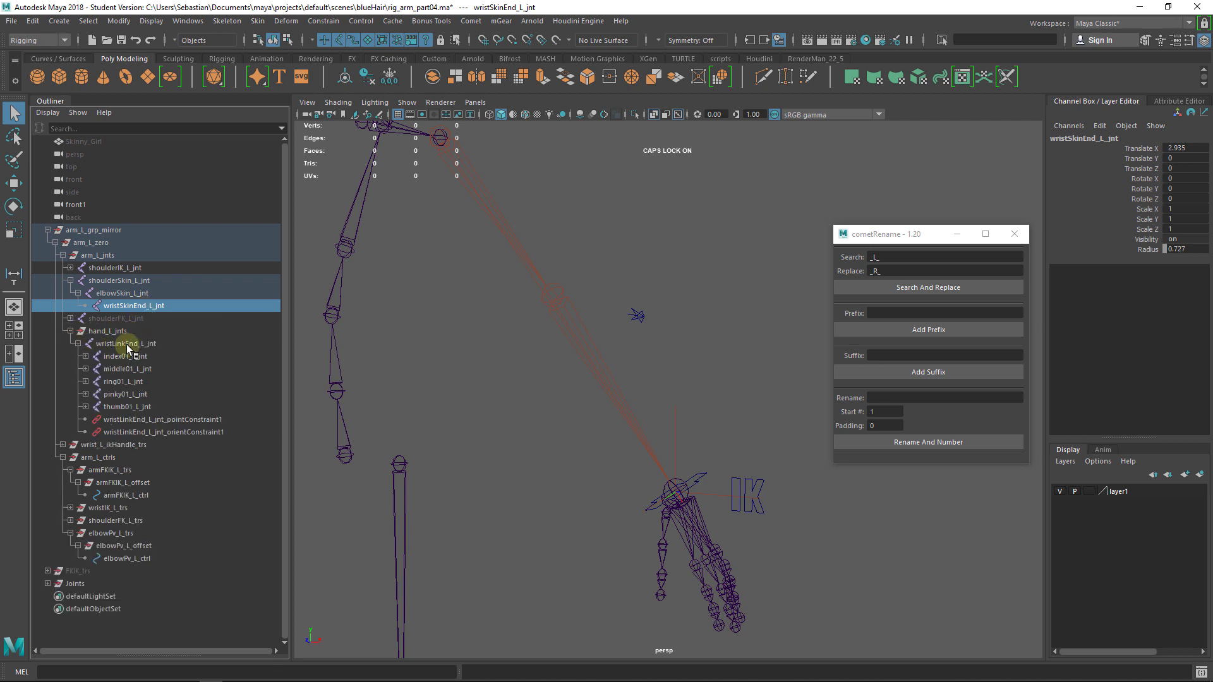
click(139, 344)
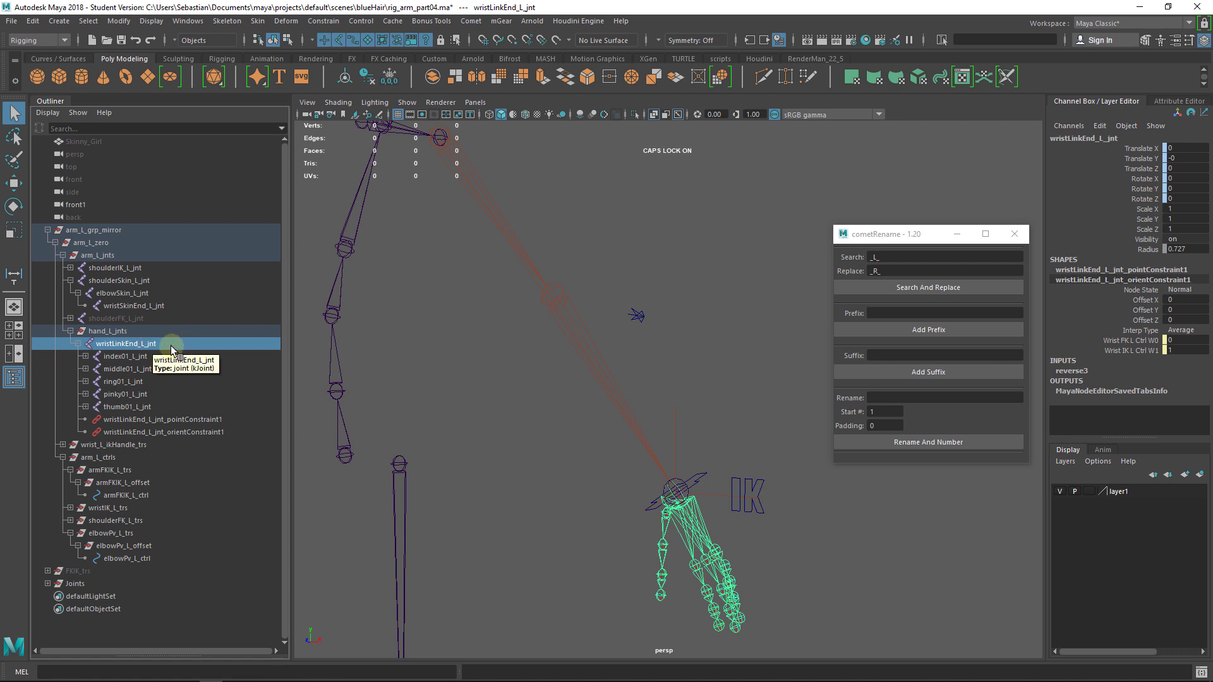
Step: Select wristIK_L_ctrl, wristLinkEnd_L_jnt and armFKIK_L_ctrl in turn to compare what each one drives at the wrist
click(699, 478)
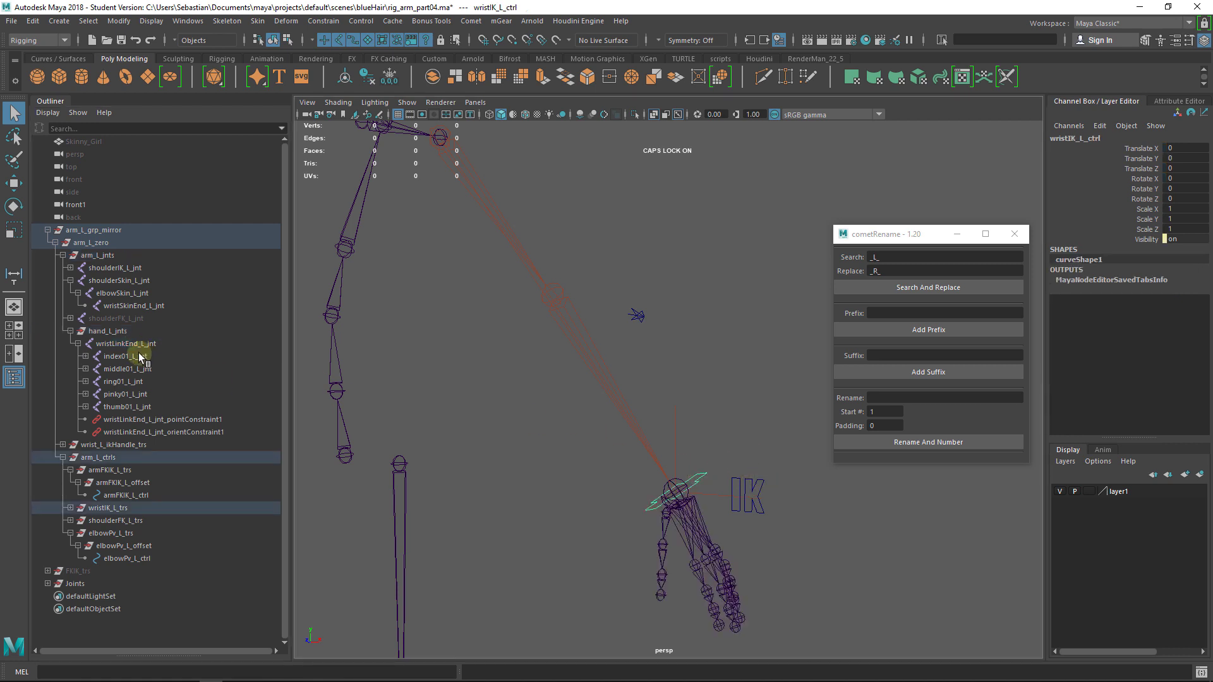
click(142, 344)
click(766, 485)
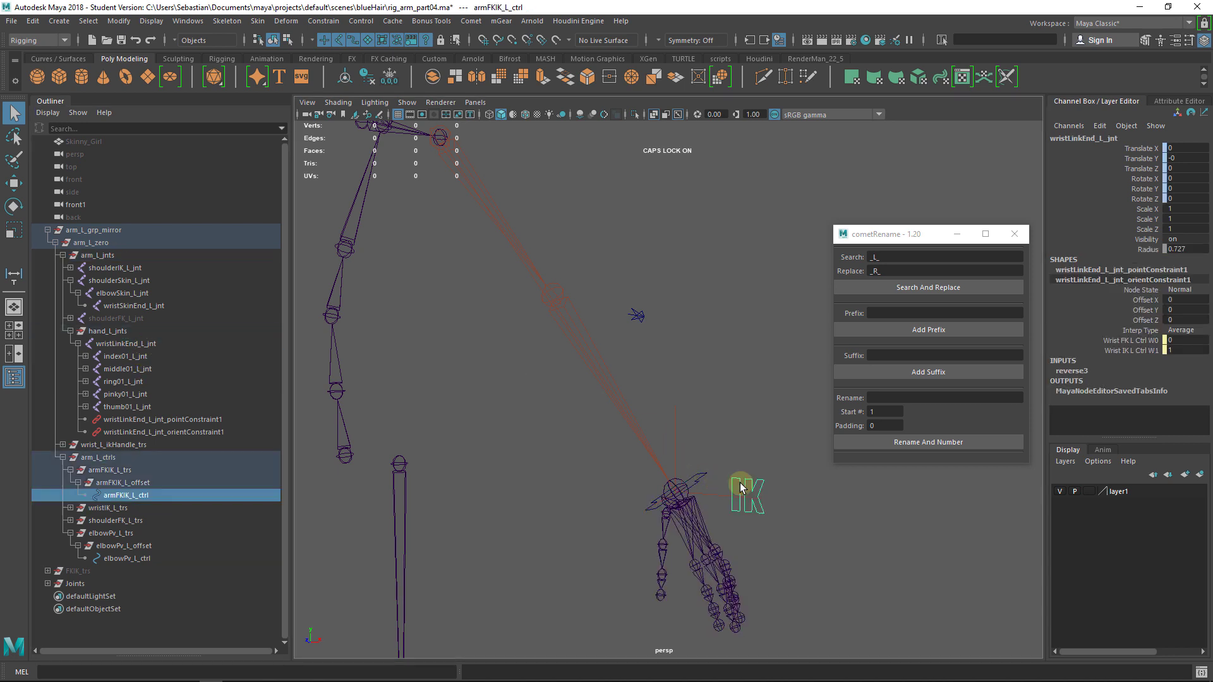
click(149, 344)
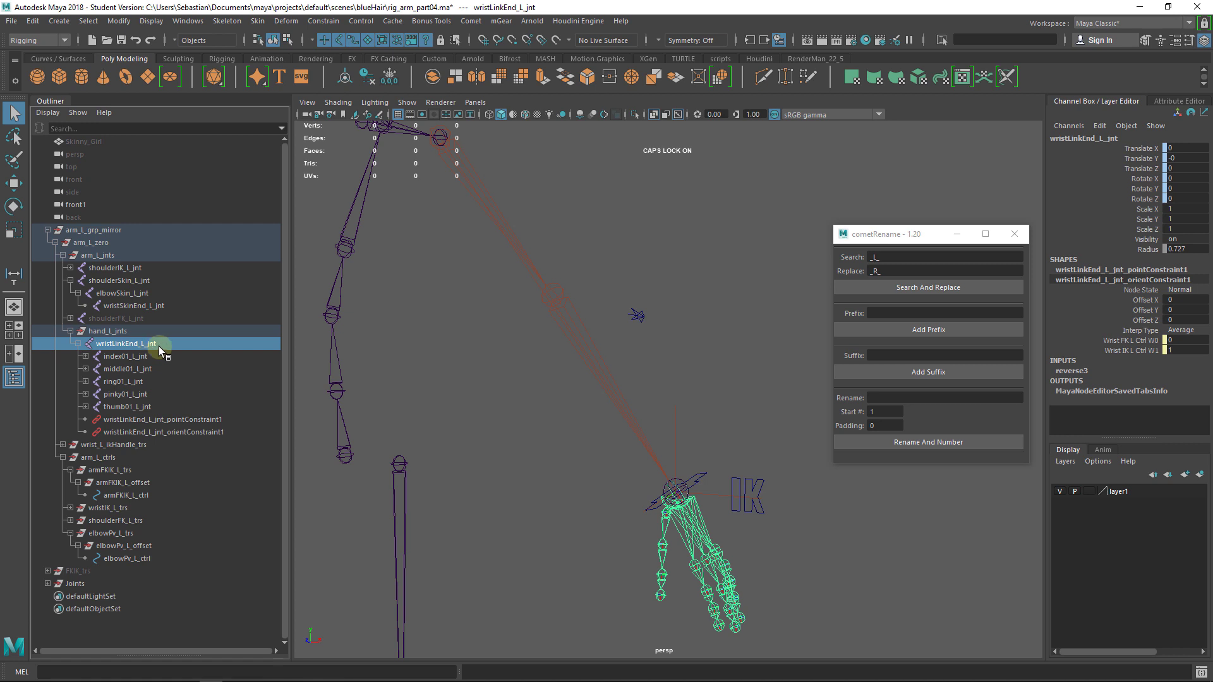
ctrl+click(145, 487)
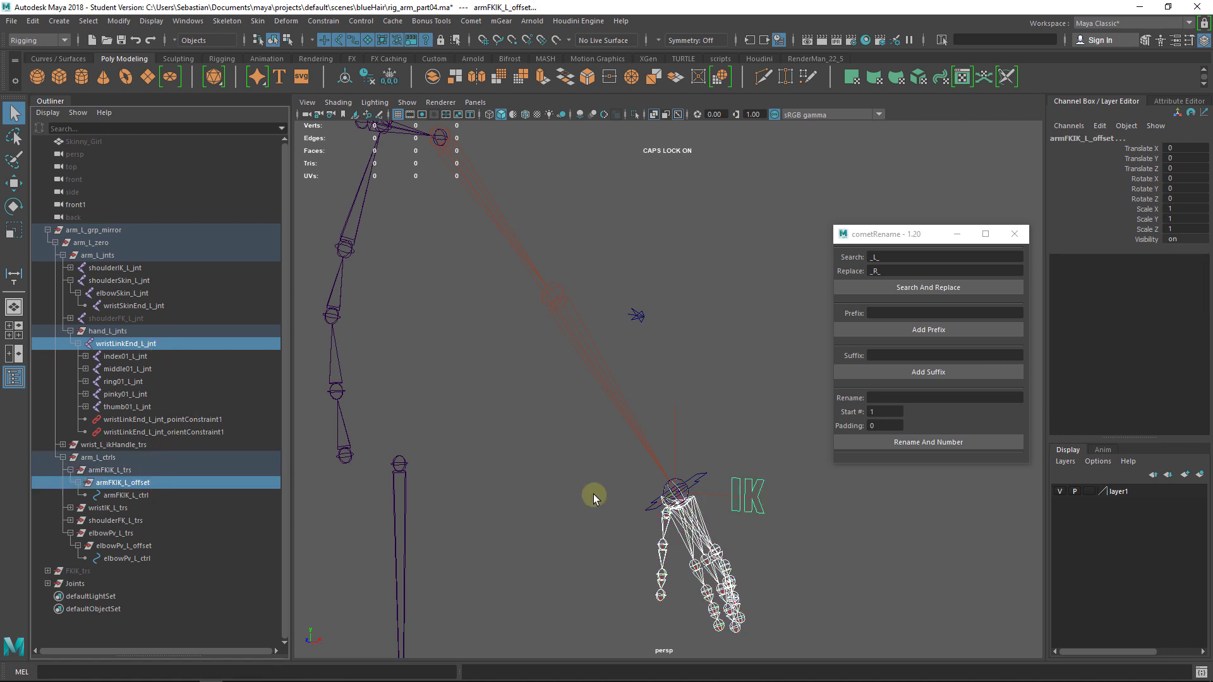
middle_drag(95, 345, 153, 463)
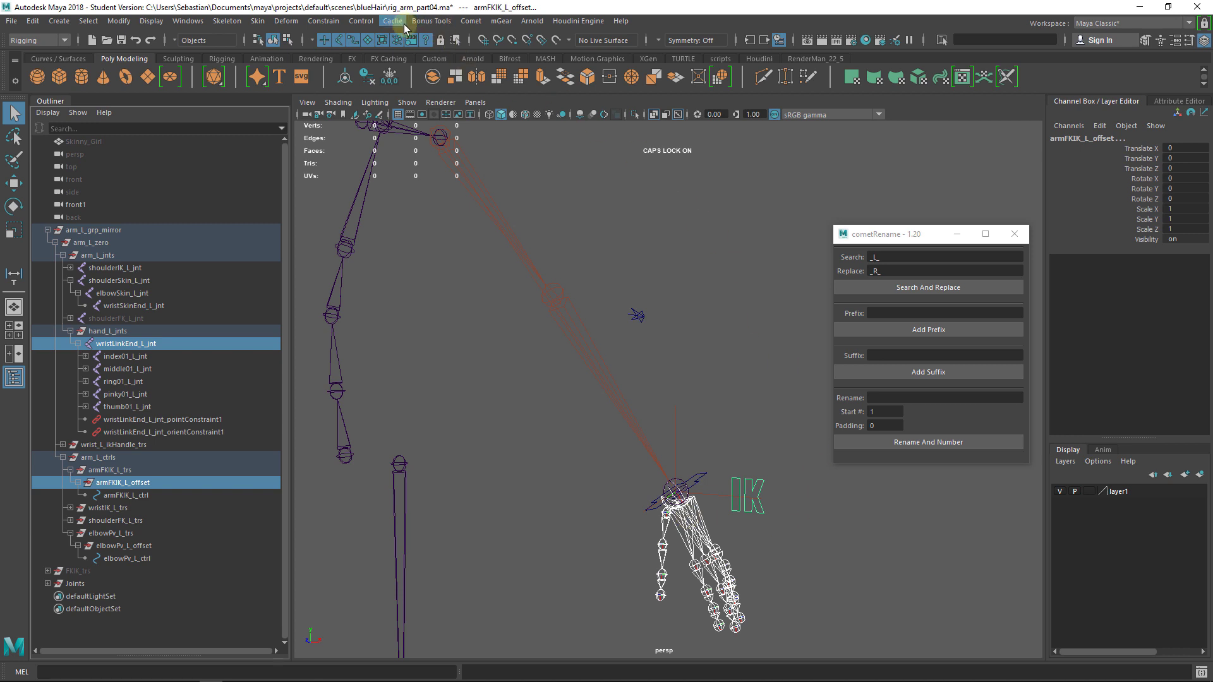
click(324, 21)
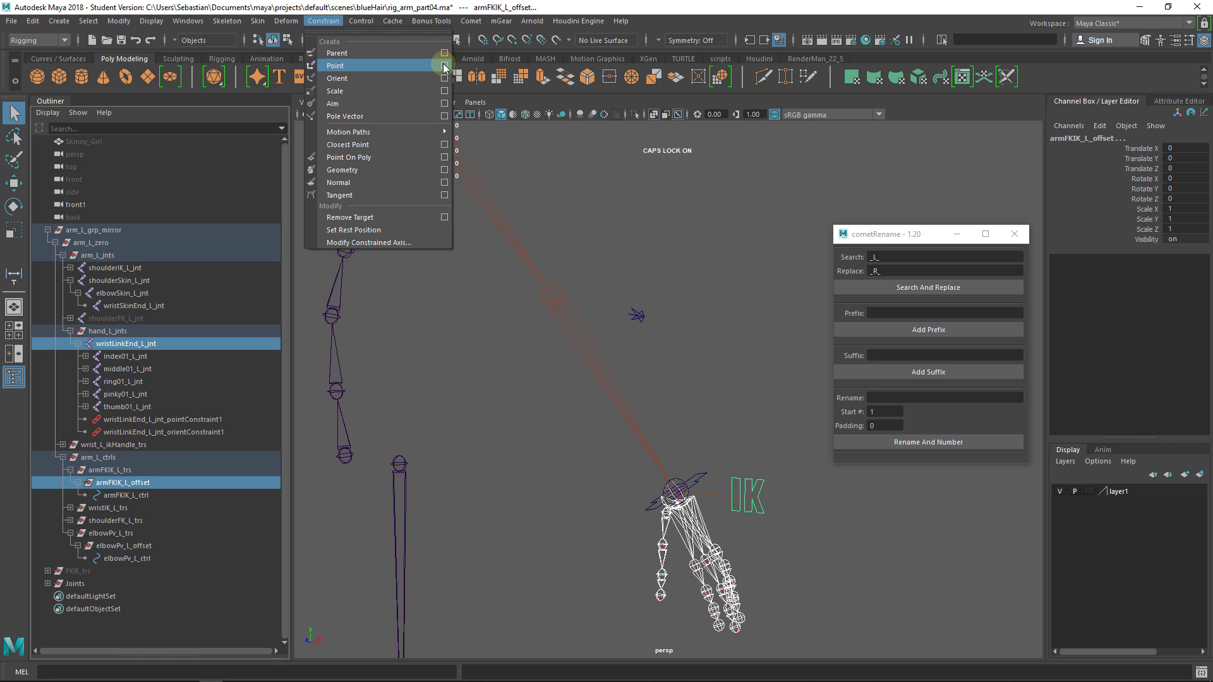
click(745, 260)
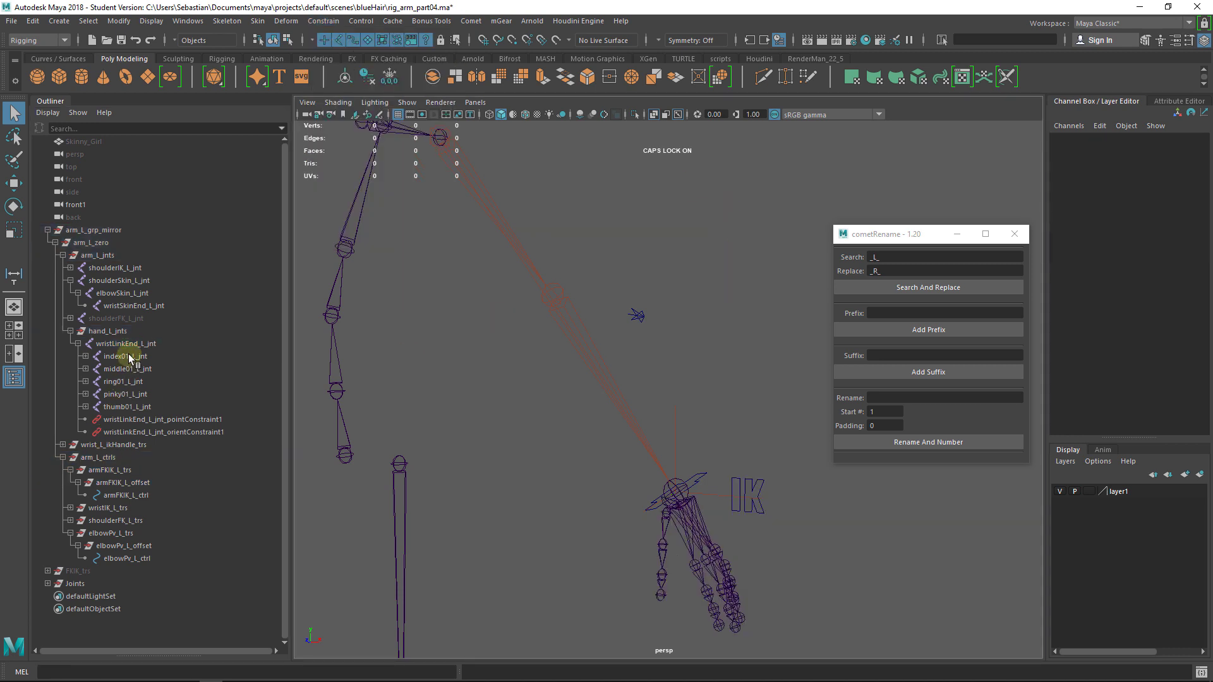
Step: Select shoulderIK_L_jnt and wristSkinEnd_L_jnt to examine how the arm chains relate to the hand joints
click(126, 268)
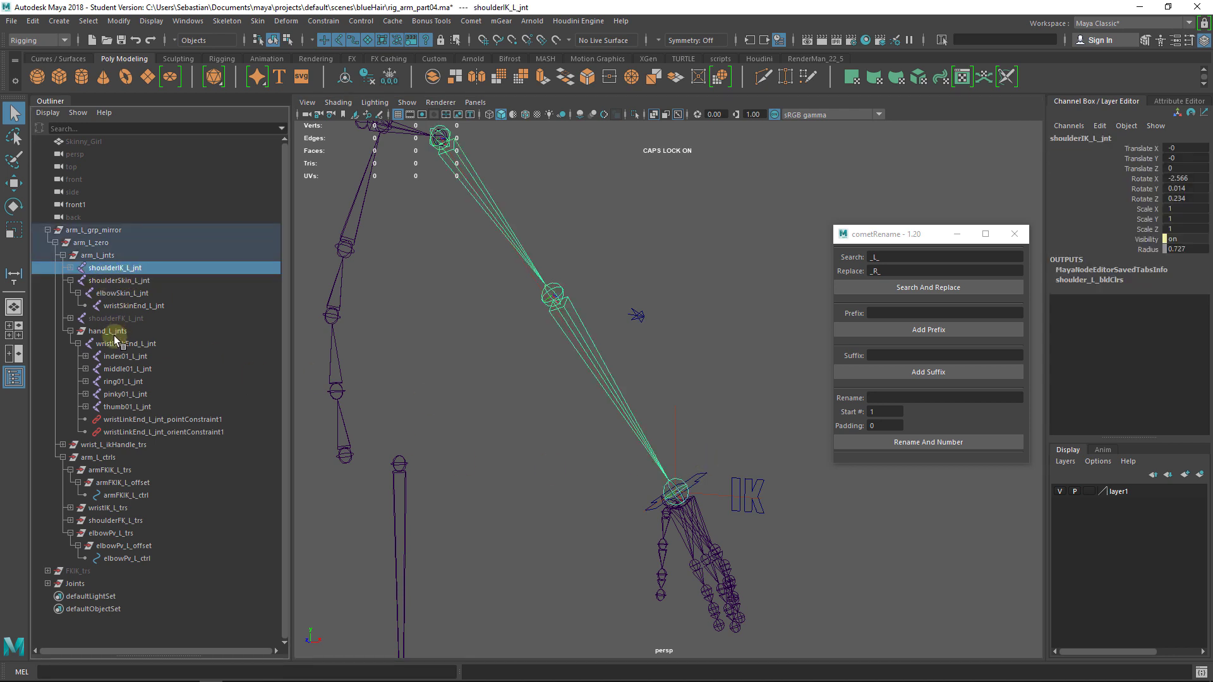
middle_drag(139, 368, 127, 333)
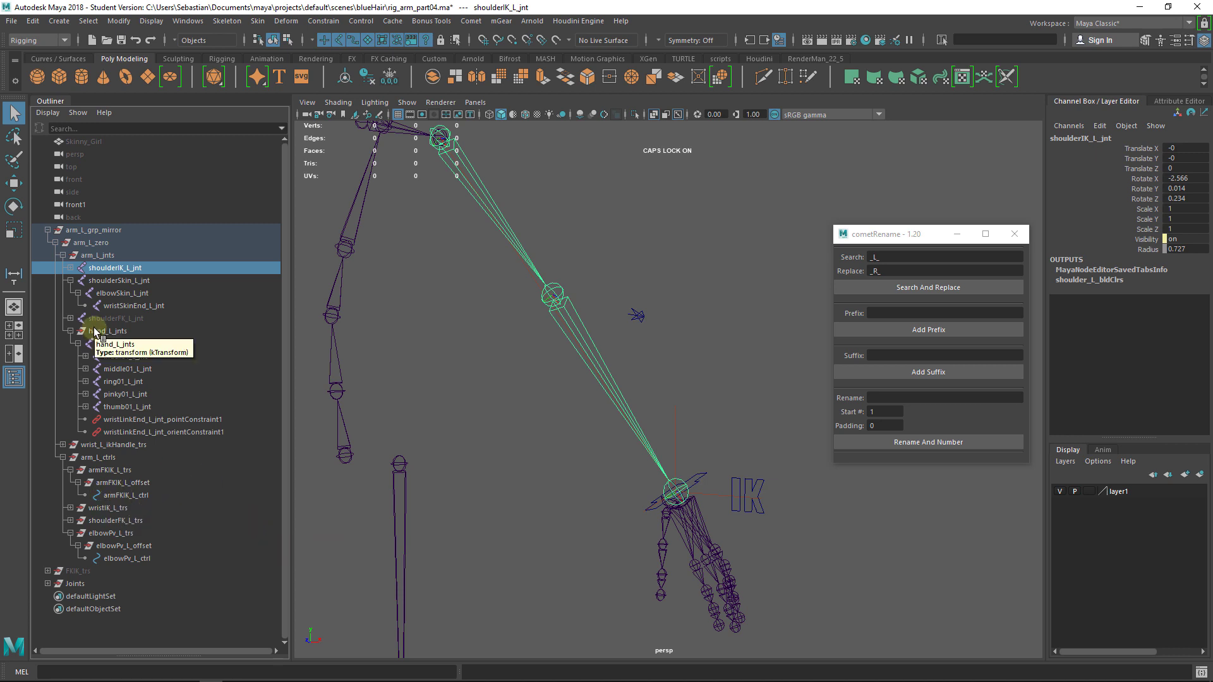
click(146, 309)
middle_drag(137, 304, 143, 373)
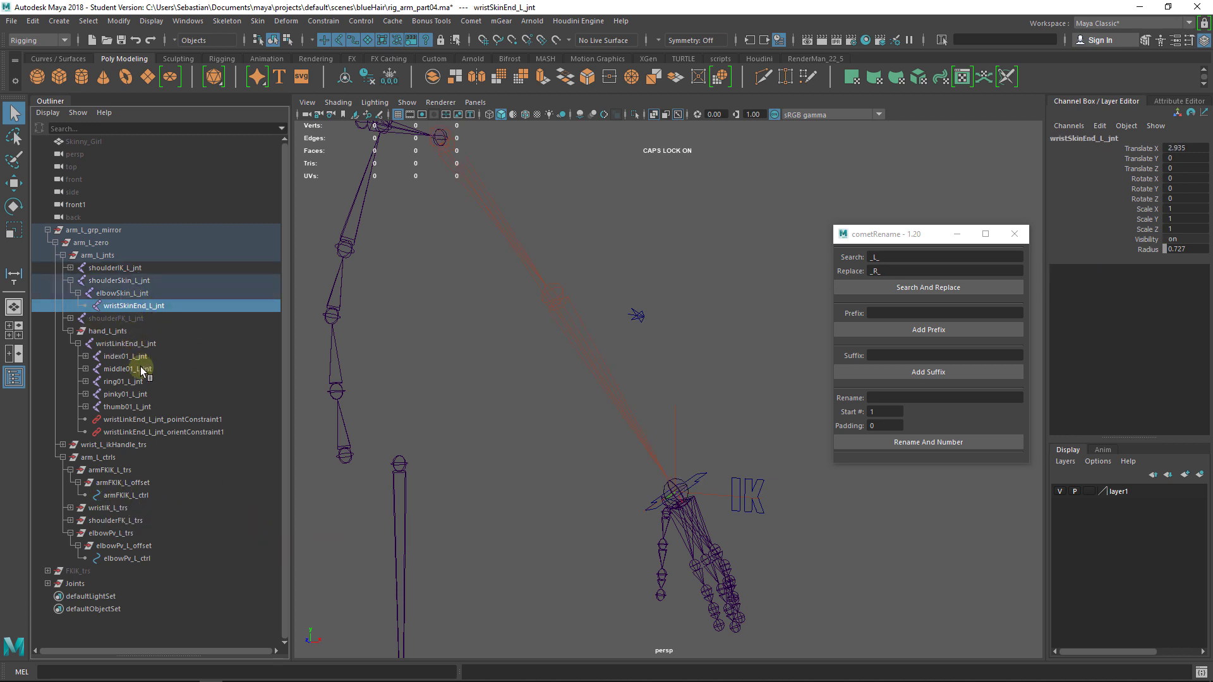
Step: Try point-constraining armFKIK_L_offset to wristLinkEnd_L_jnt with Maintain offset off, and undo the constraint
click(144, 345)
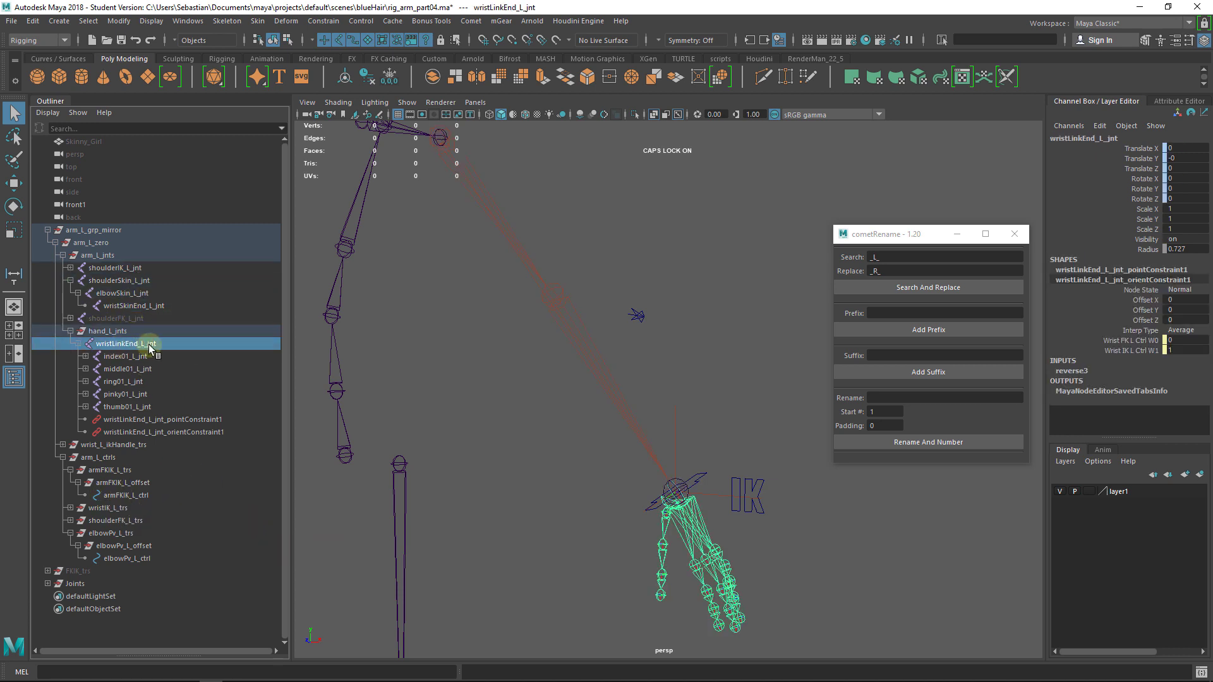
ctrl+click(141, 484)
click(328, 26)
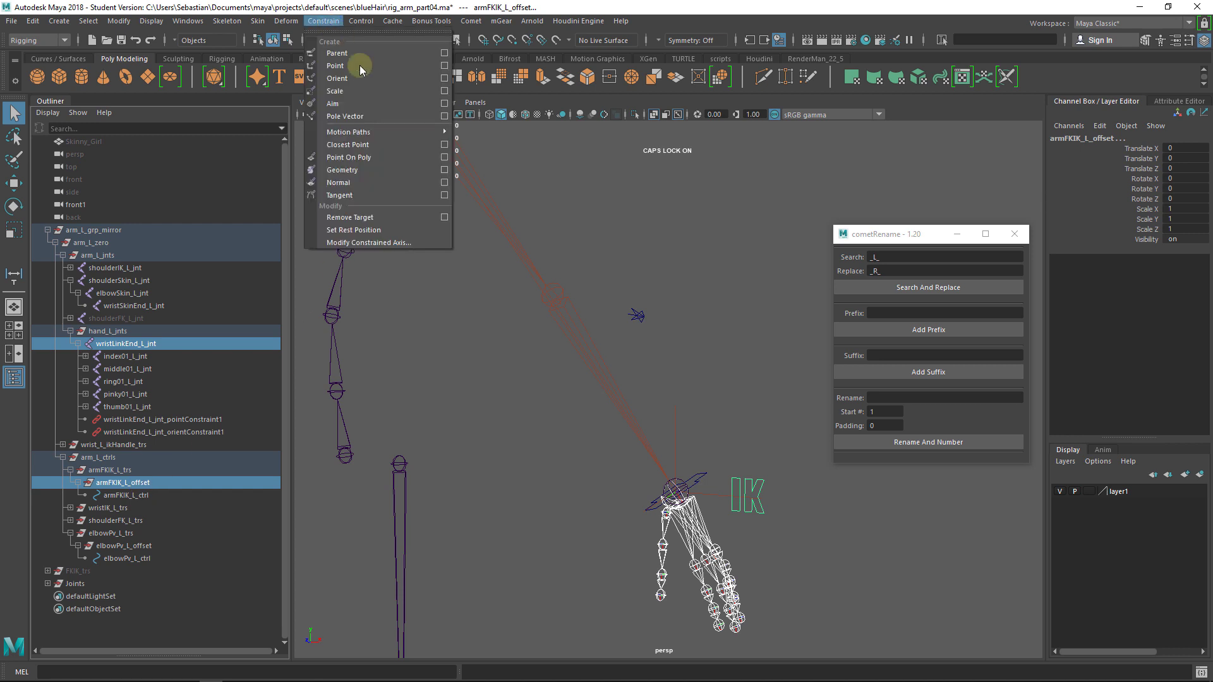
click(436, 73)
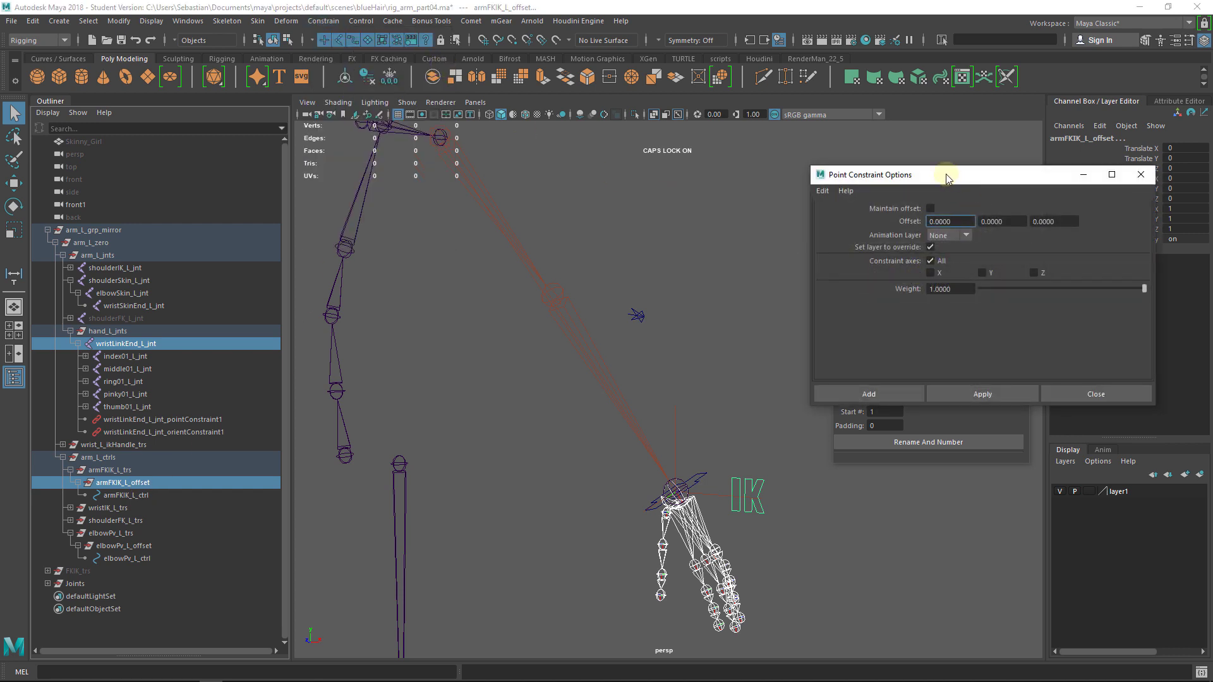
drag(946, 178, 770, 143)
click(832, 358)
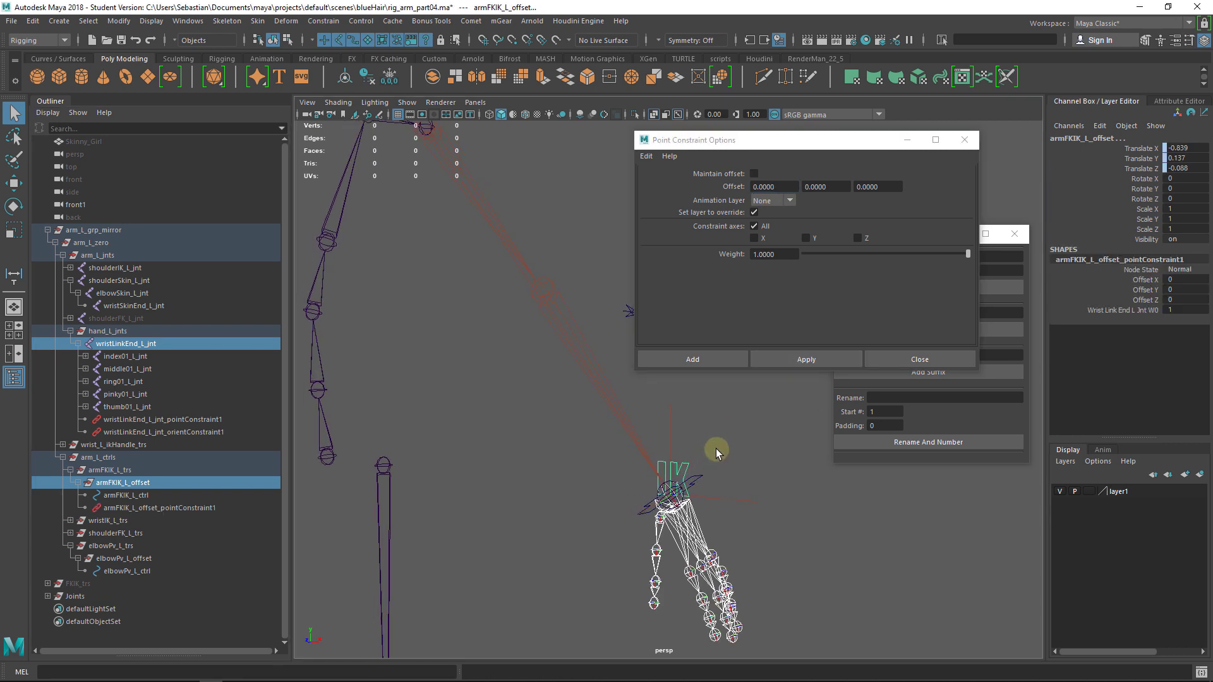
key(ctrl+z)
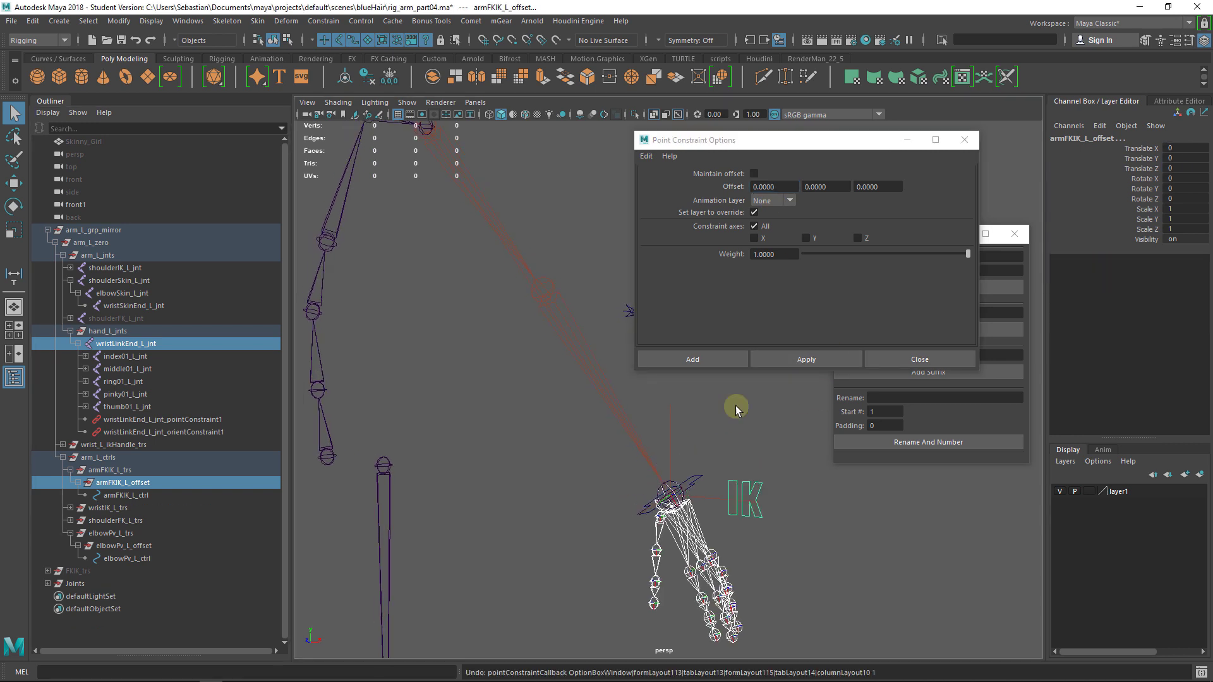
Step: Try the same point constraint on armFKIK_L_offset with Maintain offset on, undo it, and close the constraint options
click(755, 174)
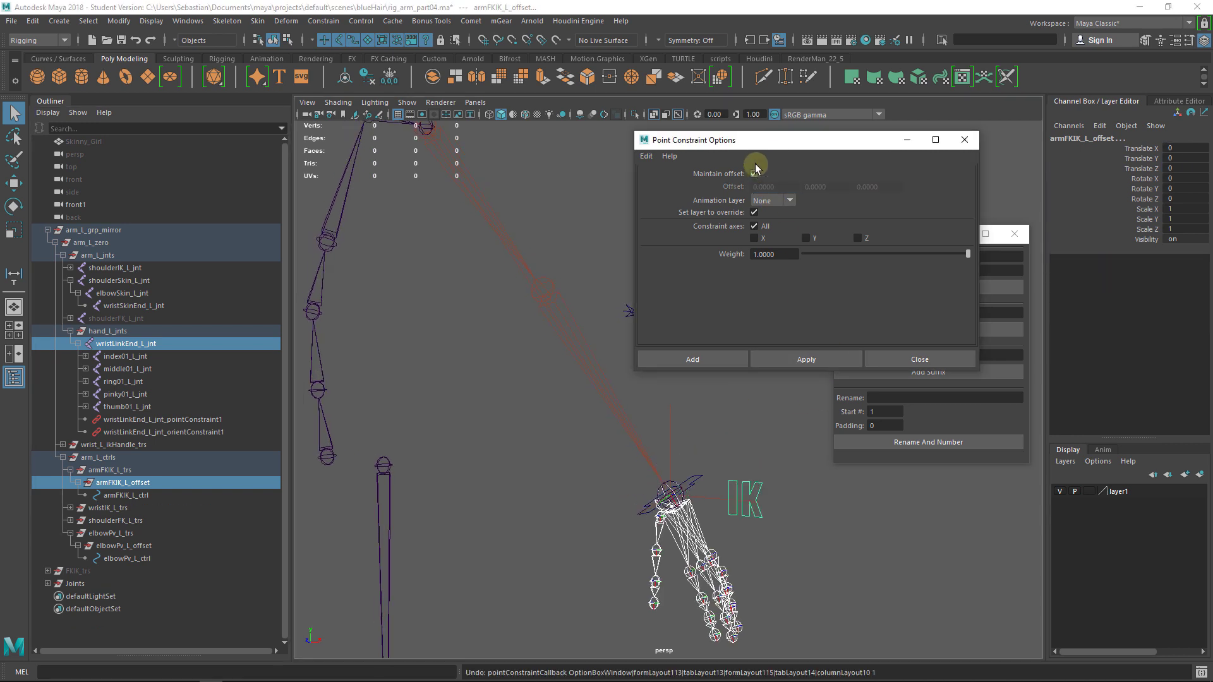
click(813, 360)
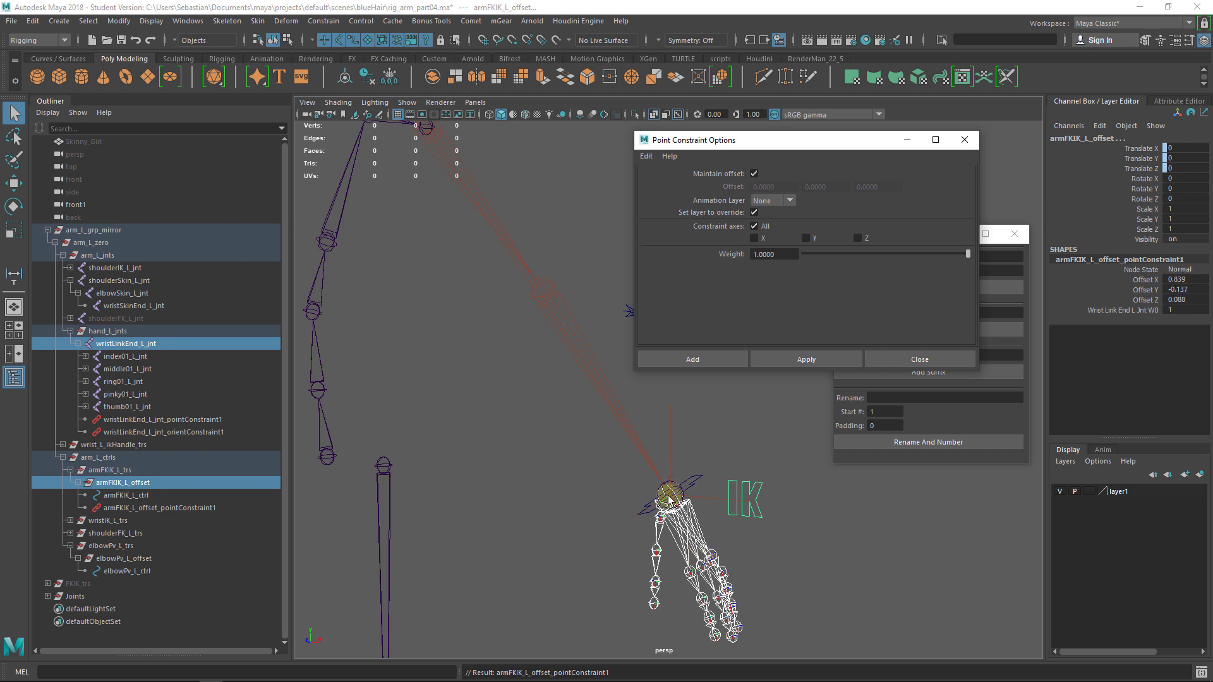
alt+middle_drag(635, 498, 645, 501)
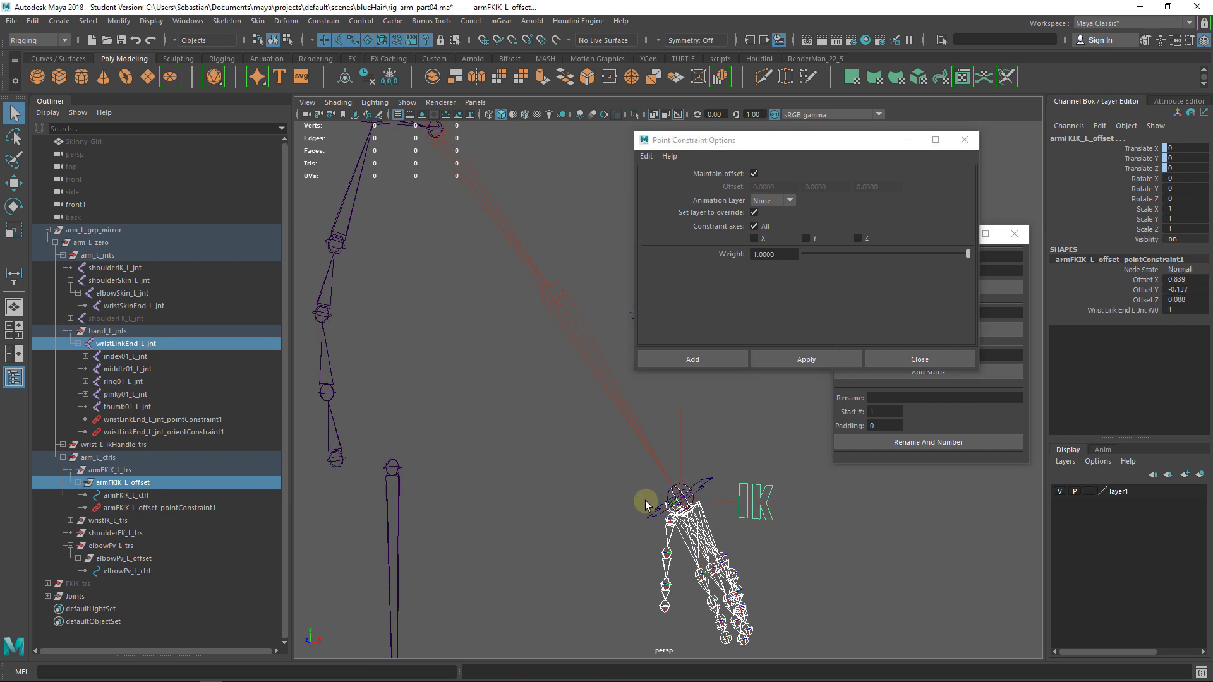
key(ctrl+z)
click(920, 359)
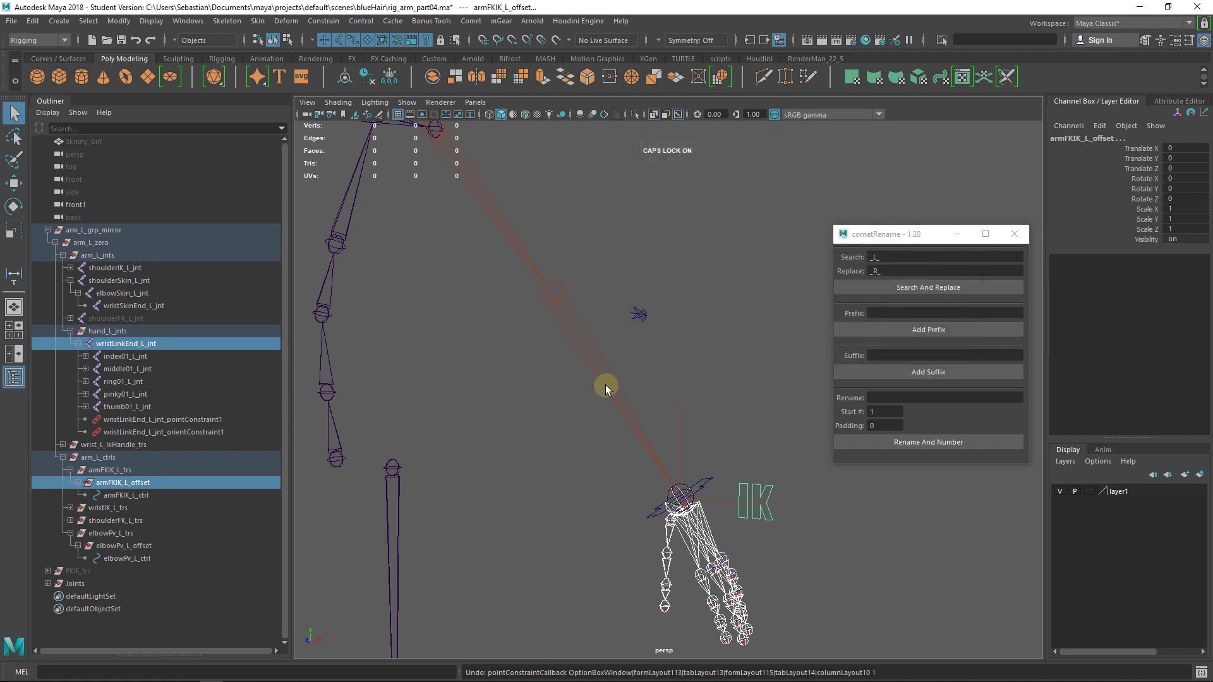
Step: Move the armFKIK_L_trs group so its pivot sits exactly on the left wrist joint
click(117, 470)
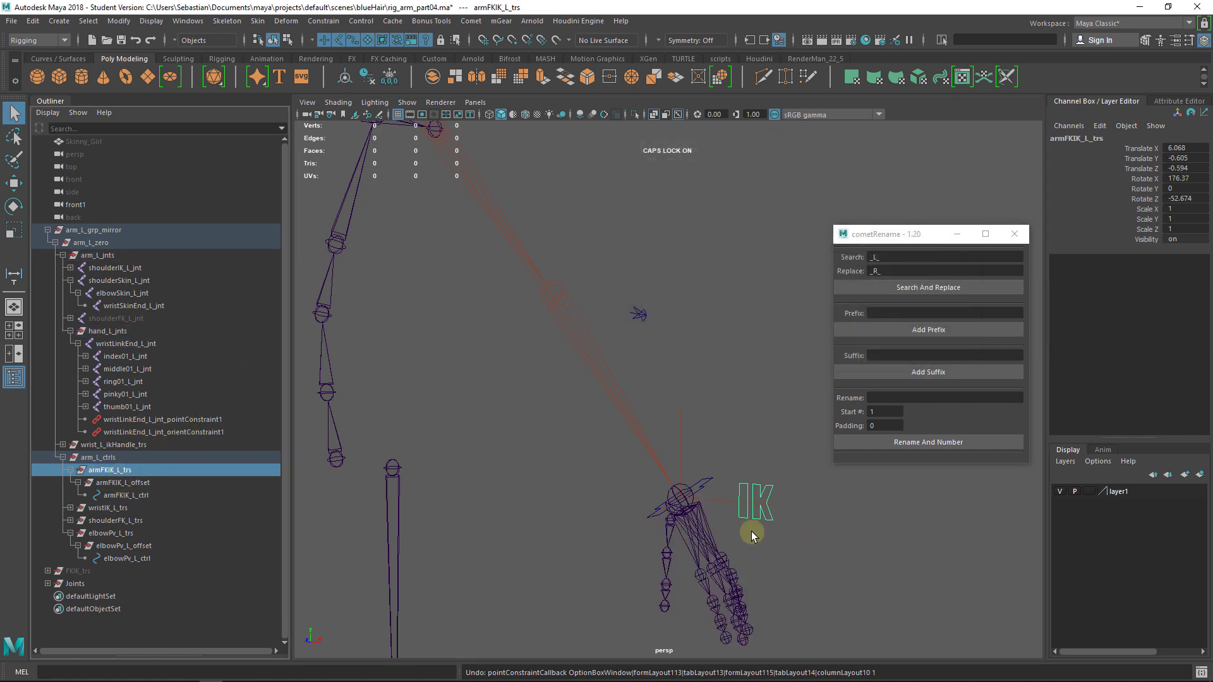
key(w)
alt+drag(731, 531, 751, 525)
alt+middle_drag(750, 512, 703, 488)
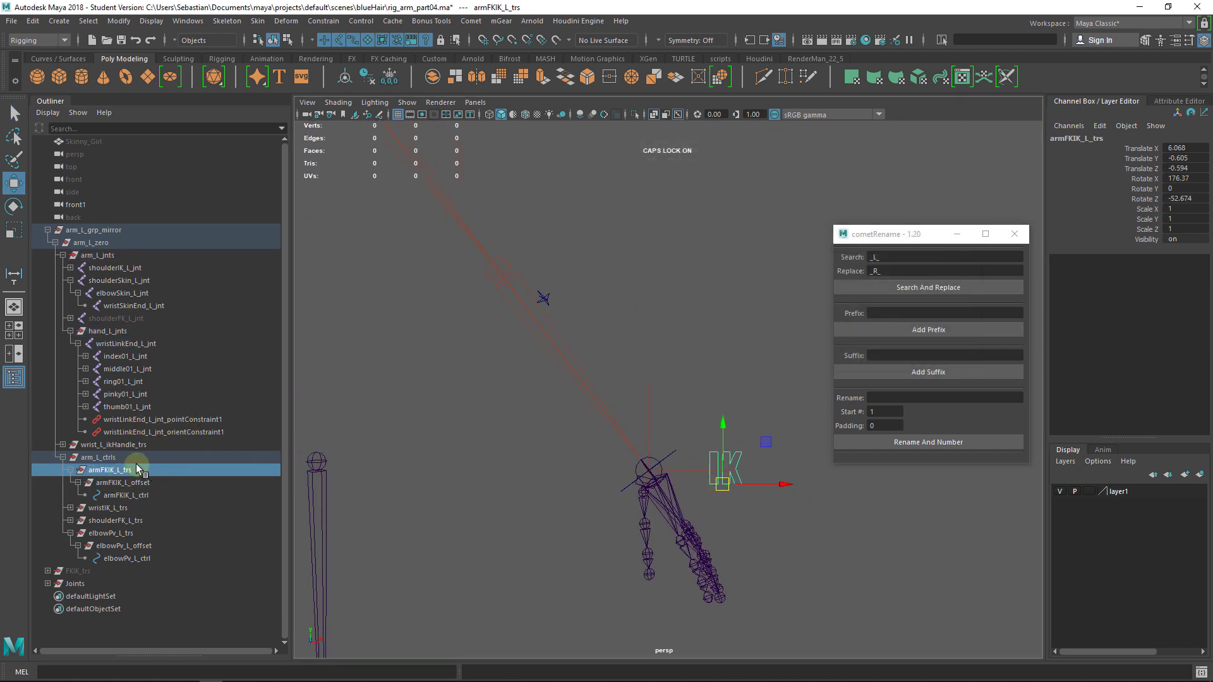
alt+drag(582, 483, 655, 486)
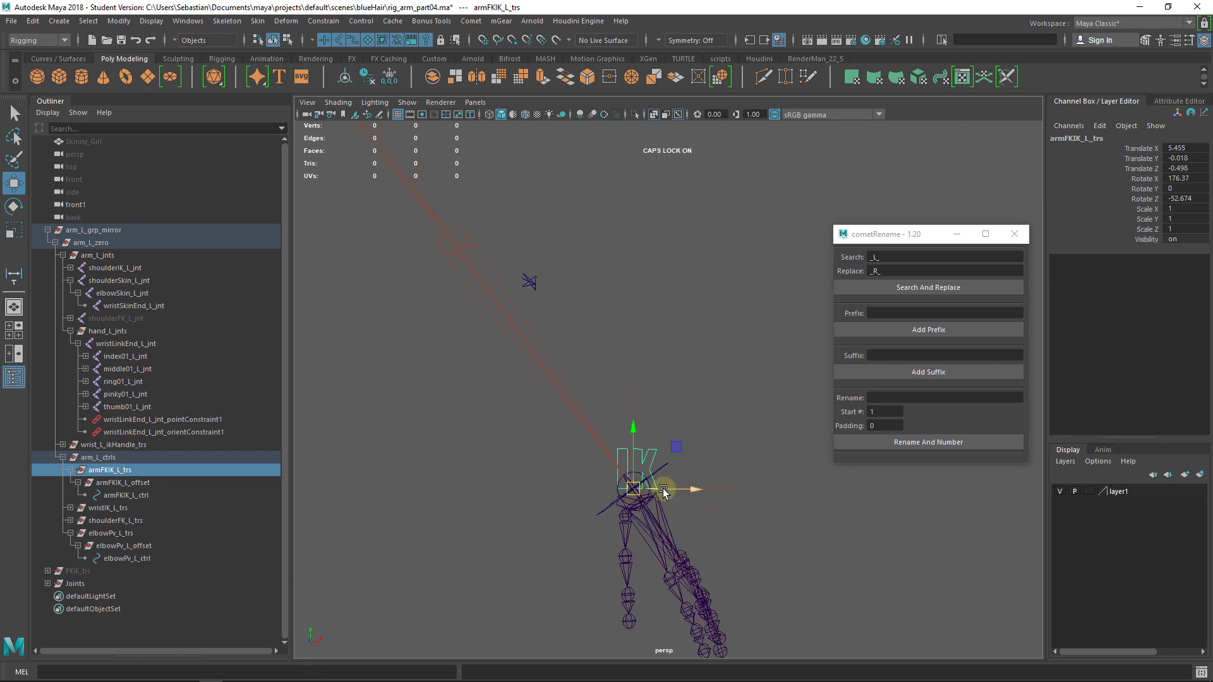
mouse_move(658, 487)
alt+mouse_down()
mouse_move(659, 525)
mouse_move(639, 518)
mouse_move(663, 490)
mouse_move(585, 487)
mouse_move(658, 488)
alt+mouse_up()
alt+drag(748, 465, 674, 426)
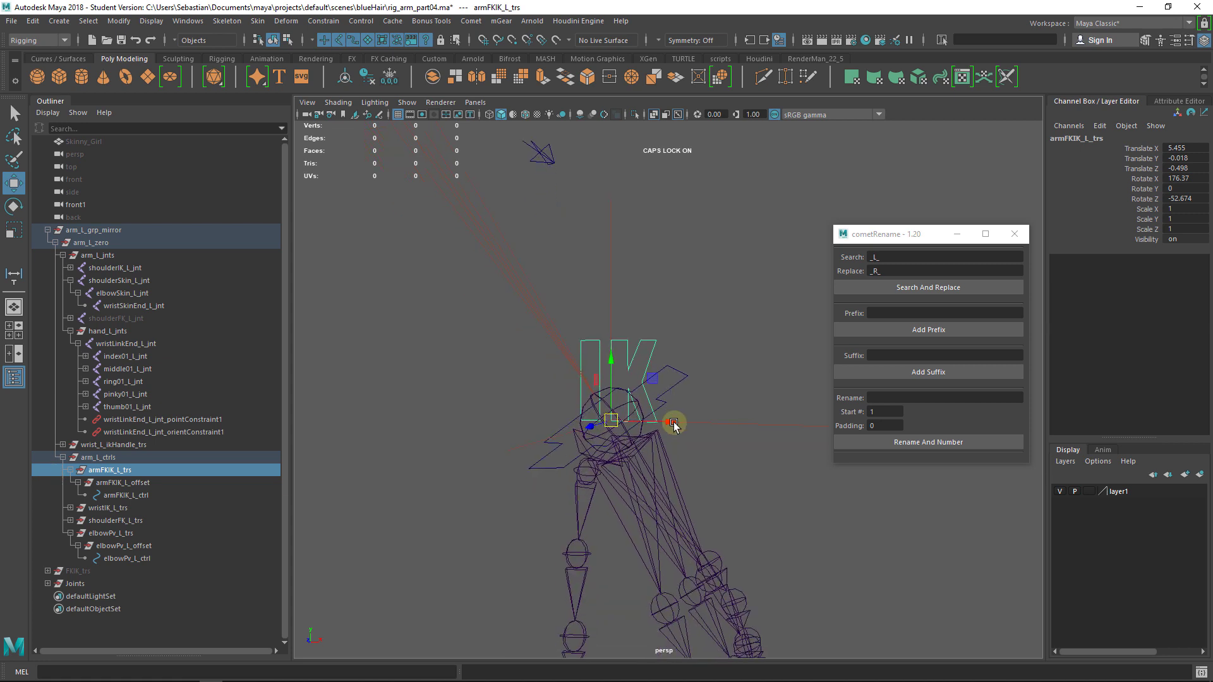
Step: Parent the armFKIK_L_trs group under wristLinkEnd_L_jnt
click(637, 466)
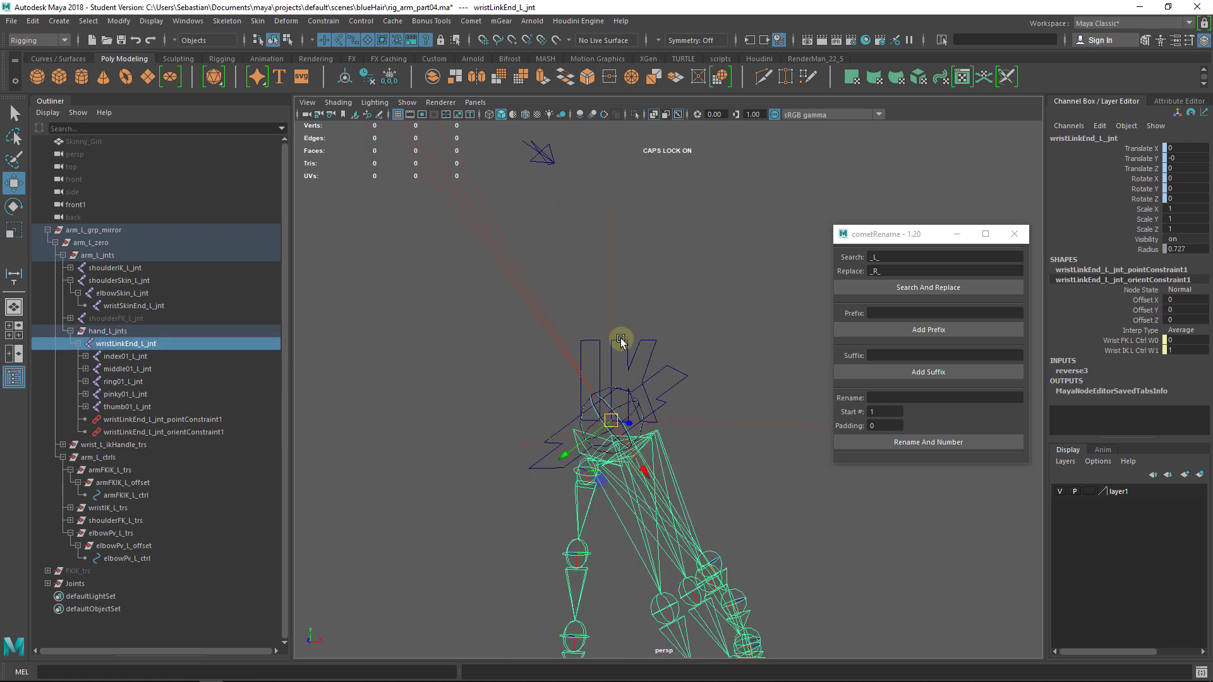
click(670, 332)
click(117, 469)
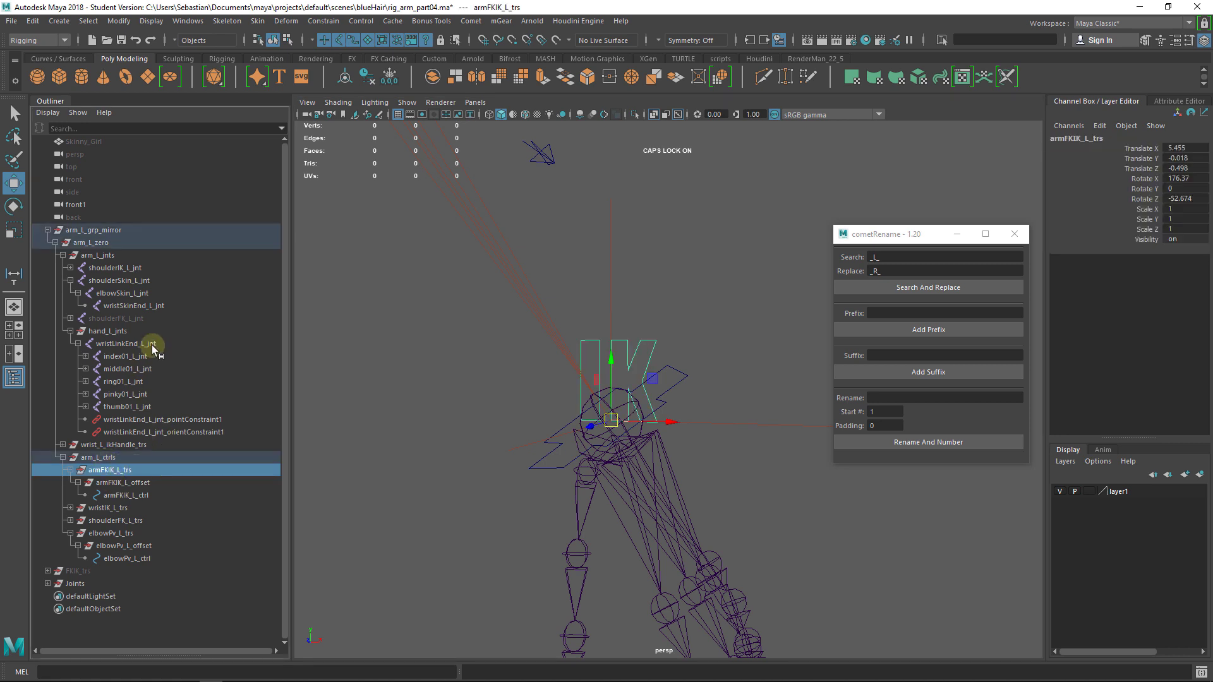
middle_drag(153, 348, 153, 346)
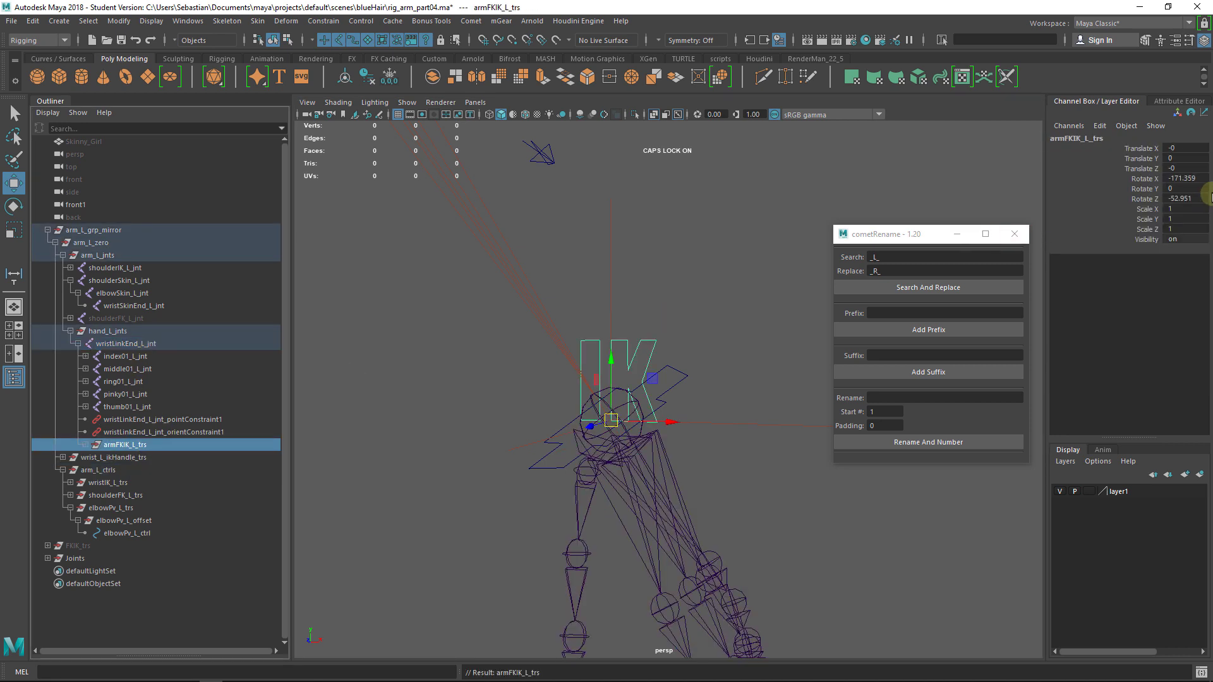
Step: Set Rotate X, Y and Z of armFKIK_L_trs to 0 so it takes the wrist joint's orientation
drag(1195, 177, 1192, 202)
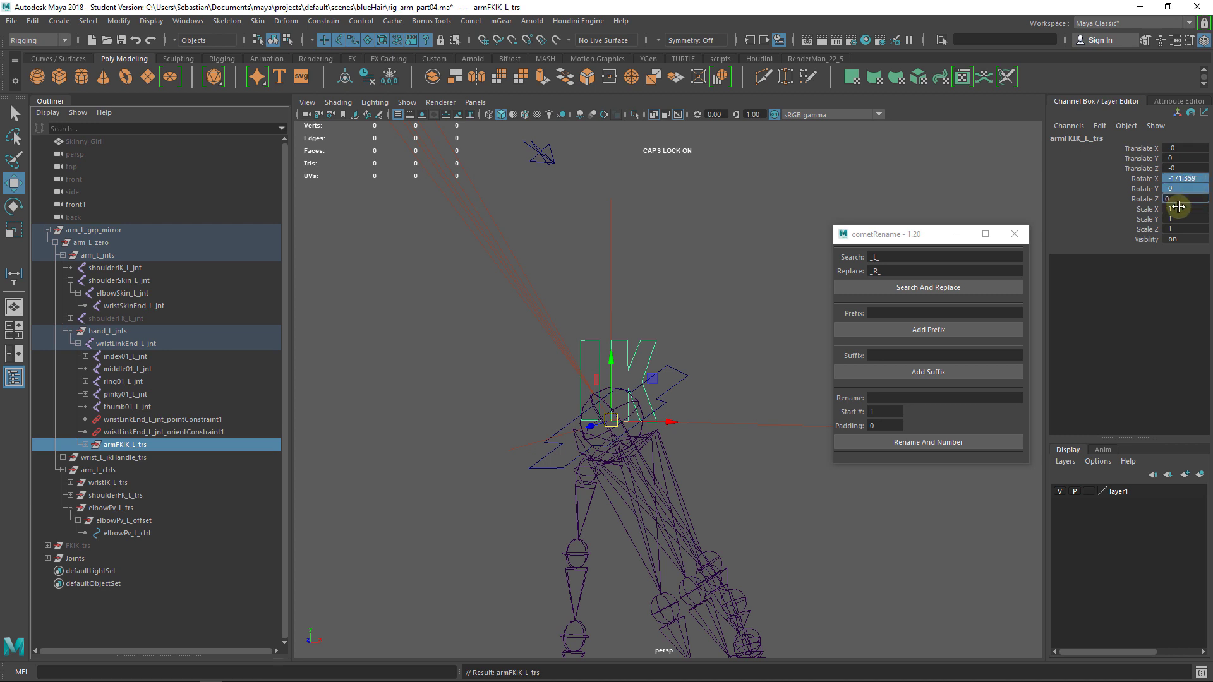
key(Return)
alt+right_drag(561, 481, 607, 497)
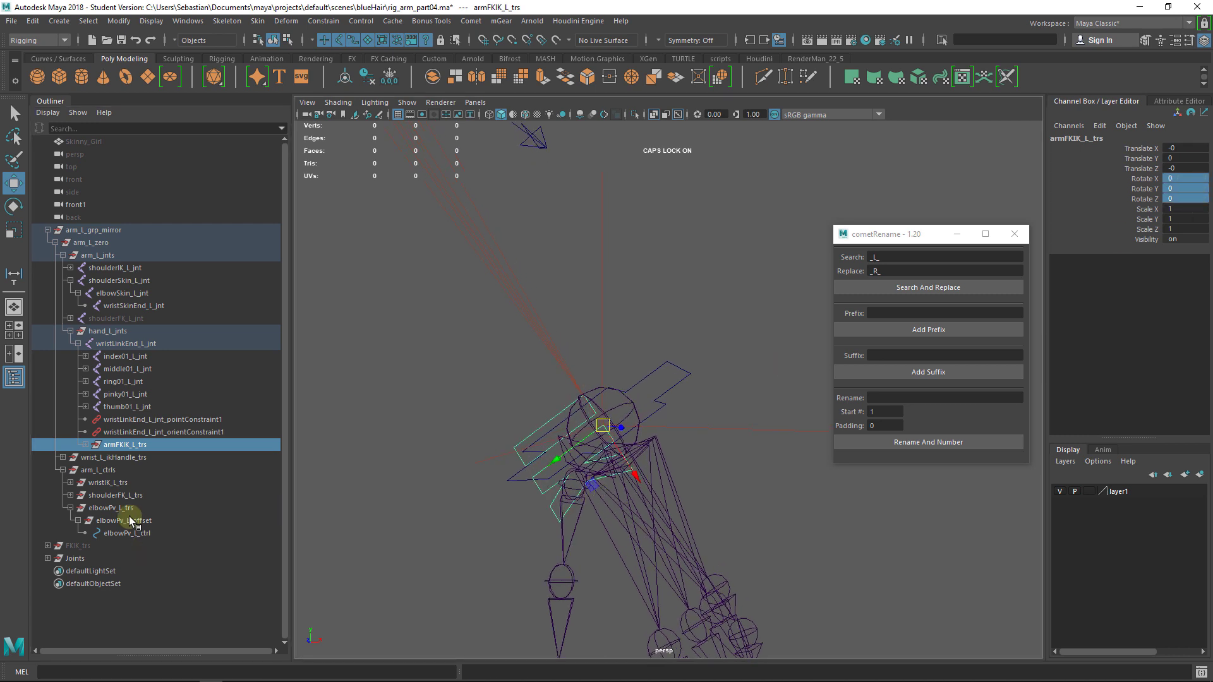
Step: Parent armFKIK_L_trs back under arm_L_ctrls and expand it to show its offset group and control
click(124, 447)
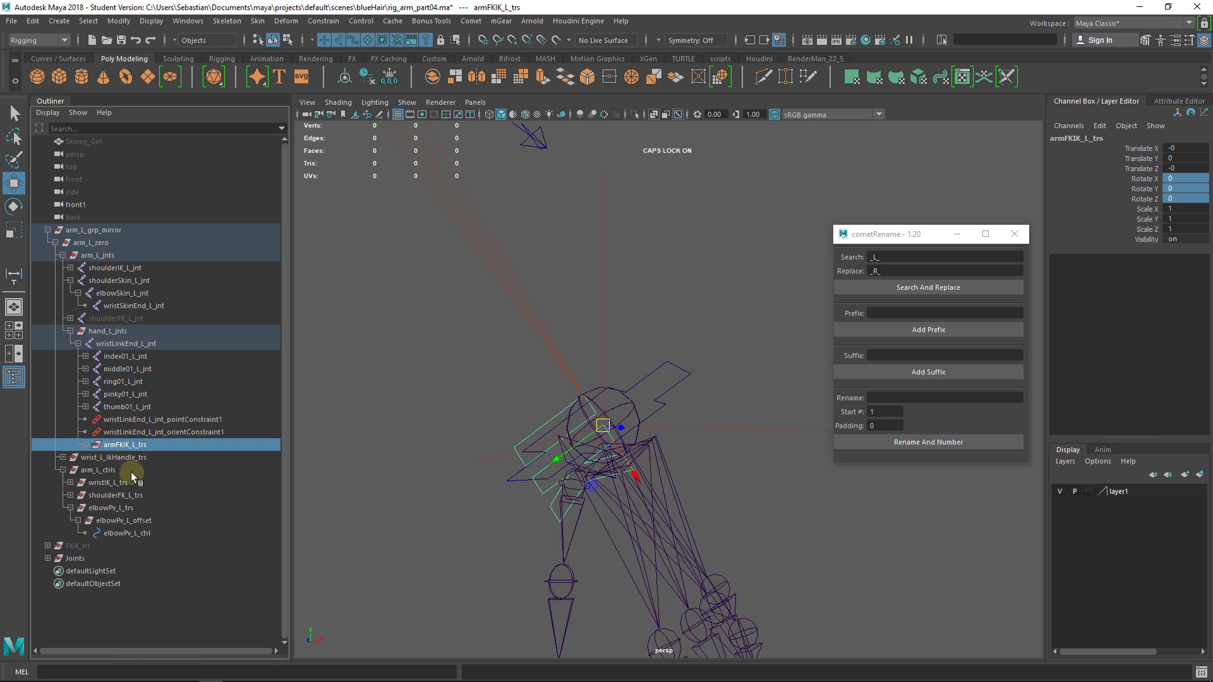
ctrl+click(98, 470)
click(135, 448)
ctrl+click(127, 470)
key(p)
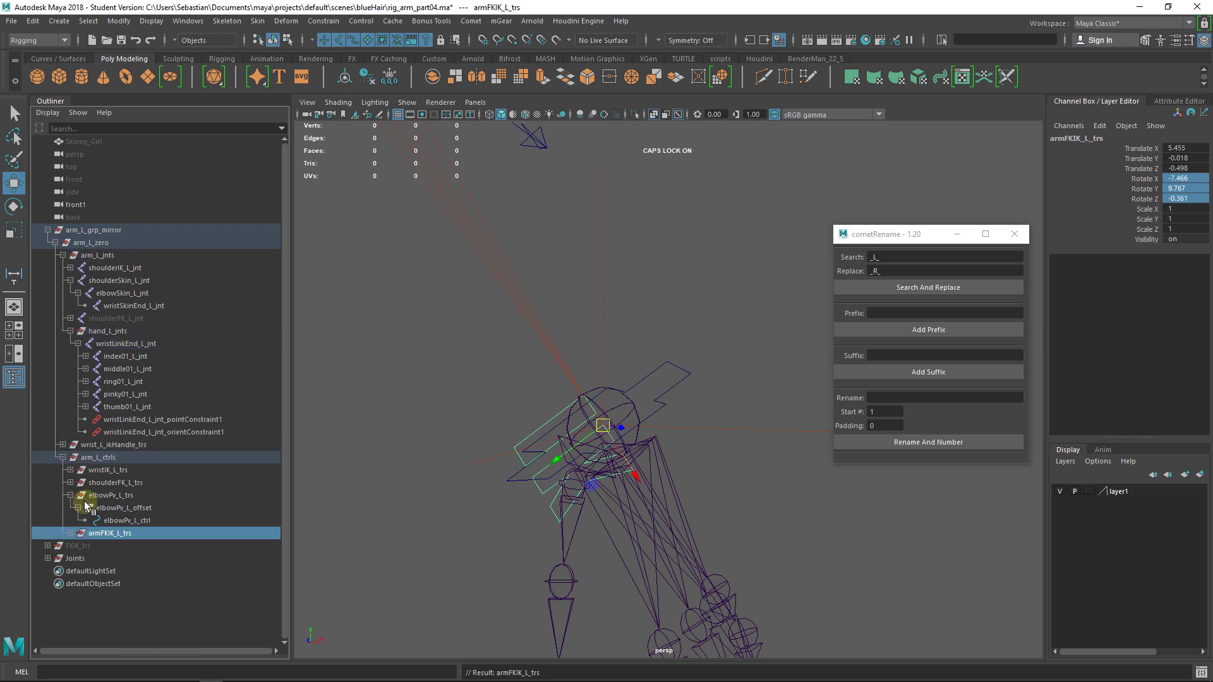
click(70, 534)
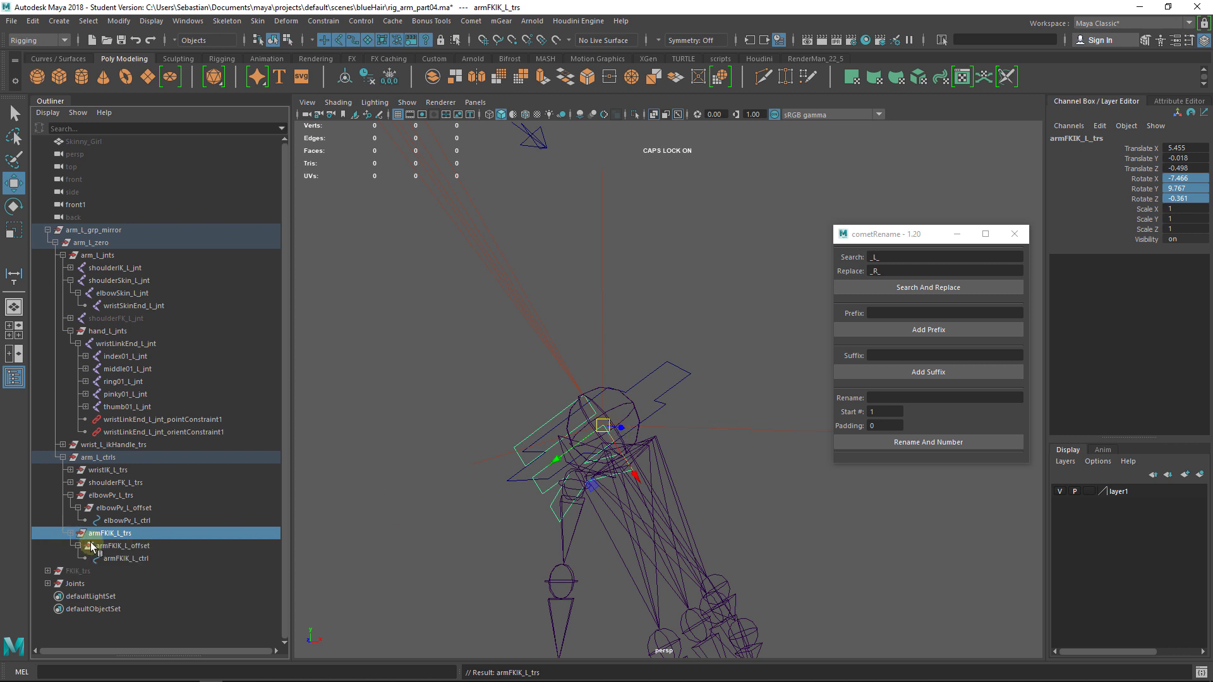
Step: Point-constrain and orient-constrain the armFKIK_L_offset group to the wristLinkEnd_L_jnt joint
click(140, 345)
ctrl+click(127, 545)
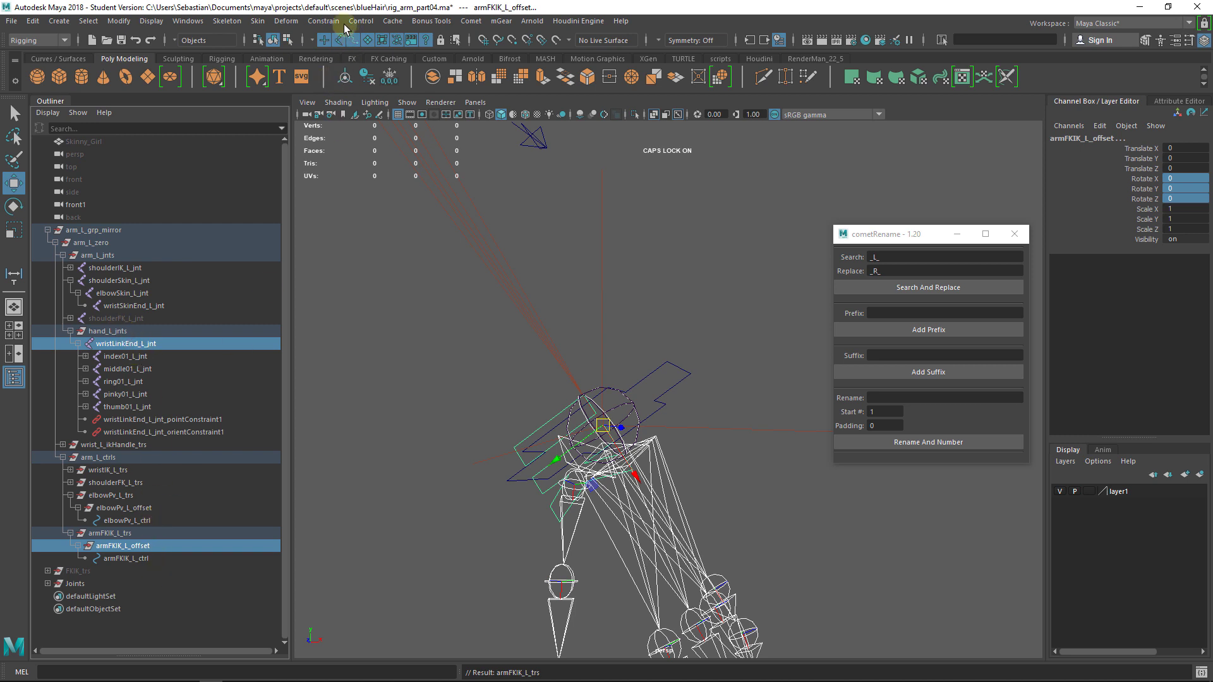
click(323, 21)
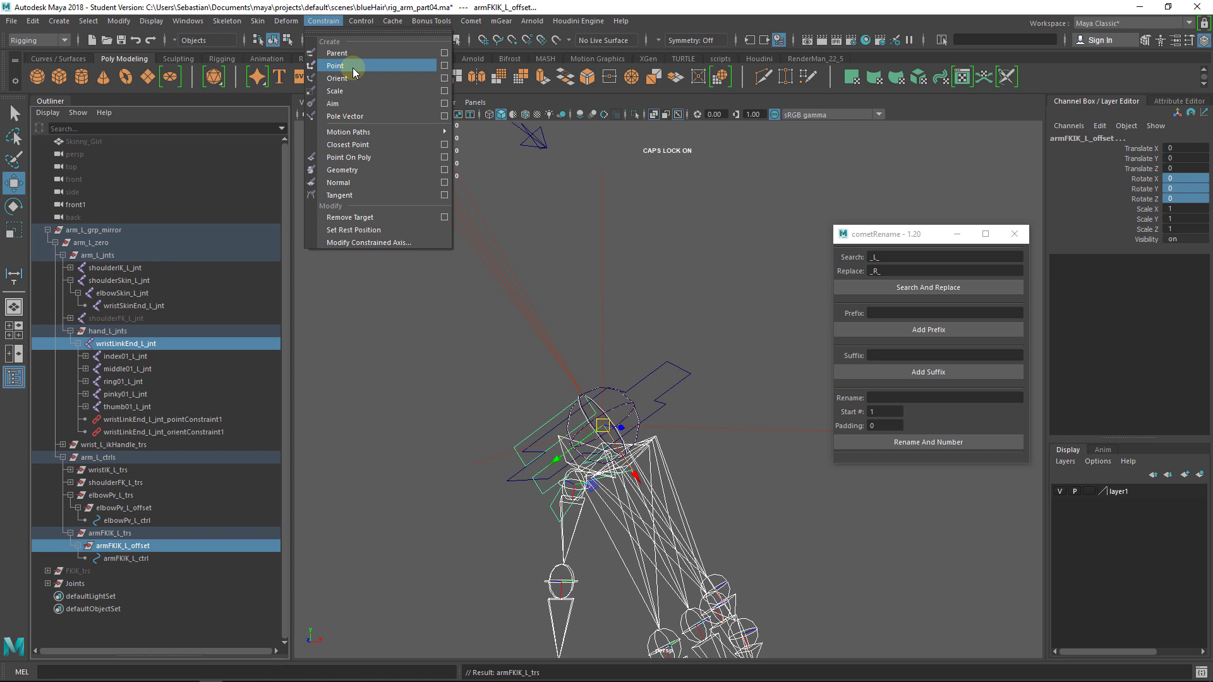
click(335, 65)
click(323, 21)
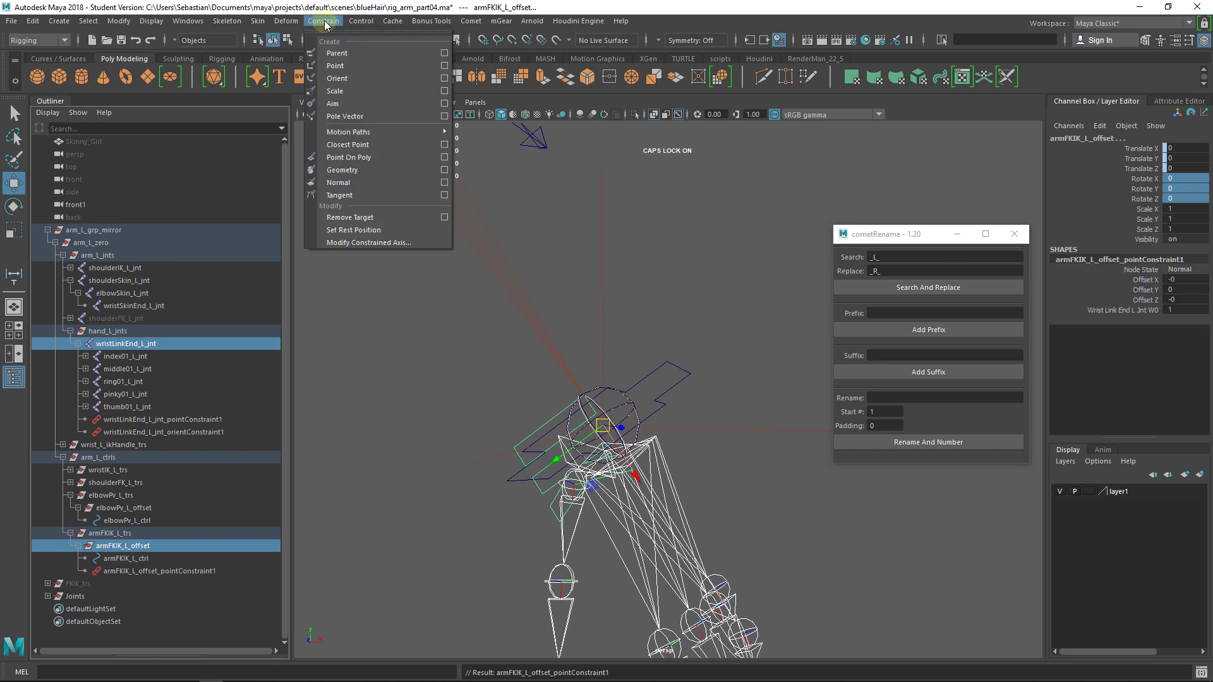
click(349, 79)
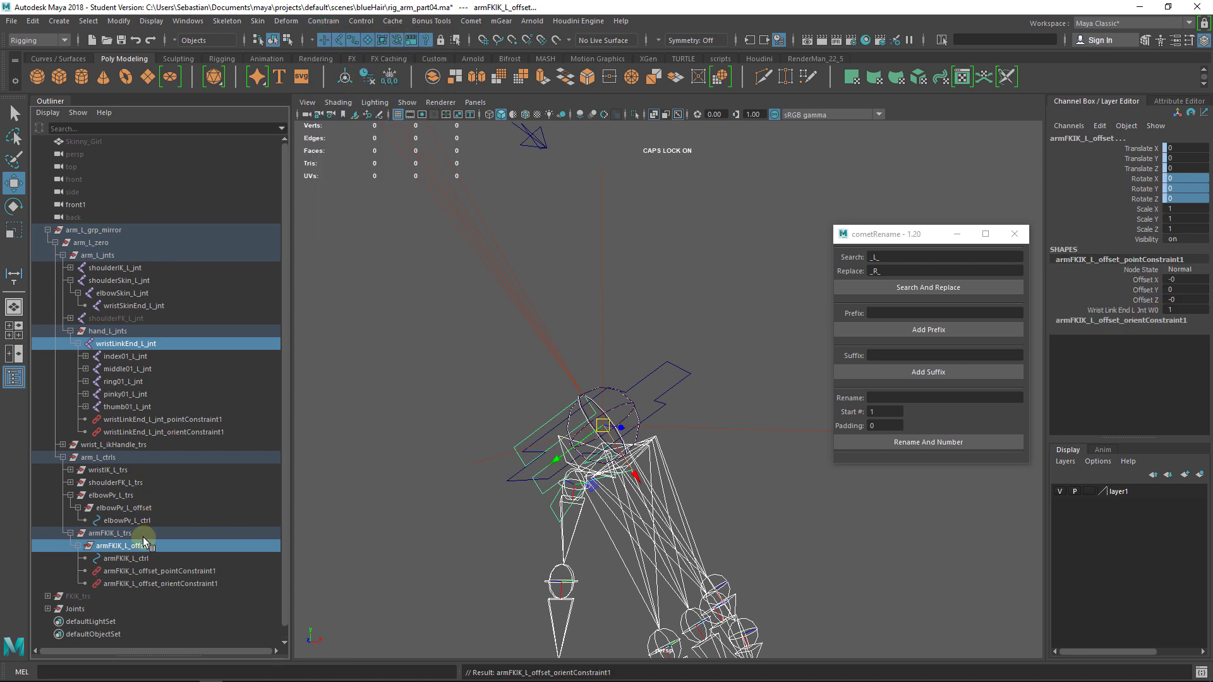
Step: Review the offset values of the point and orient constraints on armFKIK_L_offset
click(145, 546)
click(146, 522)
click(143, 546)
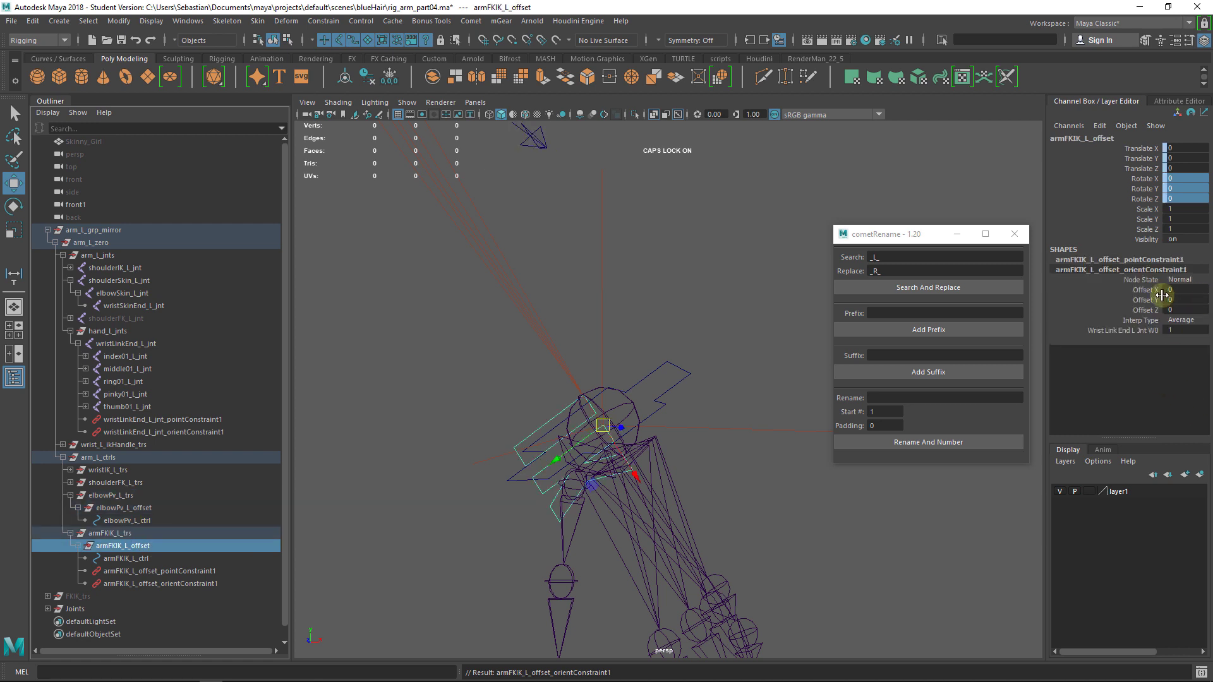
click(1131, 259)
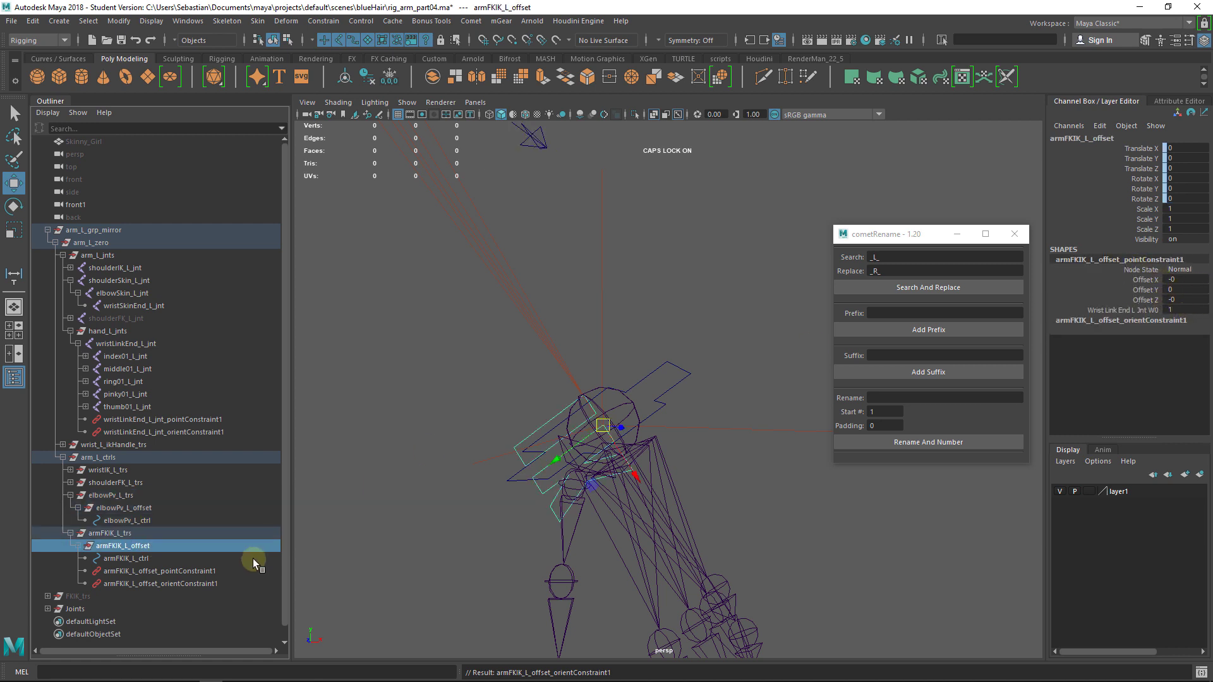
Step: Test-rotate wristIK_L_ctrl to check that the FK/IK control follows the wrist, and undo the rotation
click(664, 392)
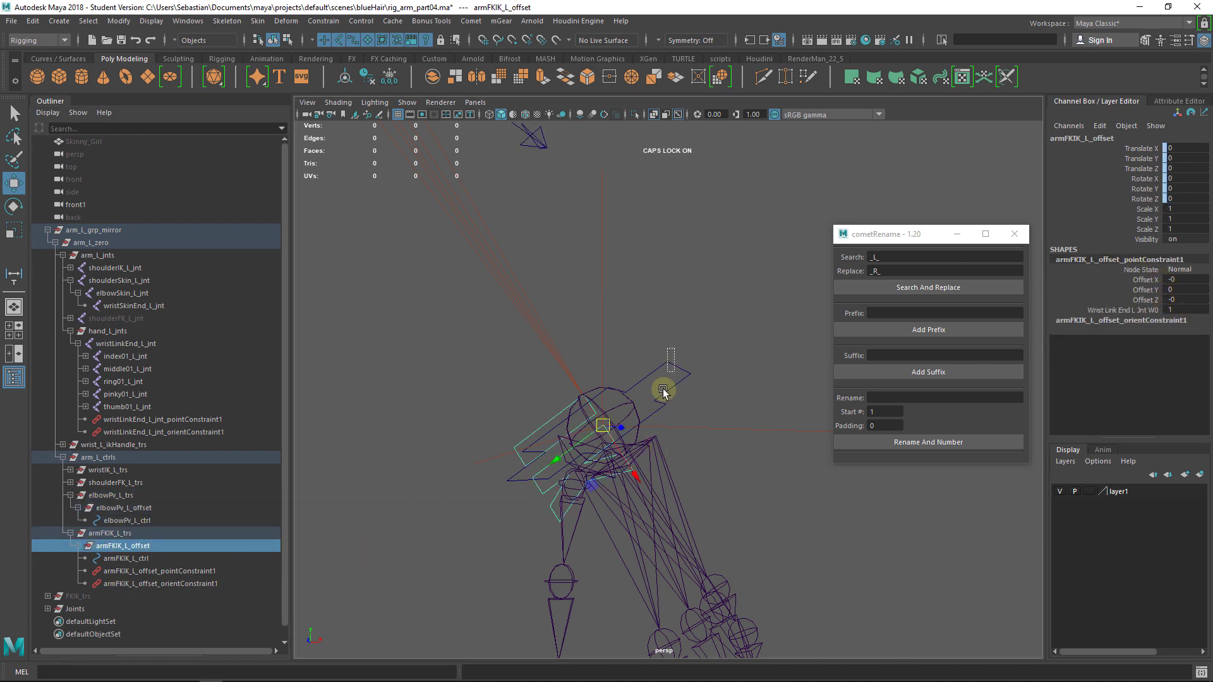
key(e)
drag(617, 462, 637, 446)
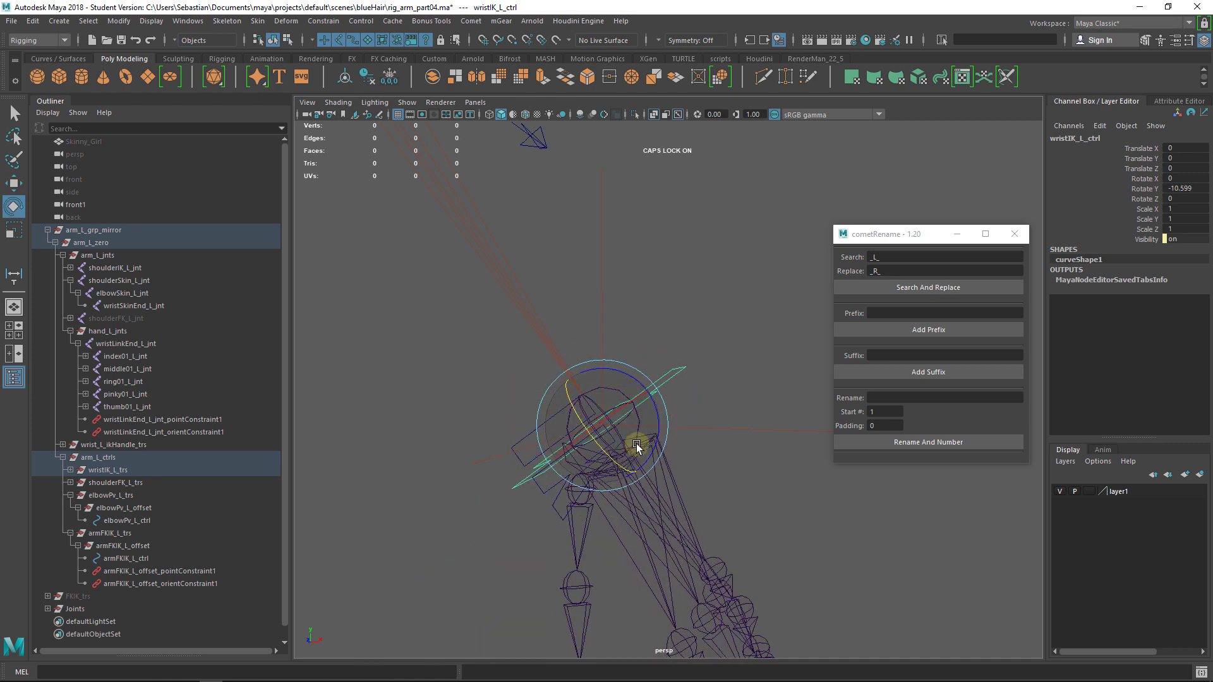
key(ctrl+z)
Step: Examine the pivot and orientation of armFKIK_L_offset and armFKIK_L_ctrl from different angles around the wrist
click(148, 535)
click(149, 548)
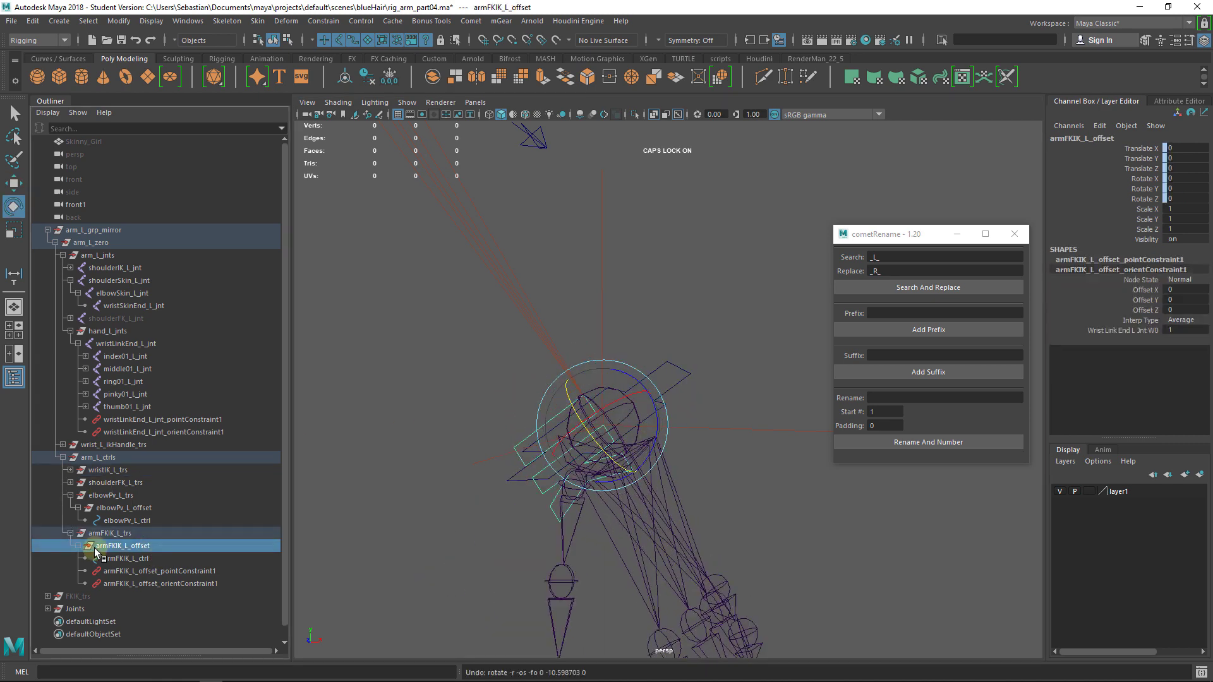
click(133, 559)
alt+drag(554, 427, 616, 436)
key(w)
alt+drag(725, 459, 642, 433)
click(149, 546)
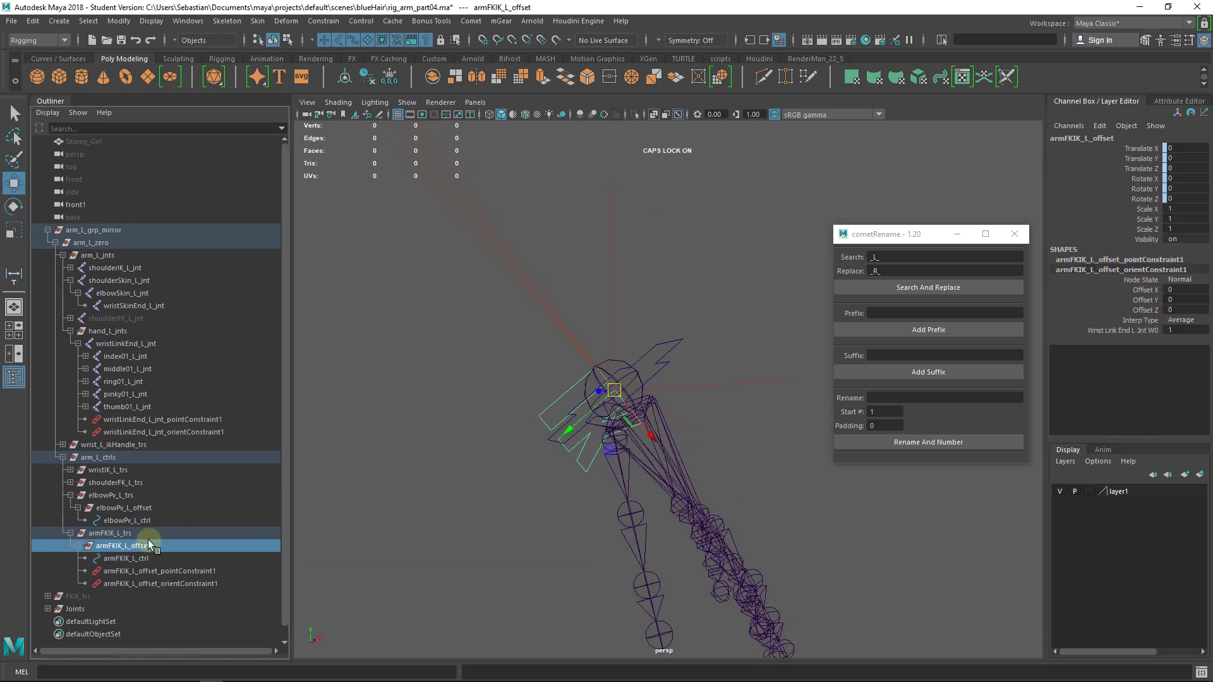
click(154, 560)
alt+drag(728, 401, 611, 408)
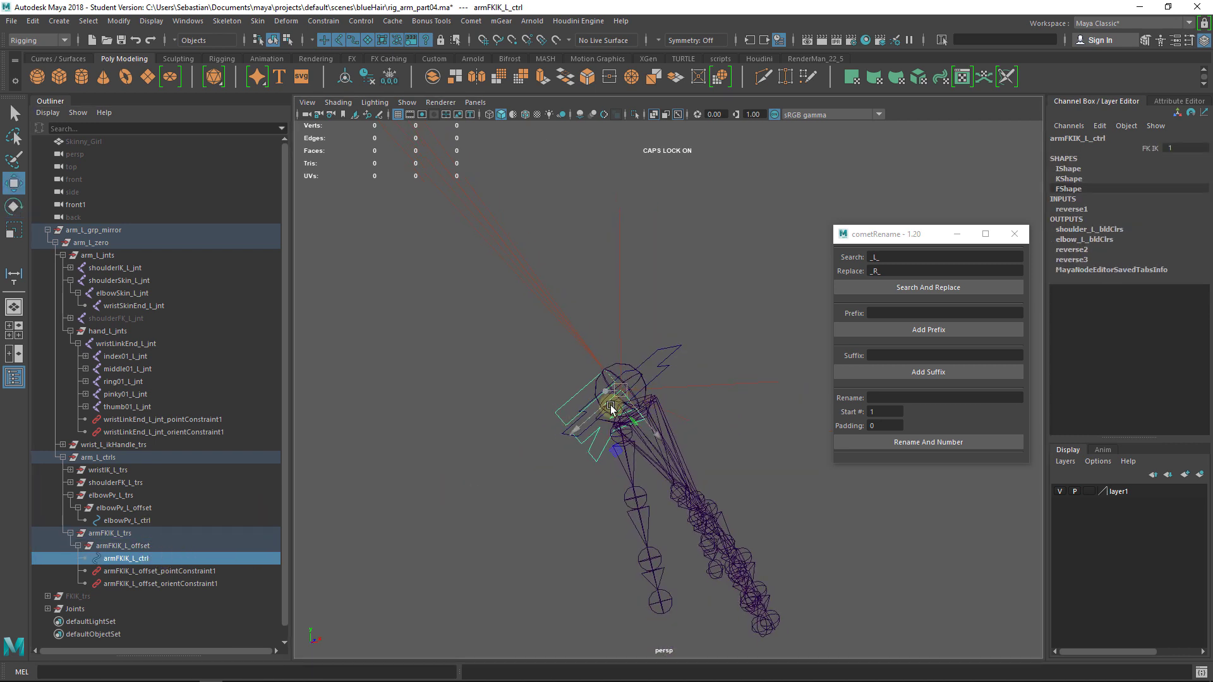
Step: Try to move the control vertices of armFKIK_L_ctrl's visible IK letters away from the wrist, and return to object mode
click(289, 38)
drag(706, 297, 458, 508)
alt+drag(637, 451, 724, 463)
key(f)
alt+right_drag(715, 435, 573, 423)
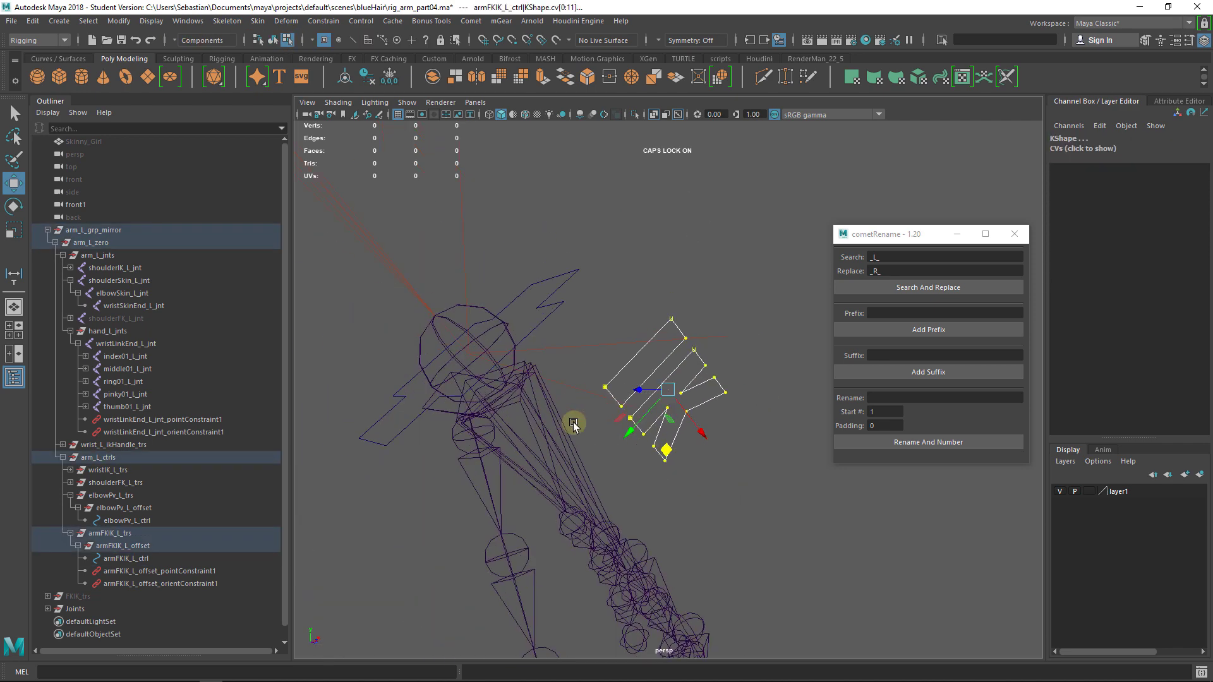
alt+drag(573, 425, 684, 432)
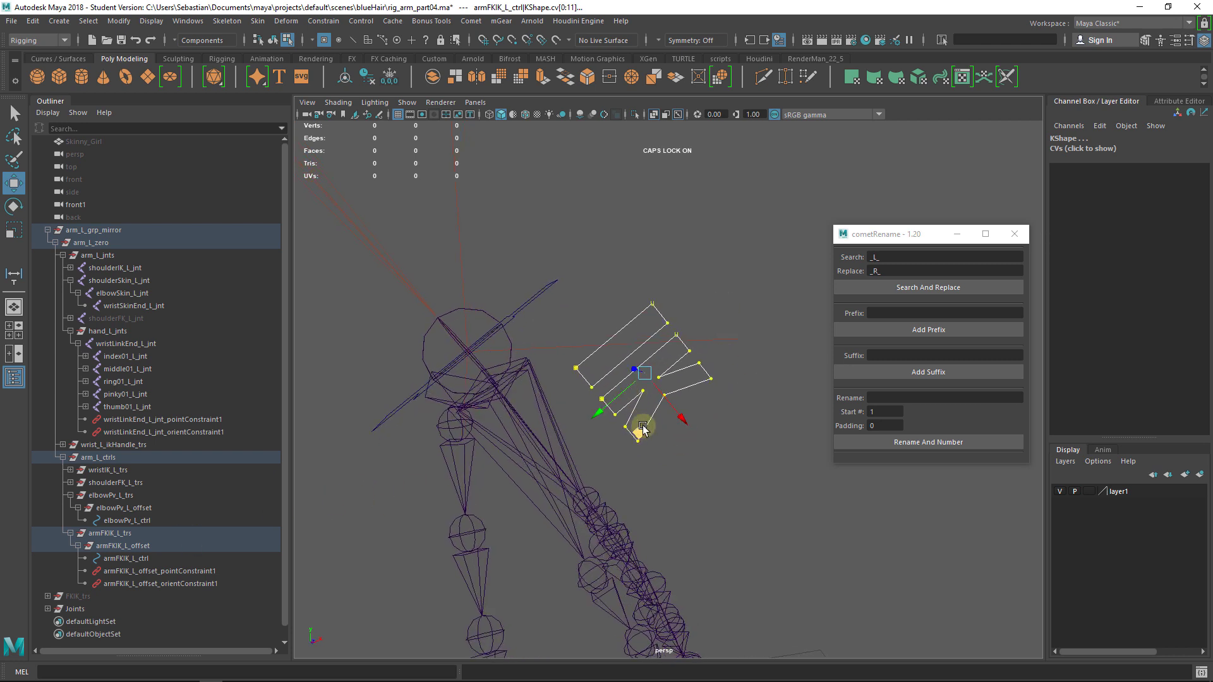
key(q)
right_drag(660, 308, 700, 289)
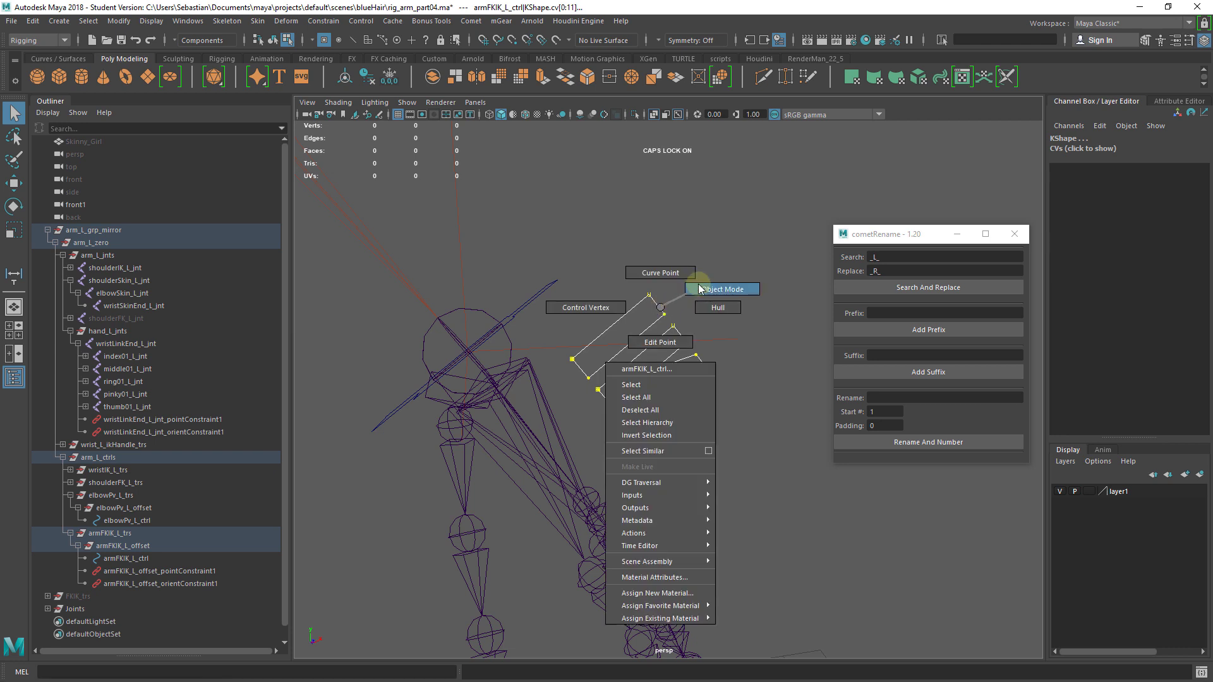
Step: Test armFKIK_L_ctrl's FK IK attribute to compare its letter shapes, and undo the attribute changes
click(1150, 148)
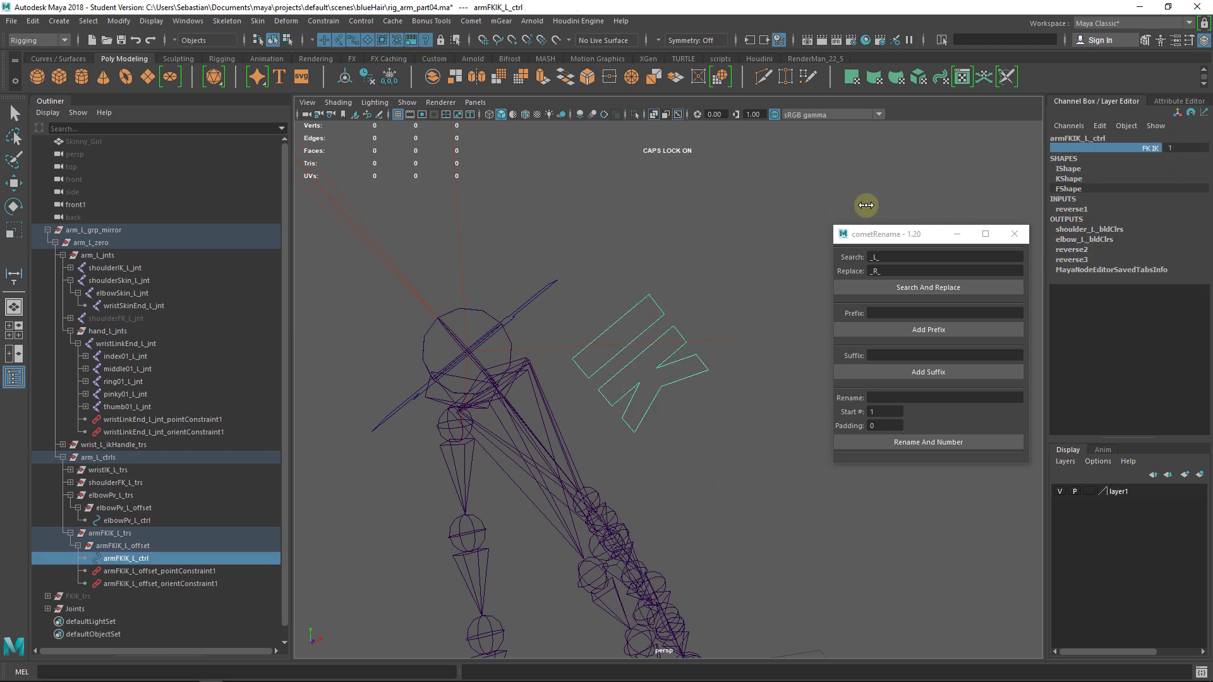
mouse_move(867, 205)
middle_down()
mouse_move(921, 225)
mouse_move(888, 195)
mouse_move(780, 190)
mouse_move(948, 182)
mouse_move(781, 183)
mouse_move(856, 184)
middle_up()
middle_drag(751, 192, 864, 188)
key(ctrl+z)
key(ctrl+z)
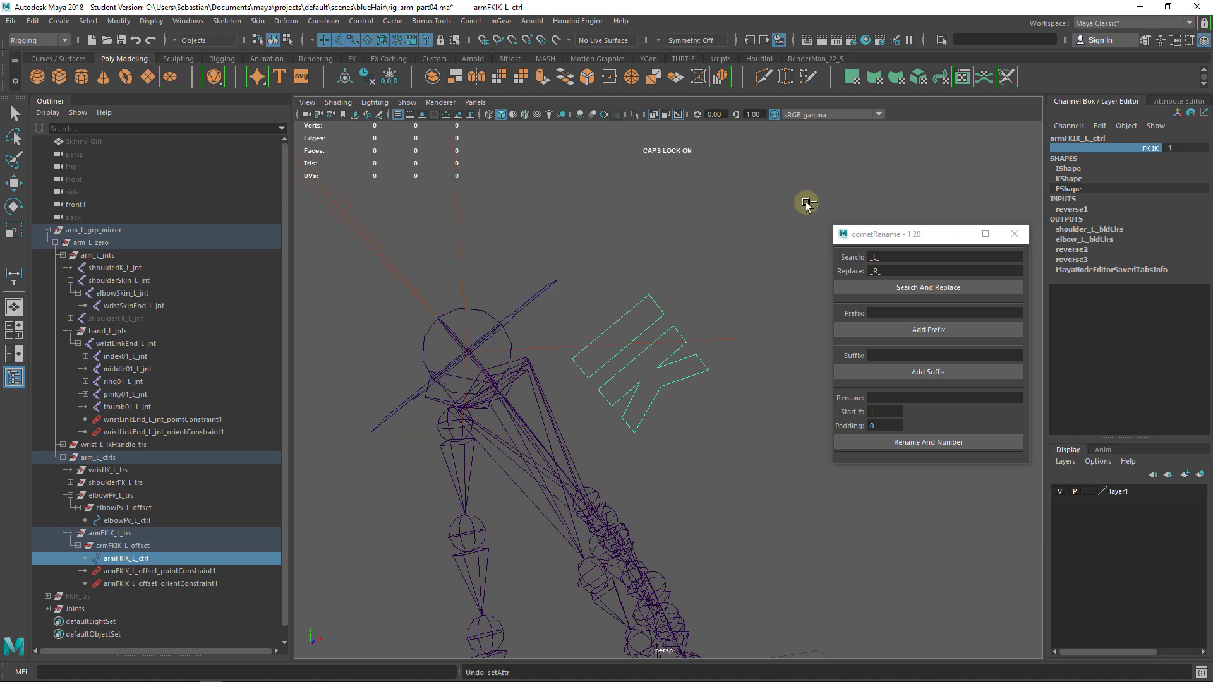
Step: Undo the move of the IK letters' control vertices
key(ctrl+z)
key(ctrl+z)
key(ctrl+z)
key(ctrl+z)
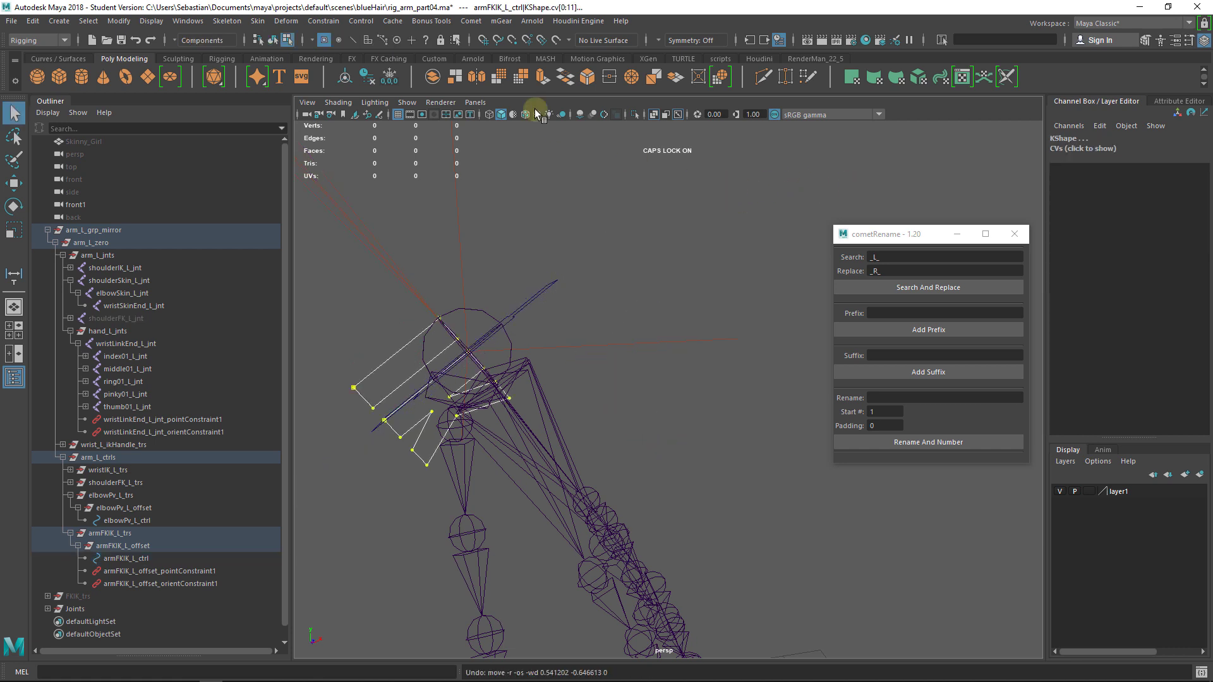
Step: Display shape nodes in the Outliner and select the control vertices of IShape, KShape and FShape under armFKIK_L_ctrl
click(100, 559)
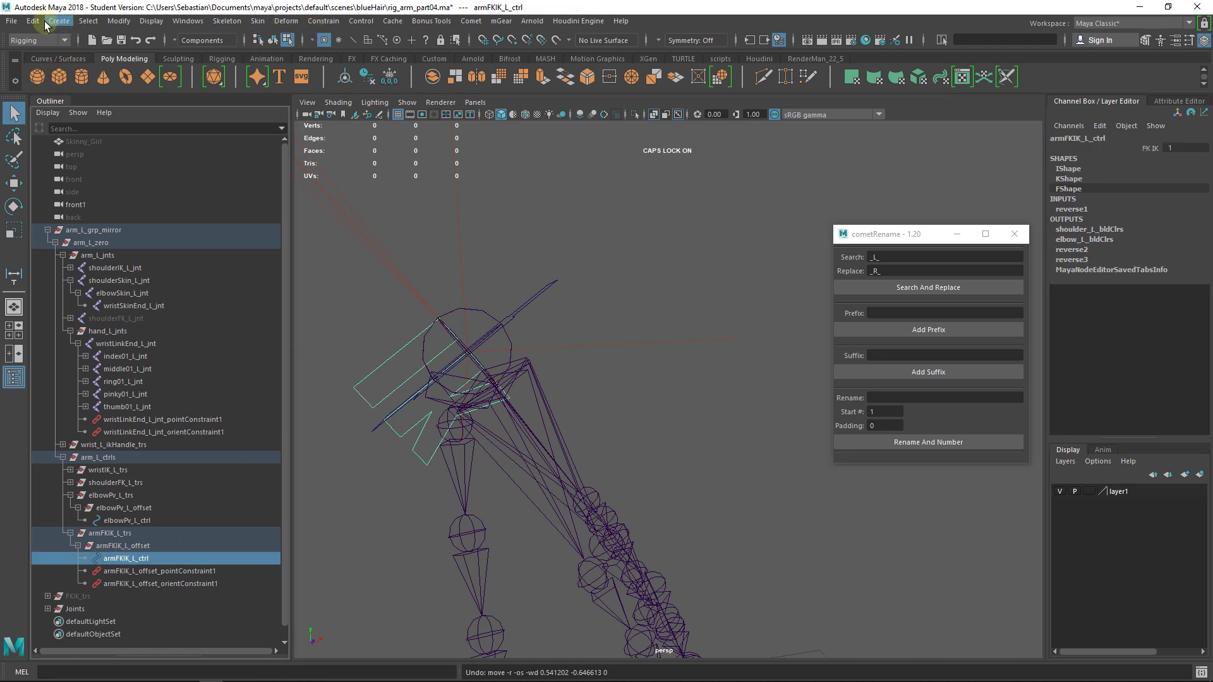
click(48, 112)
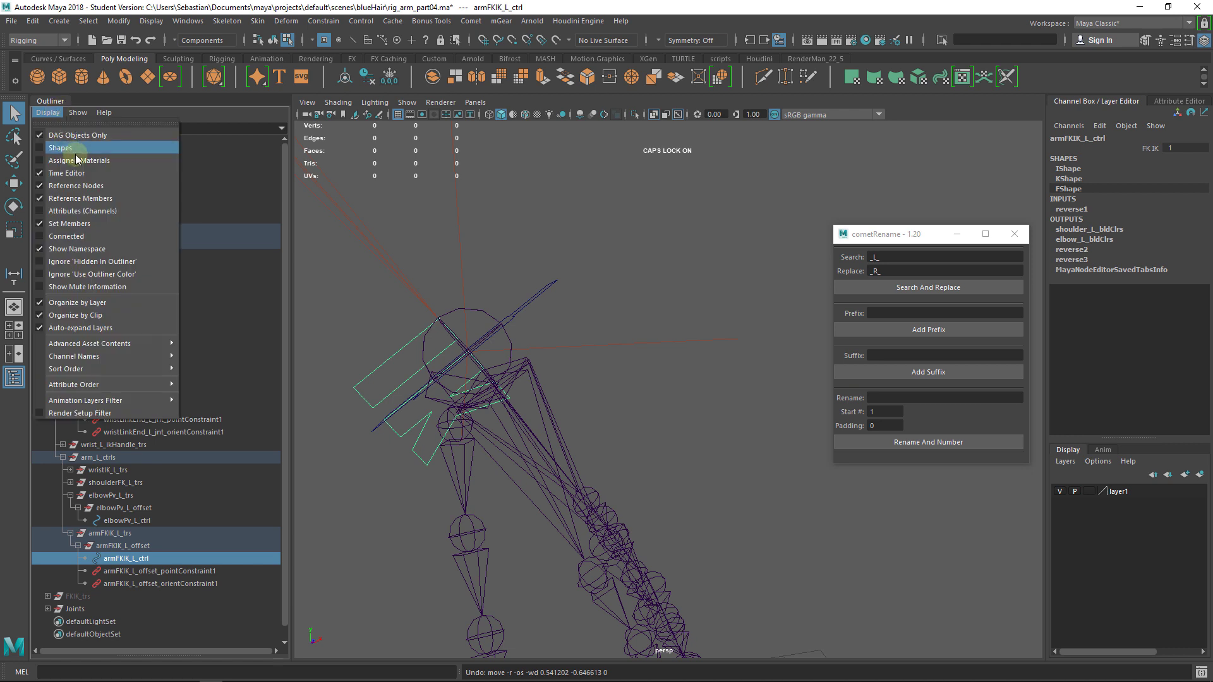
click(75, 147)
drag(130, 572, 129, 596)
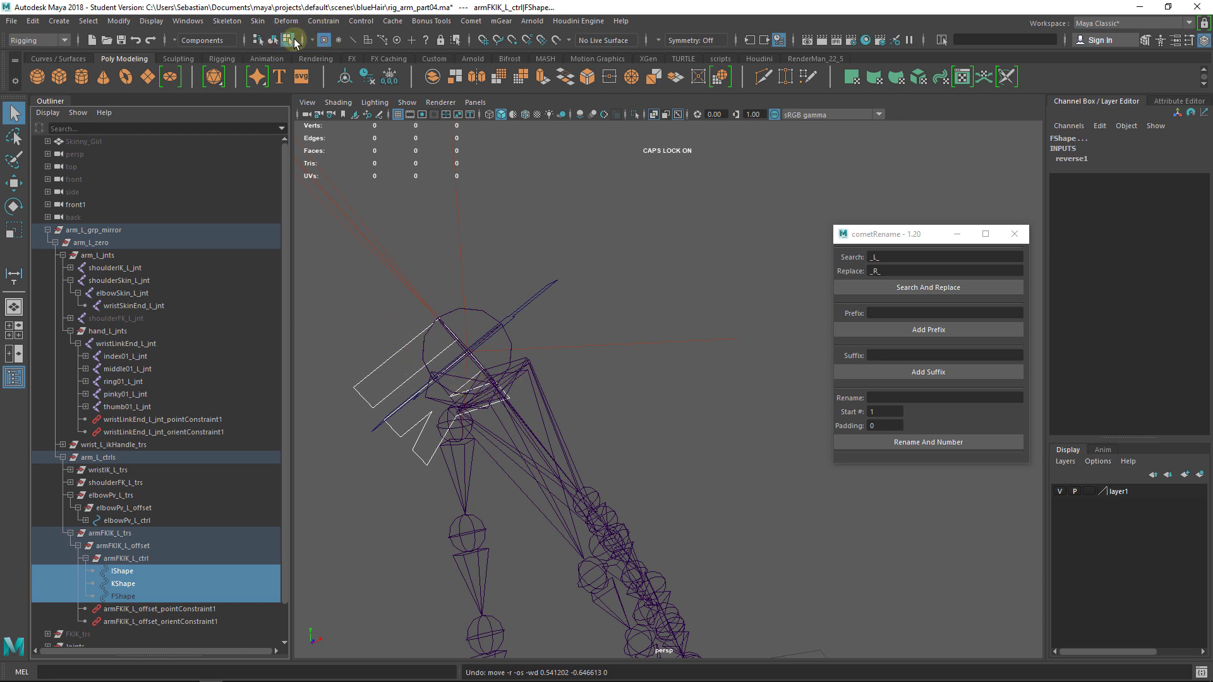
click(277, 41)
drag(626, 282, 374, 498)
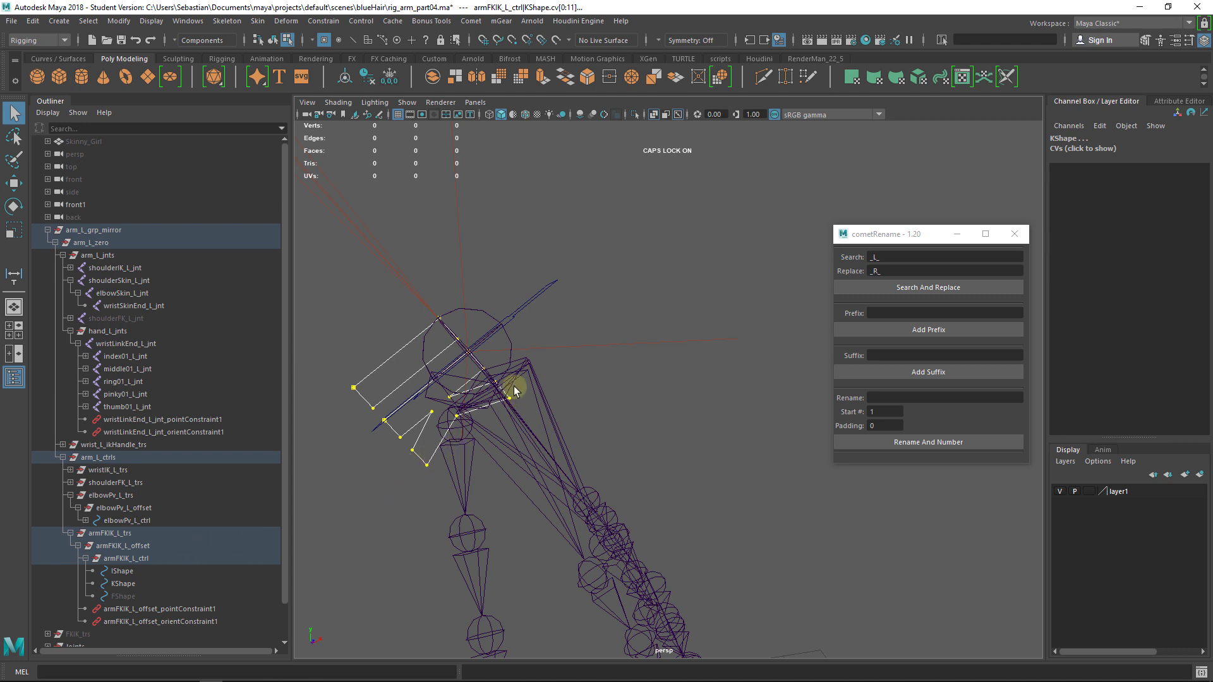
Step: Try to rotate the selected letter control vertices freehand so the control faces the other way
key(w)
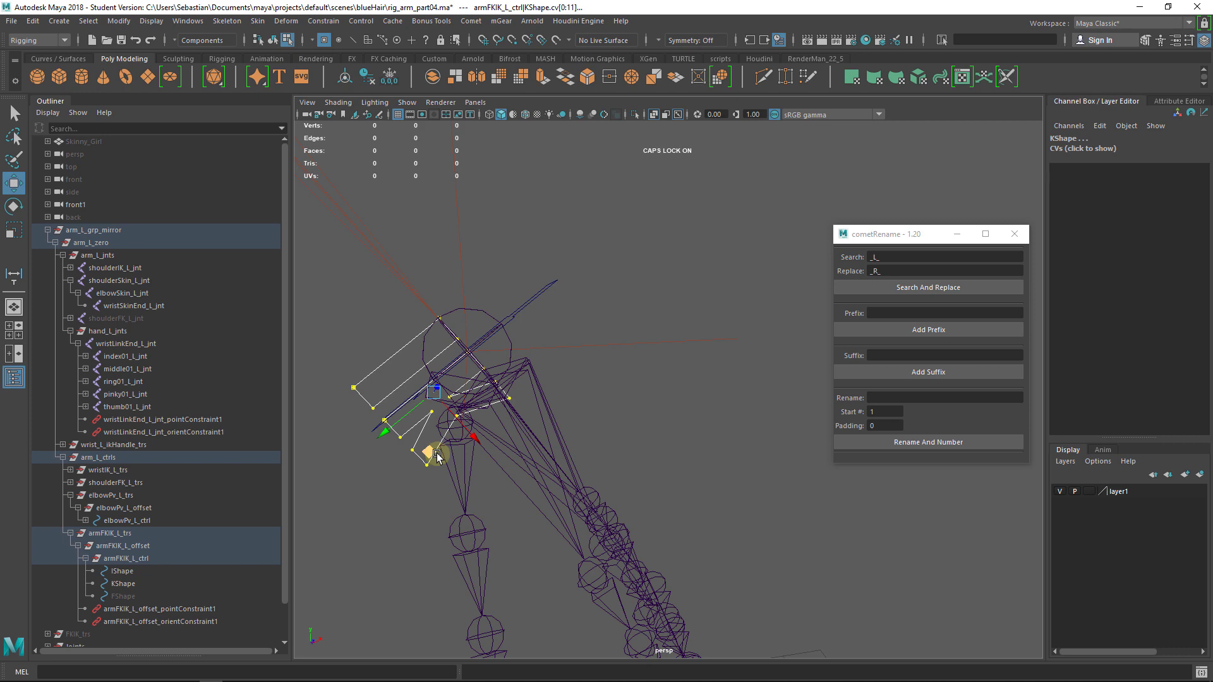
key(e)
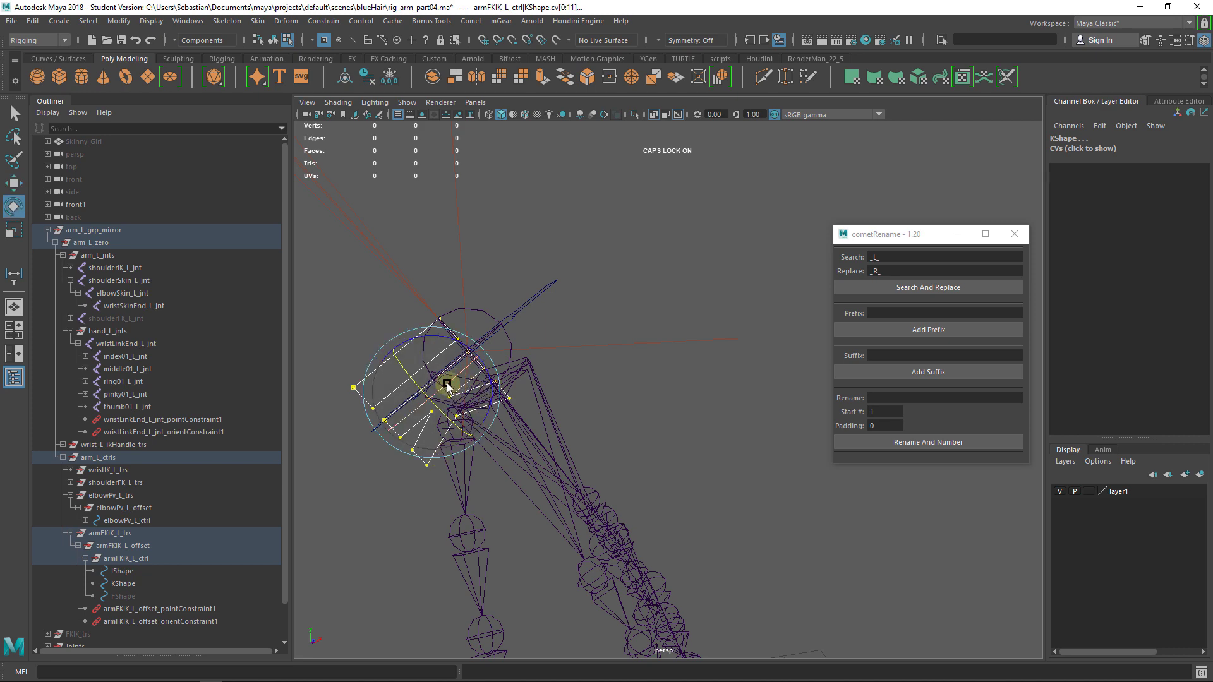
key(f)
scroll(656, 392, up, 5)
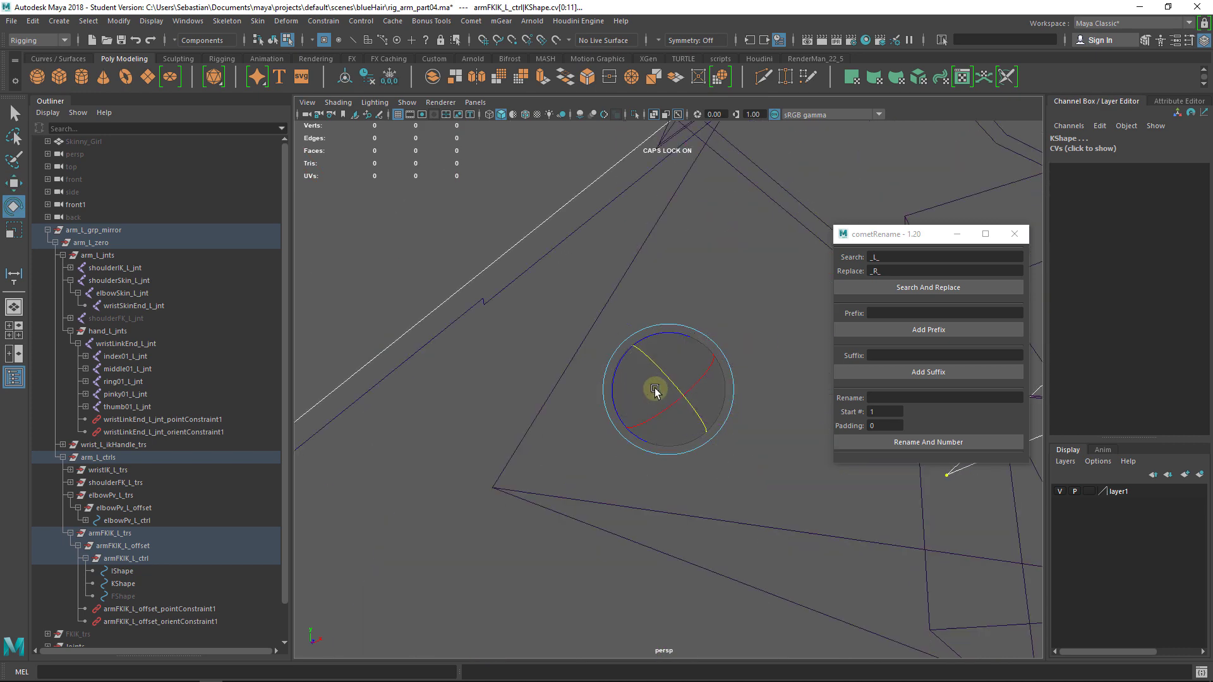
scroll(657, 395, down, 6)
alt+middle_drag(670, 397, 533, 396)
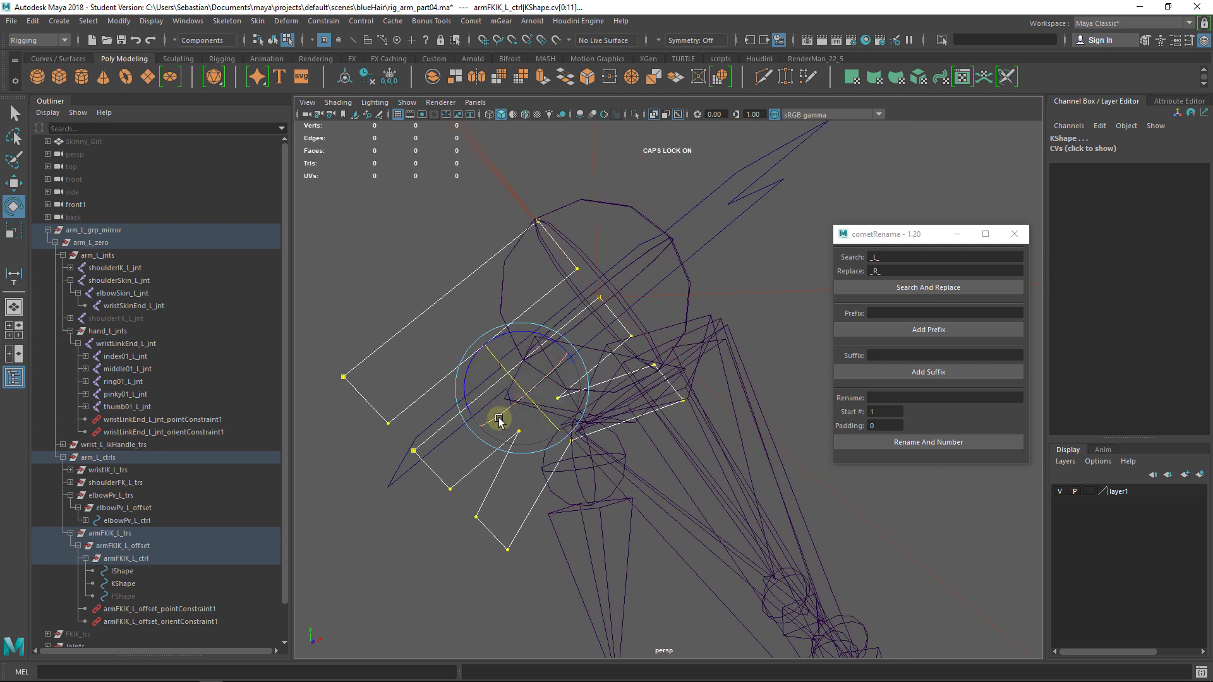
drag(501, 423, 657, 312)
alt+drag(719, 383, 615, 411)
Step: Compare the letters with the hand in the top view and undo the trial rotations of their control vertices
key(space)
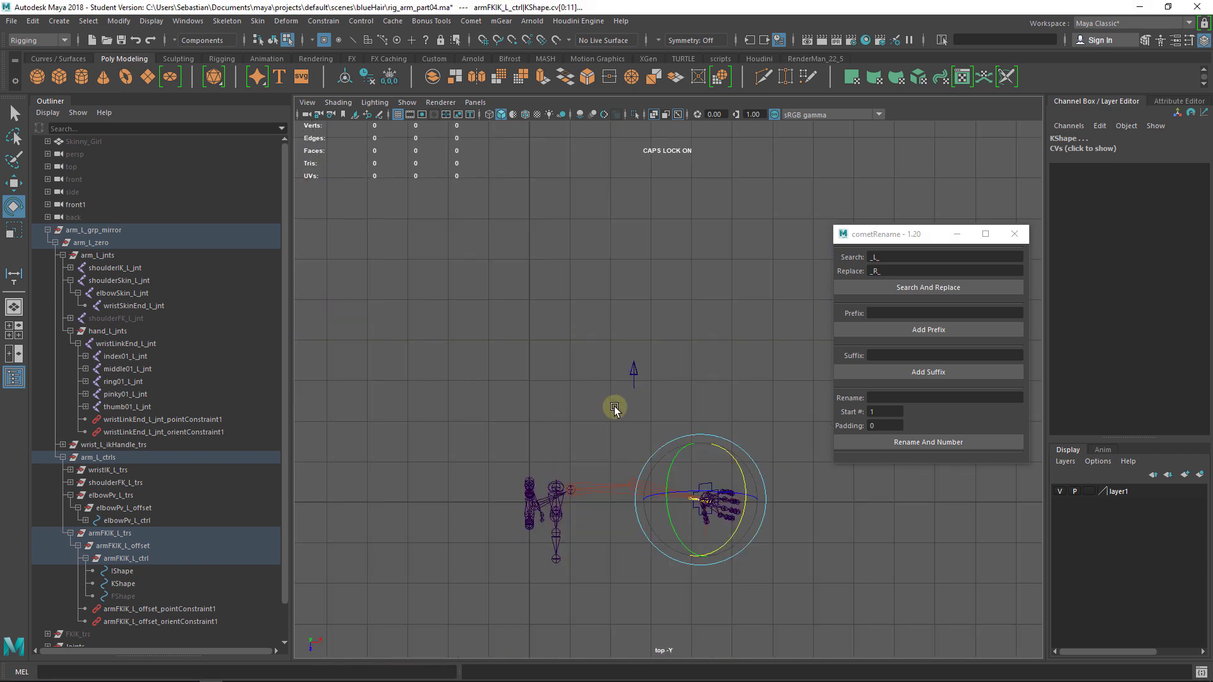
key(f)
scroll(657, 405, down, 8)
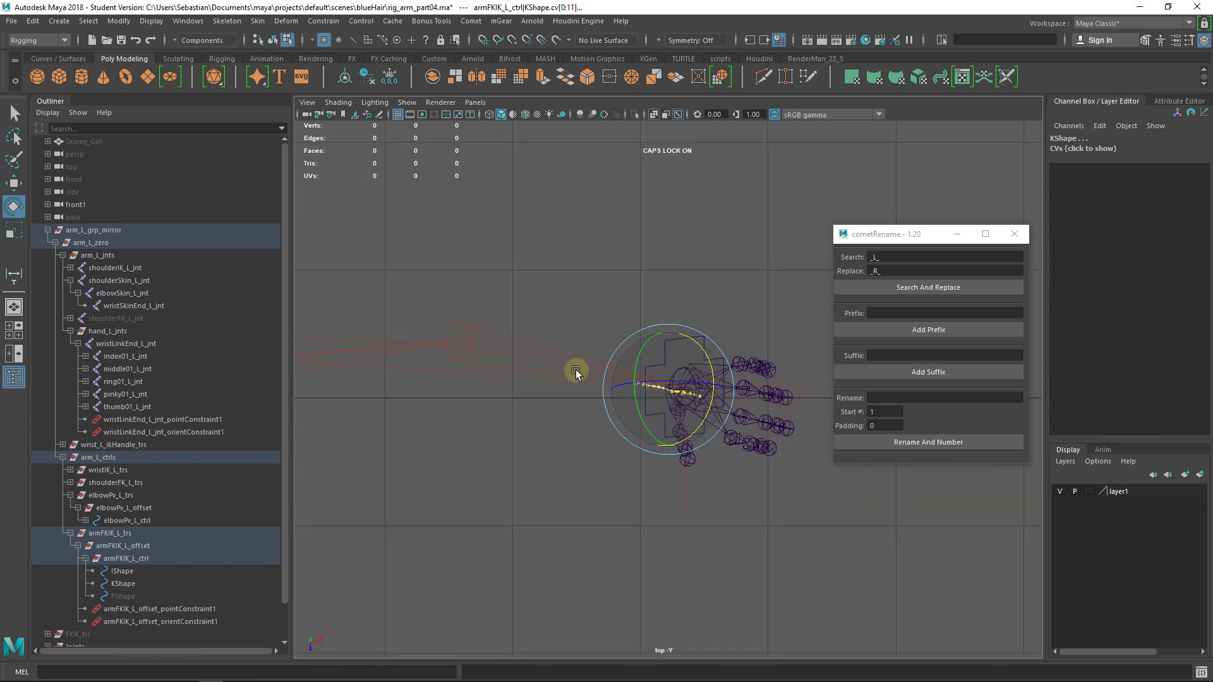
scroll(765, 412, up, 3)
scroll(765, 413, up, 1)
key(ctrl+z)
drag(630, 374, 470, 519)
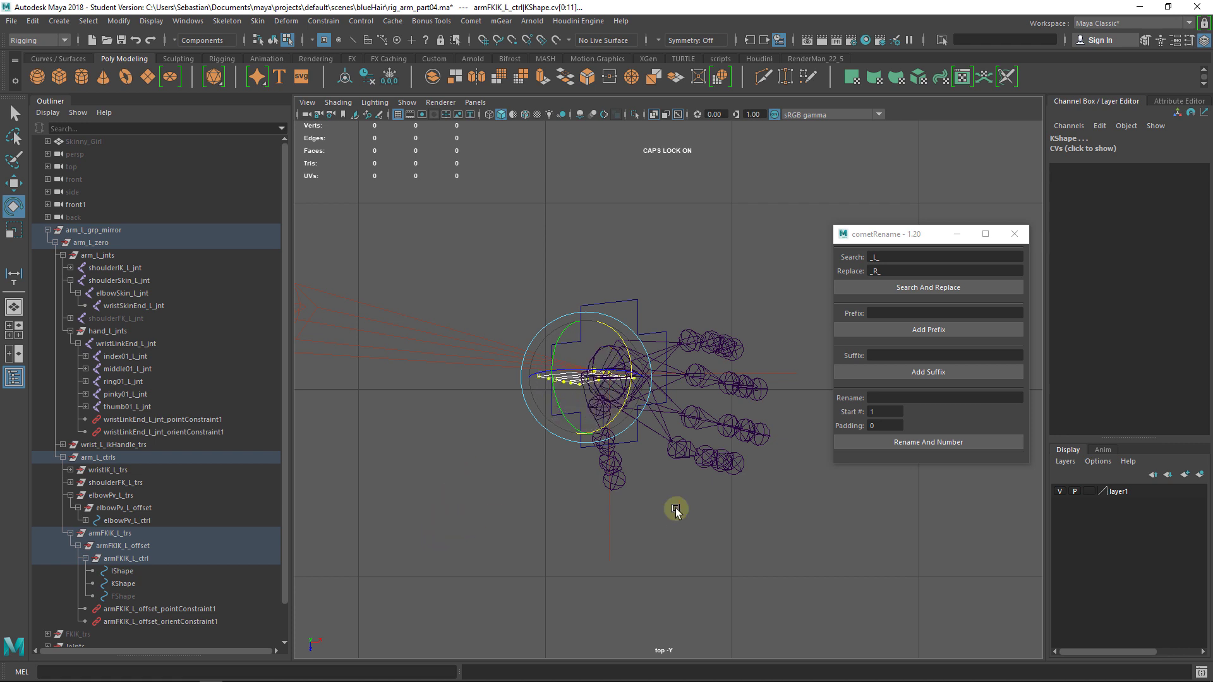
key(ctrl+z)
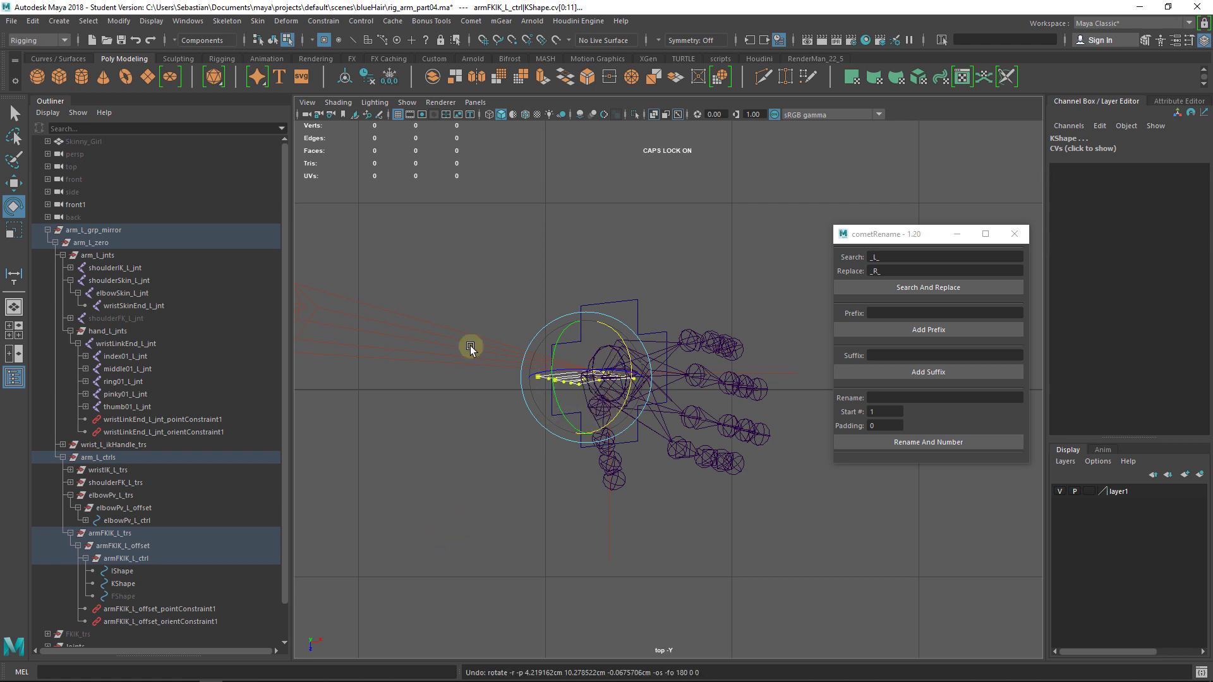
Step: Set the Rotate tool's step snap to Relative with a 180-degree increment
double_click(18, 214)
drag(609, 179, 878, 157)
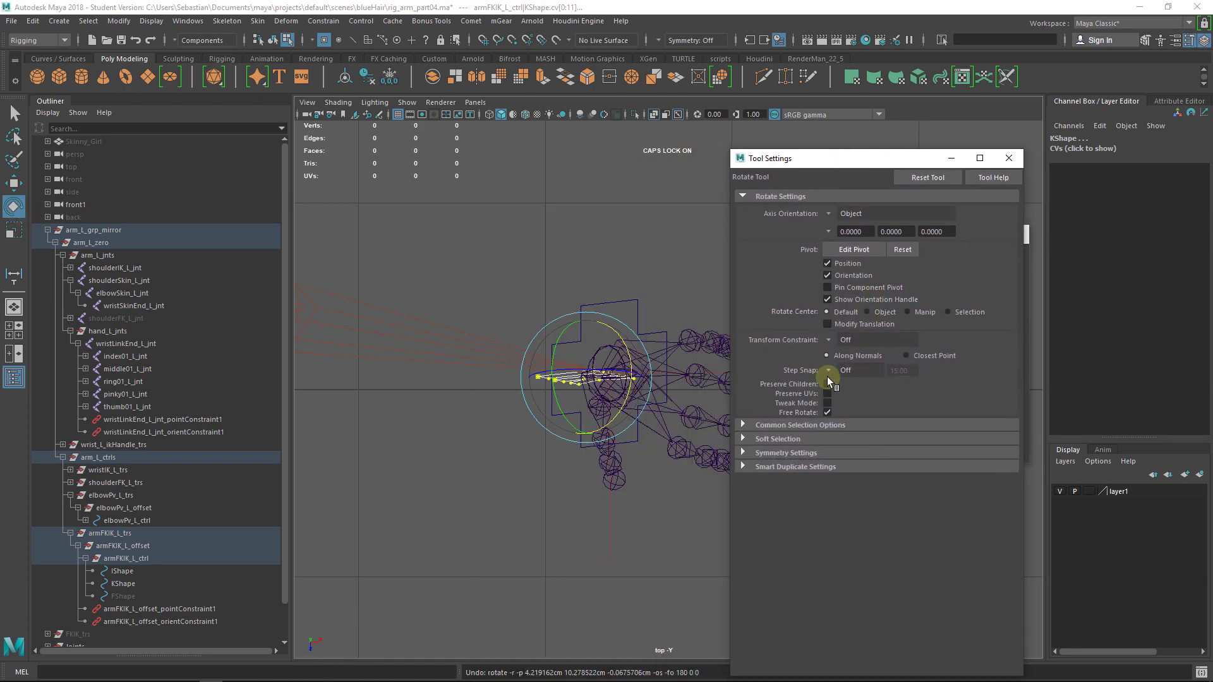
alt+middle_drag(598, 358, 566, 364)
key(space)
drag(566, 363, 736, 328)
click(831, 370)
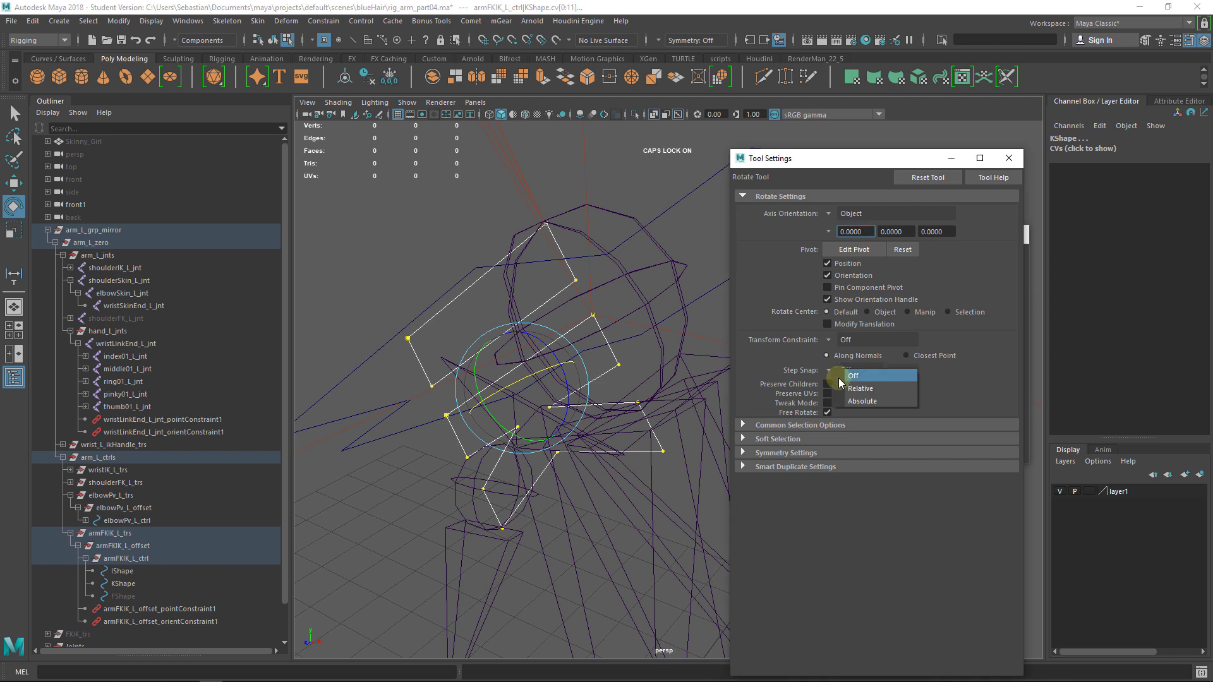
click(840, 381)
double_click(909, 372)
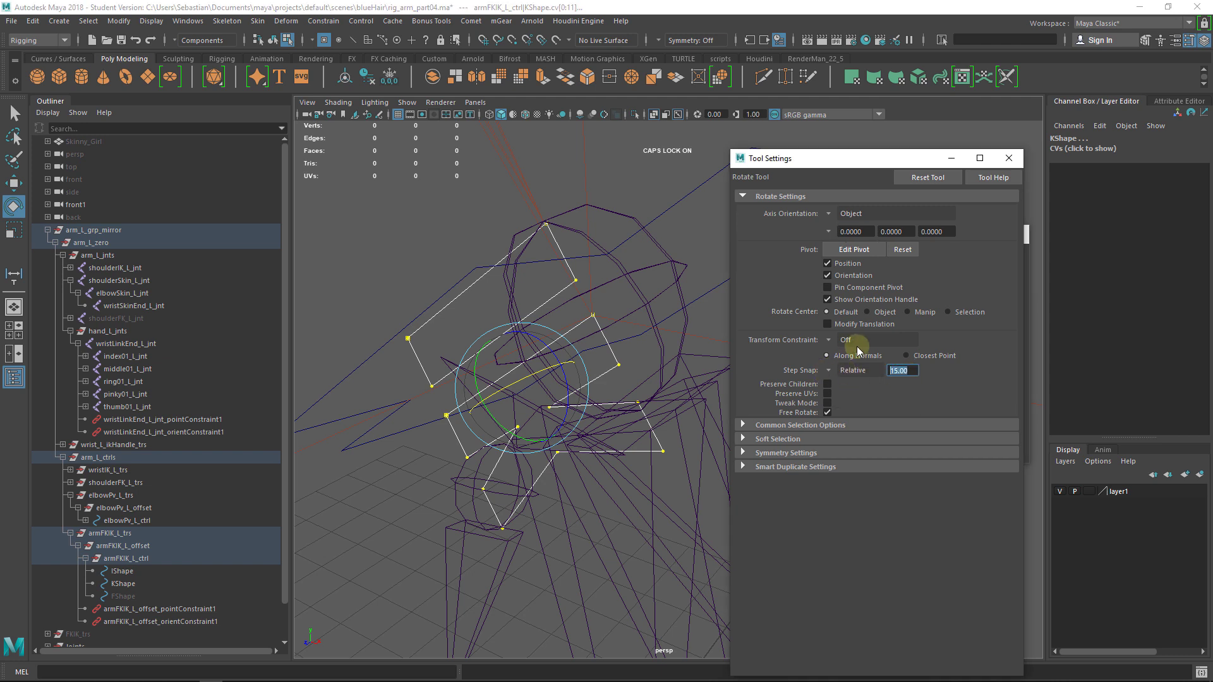
text(8)
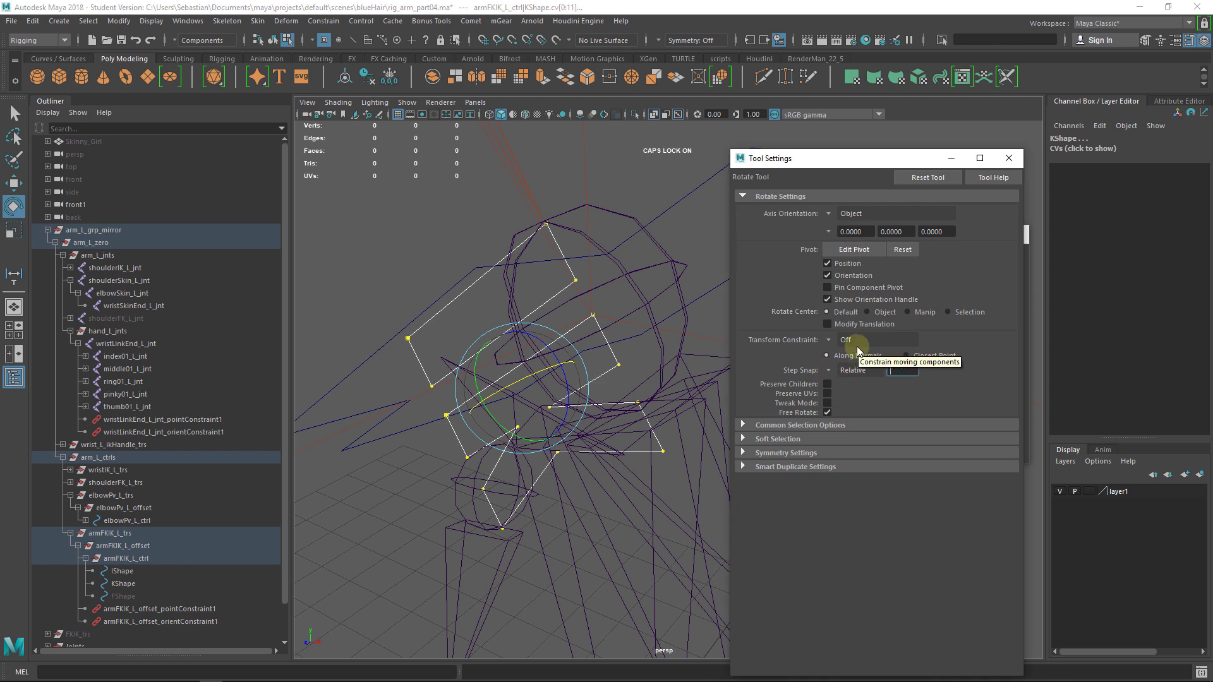
text(0)
key(Return)
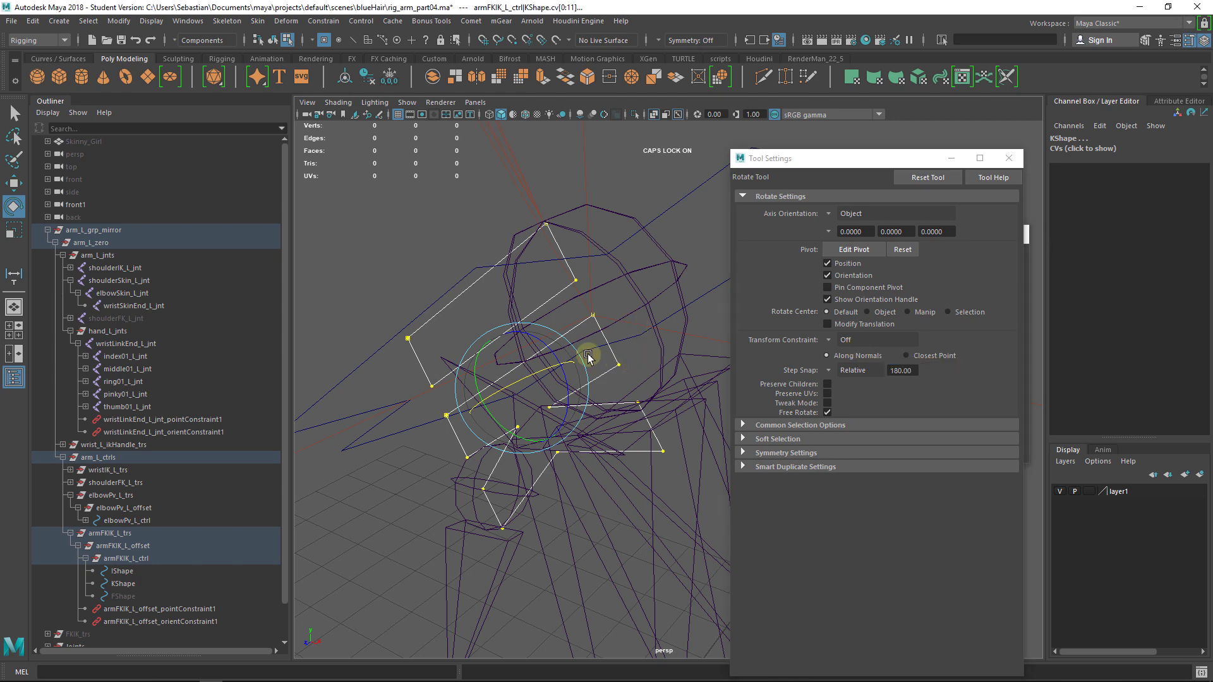
Step: Rotate the selected letter control vertices of armFKIK_L_ctrl by 180 degrees and return to object mode
drag(540, 377, 556, 229)
right_drag(452, 321, 464, 291)
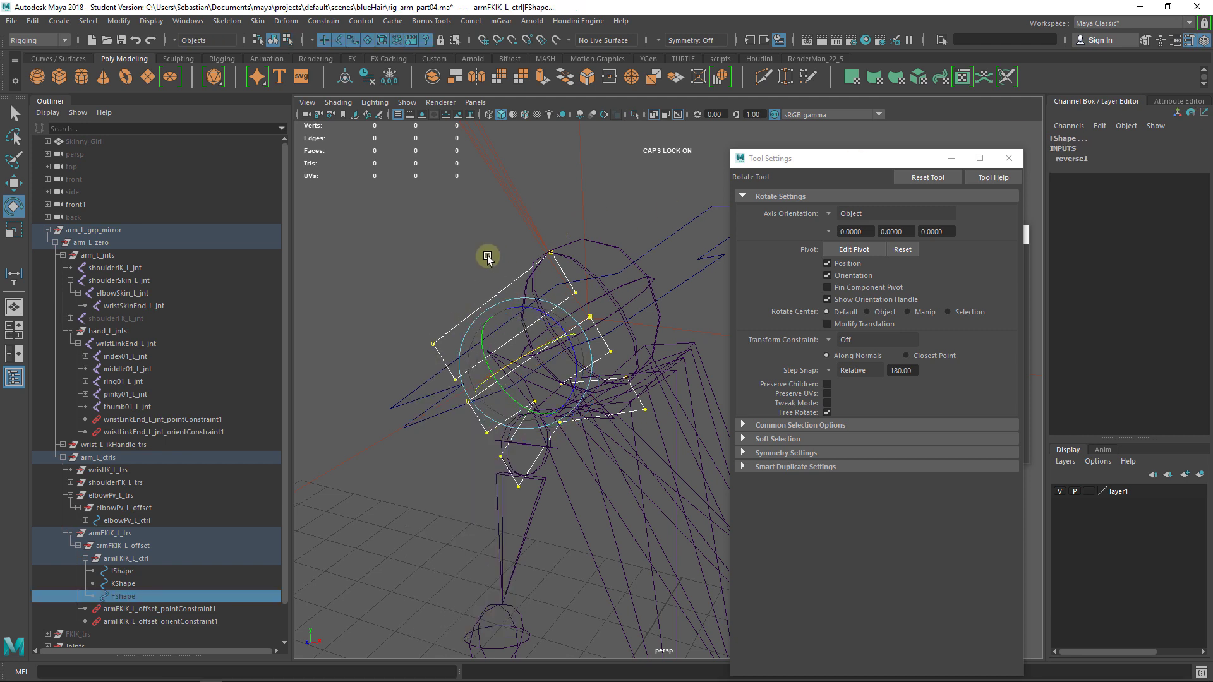
Step: Set the FK IK attribute of armFKIK_L_ctrl to 0 and display the control vertices of its F letter
click(1144, 148)
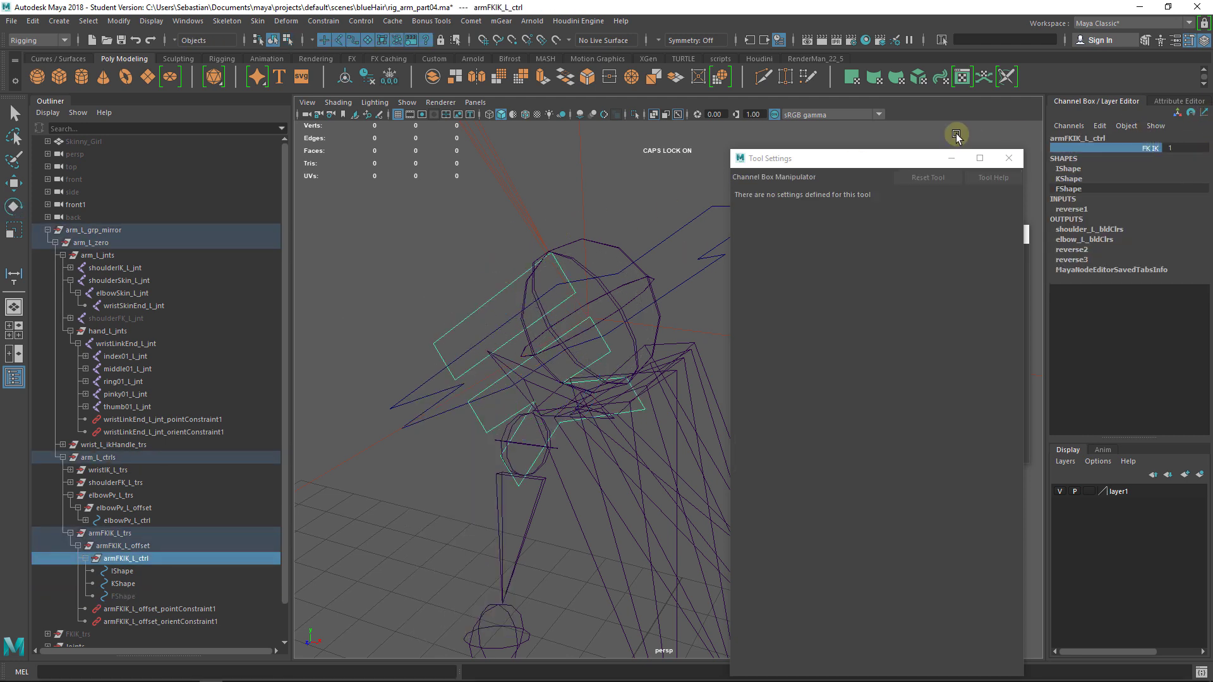
middle_drag(978, 129, 466, 296)
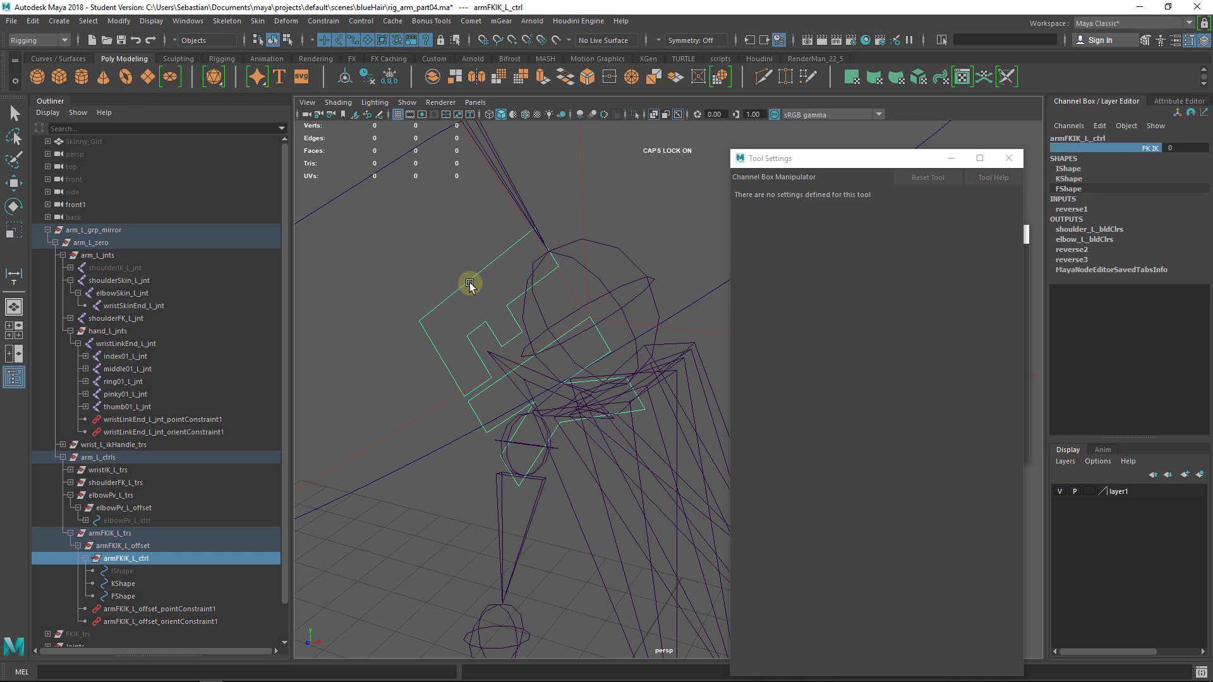
right_drag(470, 284, 417, 287)
drag(569, 206, 480, 311)
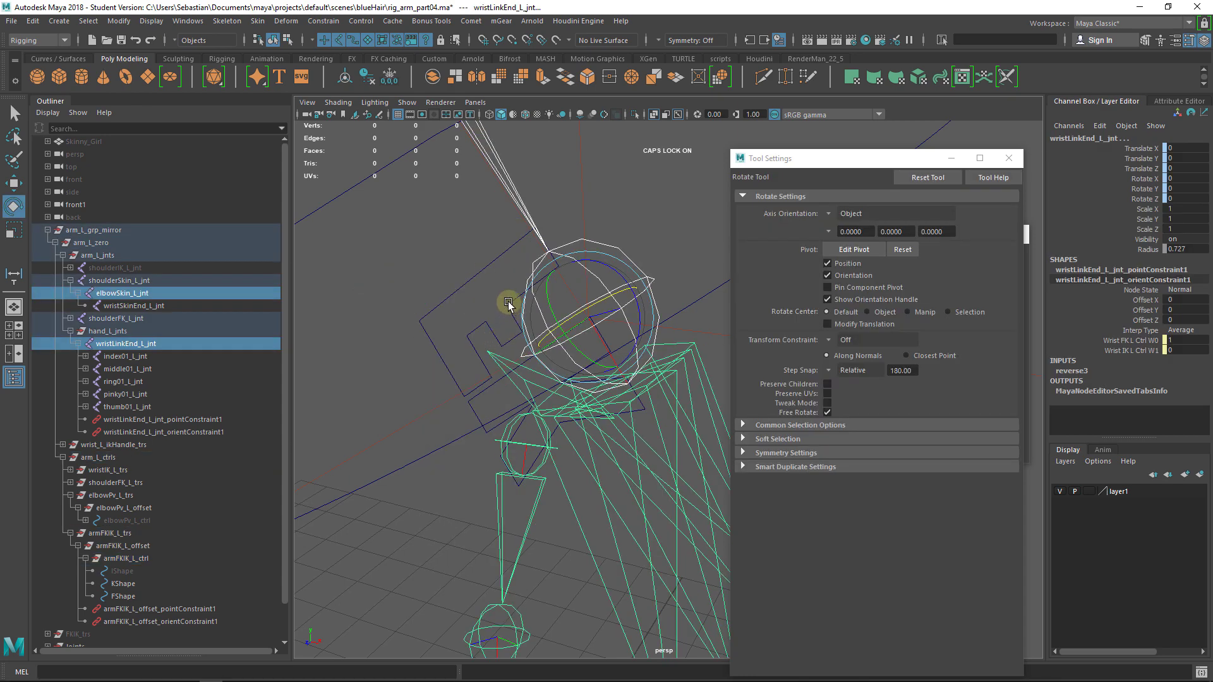
click(440, 302)
right_drag(461, 284, 421, 285)
drag(458, 290, 408, 336)
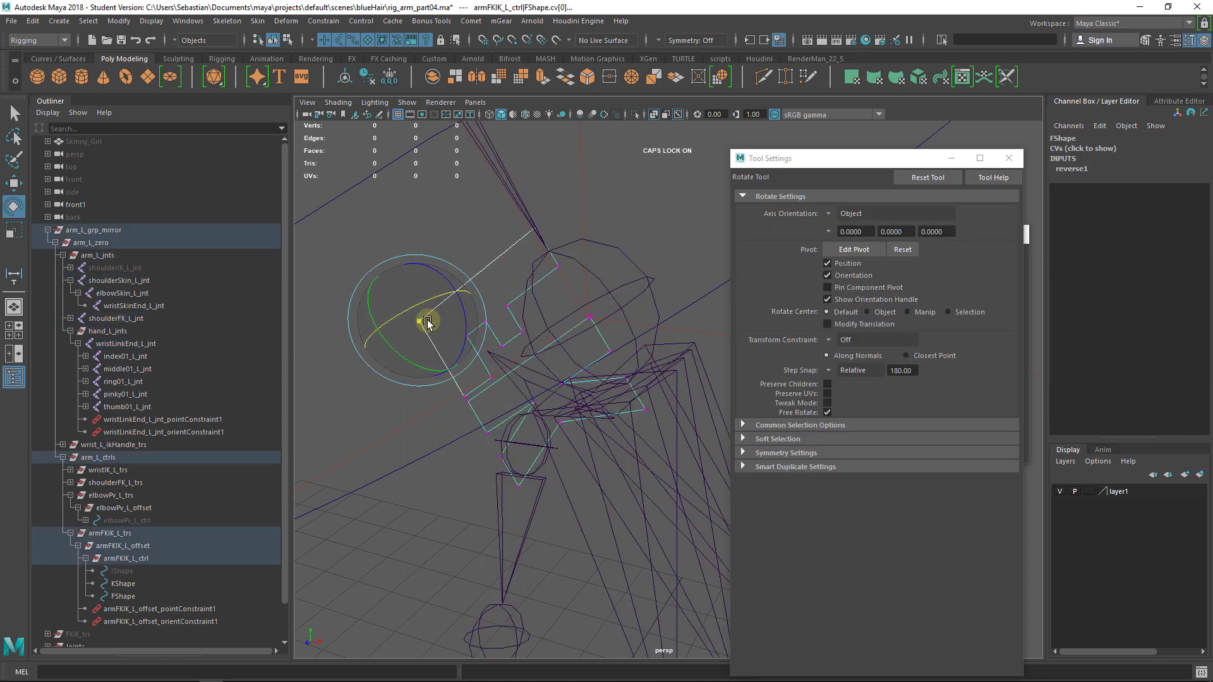
Step: Try to expand the selected control vertex of the F letter to all of the curve's CVs
right_drag(427, 323, 359, 319)
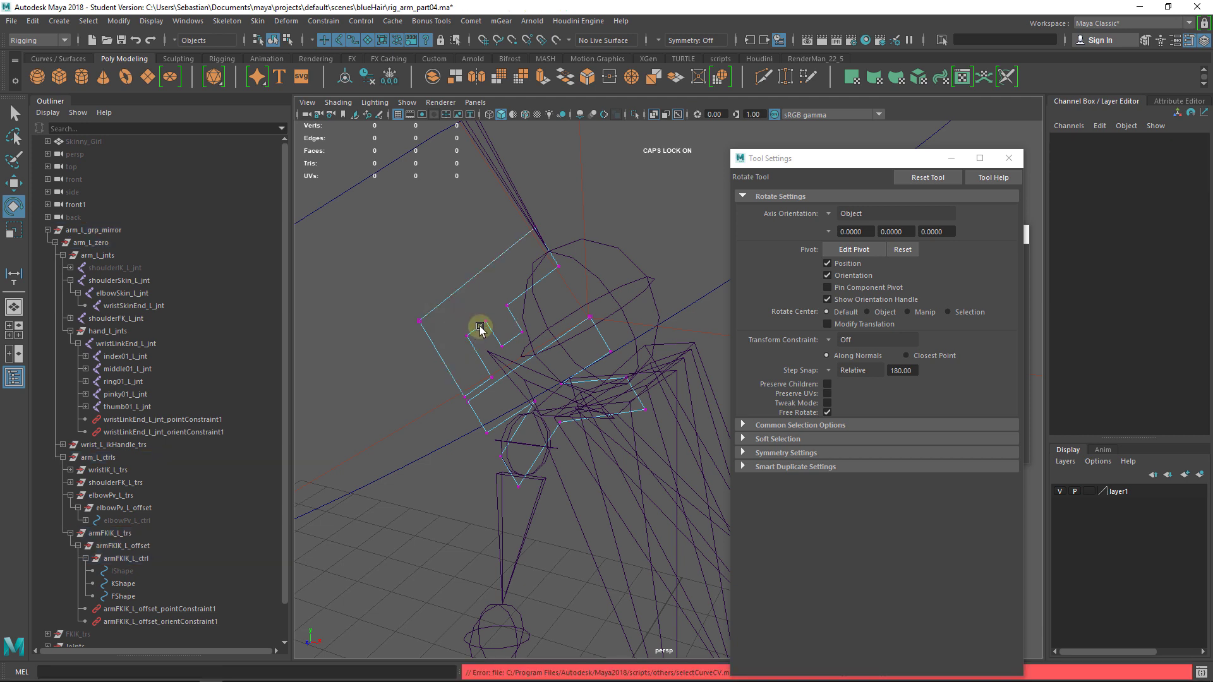
click(419, 321)
right_click(420, 321)
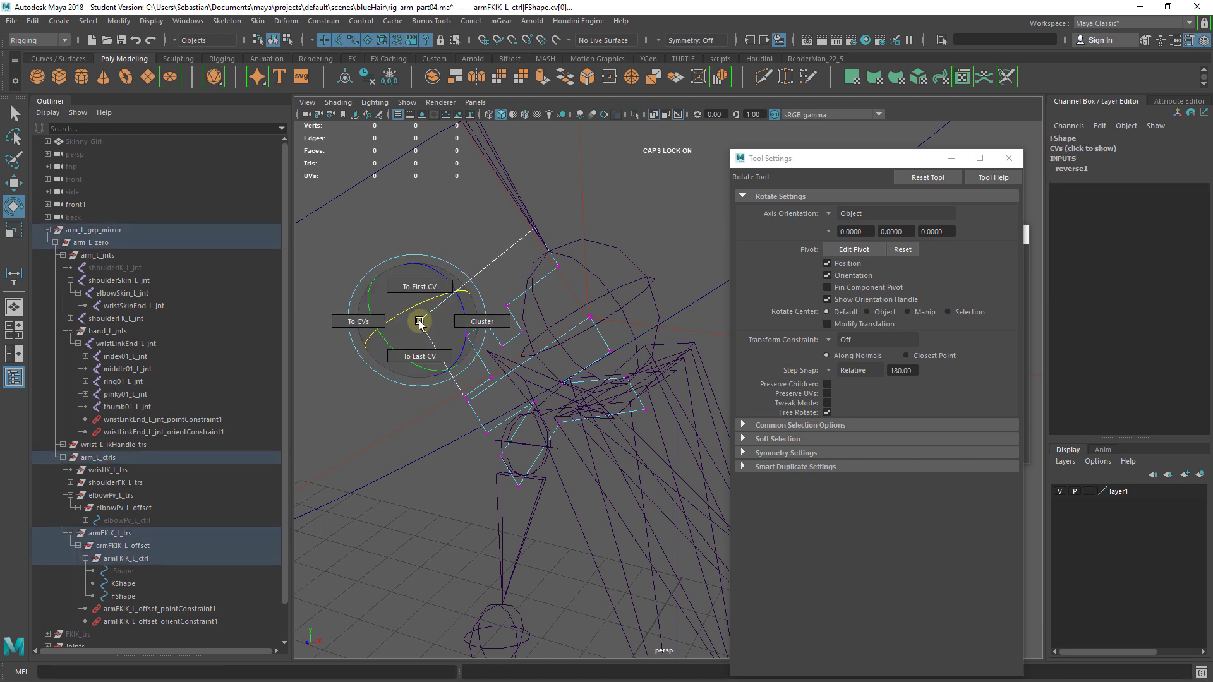
right_drag(420, 323, 386, 329)
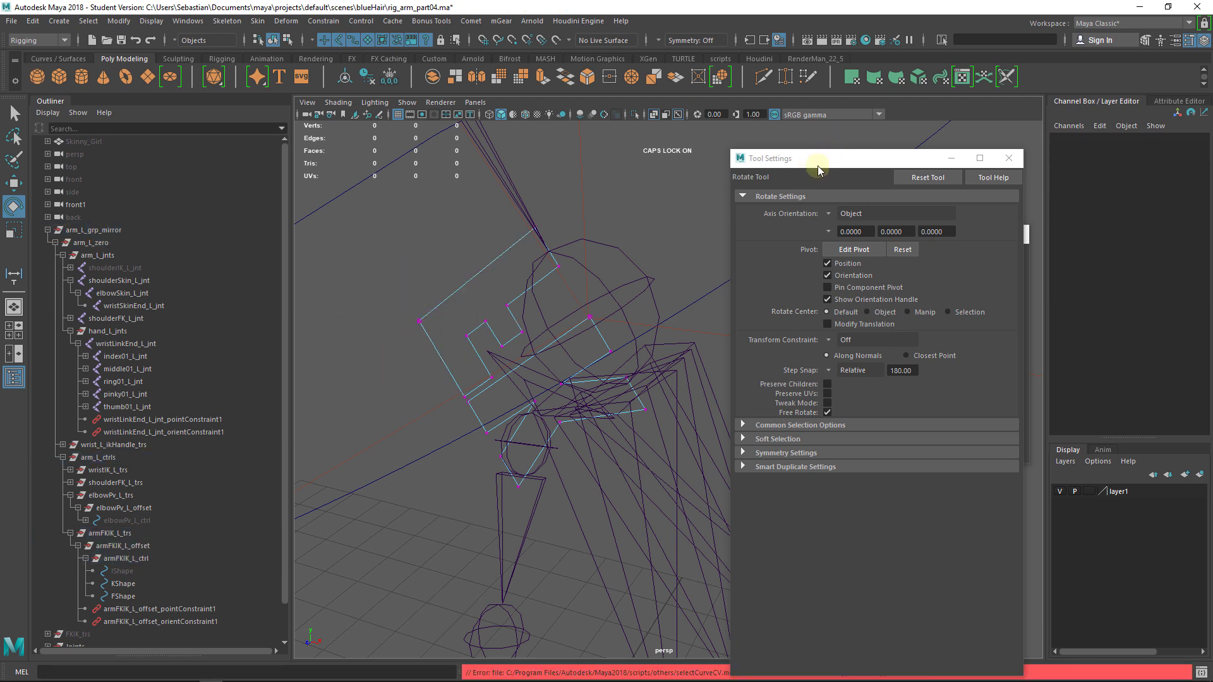
Step: Move the Tool Settings window off the control and select the F letter's control vertices in component mode
drag(817, 167, 890, 94)
scroll(556, 280, down, 1)
key(q)
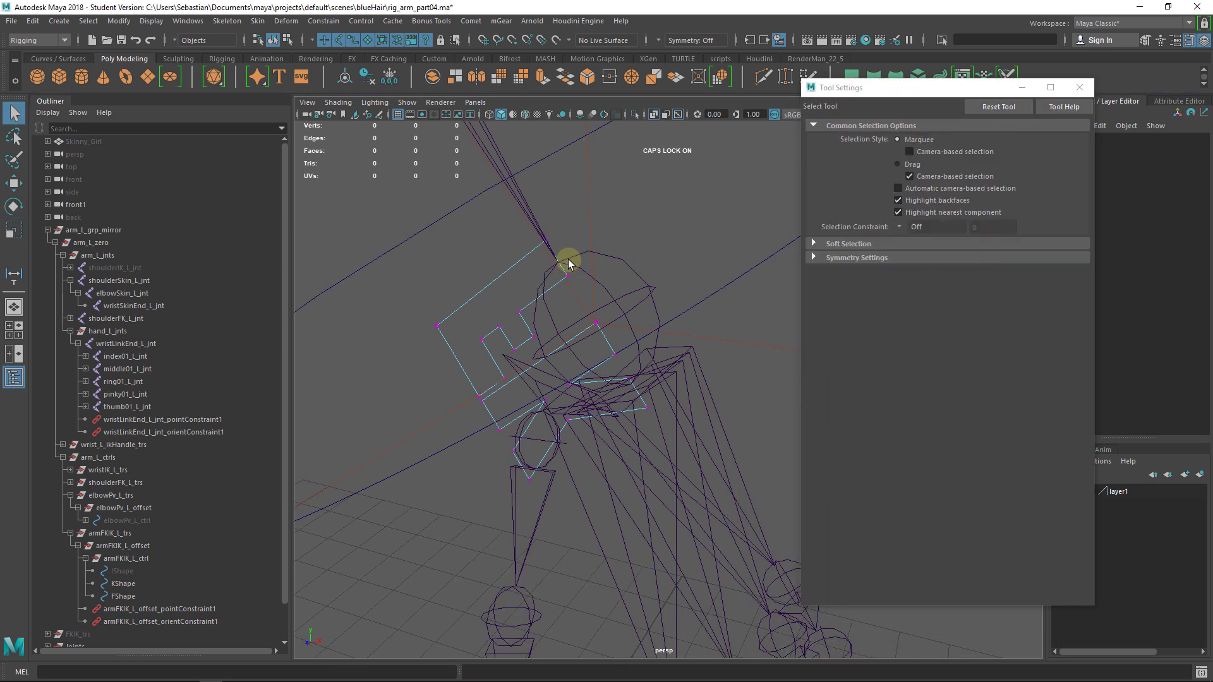
drag(515, 302, 508, 294)
key(F8)
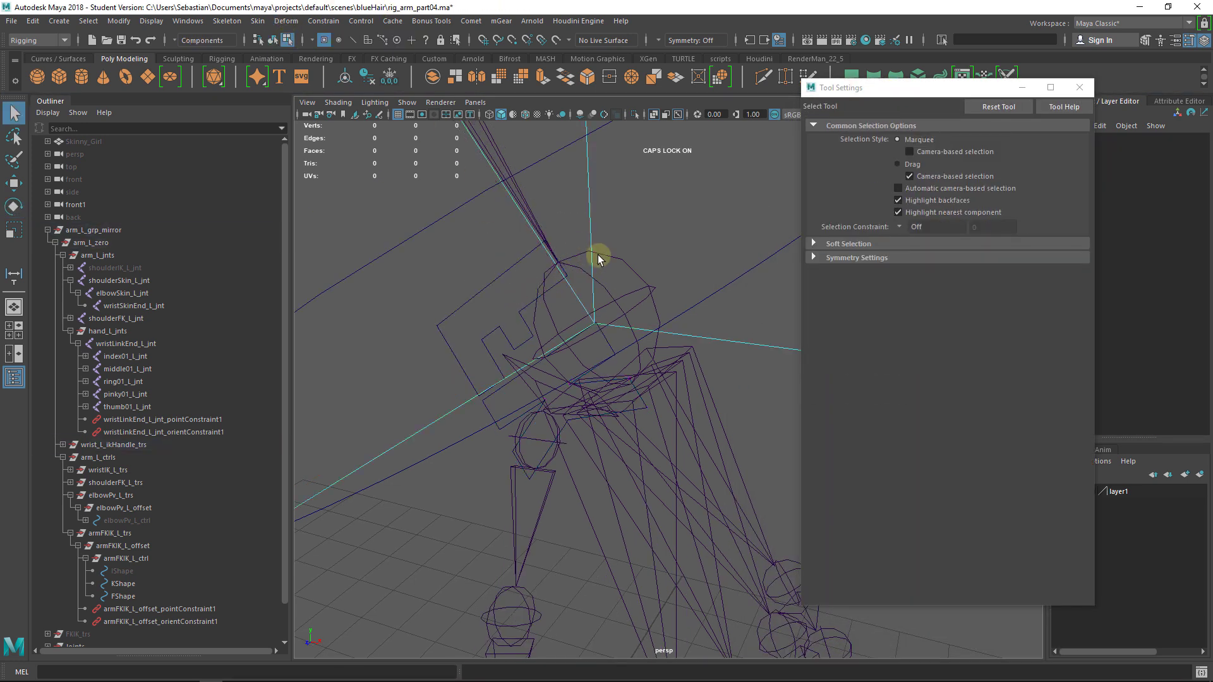
click(487, 286)
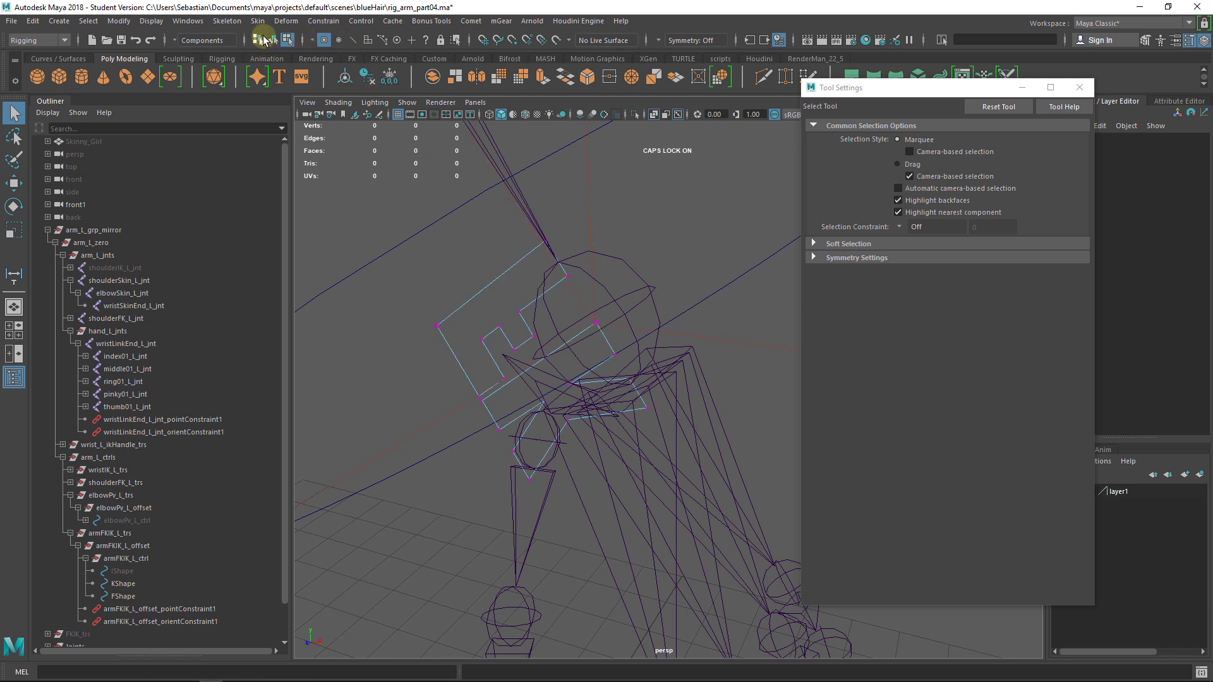
drag(568, 244, 497, 390)
shift+drag(434, 304, 478, 382)
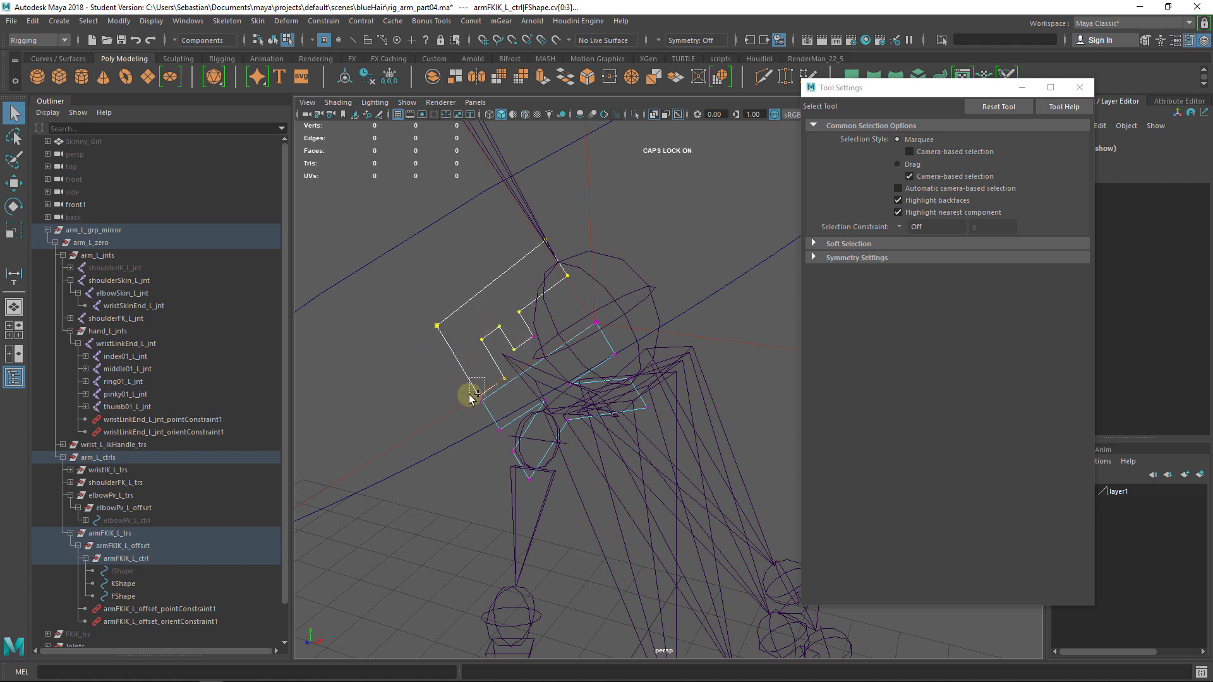
Step: Try to rotate the selected F control vertices by 180 degrees and undo the rotation
key(e)
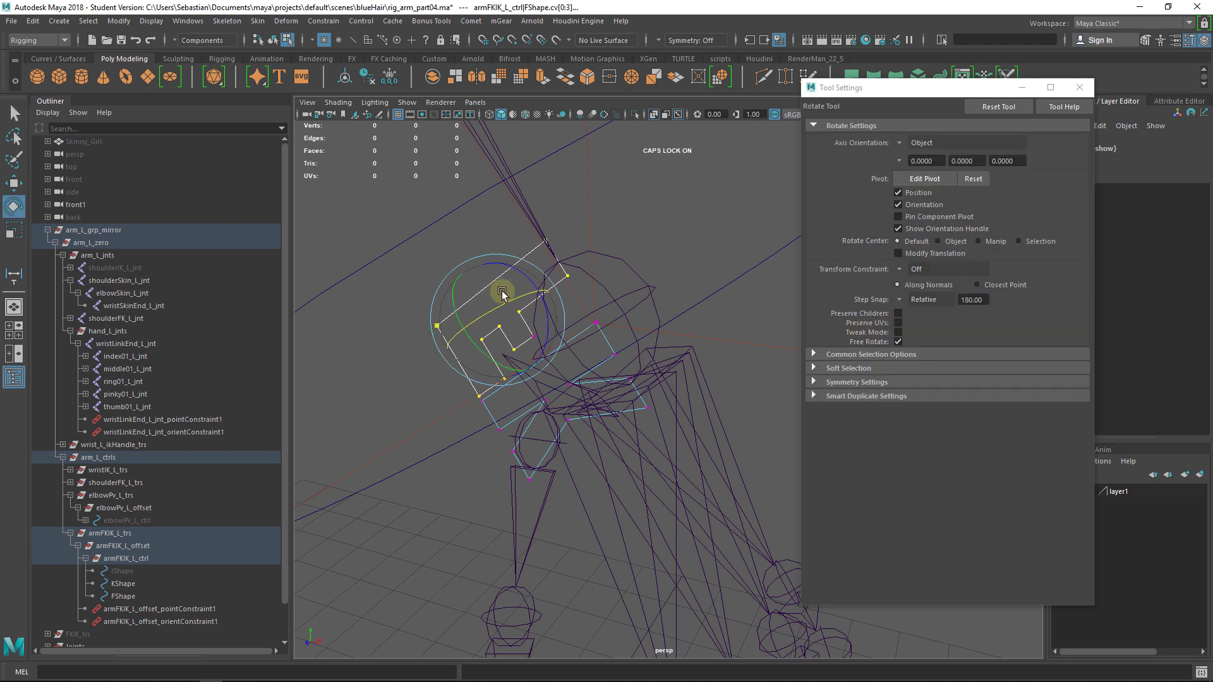
drag(503, 306, 616, 265)
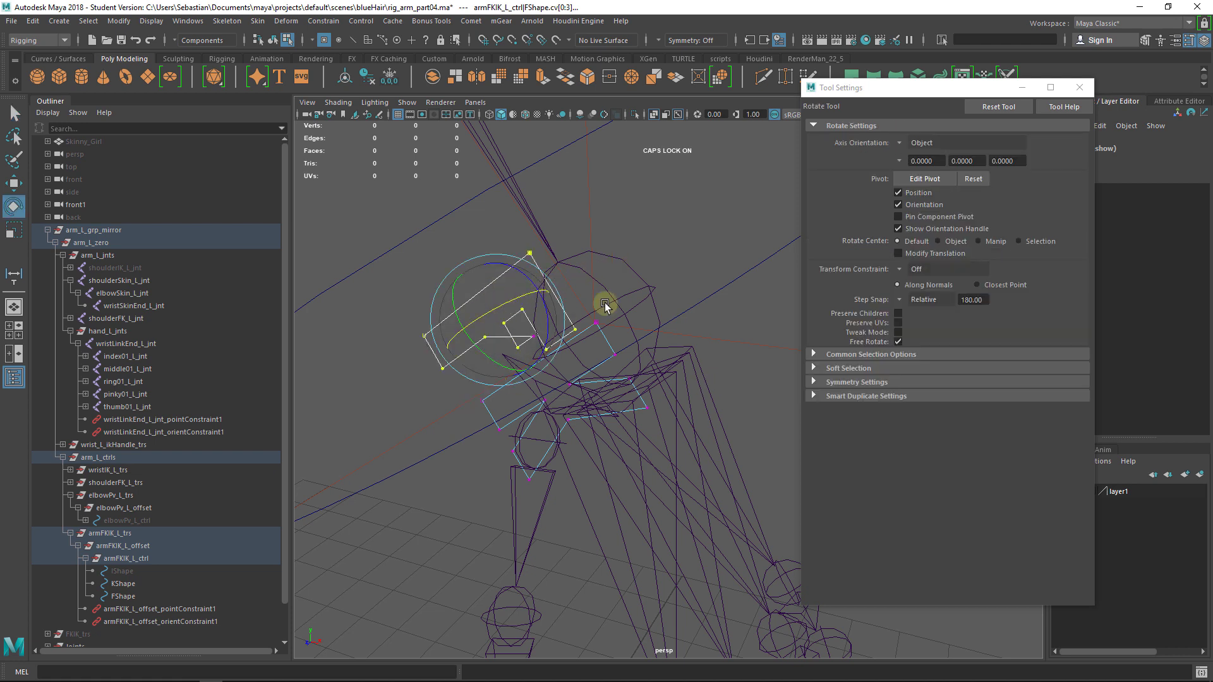
key(ctrl+z)
Step: Add the missing inner control vertex to the F letter's selection and rotate the whole letter by 180 degrees
key(q)
shift+drag(542, 331, 530, 350)
key(e)
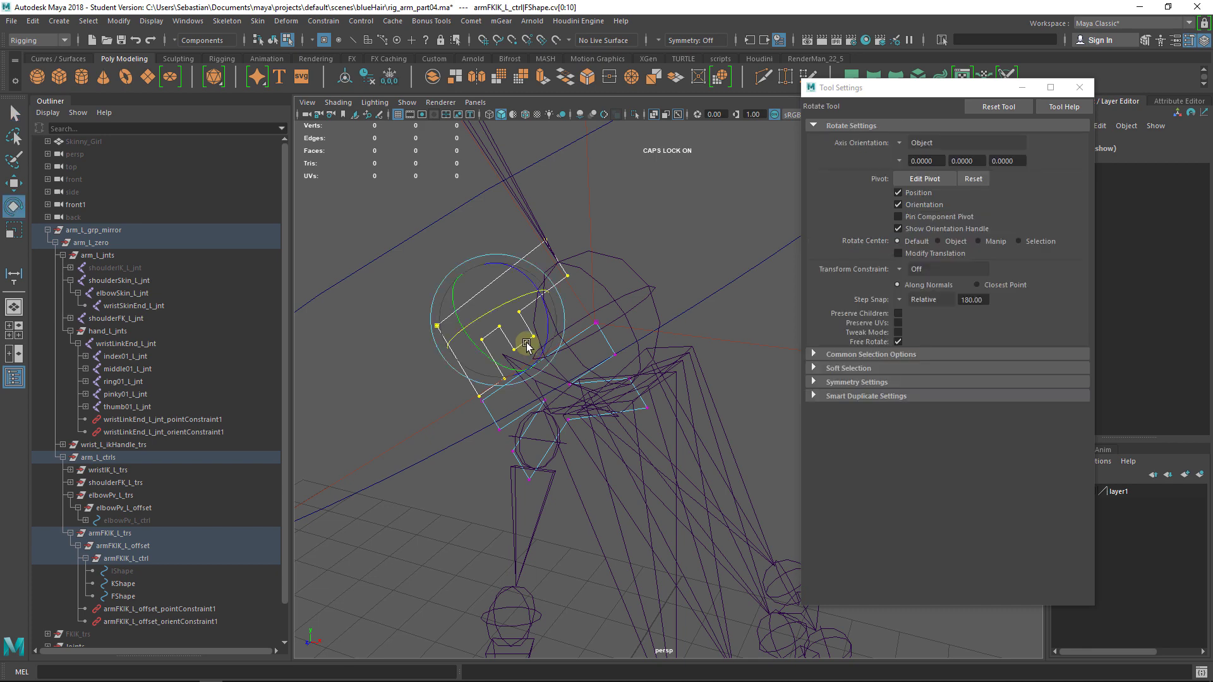
drag(499, 311, 619, 269)
Step: Move the F letter's control vertices along their axis to line up with the K, and return to object mode
alt+drag(563, 333, 518, 333)
key(w)
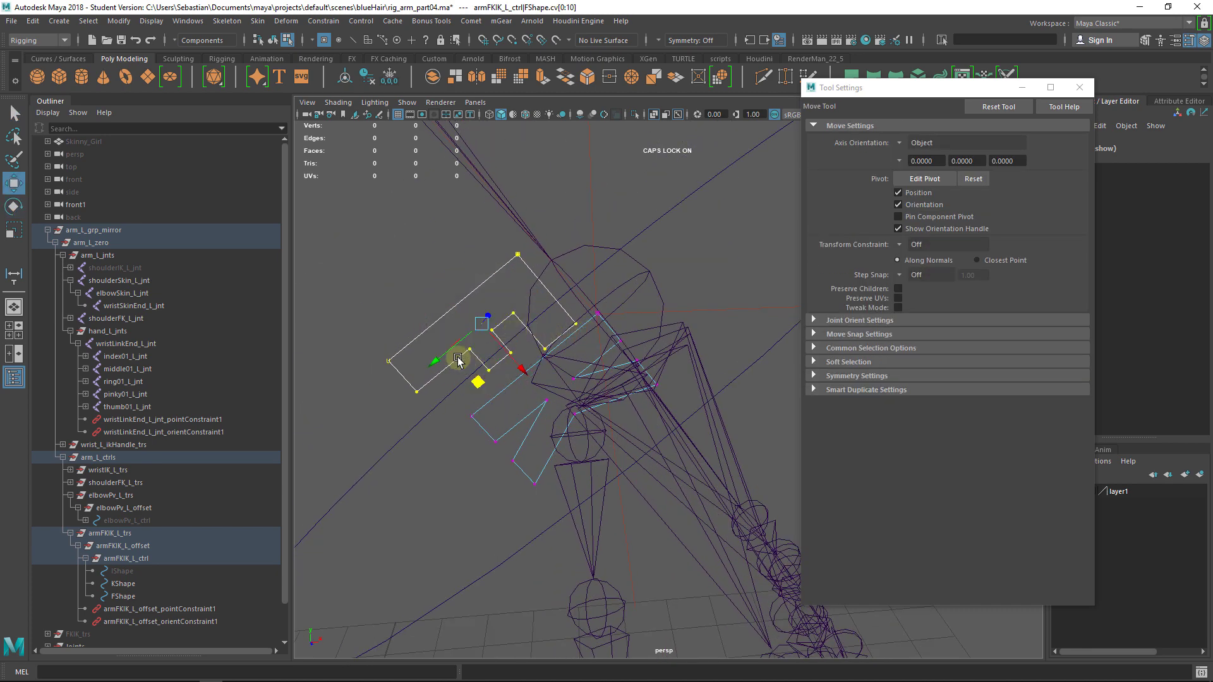
drag(449, 354, 472, 346)
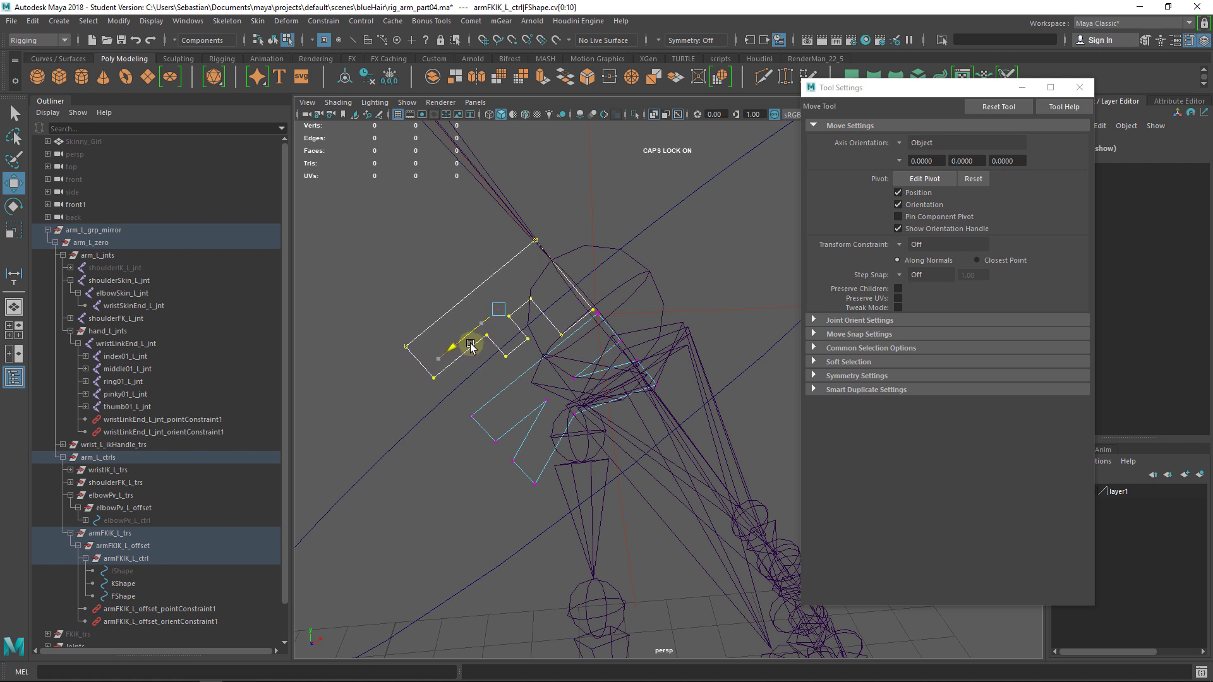
key(q)
right_drag(456, 359, 496, 348)
click(482, 350)
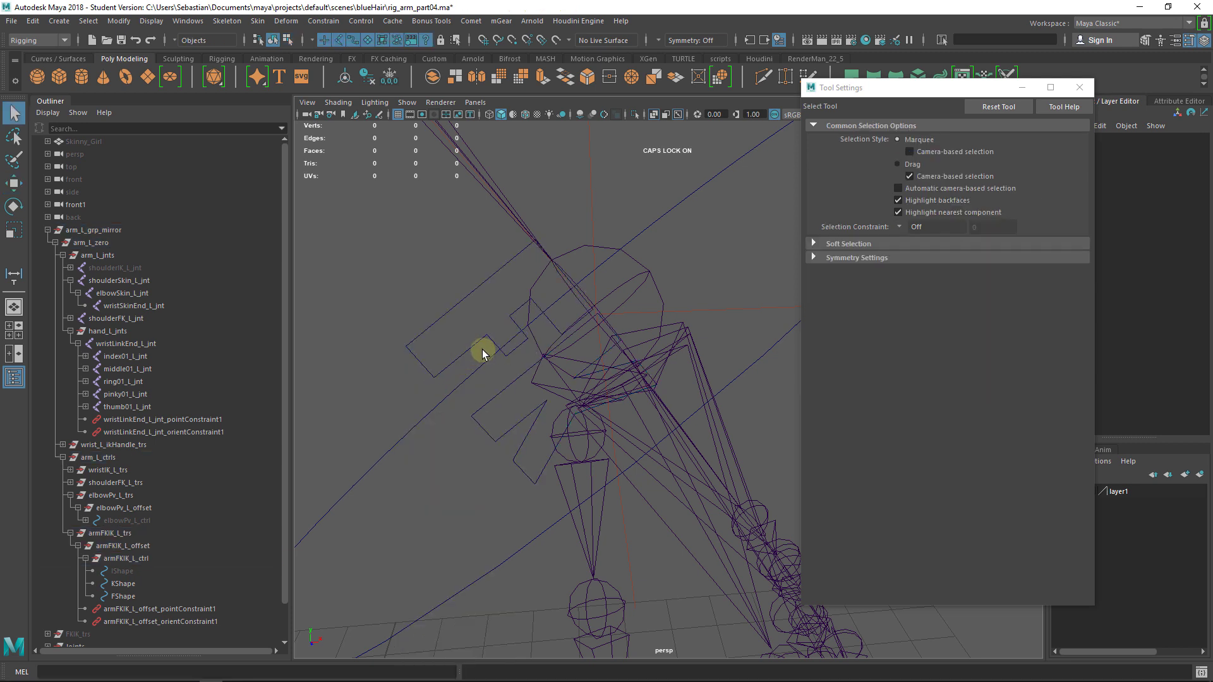
Step: Move all control vertices of the F and K letters off the wrist to the other side of the hand, and return to object mode
click(479, 339)
alt+drag(480, 339, 475, 366)
key(w)
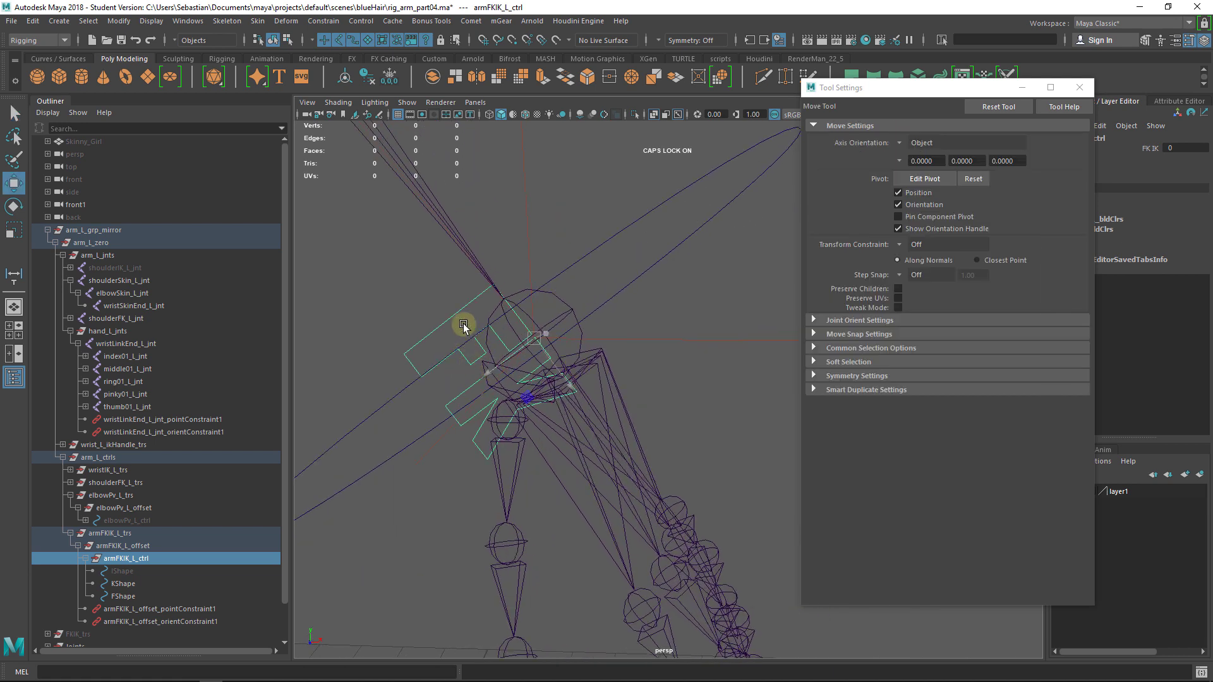
click(287, 40)
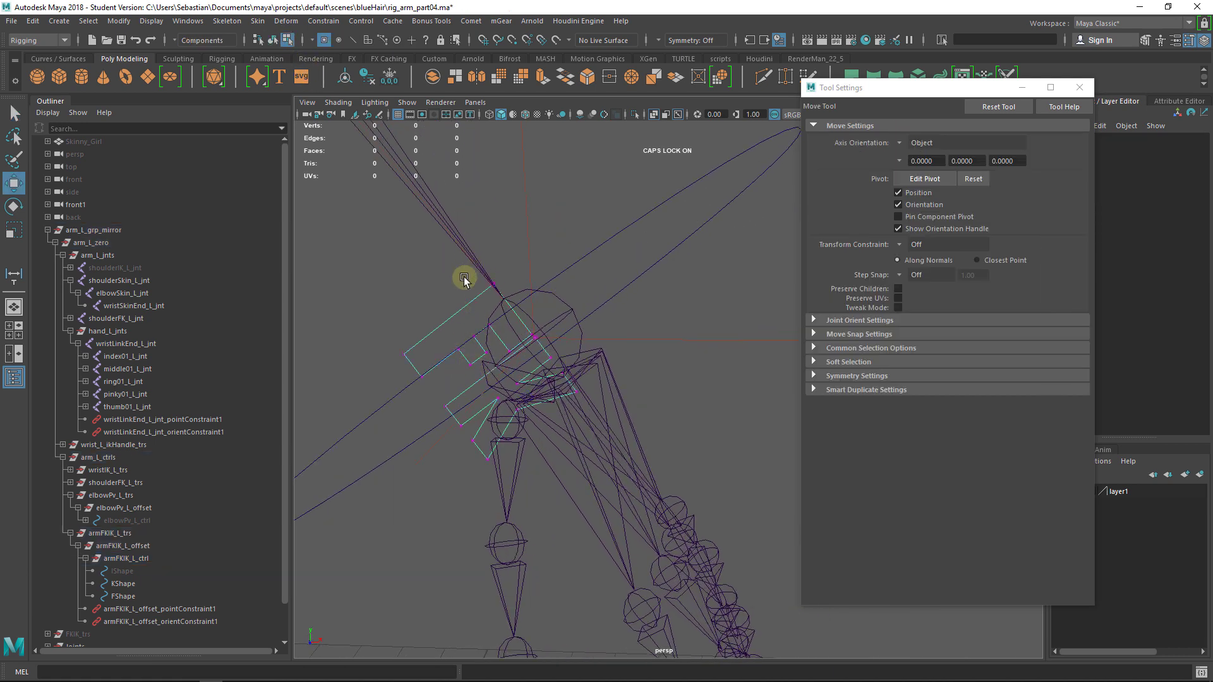
drag(392, 251, 599, 518)
drag(482, 427, 712, 433)
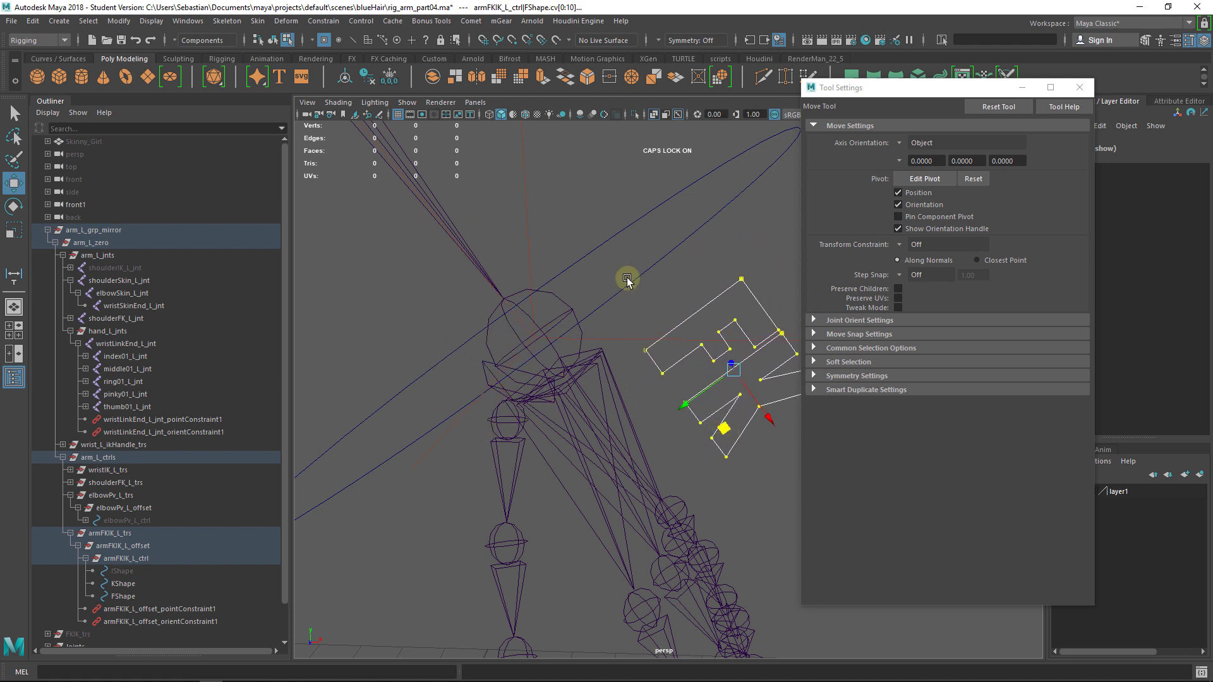
key(F8)
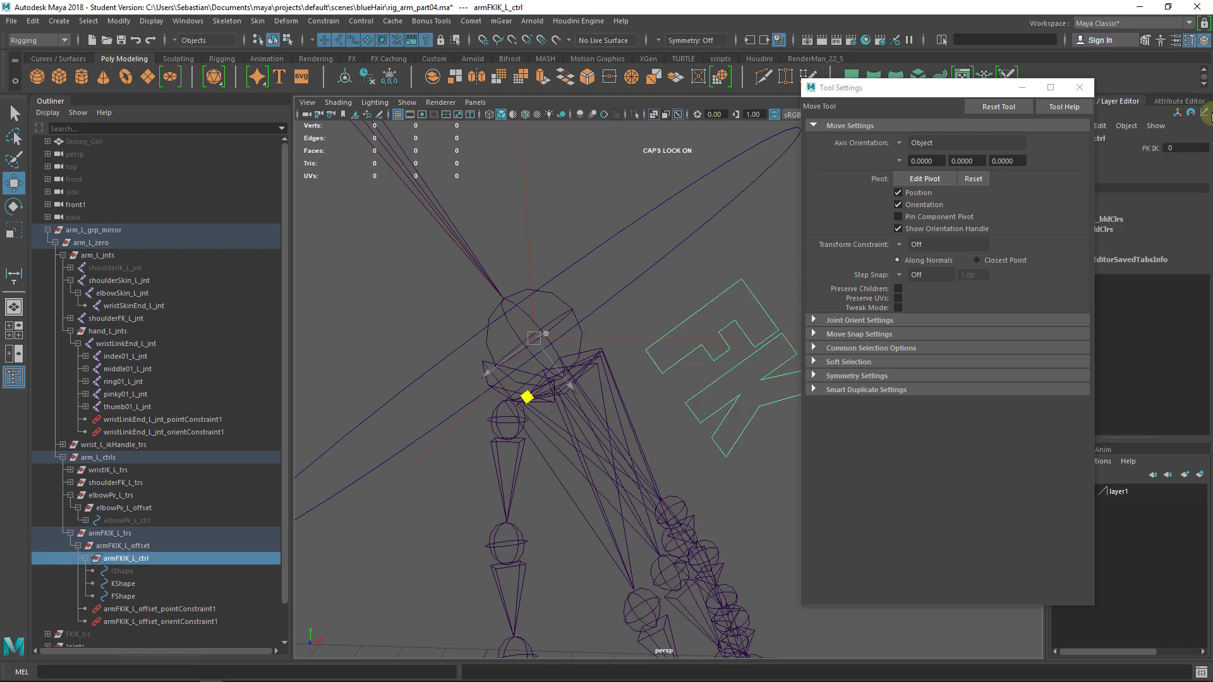
Step: Set the FK IK attribute of armFKIK_L_ctrl to 1 and keep the control selected for editing its I letter
click(1154, 149)
middle_drag(651, 236, 681, 229)
click(446, 342)
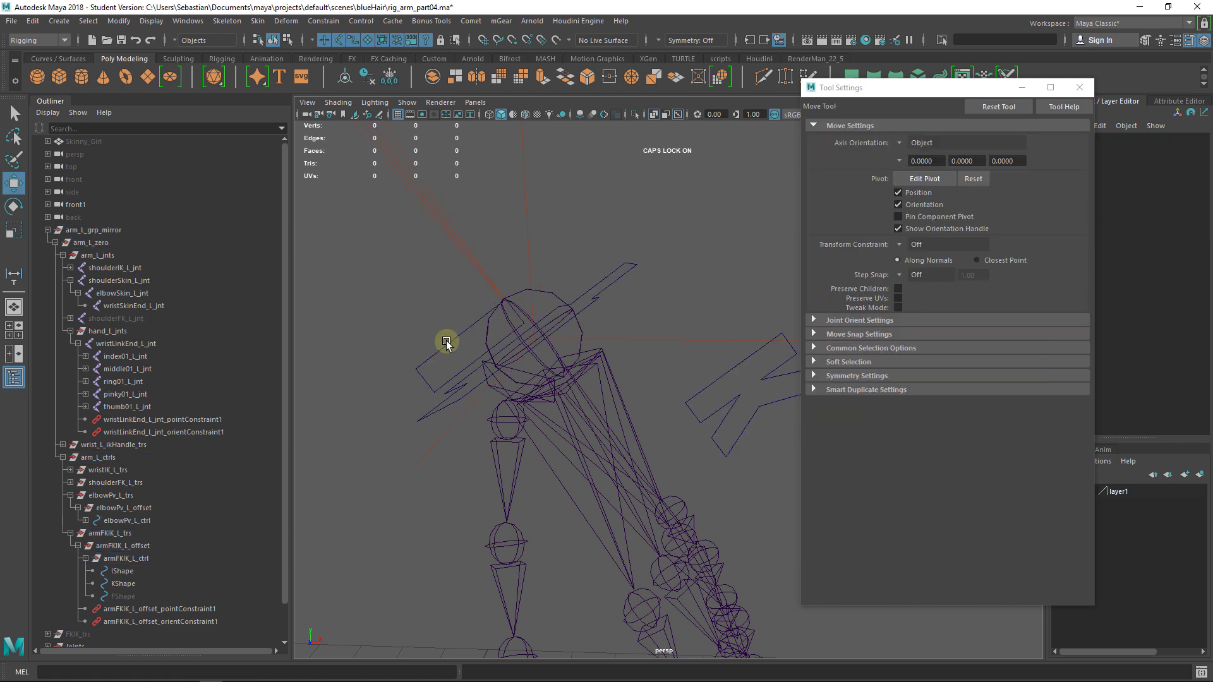
click(460, 336)
click(429, 327)
drag(479, 279, 535, 327)
key(ctrl+z)
key(ctrl+z)
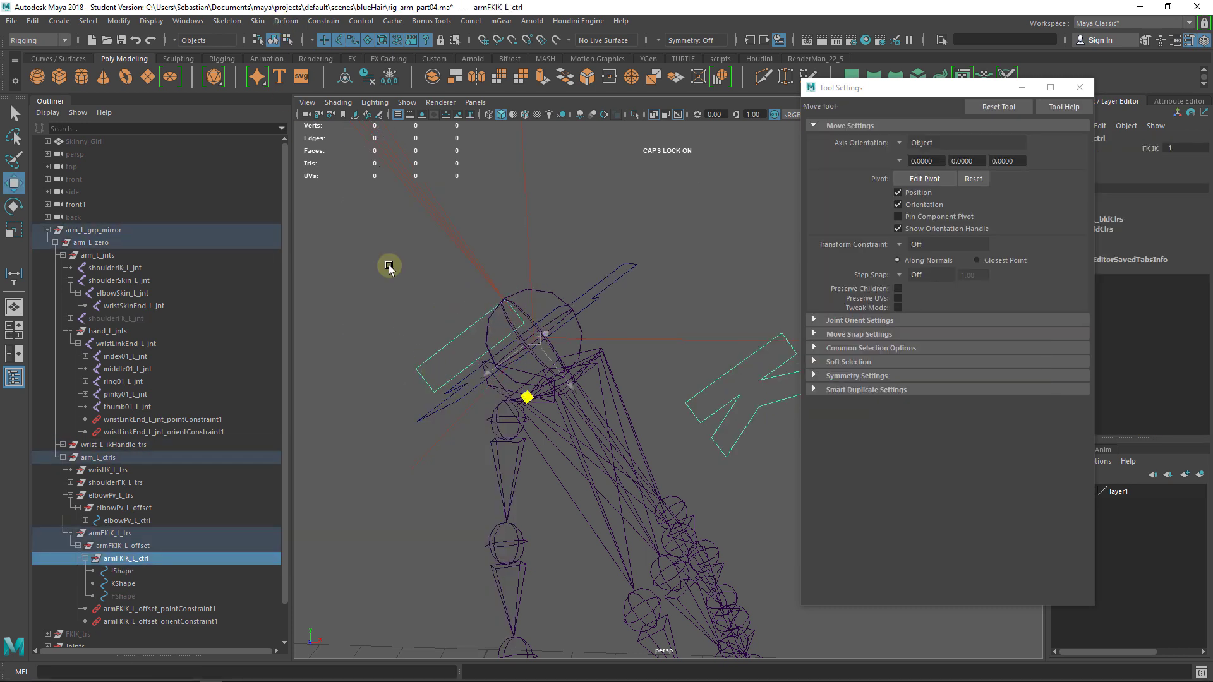
Step: Move the I letter's control vertices beside the relocated K, and reselect the control in object mode
click(288, 42)
drag(547, 288, 477, 355)
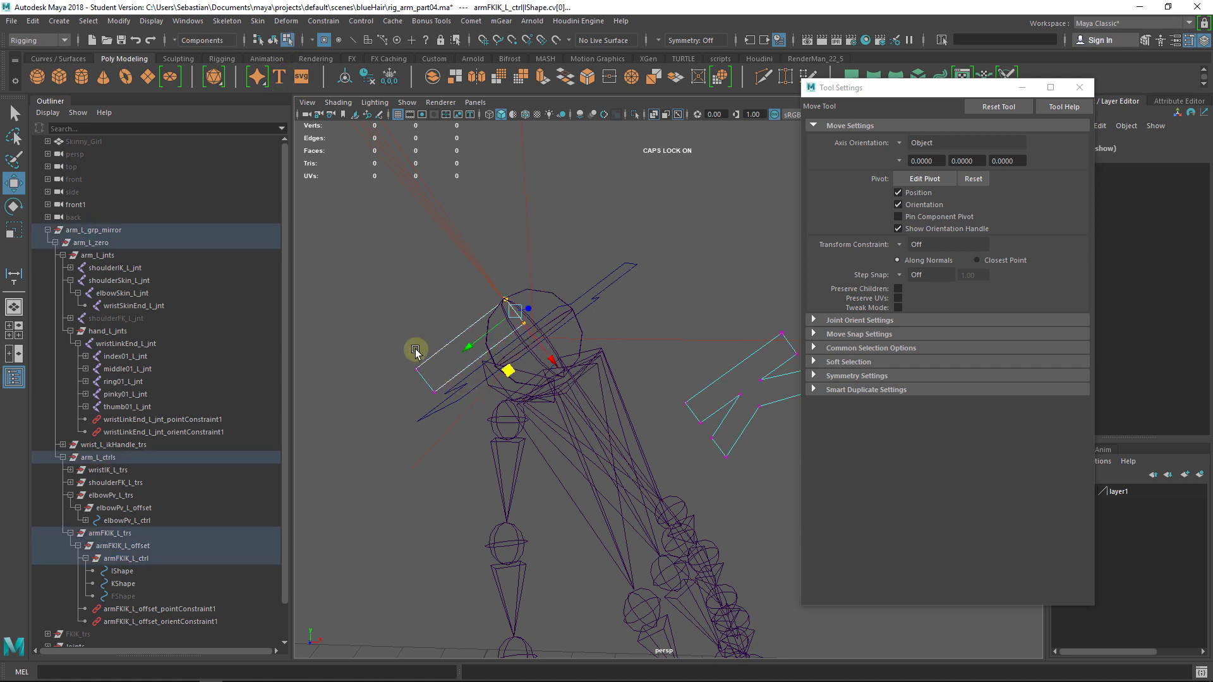
drag(391, 360, 711, 397)
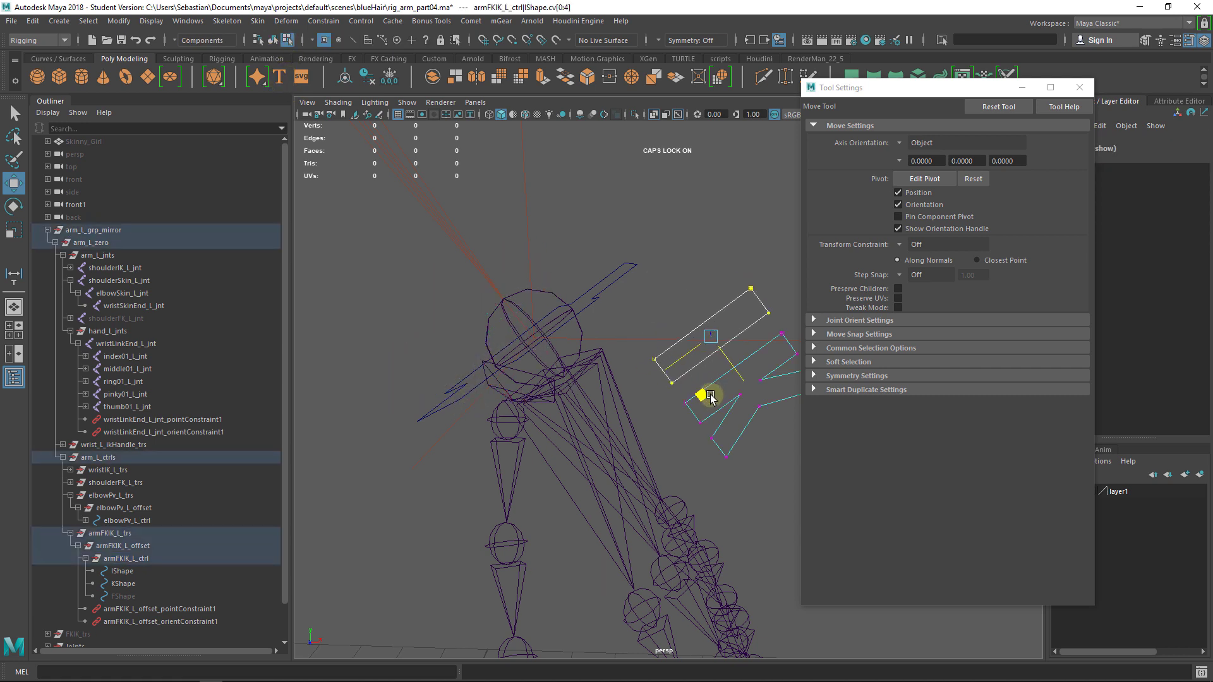
key(q)
right_drag(737, 302, 771, 274)
click(759, 299)
Step: Close the Tool Settings window and set the FK IK attribute of armFKIK_L_ctrl back to 0
scroll(759, 300, down, 2)
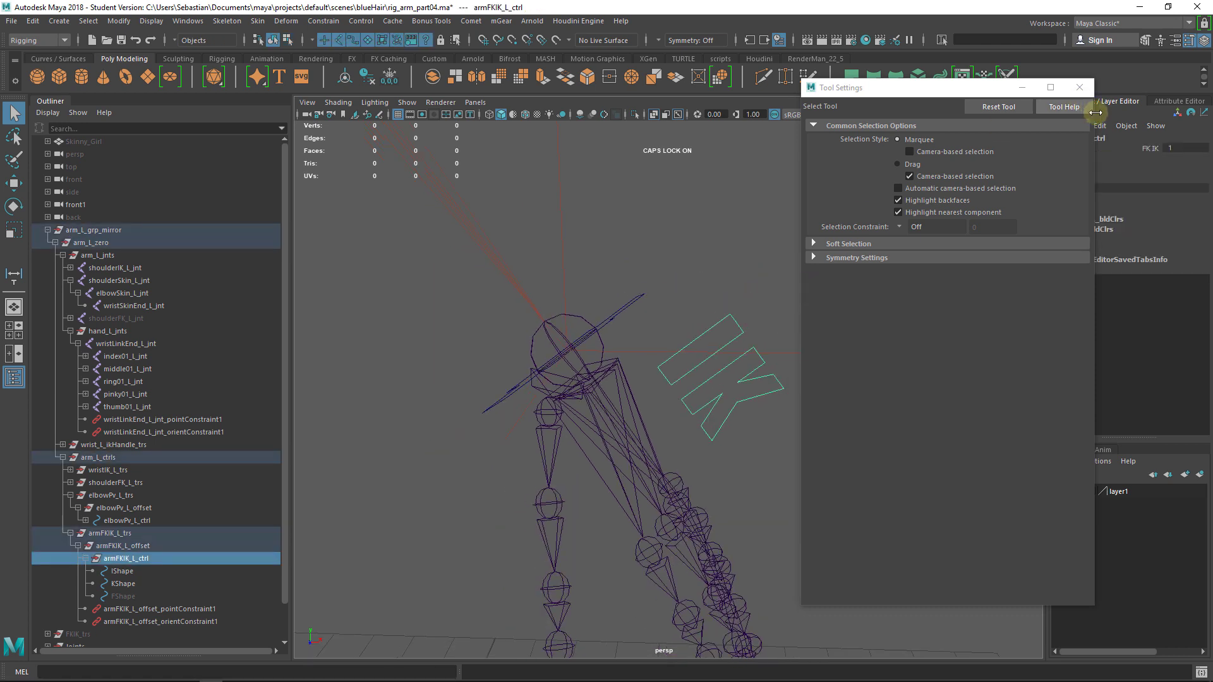
click(1140, 144)
click(1080, 87)
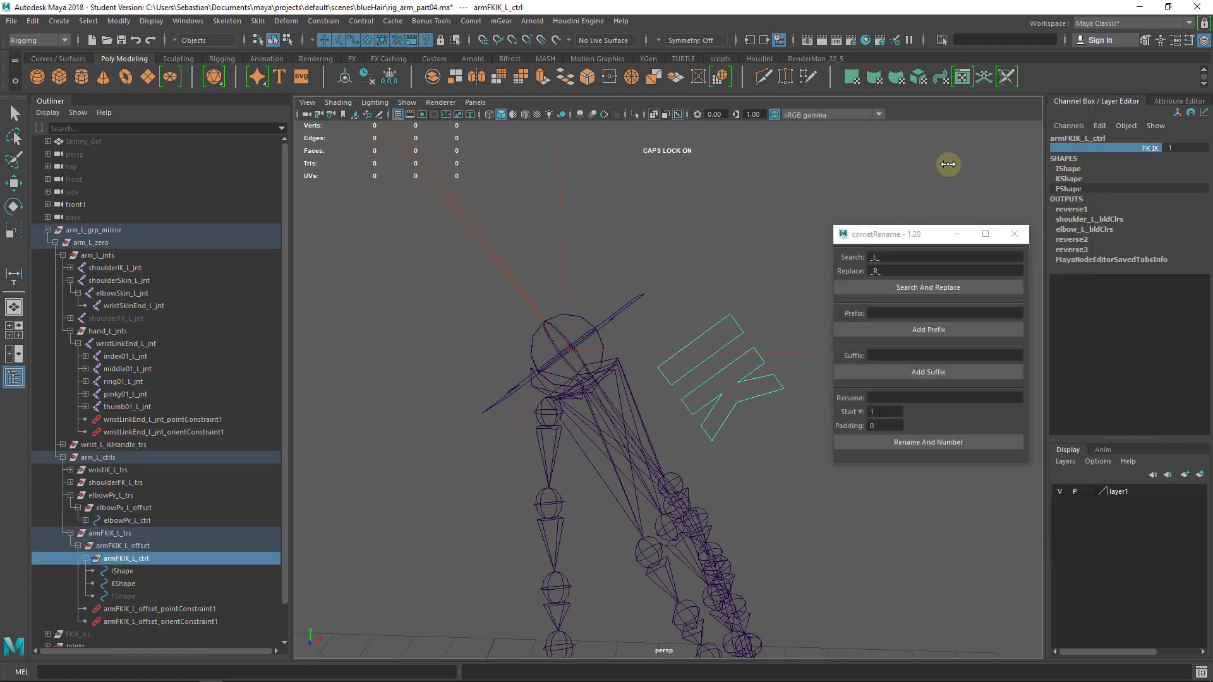
middle_drag(948, 162, 902, 190)
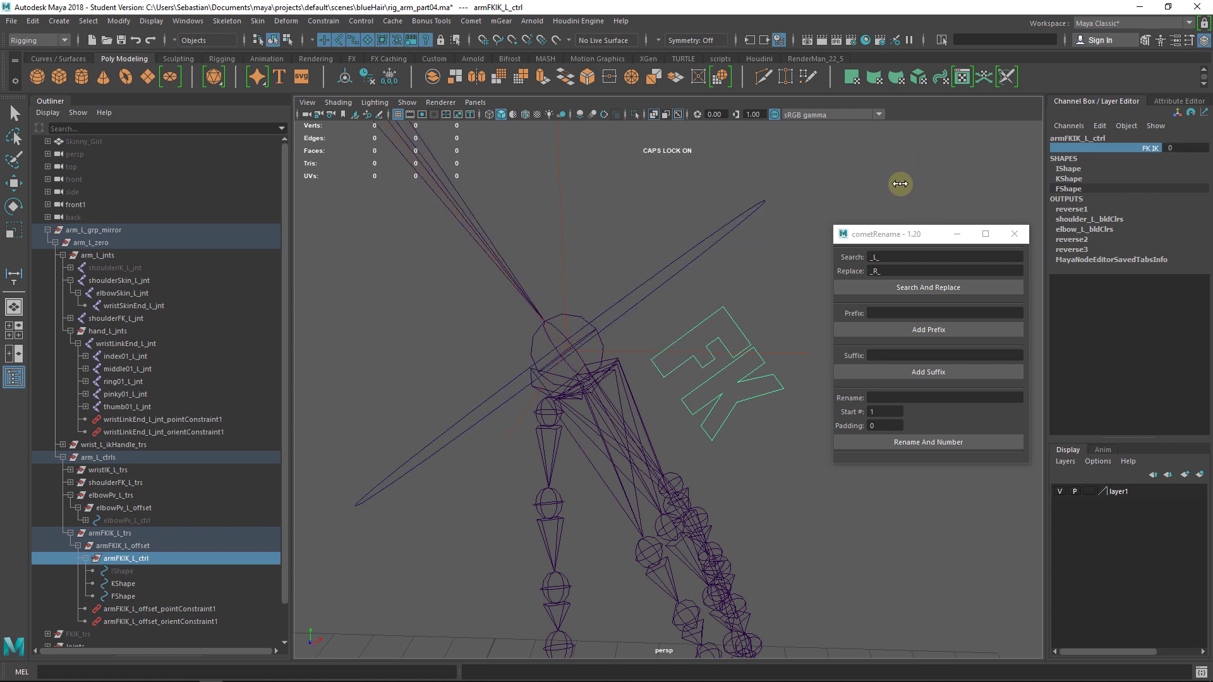
Step: Delete the point and orient constraints under armFKIK_L_offset
click(202, 608)
shift+click(214, 621)
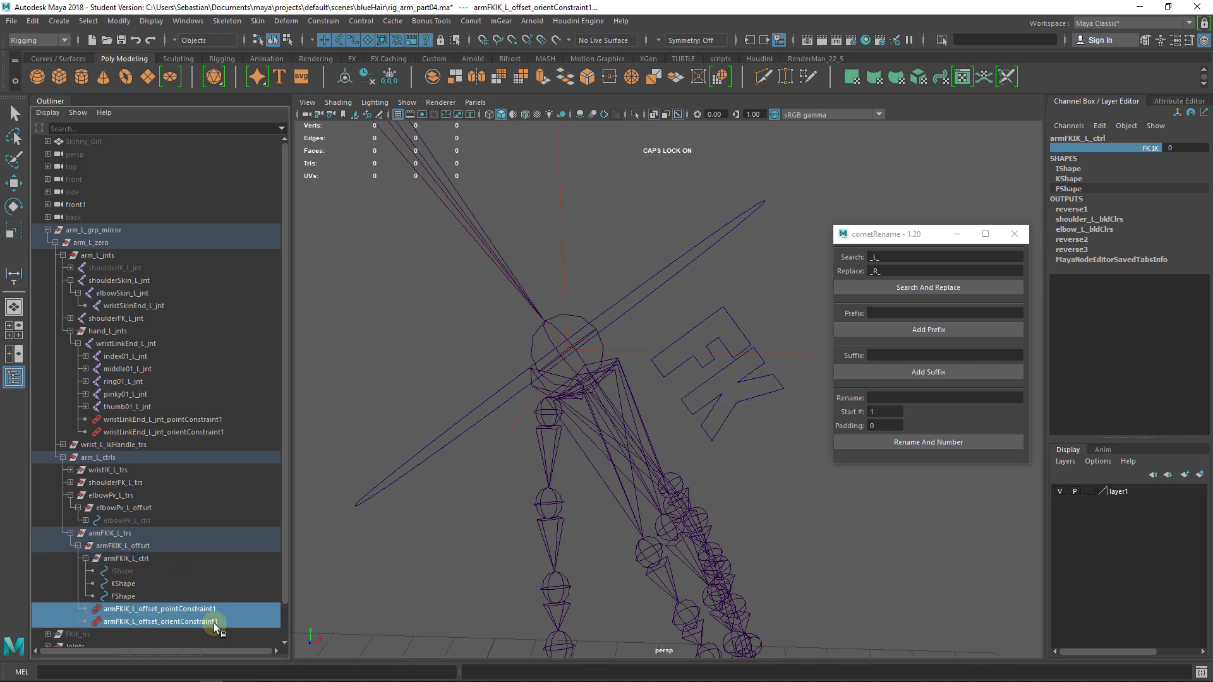
key(Delete)
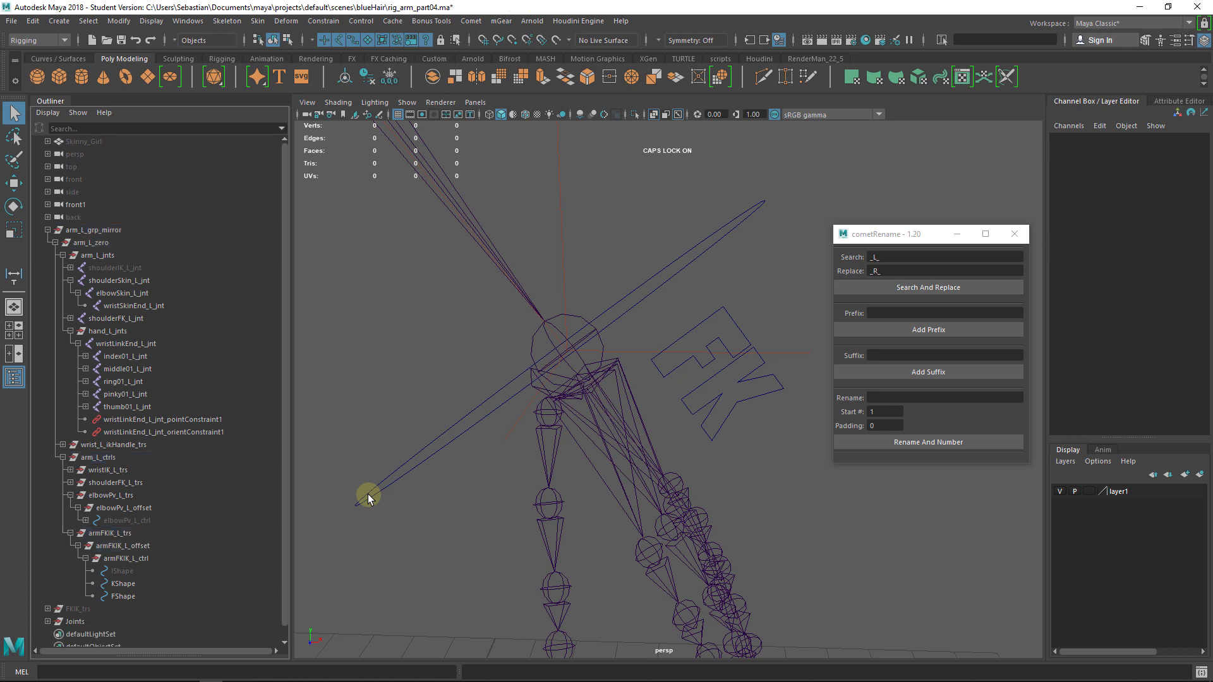
Step: Parent the armFKIK_L_trs group under the wristLinkEnd_L_jnt joint
click(136, 546)
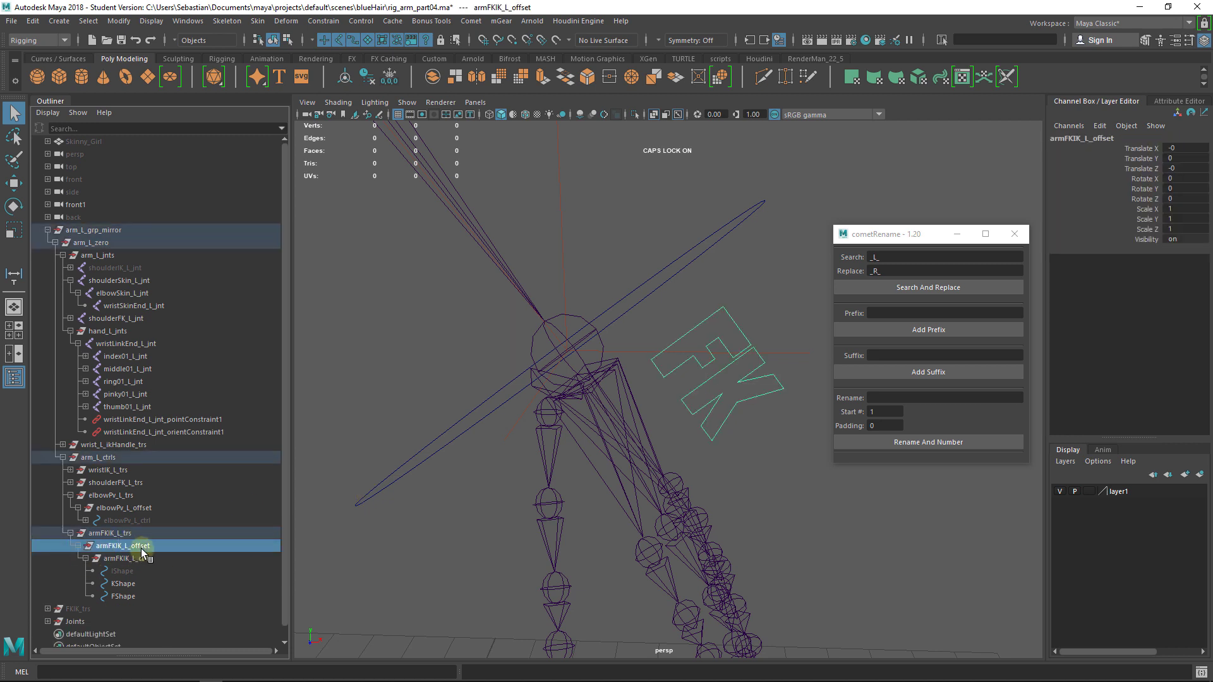
click(142, 533)
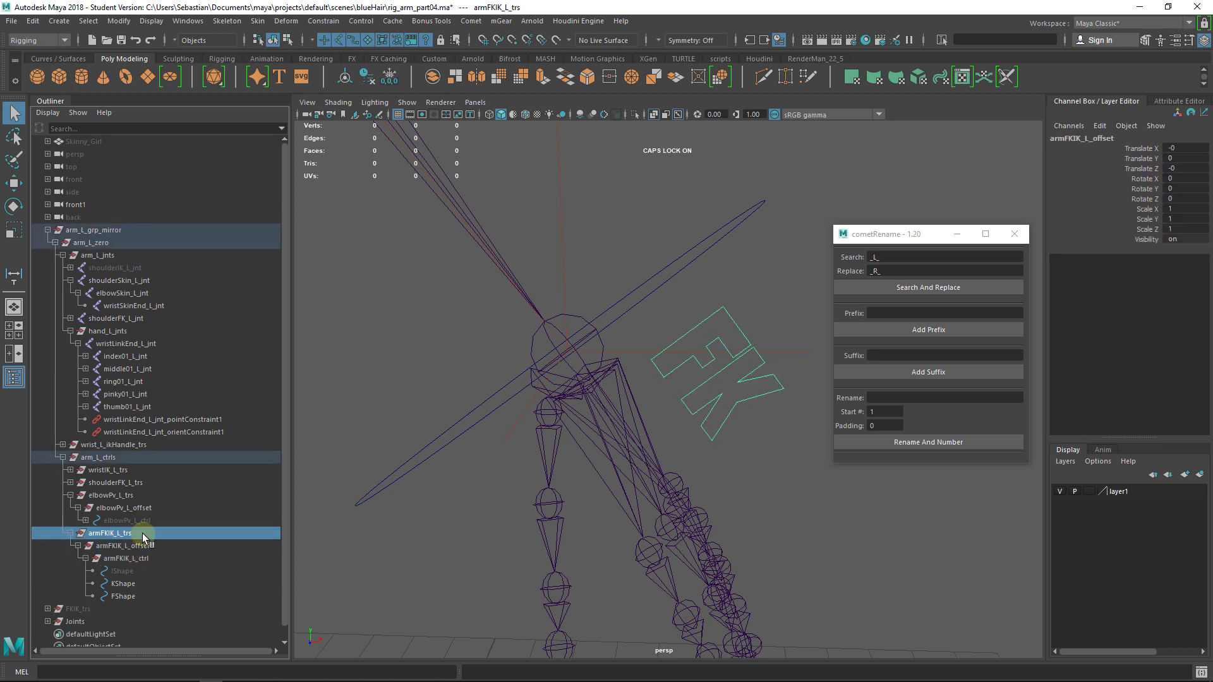
ctrl+click(131, 343)
key(p)
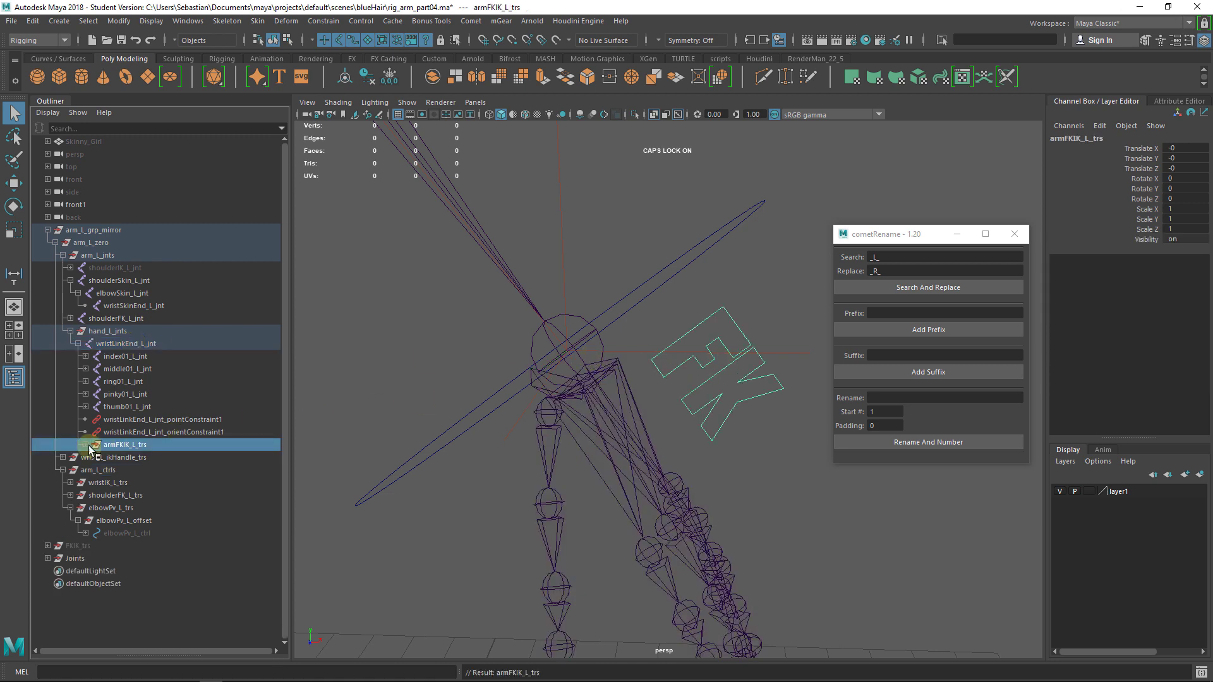
Step: Test-rotate wristFK_L_ctrl to check how the FK/IK letters follow the wrist, and undo the rotation
click(676, 268)
key(e)
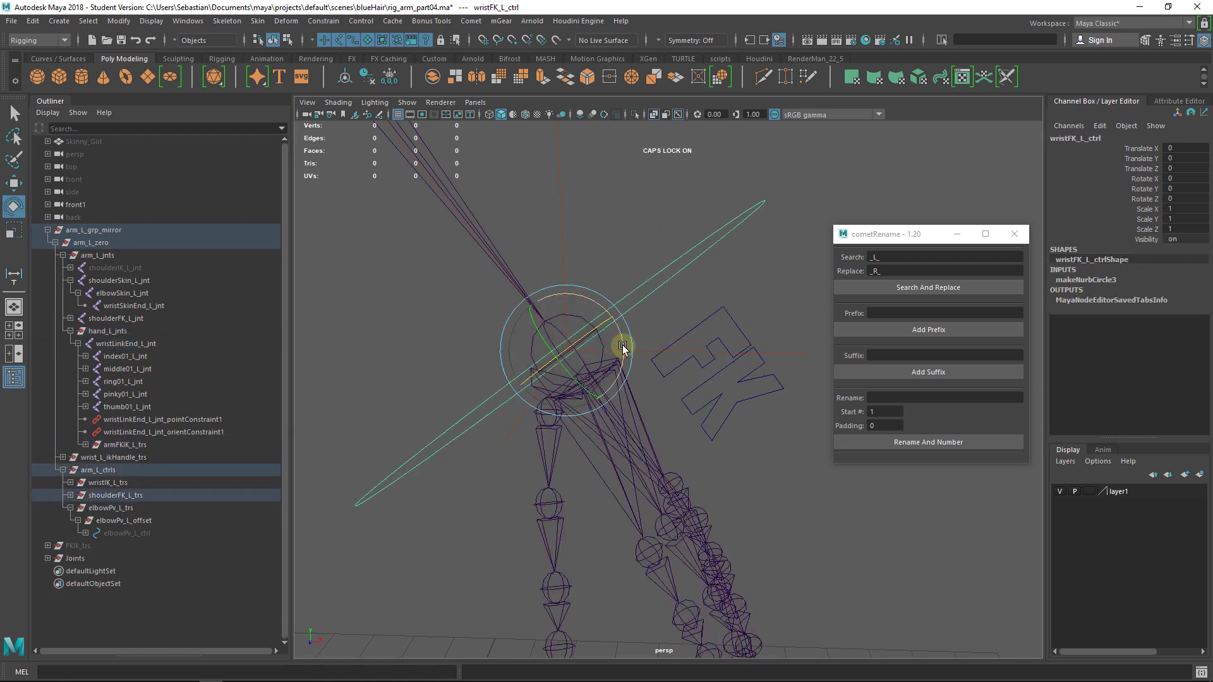
drag(623, 346, 664, 297)
key(ctrl+z)
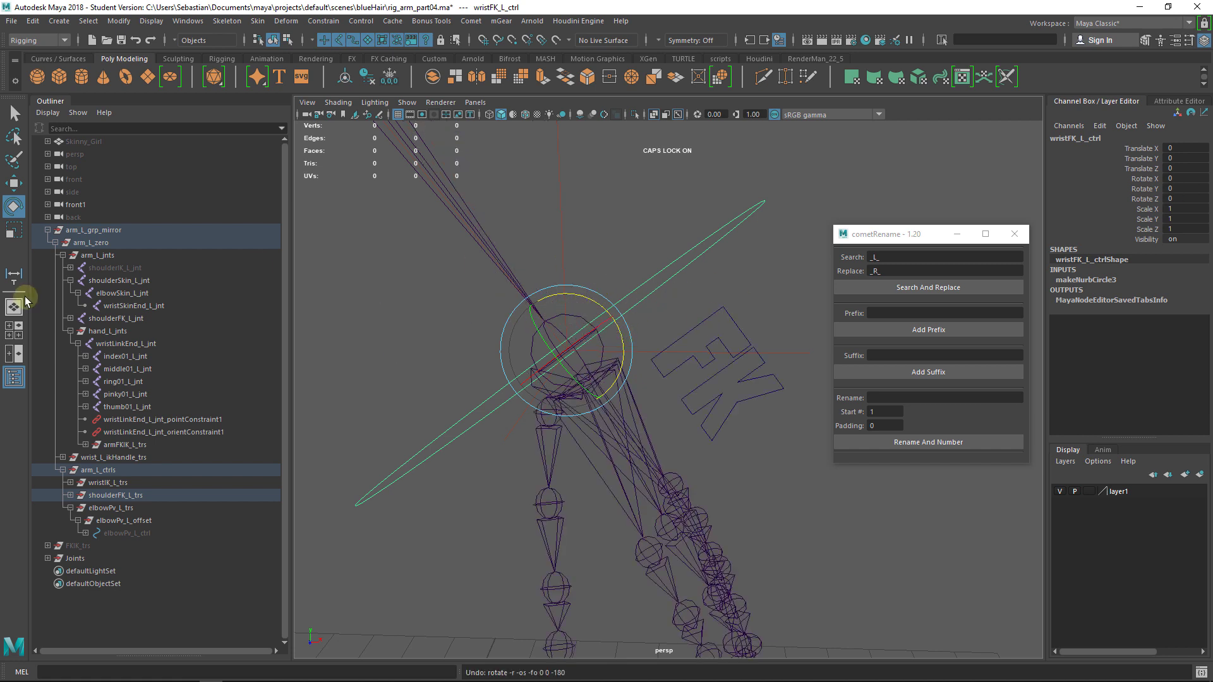
Step: Turn off the Rotate tool's step snap, test-rotate wristFK_L_ctrl freely and undo the rotation
double_click(13, 206)
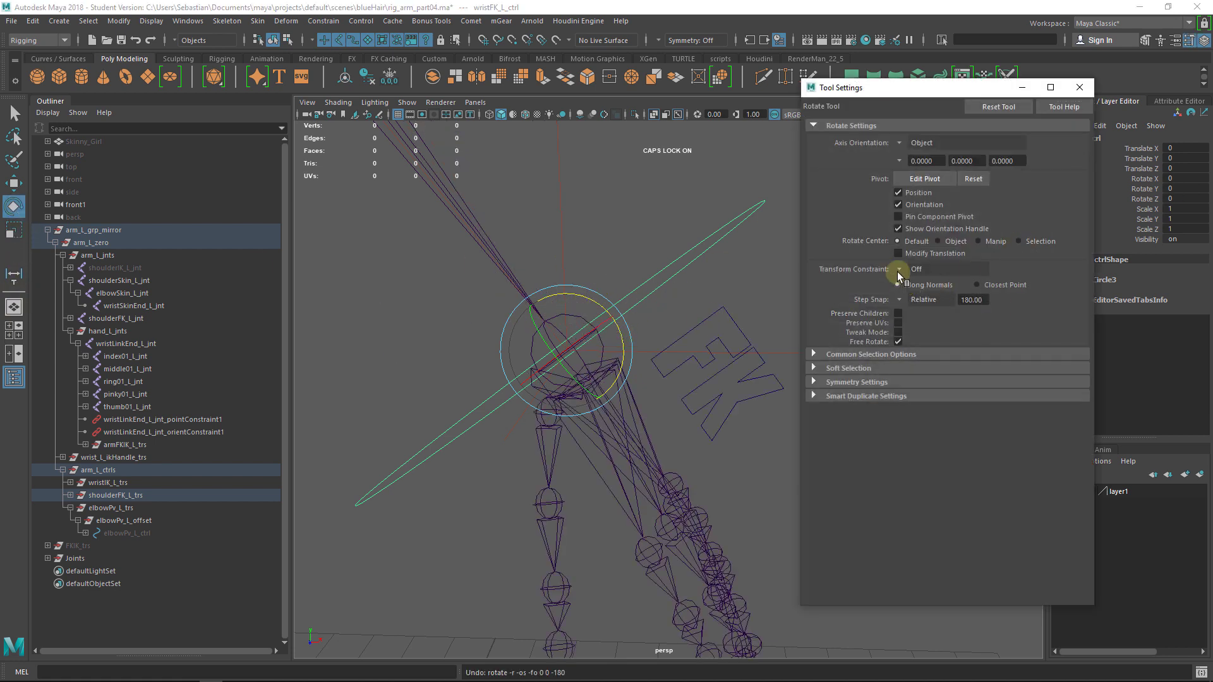
click(901, 300)
click(916, 308)
click(1080, 87)
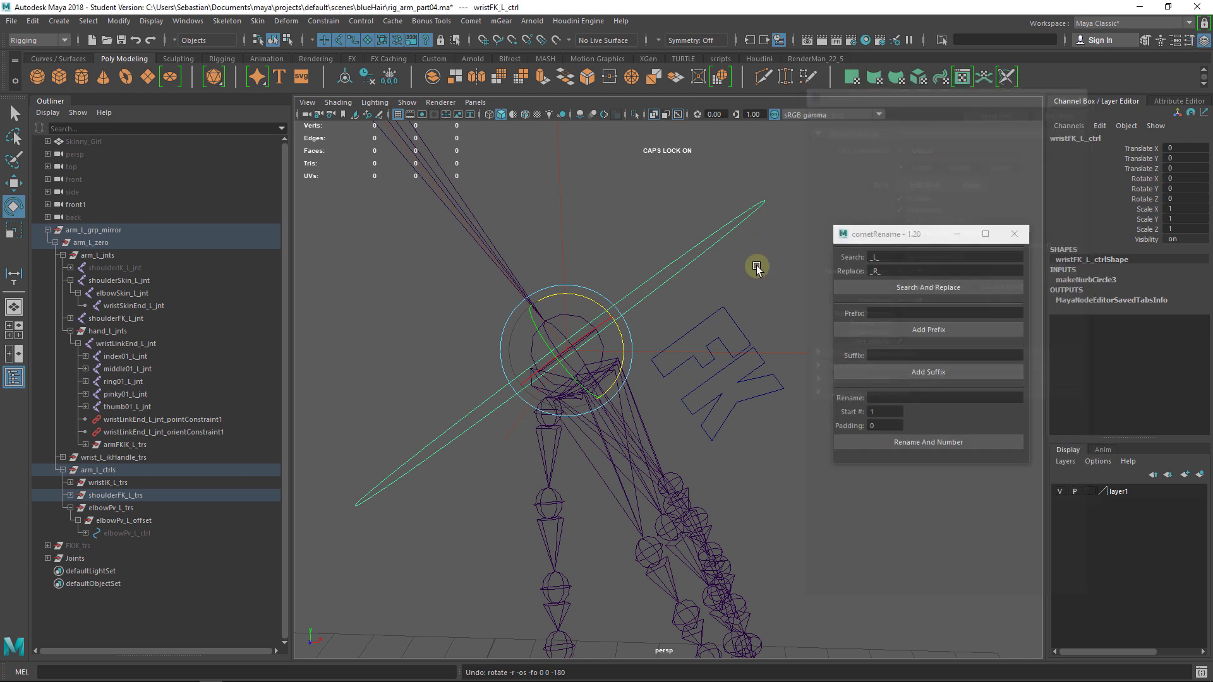
drag(625, 353, 698, 335)
key(ctrl+z)
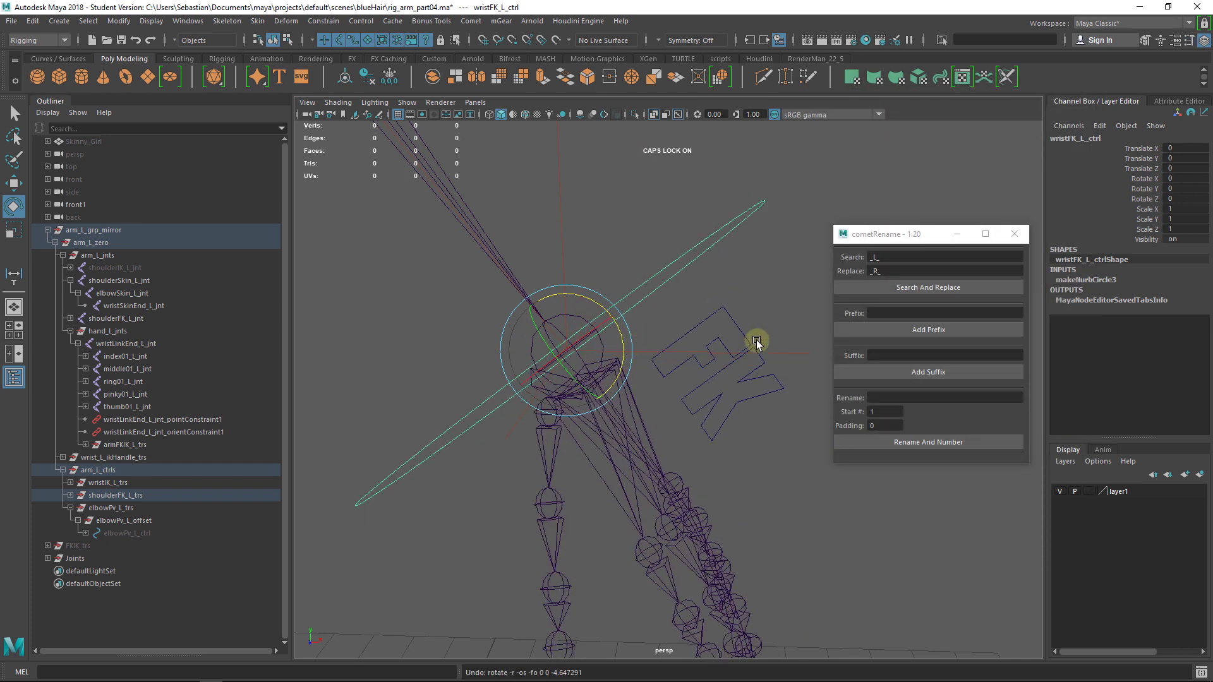
Step: Undo the parenting of armFKIK_L_trs under the wrist joint and the deletion of the armFKIK_L_offset point and orient constraints
key(ctrl+z)
key(ctrl+z)
click(71, 534)
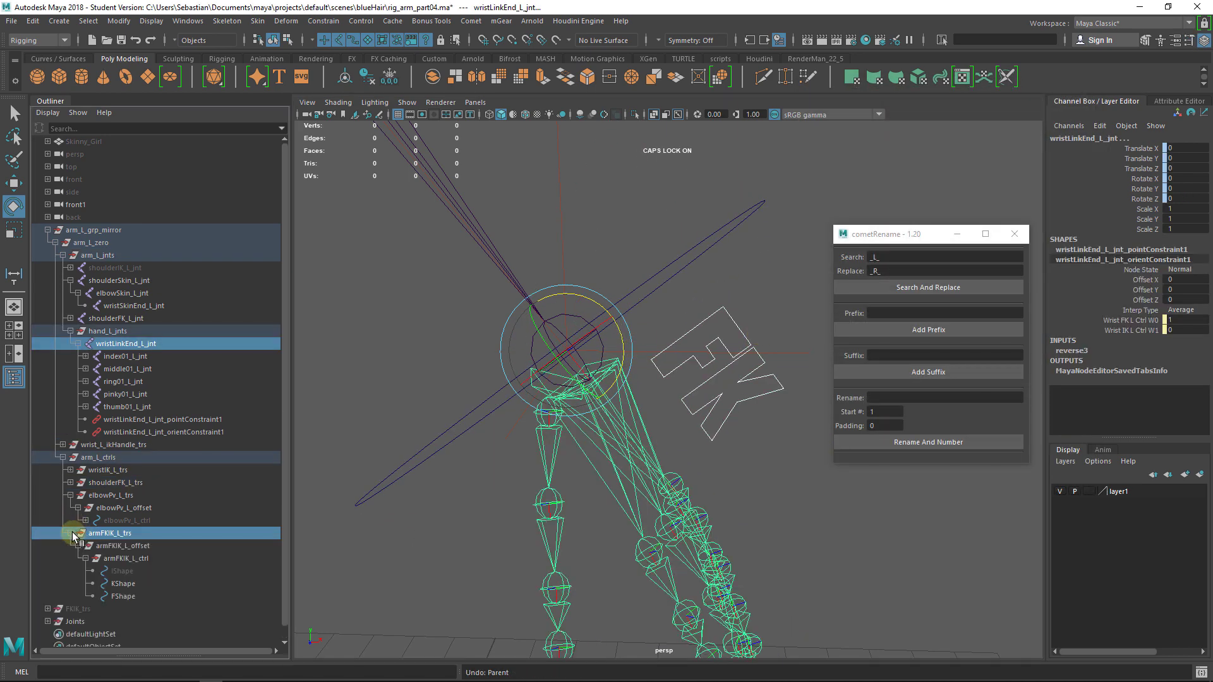
key(ctrl+z)
key(ctrl+z)
key(ctrl+z)
key(ctrl+z)
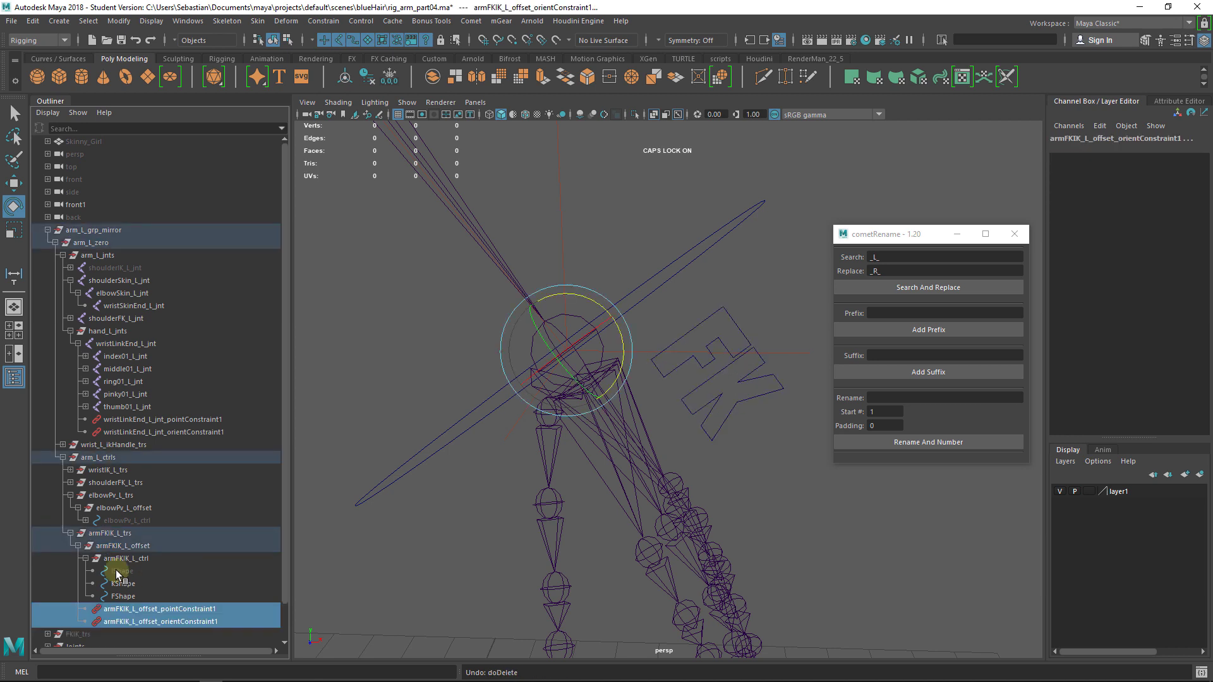
Step: Collapse the armFKIK_L_trs, elbowPv_L_trs, arm_L_ctrls and arm_L_jnts hierarchies in the Outliner
click(70, 533)
click(70, 495)
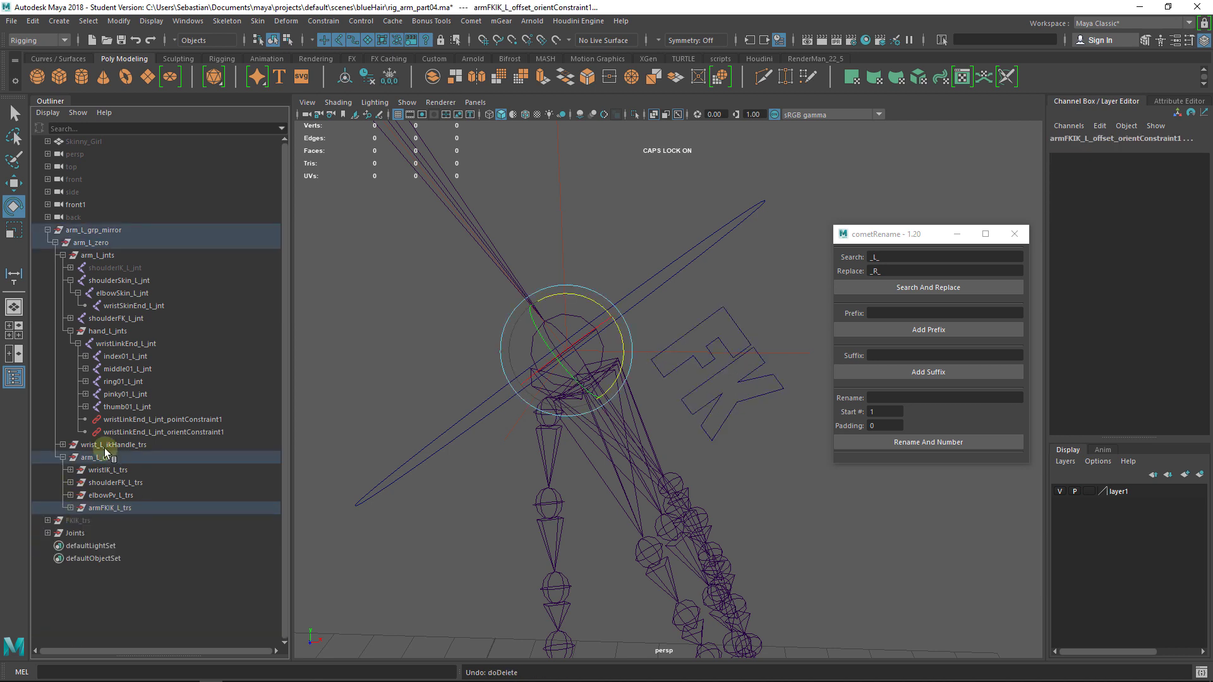
click(66, 458)
click(63, 458)
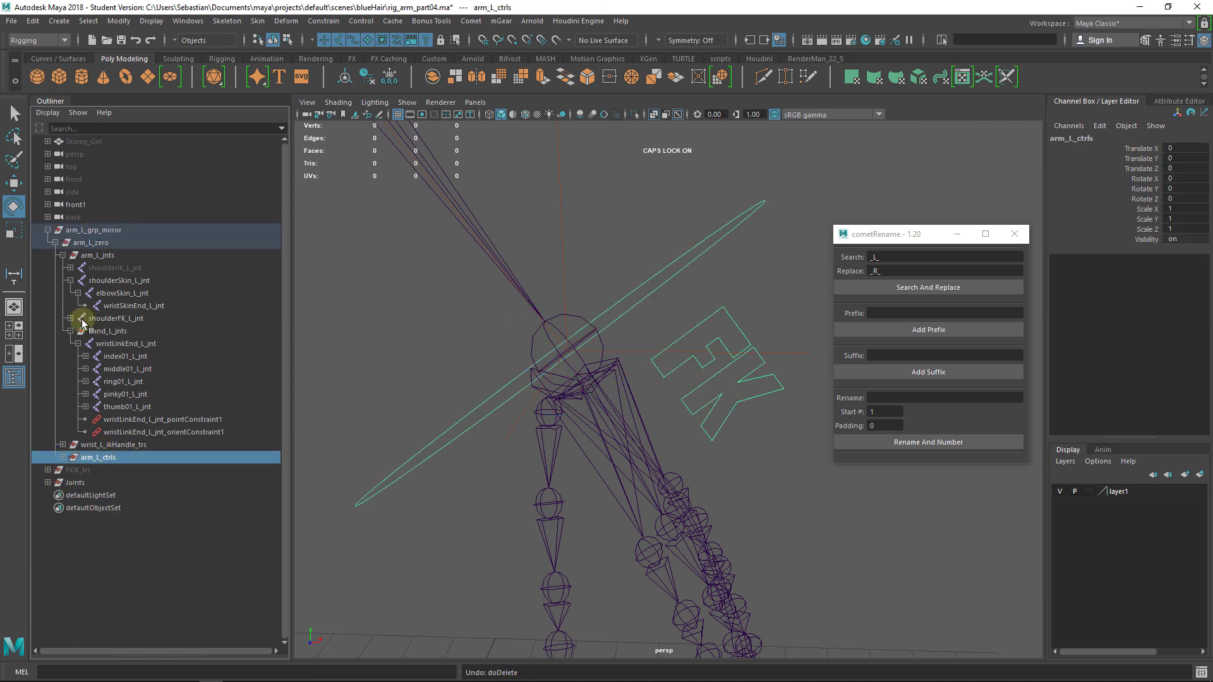
click(62, 255)
Step: Examine which parts of the arm rig belong to arm_L_zero and its joint, IK handle and control groups
click(108, 256)
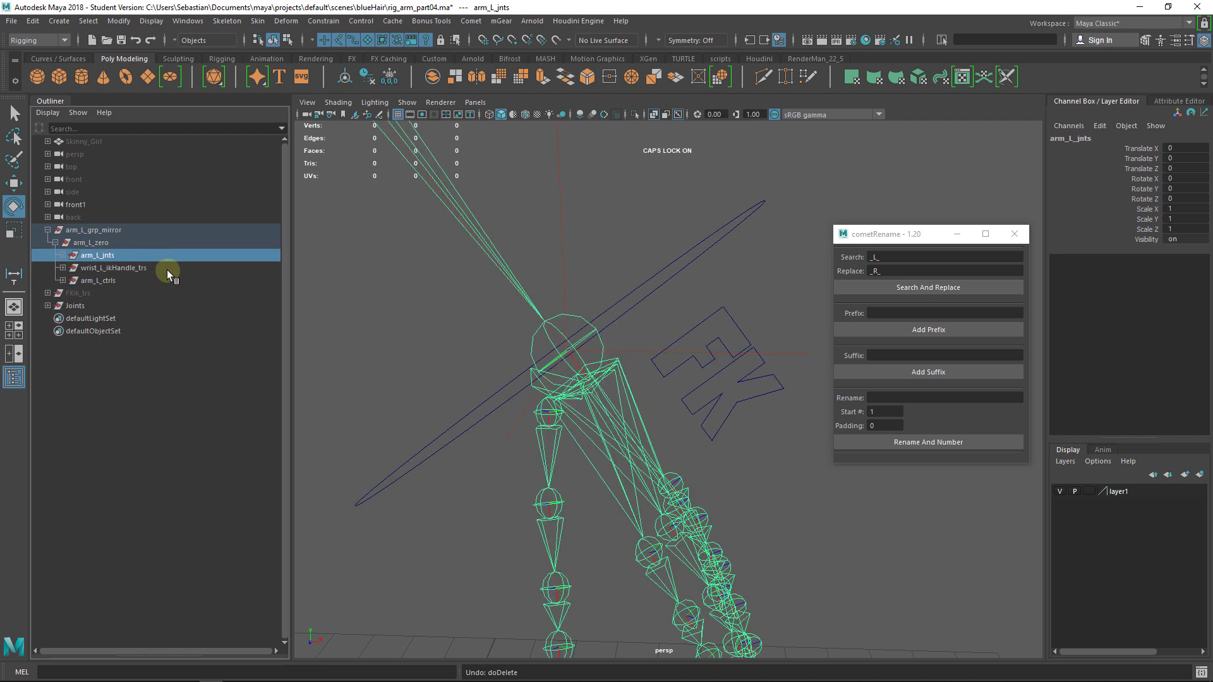
click(166, 270)
click(101, 255)
click(95, 244)
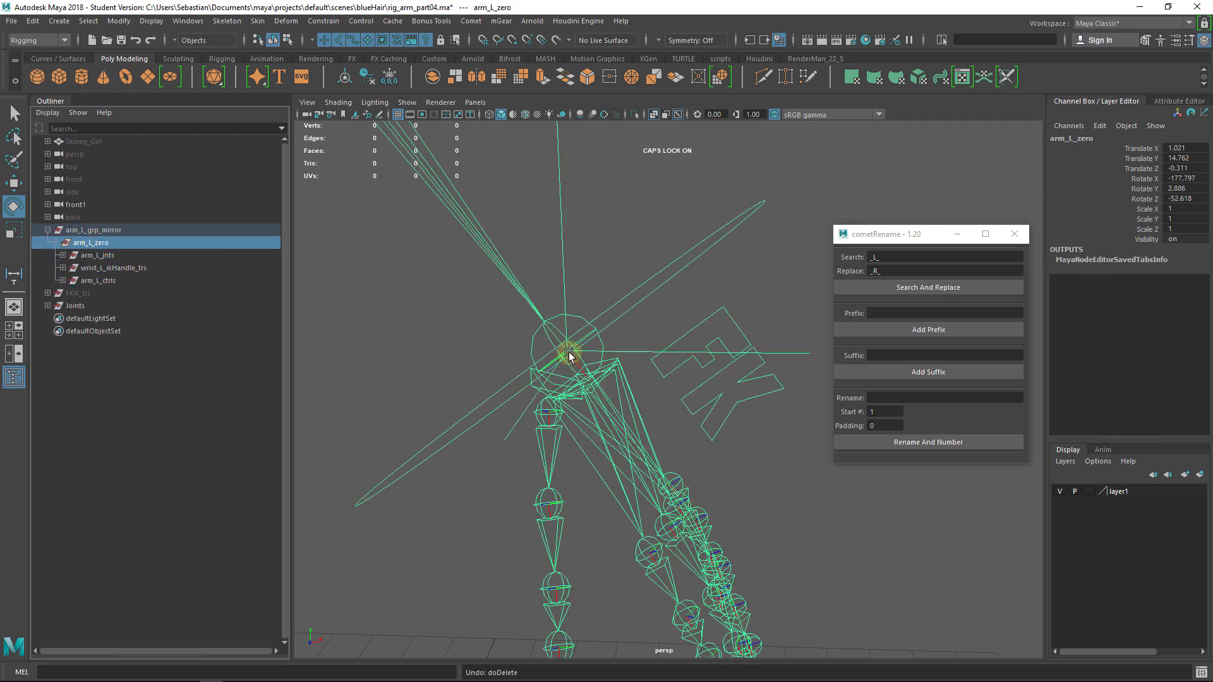
scroll(670, 385, down, 3)
click(733, 415)
key(w)
key(e)
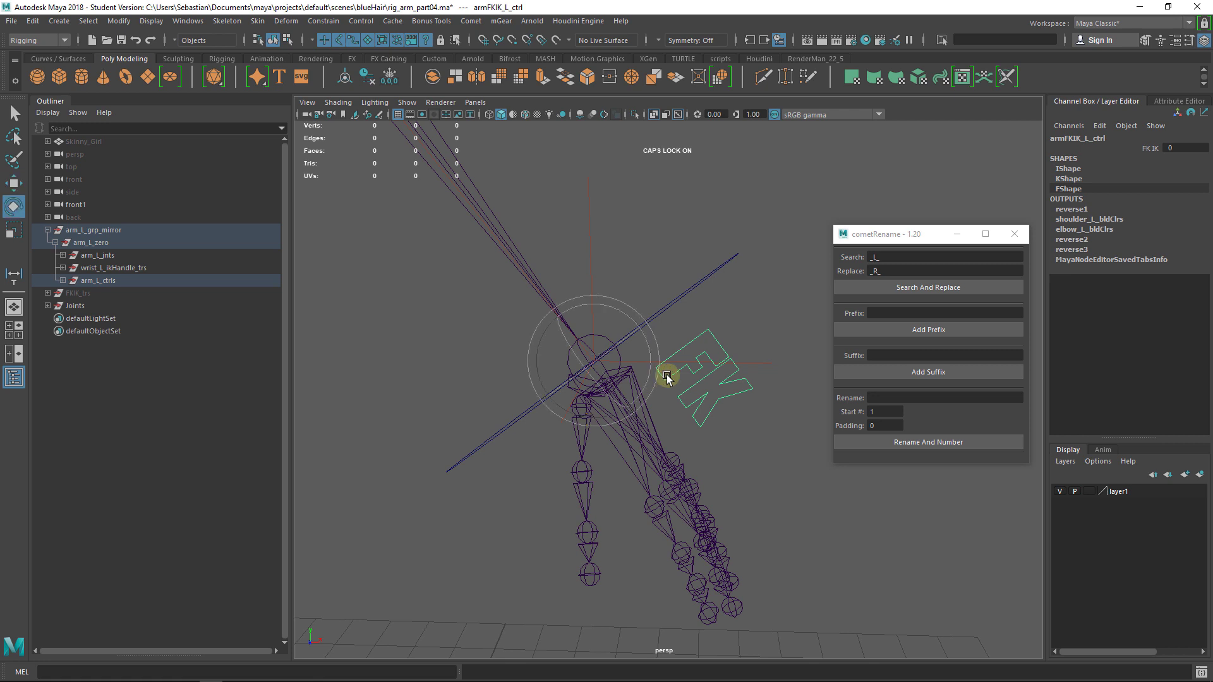
click(752, 343)
alt+drag(753, 344, 312, 298)
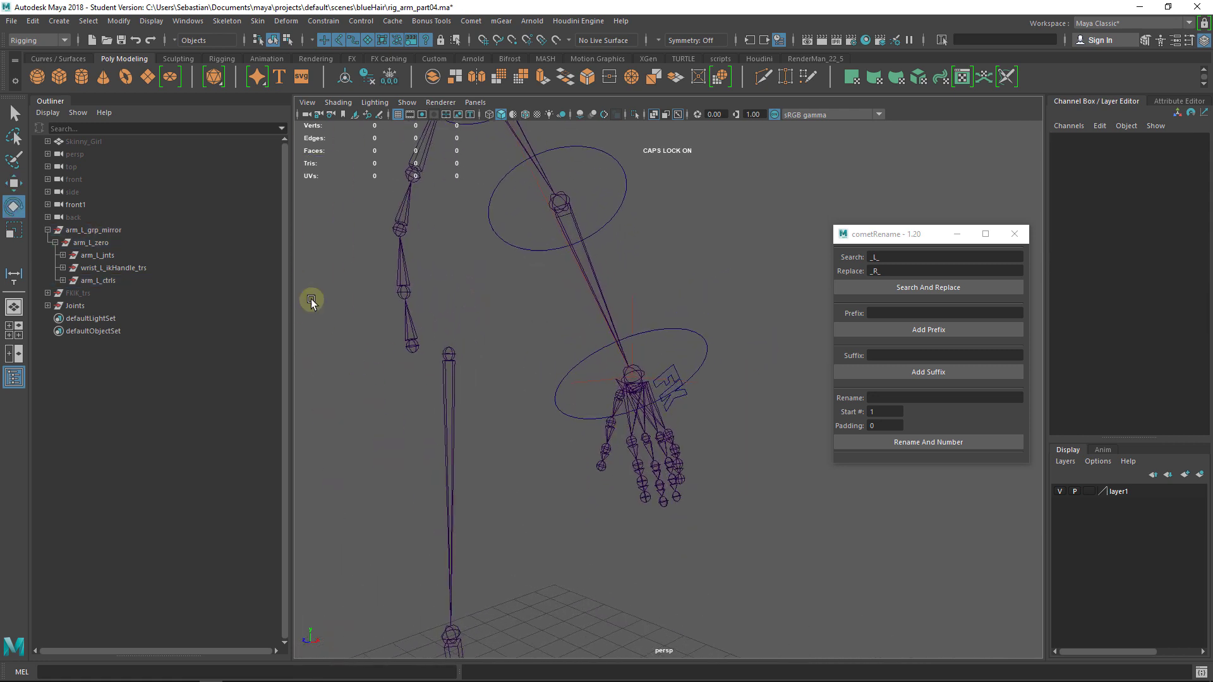
drag(116, 243, 177, 282)
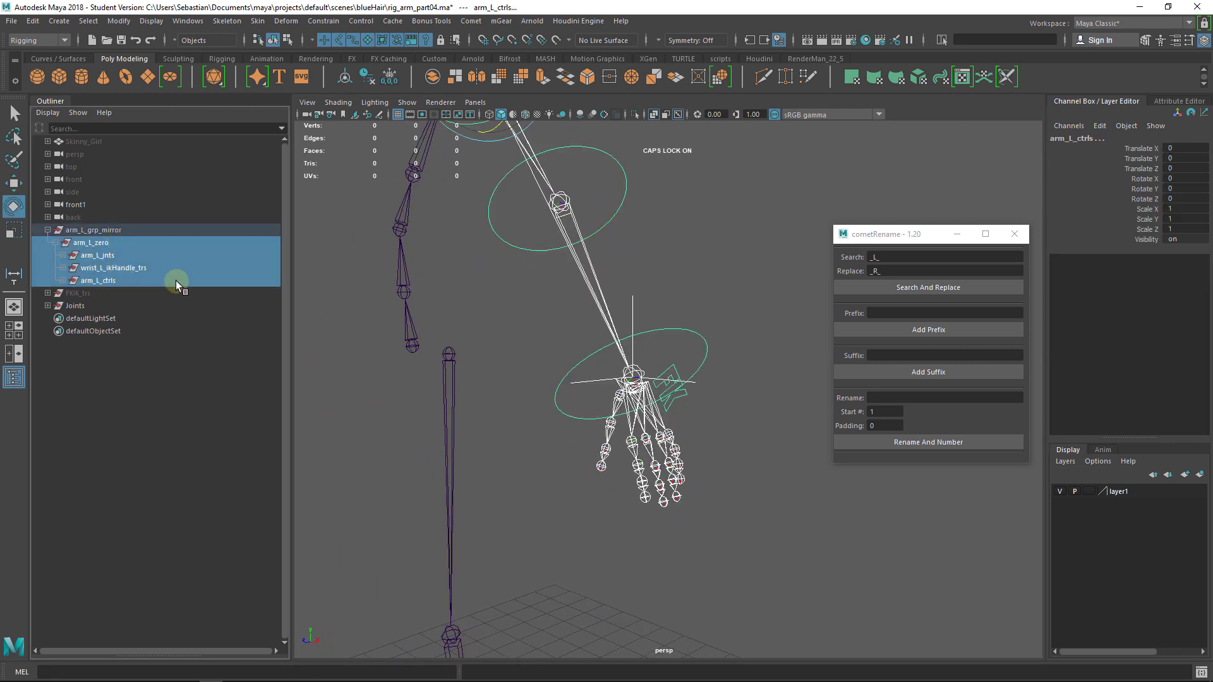
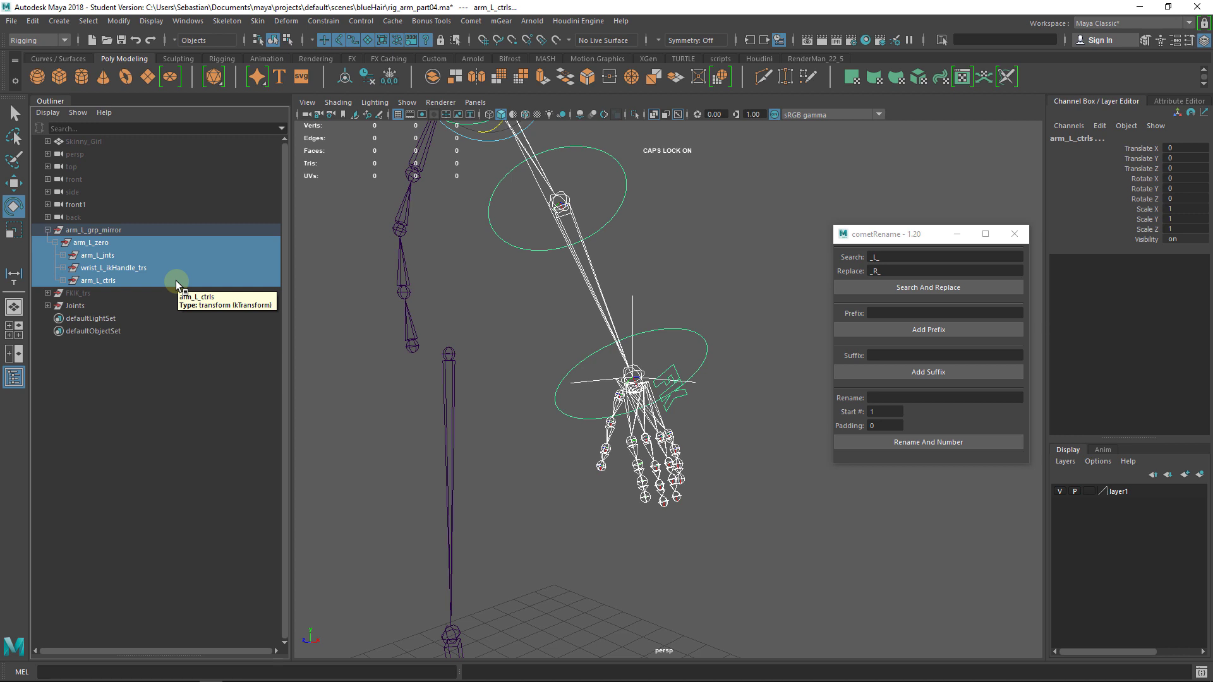
click(452, 401)
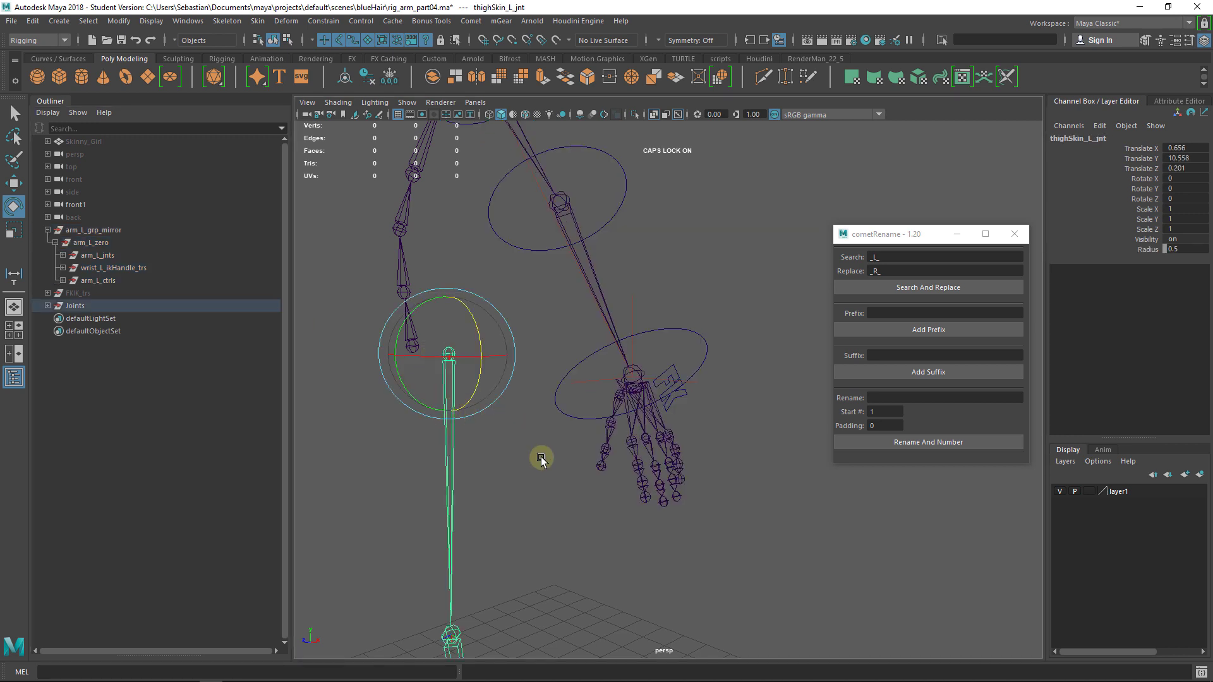
Step: Test the FK arm by rotating elbowFK_L_ctrl about 66 degrees in Y and shoulderFK_L_ctrl about 29 degrees in Z
alt+drag(600, 454, 726, 320)
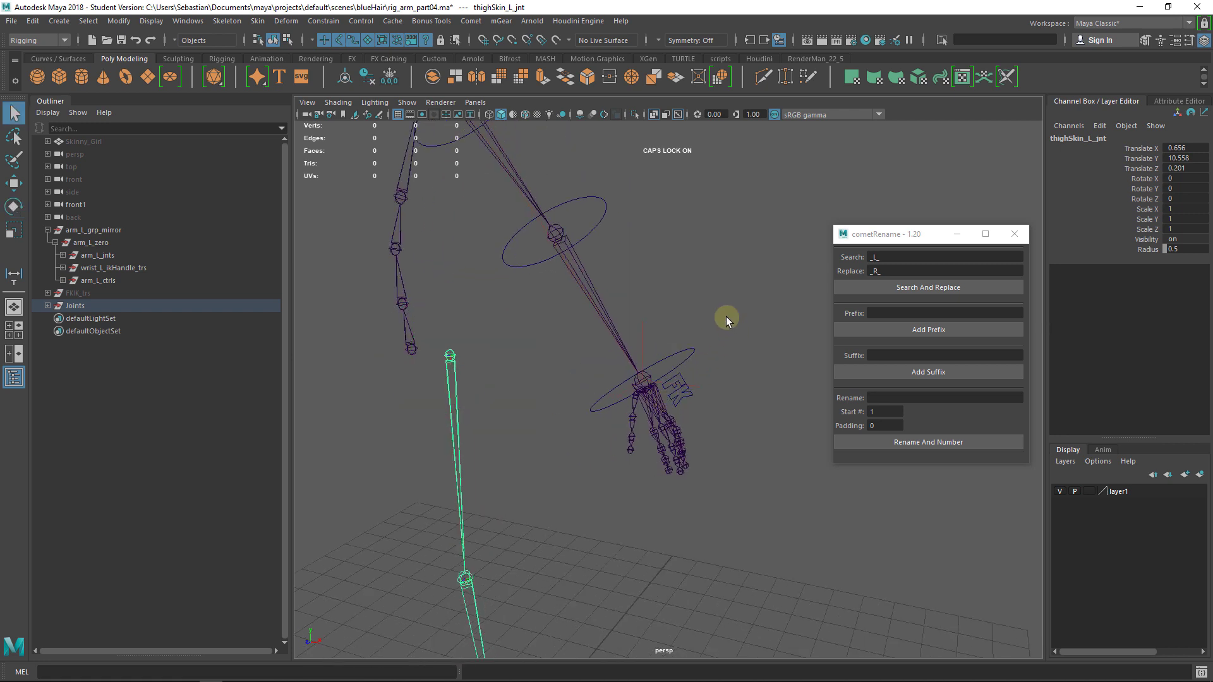
click(685, 391)
drag(574, 183, 637, 227)
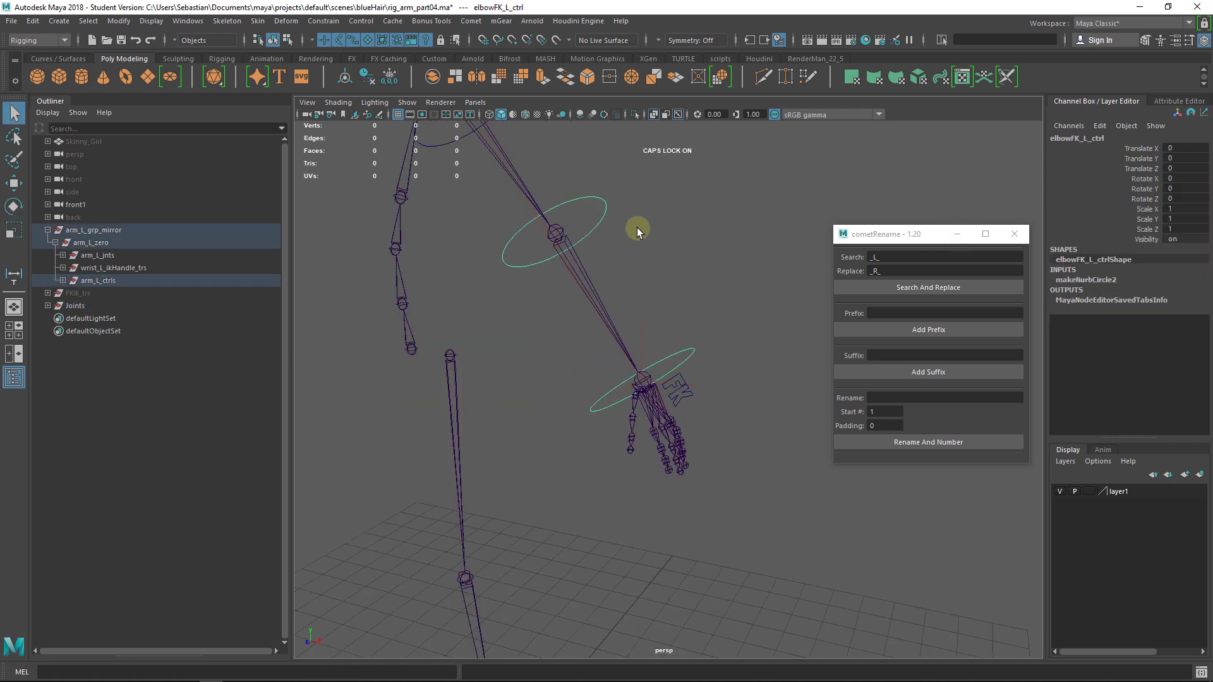
alt+middle_drag(636, 228, 635, 304)
key(e)
mouse_move(551, 345)
mouse_down()
mouse_move(494, 324)
mouse_move(567, 335)
mouse_up()
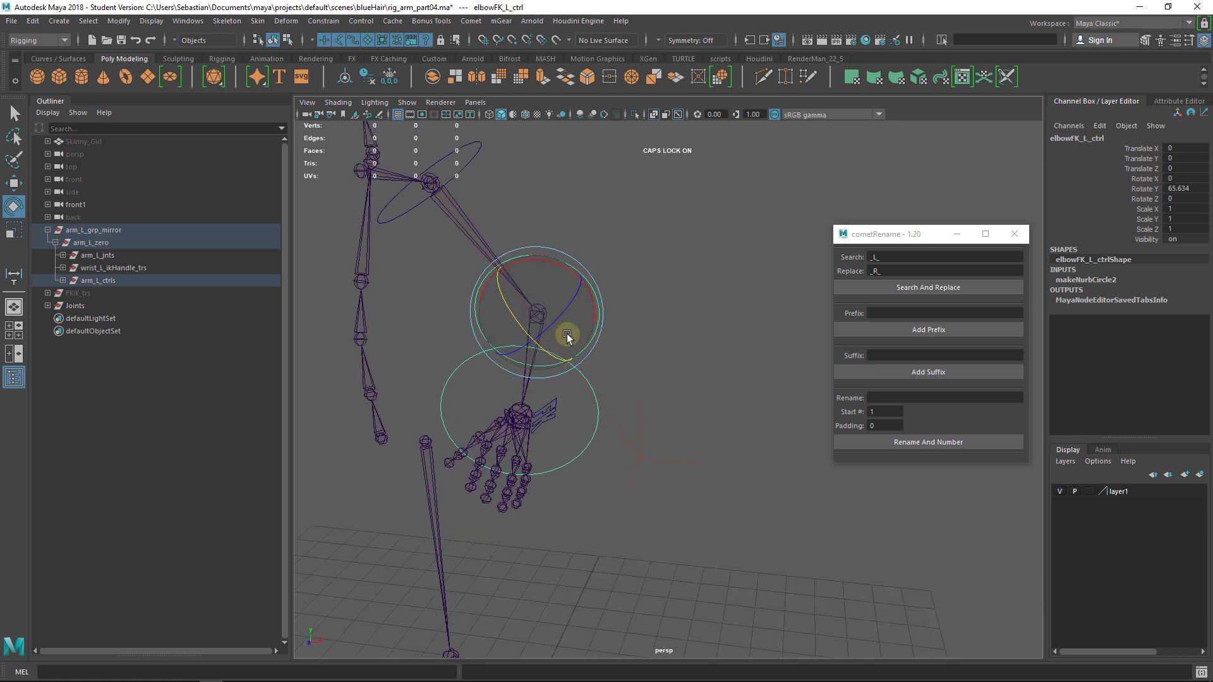
click(486, 166)
drag(483, 177, 480, 208)
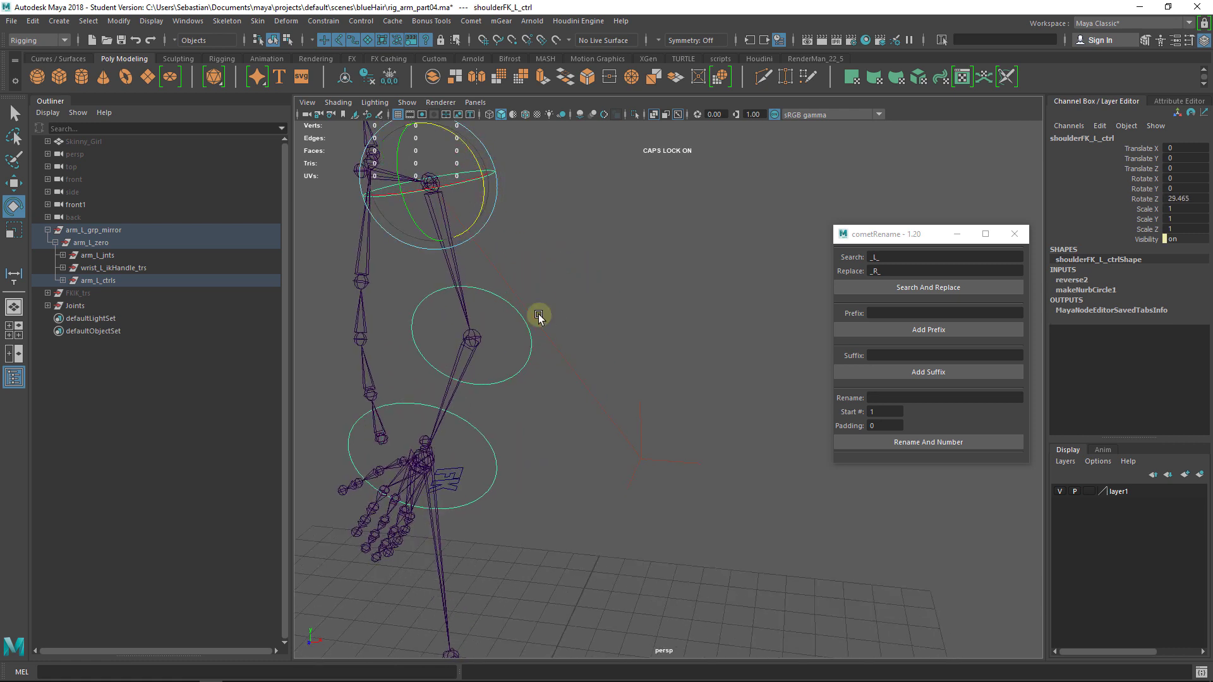
Step: Switch the left arm to IK by setting the FK IK attribute of armFKIK_L_ctrl to 1
alt+drag(537, 317, 561, 324)
alt+middle_drag(561, 324, 593, 307)
key(q)
click(545, 453)
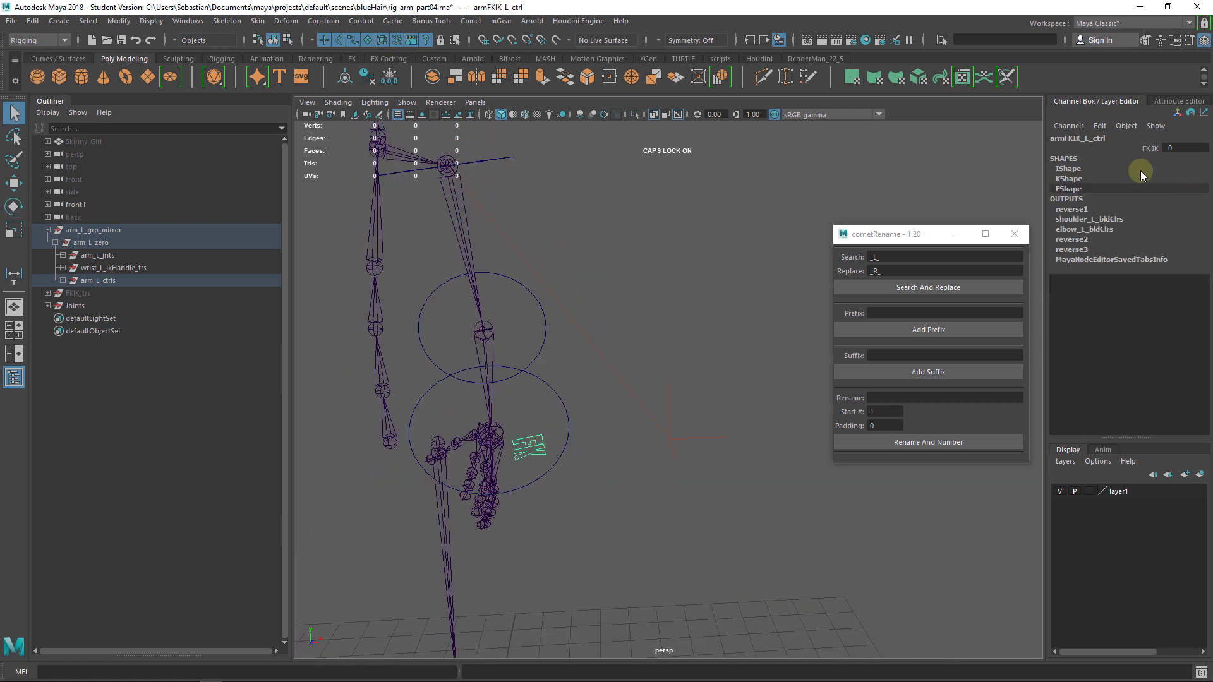
click(1148, 148)
middle_drag(847, 187, 884, 187)
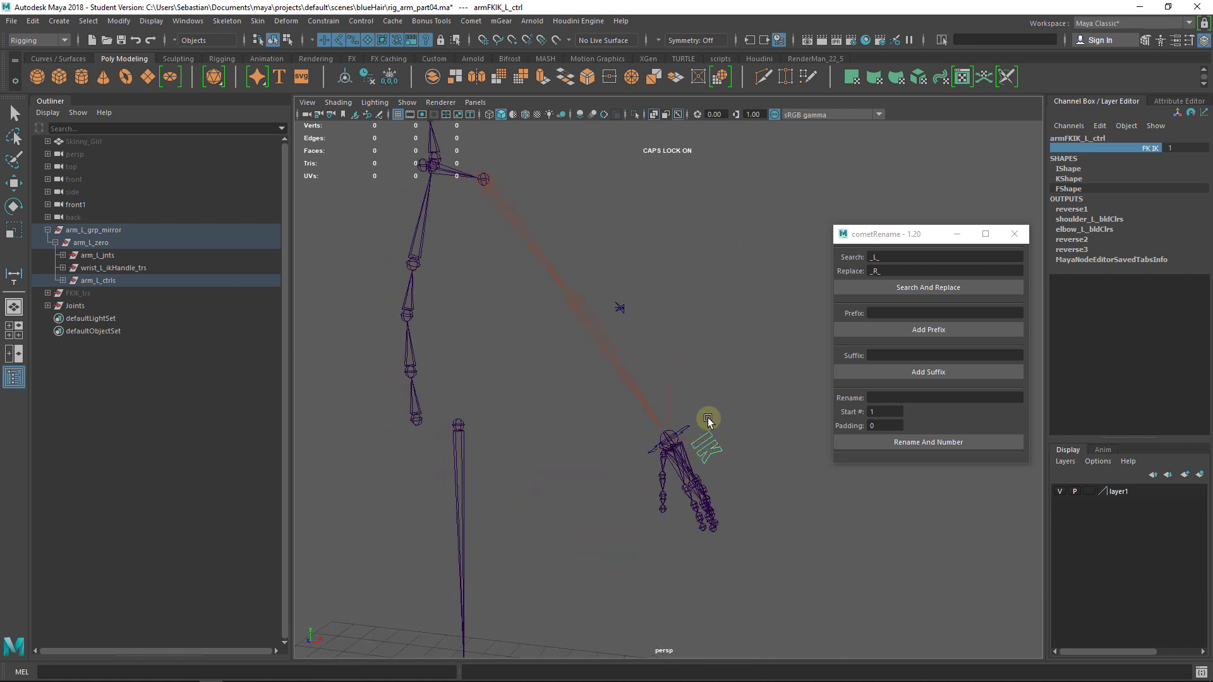
Step: Test the IK arm by moving wristIK_L_ctrl toward the body and rotating it about 71 degrees in Y
click(690, 430)
key(w)
drag(689, 430, 462, 316)
key(e)
drag(479, 366, 396, 349)
alt+drag(458, 325, 628, 380)
Step: Test-rotate wristIK_L_ctrl further on several axes to check the IK letters, and undo the extra rotations
key(ctrl+z)
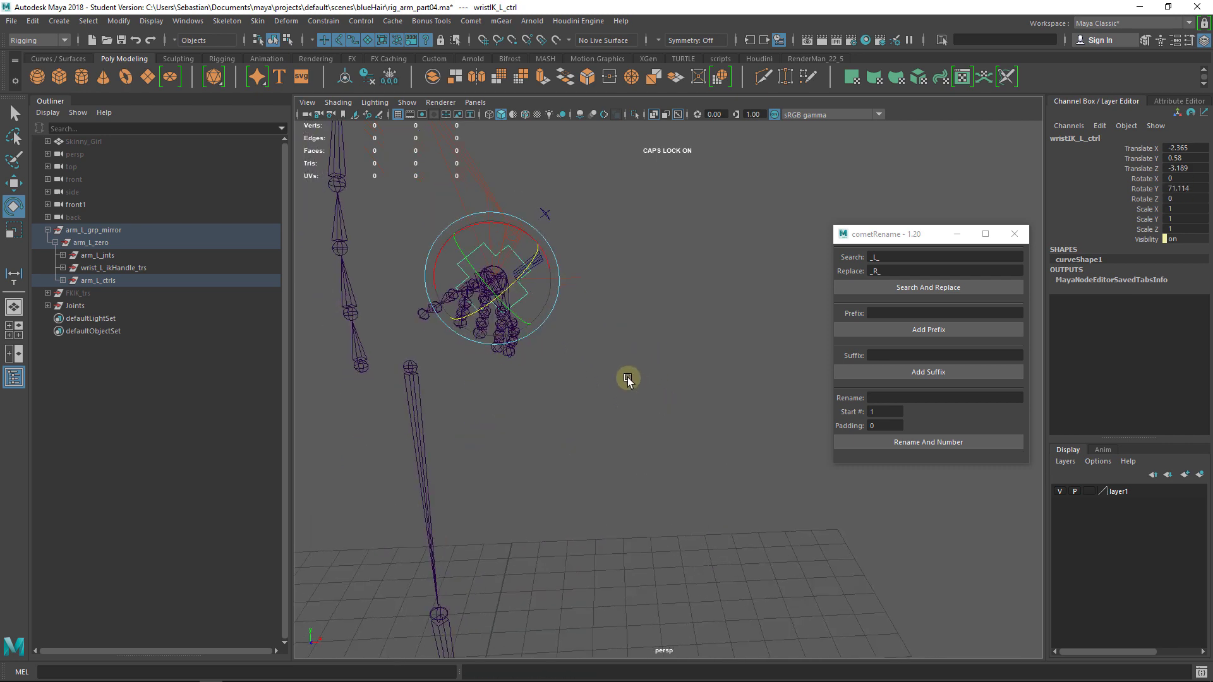
drag(480, 277, 685, 406)
key(ctrl+z)
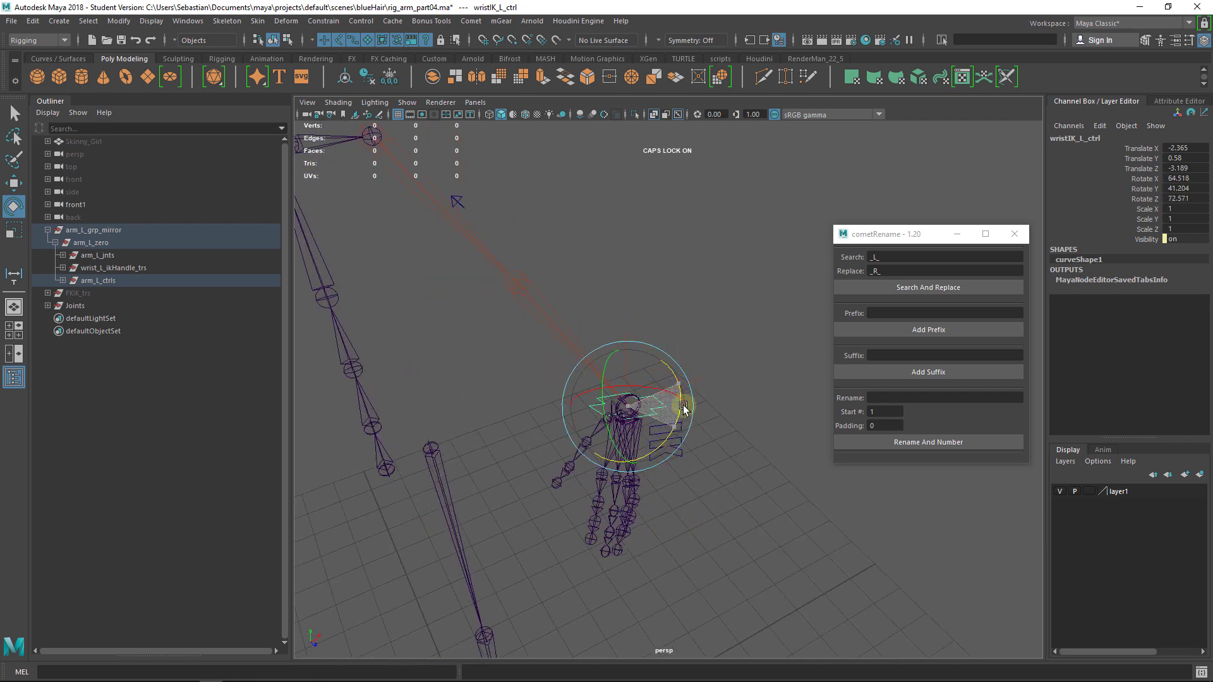
key(ctrl+z)
key(q)
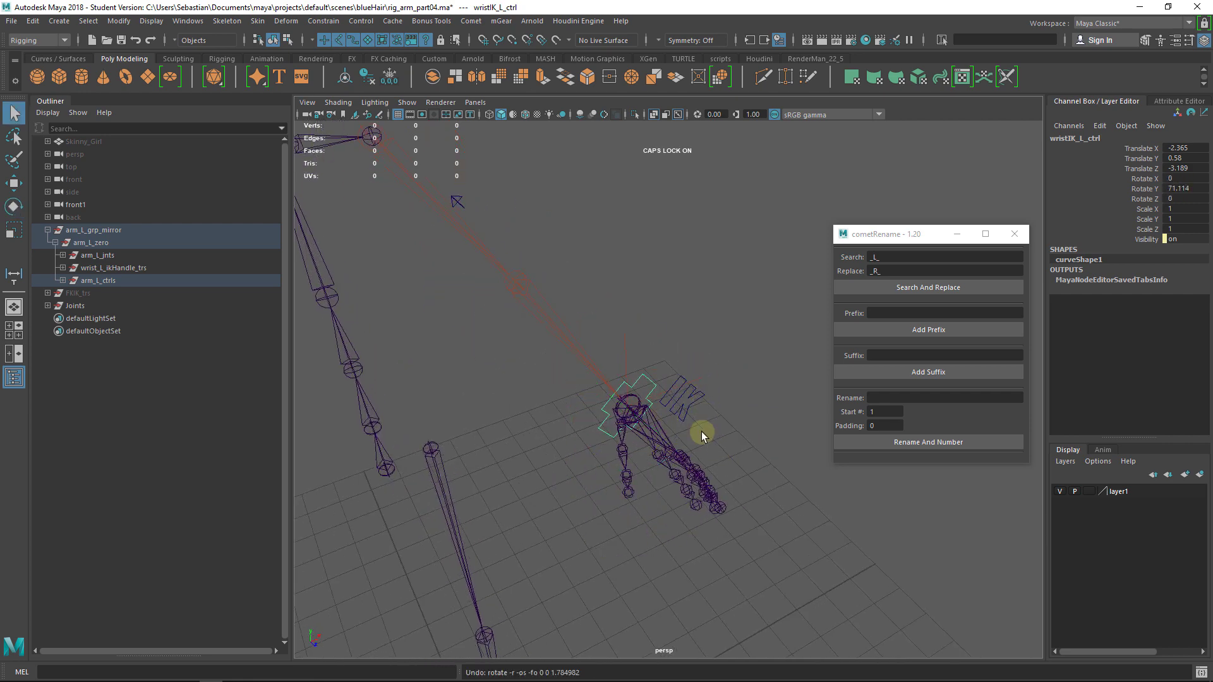
Step: Check the FK/IK blend by scrubbing the FK IK attribute of armFKIK_L_ctrl and leaving it at 1
click(681, 407)
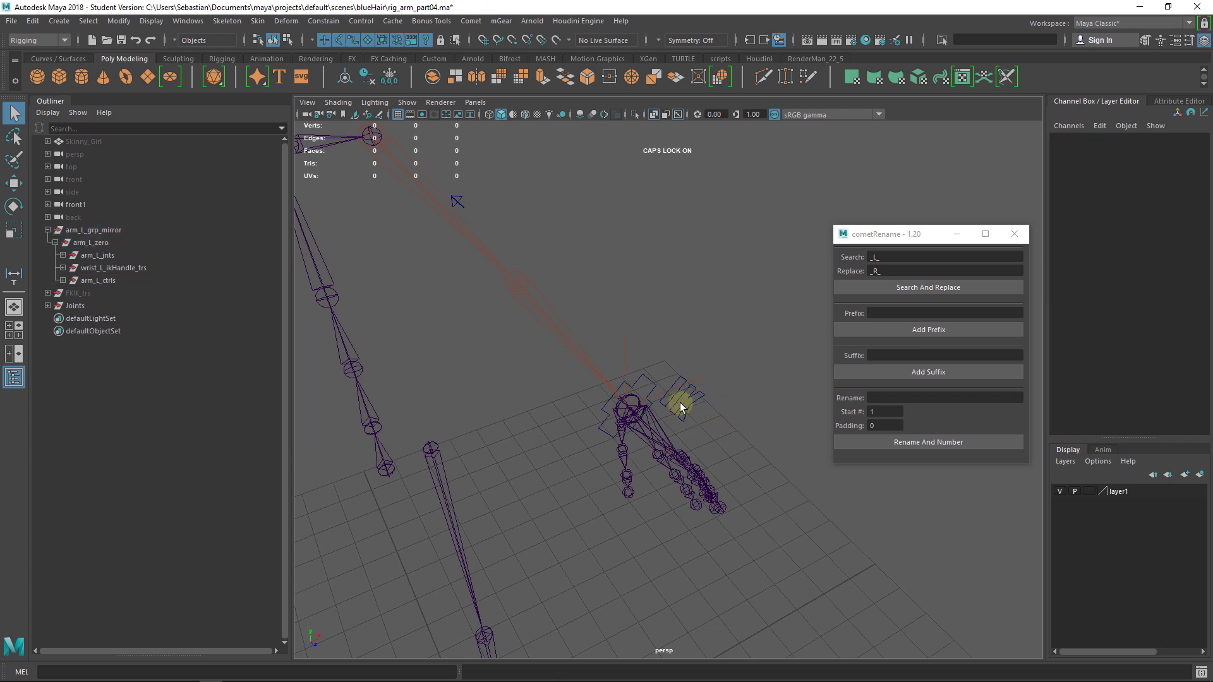
click(1145, 149)
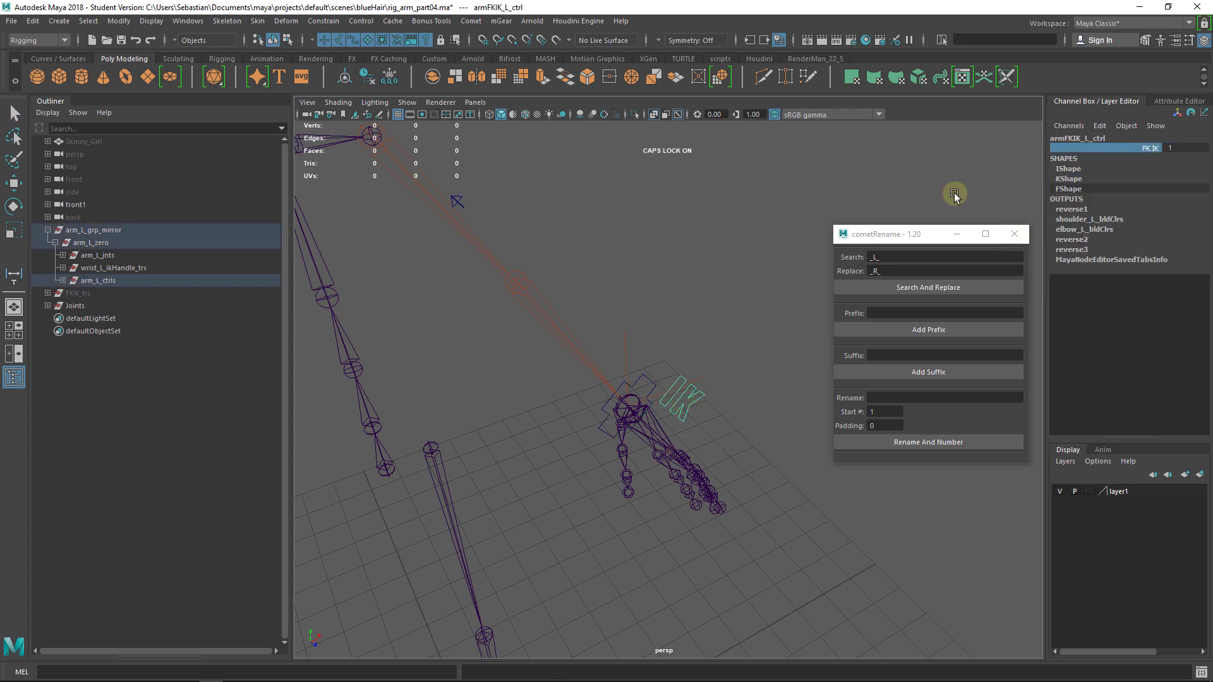
mouse_move(953, 193)
middle_down()
mouse_move(937, 192)
mouse_move(970, 182)
middle_up()
alt+drag(884, 194, 845, 183)
key(q)
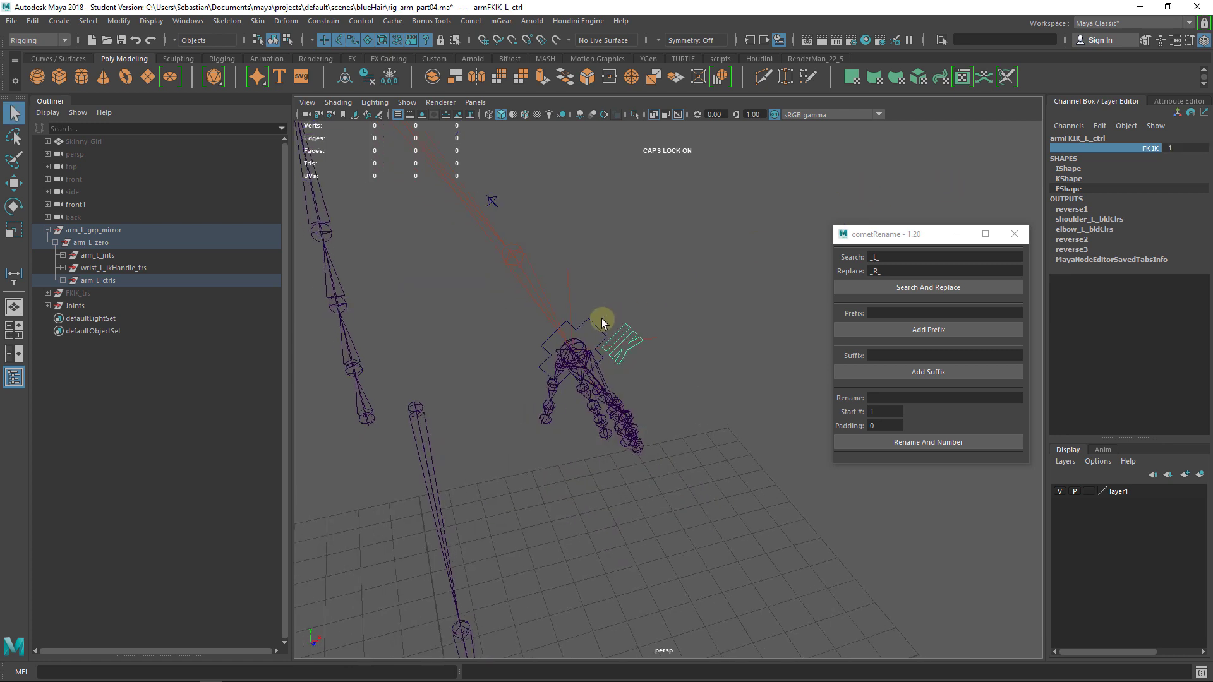
Step: Reset the translation and the X and Y rotation of wristIK_L_ctrl to 0
click(600, 320)
click(594, 324)
drag(1177, 148, 1176, 189)
text(0)
key(Return)
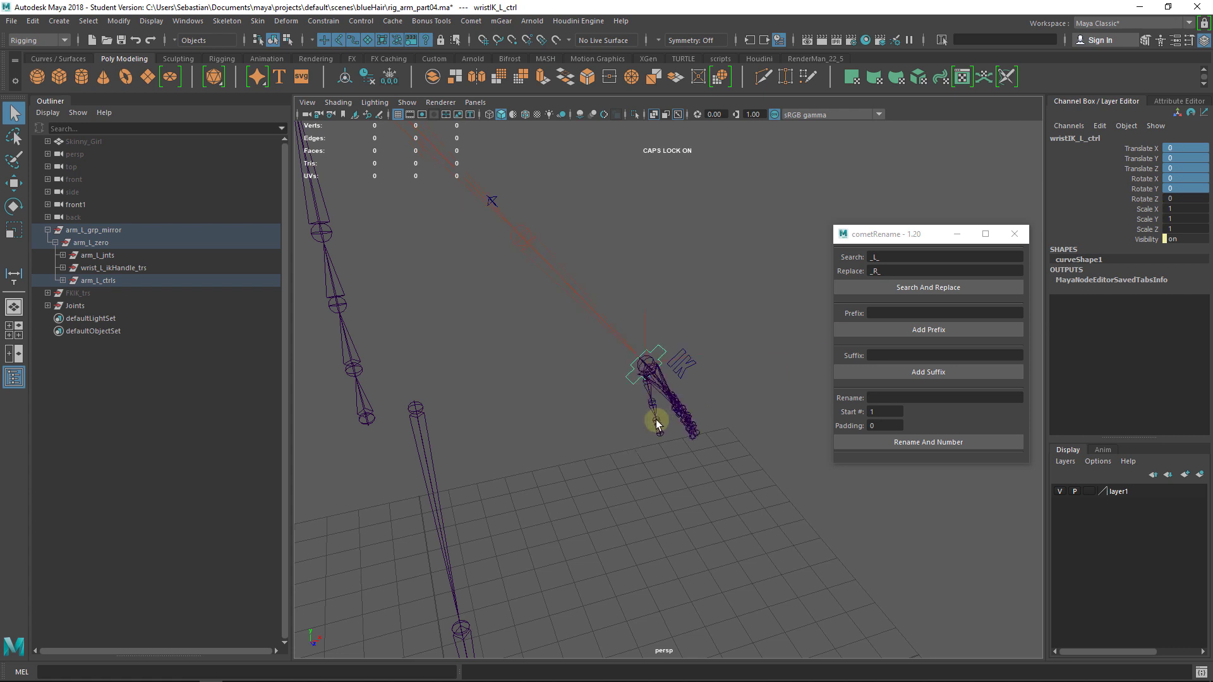
Step: Switch the left arm back to FK by setting the FK IK attribute of armFKIK_L_ctrl to 0
click(685, 369)
alt+drag(862, 245, 865, 229)
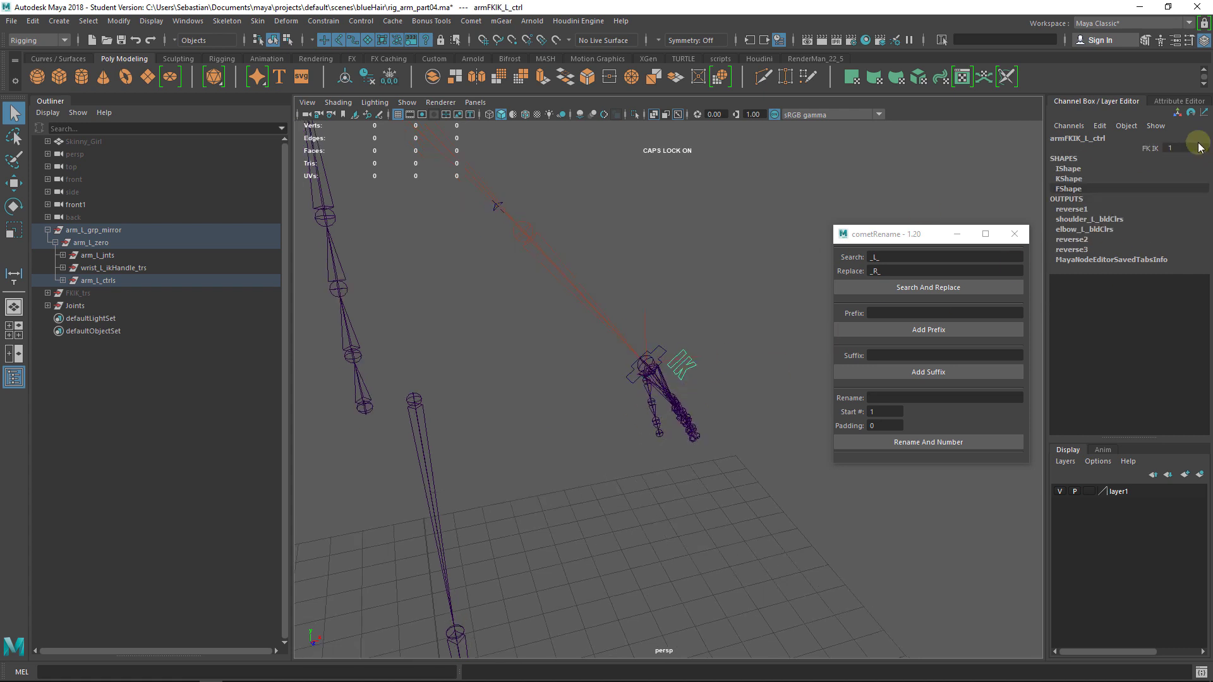
click(1177, 148)
text(0)
key(Return)
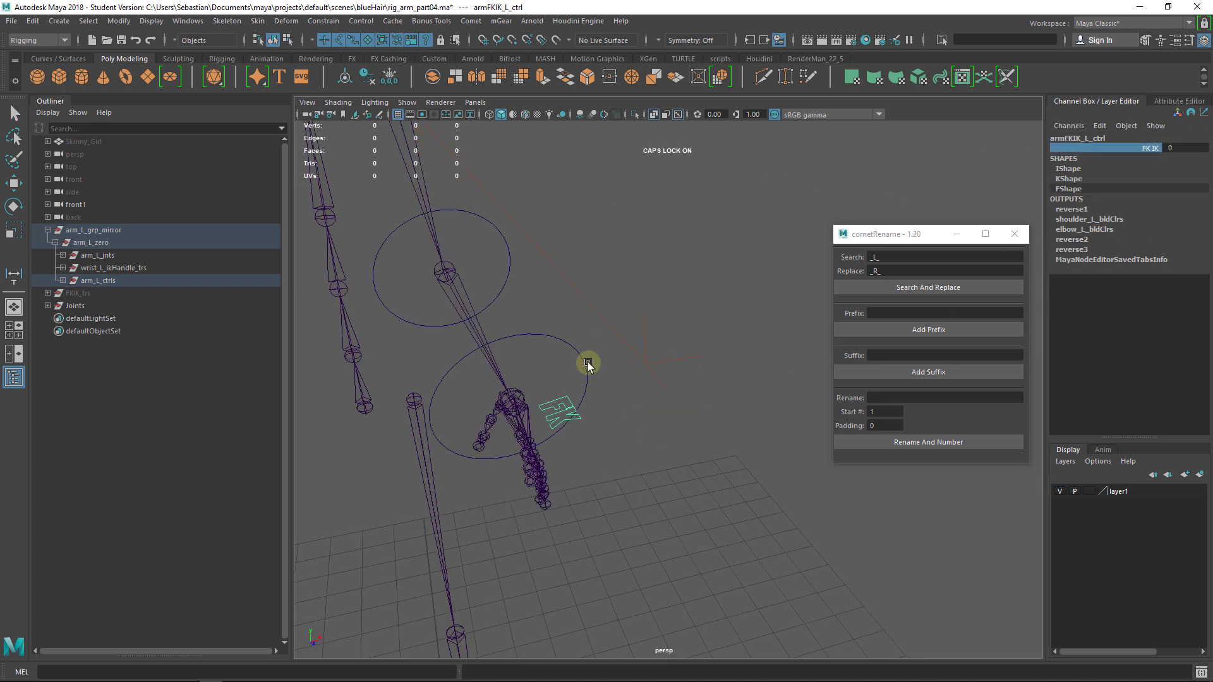
Step: Reset the posed elbowFK_L_ctrl by setting its channels from Translate Y through Rotate Y to 0
click(490, 219)
scroll(607, 252, down, 3)
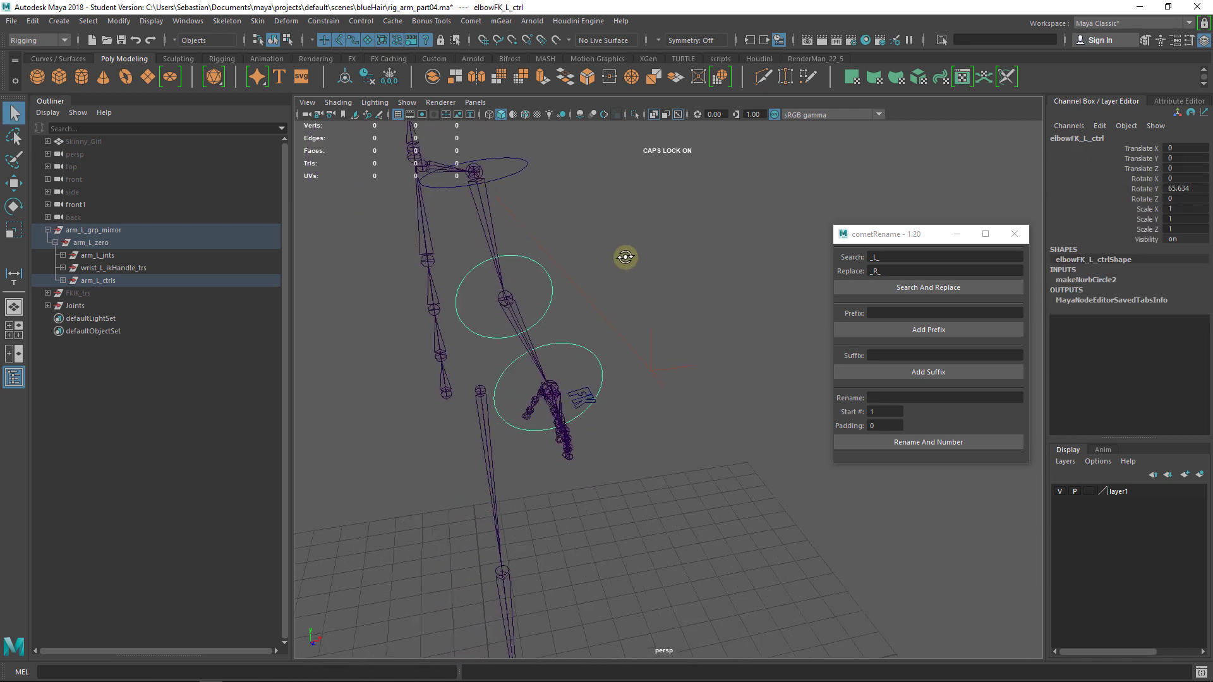
alt+middle_drag(625, 257, 643, 321)
drag(1204, 159, 1204, 193)
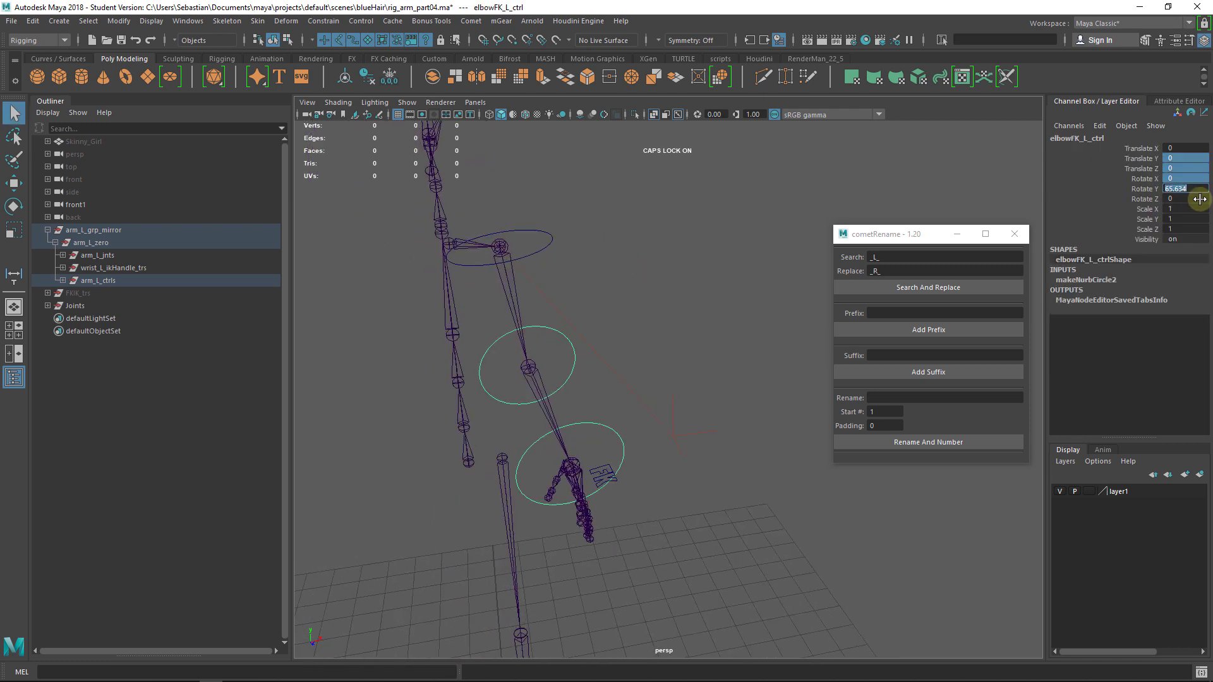
text(0)
key(Return)
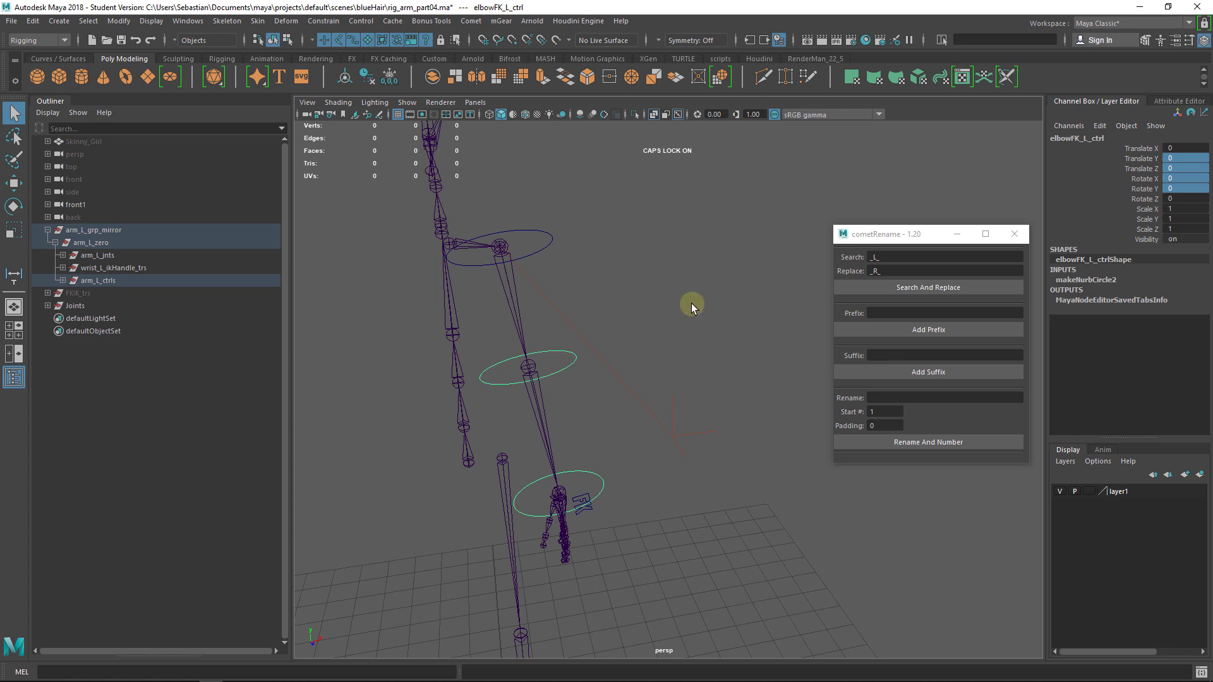
Step: Reset the rotation of shoulderFK_L_ctrl to 0, including Rotate Z, and clear the selection
drag(564, 224, 542, 241)
click(1203, 199)
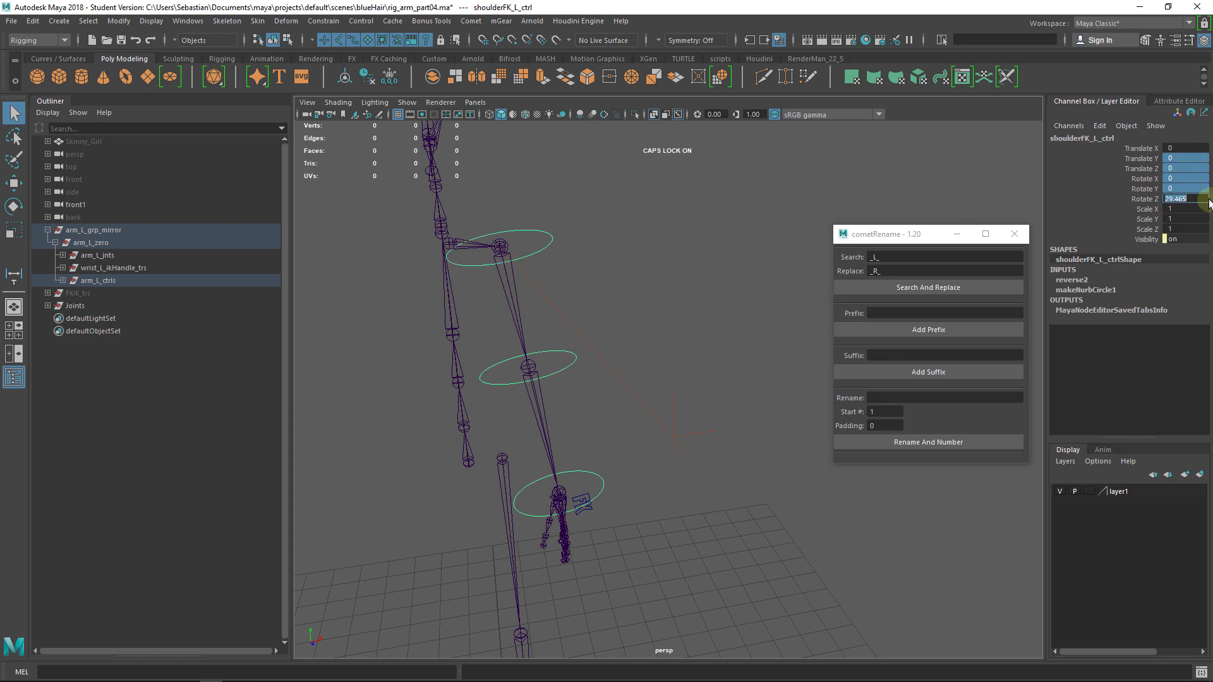
text(0)
key(Return)
alt+drag(750, 182, 731, 198)
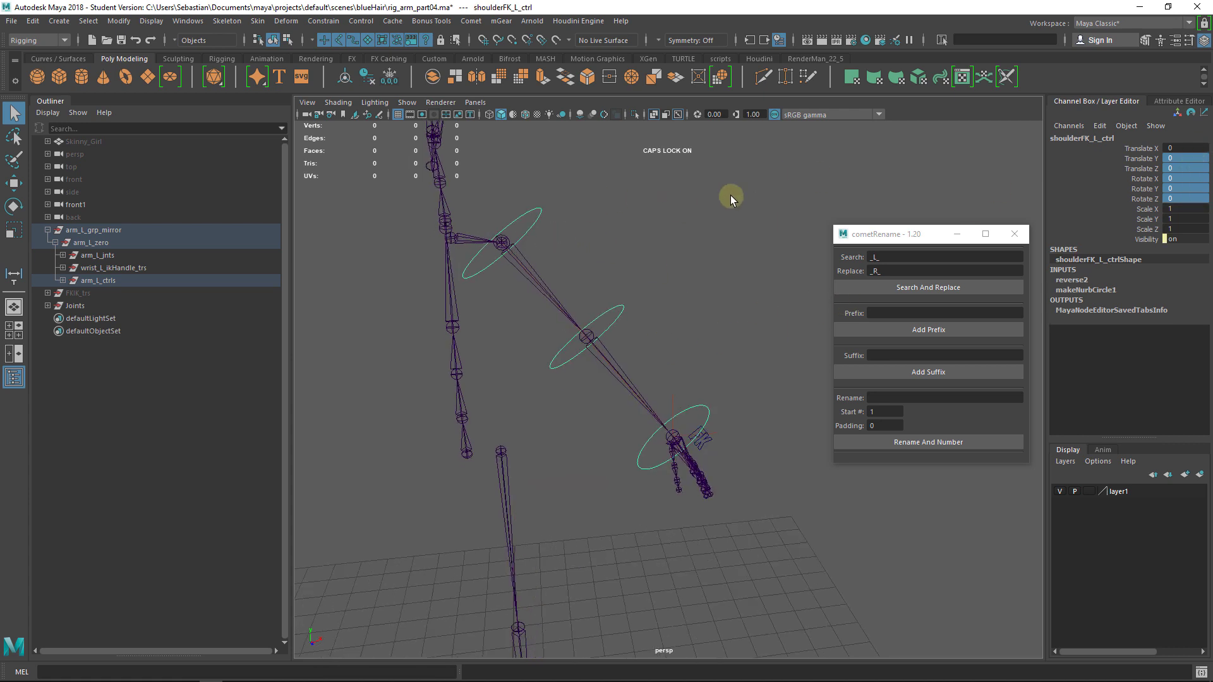
click(708, 272)
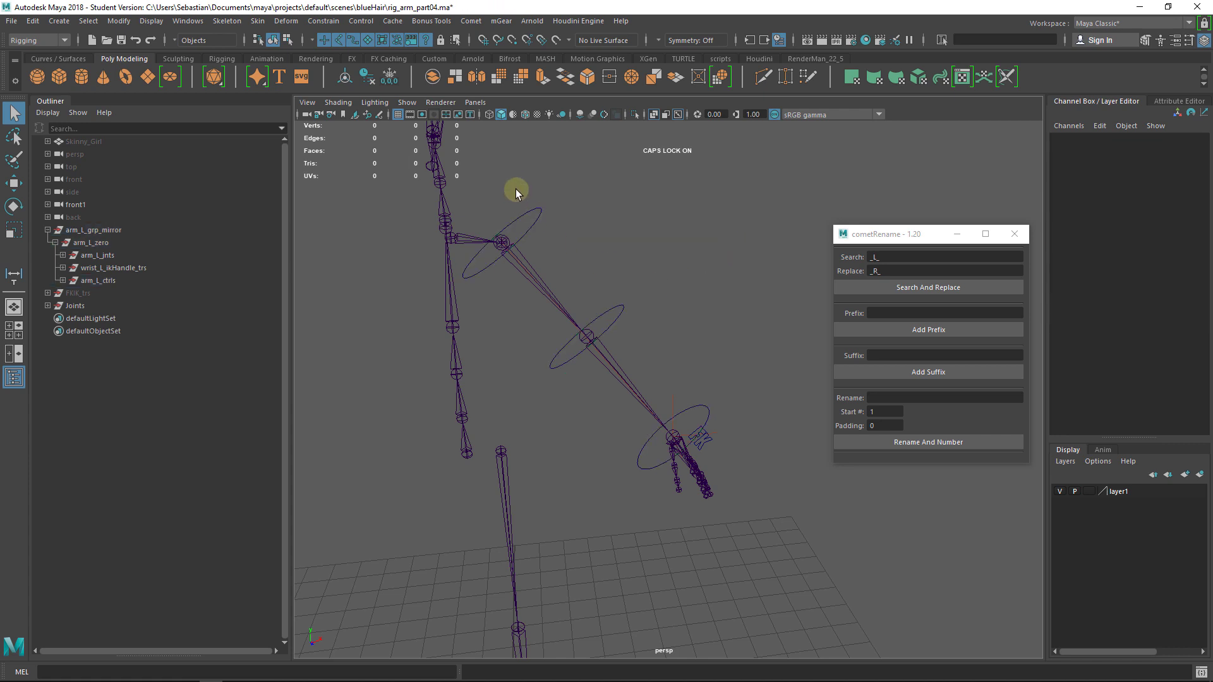
Step: Select shoulderFK_L_ctrl to inspect its transform values and the left arm's pose, and clear the selection
drag(516, 188, 551, 218)
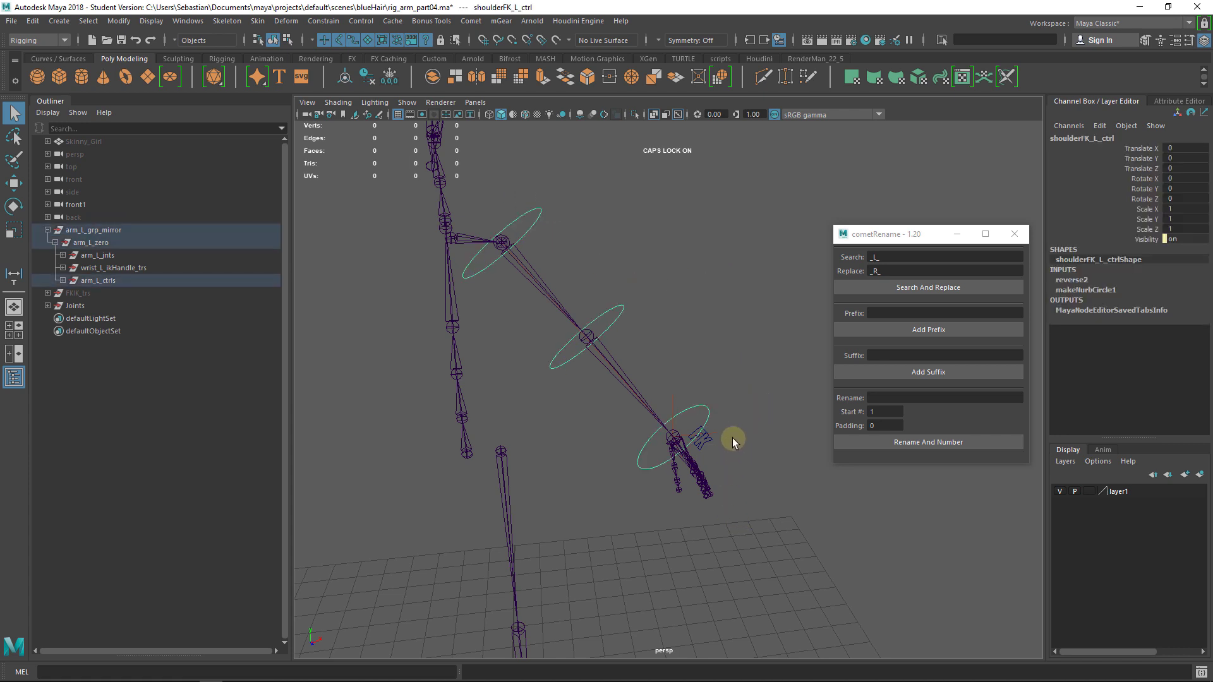
alt+drag(733, 442, 524, 220)
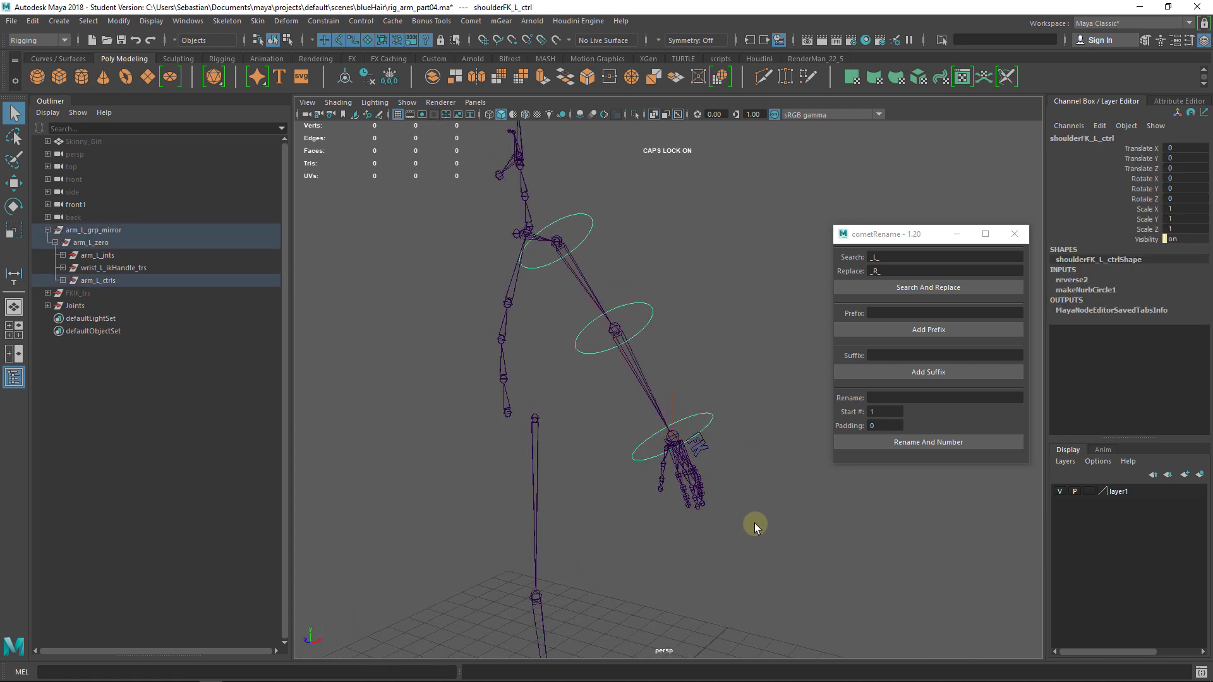
alt+drag(699, 423, 645, 387)
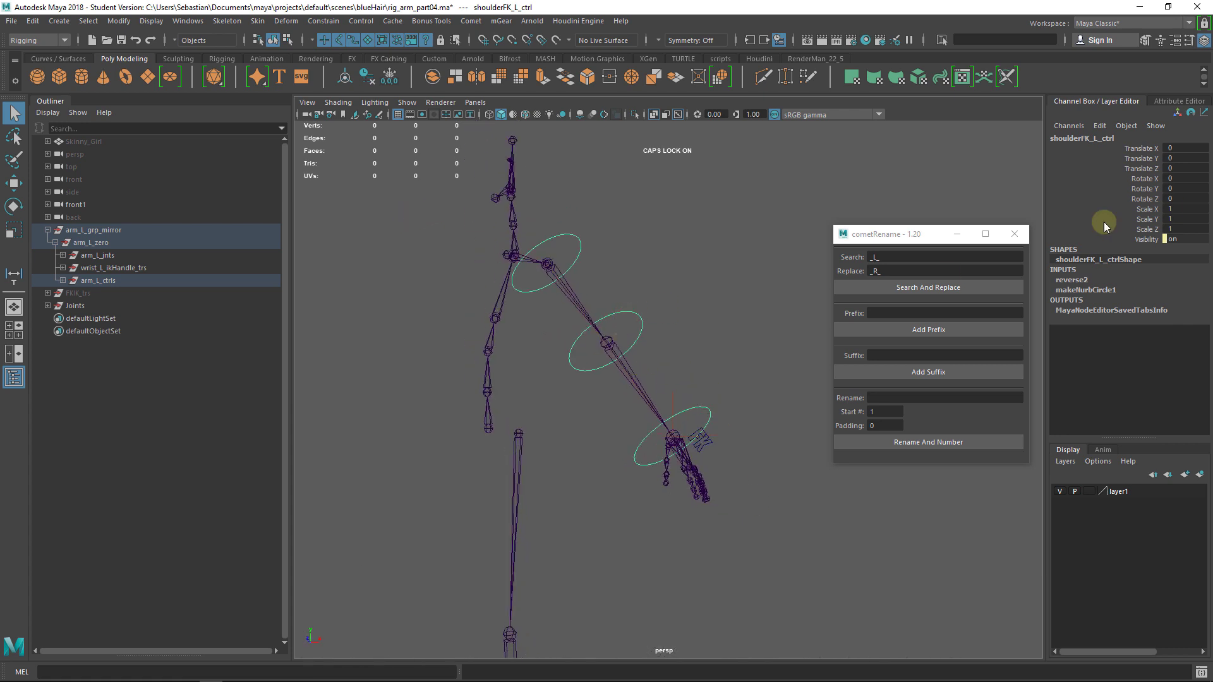
click(639, 226)
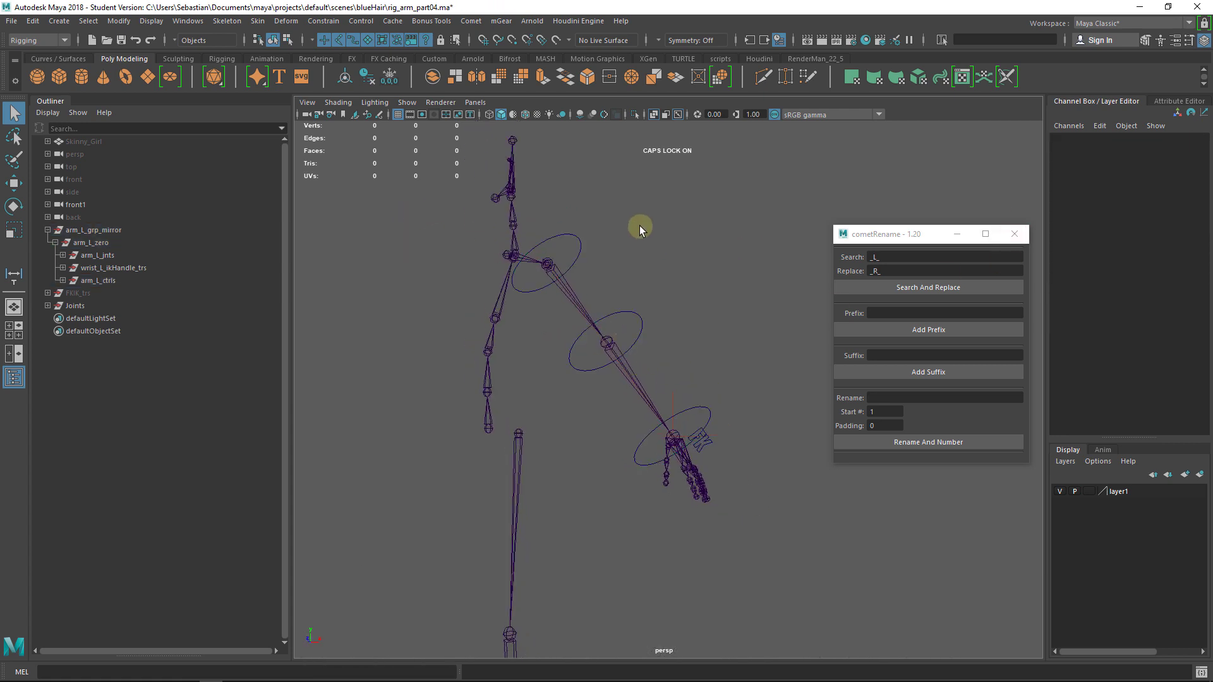
Step: Rotate shoulderFK_L_ctrl as a test, reset it with the zeroR animation shelf script, and clear the selection
click(246, 57)
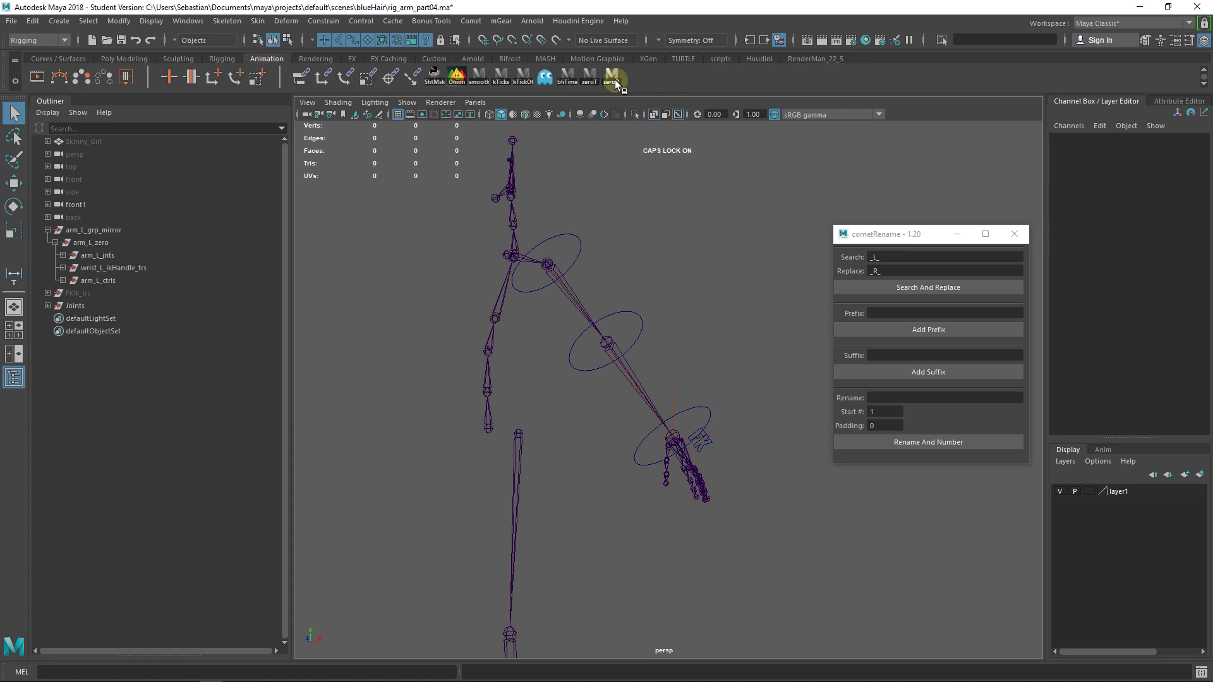
click(638, 310)
key(e)
click(569, 238)
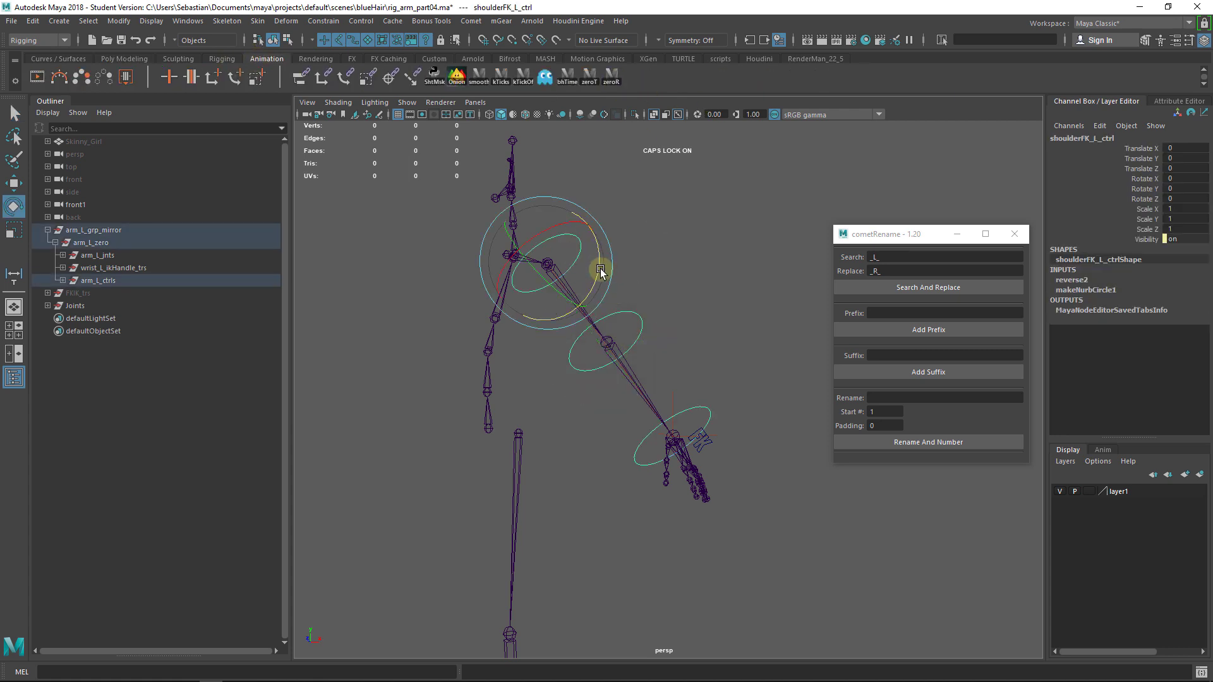
drag(601, 271, 601, 335)
click(617, 84)
click(787, 241)
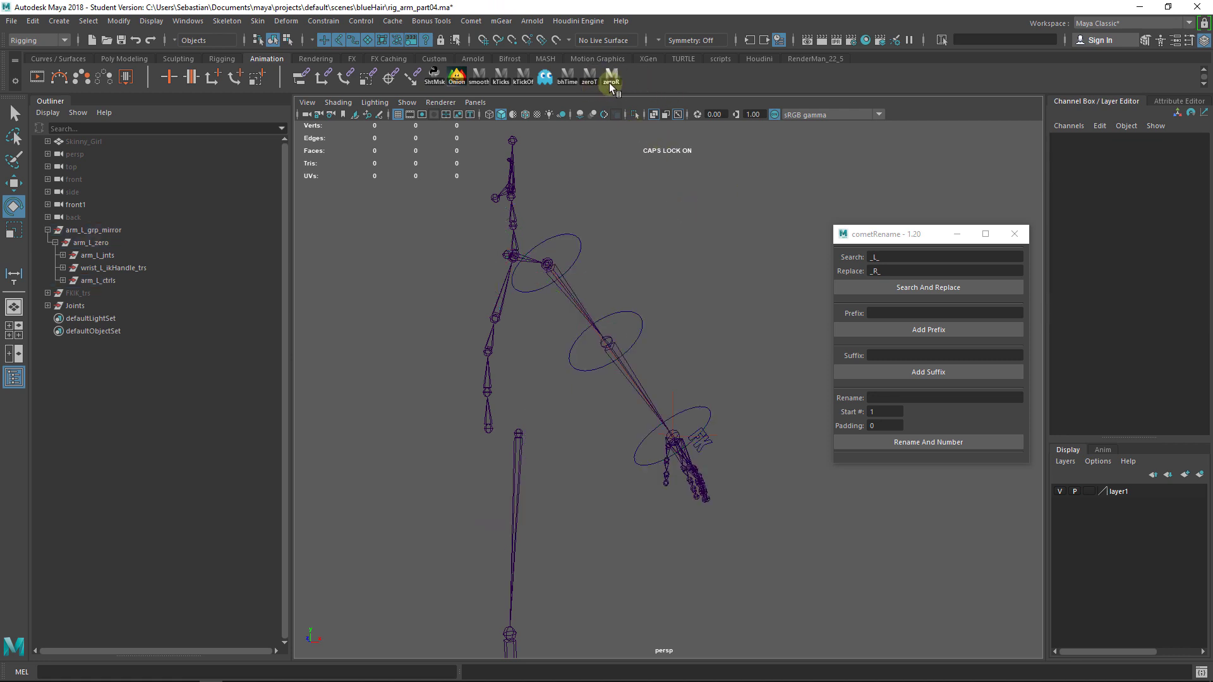
Step: Open the zeroR script for editing, examine its selection loop and .rotate setAttr line, and close the Shelf Editor
right_click(612, 87)
click(657, 100)
drag(1078, 231, 969, 133)
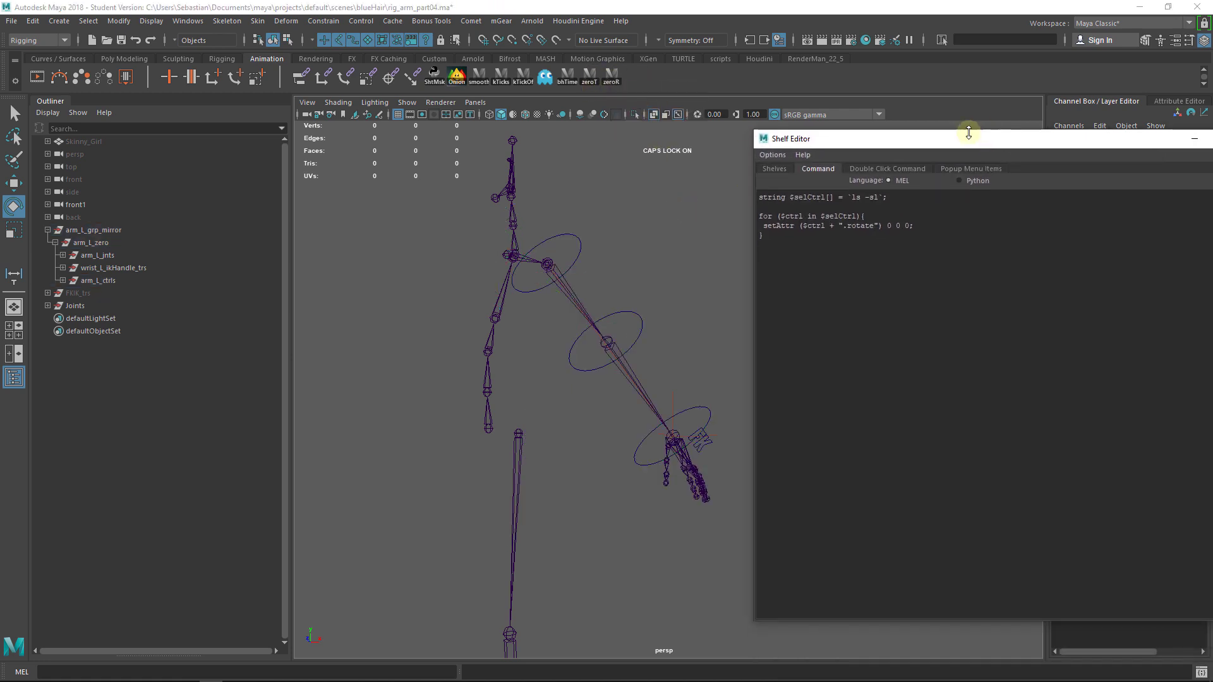
drag(897, 198, 757, 197)
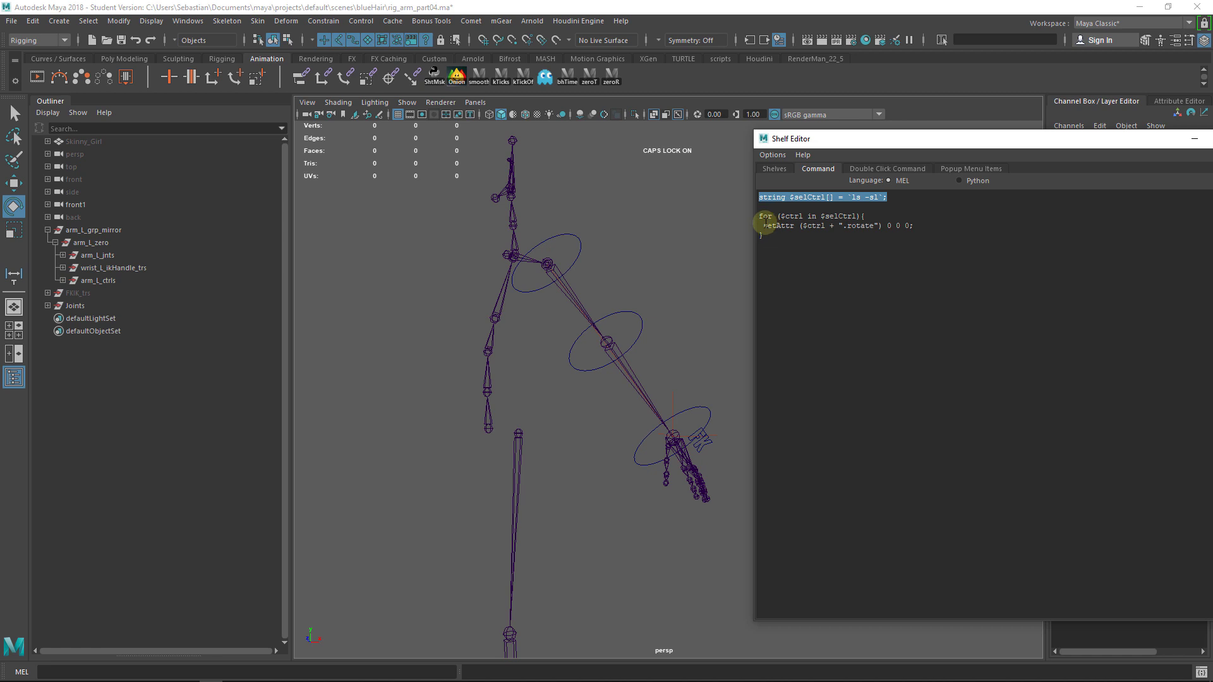
drag(764, 226, 781, 228)
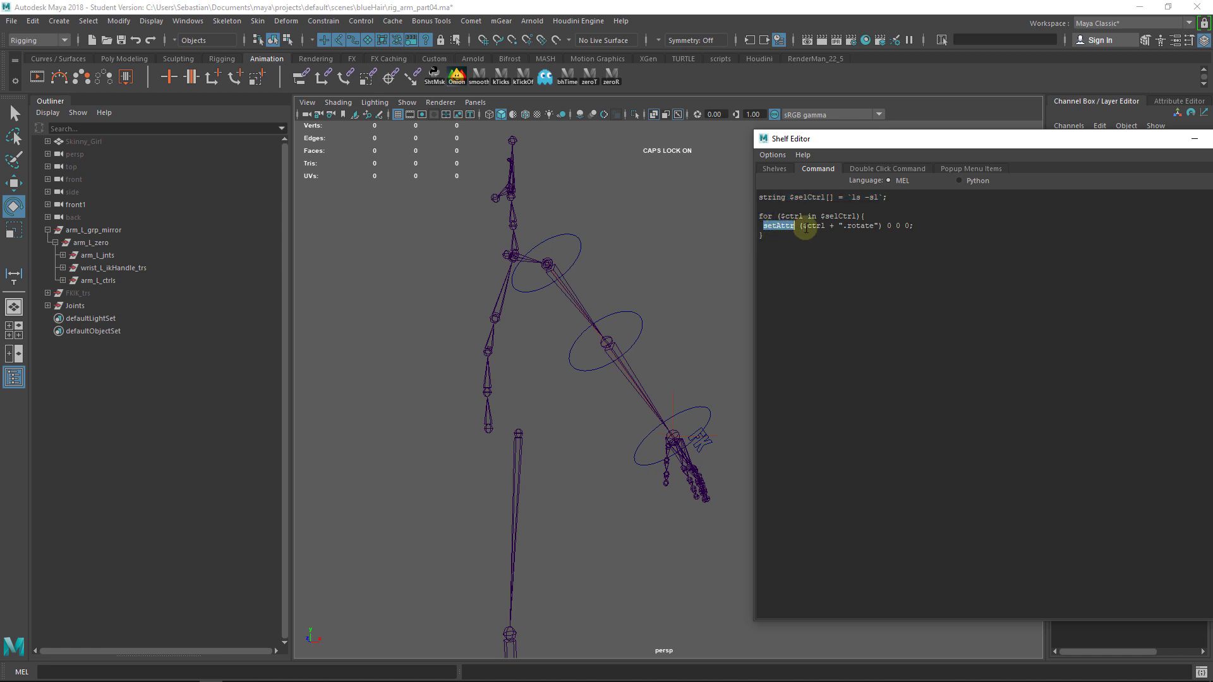
drag(934, 141, 904, 197)
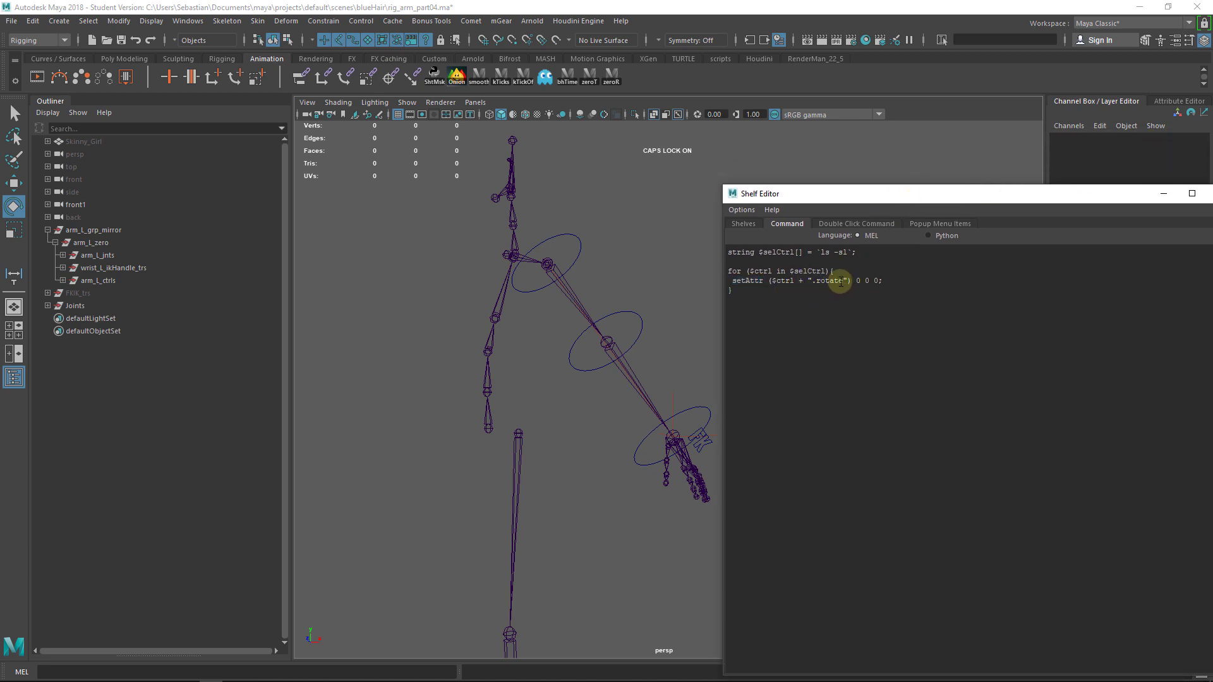
drag(844, 281, 799, 280)
click(774, 348)
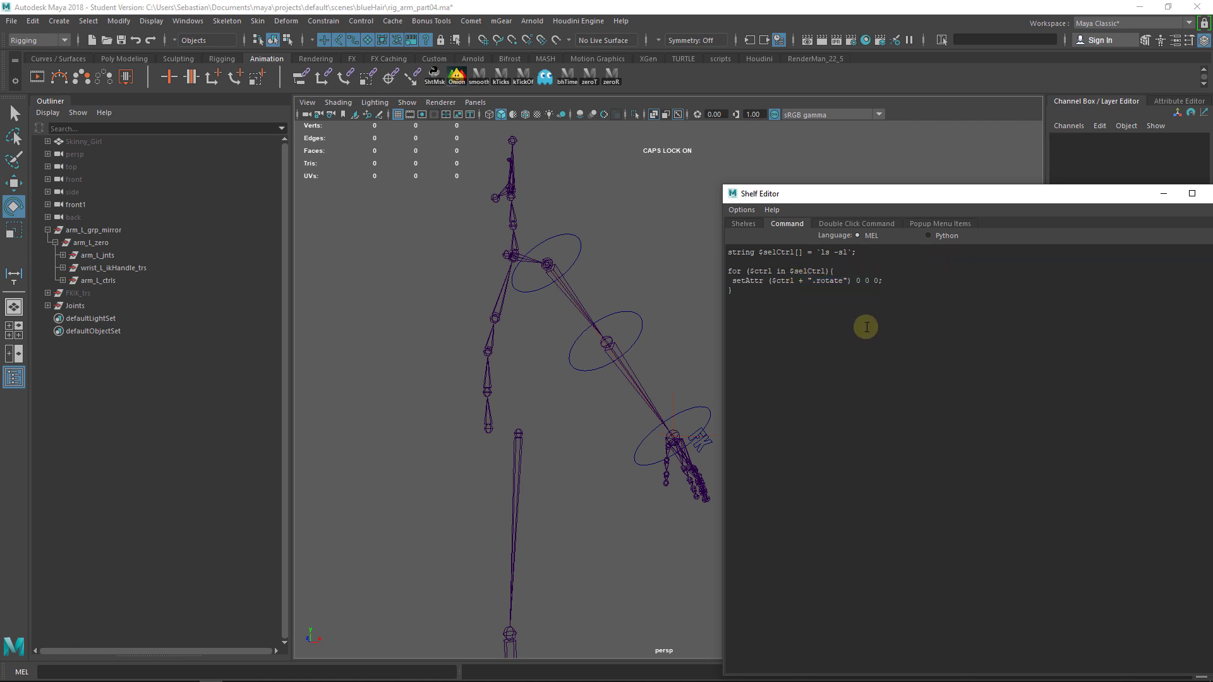
drag(998, 184, 999, 187)
drag(1136, 196, 986, 198)
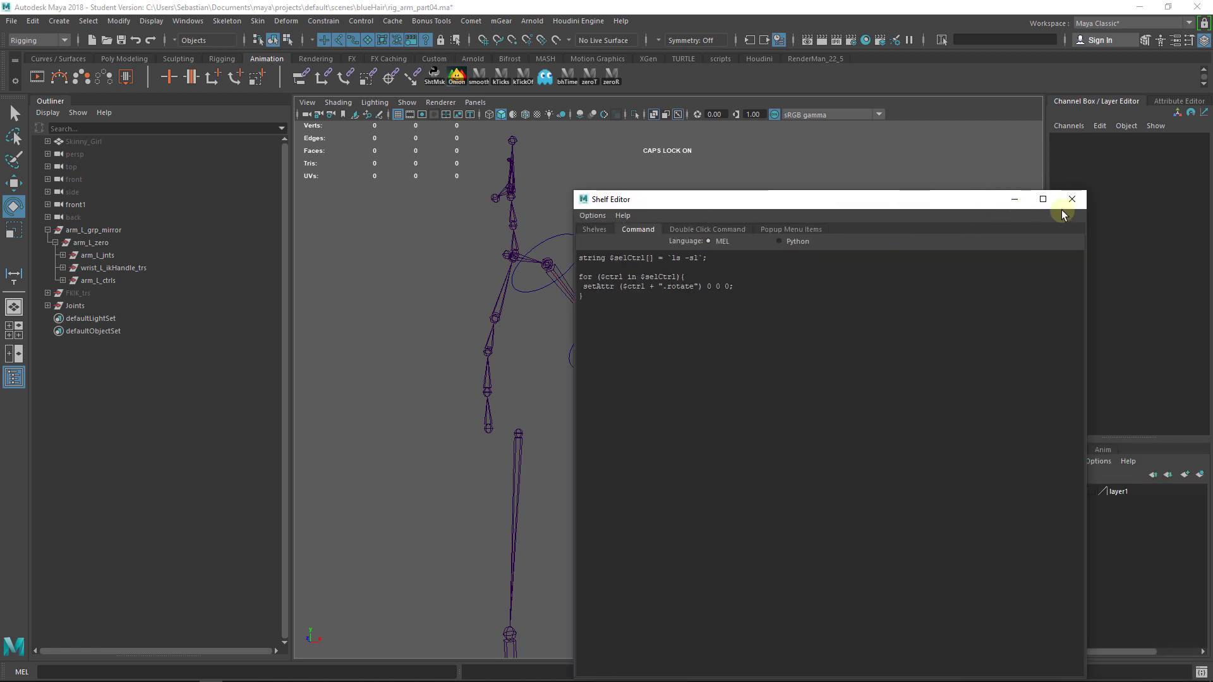
click(1069, 201)
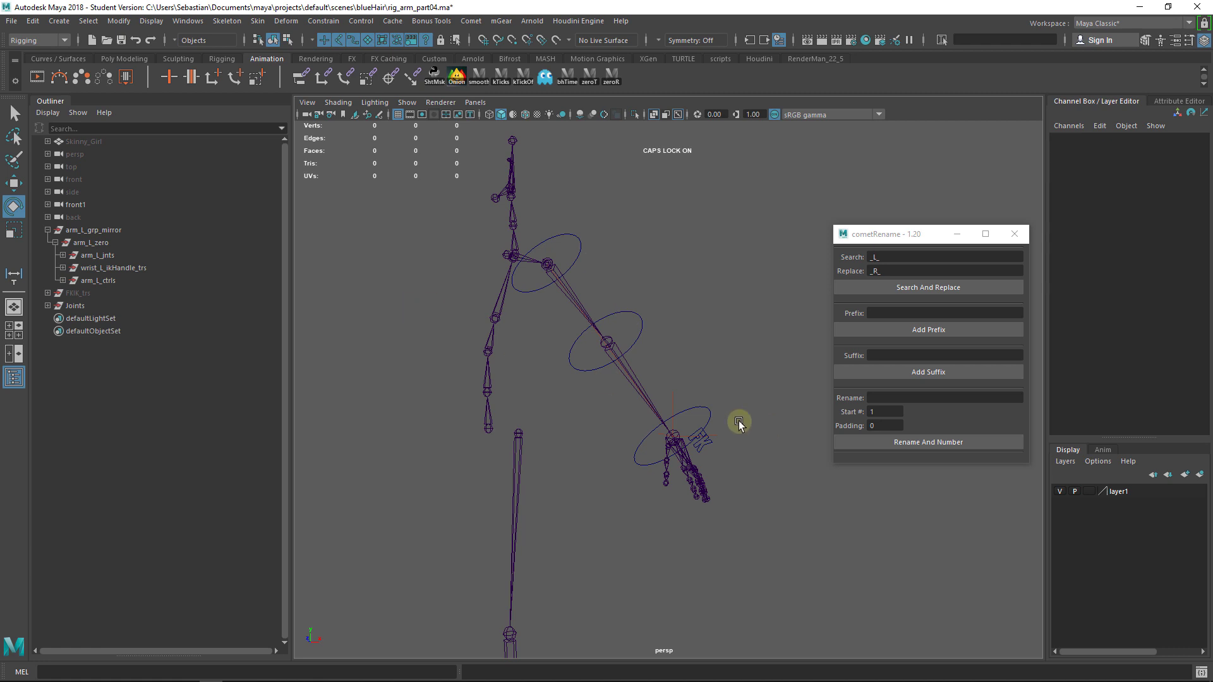
Step: Rotate shoulderFK_L_ctrl to about -35, 58 and -40 in X, Y and Z, and zero it with the zeroR script
click(581, 242)
drag(599, 273, 714, 242)
click(610, 76)
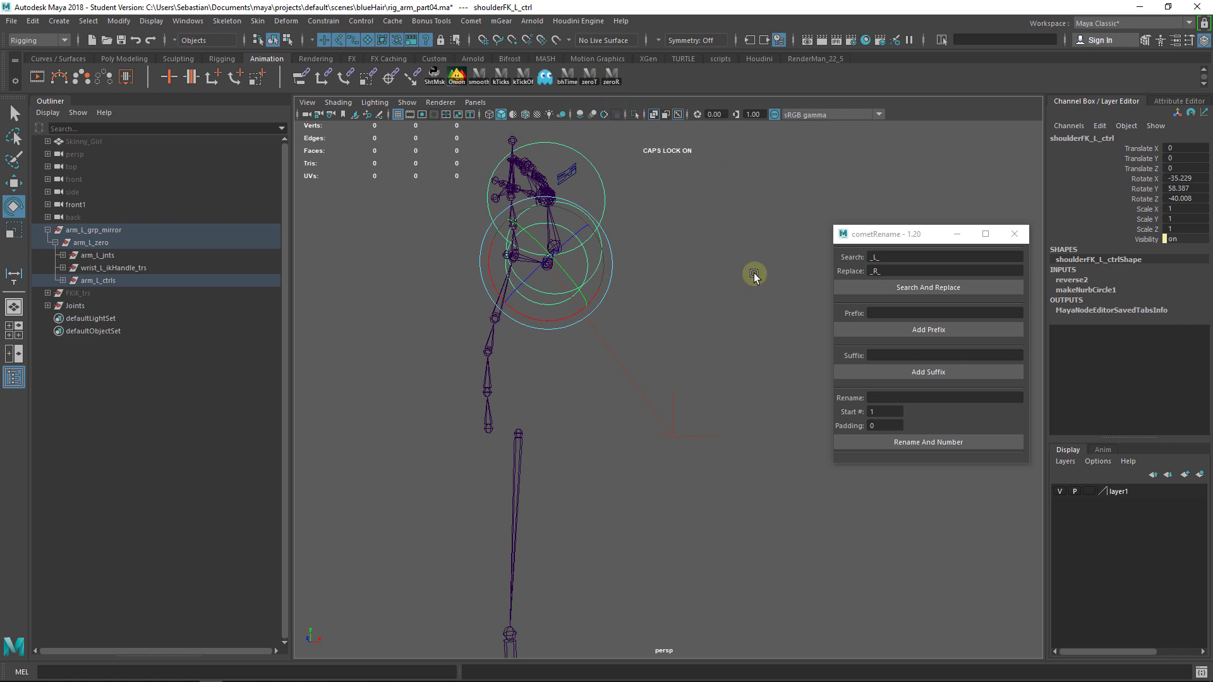
Step: Open the zeroT script for editing, examine its .translate attribute line, and close the Shelf Editor
click(716, 456)
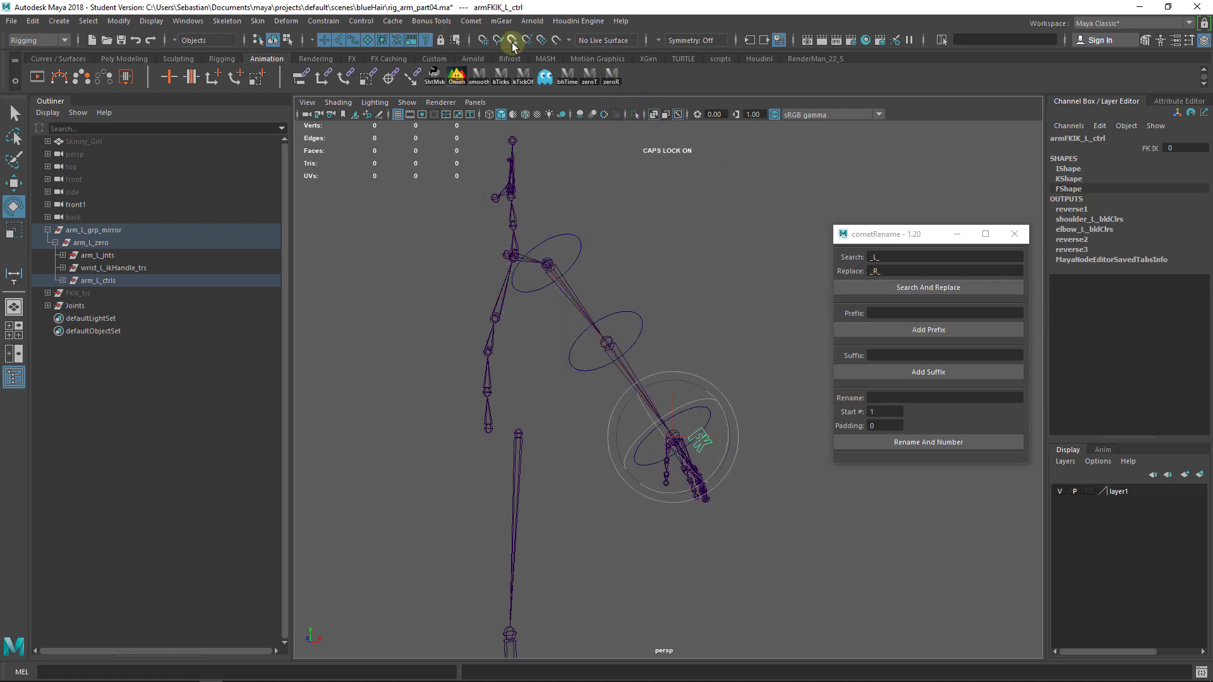
right_click(591, 81)
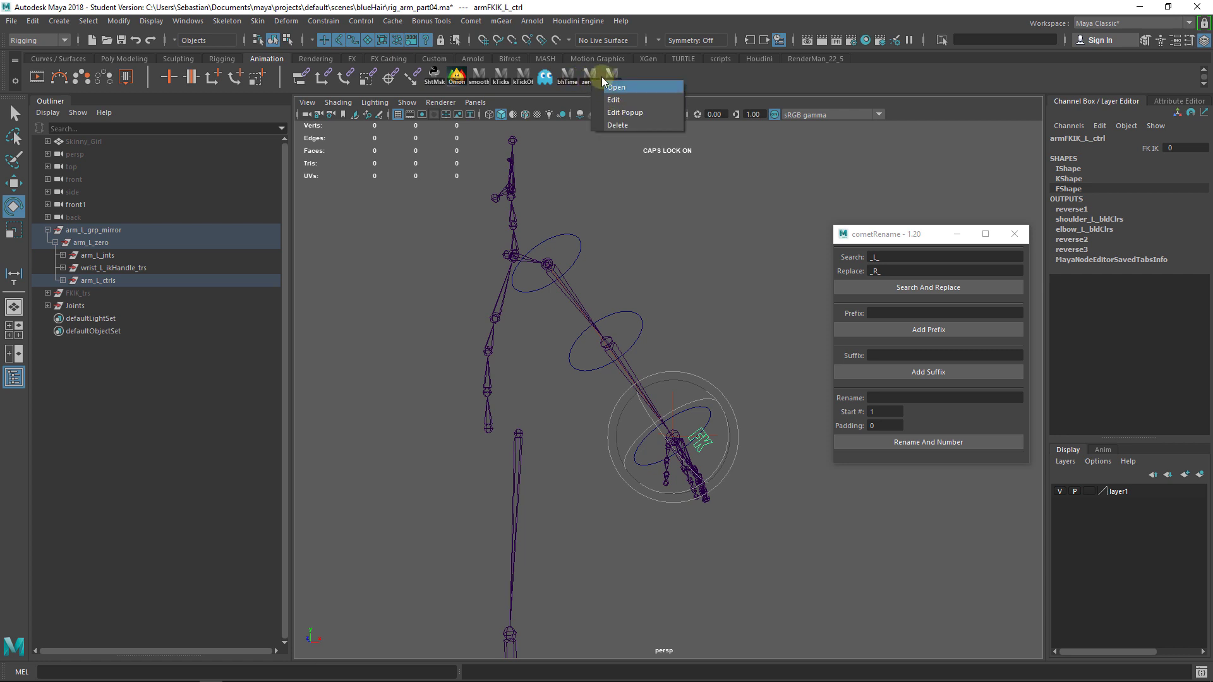
click(612, 101)
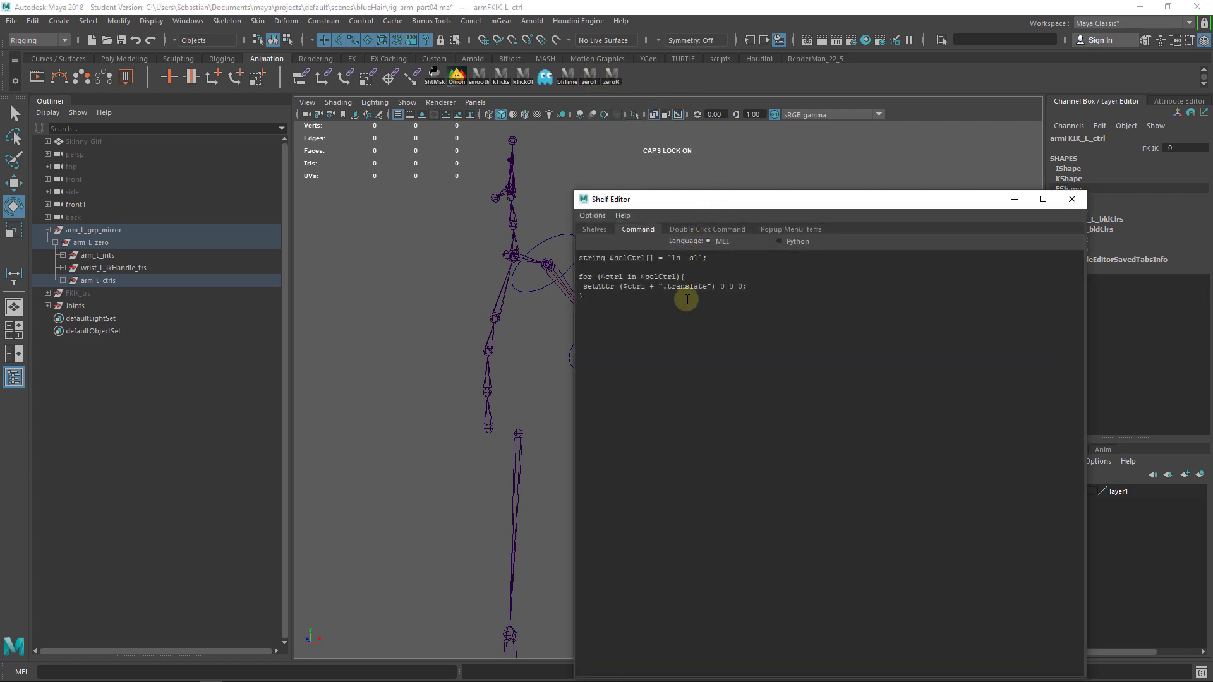
drag(663, 287, 687, 290)
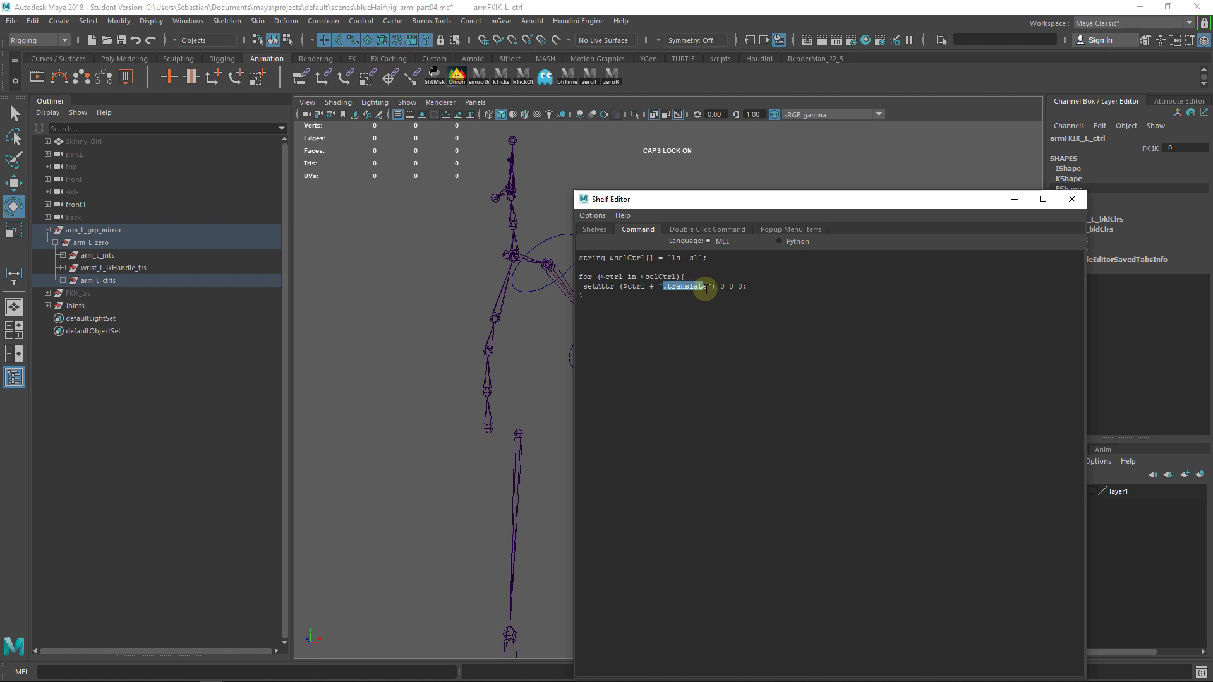
click(1070, 200)
click(725, 262)
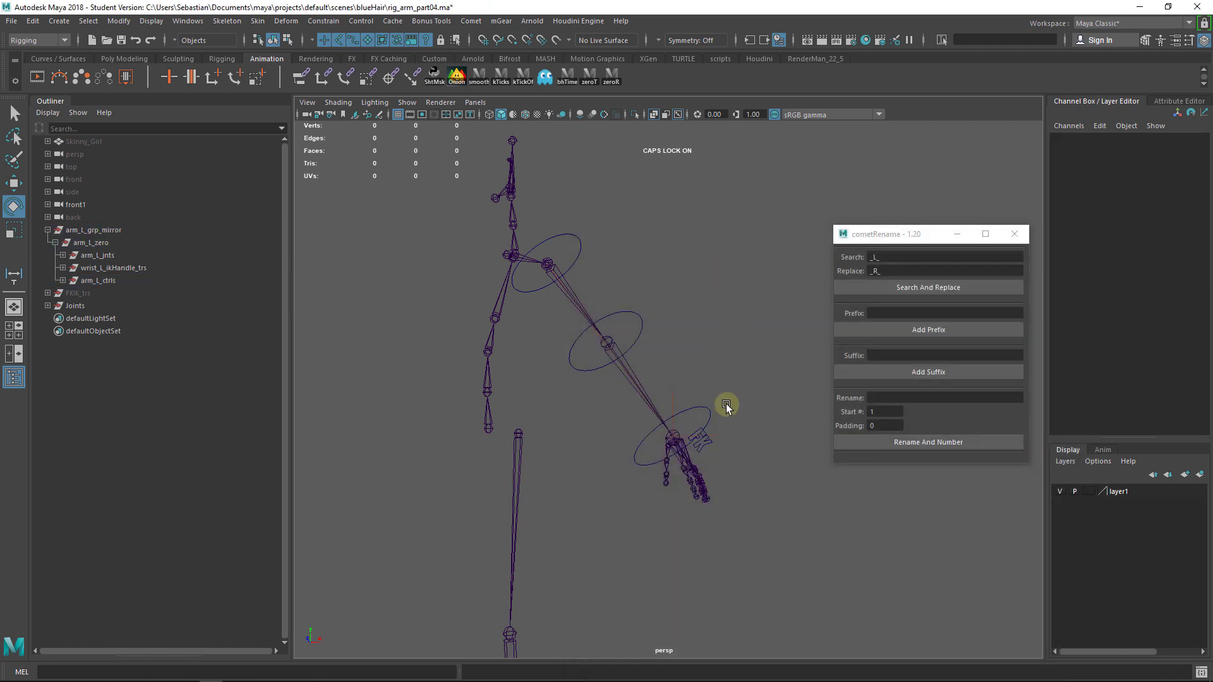
Step: Switch the left arm to IK by setting the FK IK attribute of armFKIK_L_ctrl to 1
click(707, 444)
click(1144, 148)
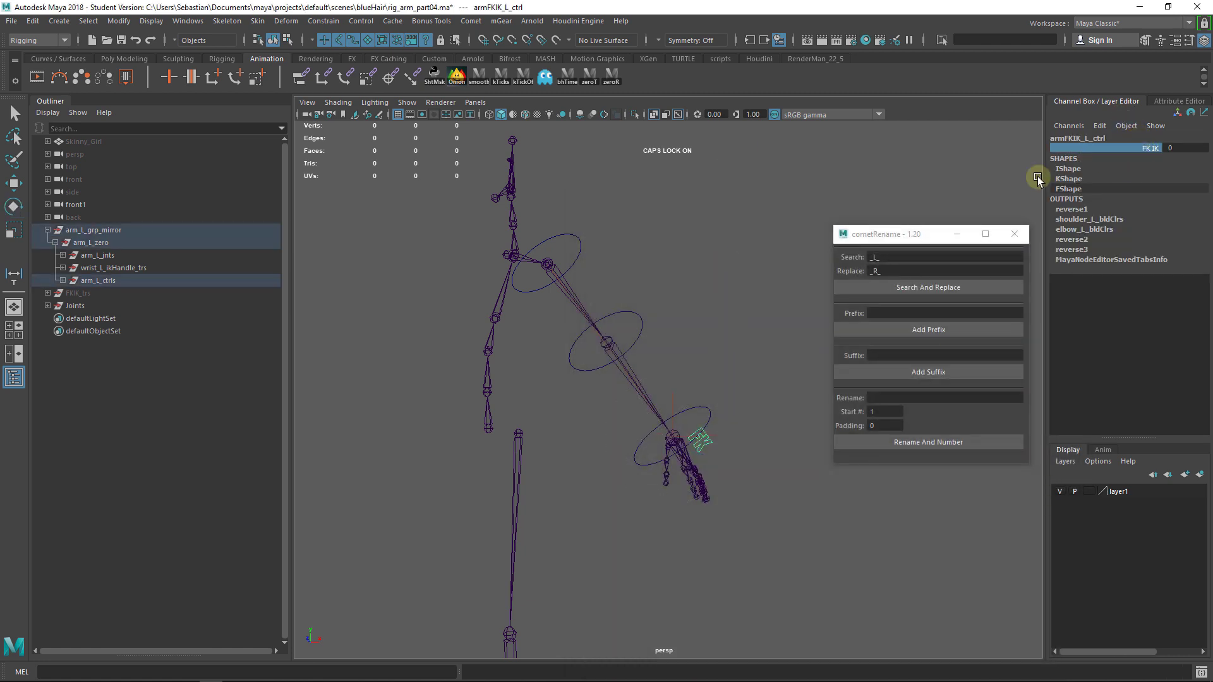
middle_drag(941, 183, 993, 177)
Step: Move wristIK_L_ctrl across the body, try rotating it and undo that, and reset its translation with the zeroT script
click(695, 425)
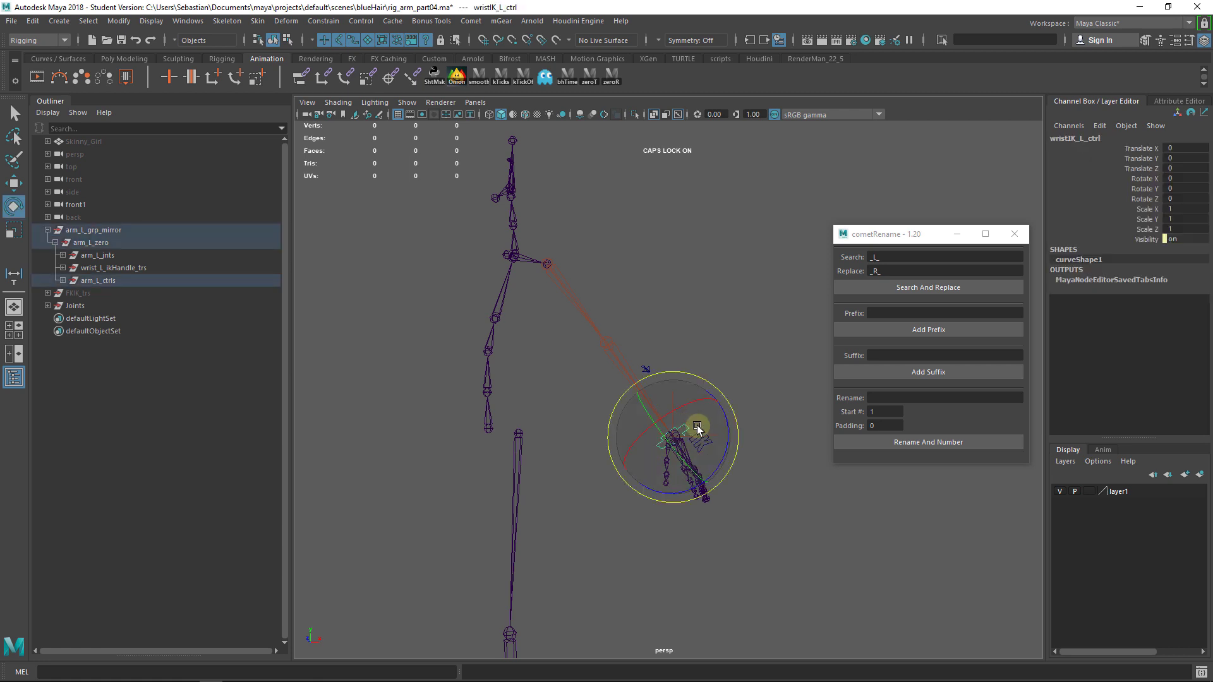
key(w)
middle_drag(589, 389, 407, 272)
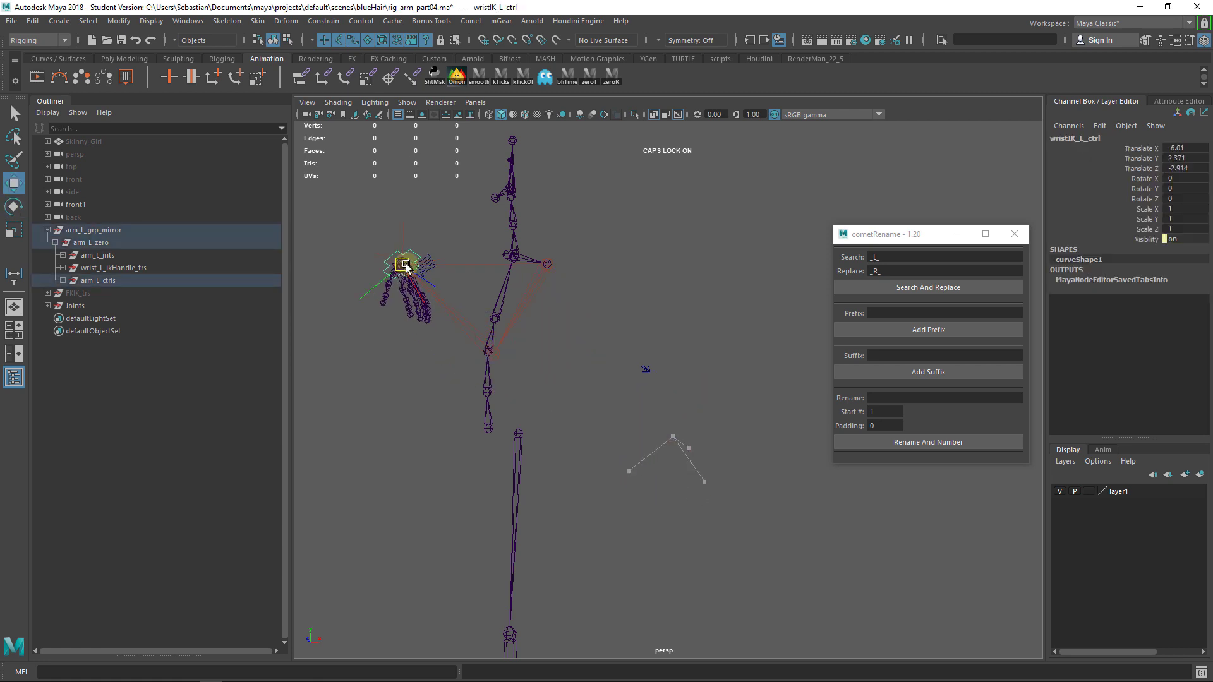
key(e)
drag(407, 289, 458, 278)
key(ctrl+z)
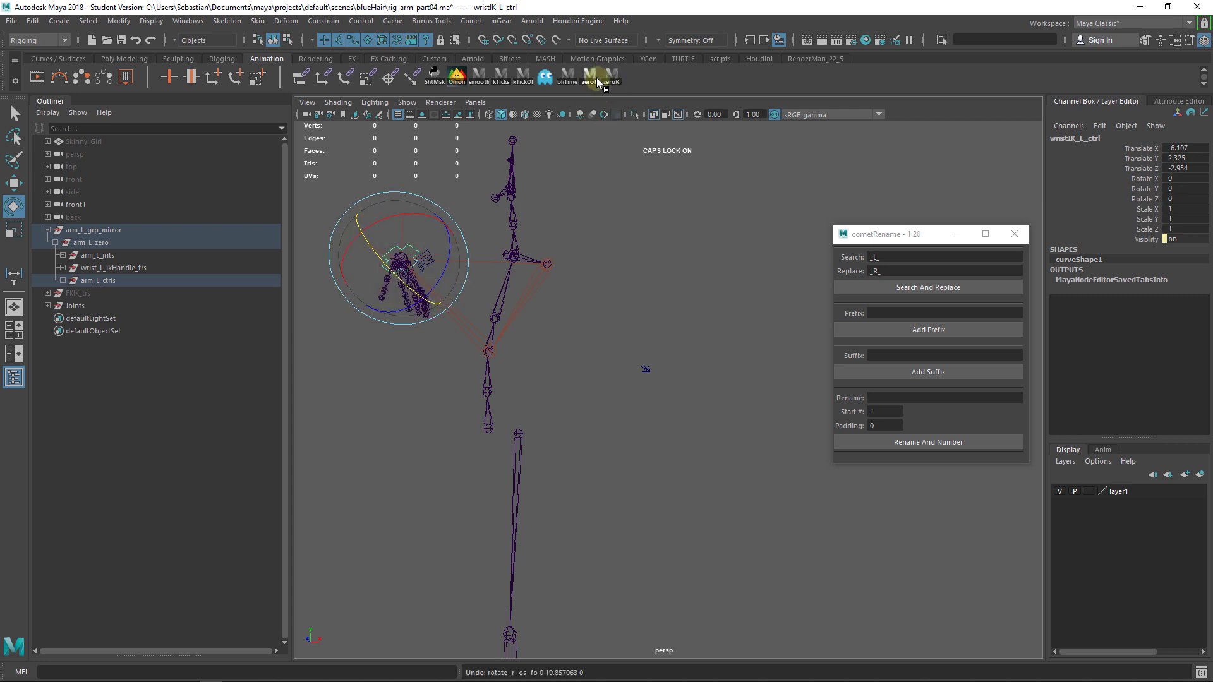
click(590, 77)
key(q)
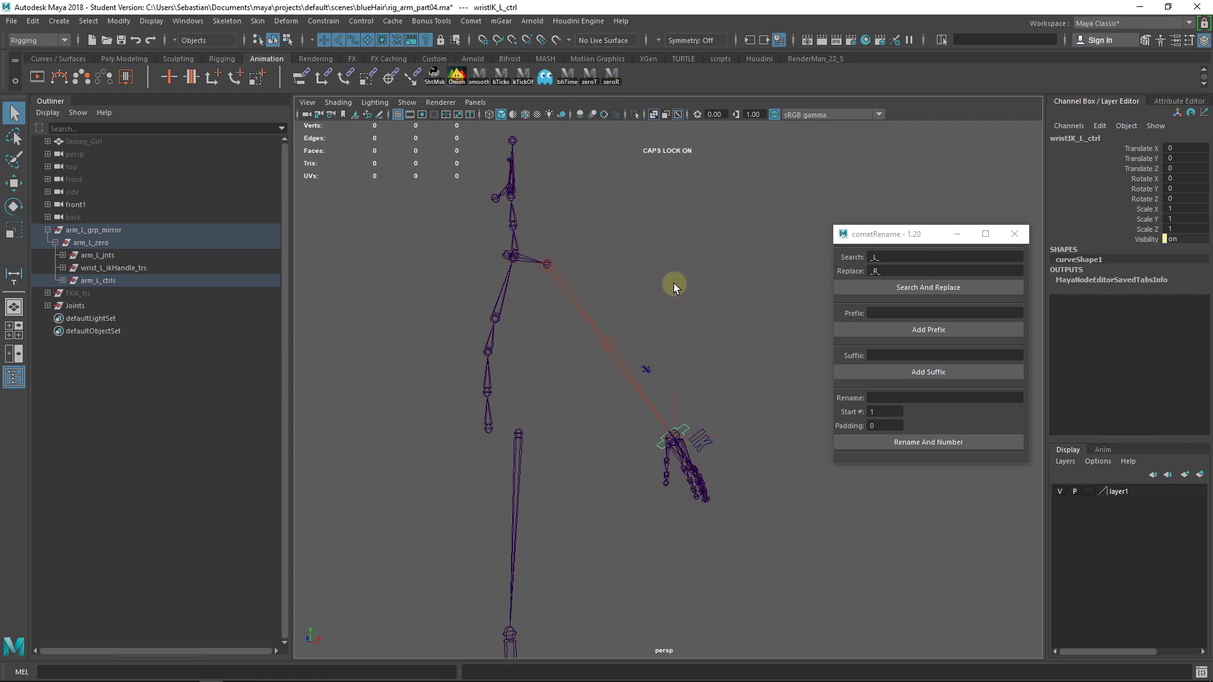
click(673, 283)
Step: Return the left arm to FK by setting the FK IK attribute of armFKIK_L_ctrl to 0
click(708, 444)
click(1148, 148)
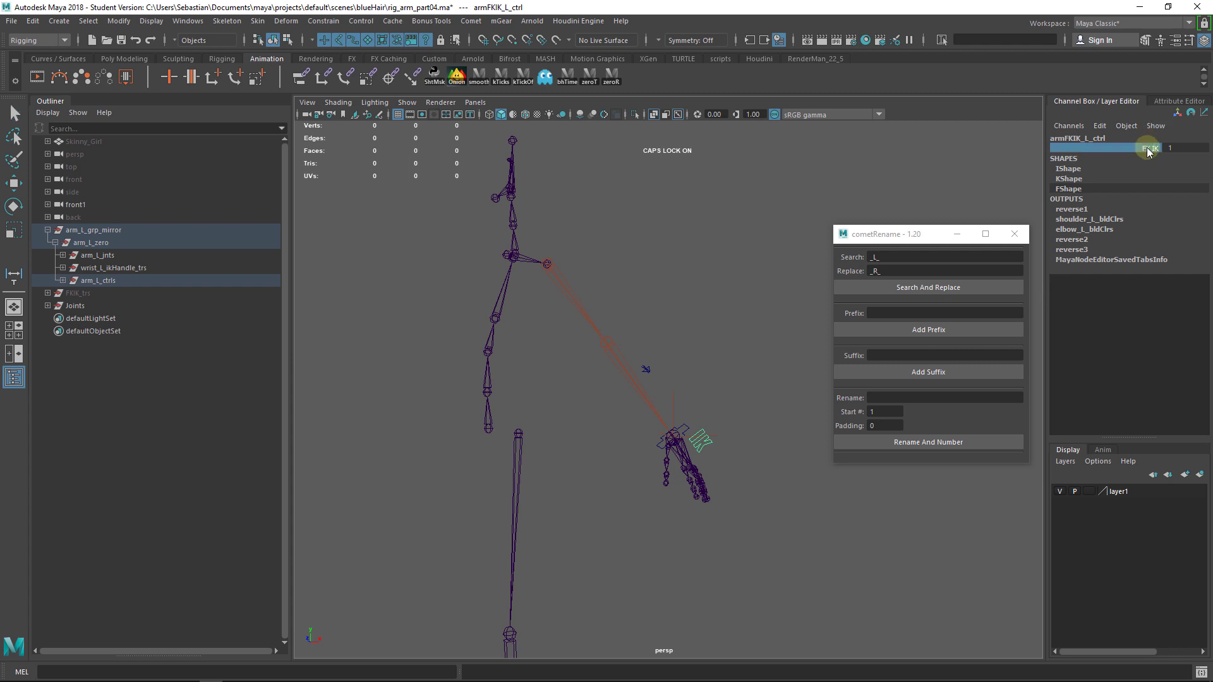
middle_drag(991, 164, 885, 161)
alt+drag(799, 224, 772, 233)
alt+right_drag(697, 250, 601, 247)
alt+drag(601, 249, 624, 276)
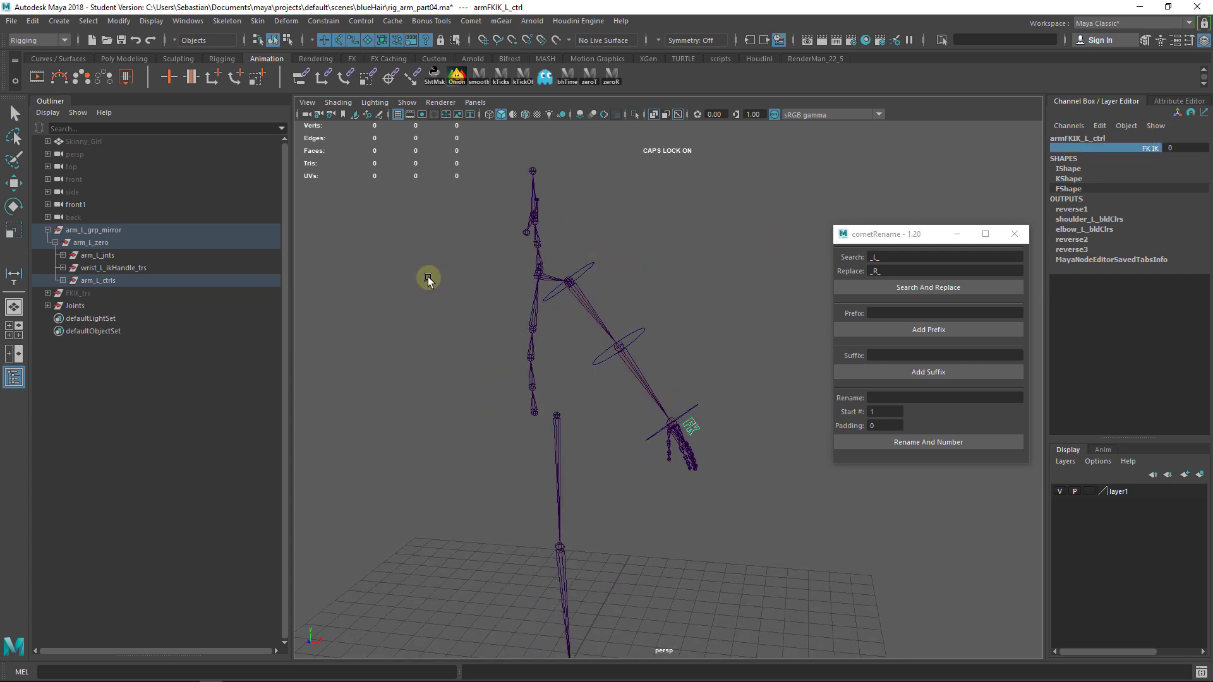
Step: Select the arm_L_grp_mirror group and collapse its hierarchy
click(117, 243)
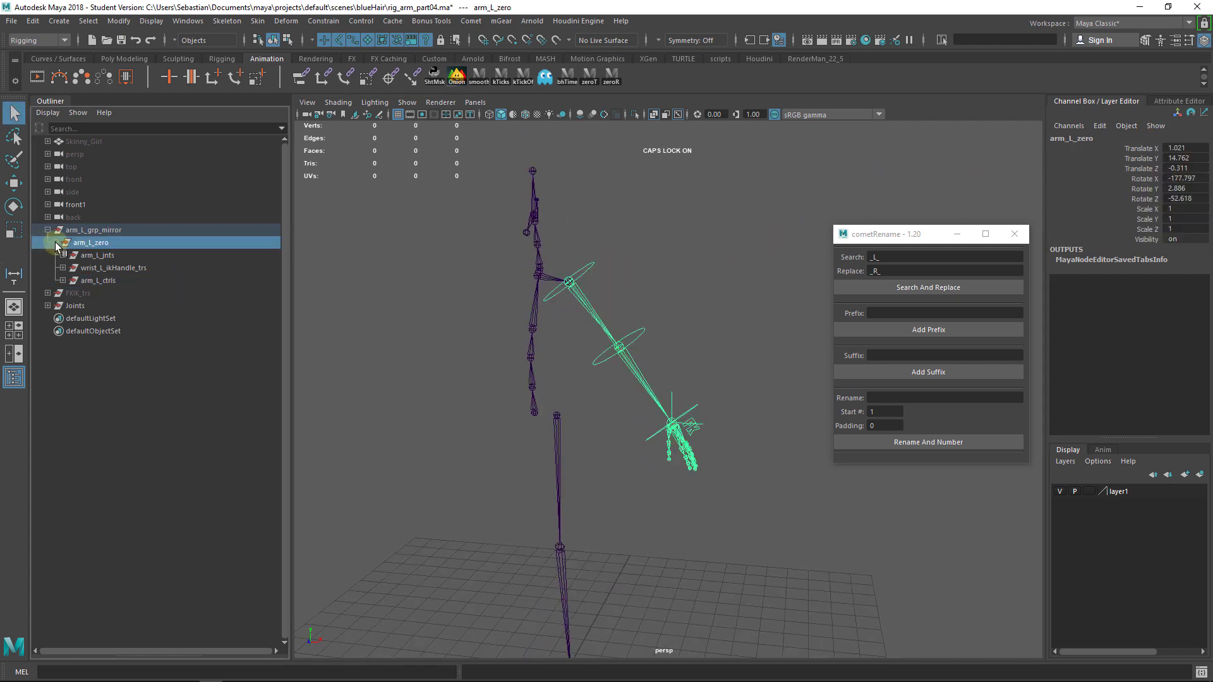
click(76, 230)
click(47, 230)
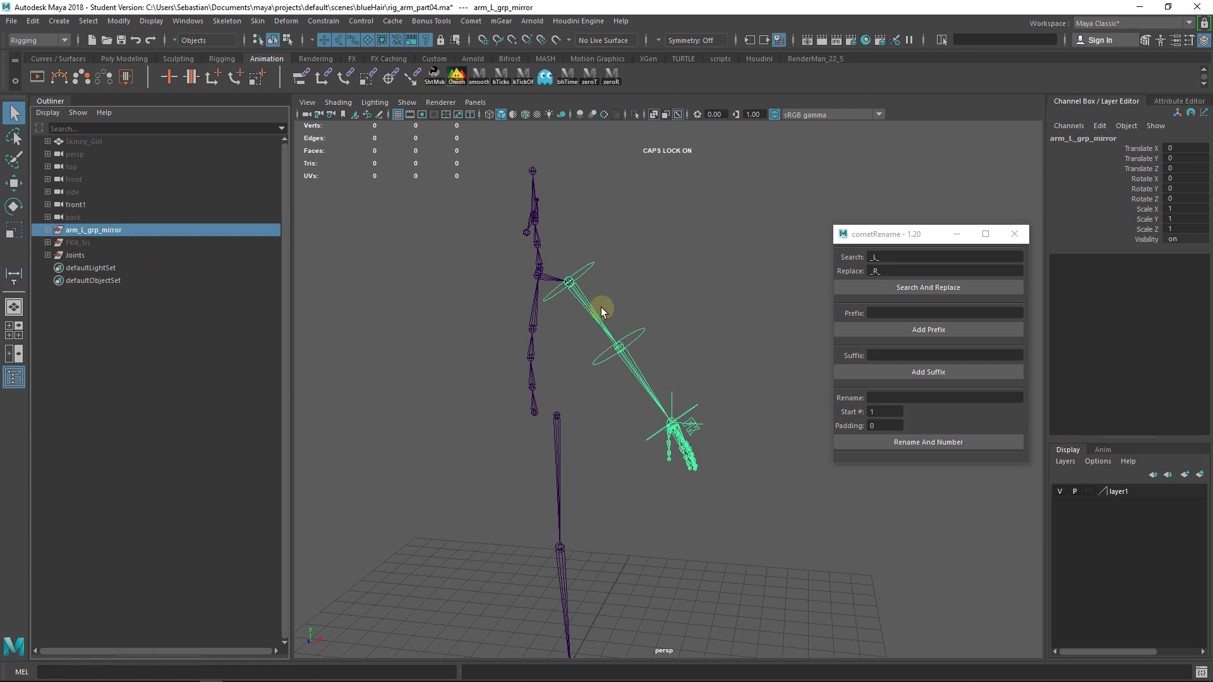
Step: Select the base joints of the left hand's four finger chains together, including pinky01_L_jnt and middle01_L_jnt
alt+drag(602, 307, 613, 300)
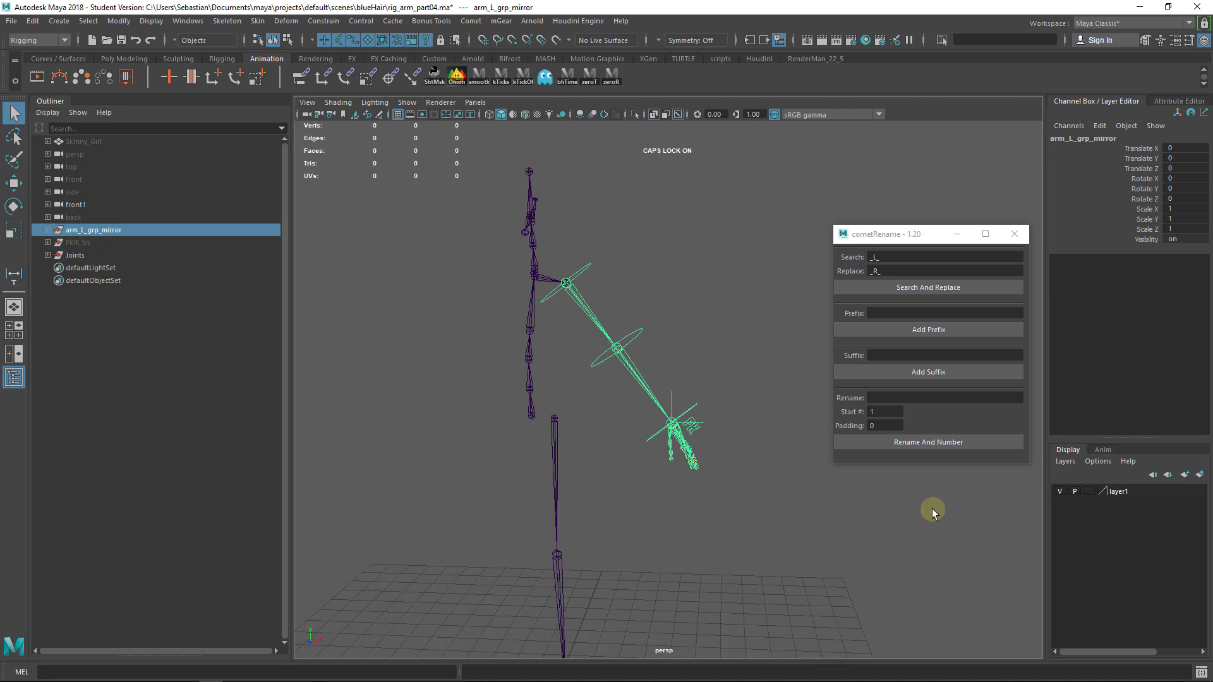
alt+right_drag(763, 466, 812, 605)
alt+middle_drag(761, 497, 699, 415)
alt+right_drag(698, 415, 702, 477)
click(640, 442)
click(622, 435)
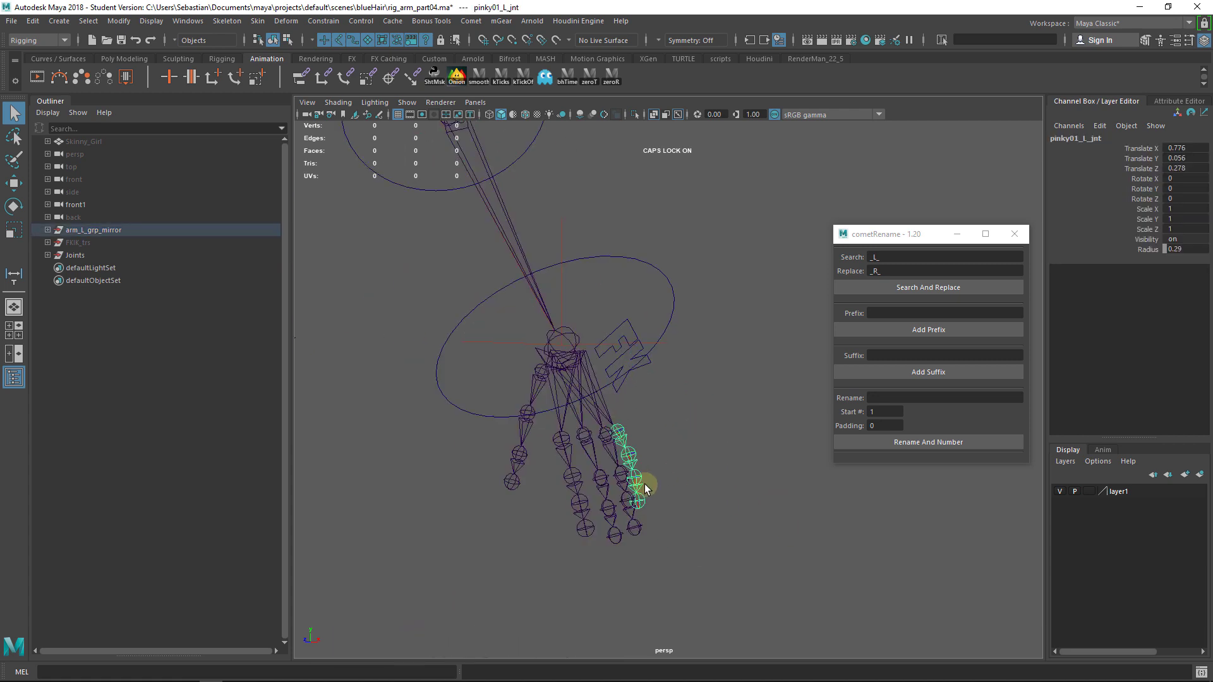
click(642, 487)
click(636, 526)
click(616, 495)
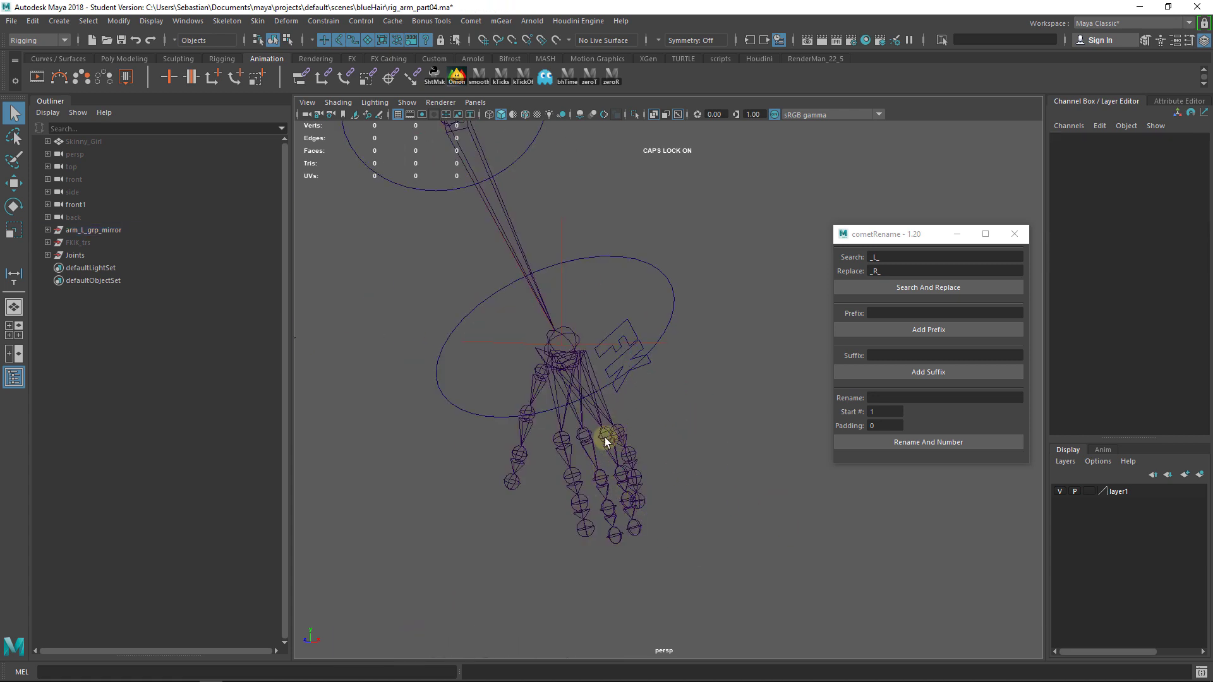
drag(605, 441, 715, 517)
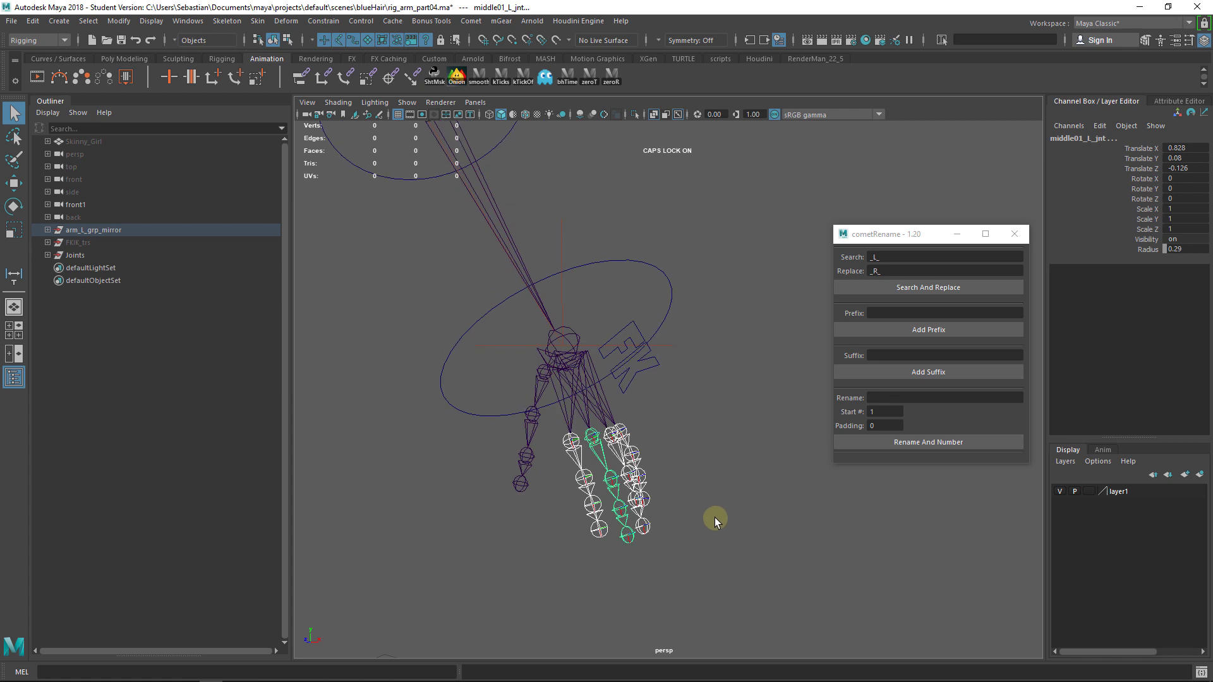